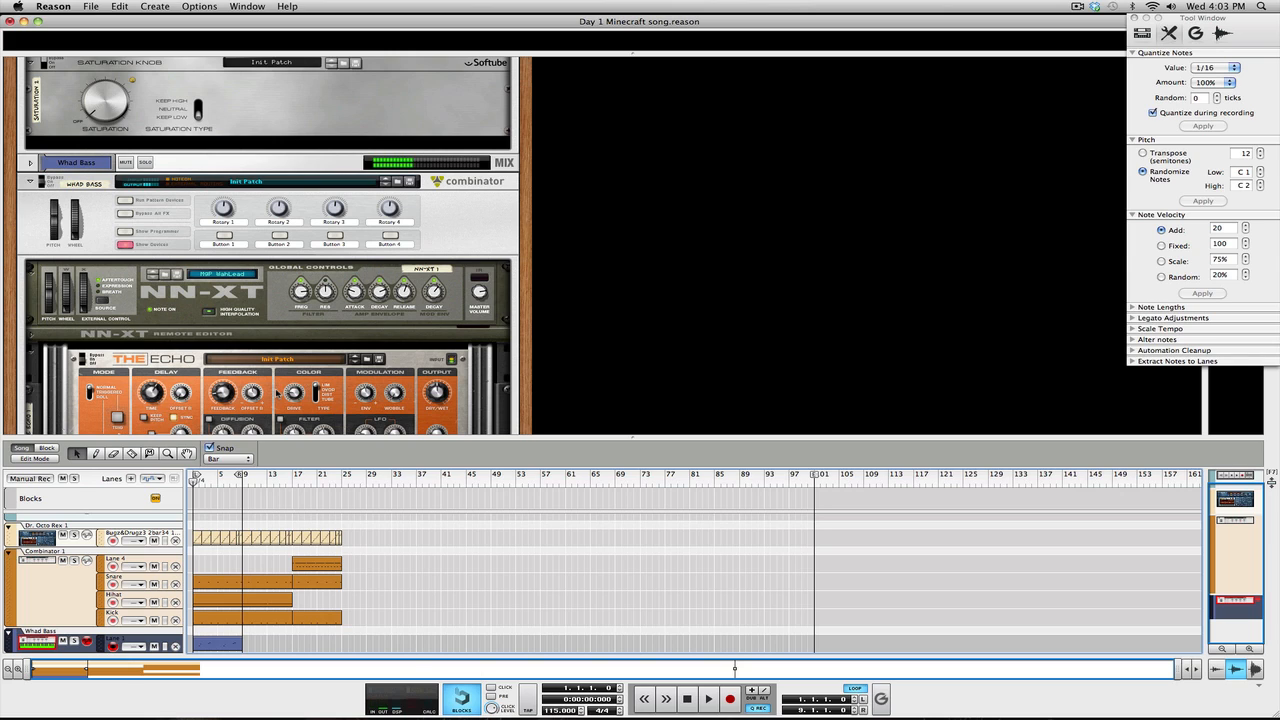
Create a new Combinator in the empty rack space below the Whad Bass Combinator.
scroll(478, 338, down, 3)
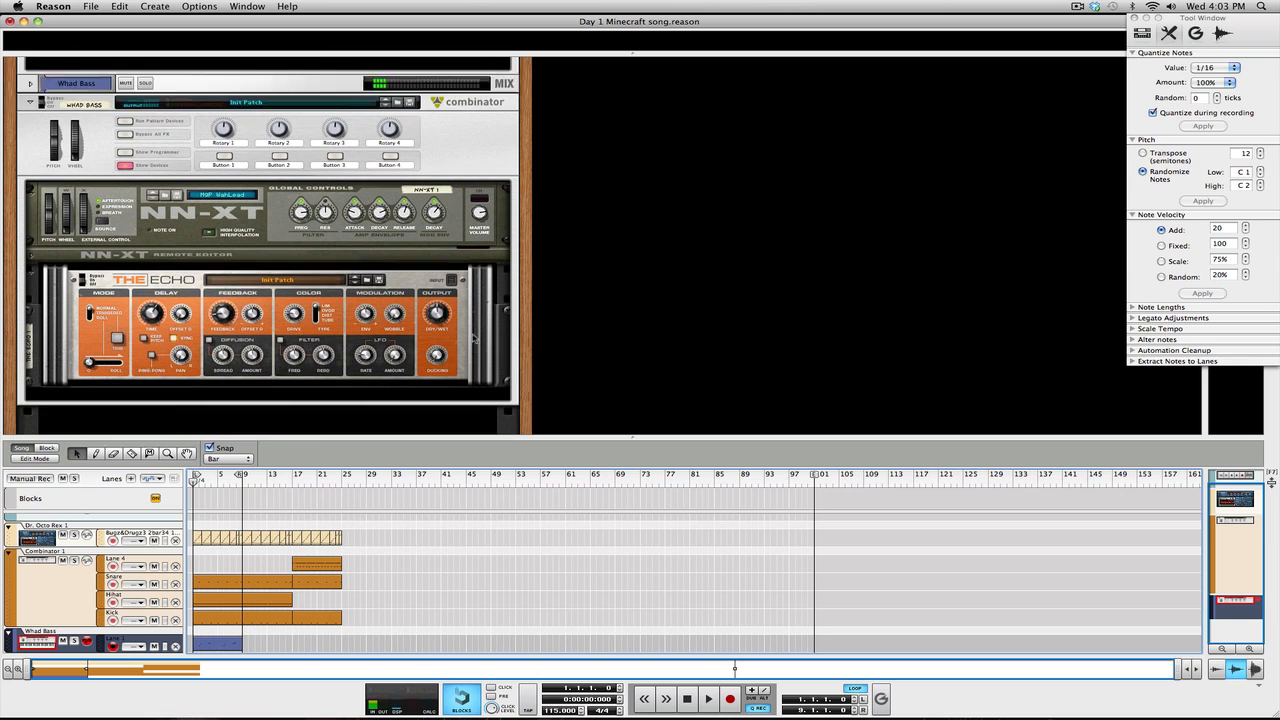
right_click(370, 383)
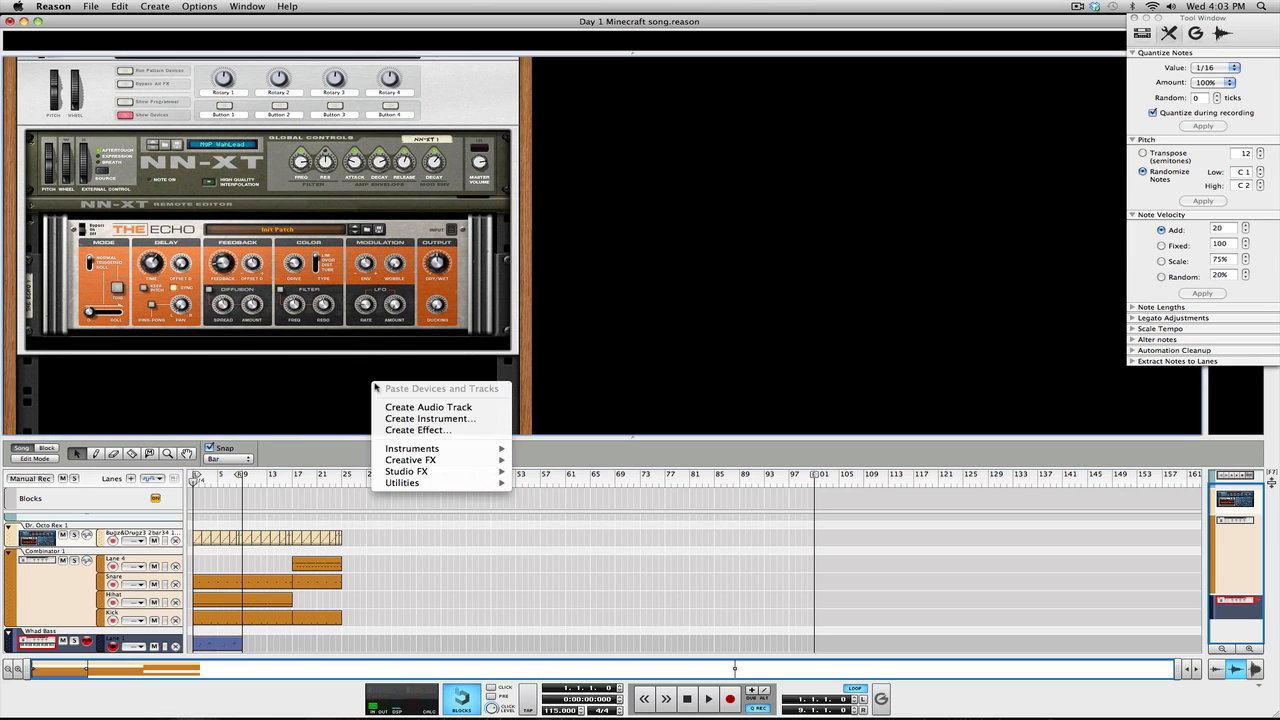
mouse_move(470, 487)
click(552, 483)
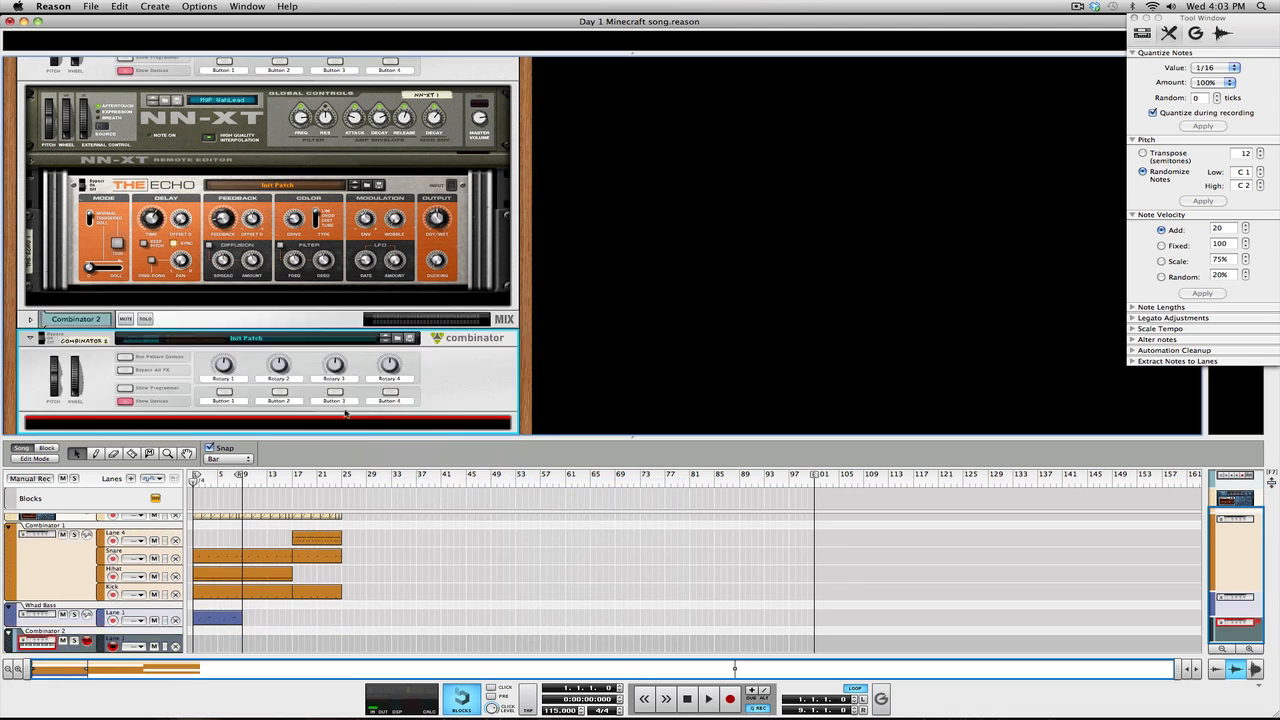
Add a Thor Polysonic Synthesizer inside the new Combinator and show its programmer.
scroll(268, 394, down, 4)
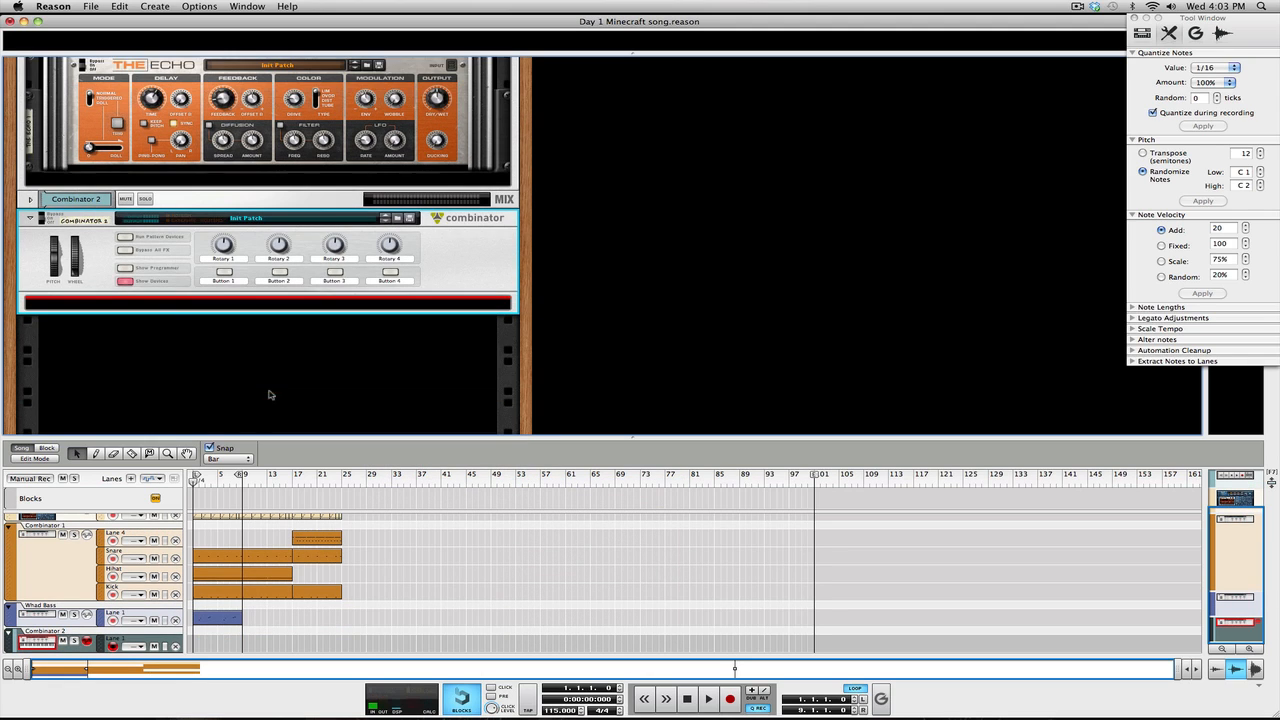
right_click(133, 308)
mouse_move(285, 416)
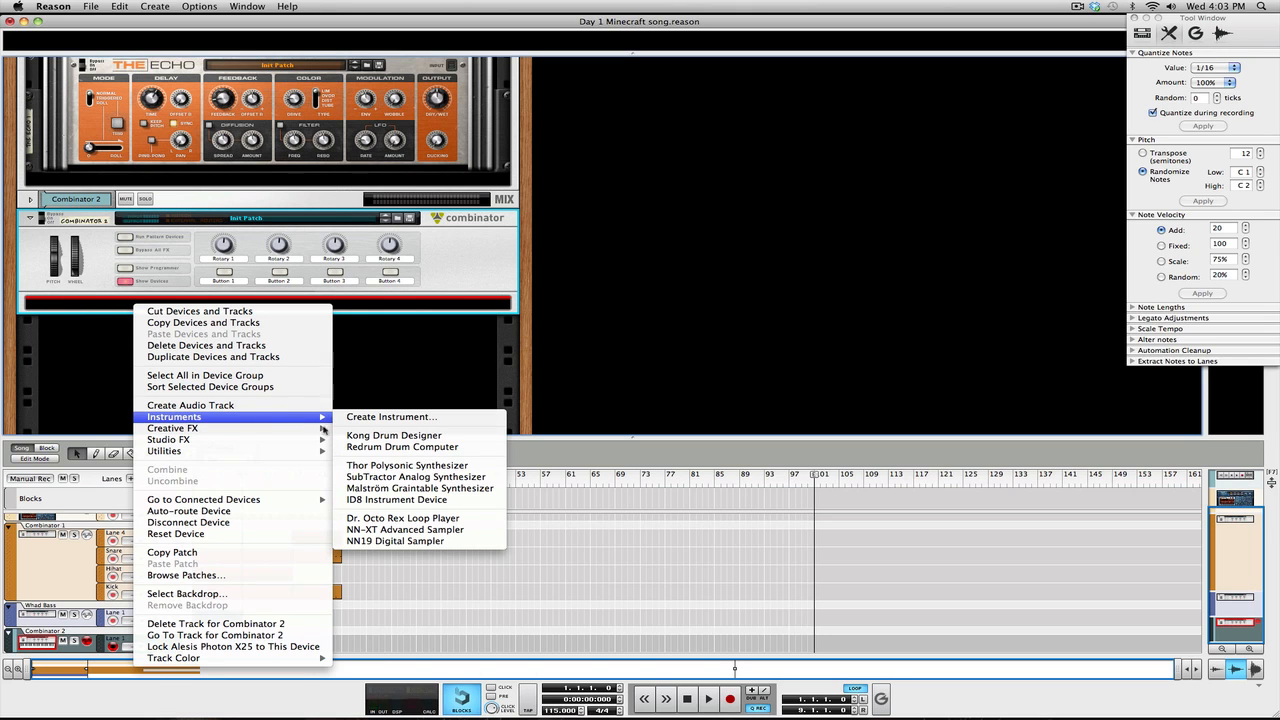
click(398, 466)
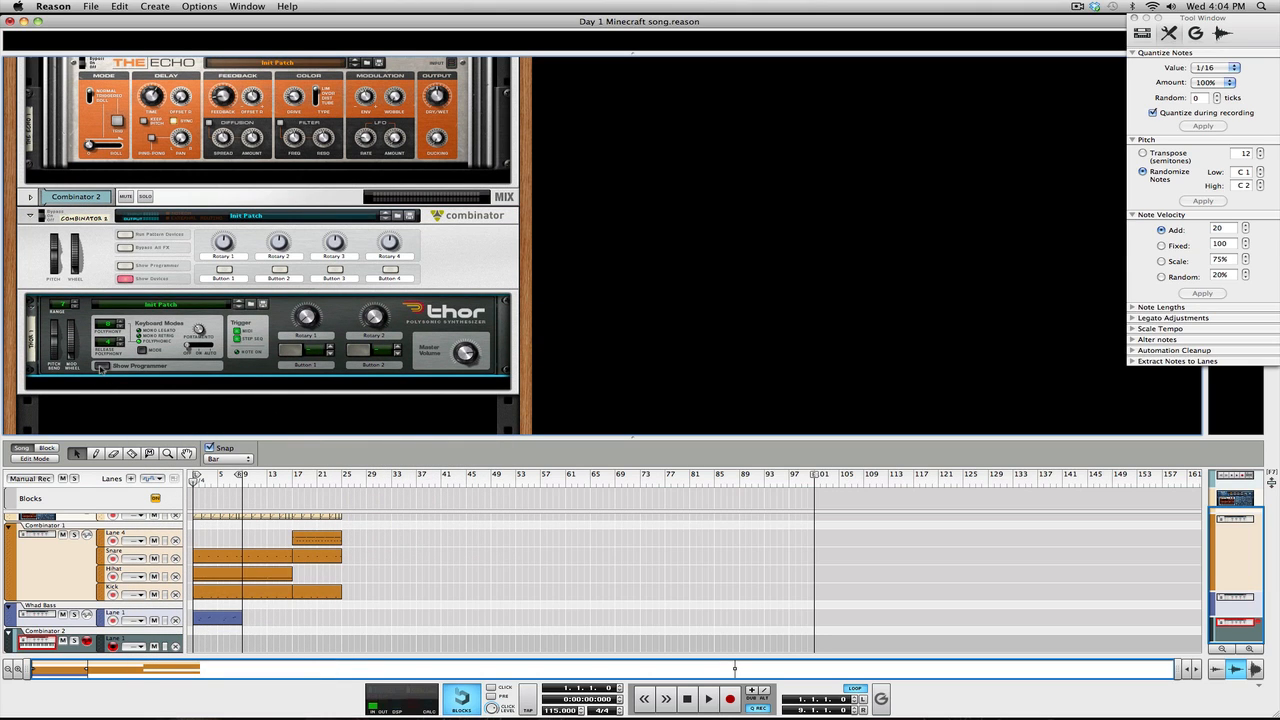
click(101, 368)
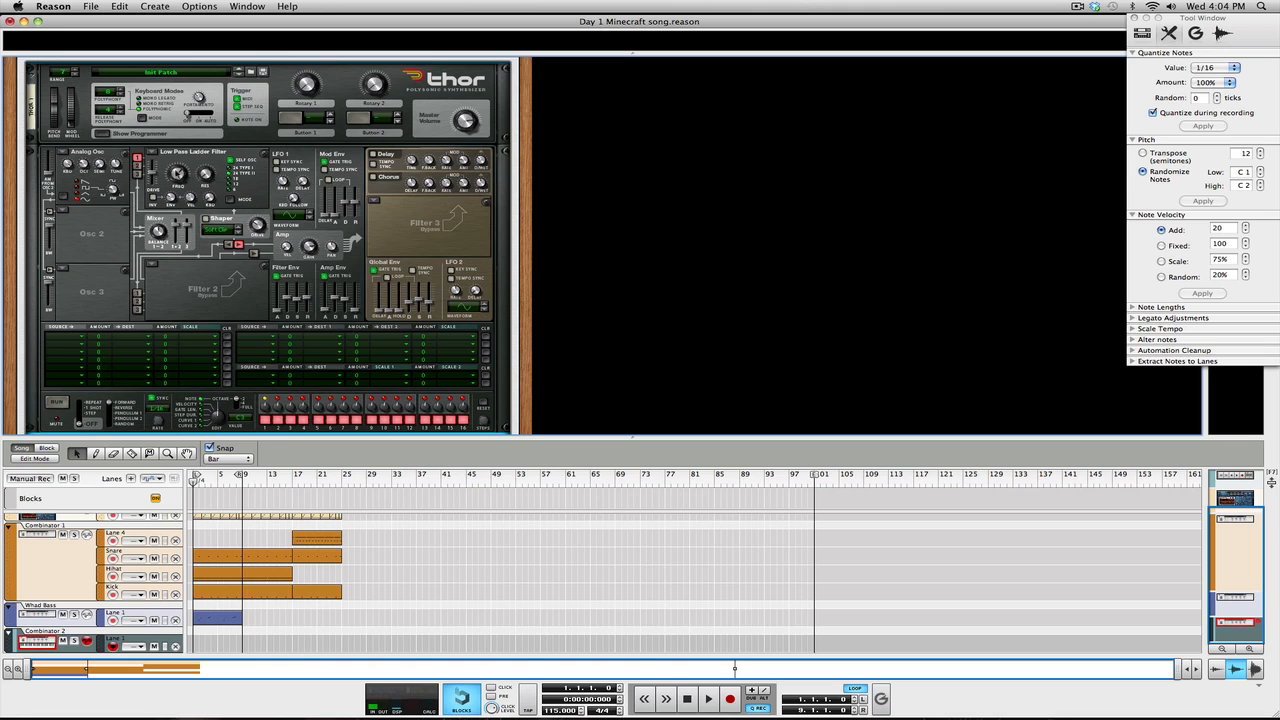
Load a Wavetable oscillator into Thor's Osc 2 slot and set the Filter 1 frequency to 1.99 kHz.
drag(176, 171, 124, 188)
click(122, 110)
click(64, 213)
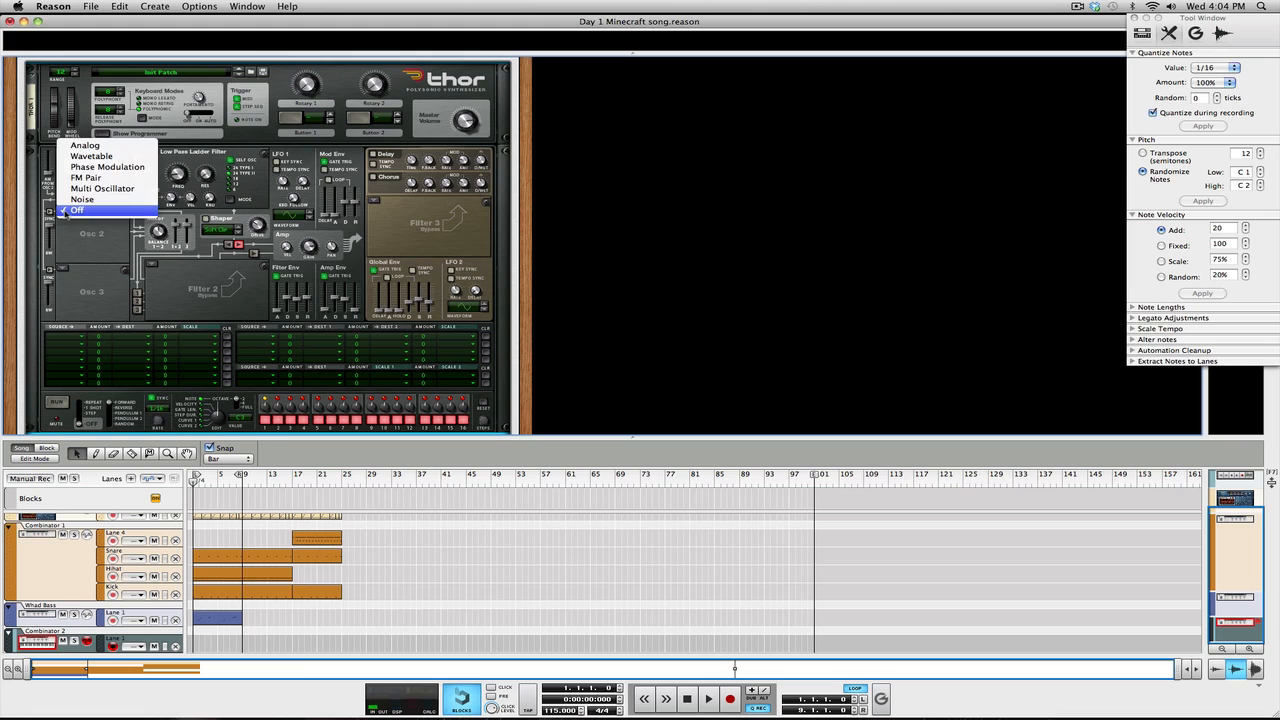
click(104, 158)
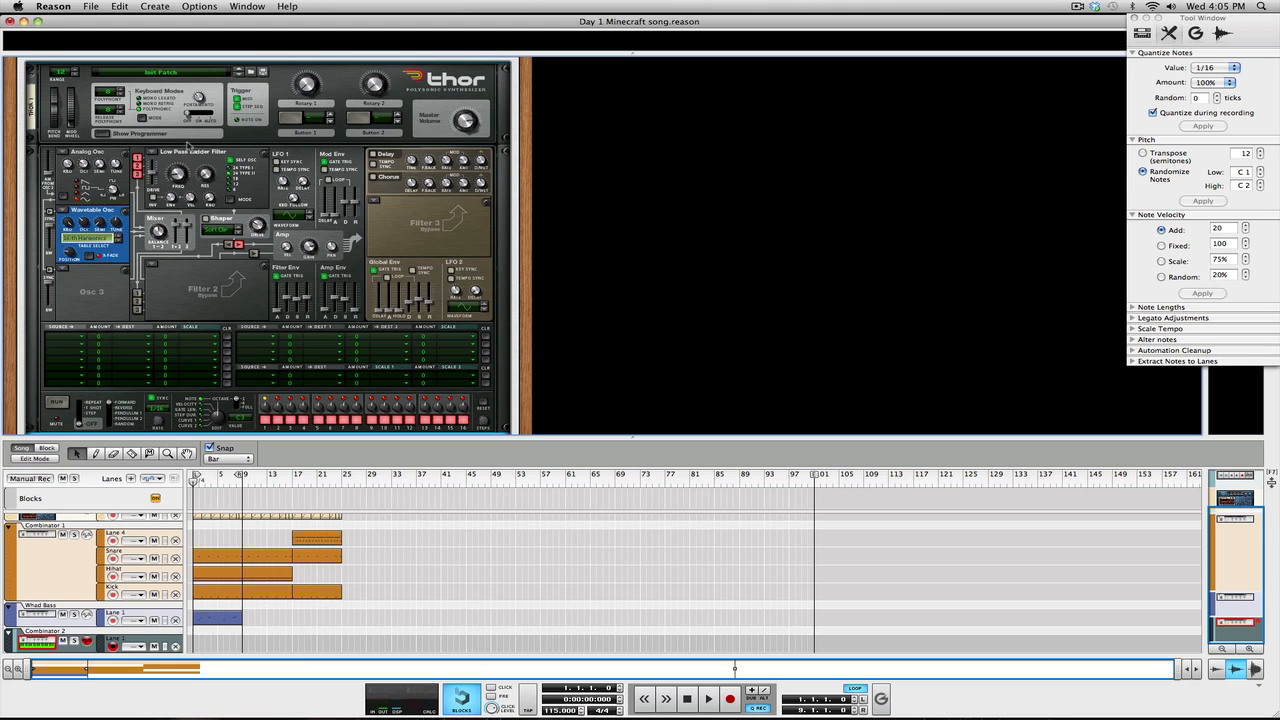
drag(176, 172, 178, 160)
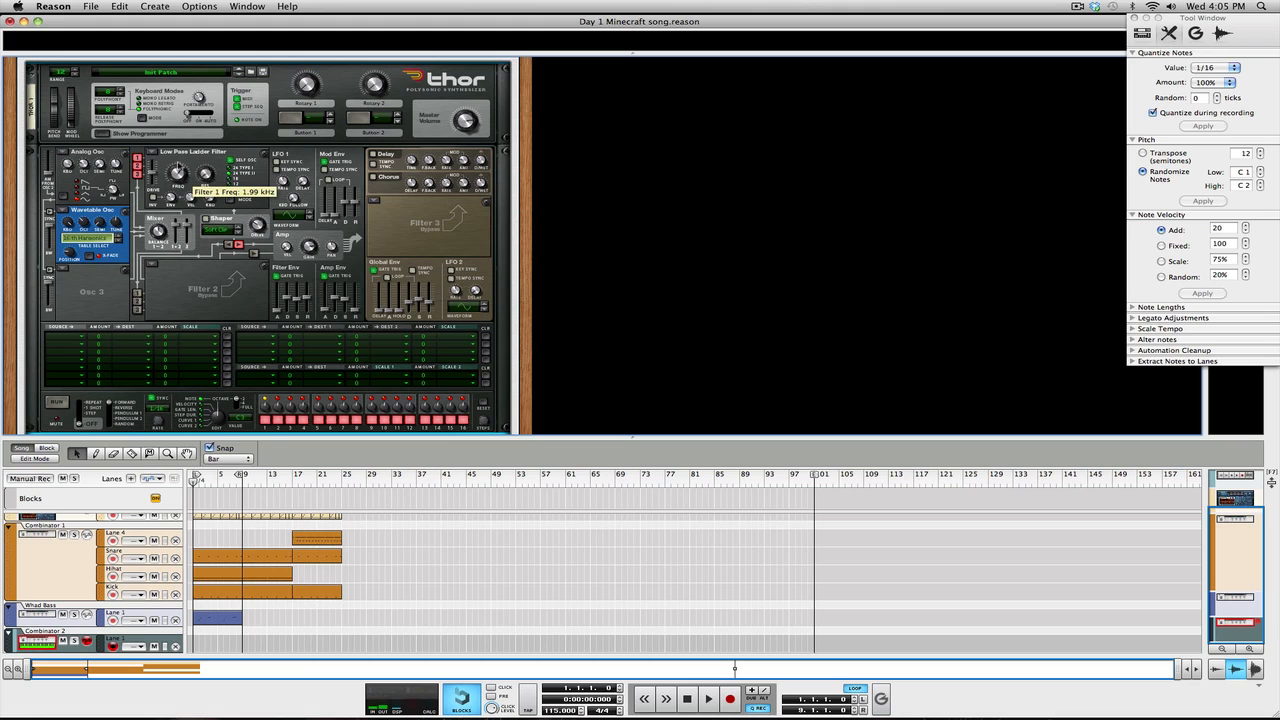
Load an Analog oscillator into Thor's Osc 3 slot and adjust its octave.
click(66, 272)
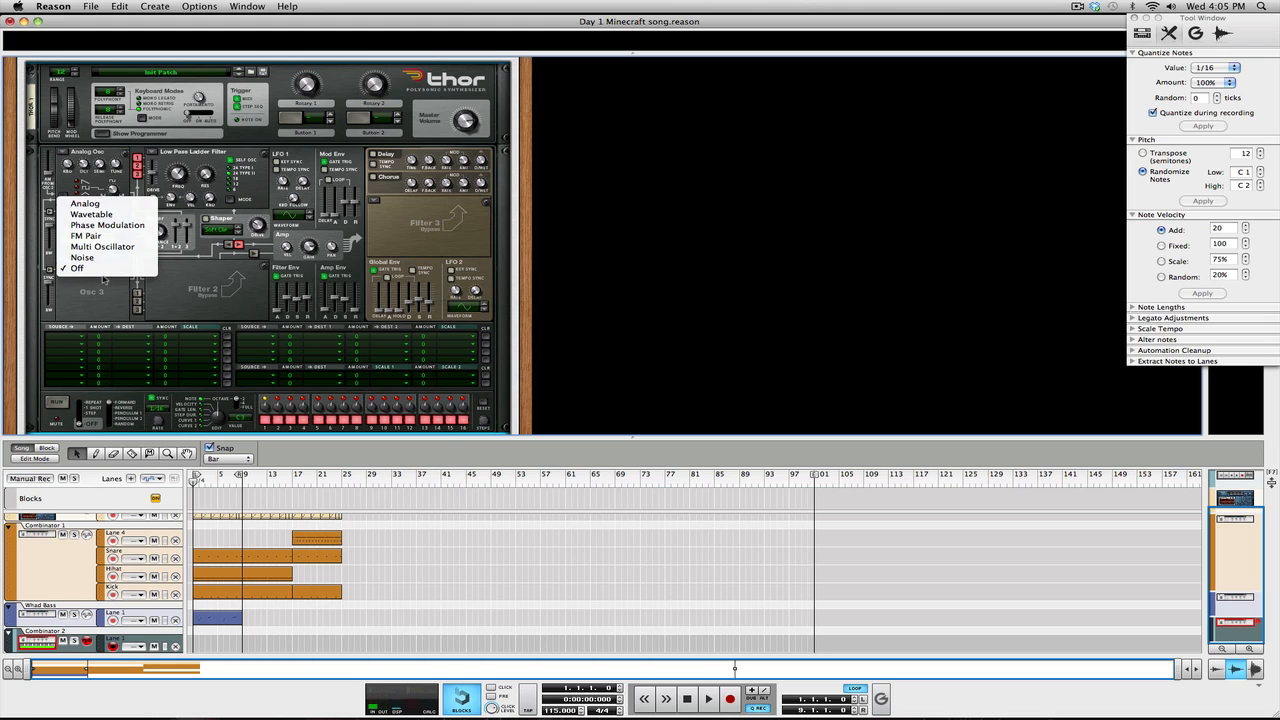
click(113, 205)
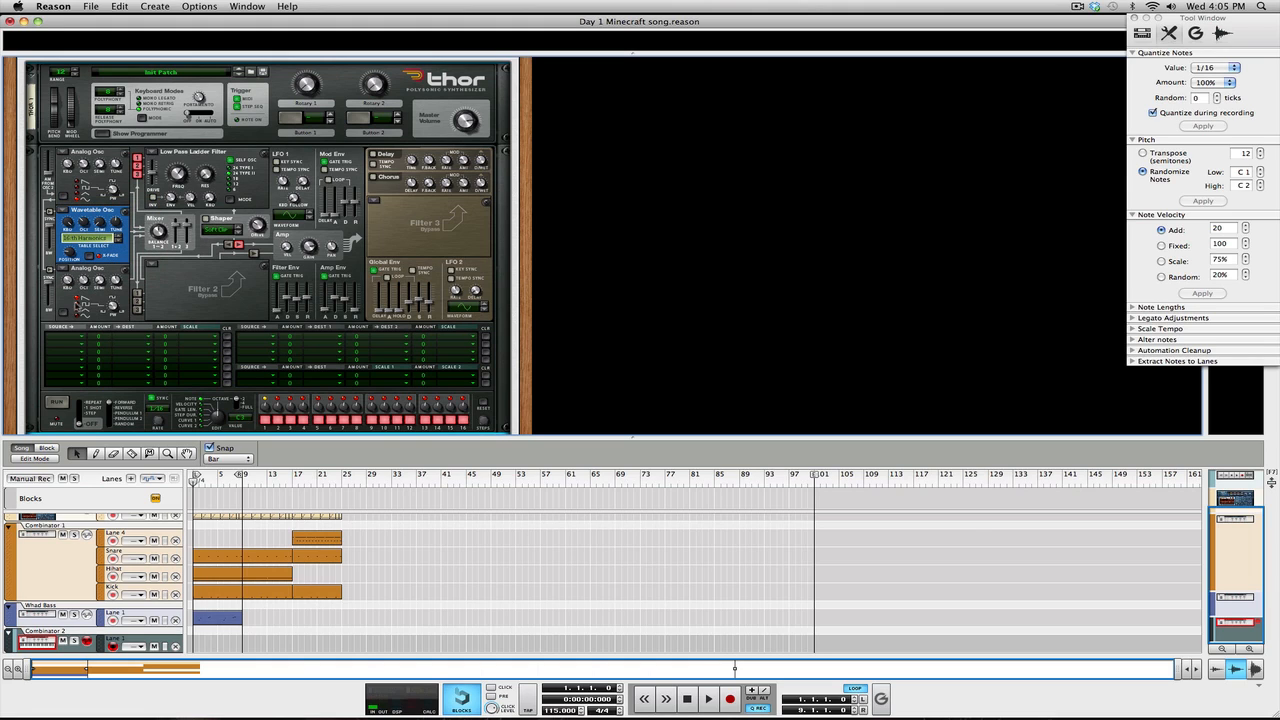
mouse_move(113, 304)
mouse_move(85, 284)
drag(85, 284, 85, 279)
mouse_move(100, 286)
Adjust Thor's low pass Filter 1, and load a Comb filter into the Filter 3 slot with its frequency adjusted.
mouse_move(177, 175)
drag(177, 175, 151, 190)
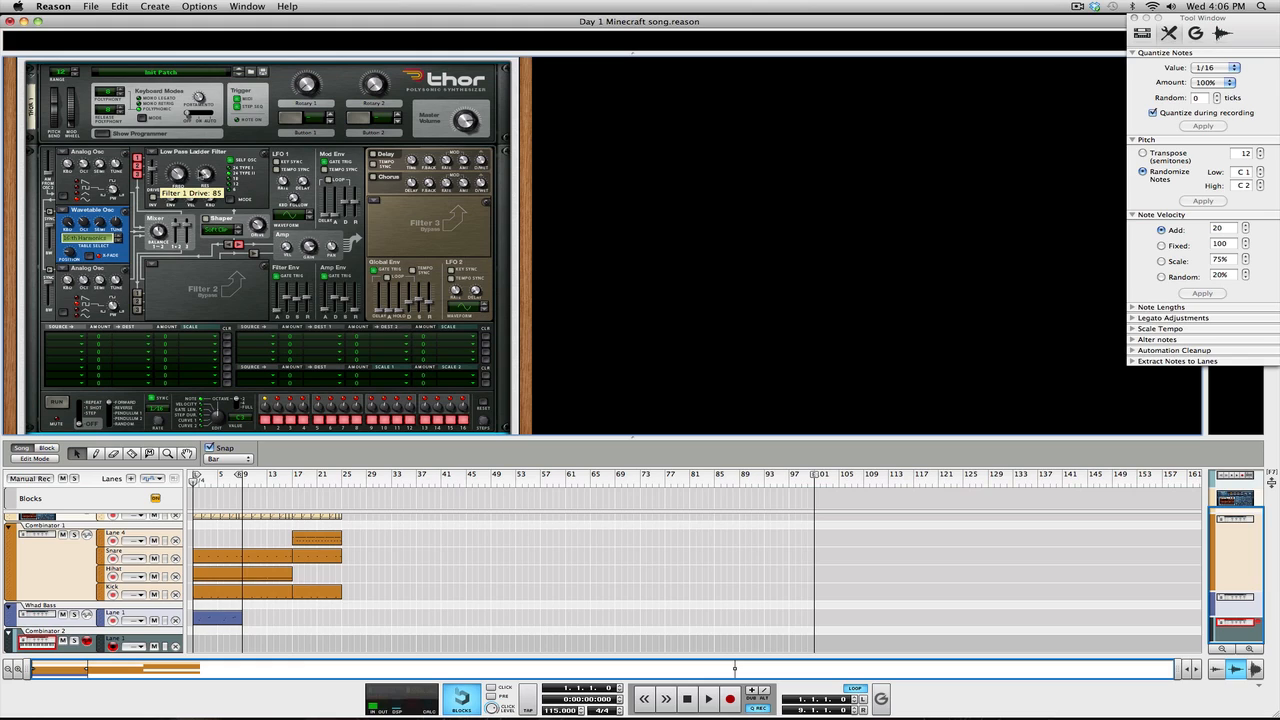
click(375, 201)
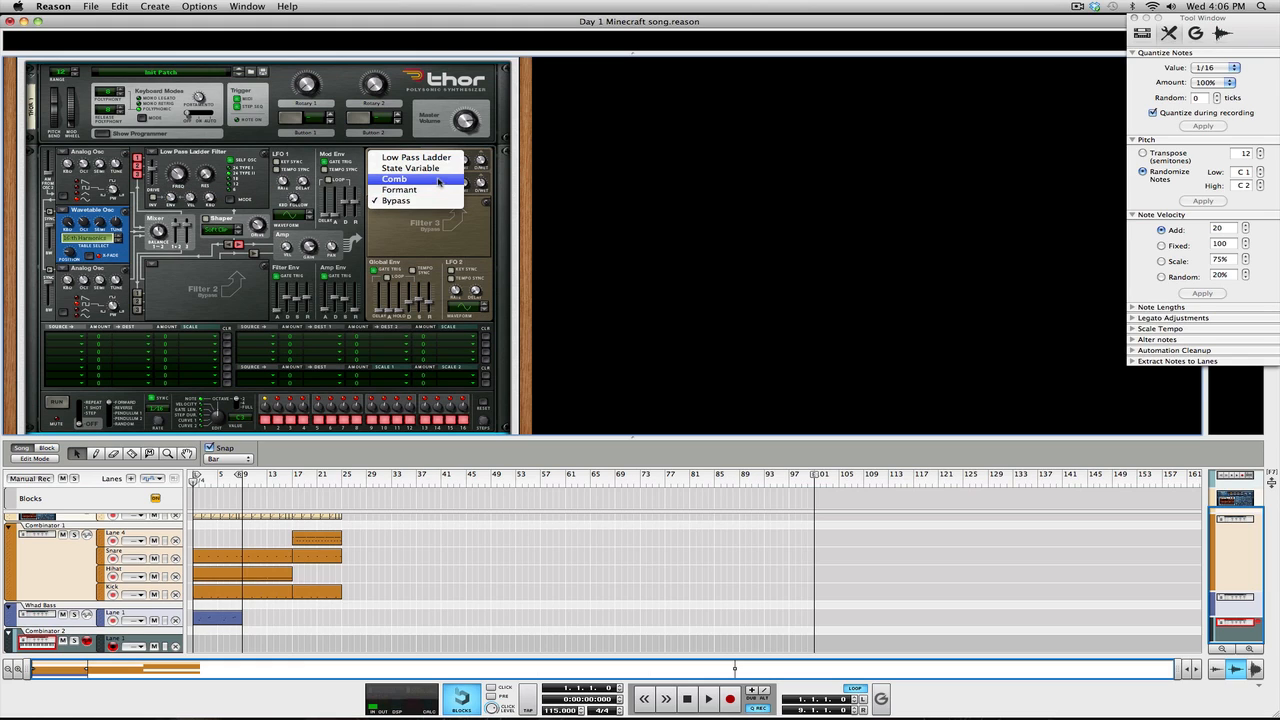
click(395, 179)
drag(402, 224, 400, 242)
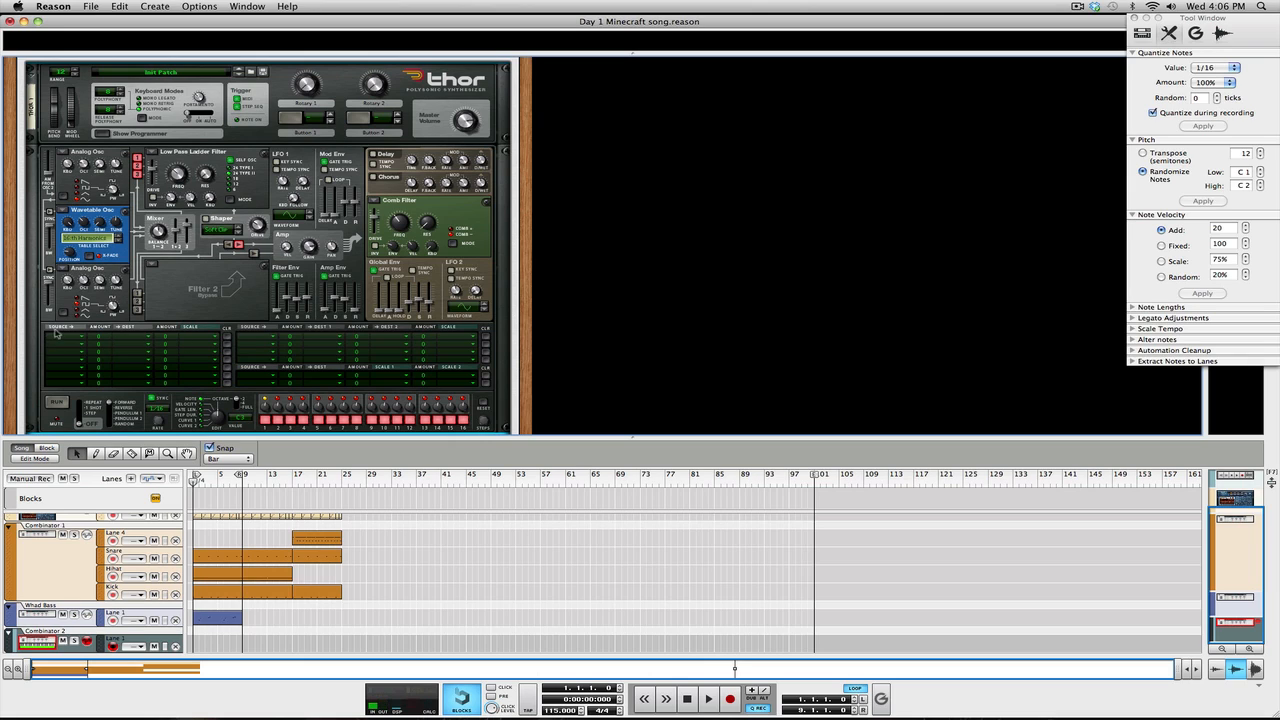
Add a Softube Saturation Knob below Thor and set its saturation to 3.9.
scroll(240, 285, down, 3)
right_click(195, 150)
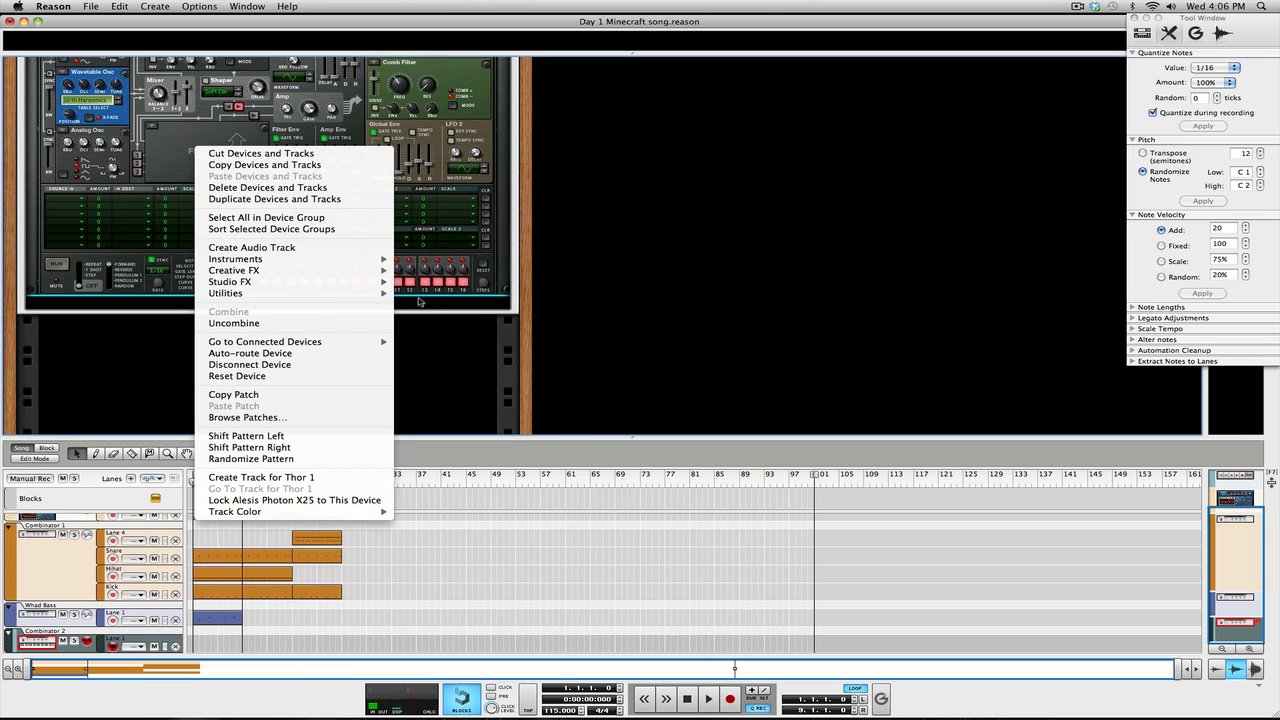
mouse_move(366, 292)
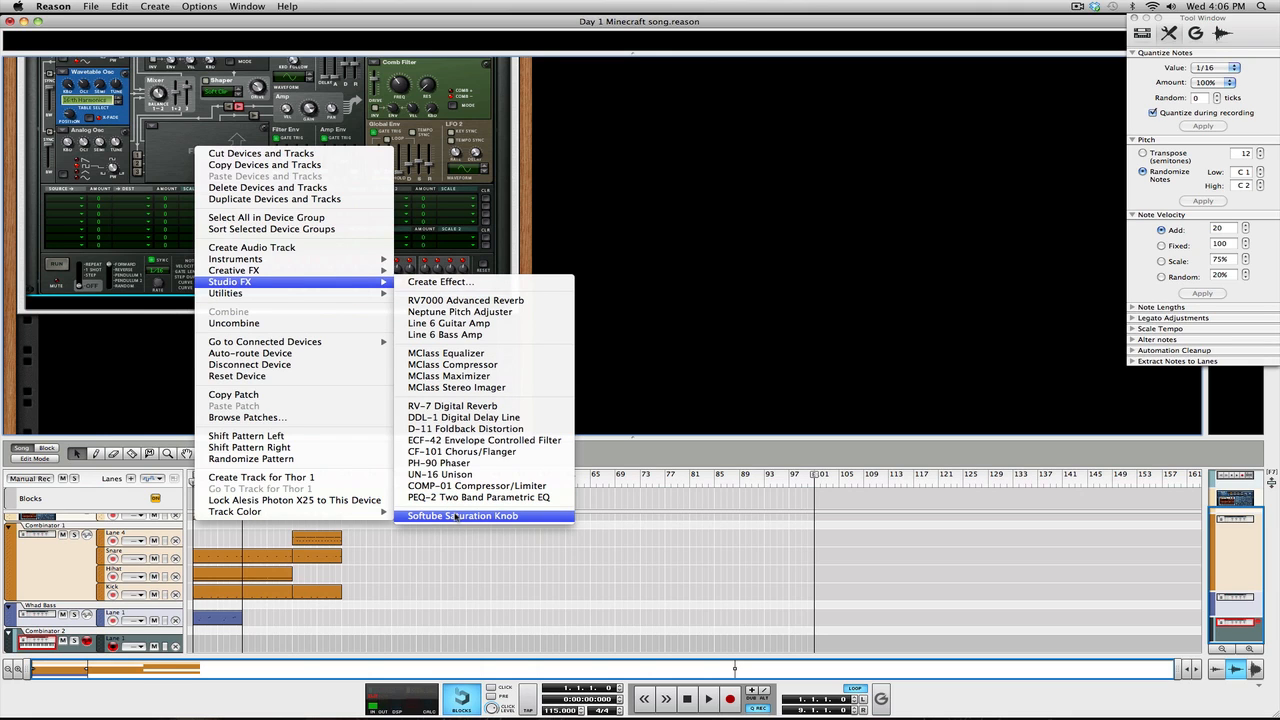
click(456, 515)
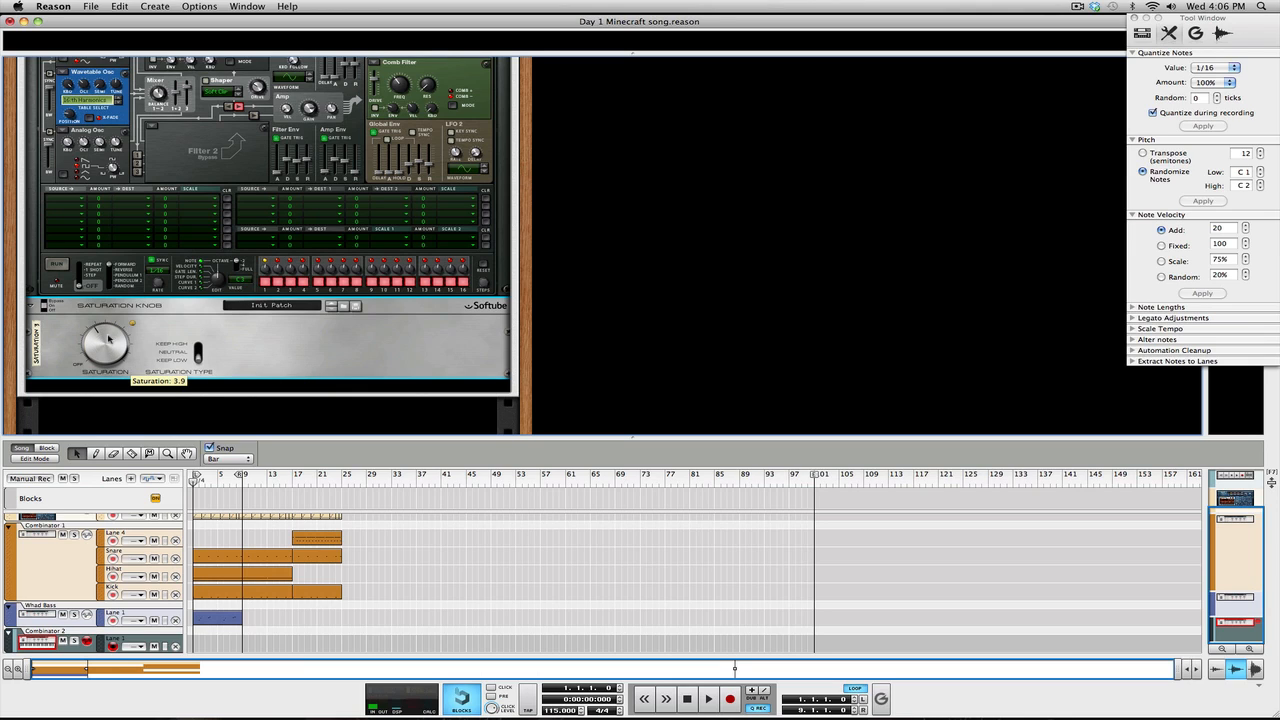
Add an MClass Compressor to the Combinator and place it directly below Thor, above the Saturation Knob.
right_click(294, 350)
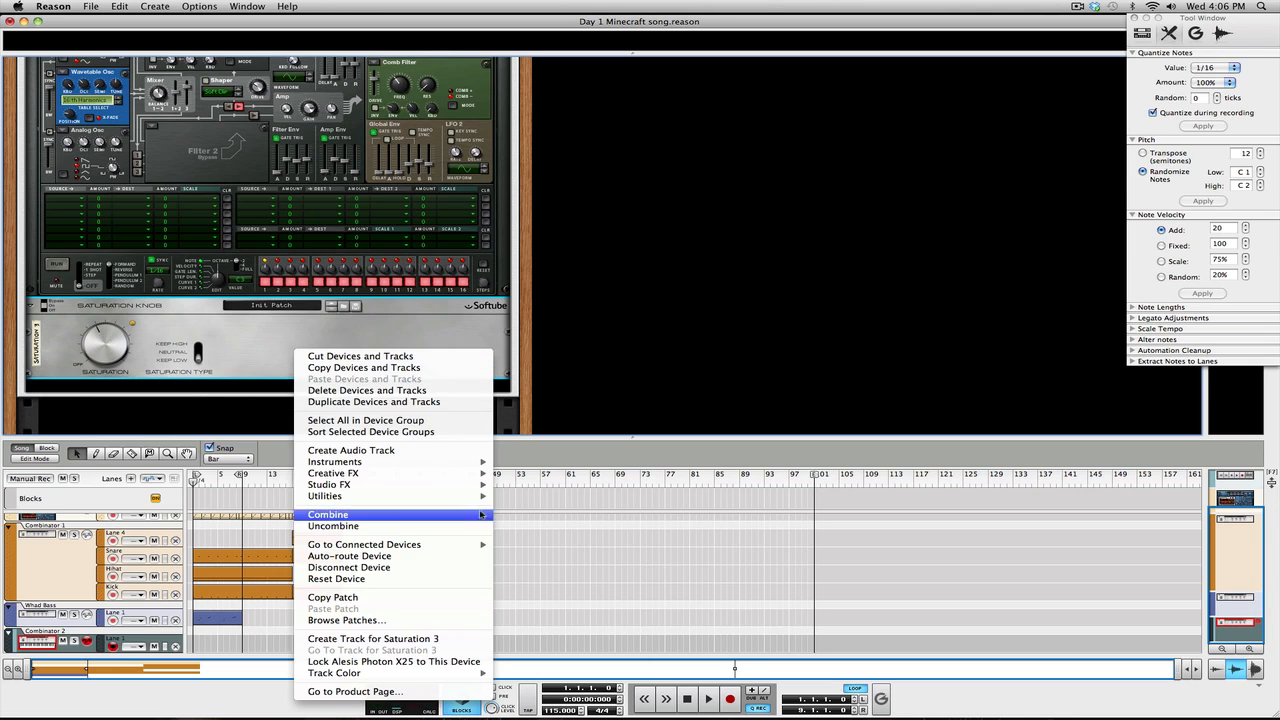
mouse_move(481, 490)
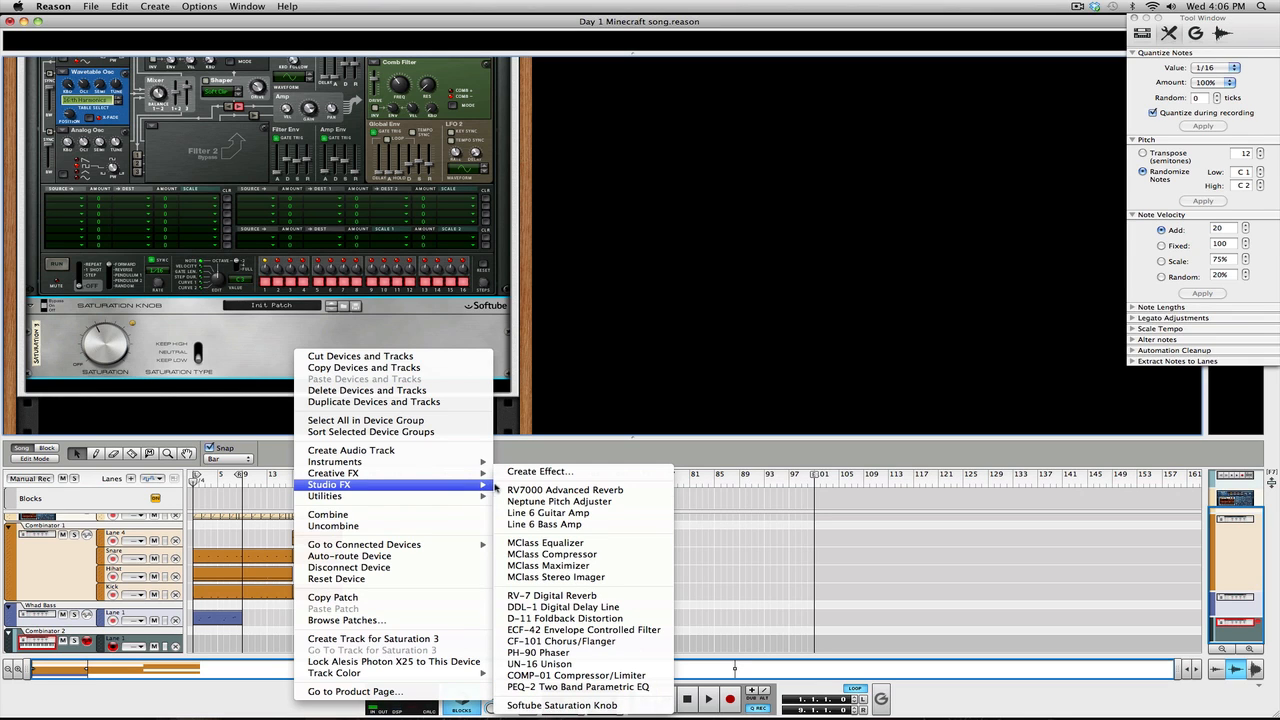
click(545, 554)
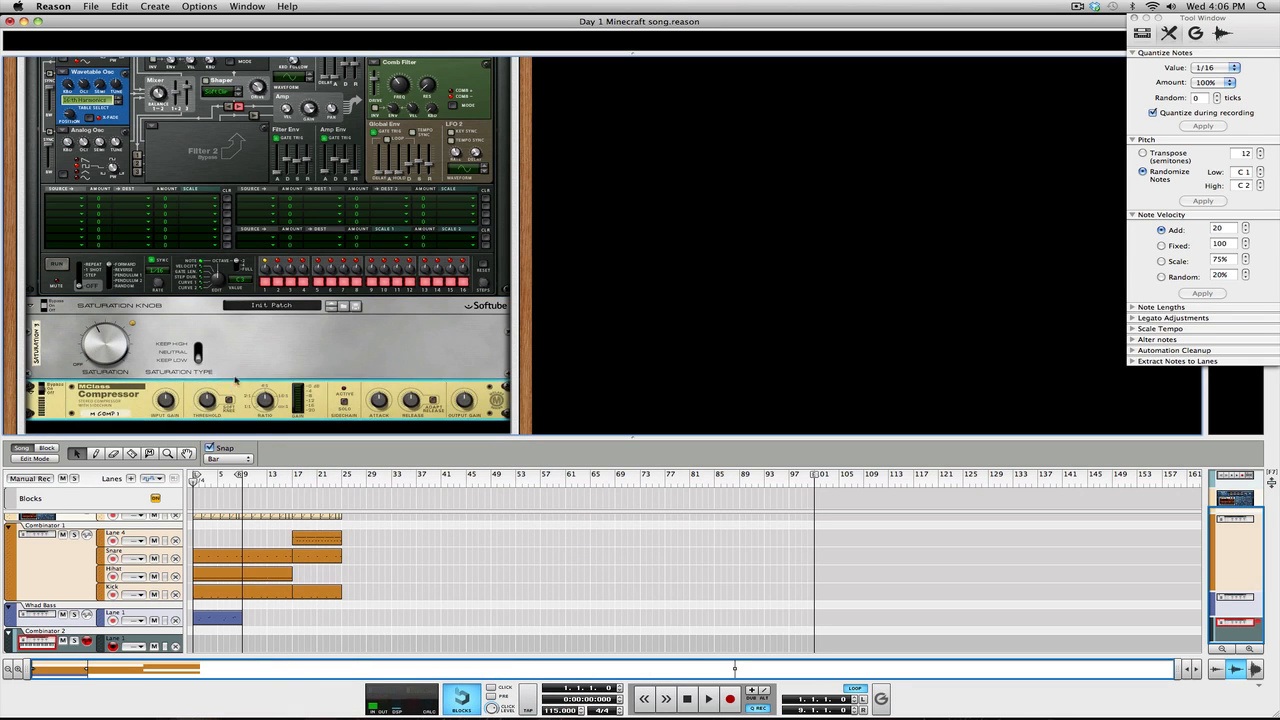
drag(236, 381, 212, 322)
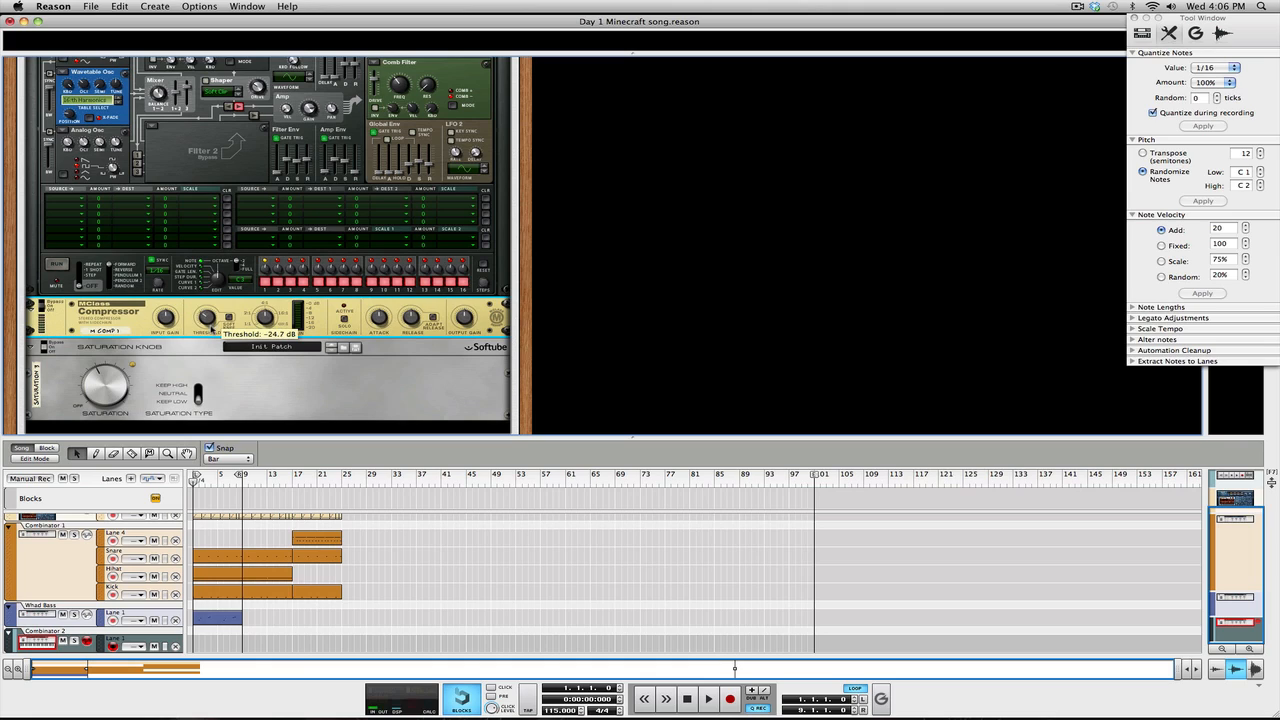
Set the compressor's ratio to 1.86:1, attack to 25 ms and output gain to 2.2 dB, adjusting its threshold, input gain and release too.
drag(210, 321, 210, 316)
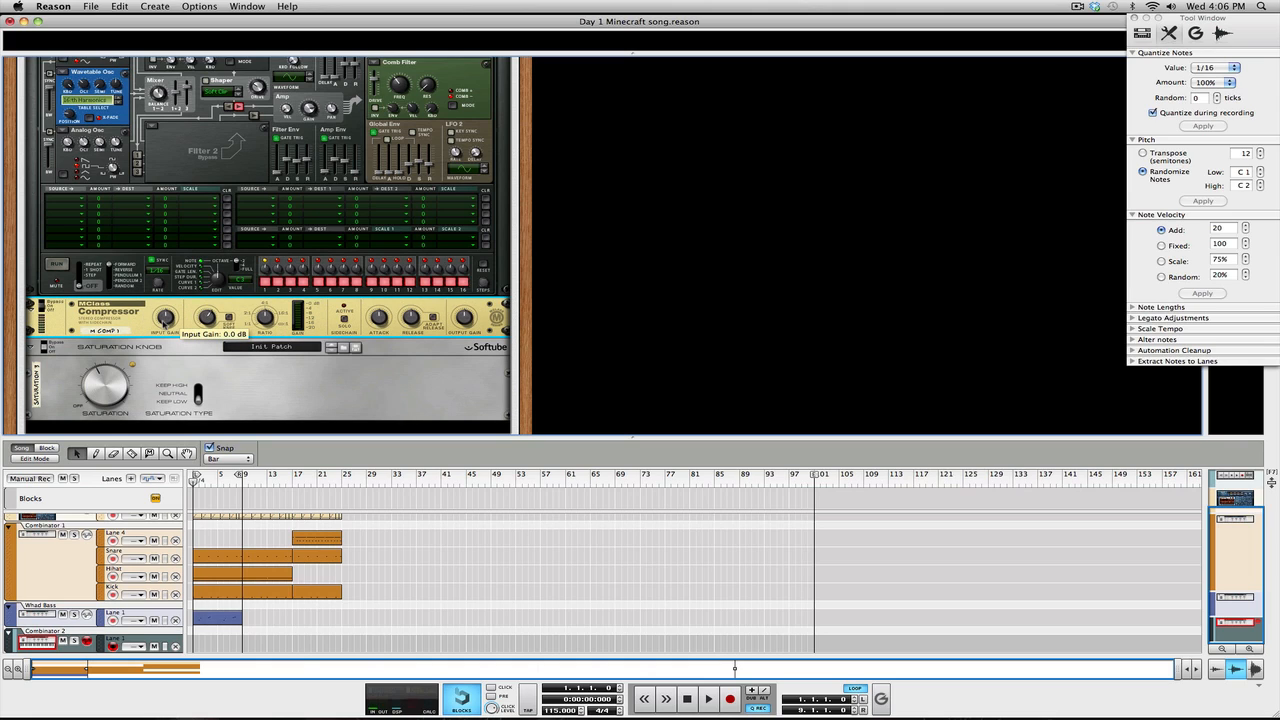
drag(166, 320, 166, 317)
mouse_move(267, 322)
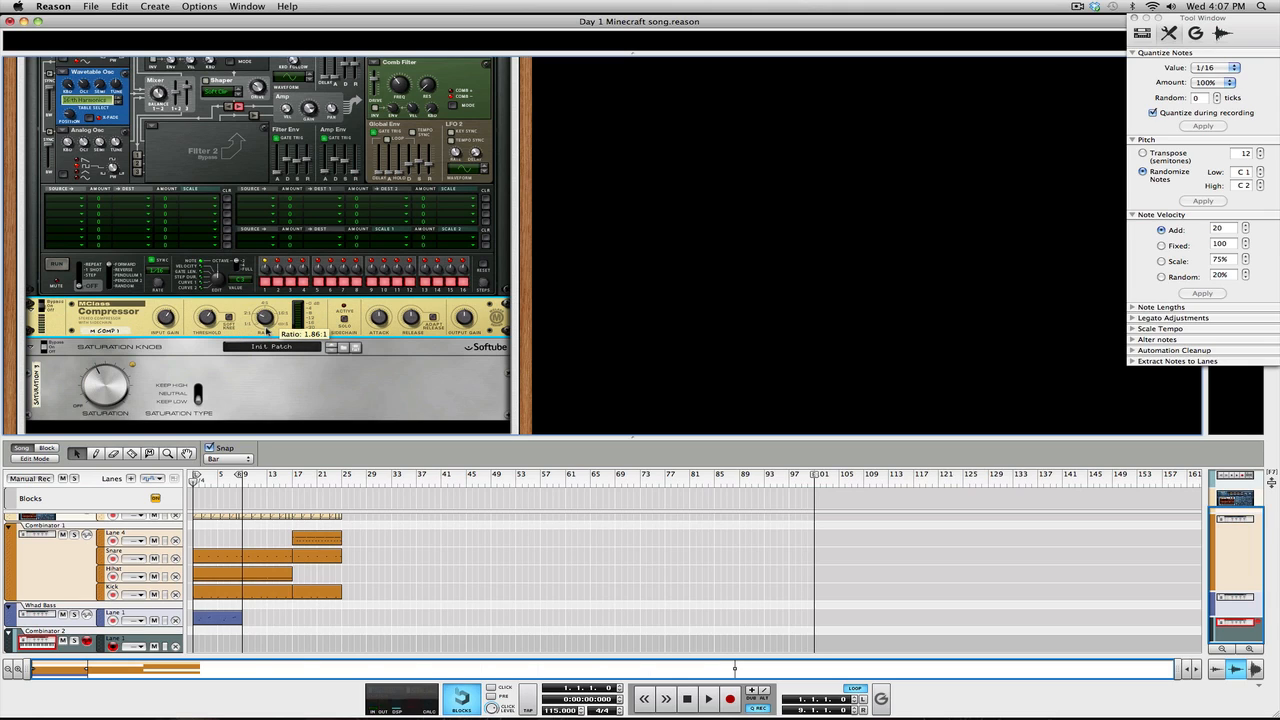
mouse_move(379, 328)
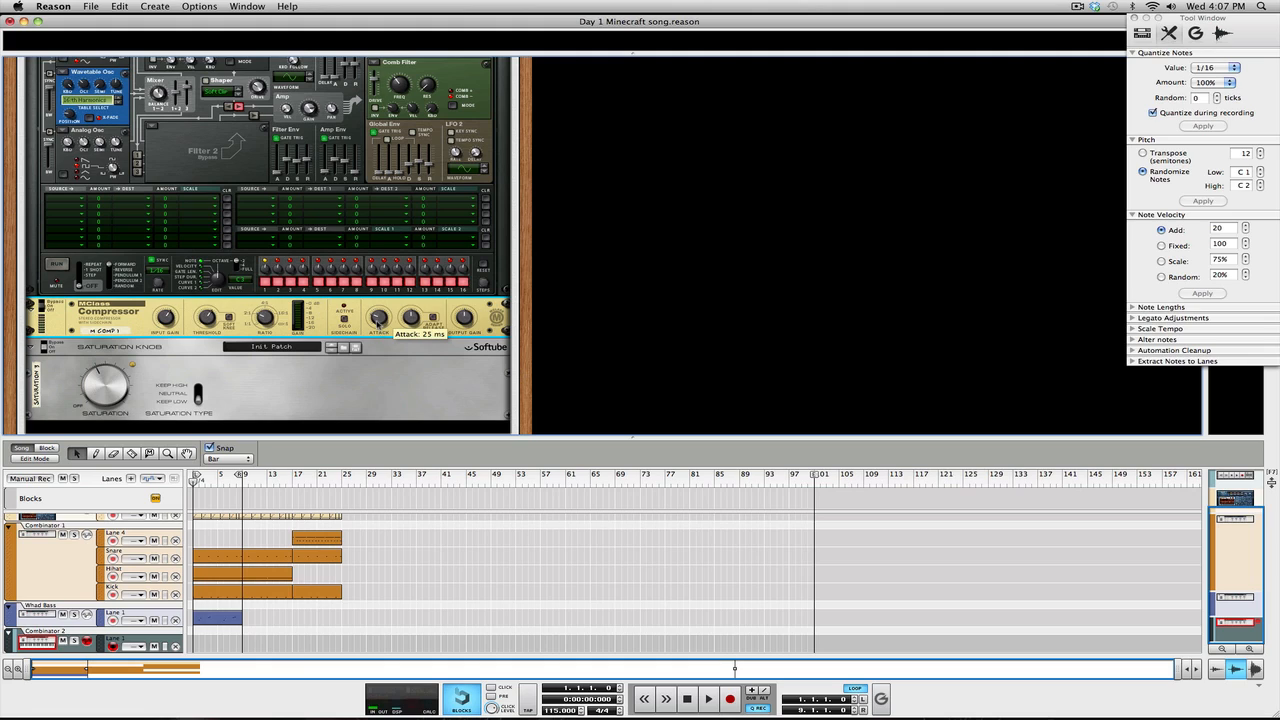
mouse_move(432, 318)
drag(414, 324, 412, 319)
mouse_move(468, 322)
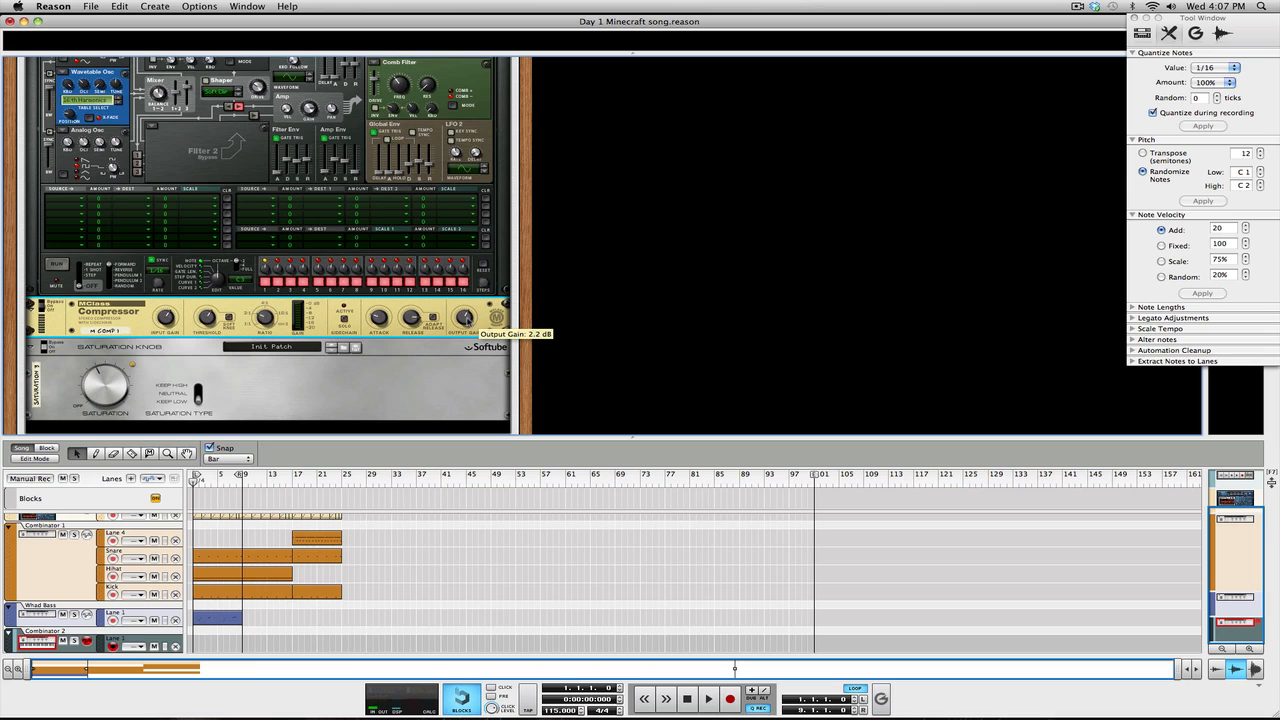
Add a Pulsar Dual LFO below the Saturation Knob in the Combinator.
right_click(350, 387)
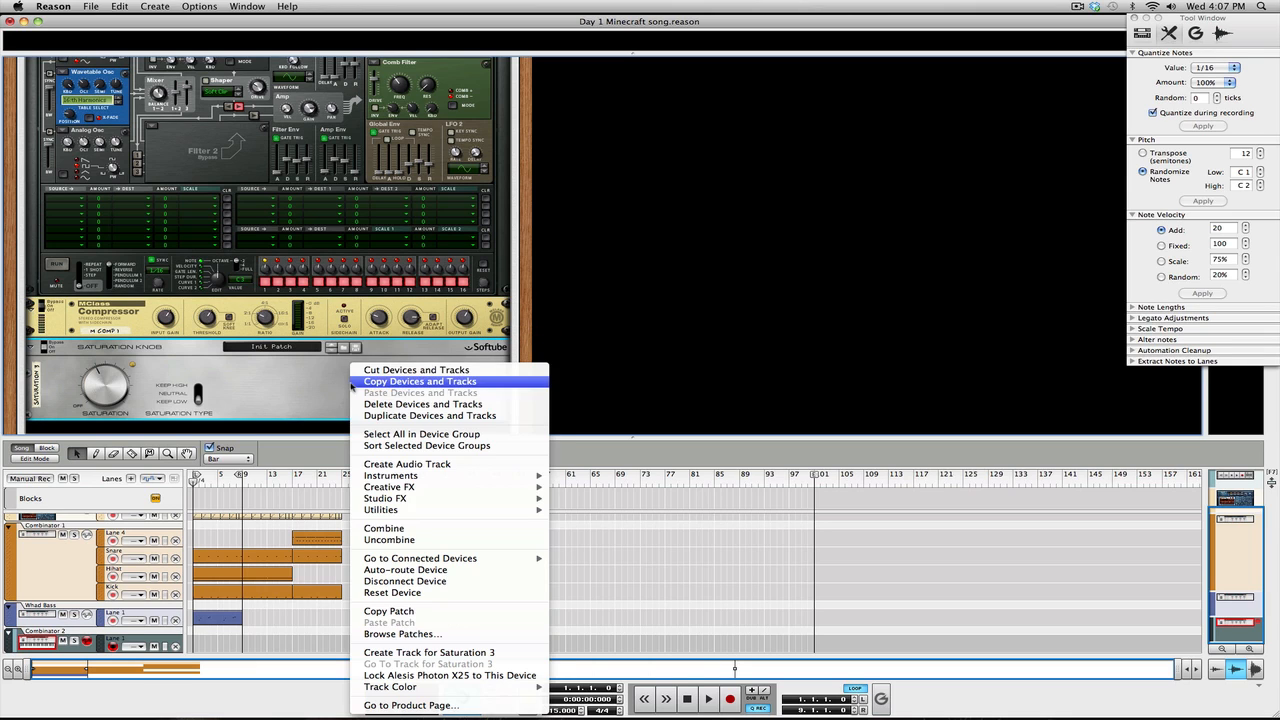
mouse_move(513, 503)
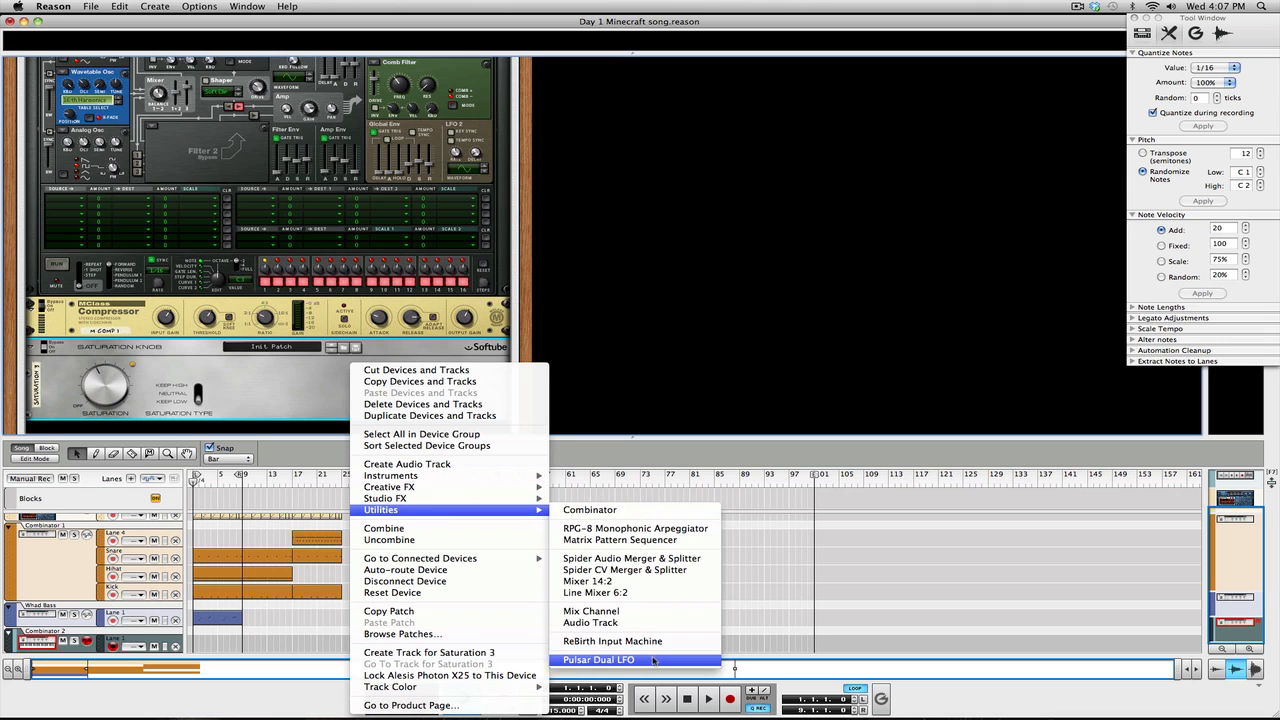
click(653, 660)
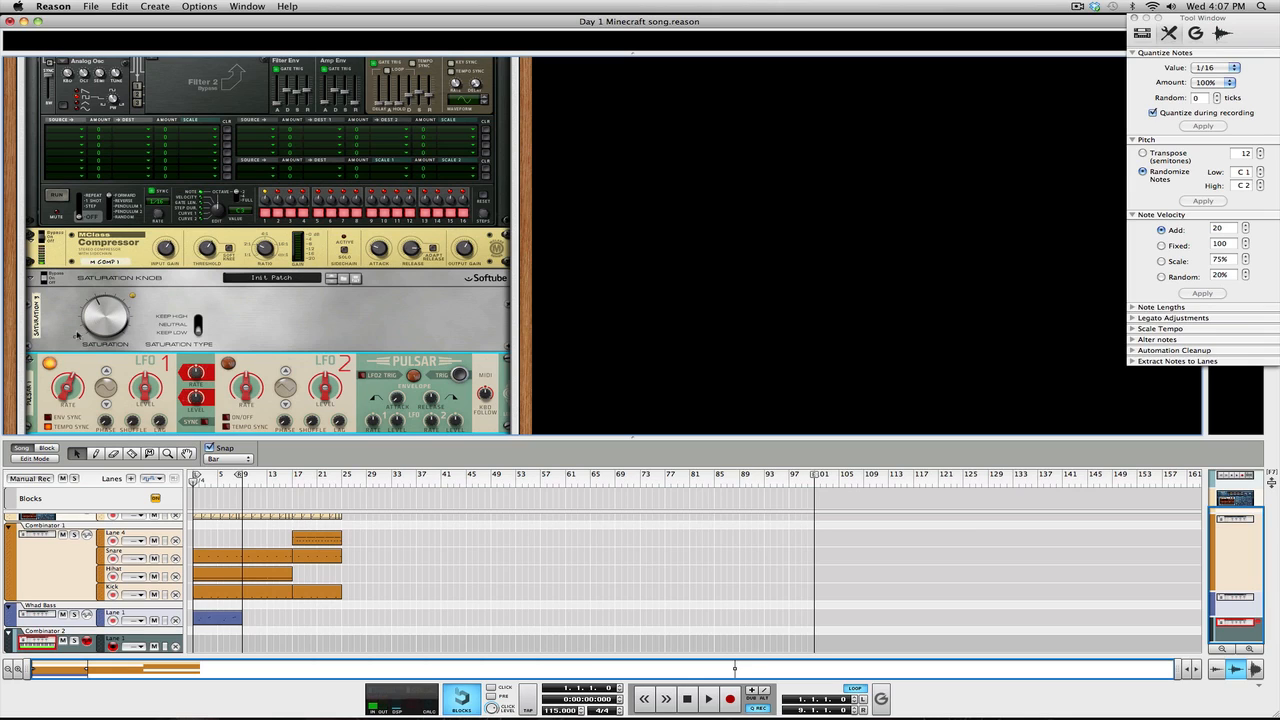
Delete the Softube Saturation Knob from the Combinator.
mouse_move(102, 326)
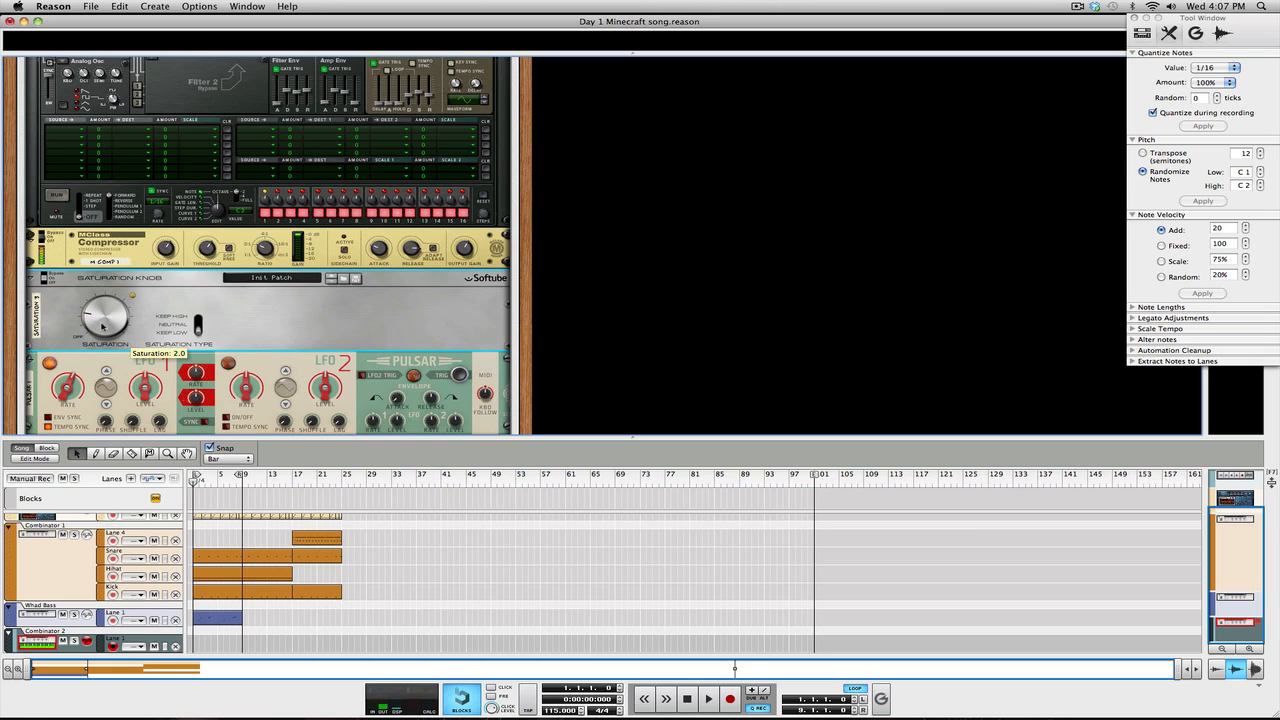
scroll(101, 331, up, 6)
scroll(102, 330, down, 10)
scroll(102, 331, up, 2)
scroll(108, 317, up, 3)
scroll(117, 293, up, 4)
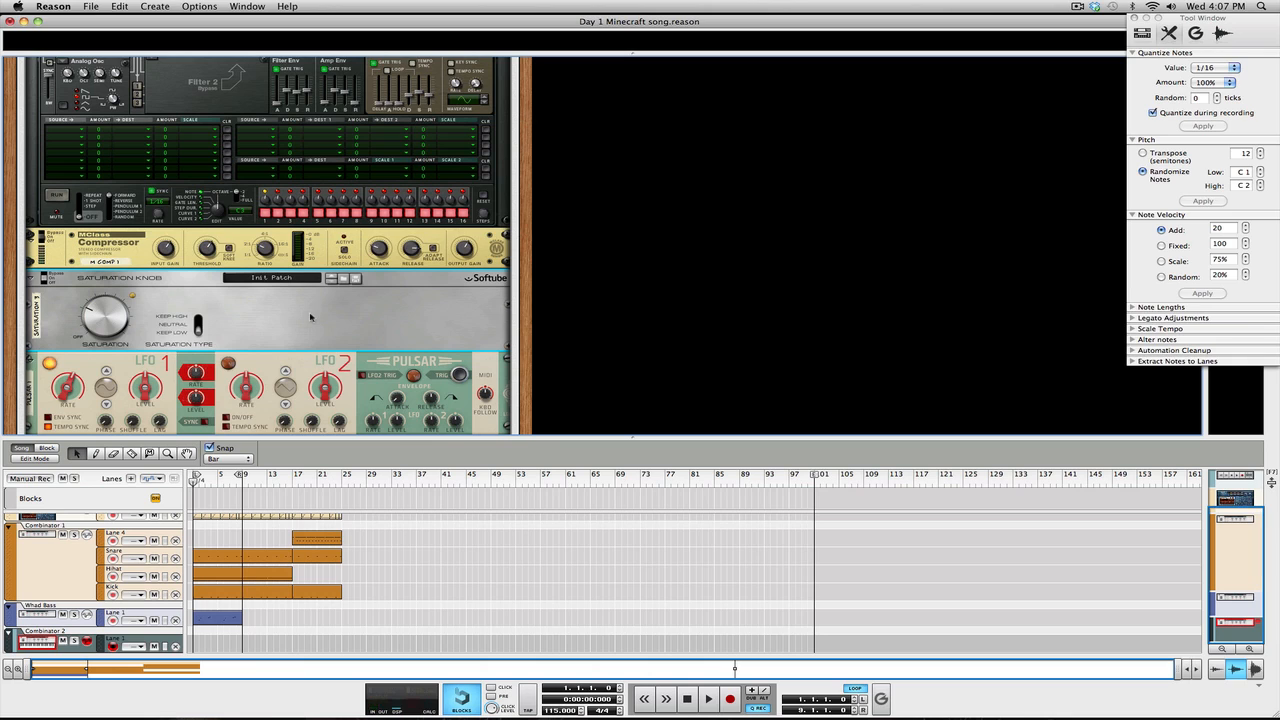
key(Delete)
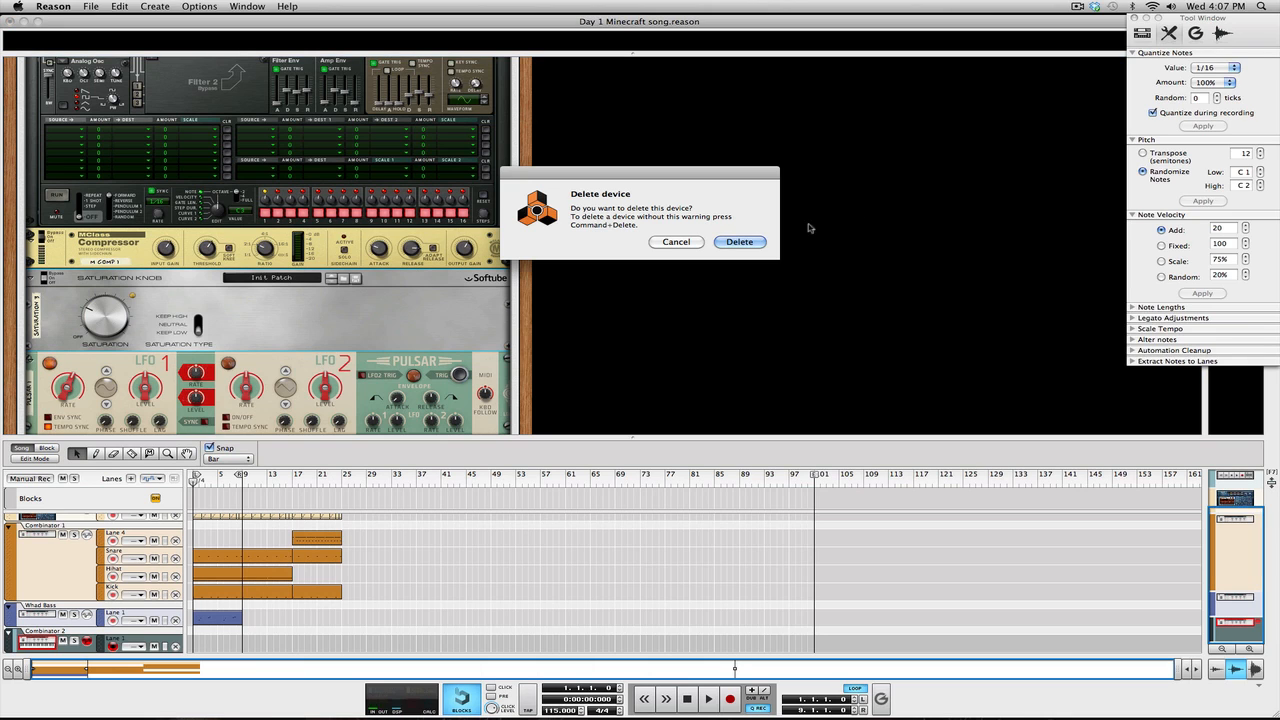
click(770, 250)
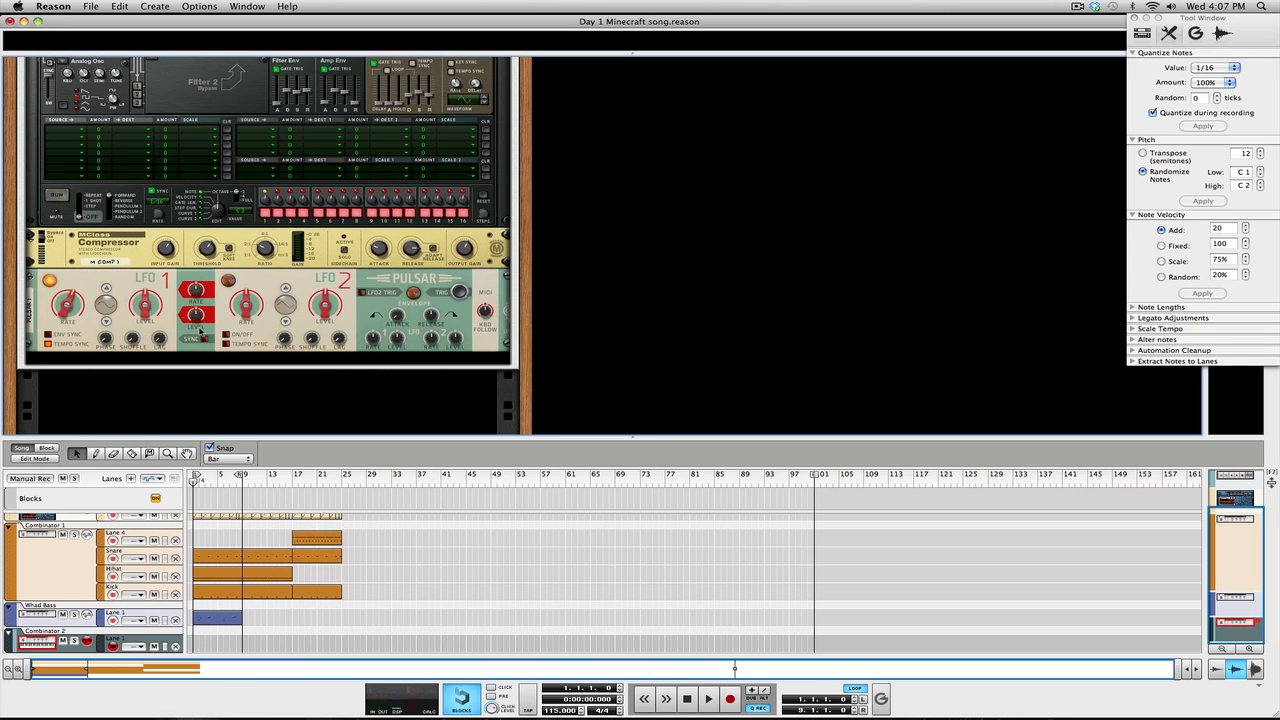
Cable the Pulsar Dual LFO to Thor's CV 1 modulation input at the back of the rack and return to the front.
key(Tab)
scroll(204, 332, up, 5)
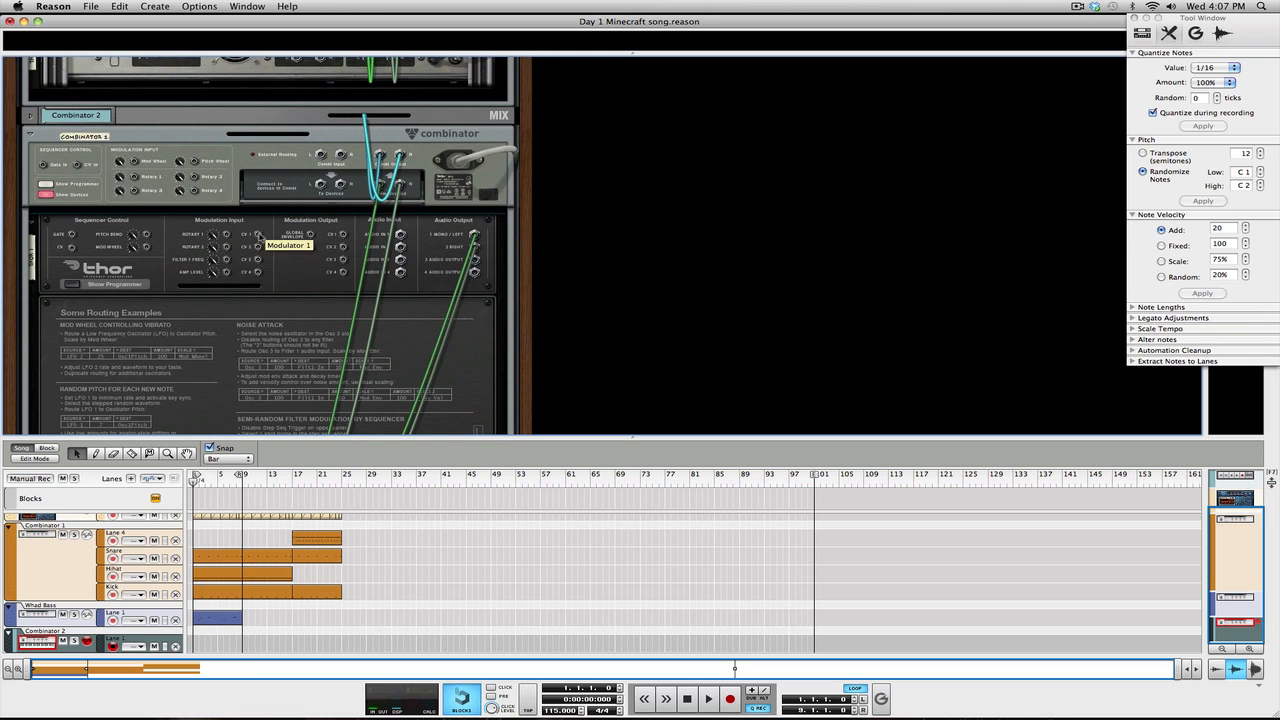
drag(260, 236, 158, 270)
scroll(178, 271, down, 5)
drag(263, 268, 258, 99)
key(Tab)
scroll(372, 212, down, 8)
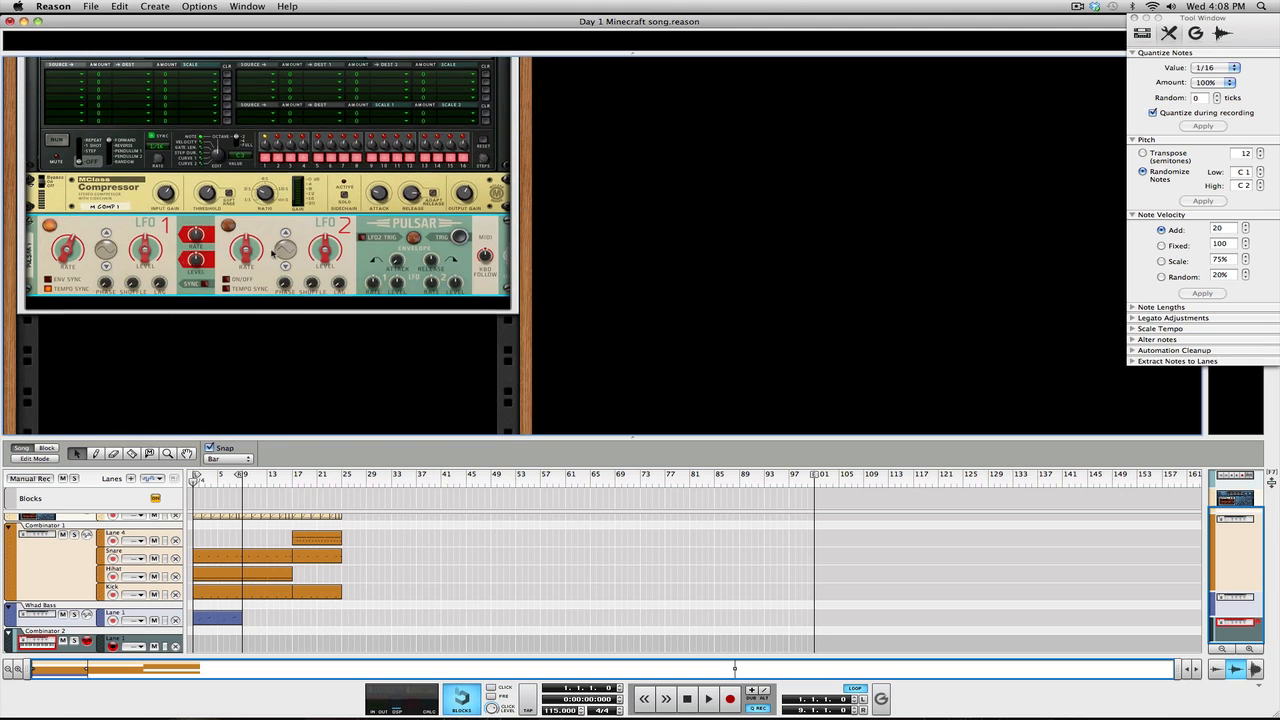
Set the source of the first row in Thor's modulation matrix to CV Input 1.
scroll(300, 236, up, 3)
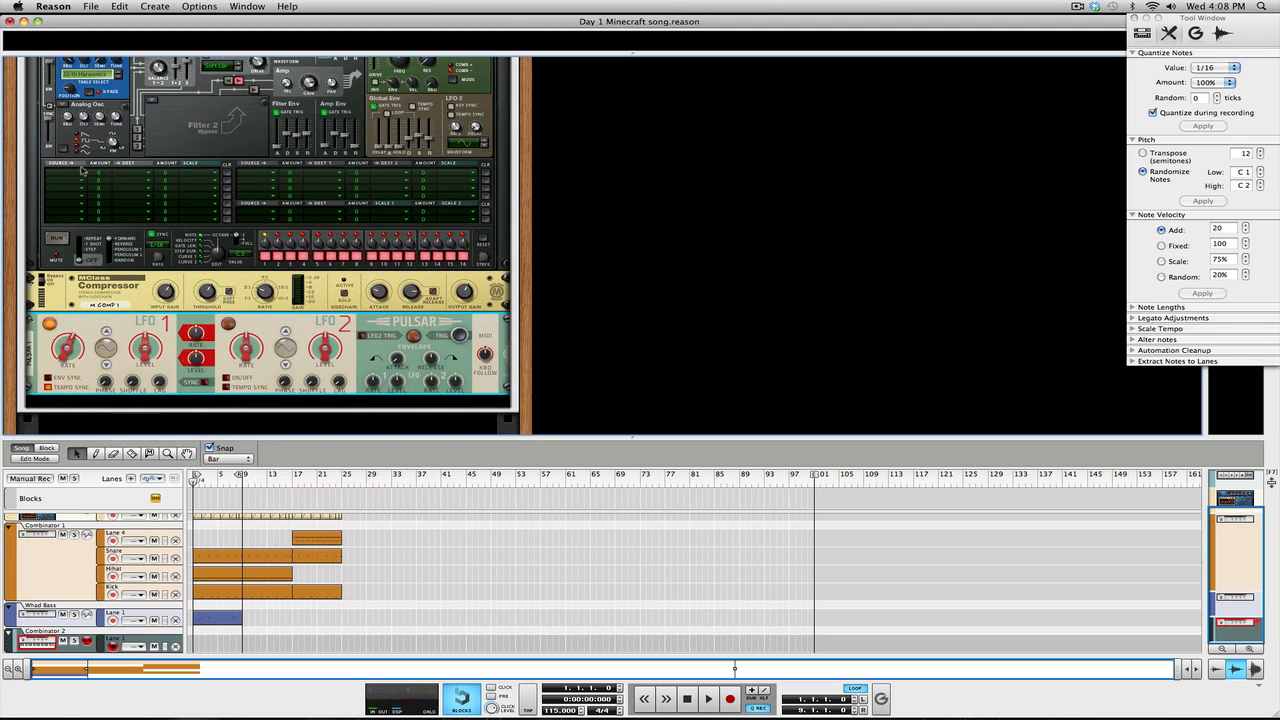
scroll(300, 235, up, 5)
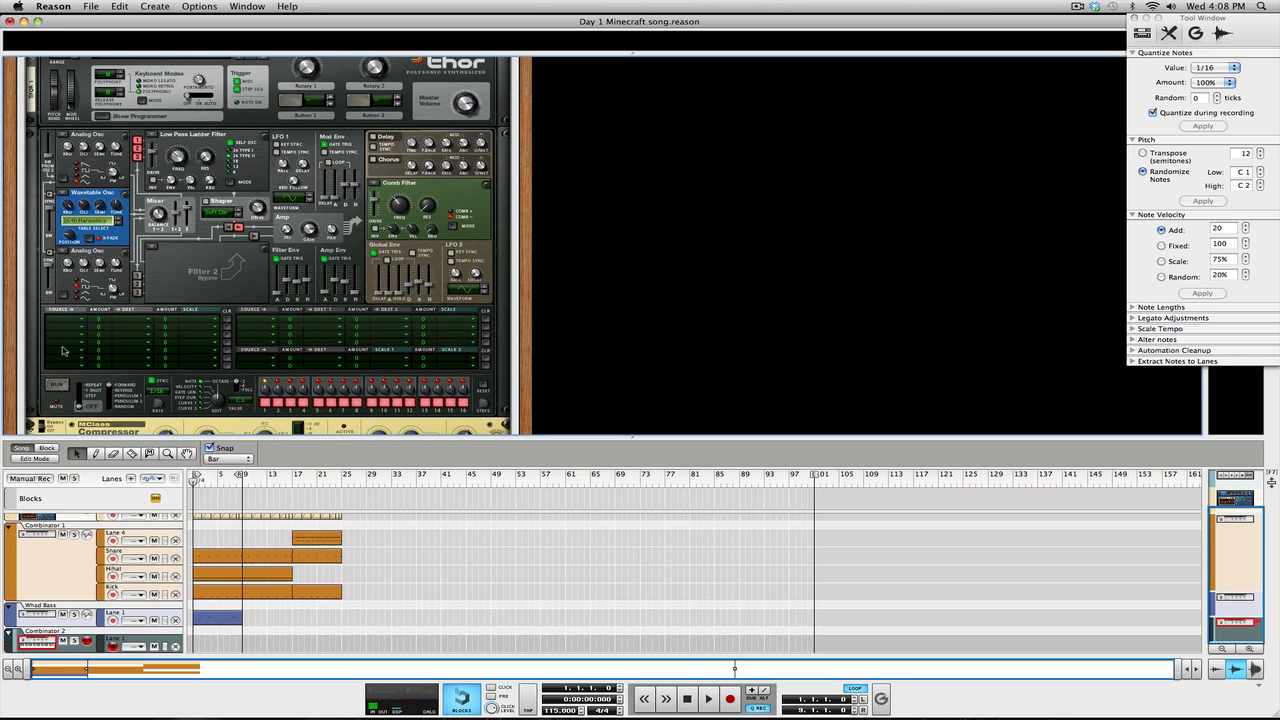
click(67, 318)
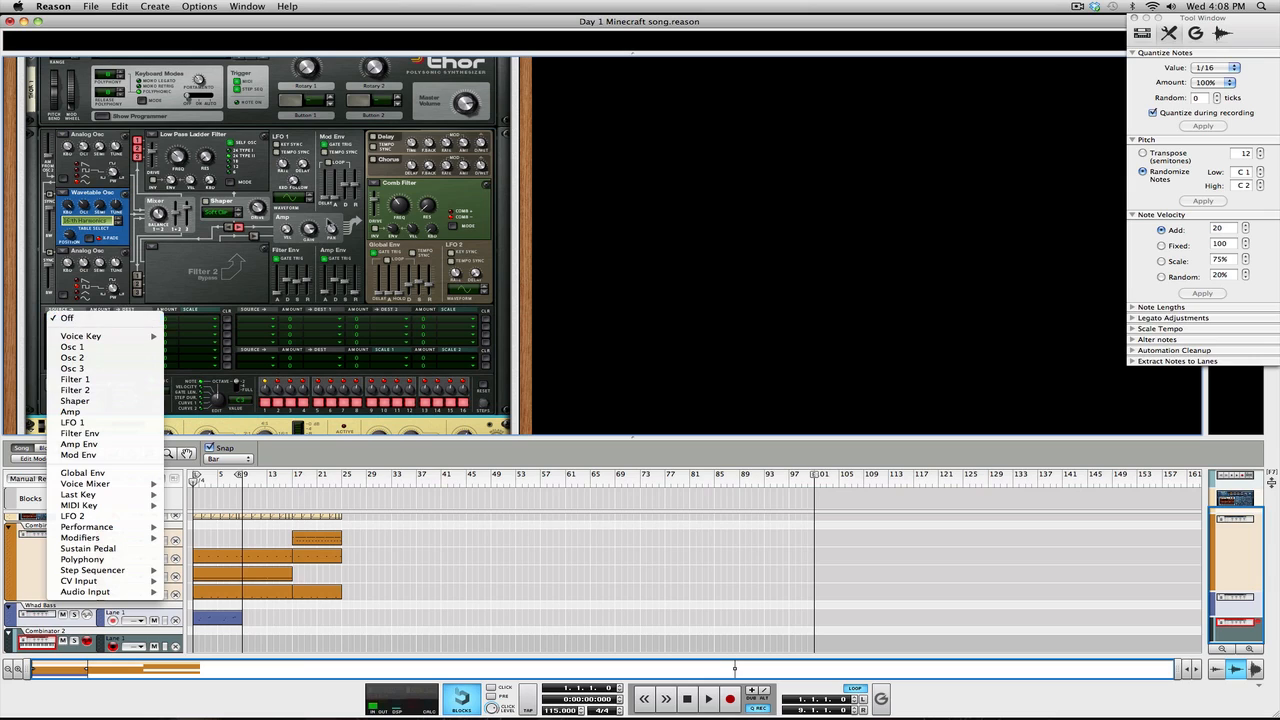
click(498, 197)
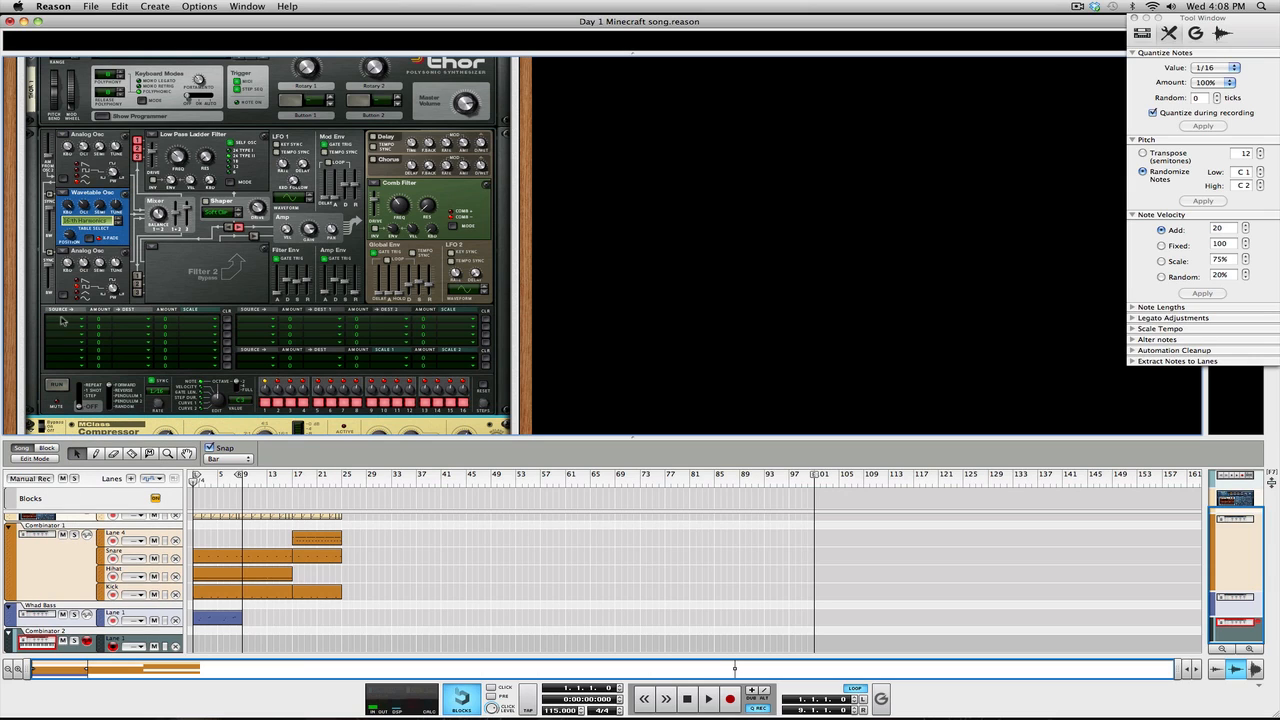
click(62, 319)
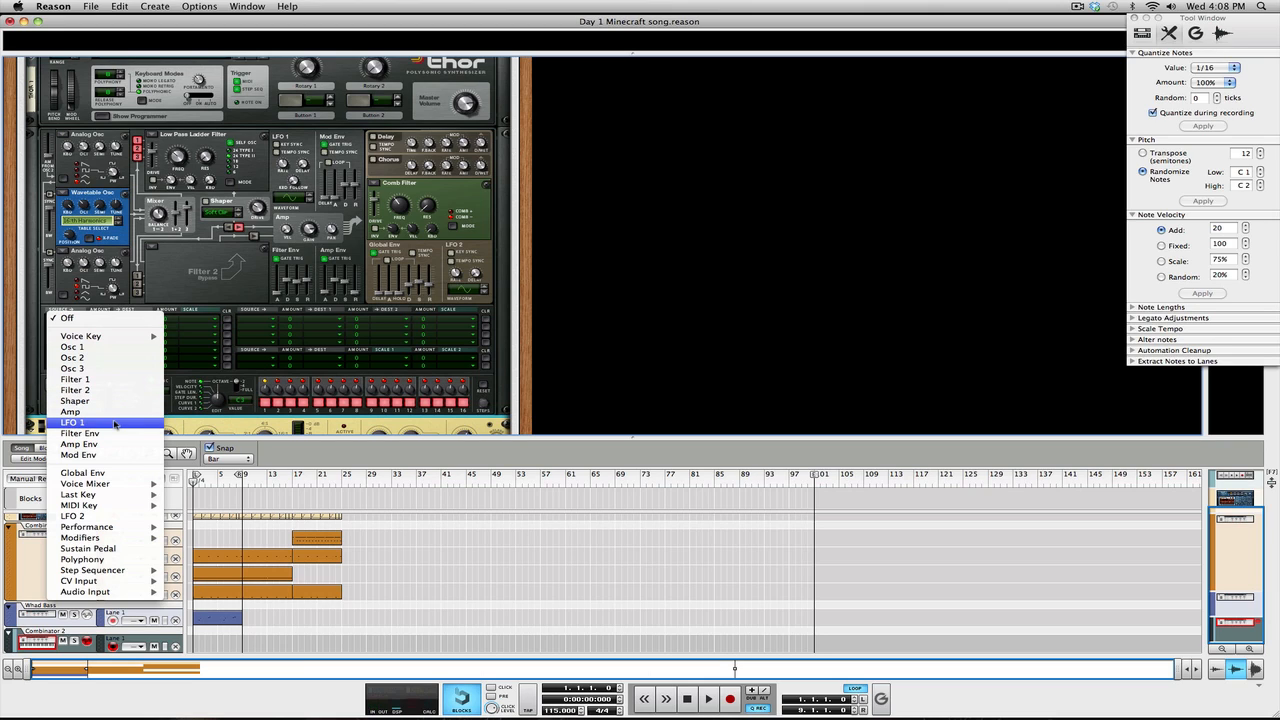
mouse_move(99, 585)
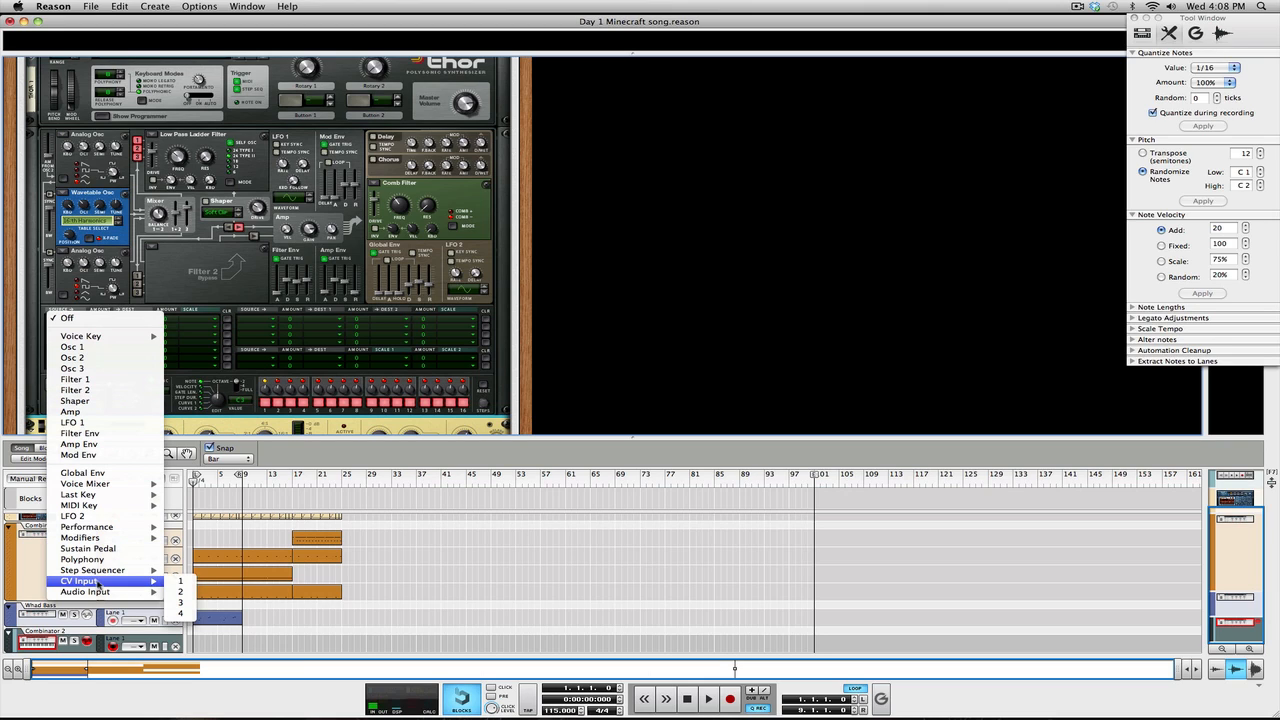
click(180, 581)
Set the destination in the second row of Thor's modulation matrix to Filter 3 Frequency.
click(131, 326)
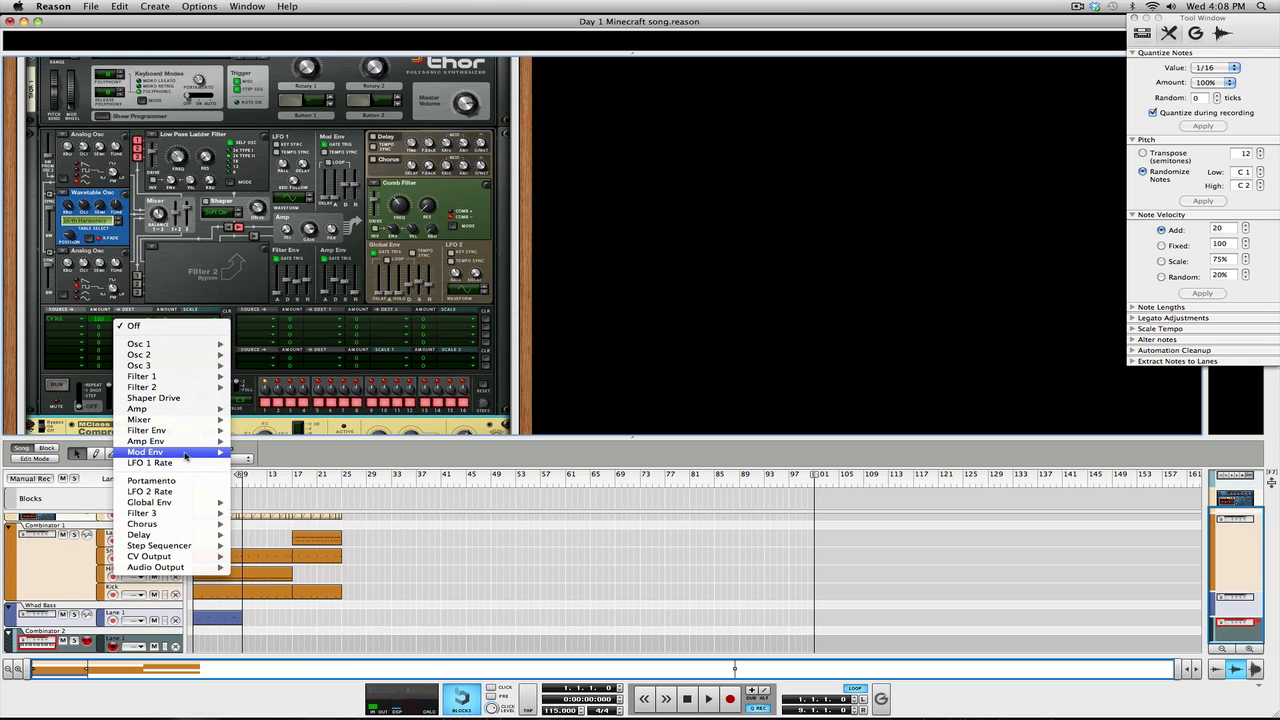
mouse_move(185, 513)
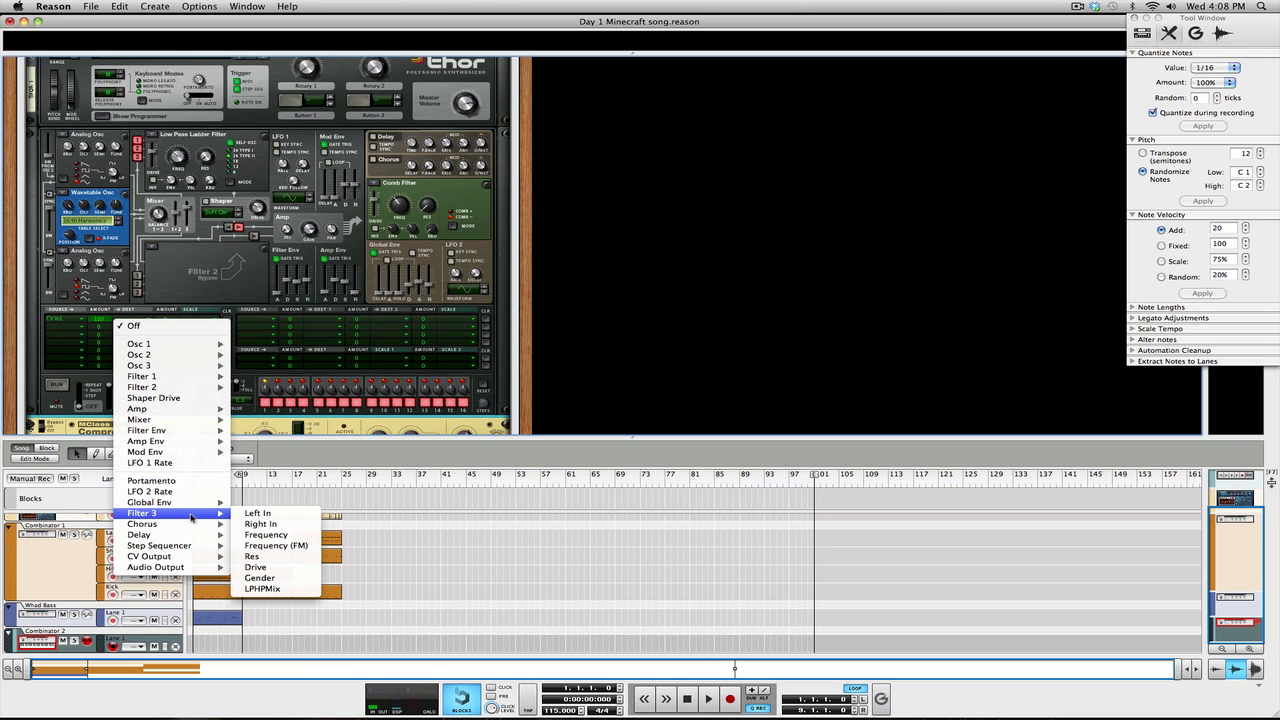
click(266, 535)
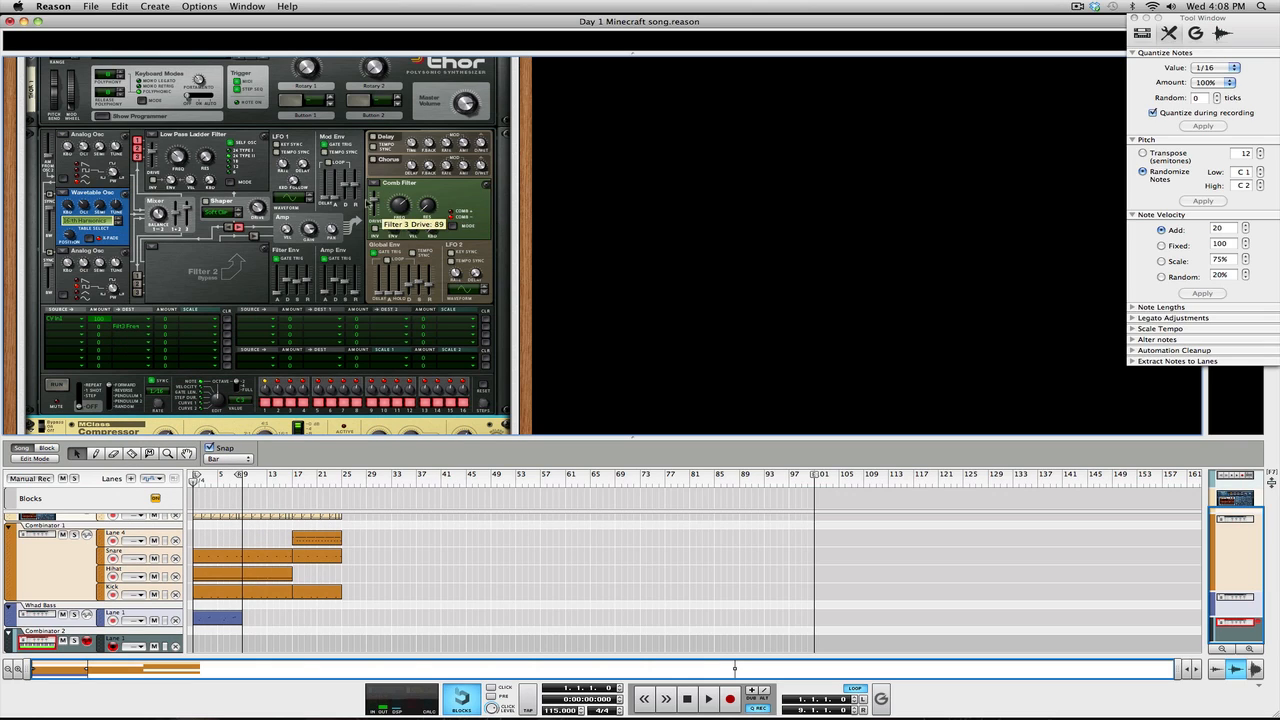
Adjust the level and synced rate of LFO 1 on the Pulsar.
scroll(205, 298, down, 4)
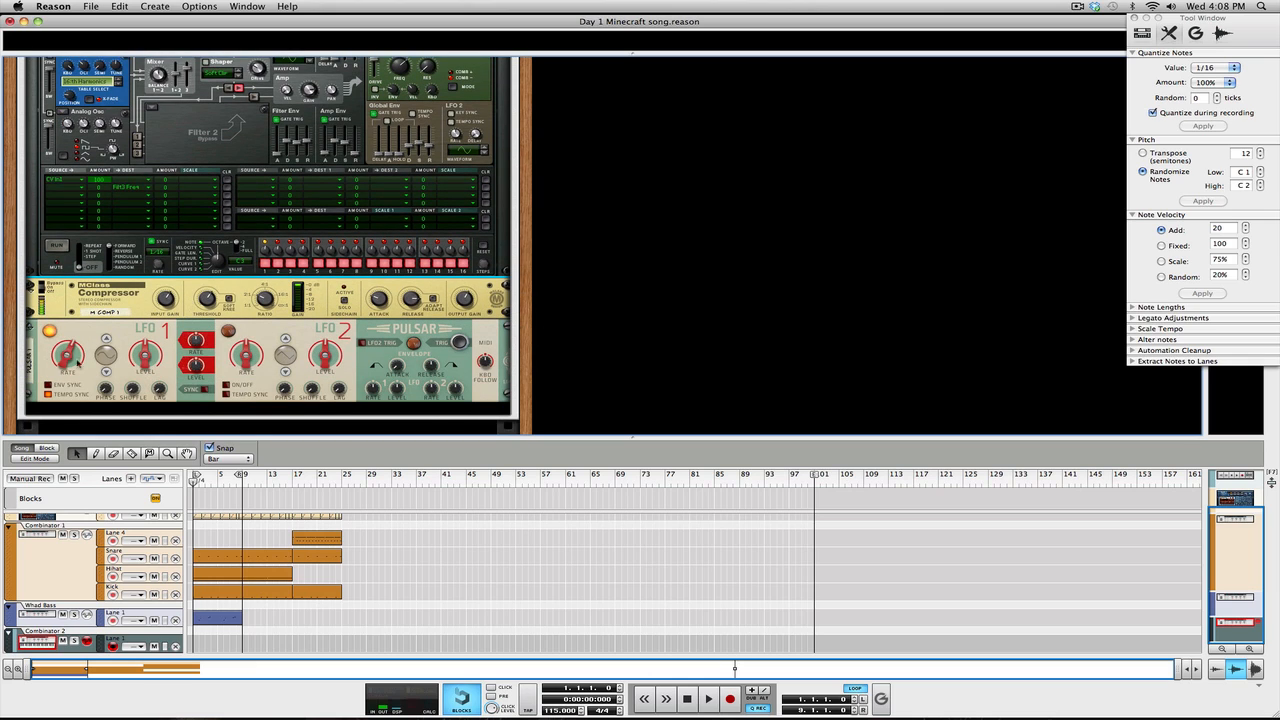
click(156, 368)
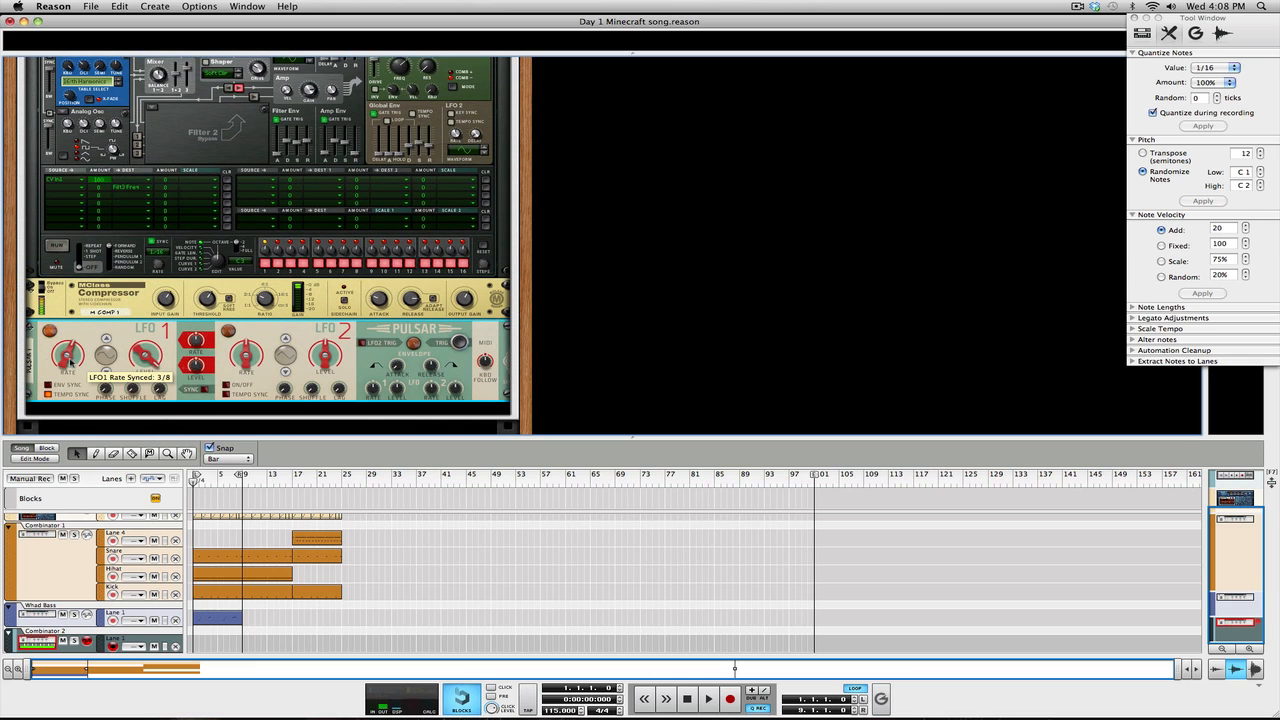
Set the destination of the CV Input 1 row in Thor's modulation matrix to Filter 3 Frequency.
scroll(150, 370, up, 1)
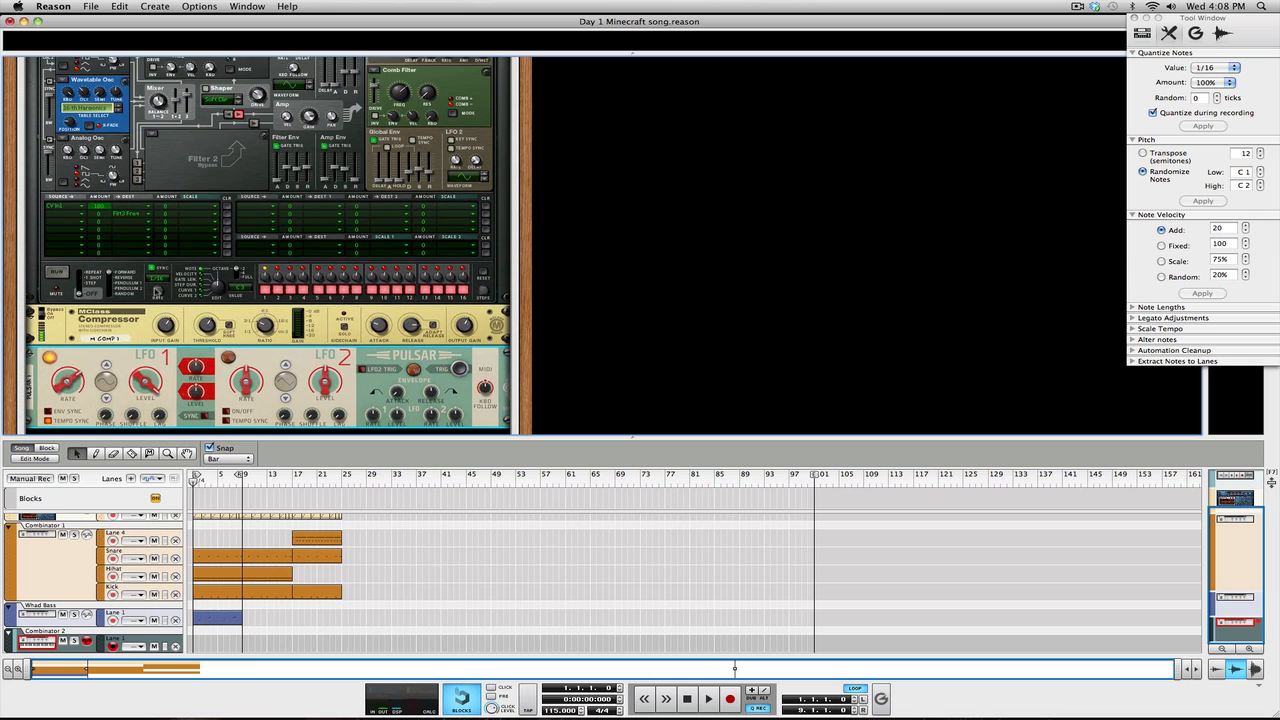
click(132, 206)
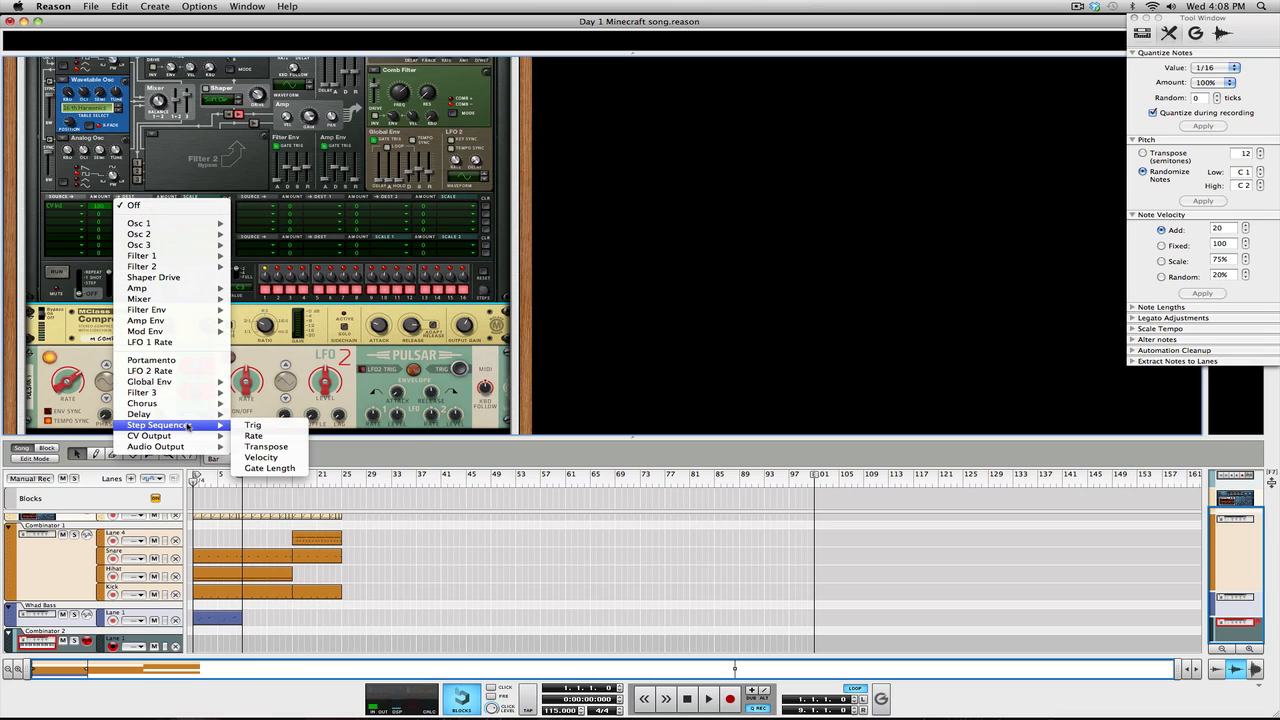
mouse_move(192, 394)
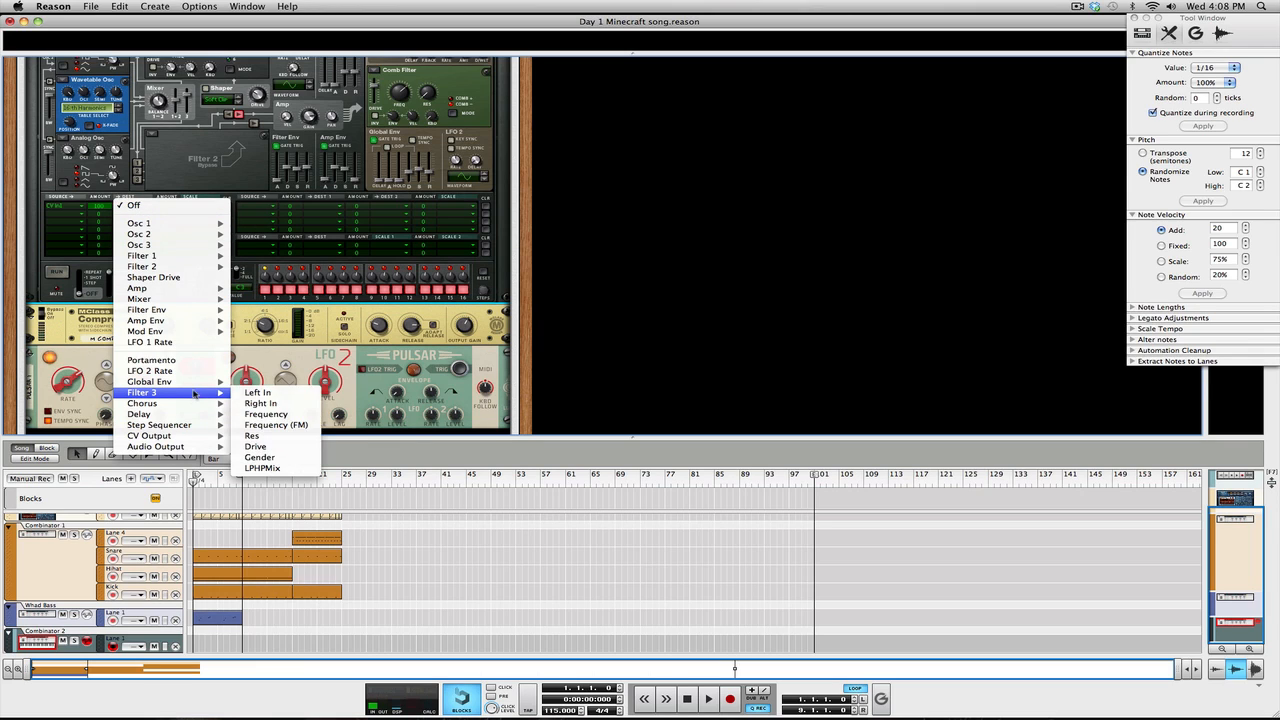
click(251, 414)
mouse_move(148, 402)
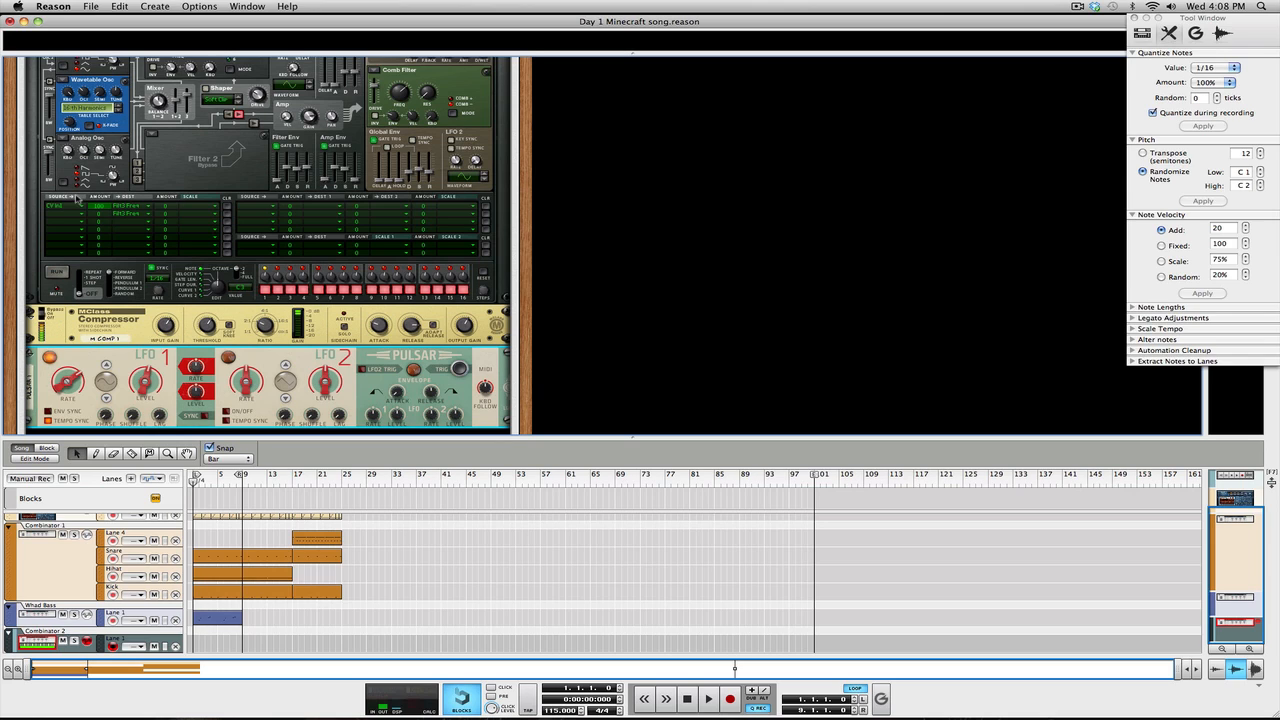
Route CV Input 2 to Filter 1 Frequency in Thor's second modulation row and switch on LFO 2 of the Pulsar.
click(118, 216)
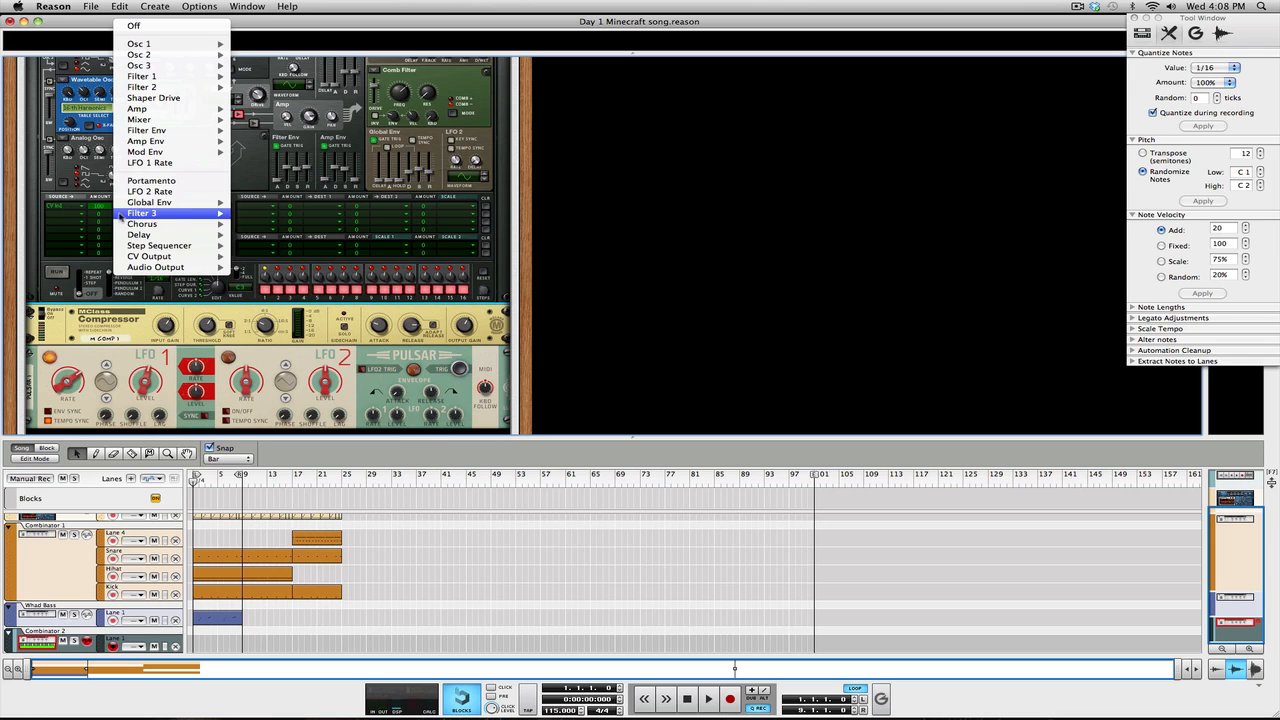
mouse_move(207, 204)
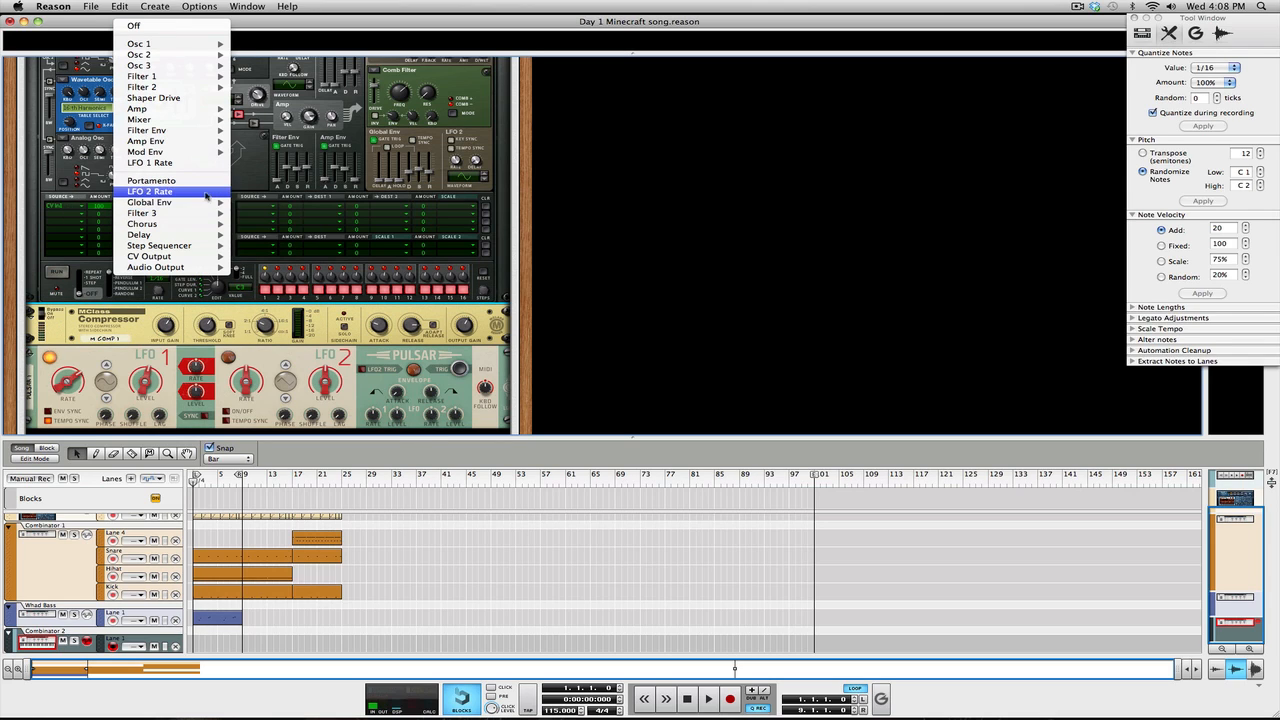
mouse_move(181, 78)
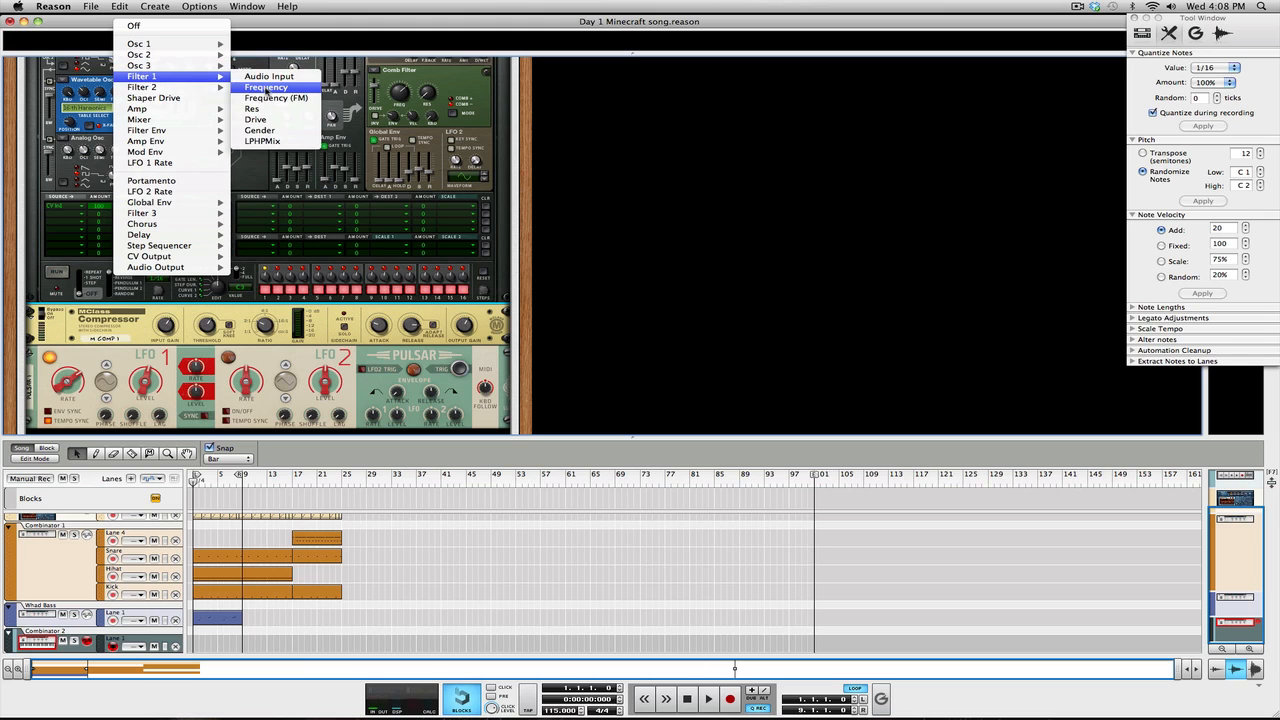
click(265, 87)
click(70, 215)
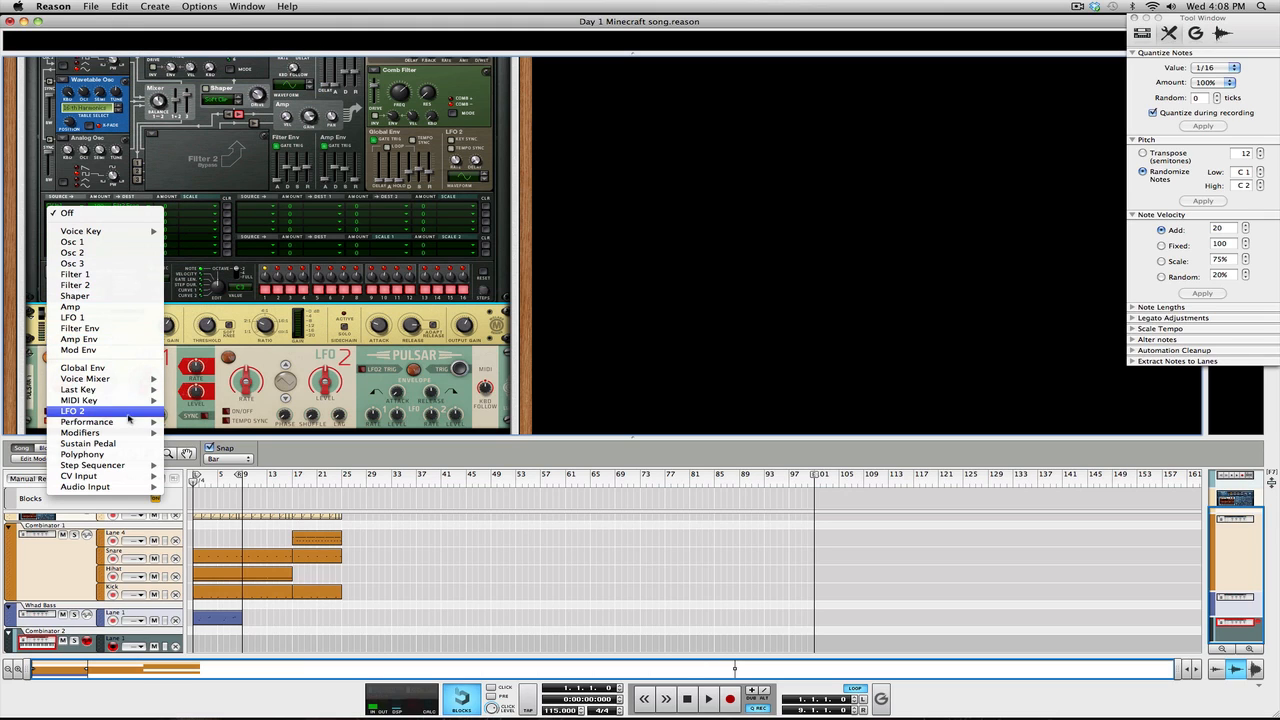
mouse_move(120, 476)
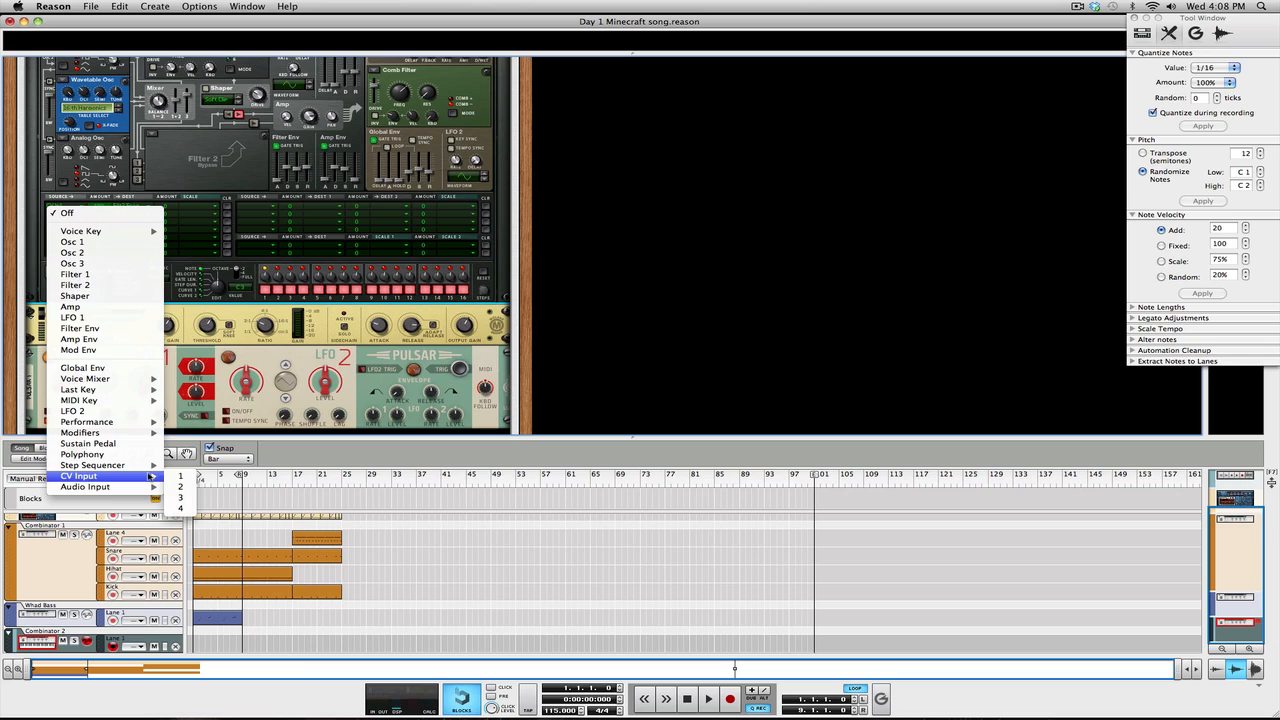
click(180, 487)
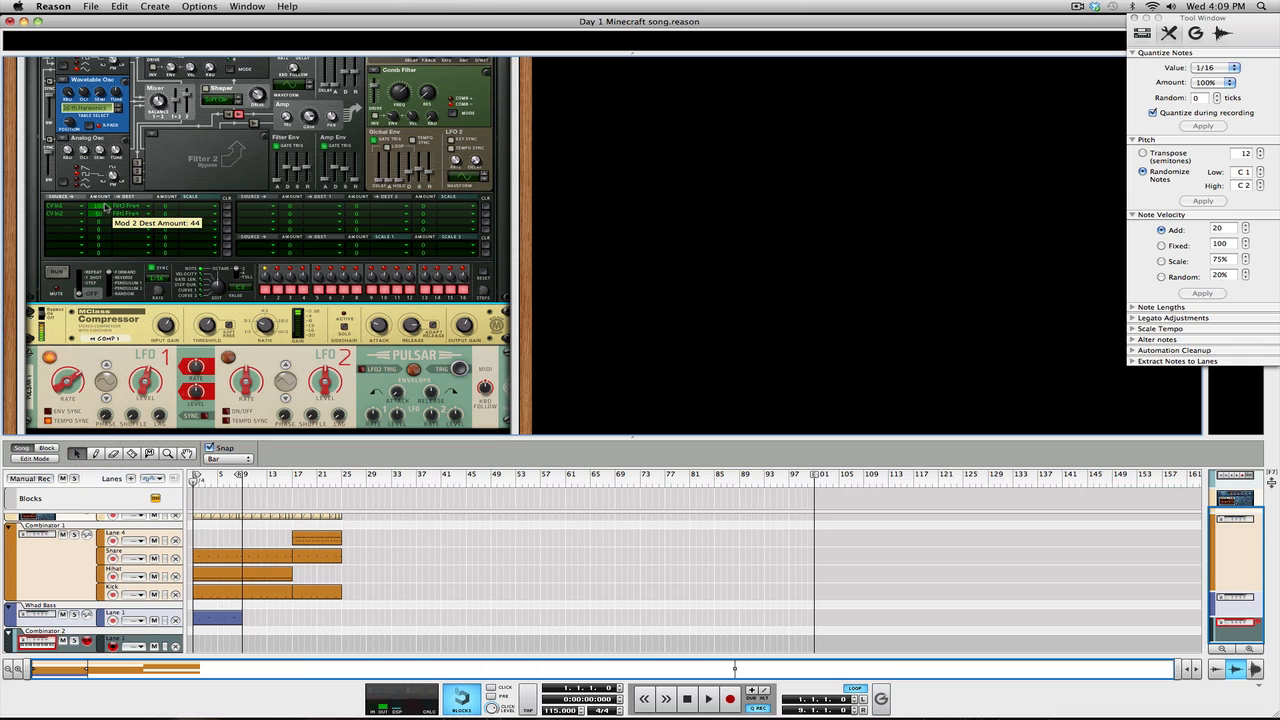
click(227, 412)
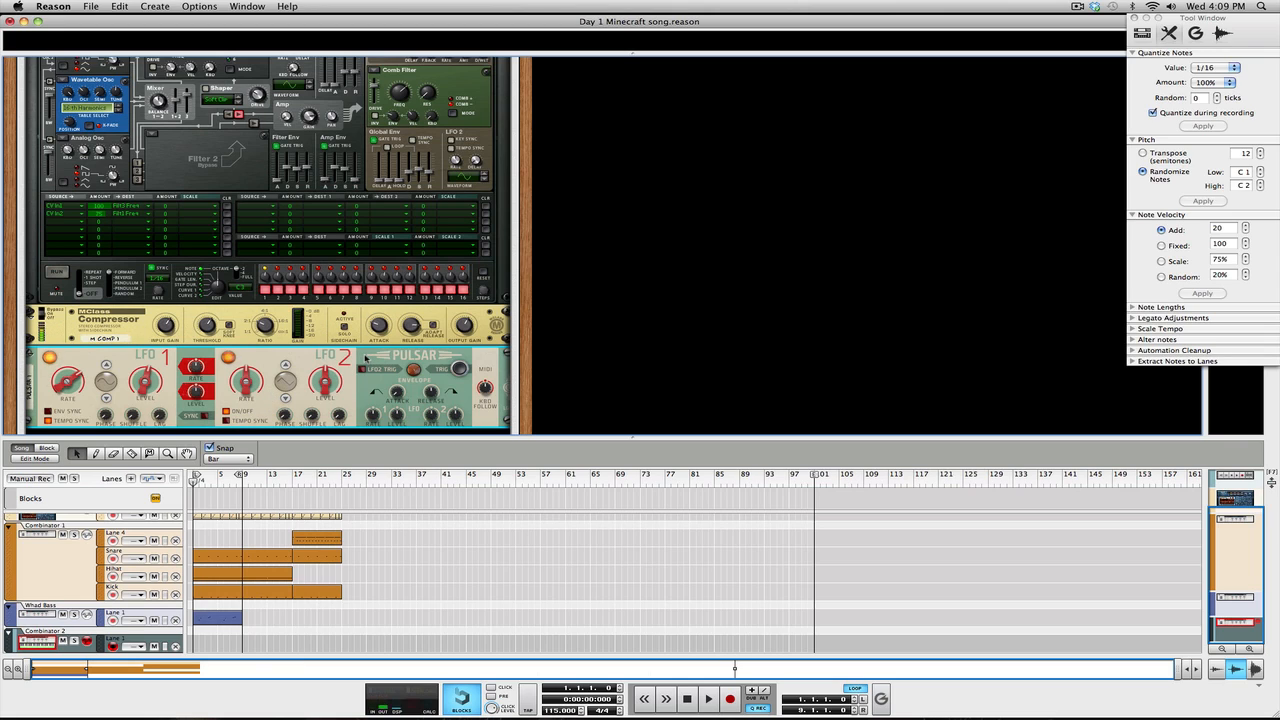
Solo the Dr. Octo Rex 1 and Combinator 1 tracks and play the first bars of the song.
scroll(47, 608, up, 2)
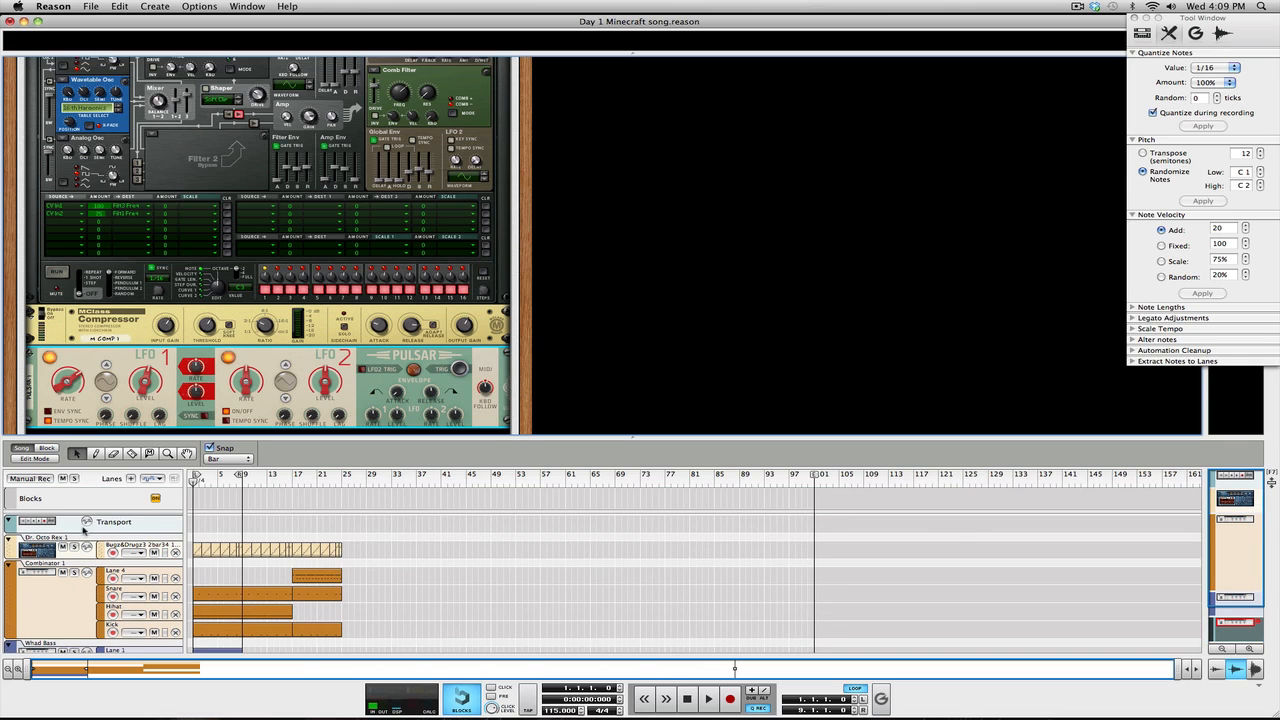
click(76, 547)
click(75, 572)
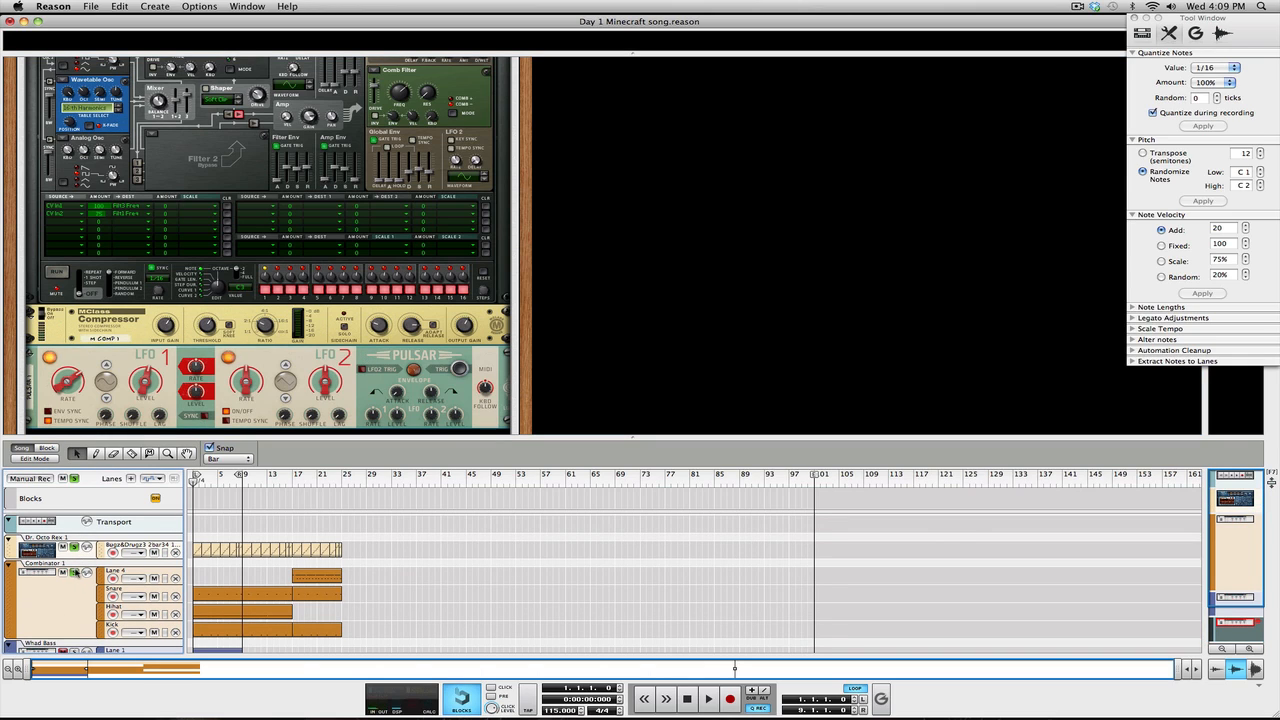
scroll(260, 526, down, 2)
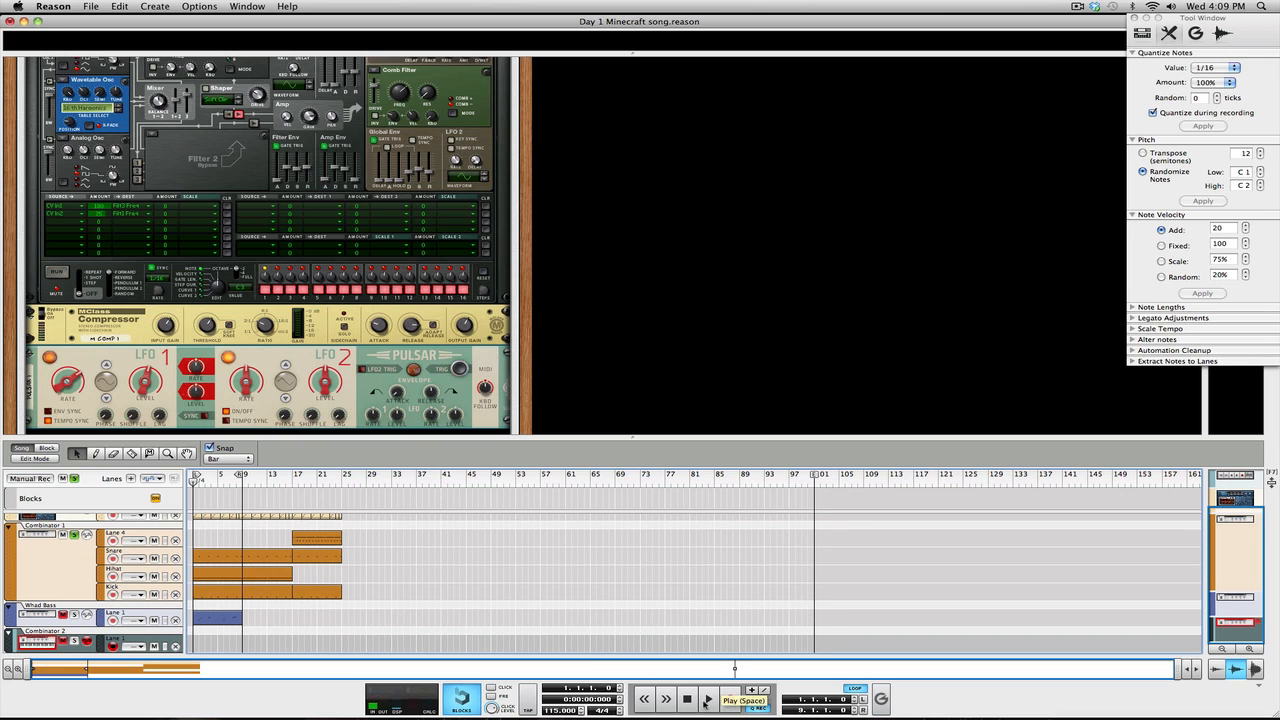
click(706, 701)
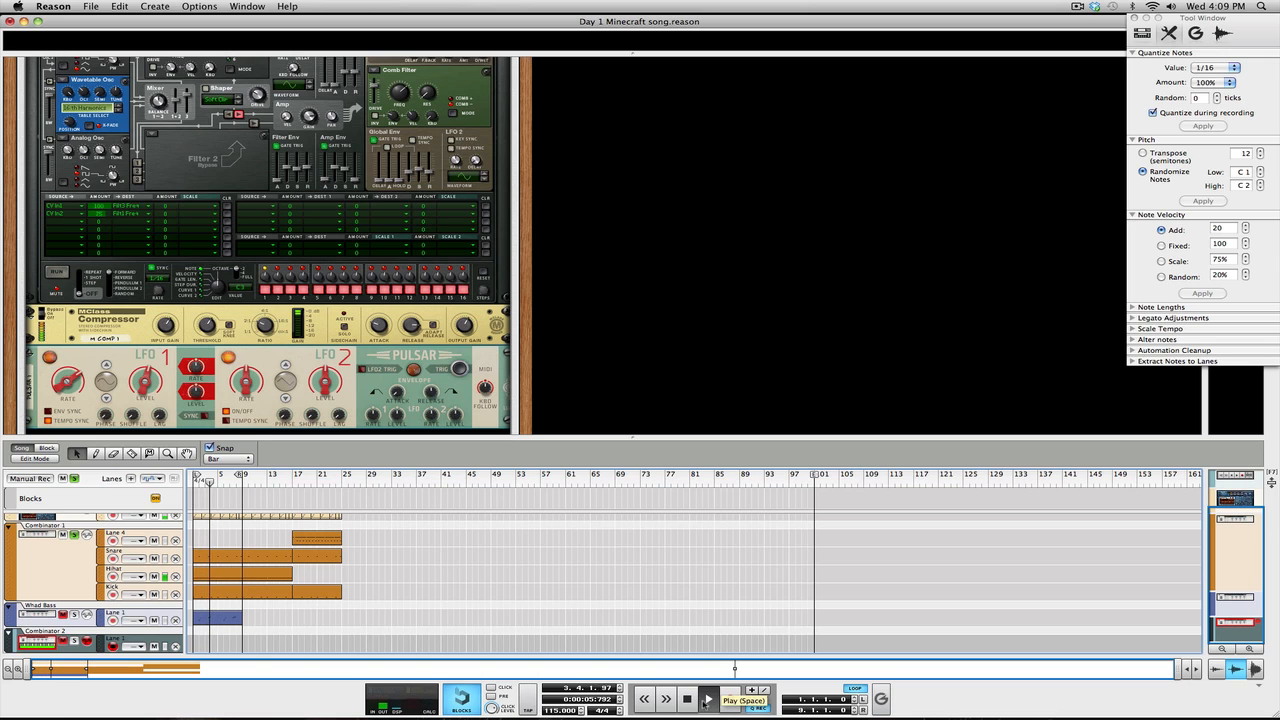
key(space)
Add The Echo effect below the Pulsar in the Combinator and adjust its delay time.
right_click(270, 360)
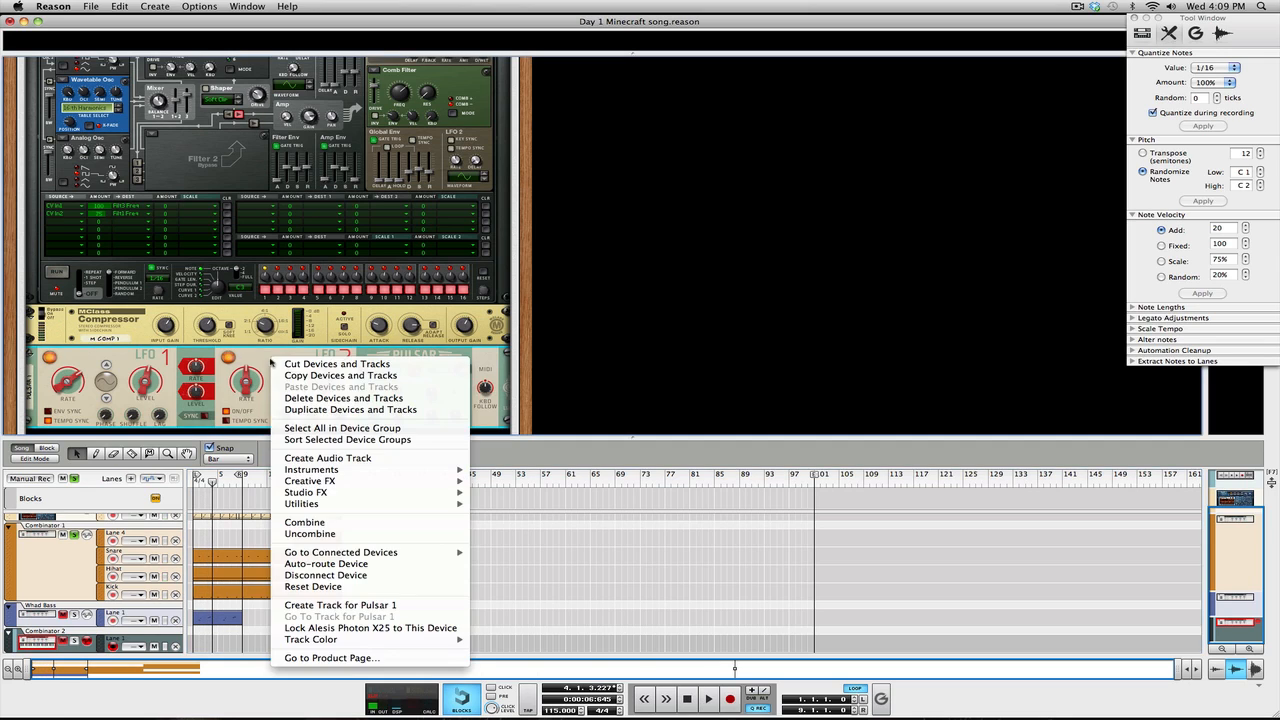
mouse_move(365, 490)
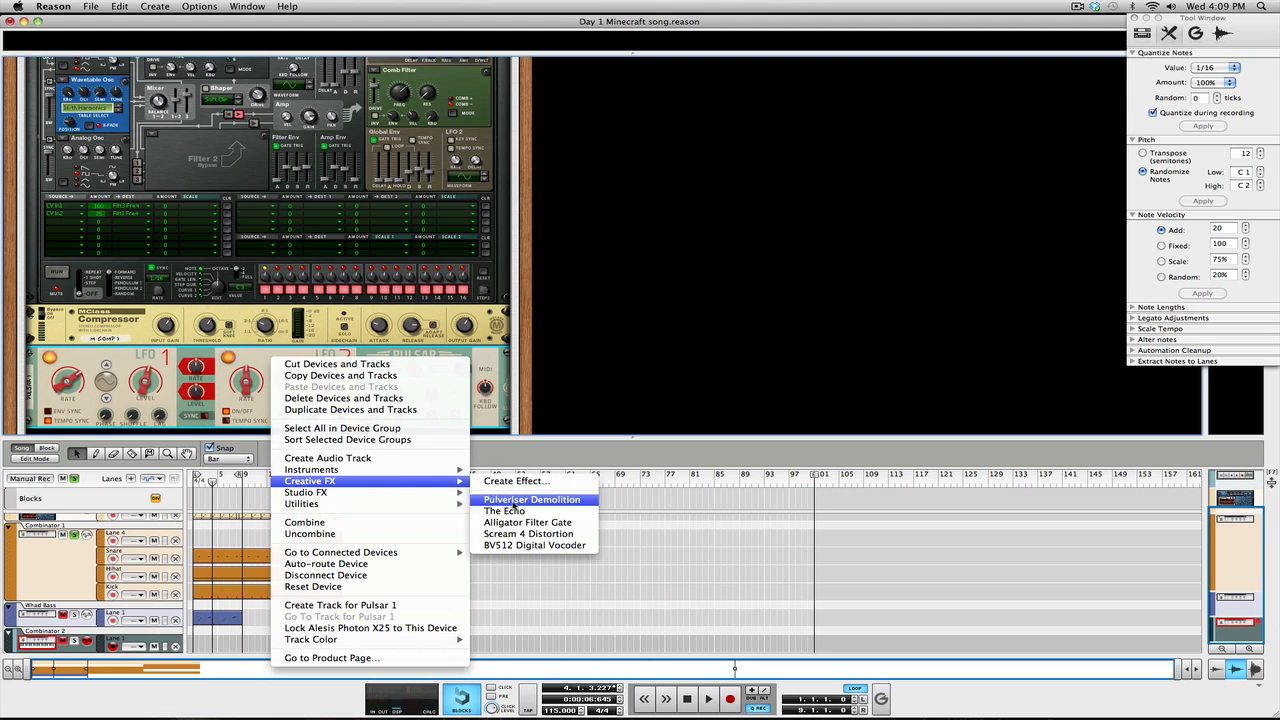
click(510, 512)
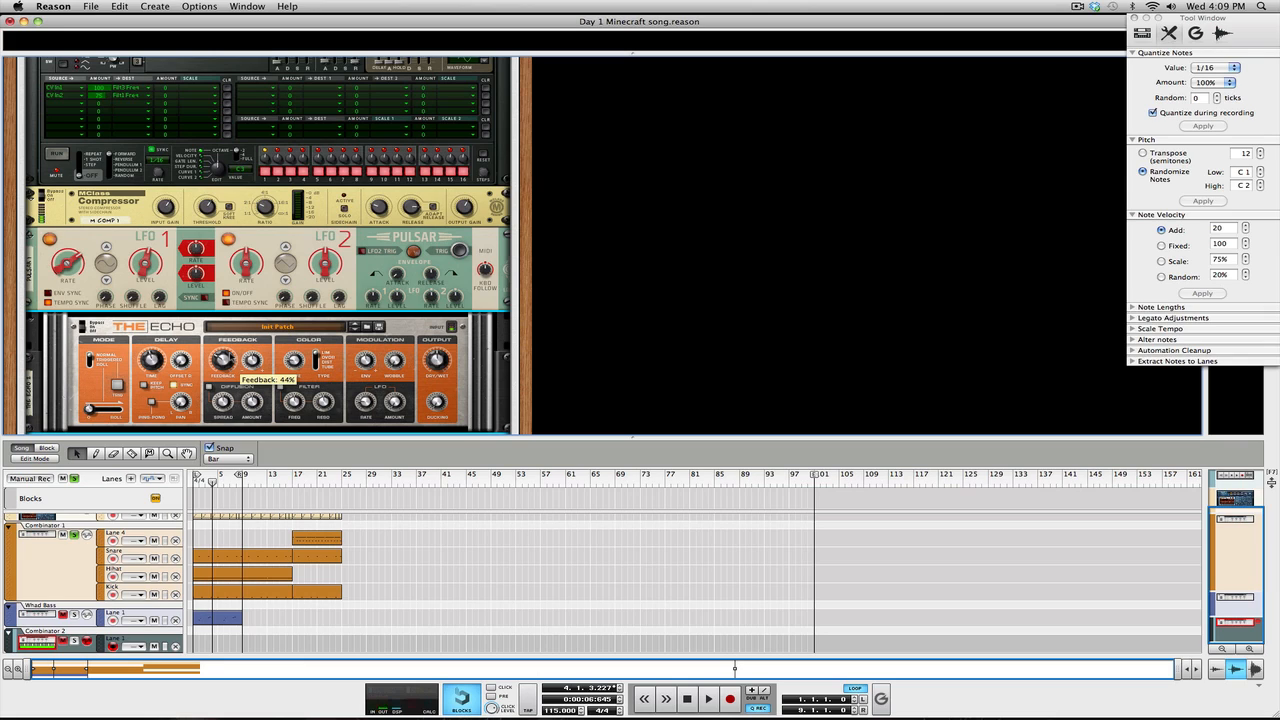
drag(151, 362, 152, 356)
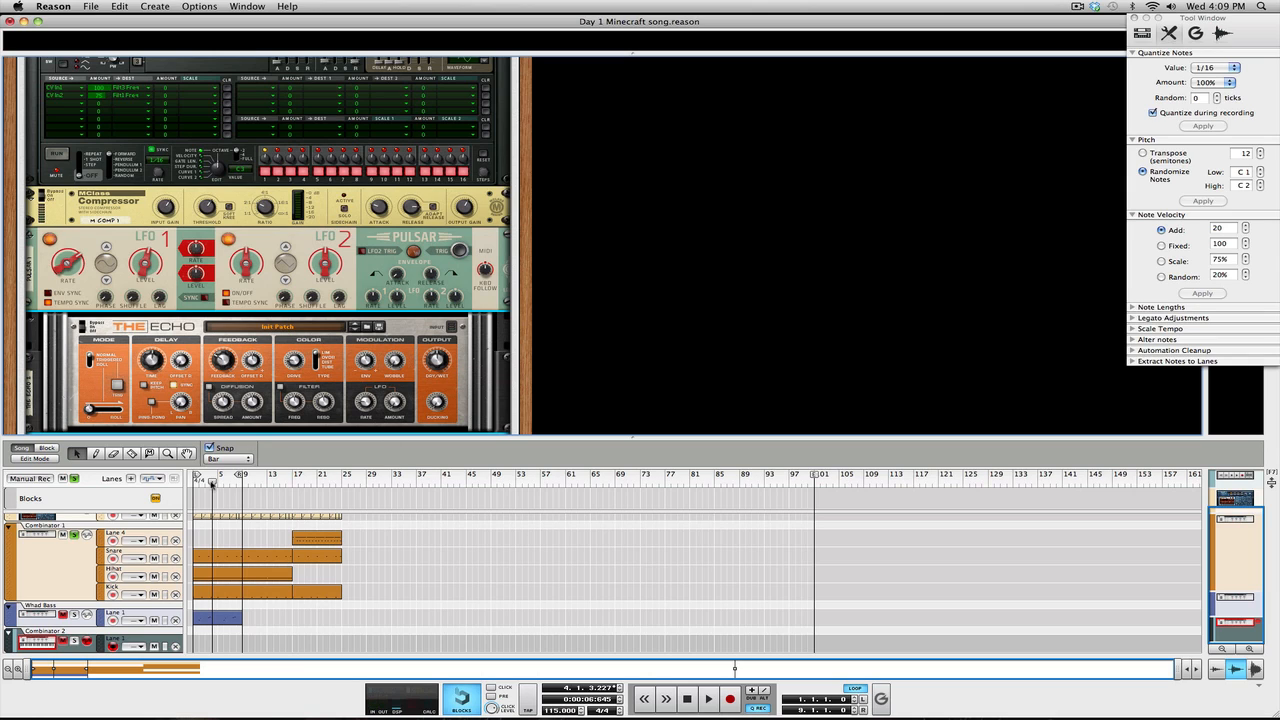
Play the song from bar 1 to audition the patch, stopping and returning the song position to the start.
key(space)
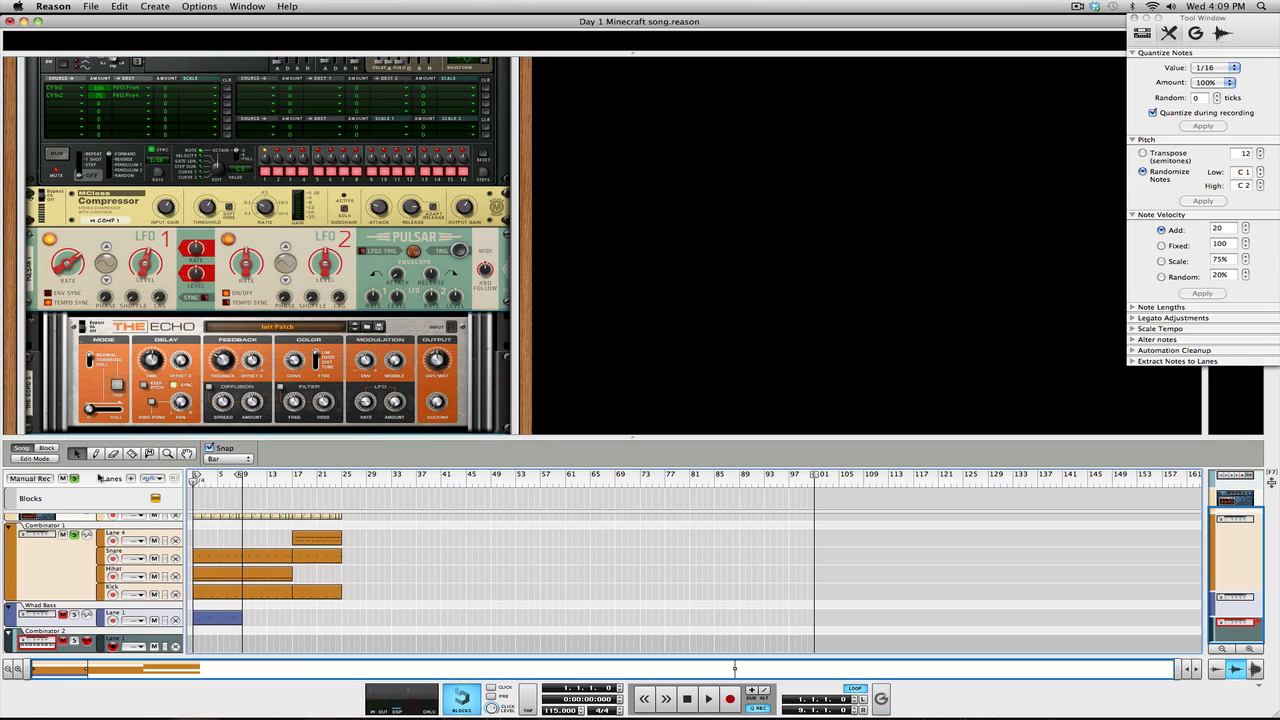
click(708, 699)
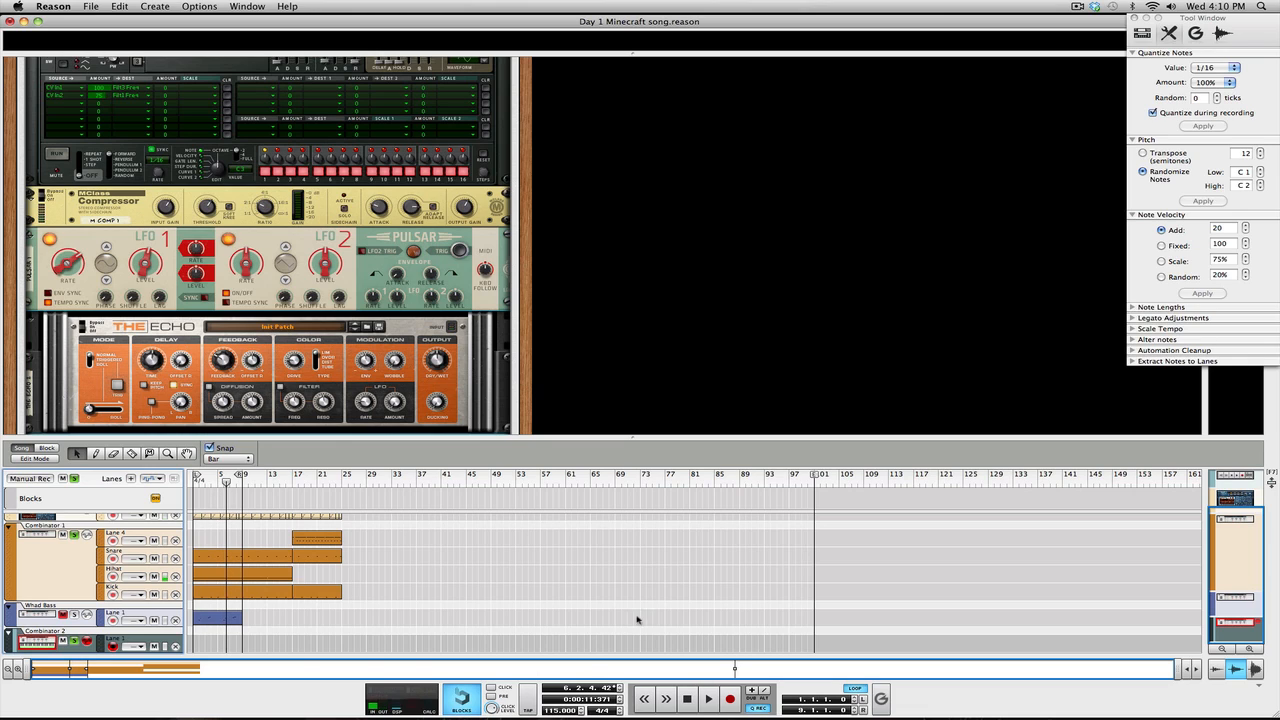
click(196, 483)
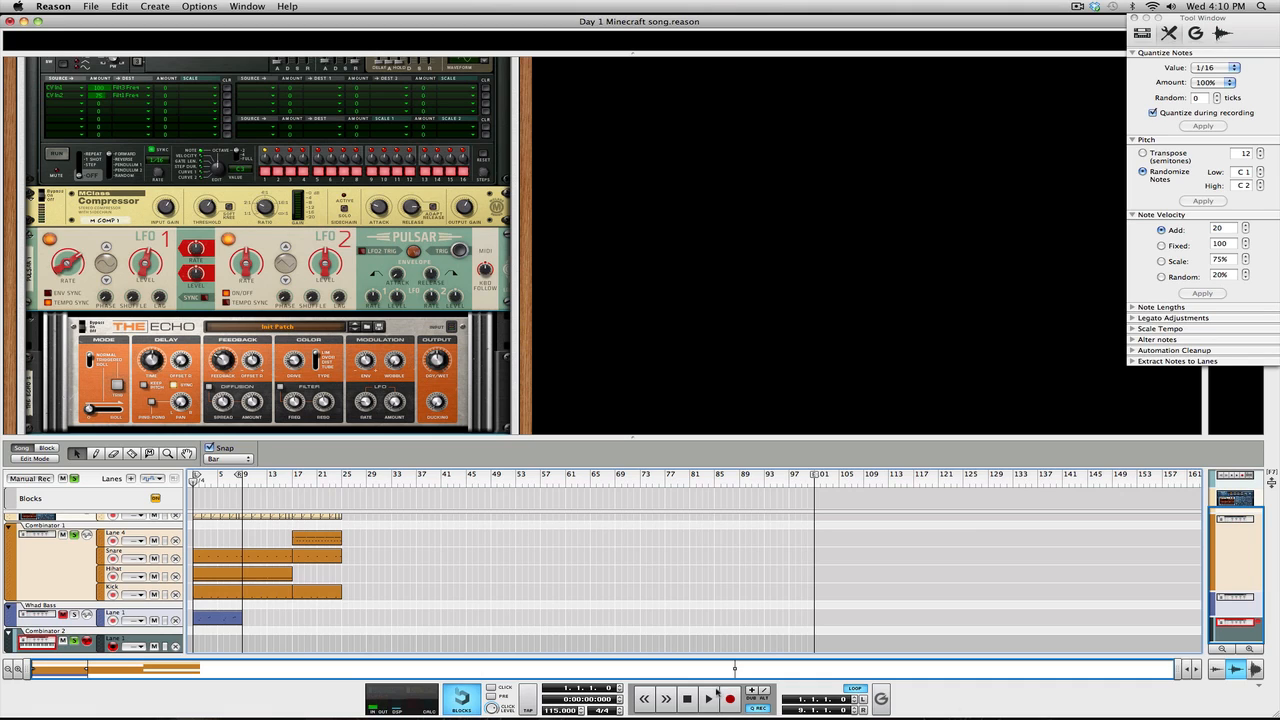
click(732, 700)
click(689, 700)
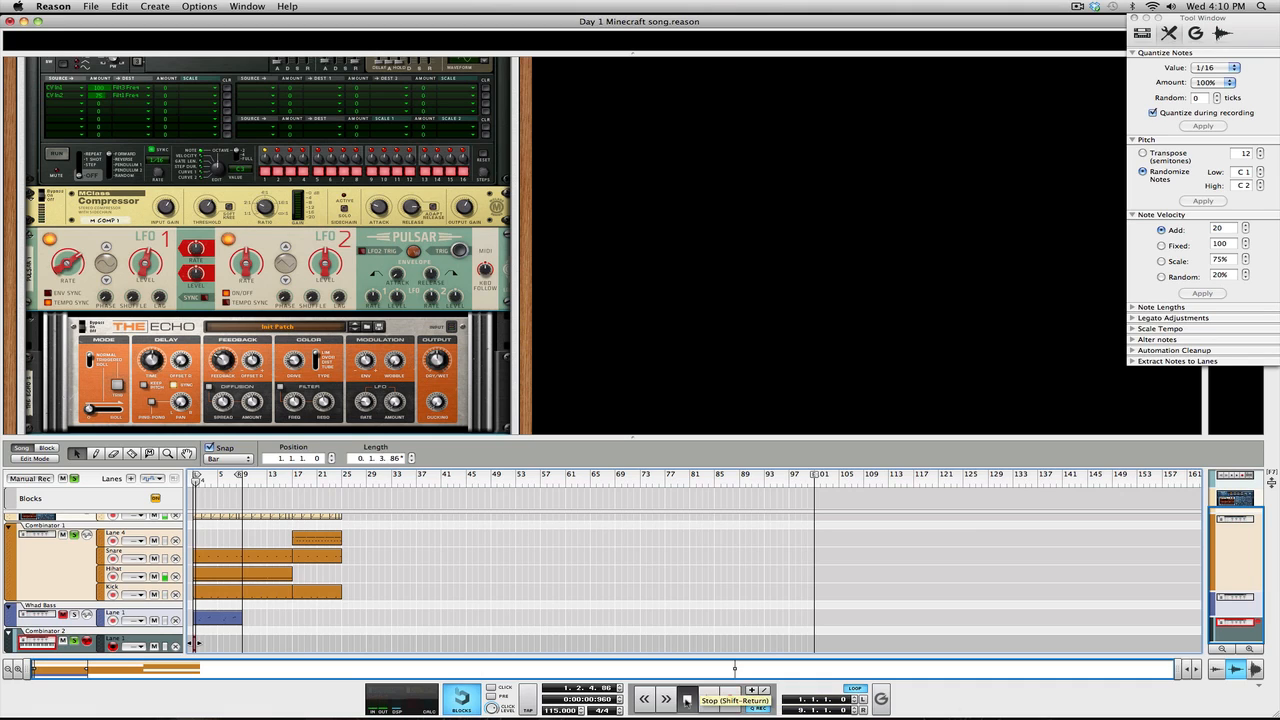
click(689, 700)
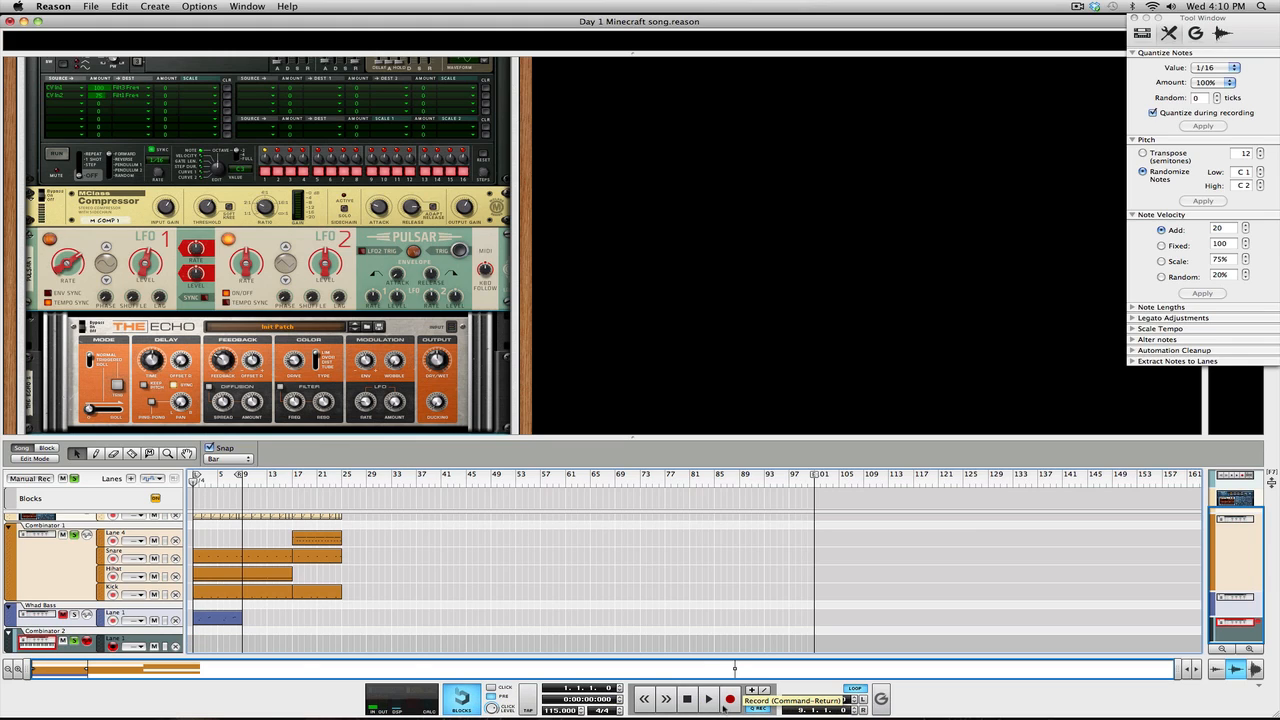
Record an eight-bar part from bar 1 on the Combinator 2 track and rename the track Wah Pad.
click(729, 700)
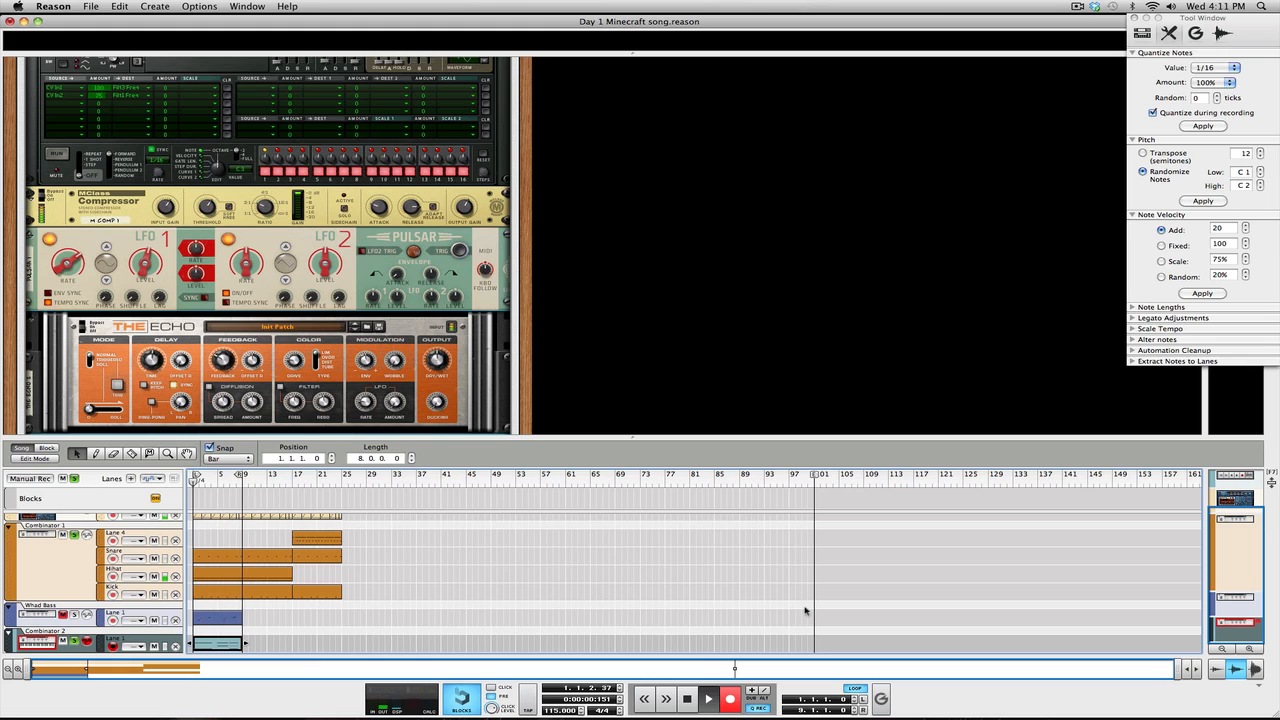
key(space)
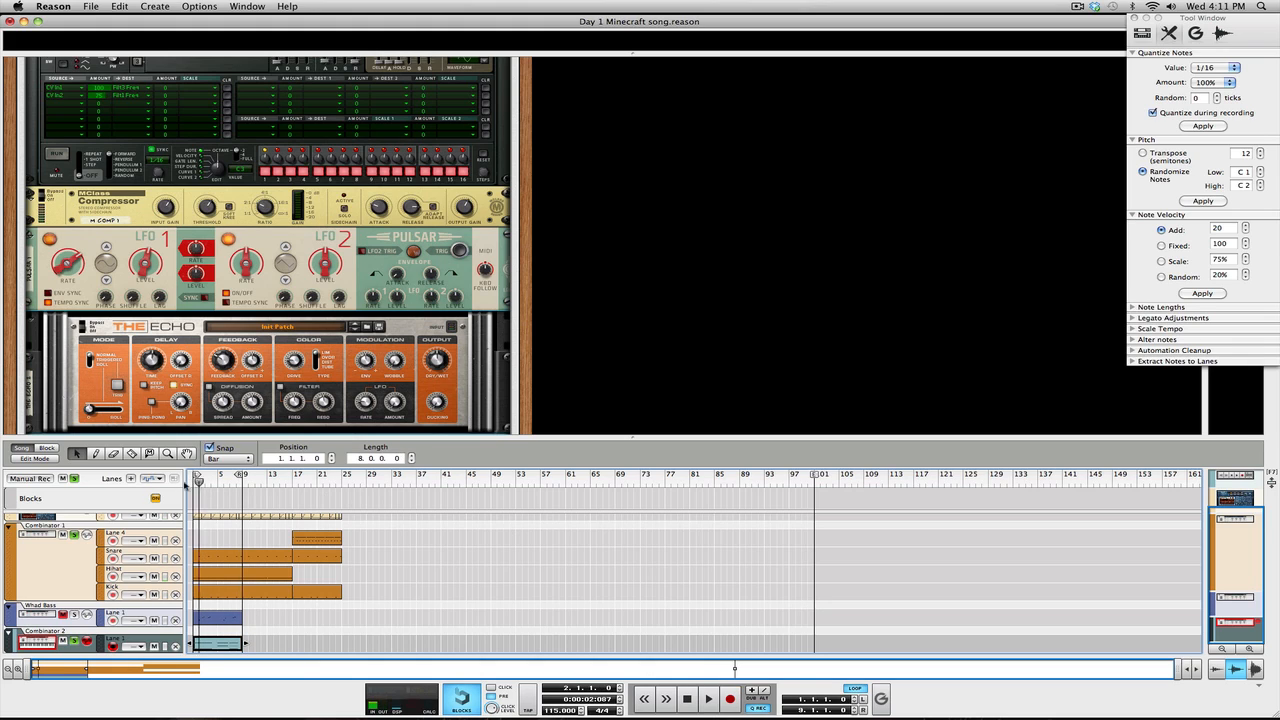
double_click(50, 631)
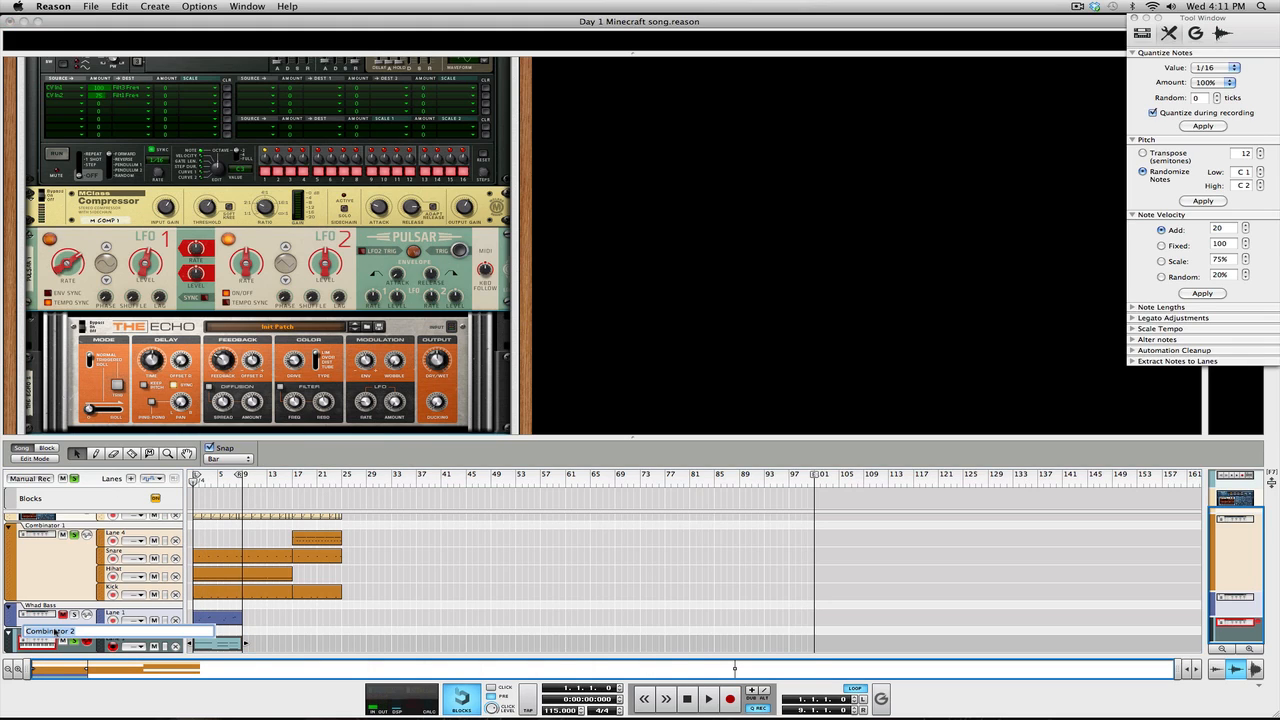
text(Wah Pad)
key(Return)
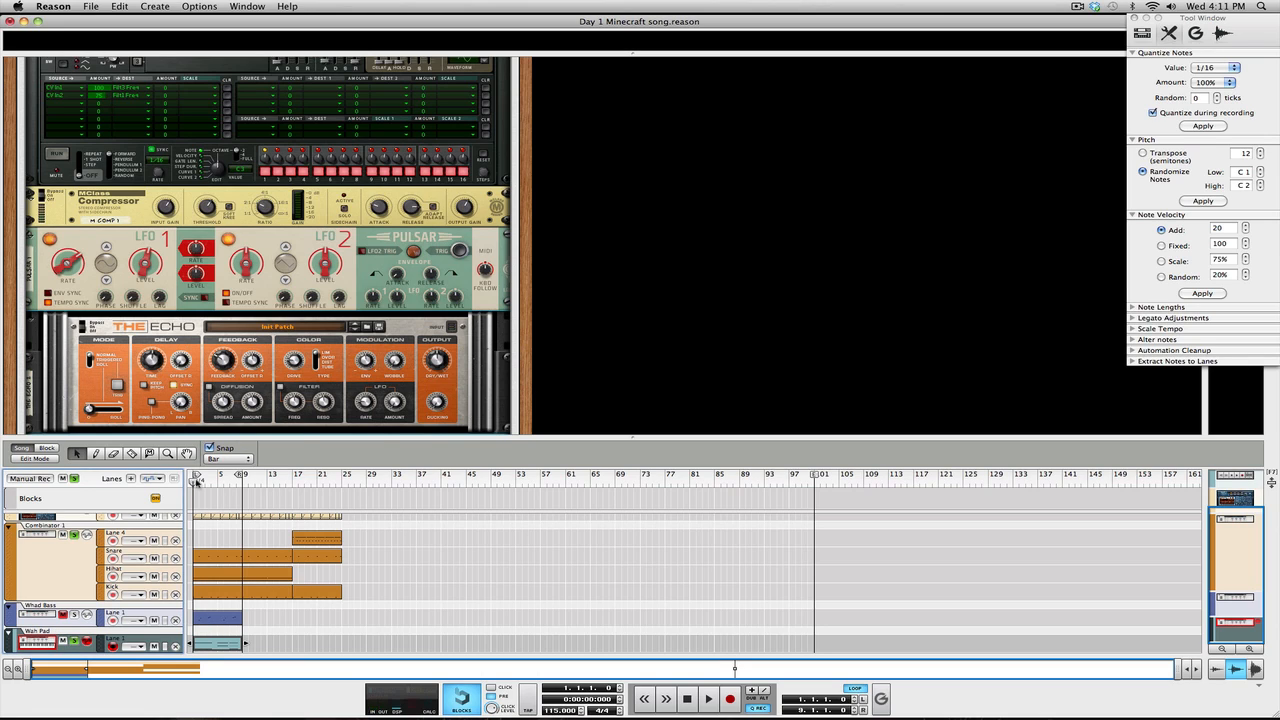
Play the song from bar 1 to hear the recorded Wah Pad part with the other tracks, then stop playback.
key(space)
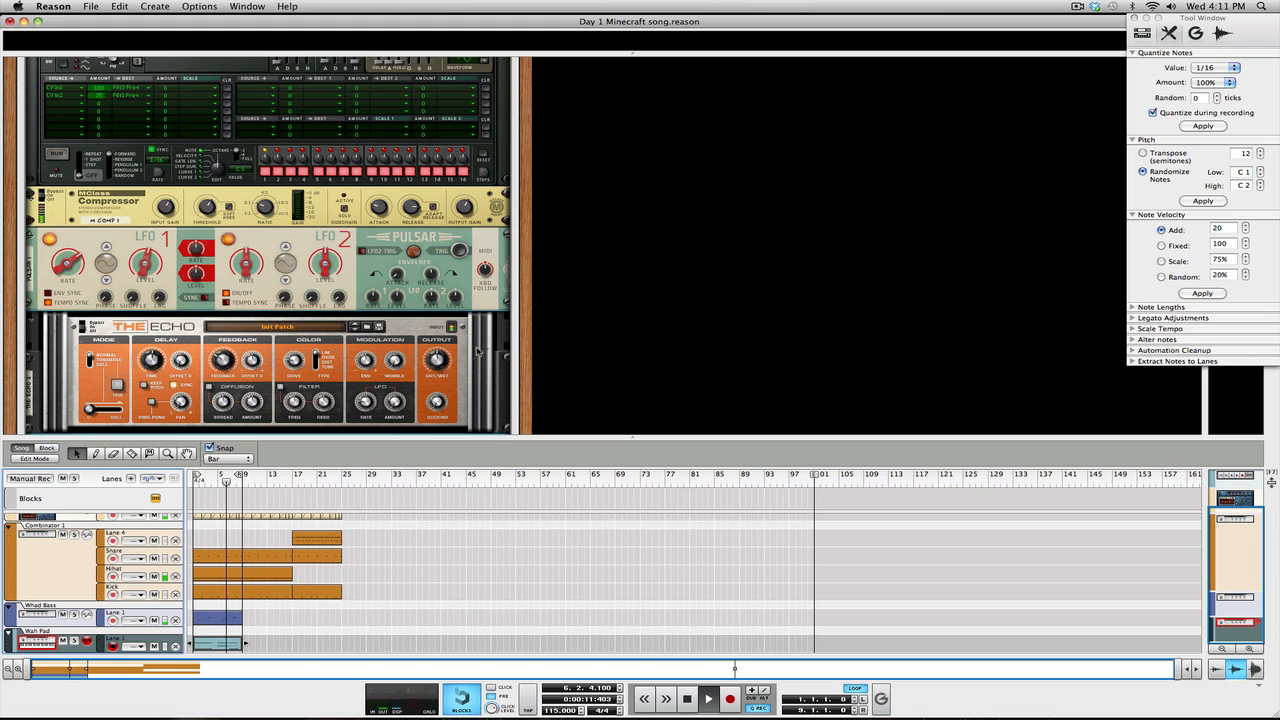
key(space)
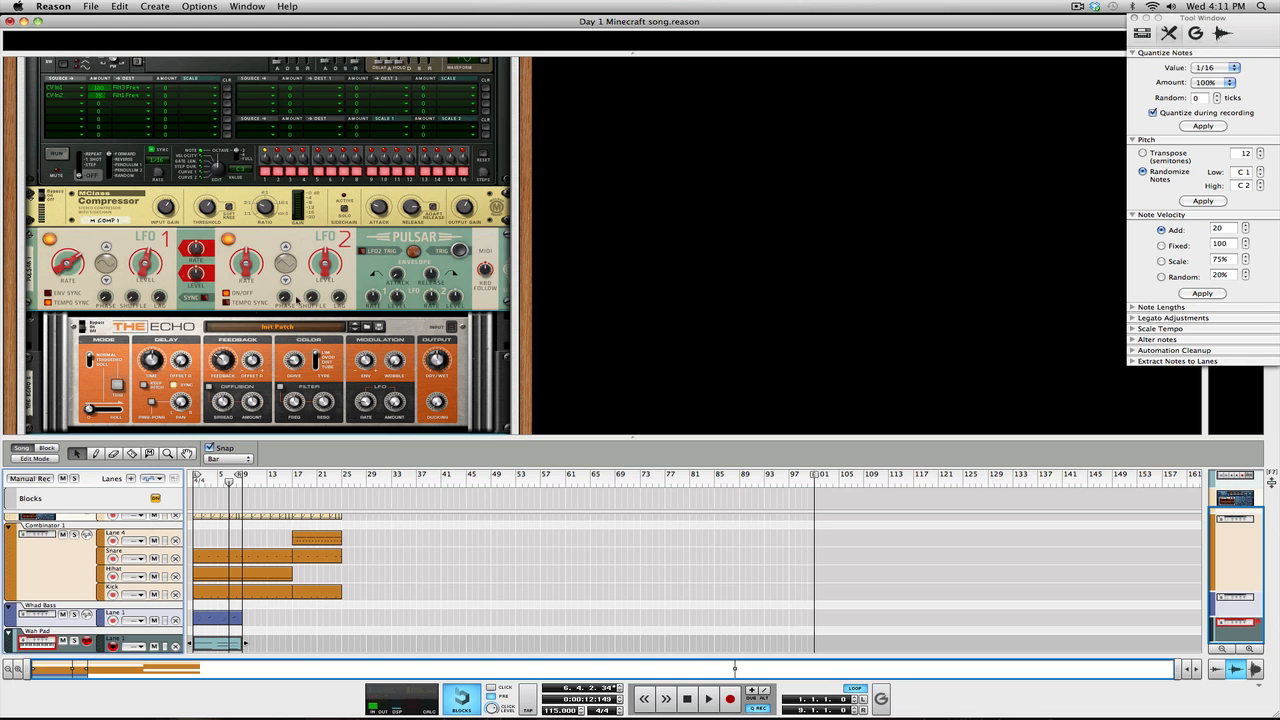
Hide the devices inside the Whad Bass and Wah Pad Combinators in the rack.
scroll(300, 320, down, 5)
scroll(298, 318, up, 5)
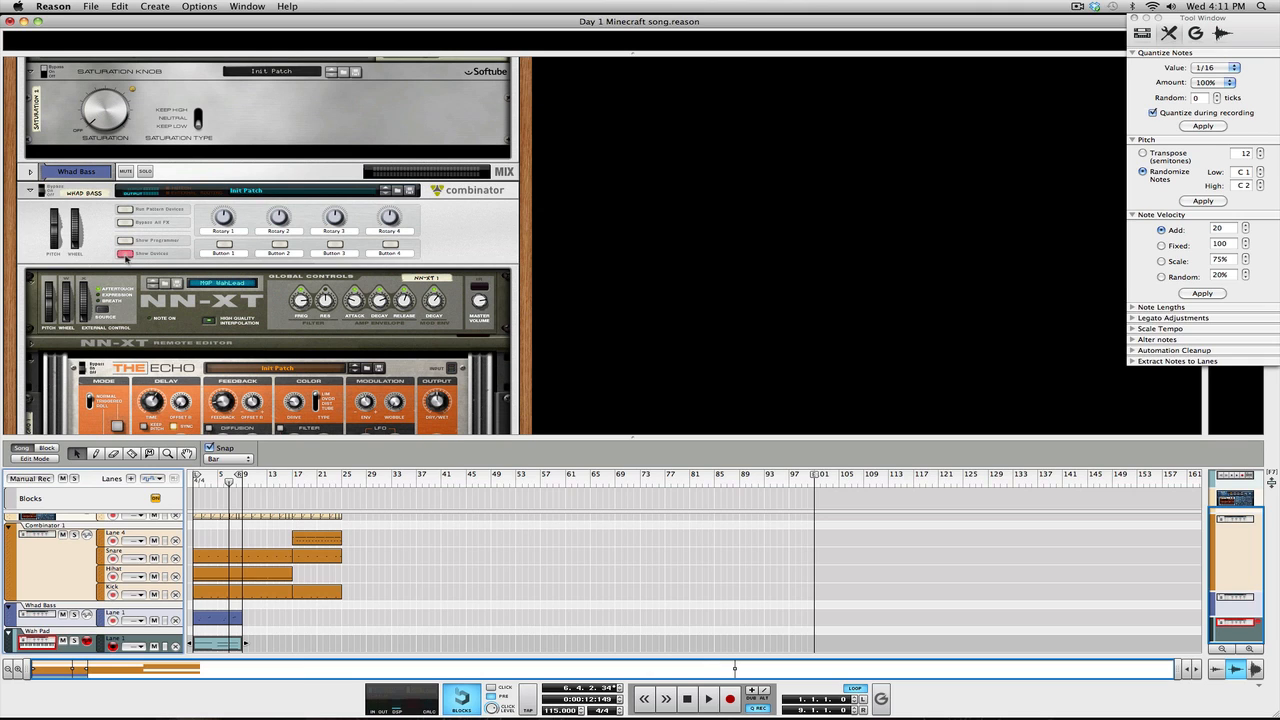
click(125, 254)
click(124, 322)
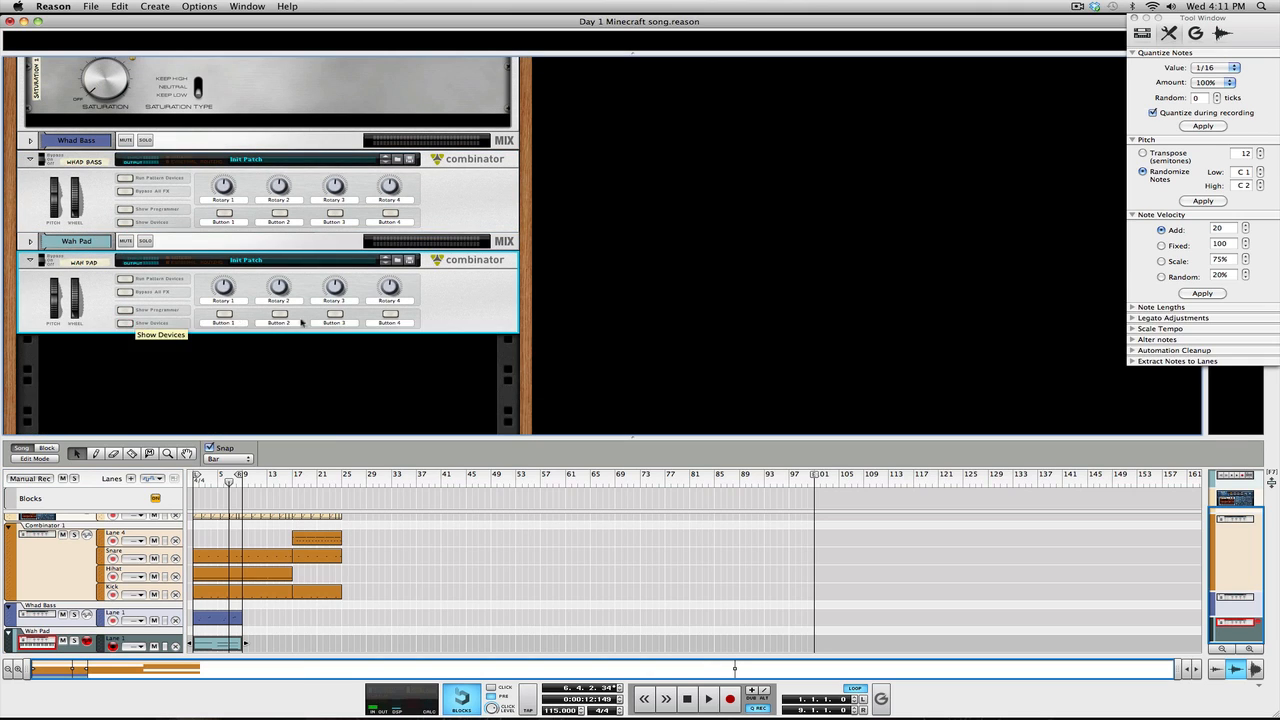
Create a new Combinator in the empty rack space below the Wah Pad Combinator.
right_click(343, 331)
mouse_move(448, 430)
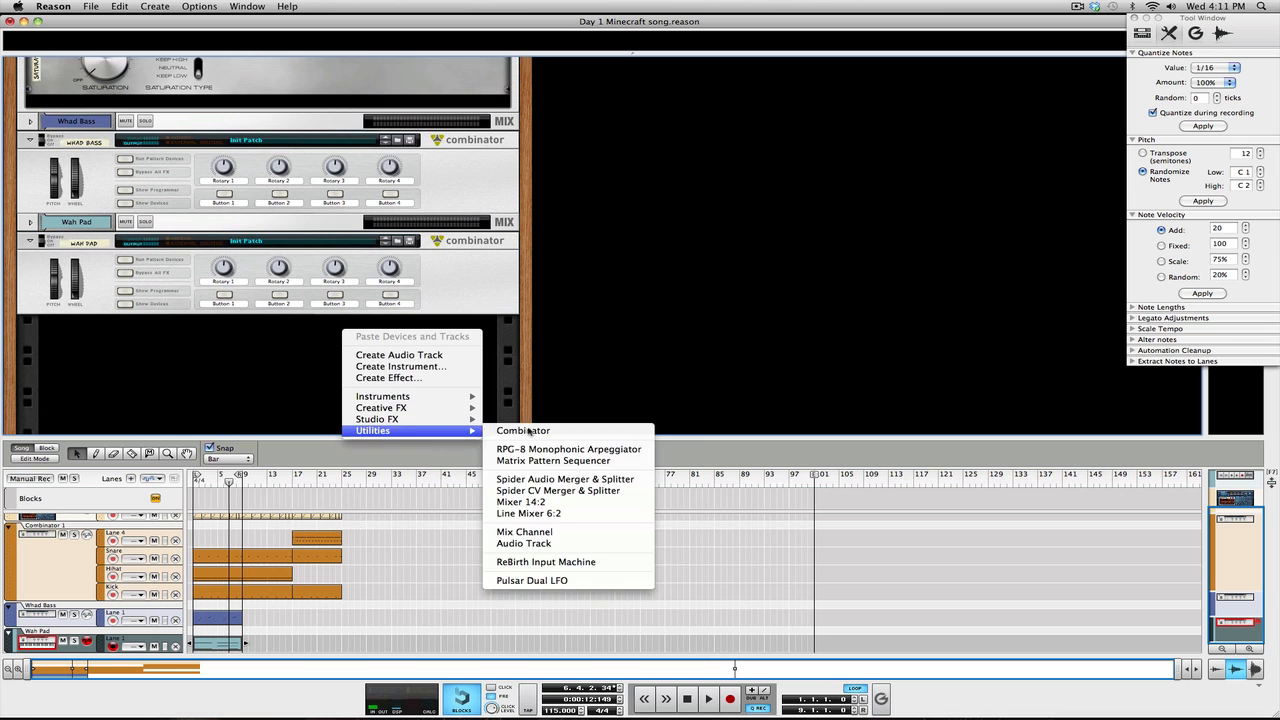
click(528, 431)
Start creating an instrument inside the new Combinator and browse to the Reason Factory Sound Bank.
right_click(258, 427)
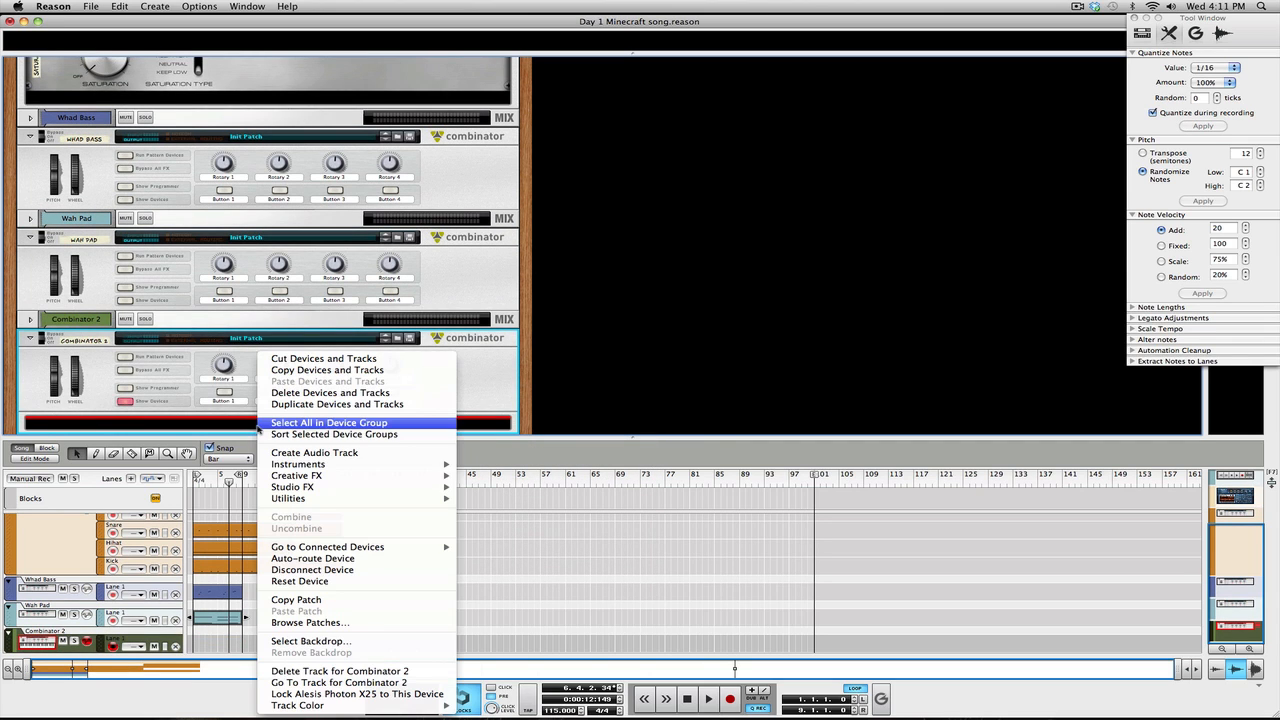
mouse_move(352, 466)
click(485, 470)
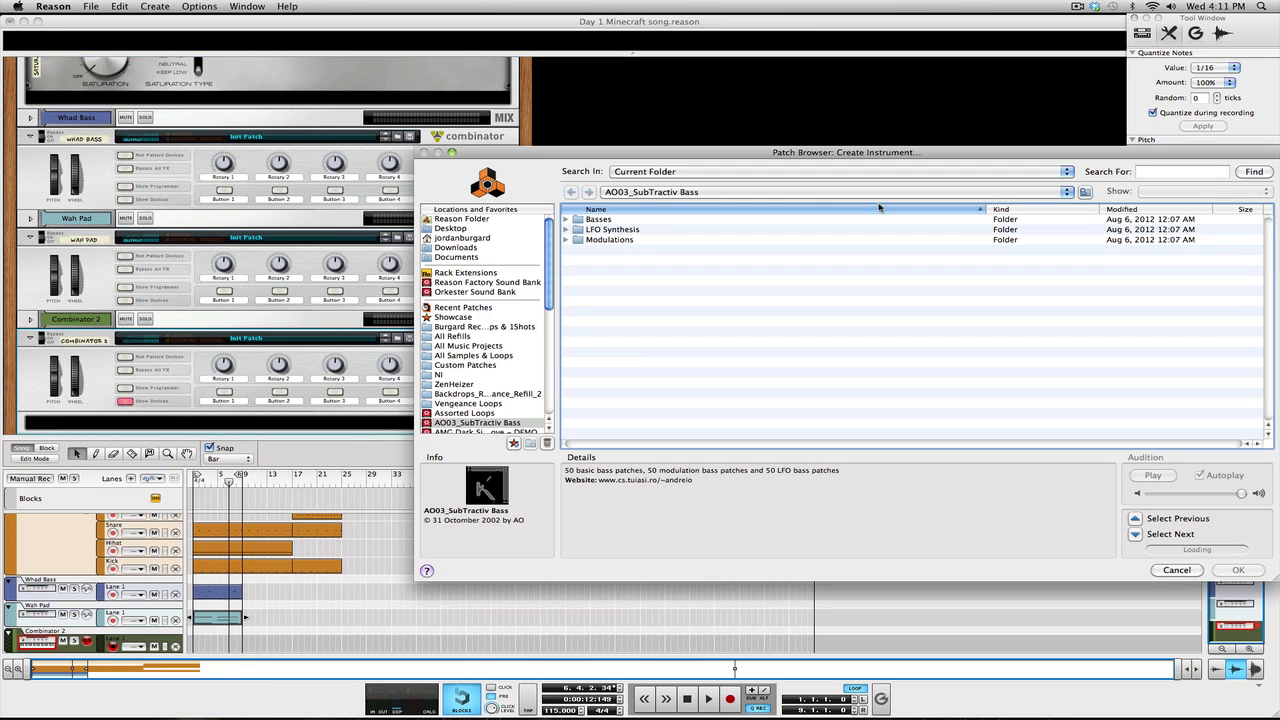
click(716, 192)
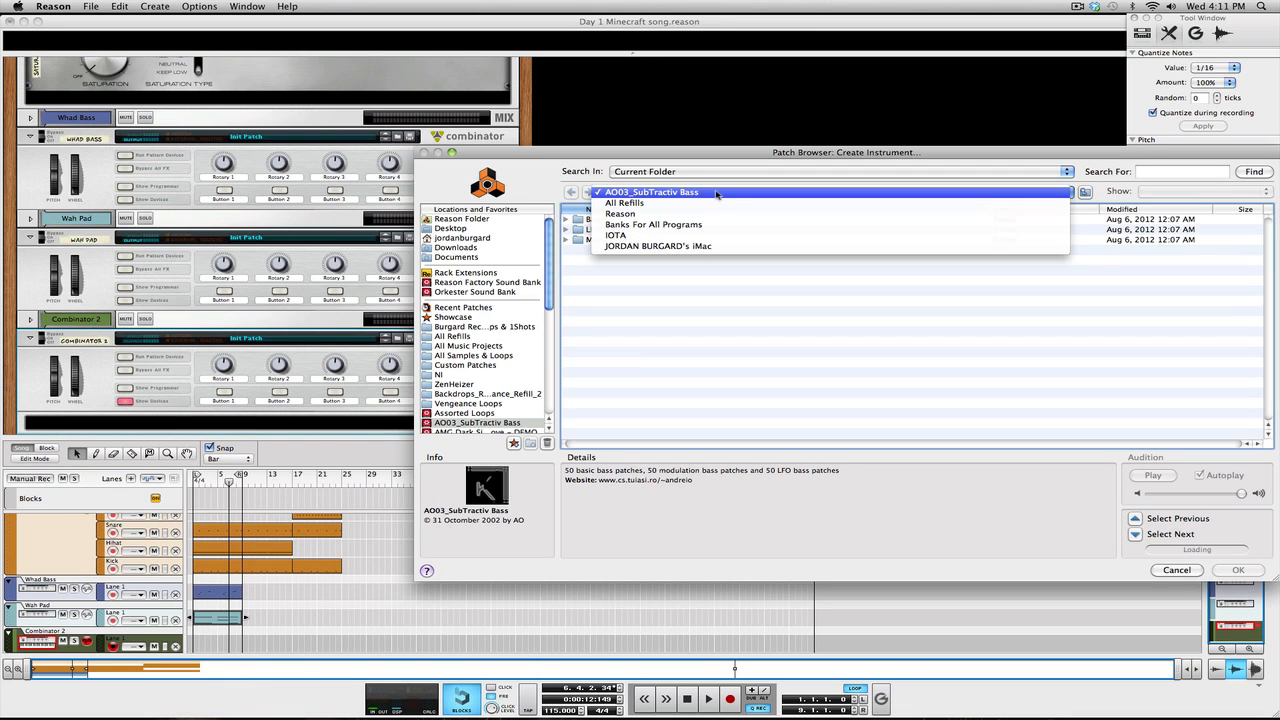
click(716, 194)
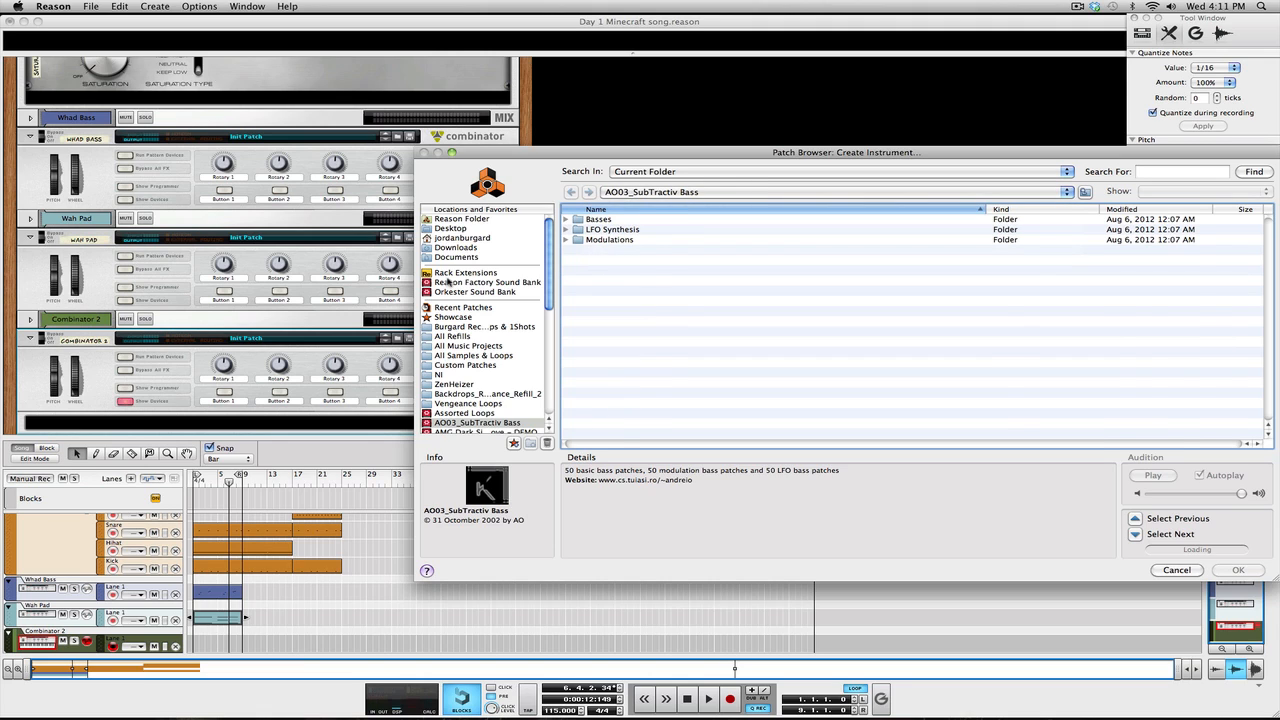
click(451, 283)
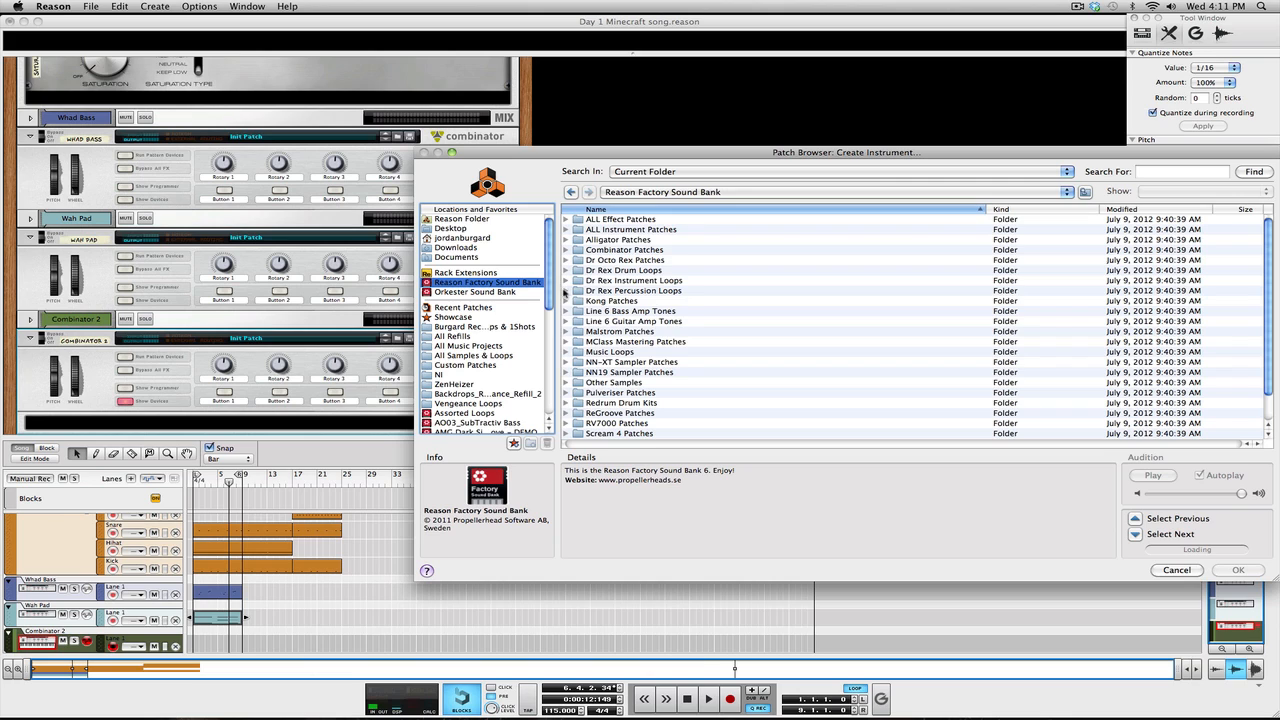
Audition the CongaNBongo loops 02, 04 and 06 from the Dr Rex Percussion Loops and lower the preview volume.
click(565, 291)
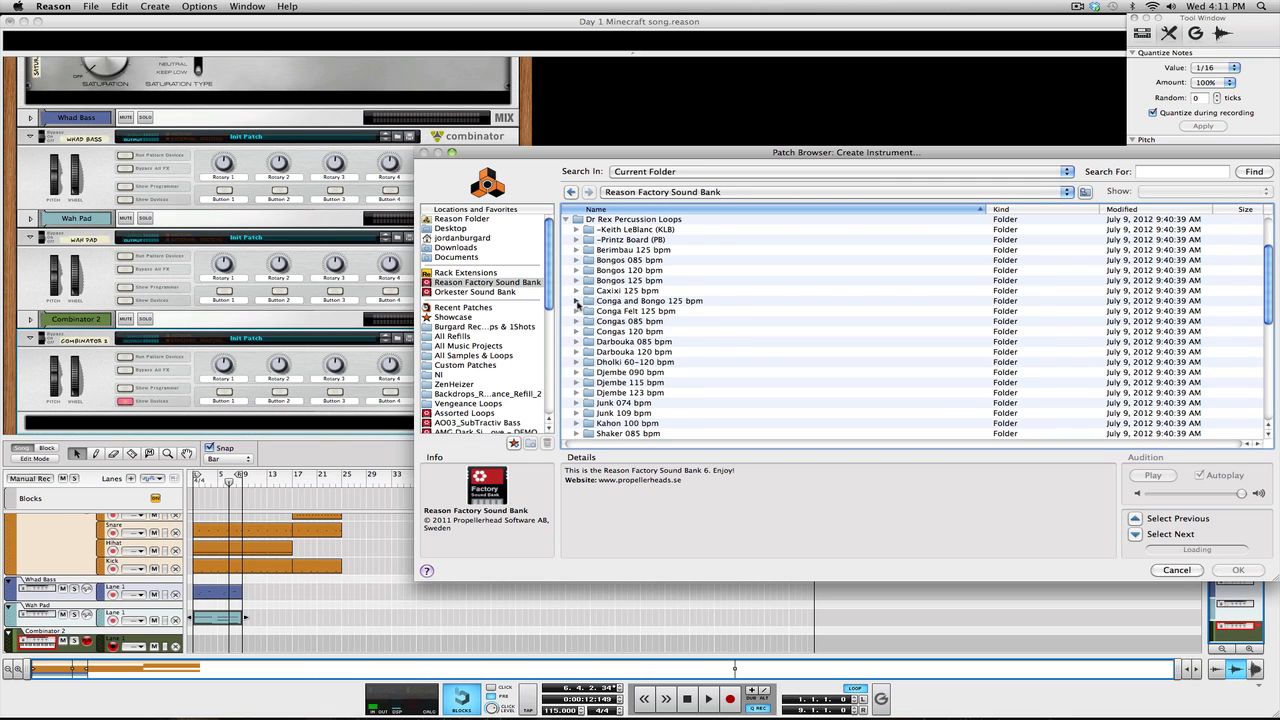
click(576, 301)
click(656, 321)
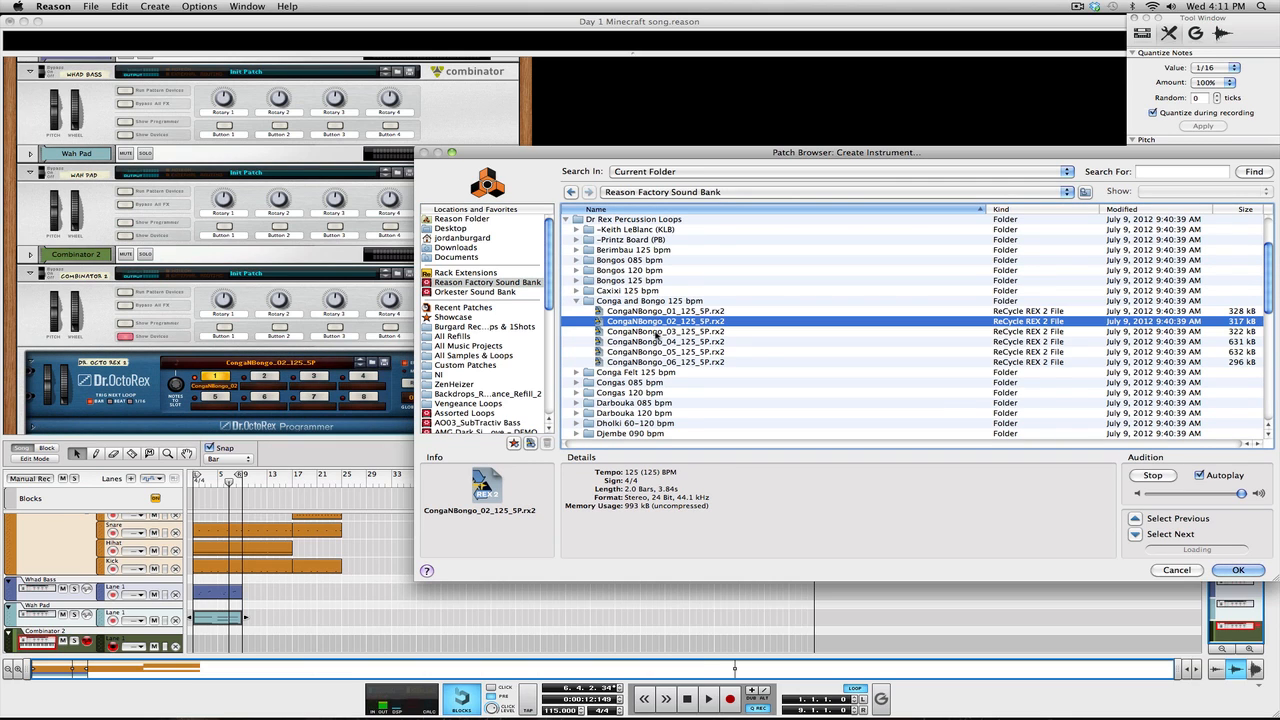
click(658, 342)
drag(1227, 497, 1214, 496)
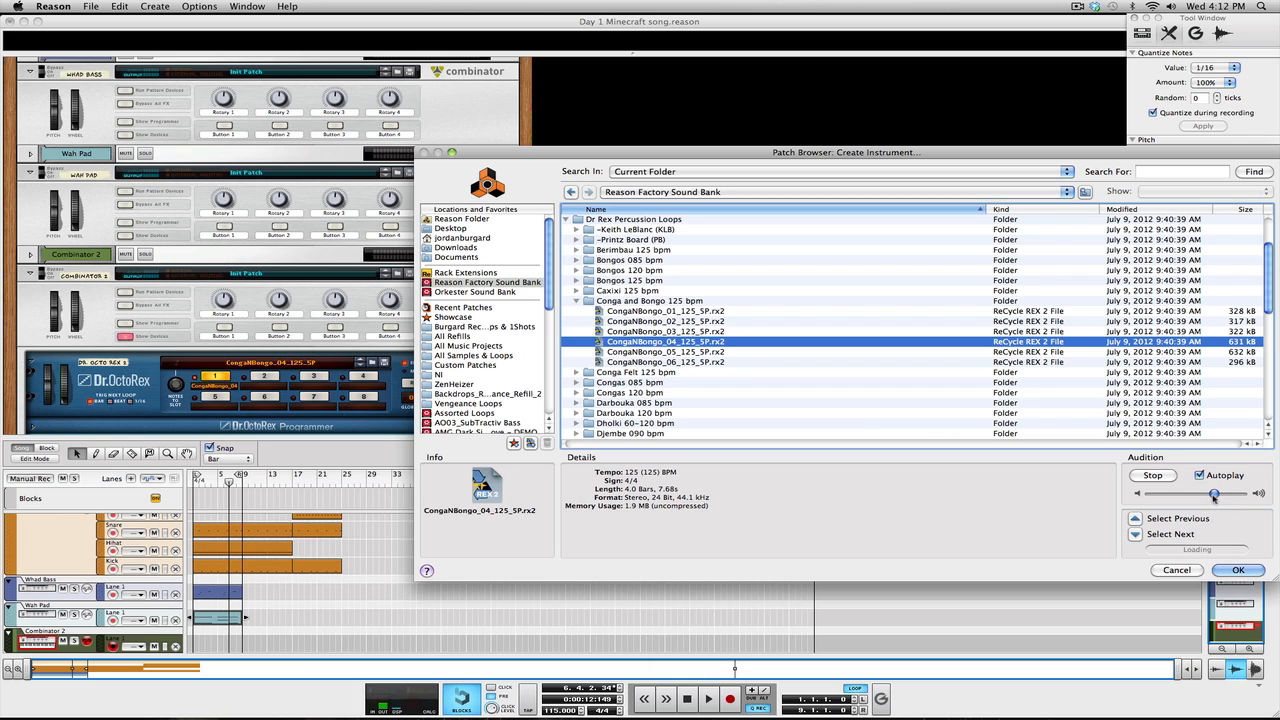
click(700, 362)
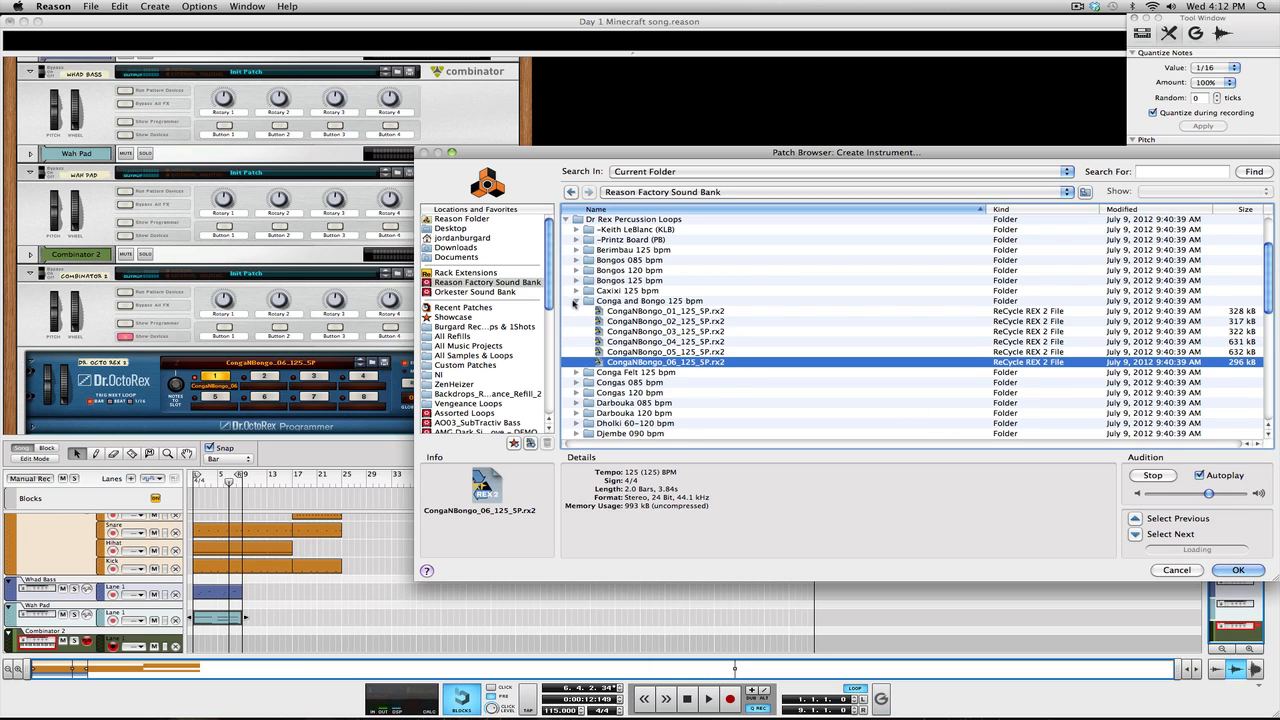
Audition the Caxixi 125 bpm loops 02, 04 and 06.
click(576, 301)
click(576, 290)
click(655, 311)
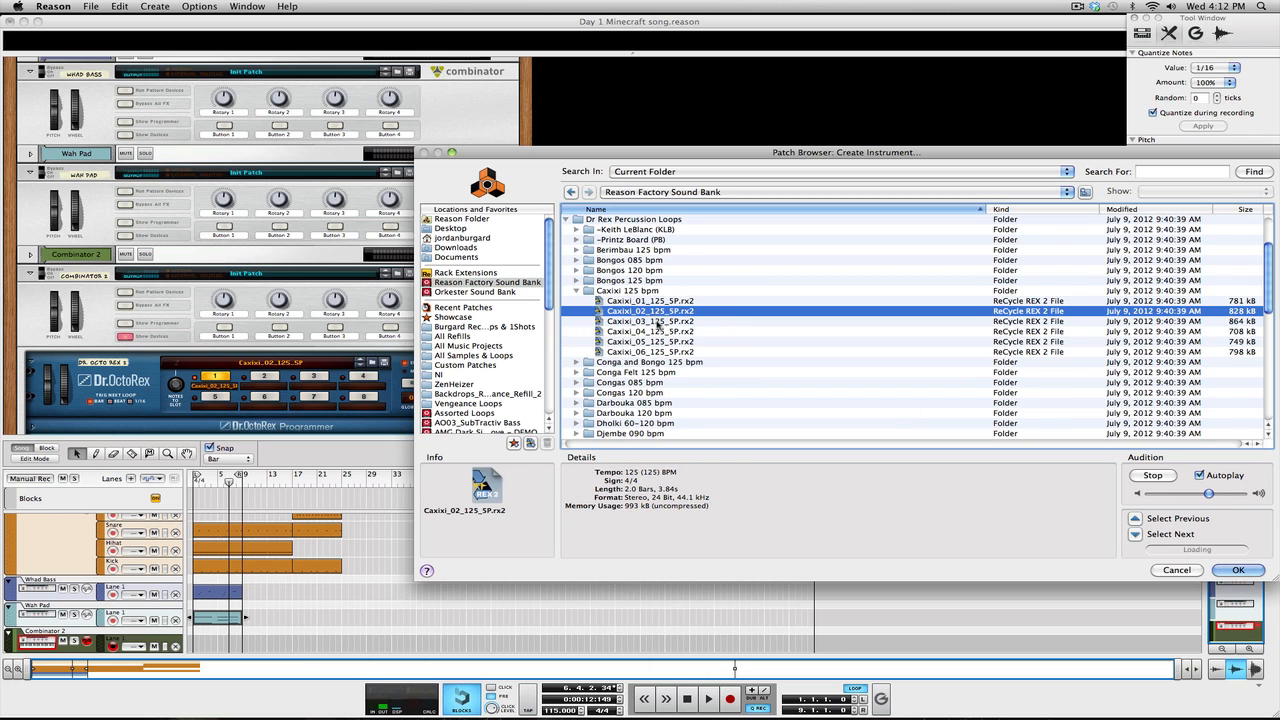
click(658, 331)
click(660, 352)
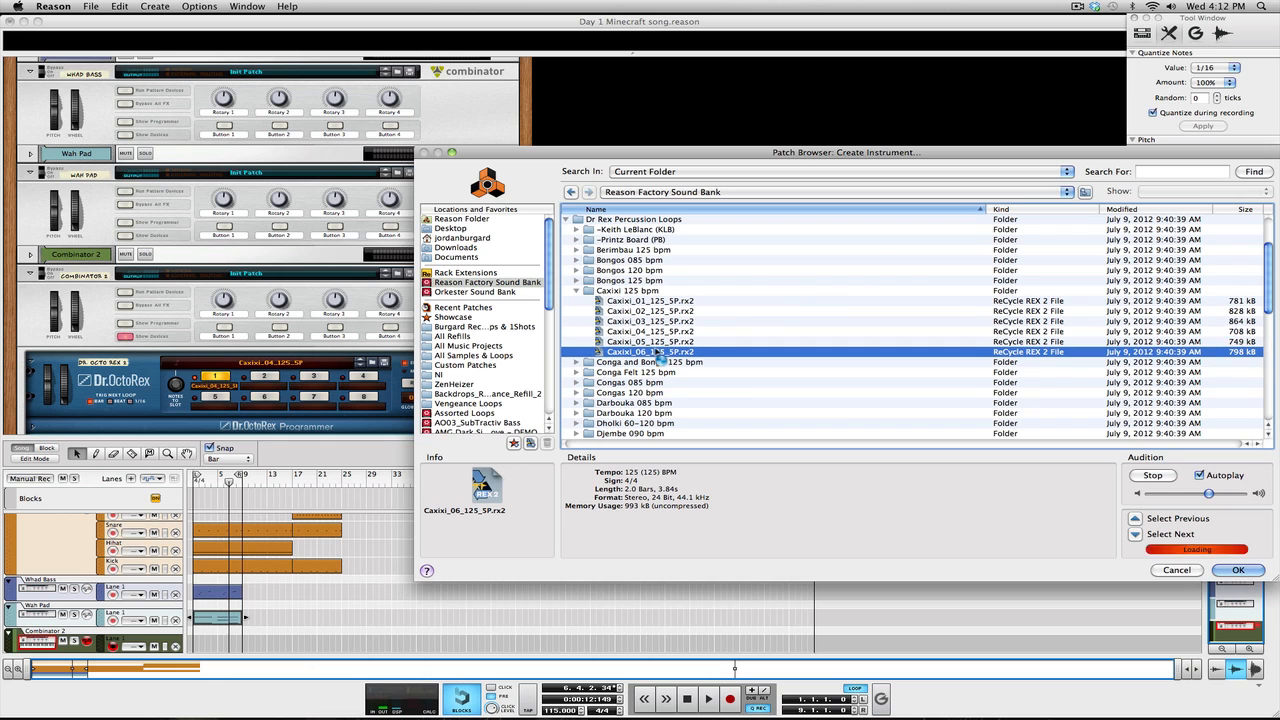
Audition the Berimbau_02_125_SP.rx2 loop and lower the preview volume further.
click(576, 291)
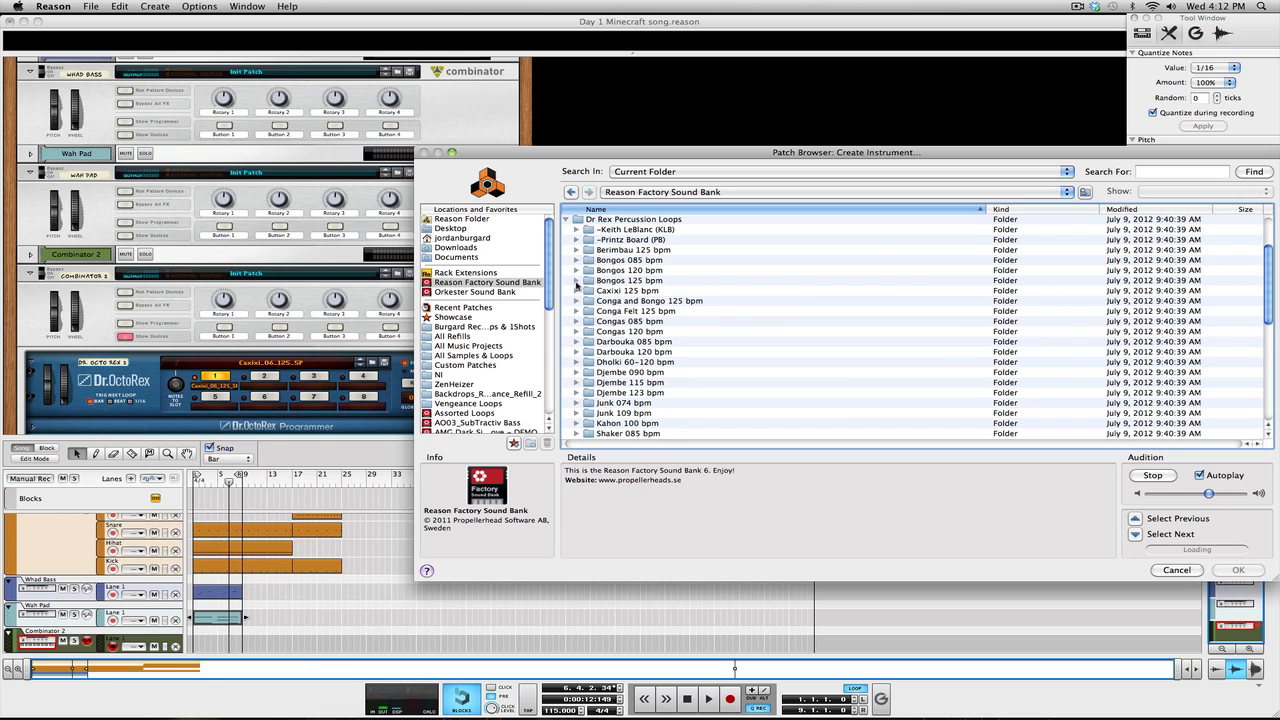
click(576, 250)
click(655, 270)
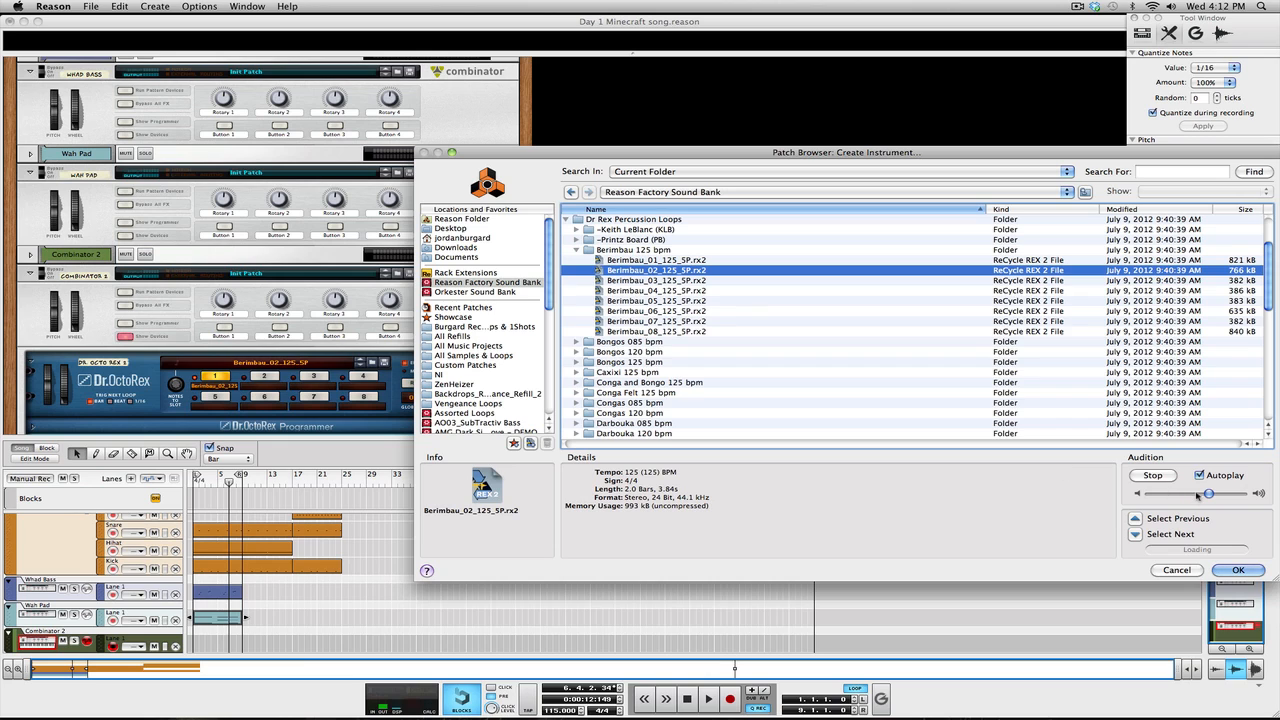
drag(1198, 496, 1185, 496)
Audition percussion loops in the Printz Board (PB) folder and load PB_Prc_Skimpy1_094.rx2 into the new Combinator.
click(577, 250)
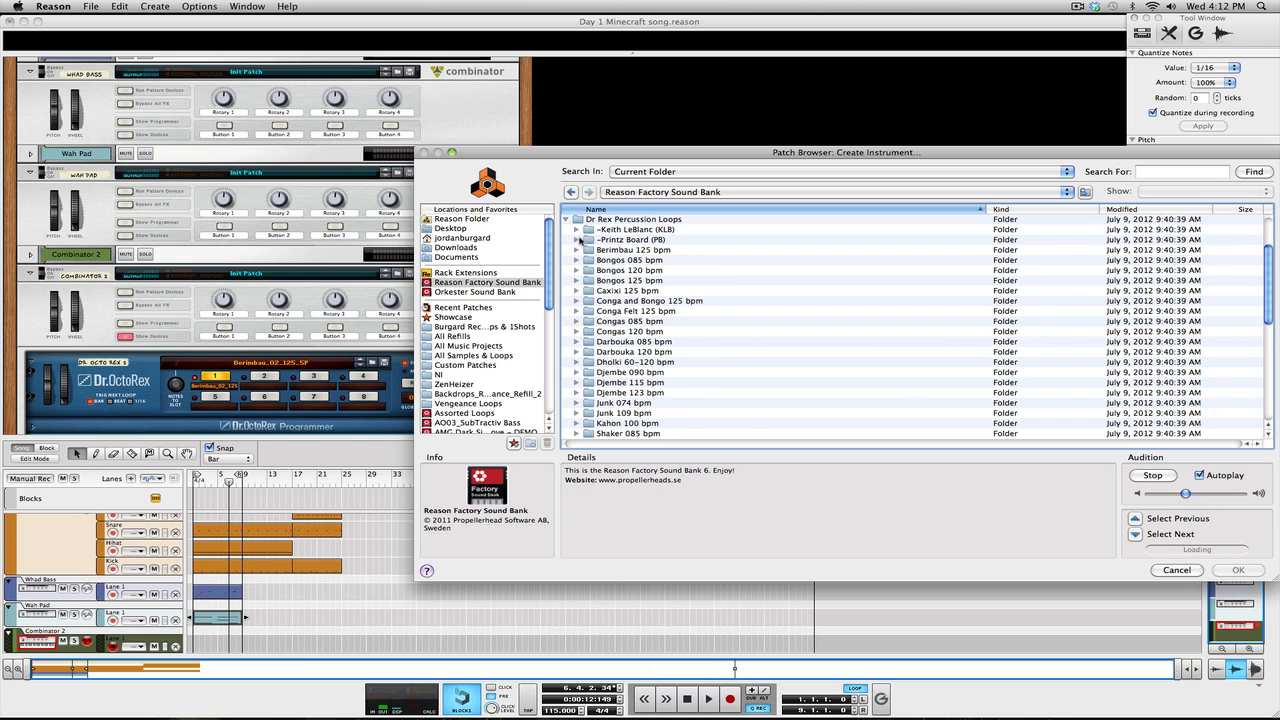
click(576, 240)
click(650, 260)
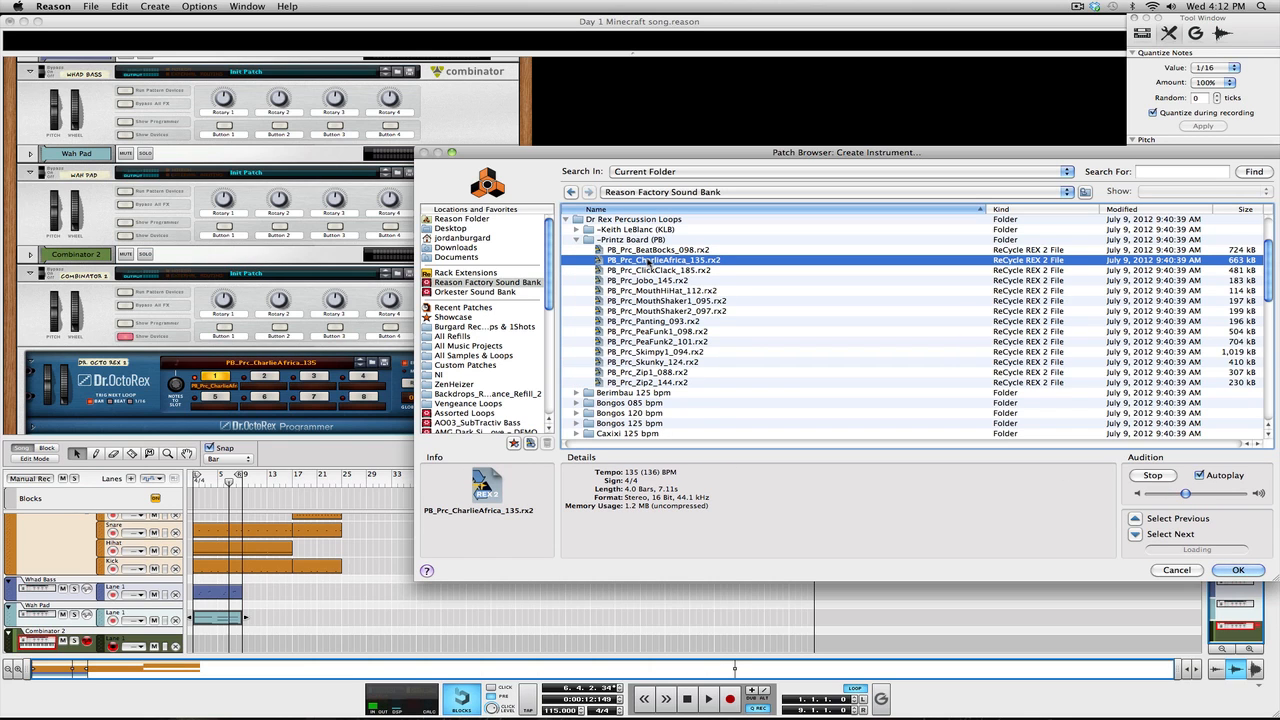
click(661, 322)
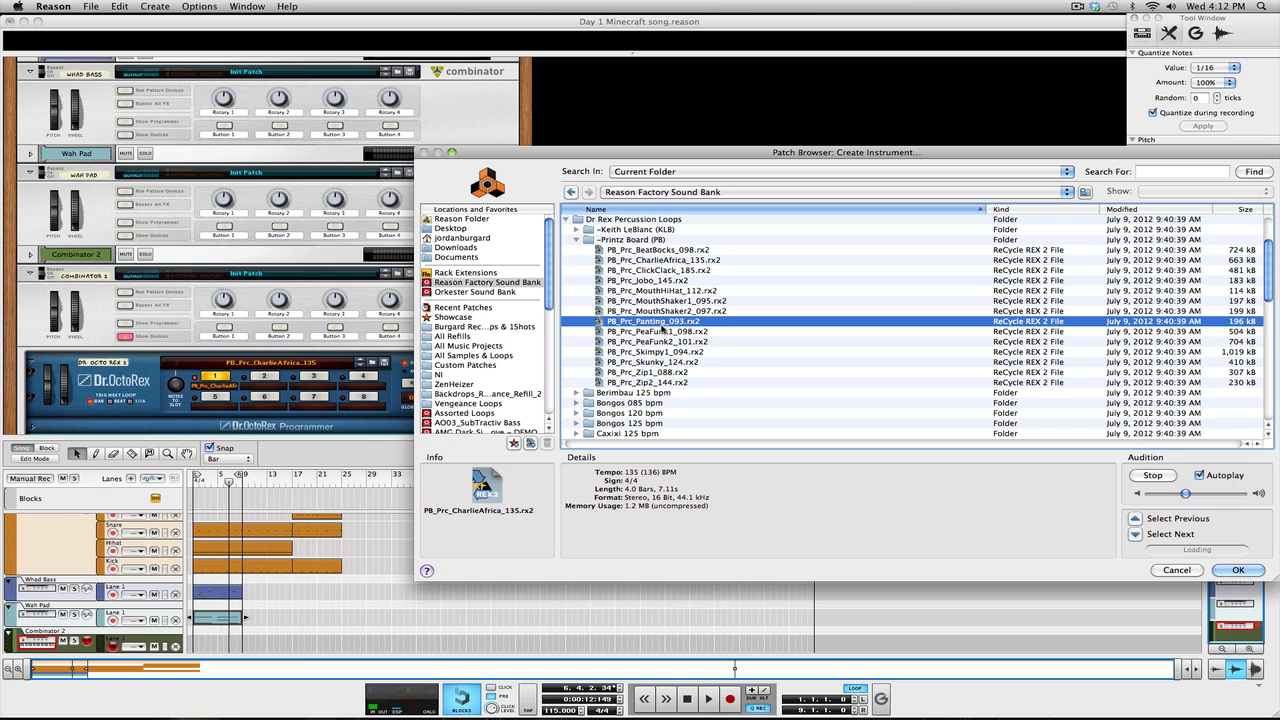
click(658, 333)
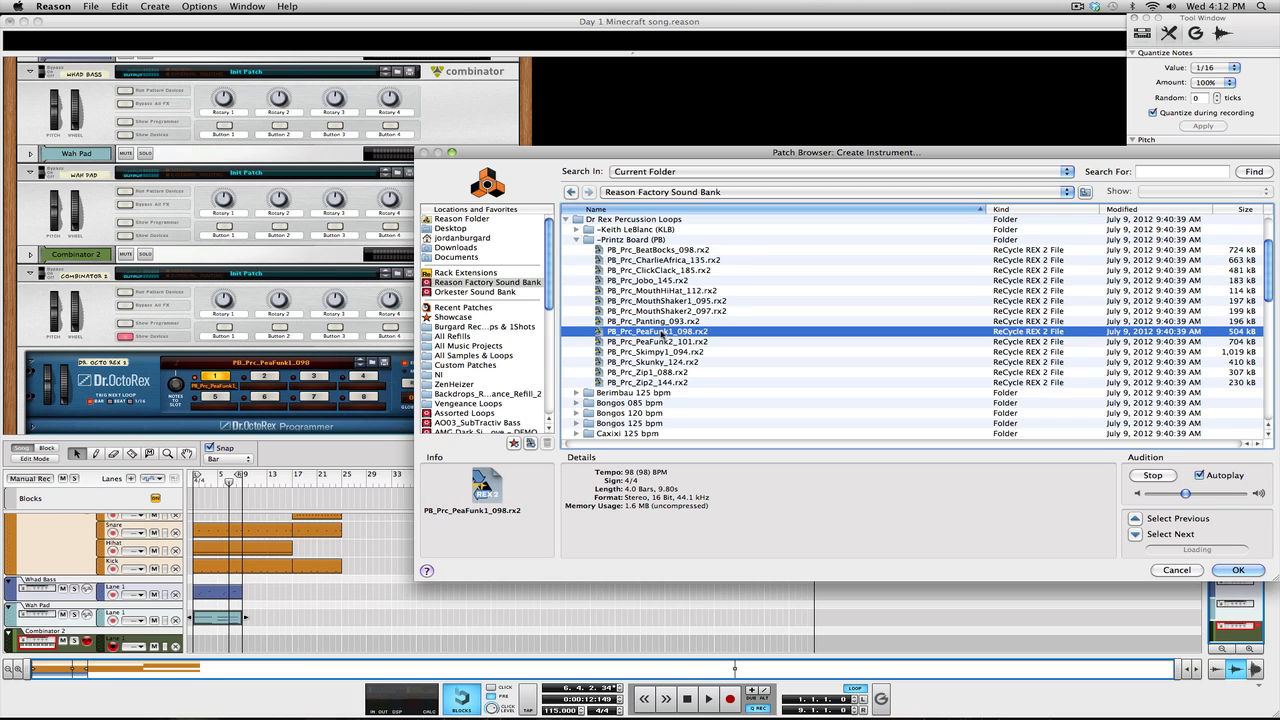
click(665, 352)
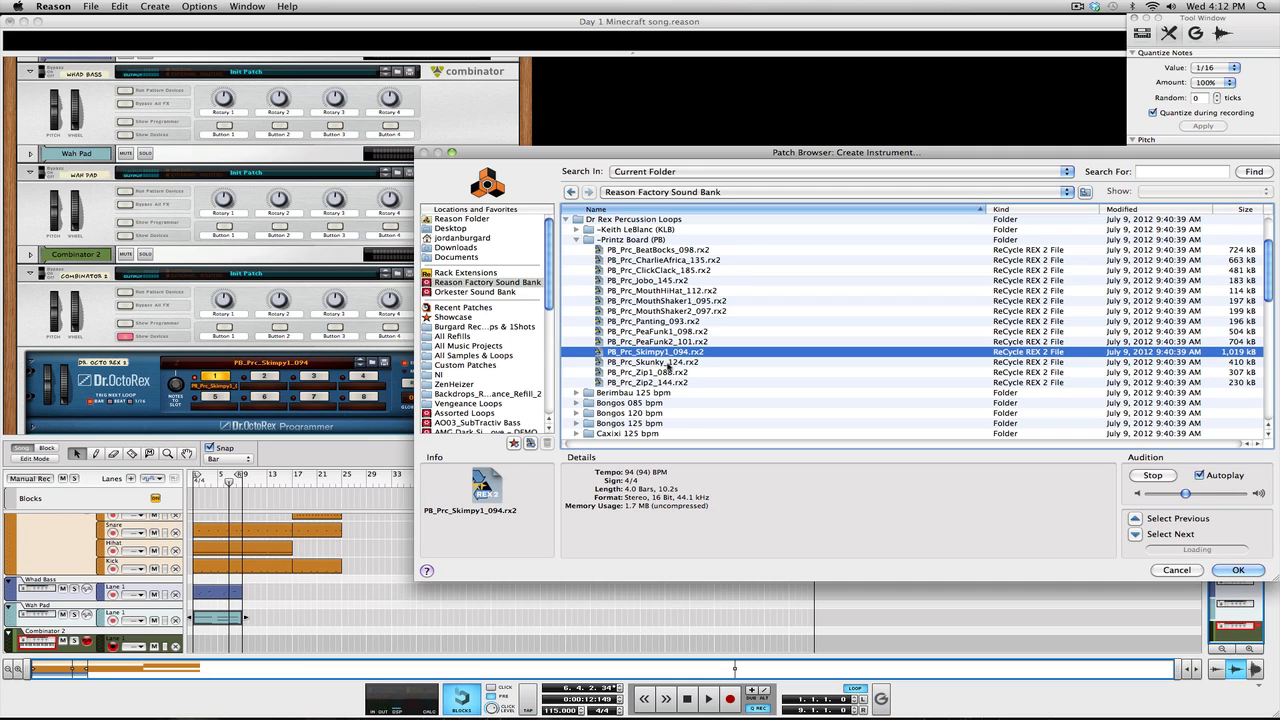
click(668, 363)
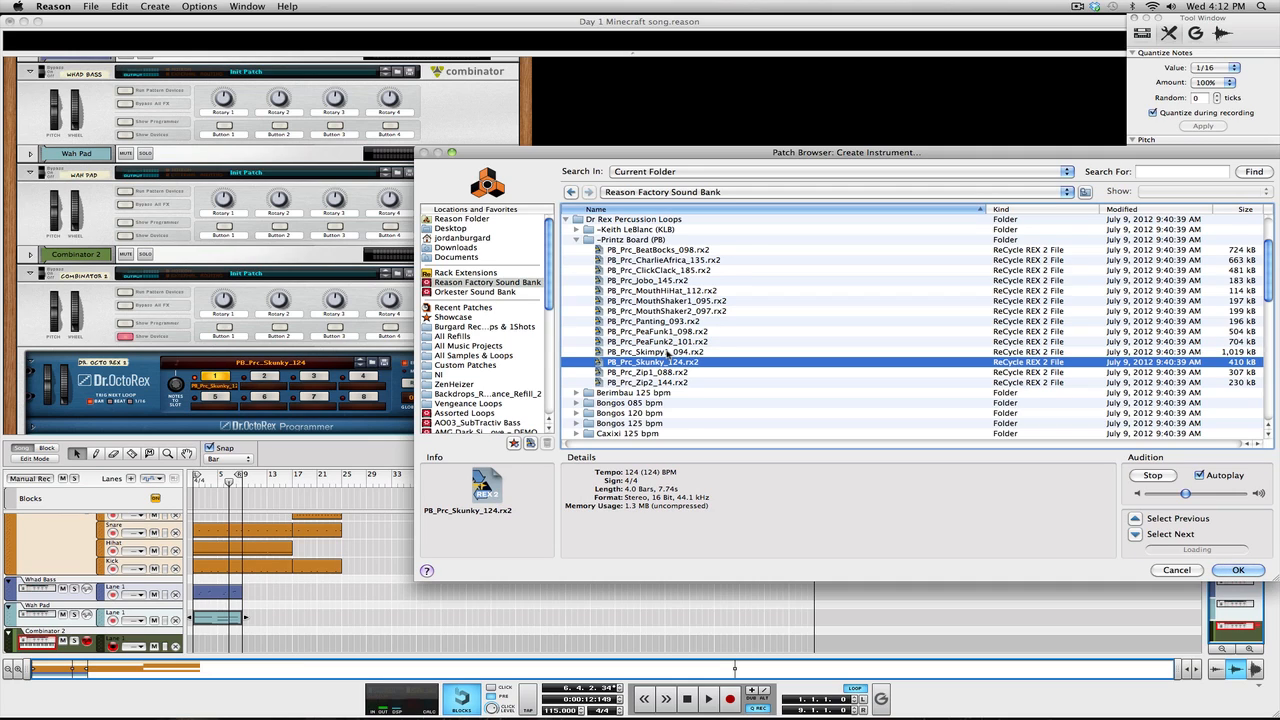
click(667, 353)
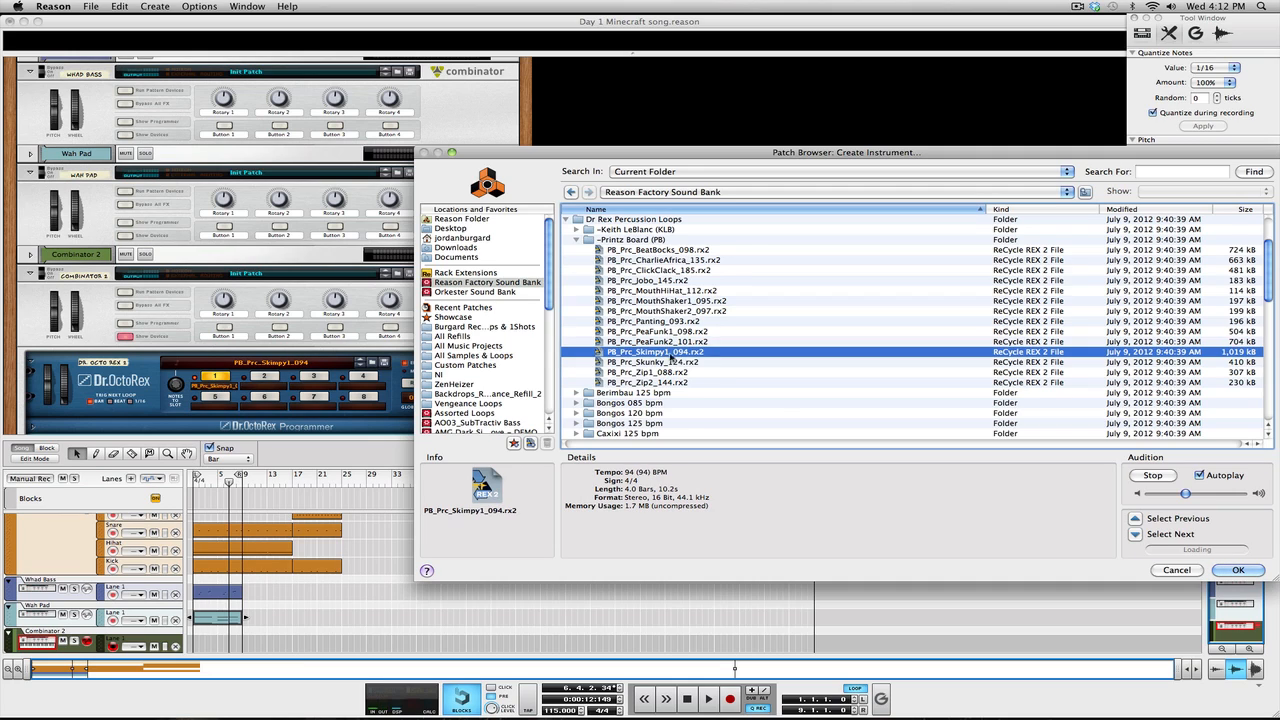
double_click(660, 353)
Add a Softube Saturation Knob below the Dr. Octo Rex in the Combinator and adjust its saturation amount.
scroll(335, 411, down, 2)
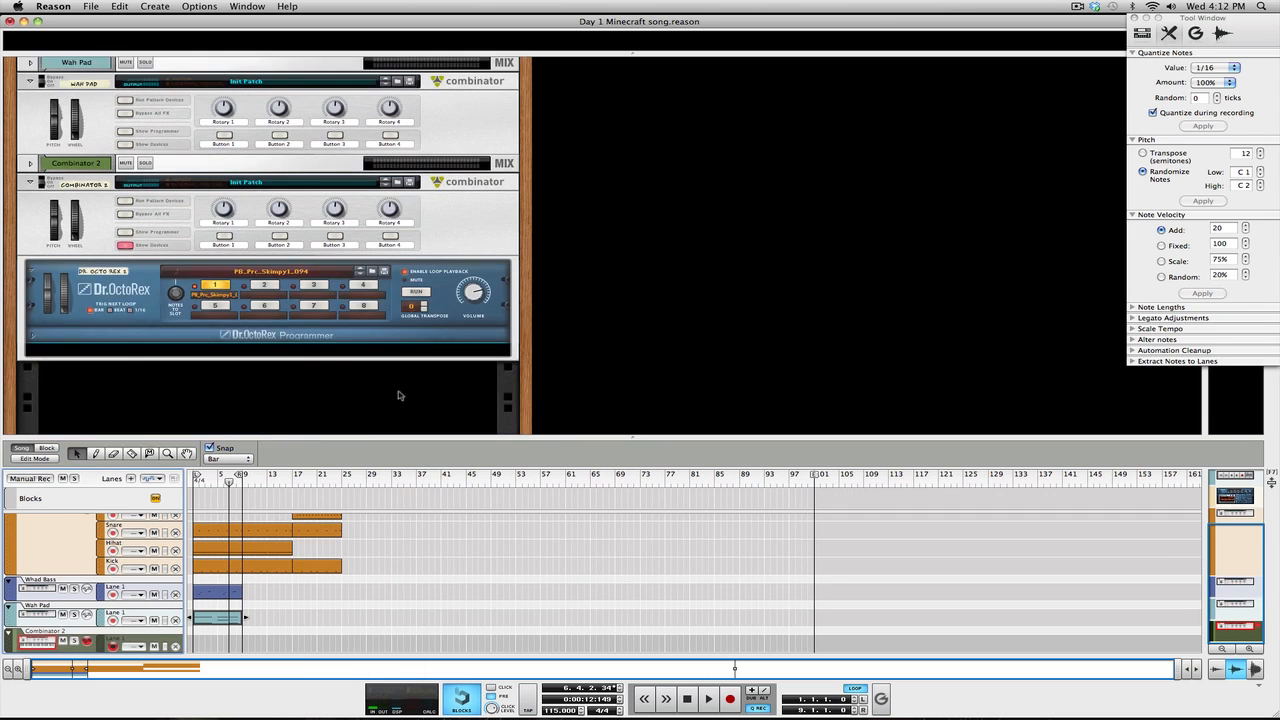
right_click(357, 344)
mouse_move(484, 434)
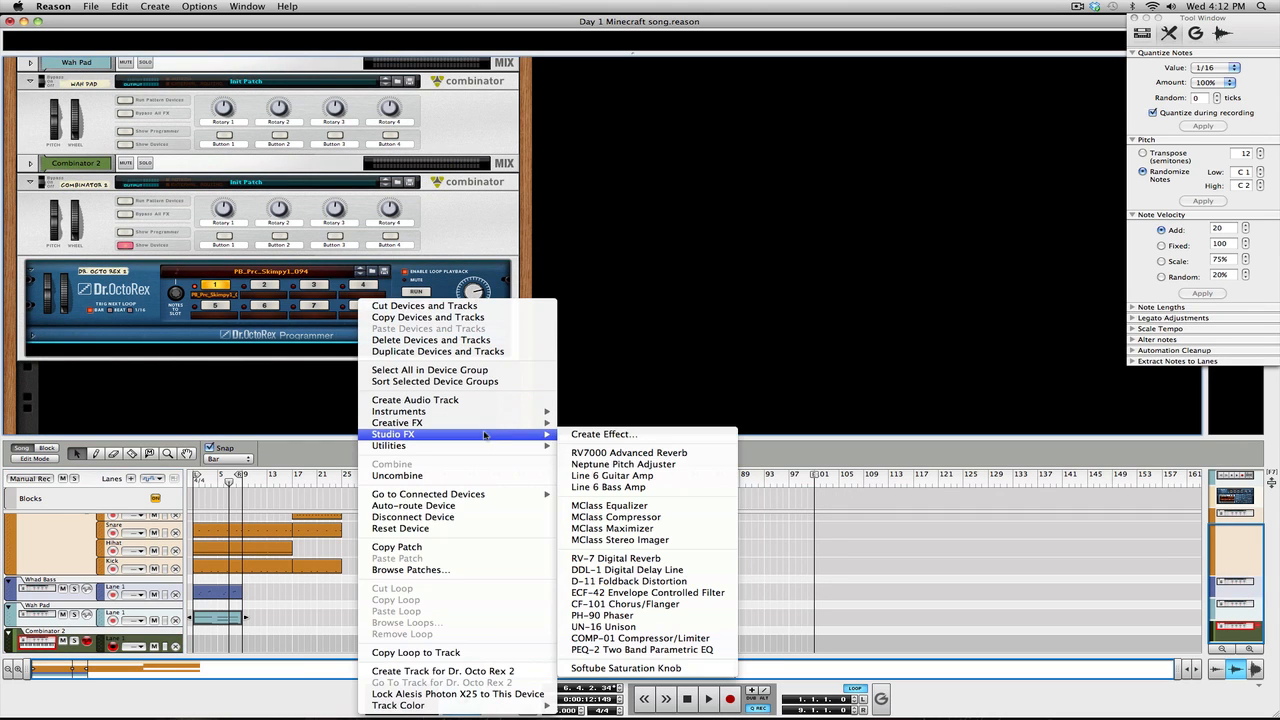
click(658, 668)
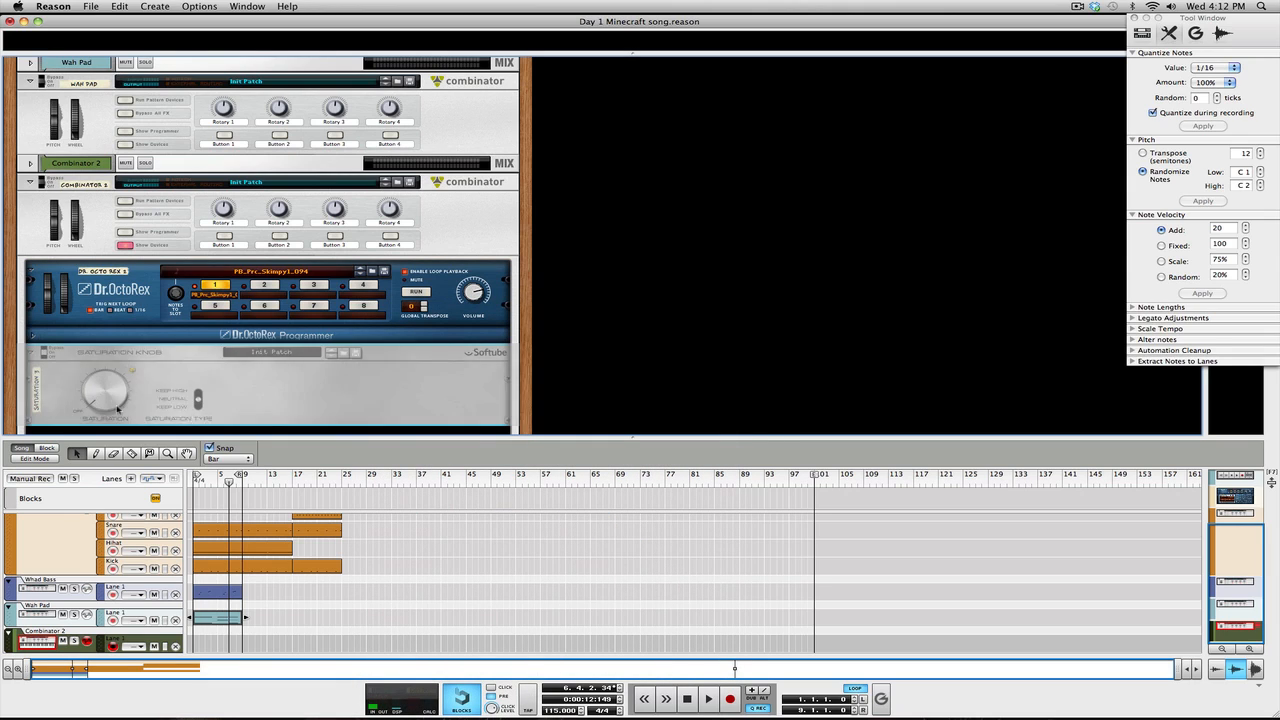
drag(98, 393, 98, 396)
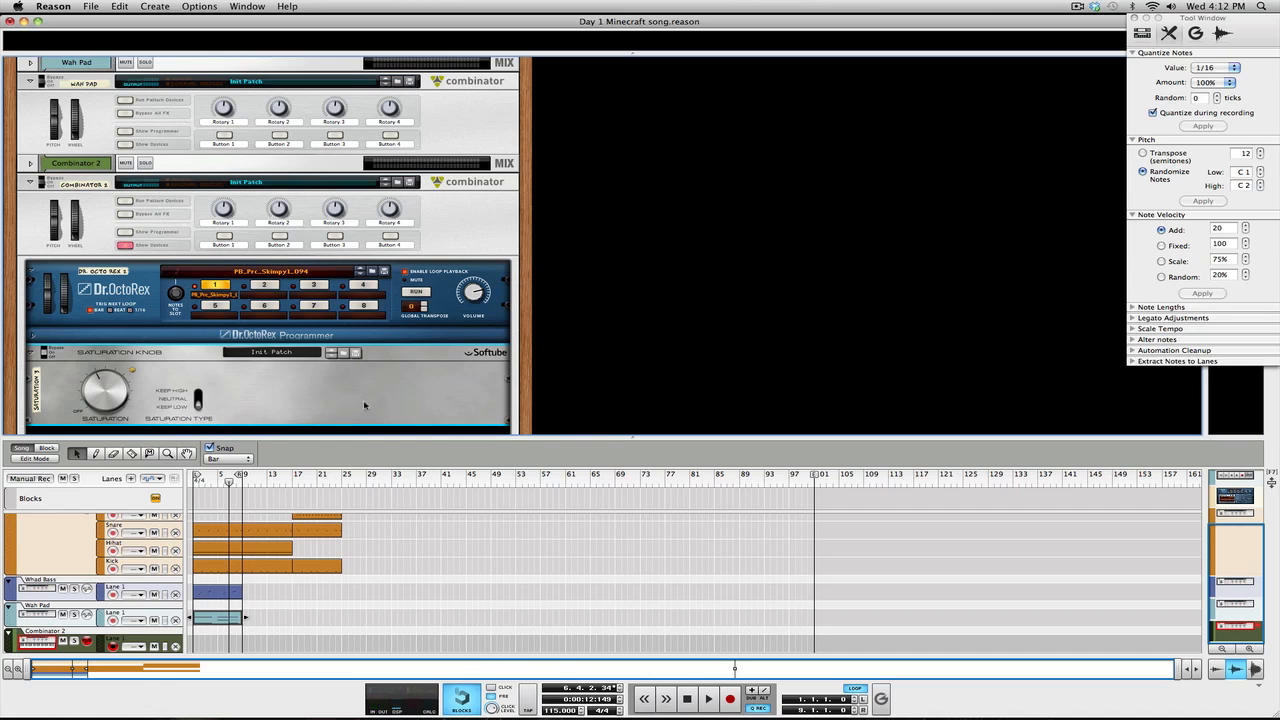
Add an MClass Compressor below the Saturation Knob in the Combinator.
right_click(361, 361)
mouse_move(525, 498)
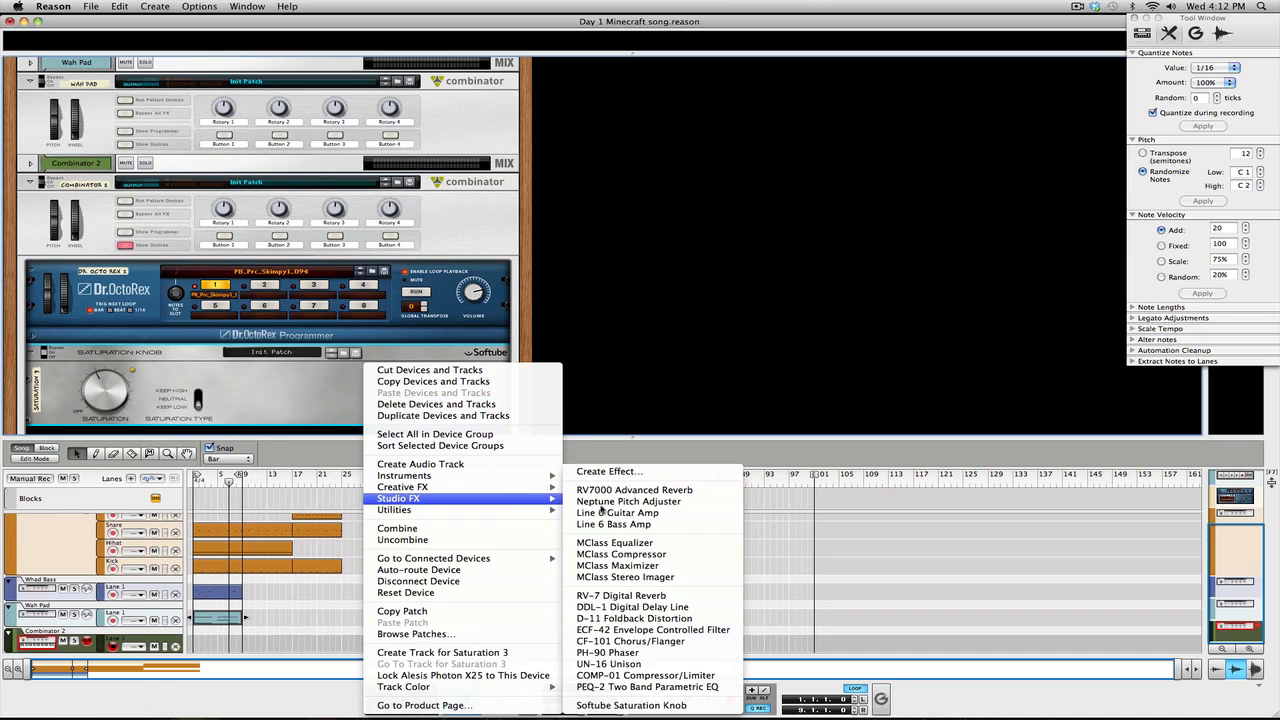
click(720, 554)
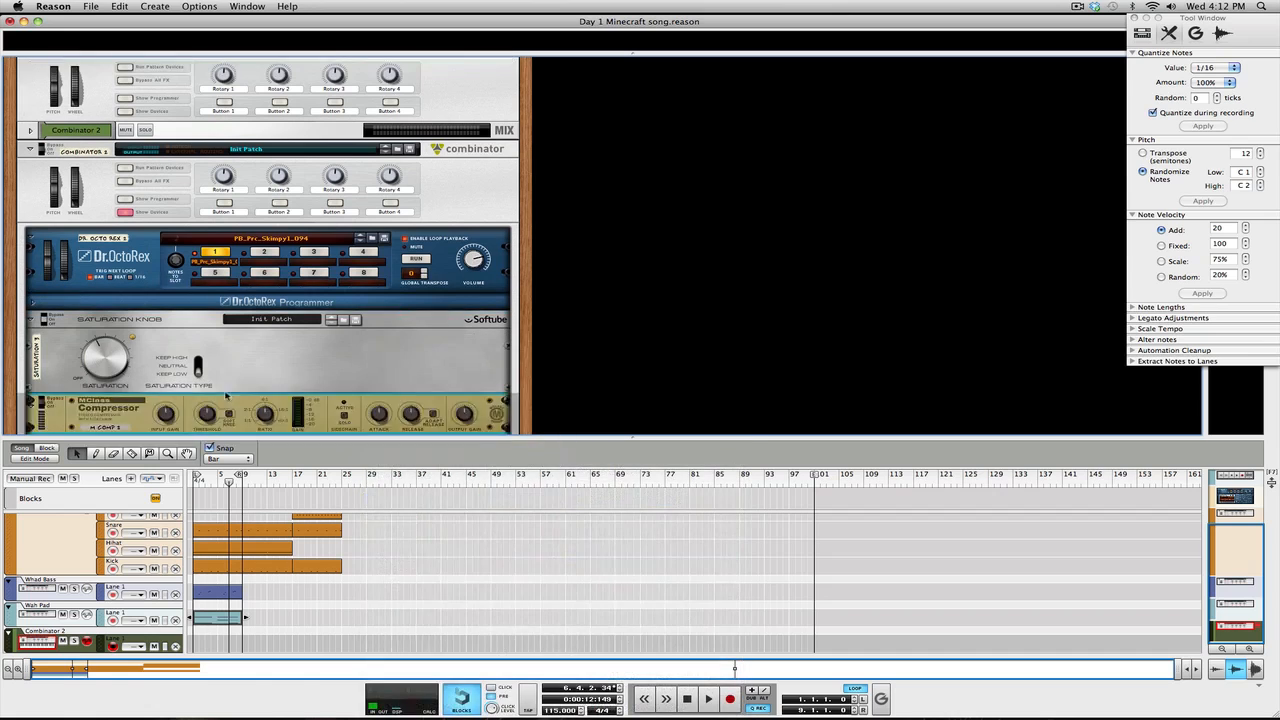
Add an MClass Maximizer below the MClass Compressor, with its limiter off, soft clip on and output gain at 2.2 dB.
right_click(330, 410)
mouse_move(497, 542)
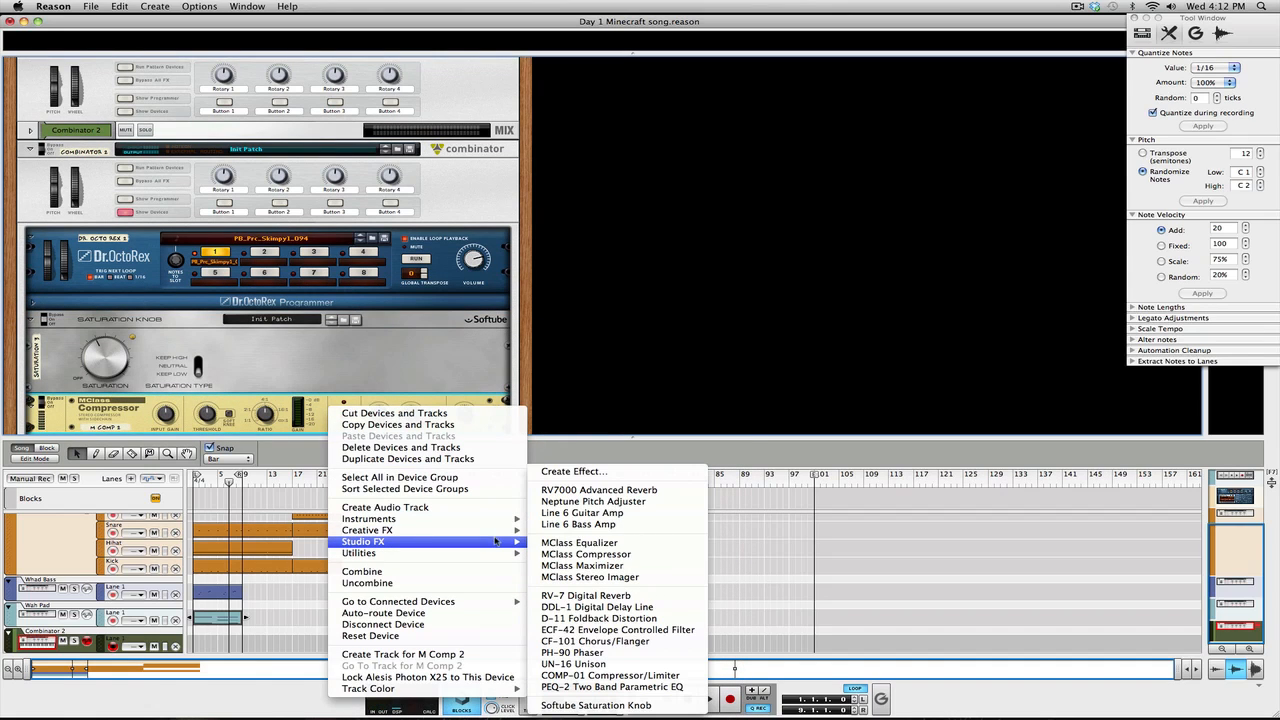
click(585, 566)
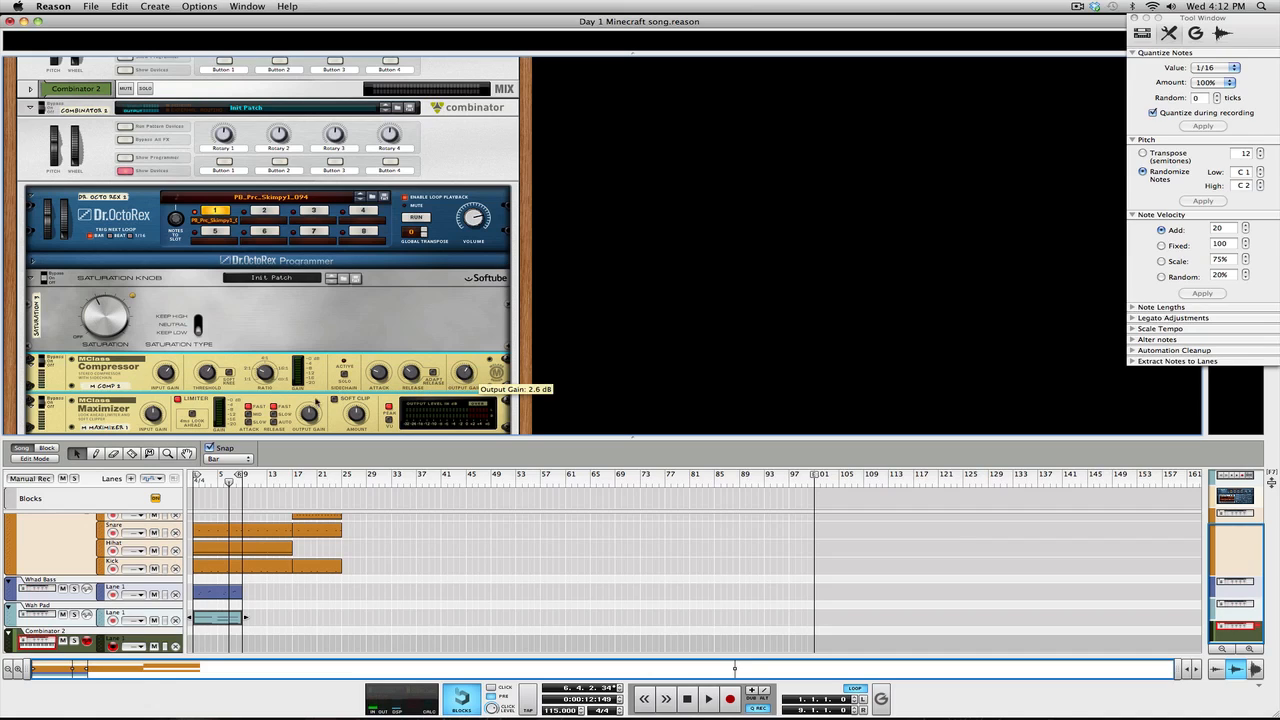
click(179, 400)
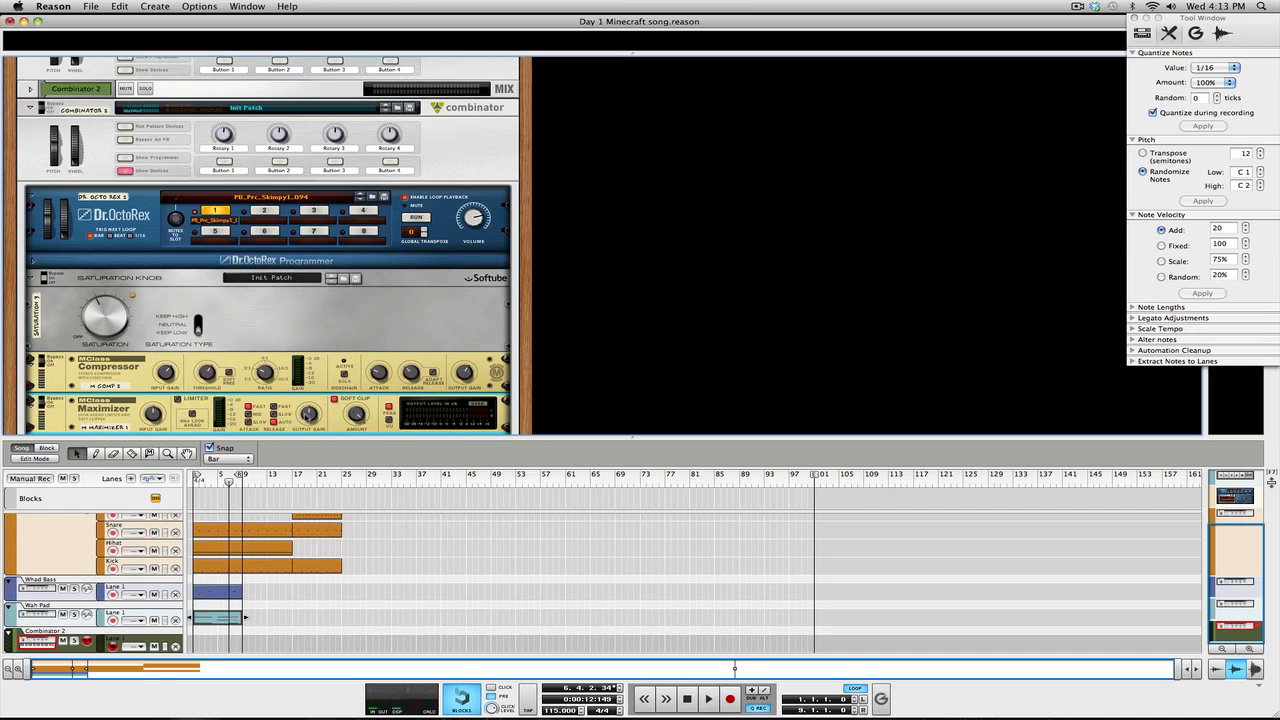
mouse_move(306, 415)
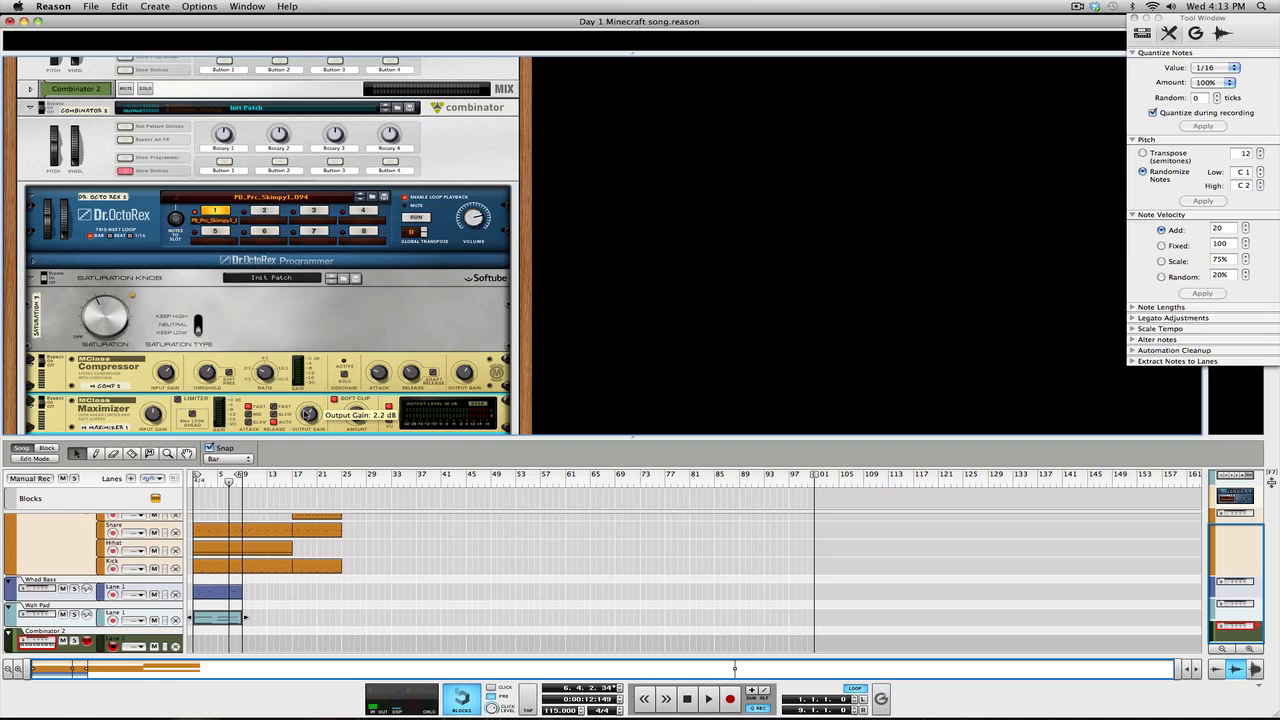
key(space)
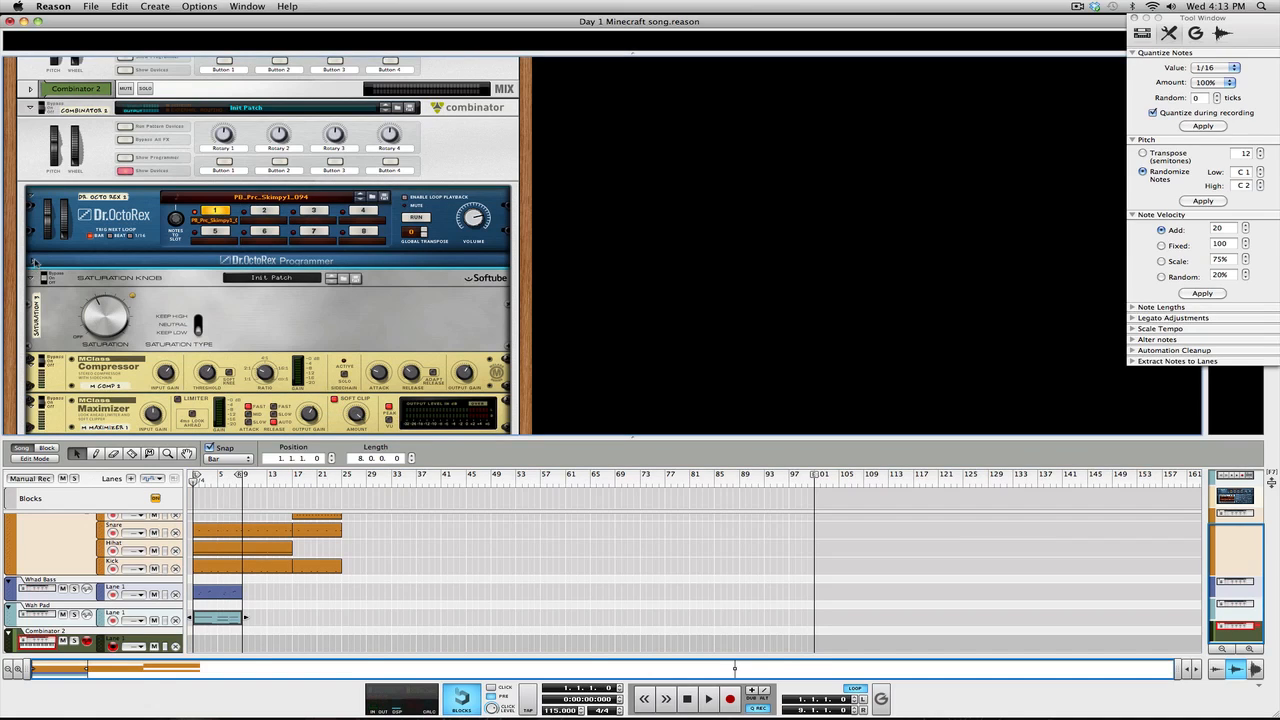
Expand the Dr. Octo Rex programmer, copy the PB_Prc_Skimpy1_094 loop to its sequencer track and start playback.
click(32, 261)
click(175, 289)
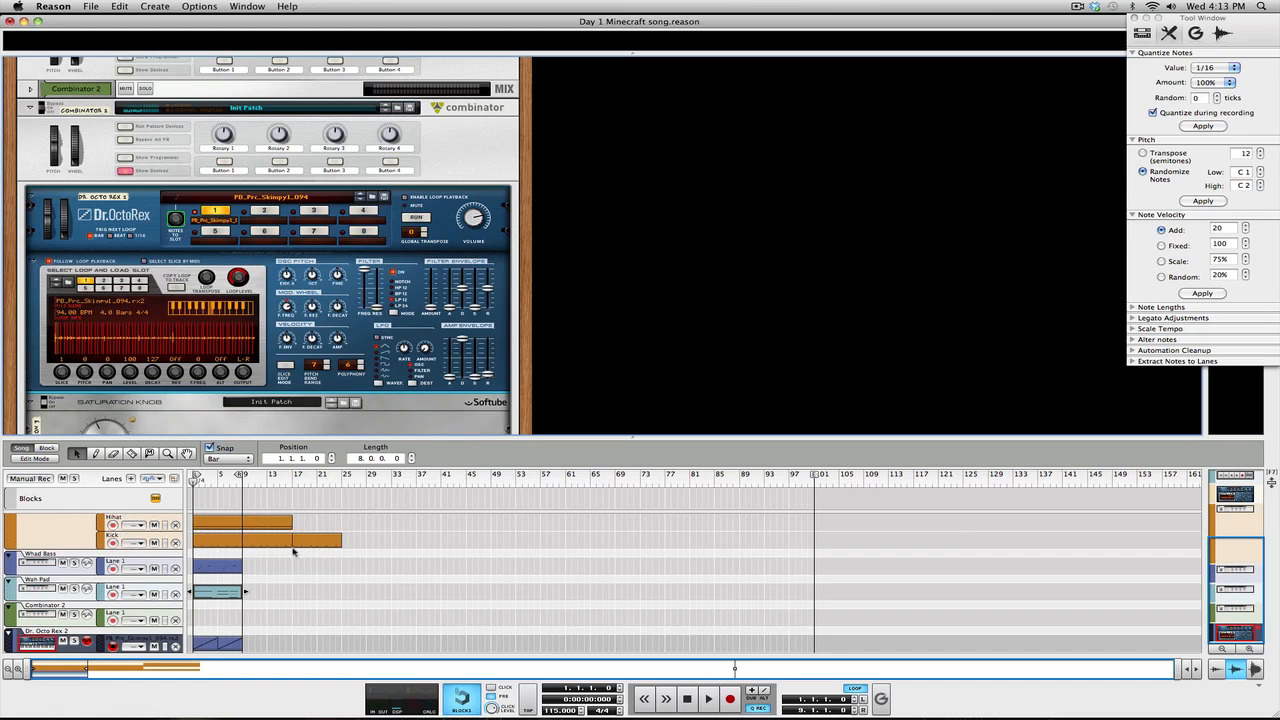
key(space)
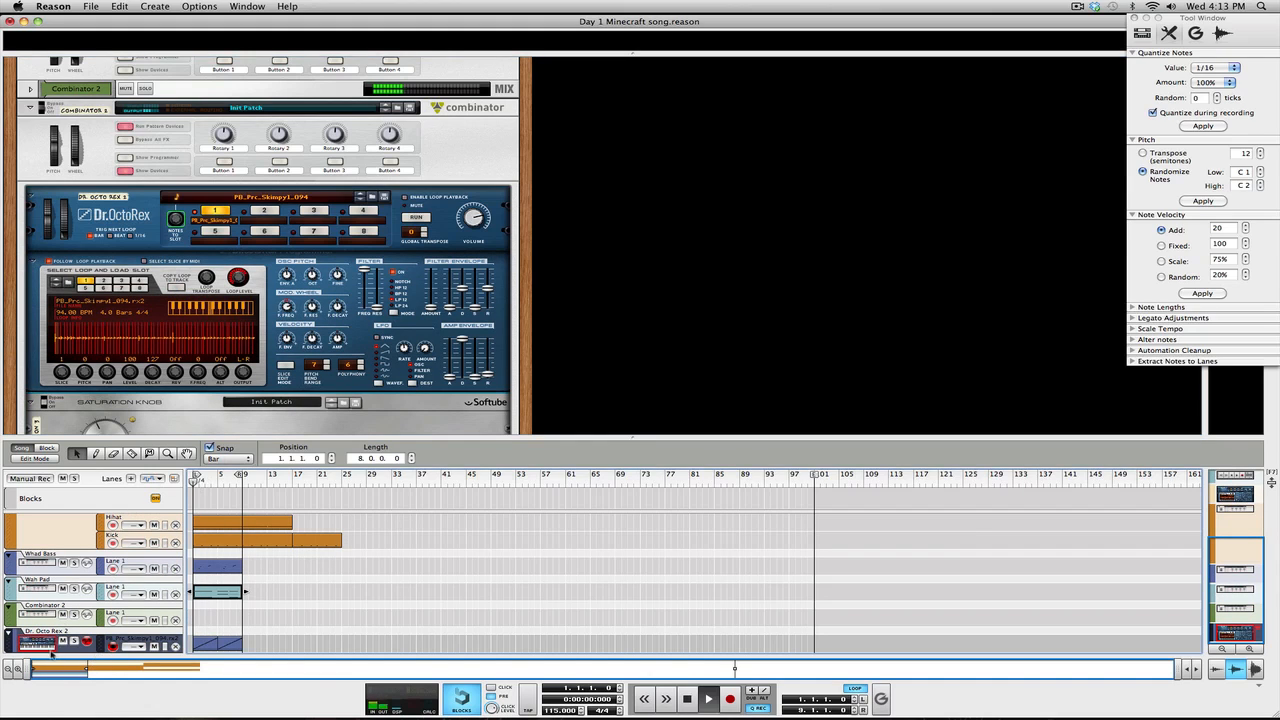
Rename the Dr. Octo Rex 2 track as Percussion Skimpy and delete the Combinator 2 track while keeping its device.
double_click(62, 632)
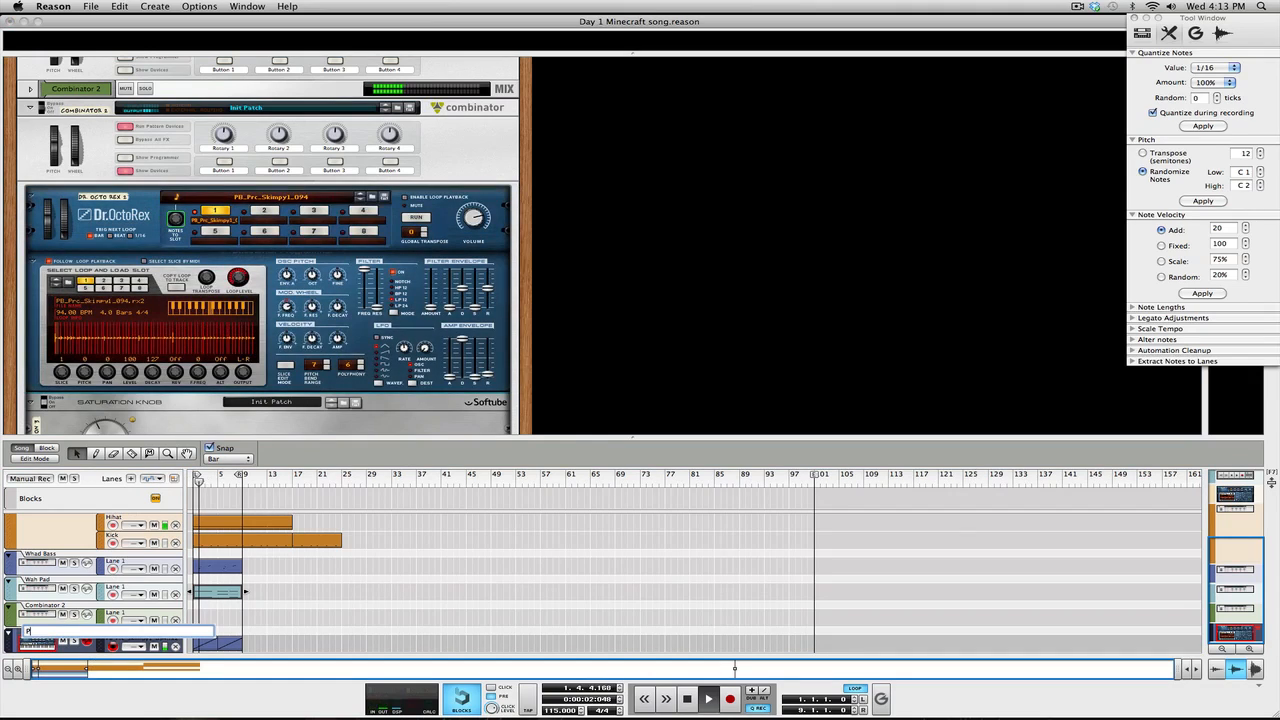
text(Percussion)
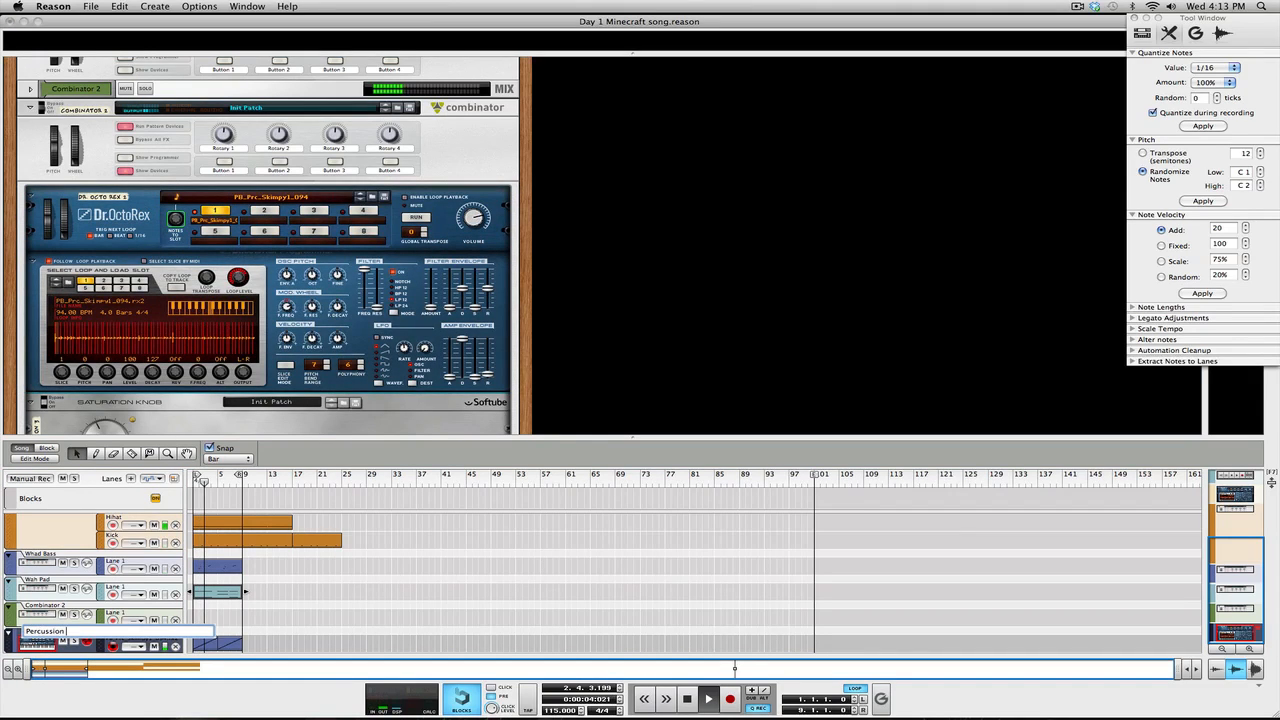
text( Skimpy)
key(Return)
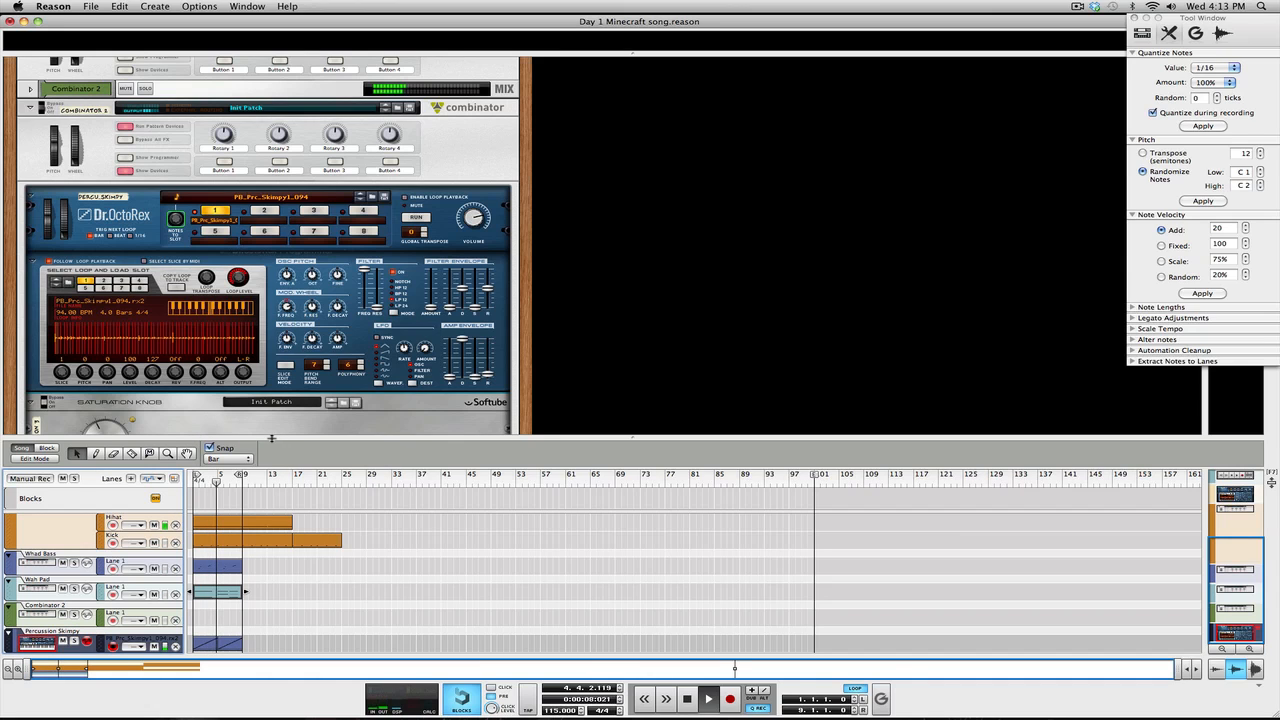
right_click(87, 626)
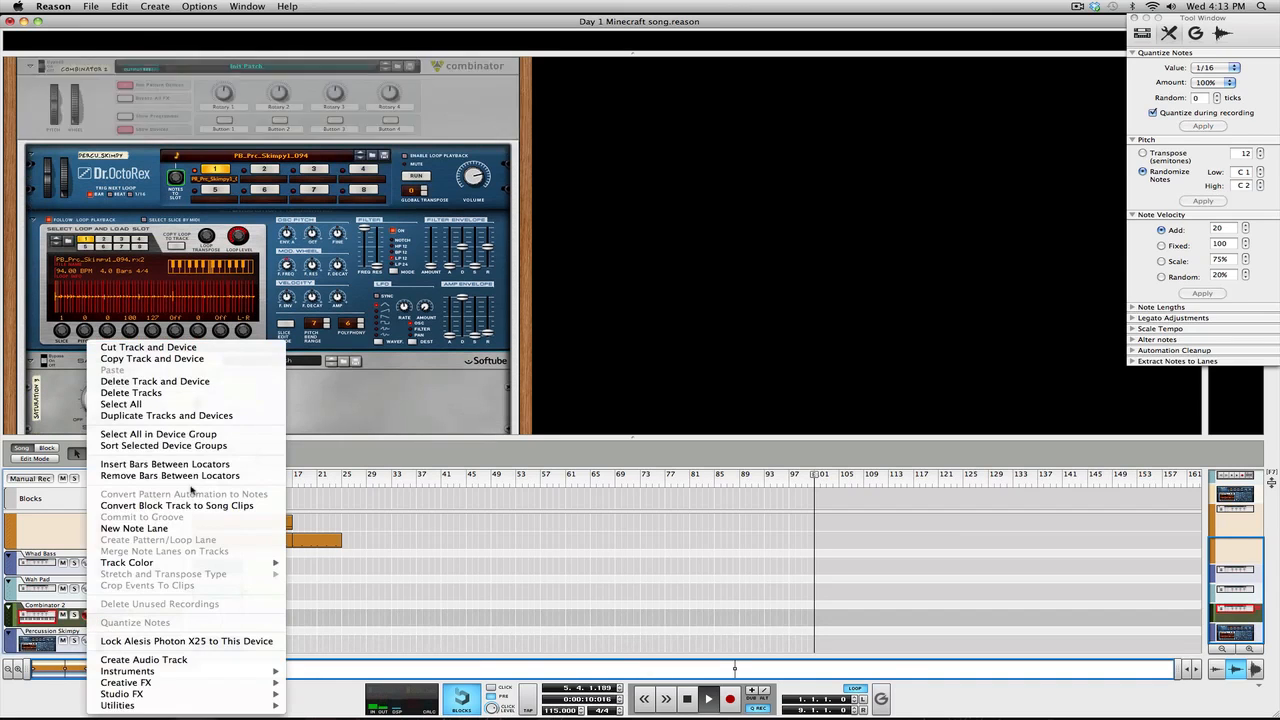
click(170, 391)
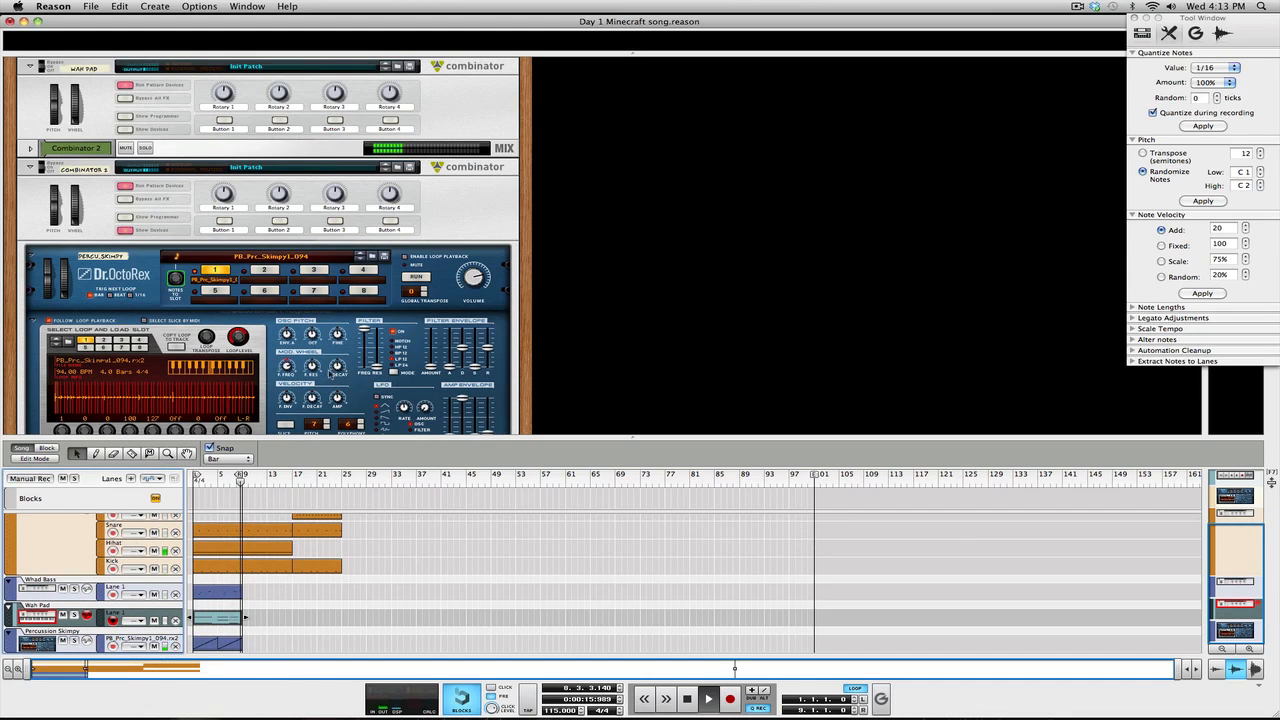
During playback, set the compressor's output gain to 4.1 dB and the Maximizer's input gain to 2.6 dB.
scroll(350, 390, down, 10)
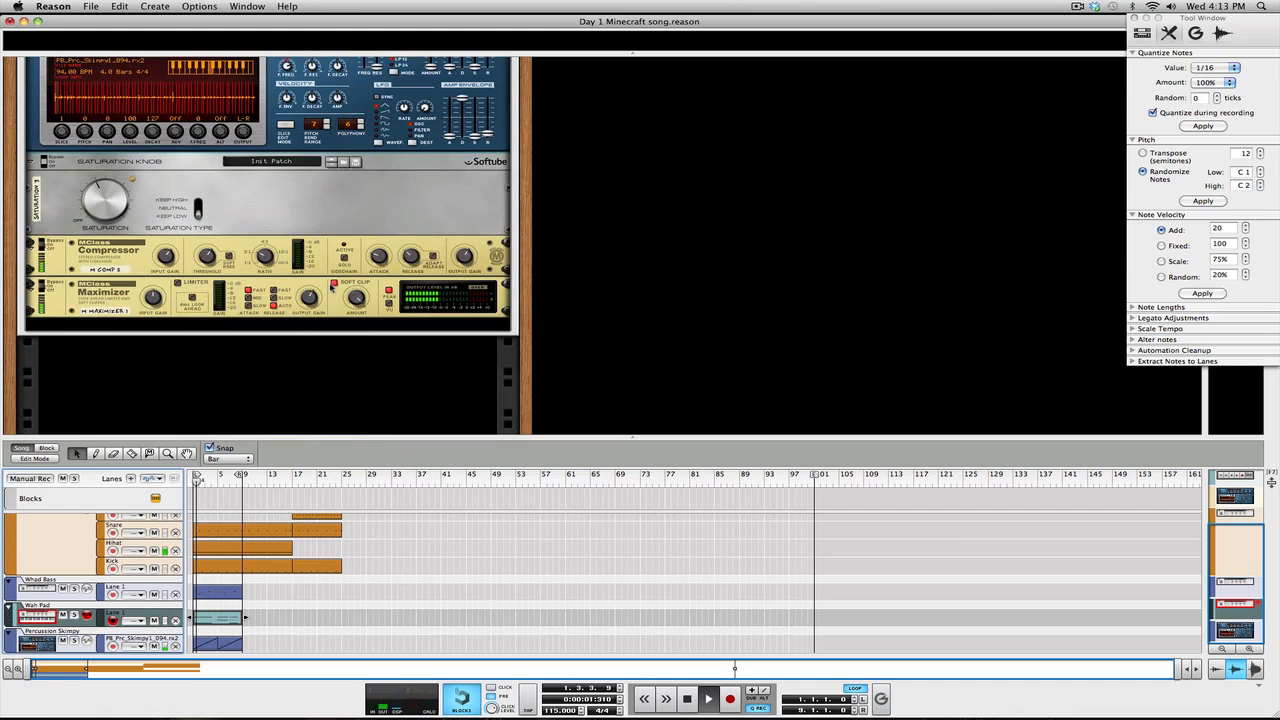
click(466, 256)
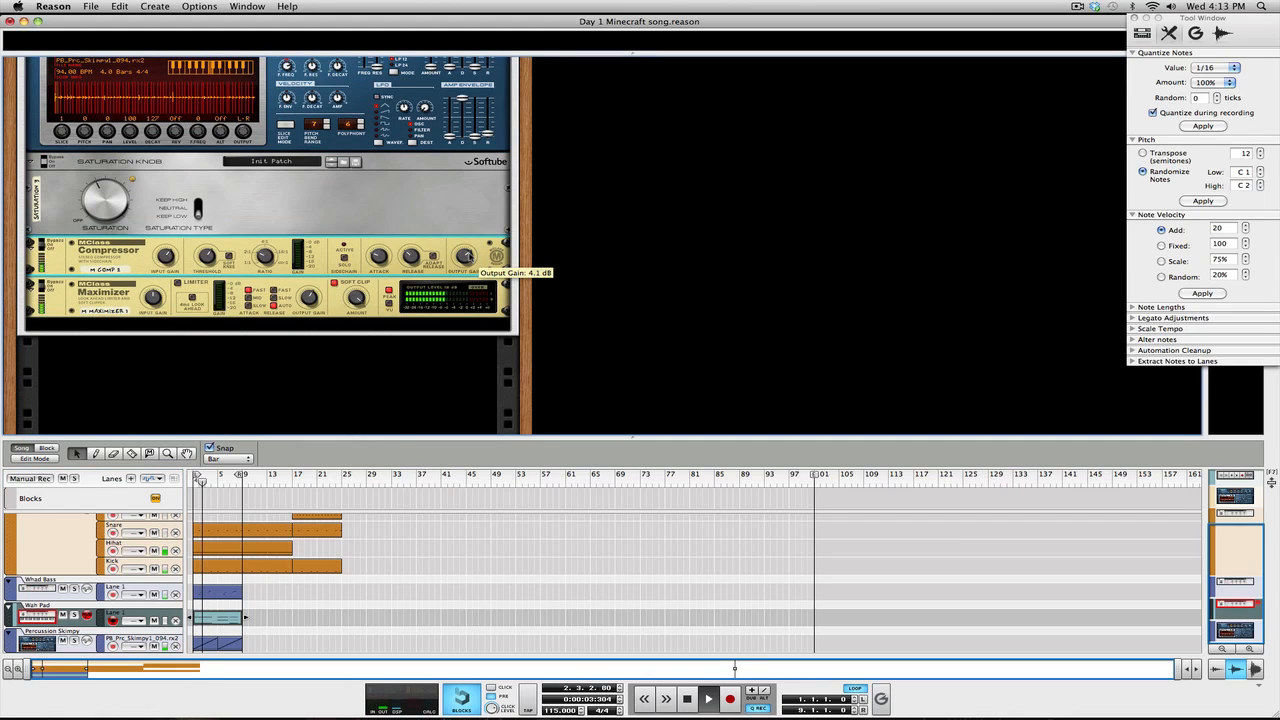
click(155, 298)
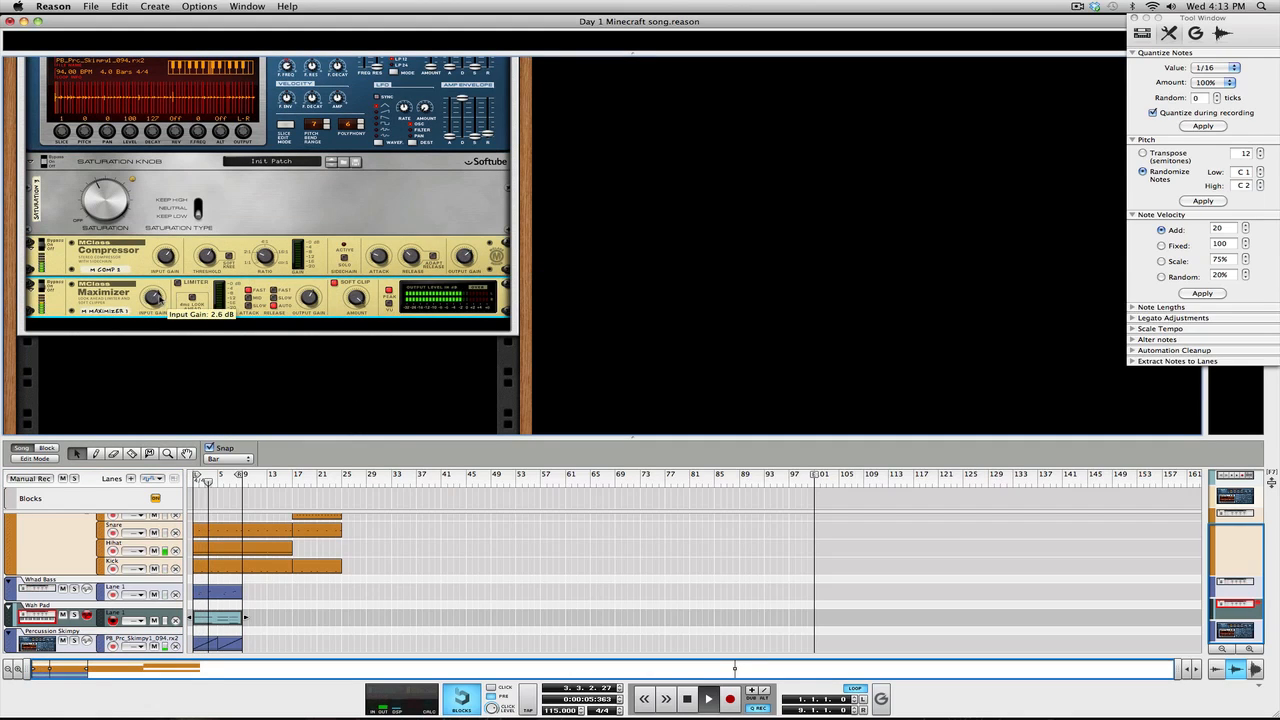
drag(158, 298, 158, 297)
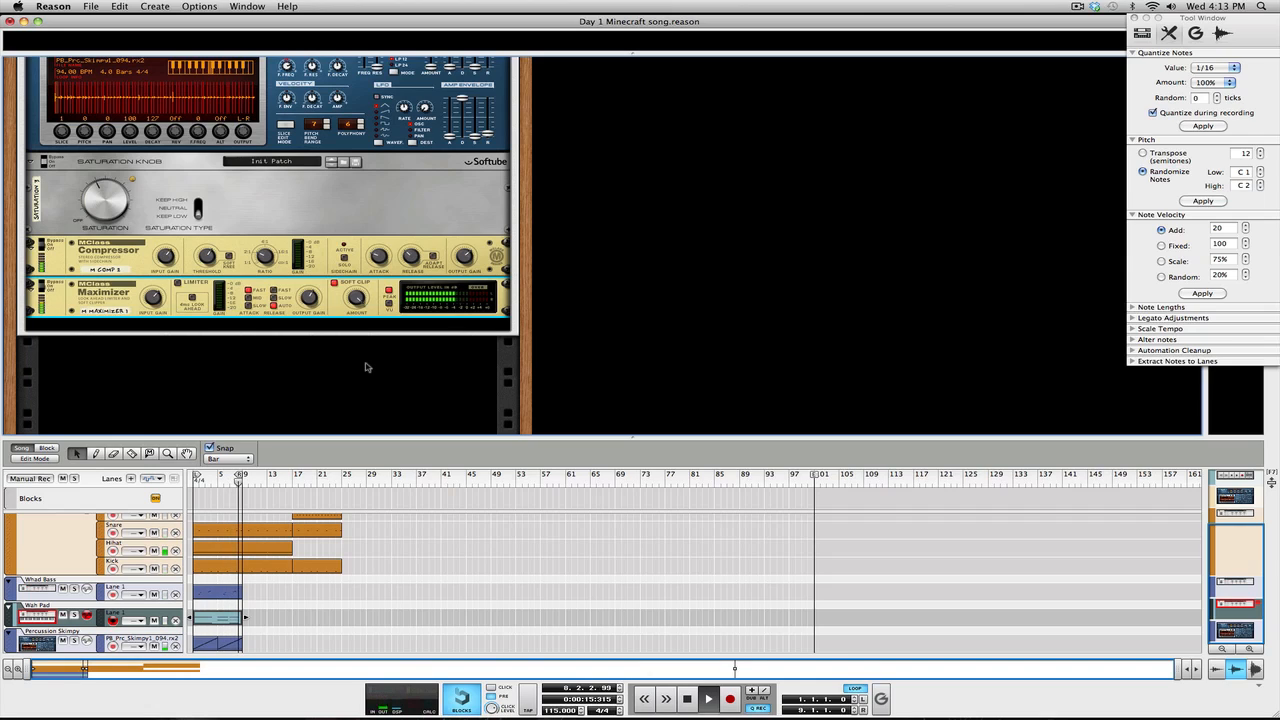
key(space)
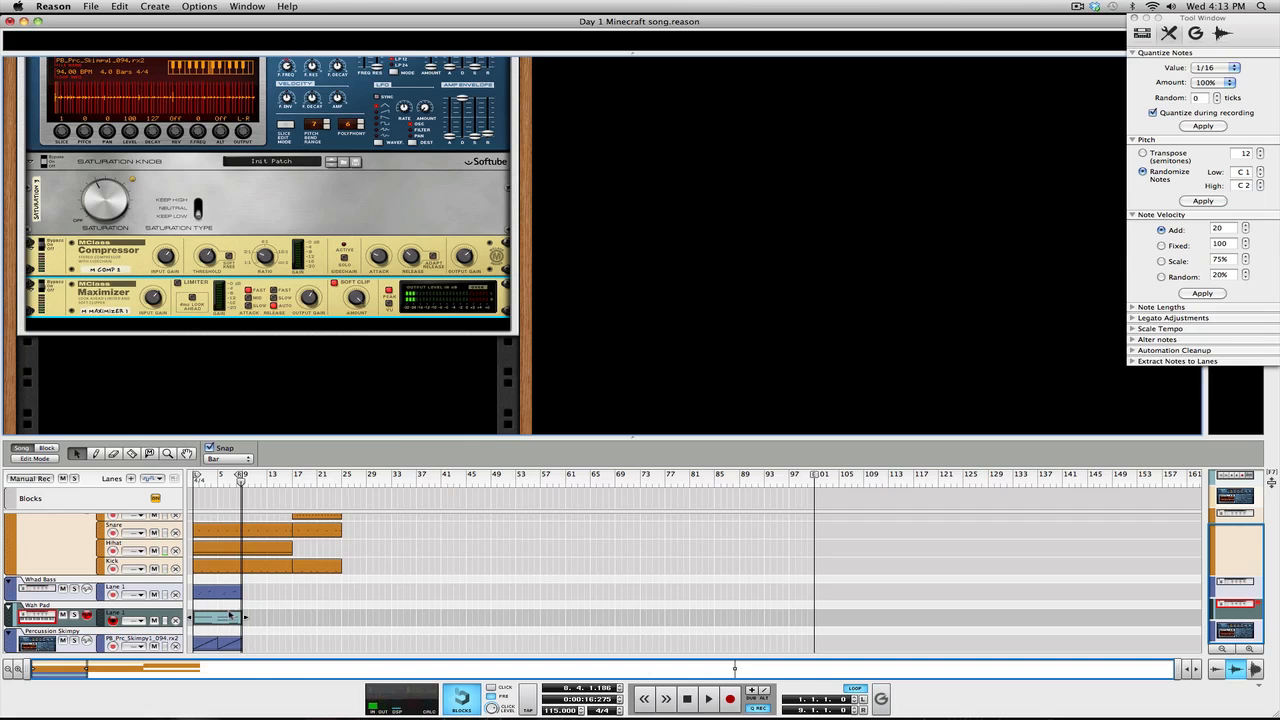
Split the first Percussion Skimpy clip at bar 3, replace the four-bar clip with two-bar clips at bars 5 and 7, and play from bar 1.
key(r)
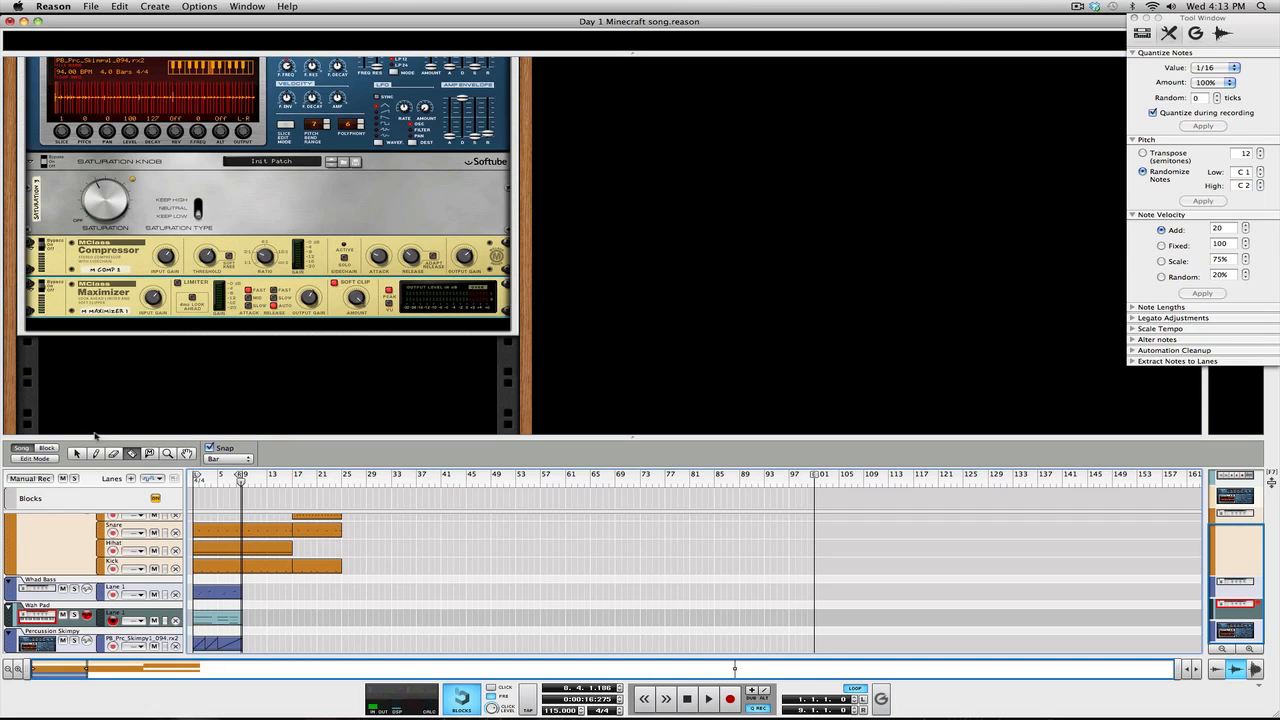
click(79, 454)
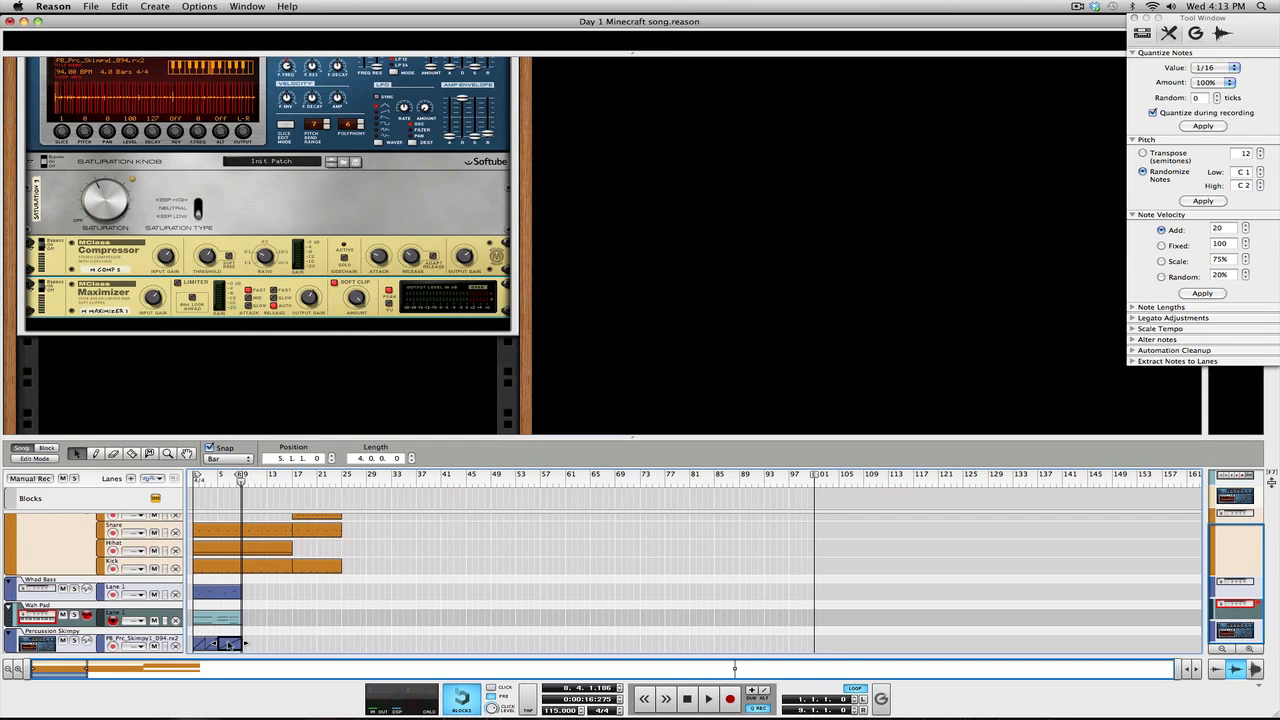
key(Delete)
drag(216, 648, 240, 655)
drag(208, 479, 194, 480)
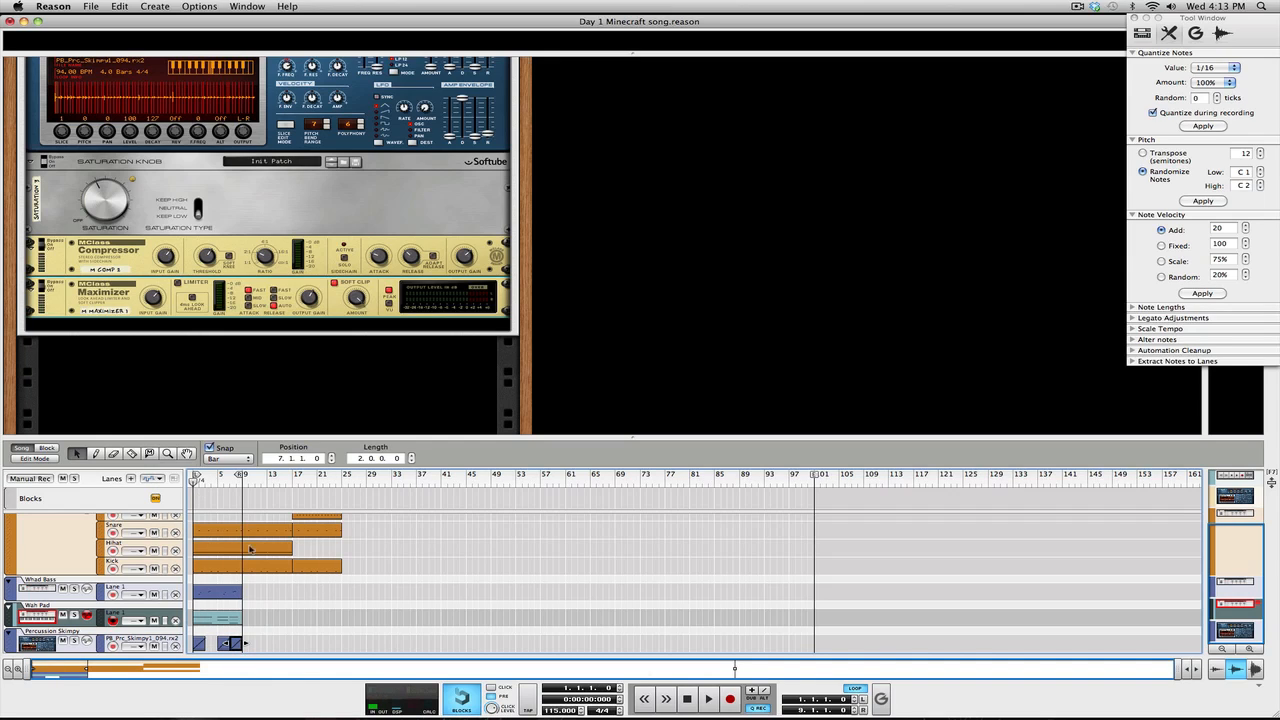
key(space)
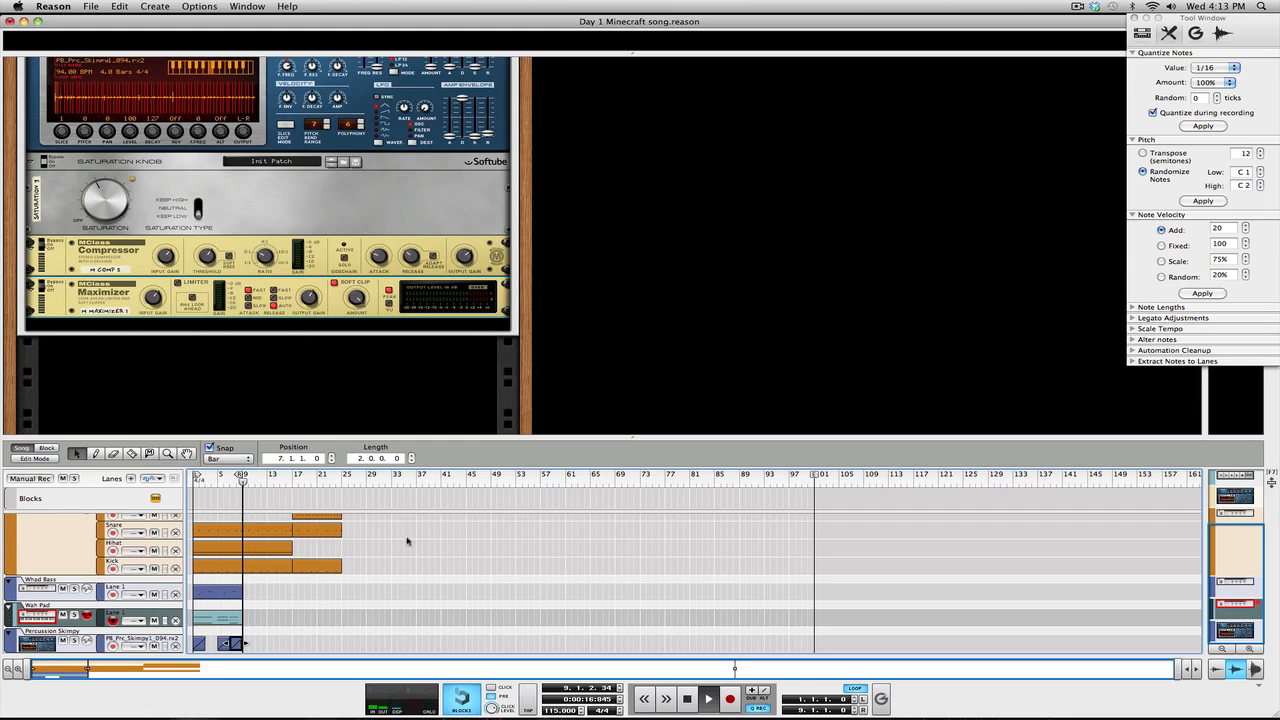
Stop playback and delete all Dr. Octo Rex 1 loop clips from bar 9 onward.
scroll(284, 578, up, 3)
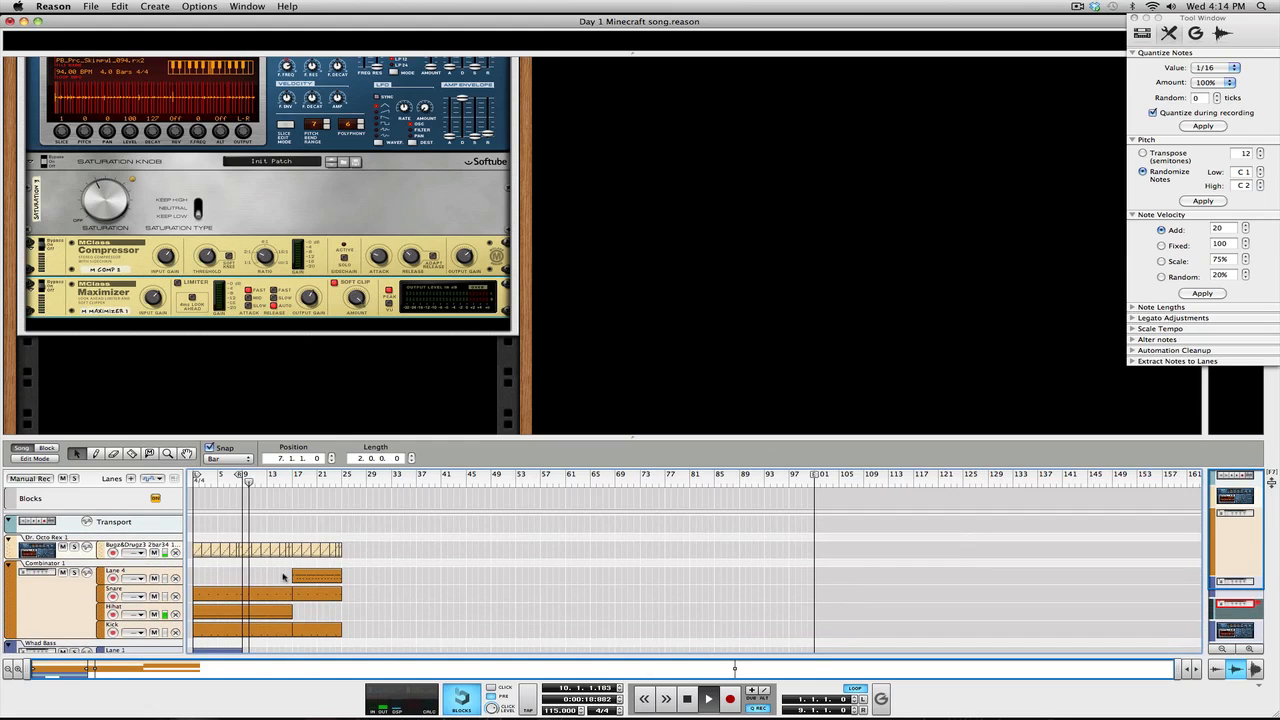
scroll(284, 577, down, 1)
key(space)
drag(357, 533, 244, 541)
key(Delete)
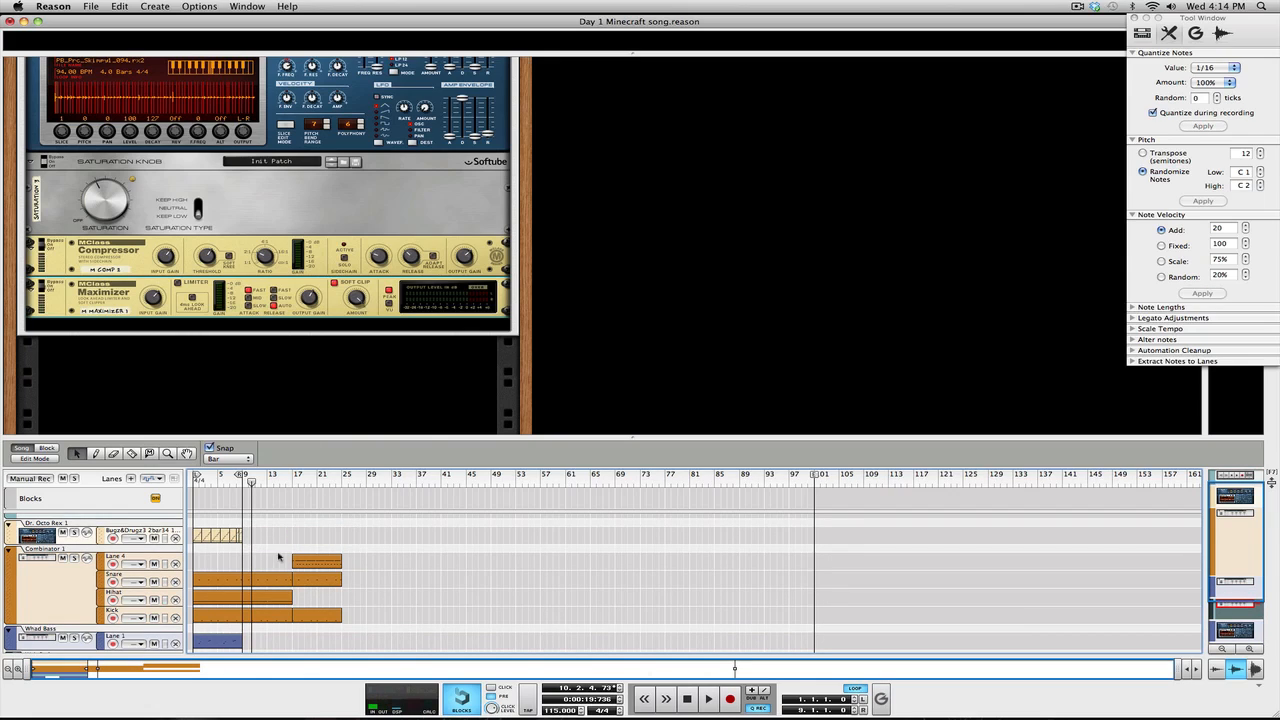
Move the Combinator 1 Lane 4 clip to bar 9 and play the song from about bar 10.
drag(307, 564, 257, 563)
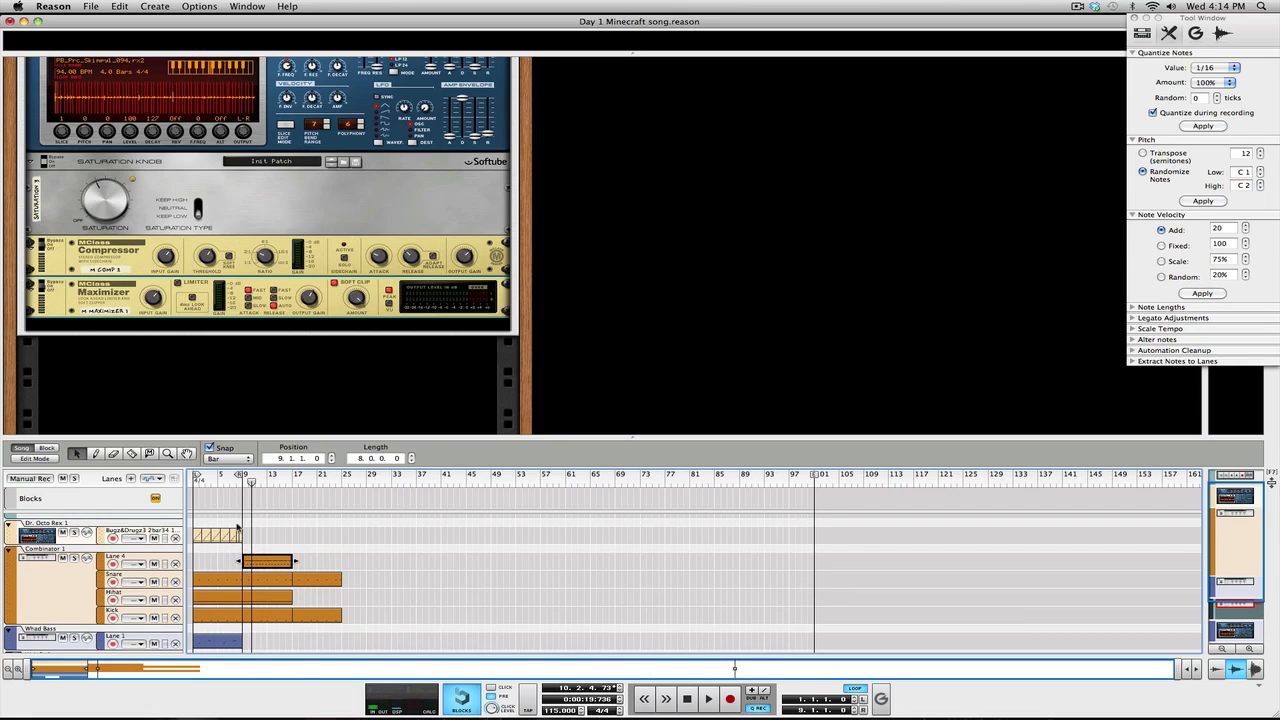
click(250, 478)
key(space)
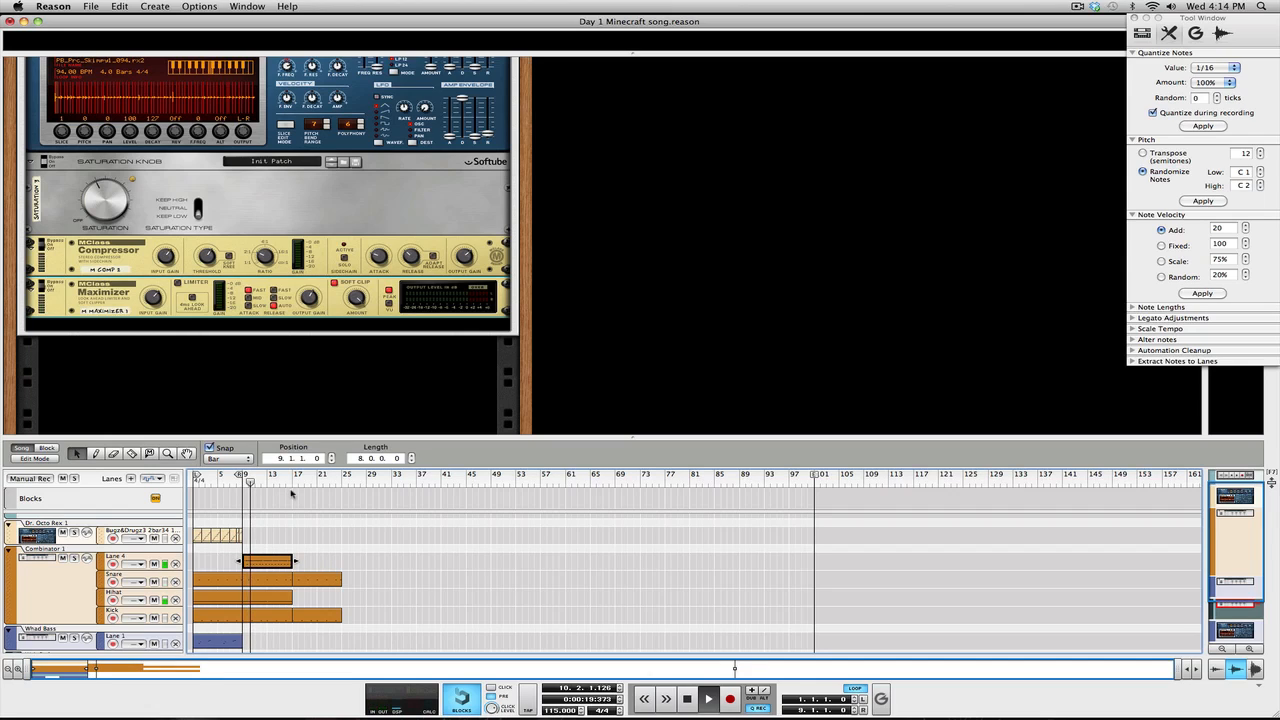
Delete the Snare and Kick clips that start at bar 17 in Combinator 1.
click(330, 580)
key(Delete)
click(332, 617)
key(Delete)
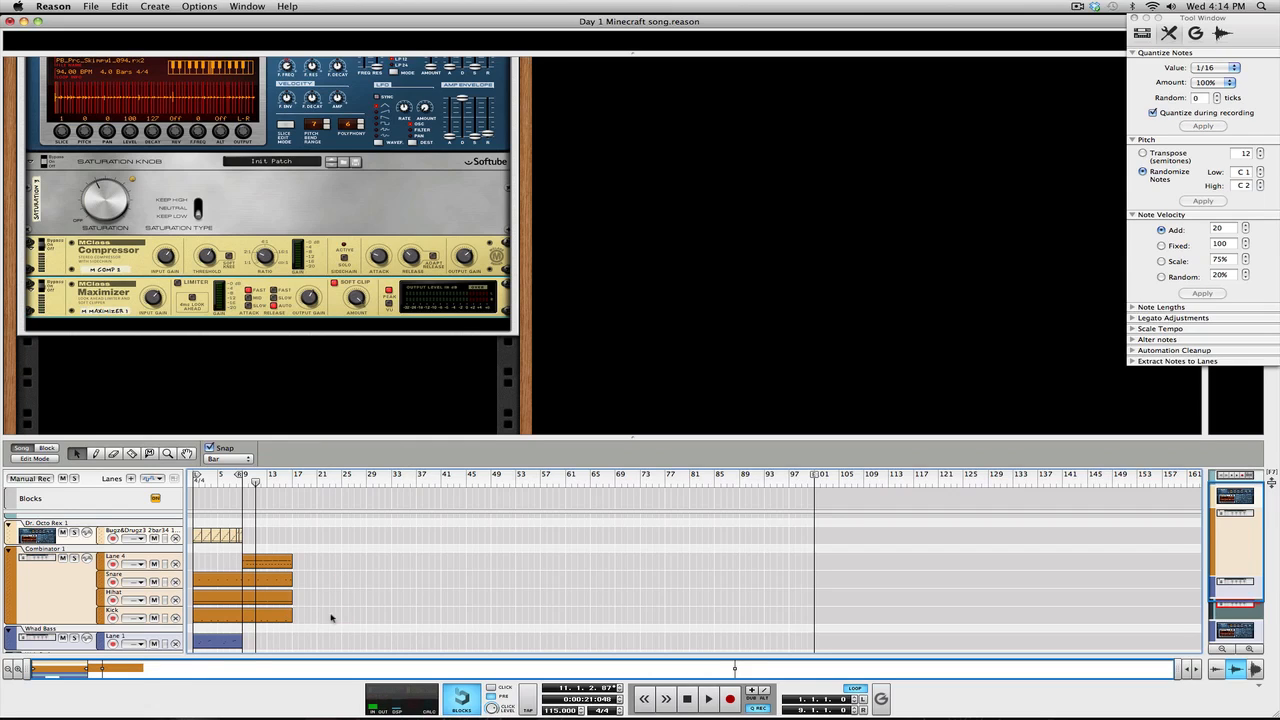
Review the remaining clips on all tracks and play the arrangement from bar 1.
scroll(321, 587, down, 3)
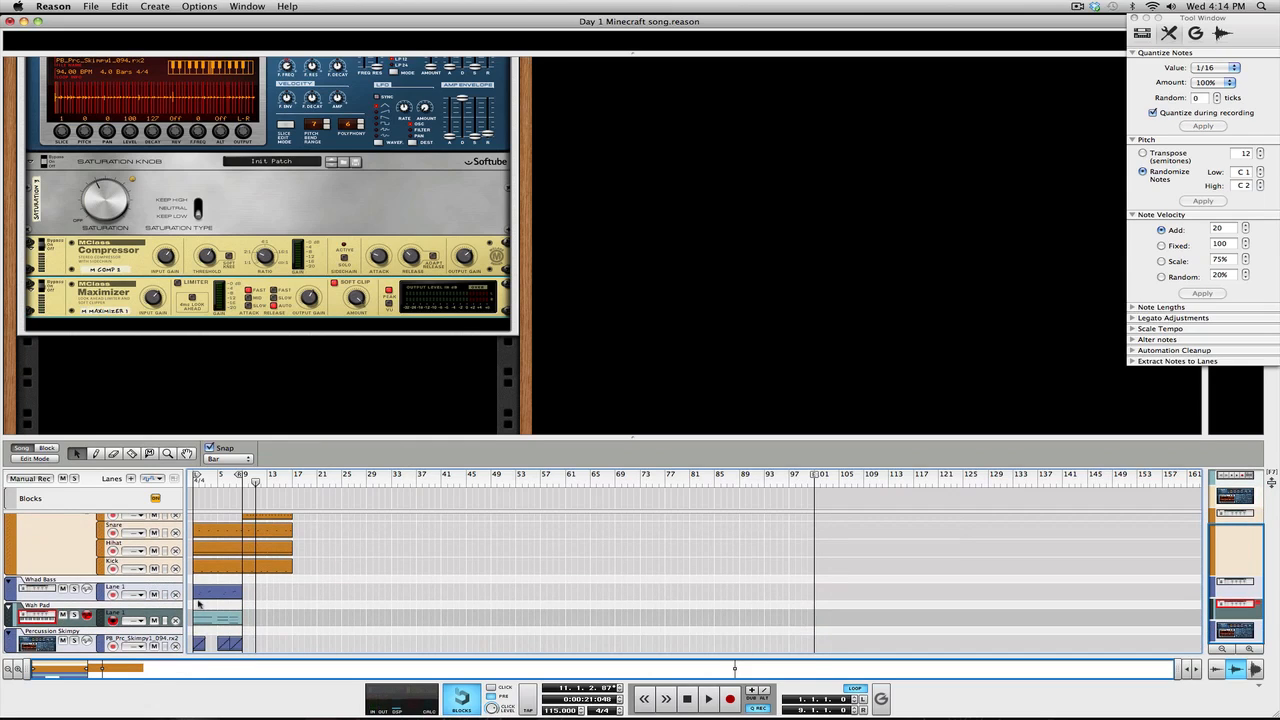
click(246, 484)
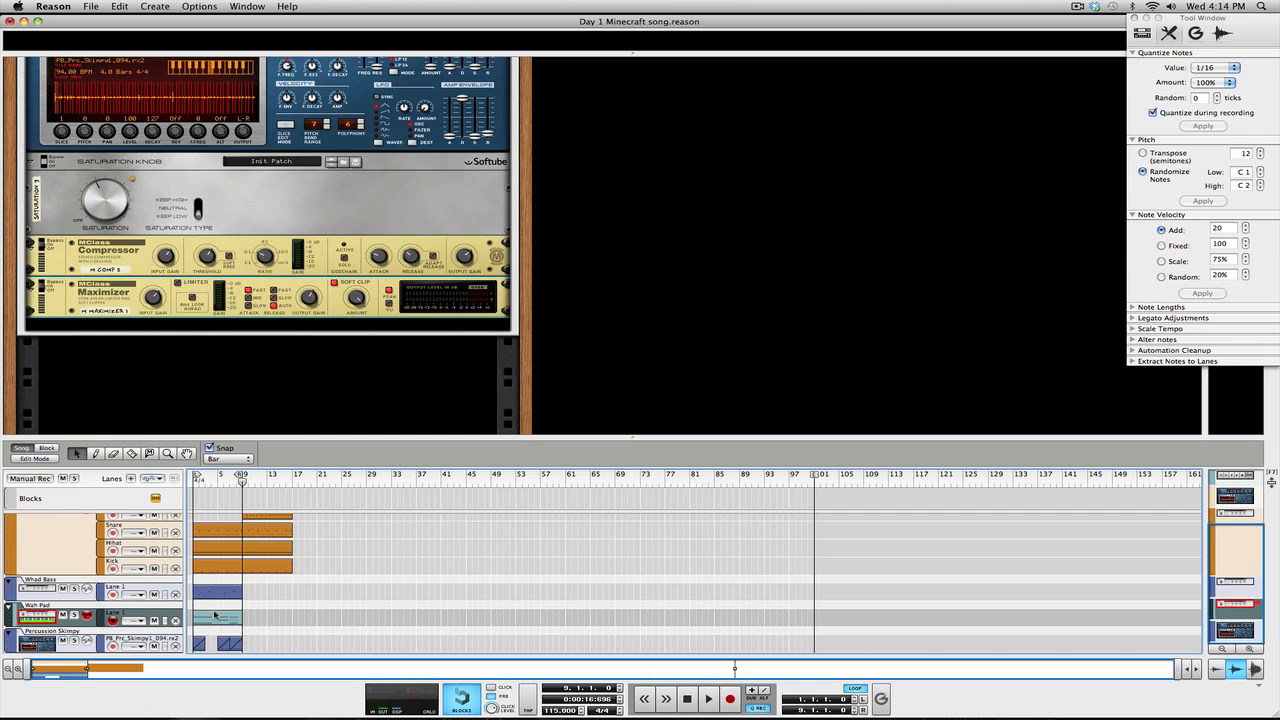
scroll(265, 580, up, 3)
drag(242, 481, 104, 484)
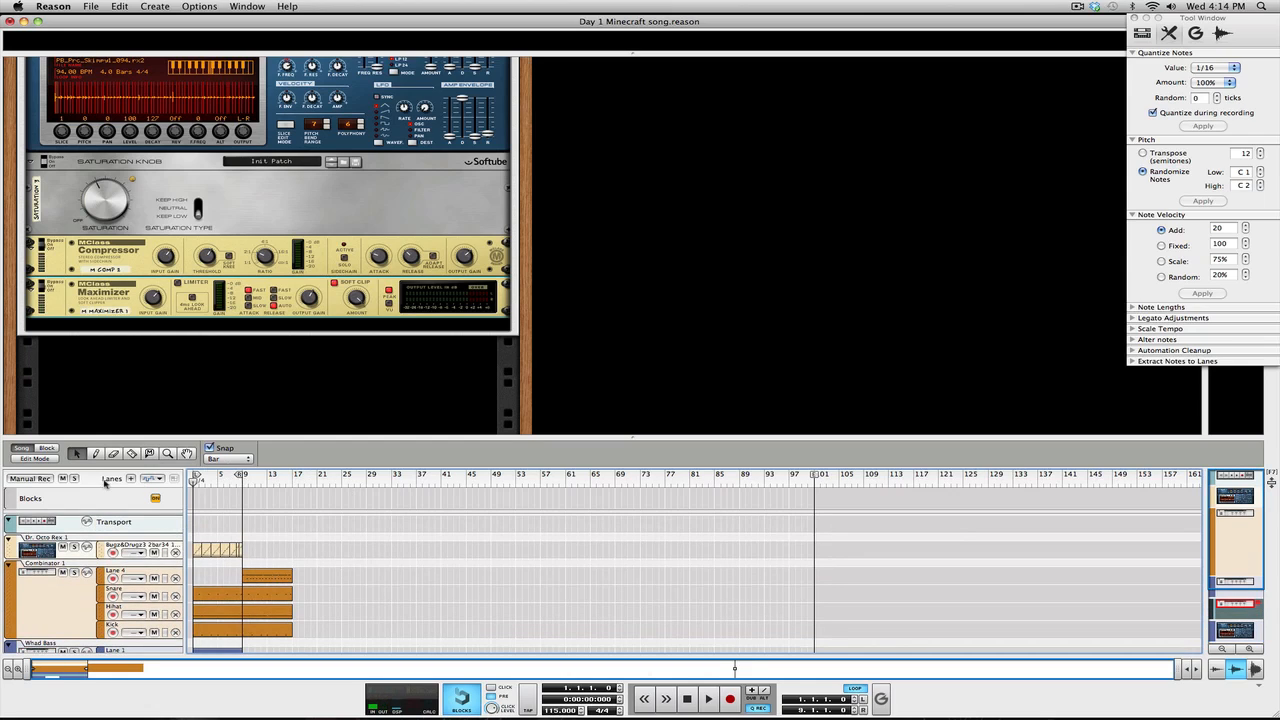
key(space)
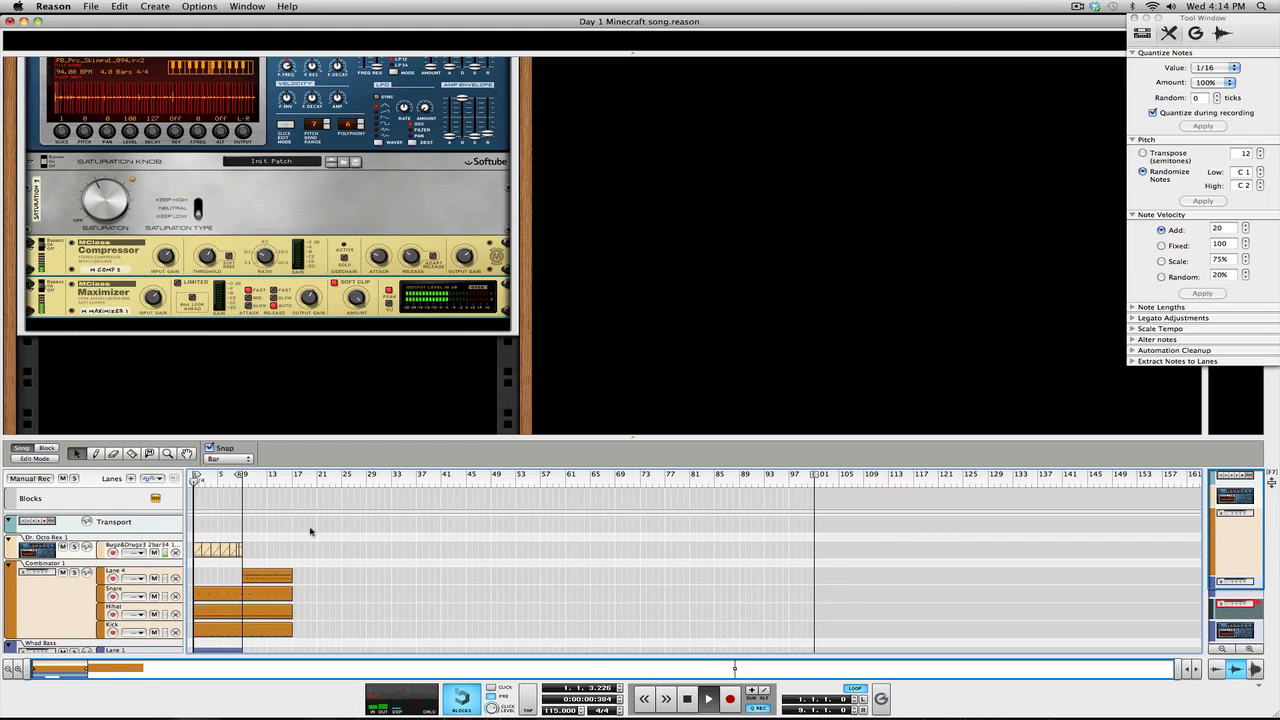
scroll(291, 537, down, 2)
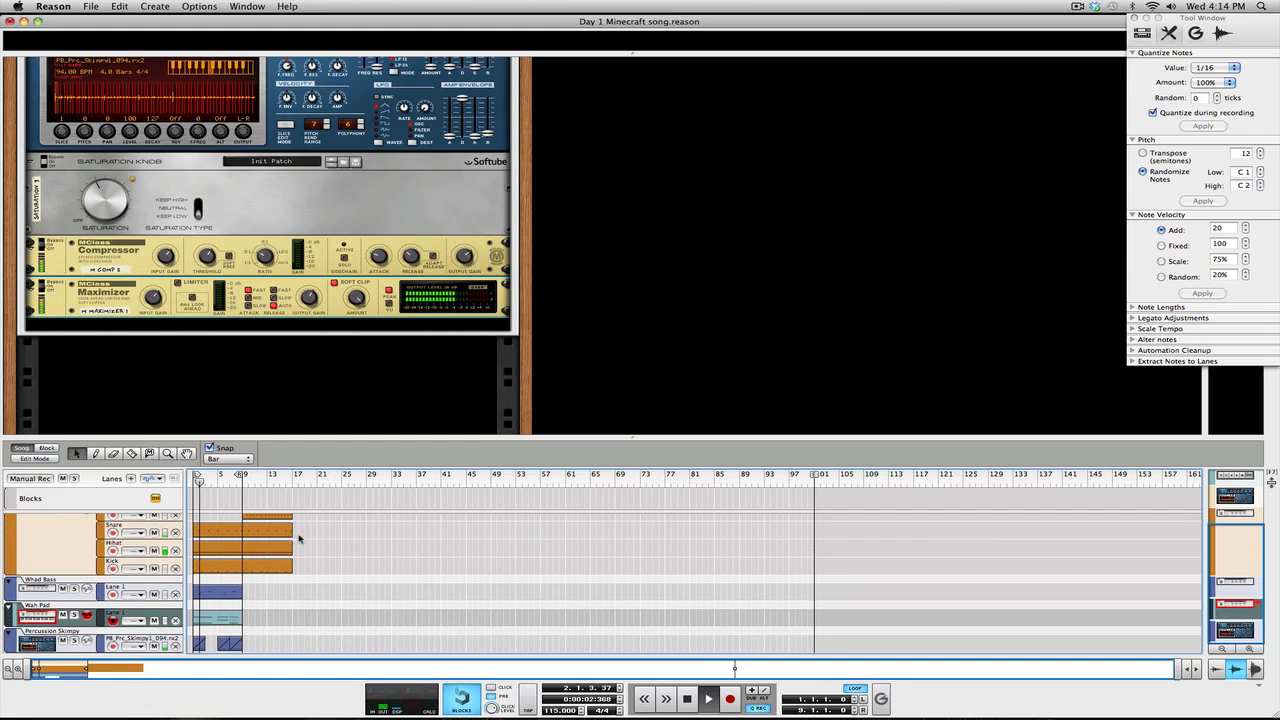
Add The Echo effect right after the Saturation Knob in the percussion loop's Combinator.
right_click(350, 222)
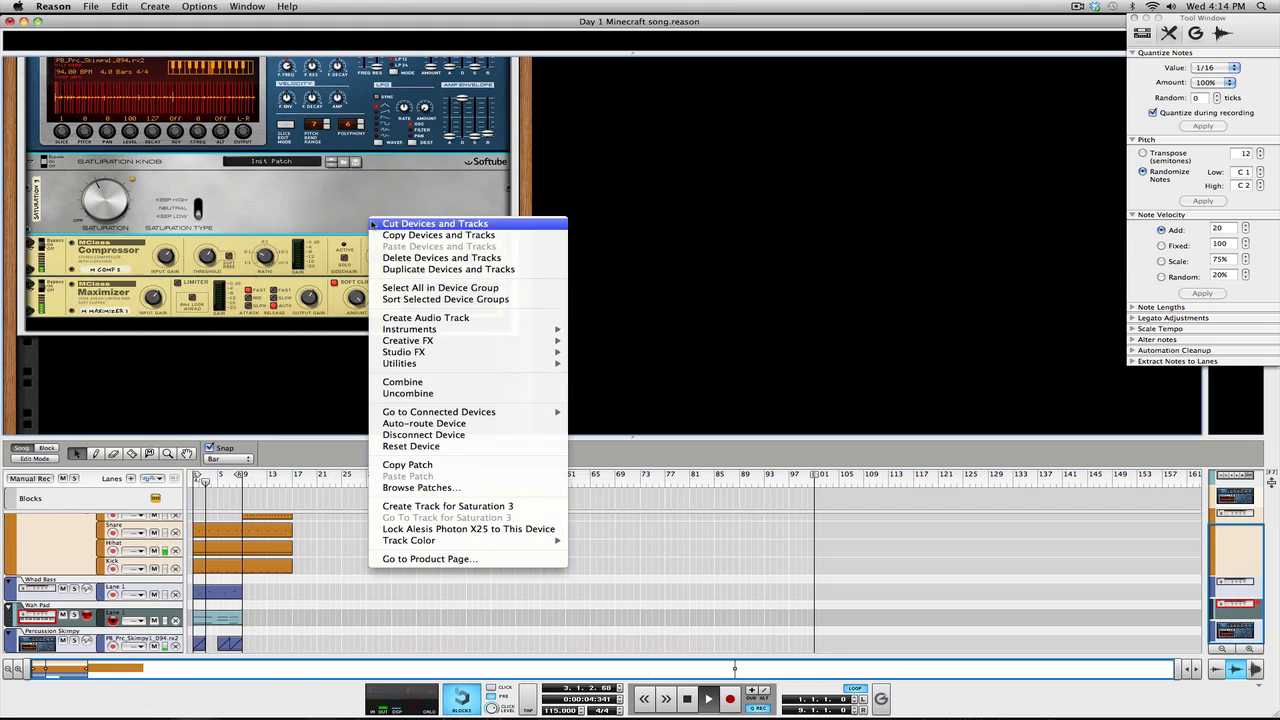
click(337, 222)
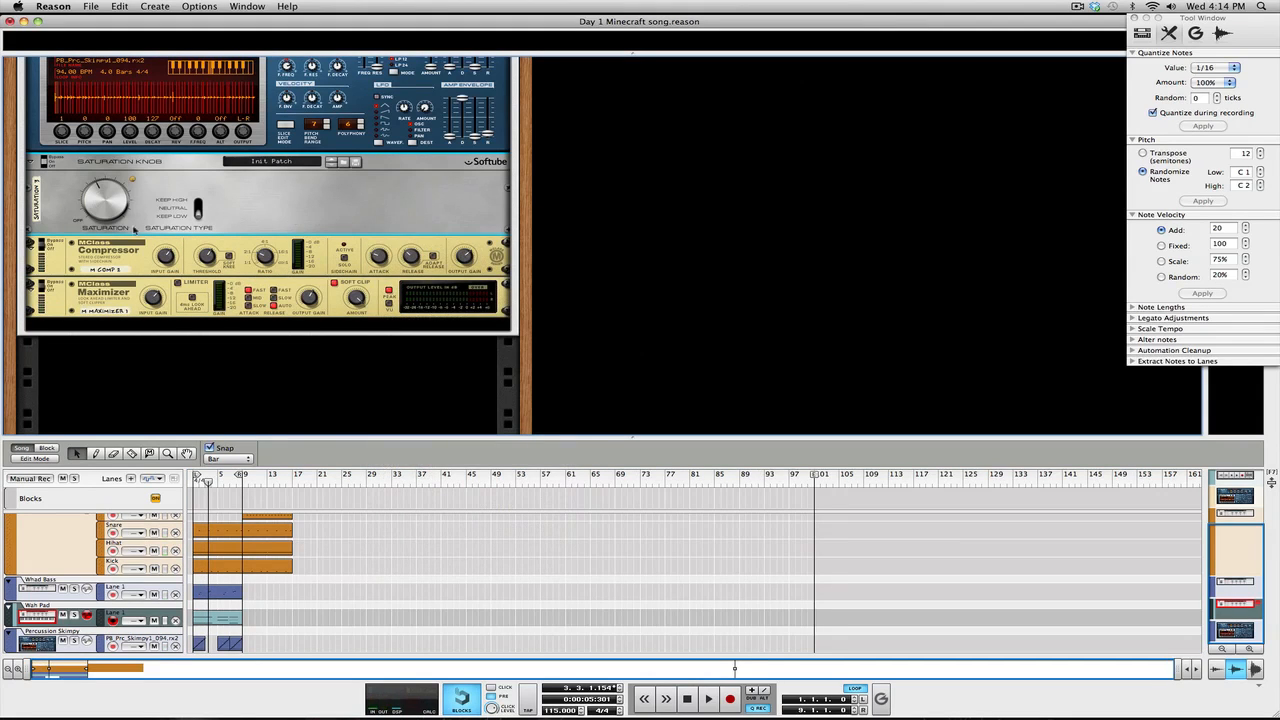
right_click(357, 211)
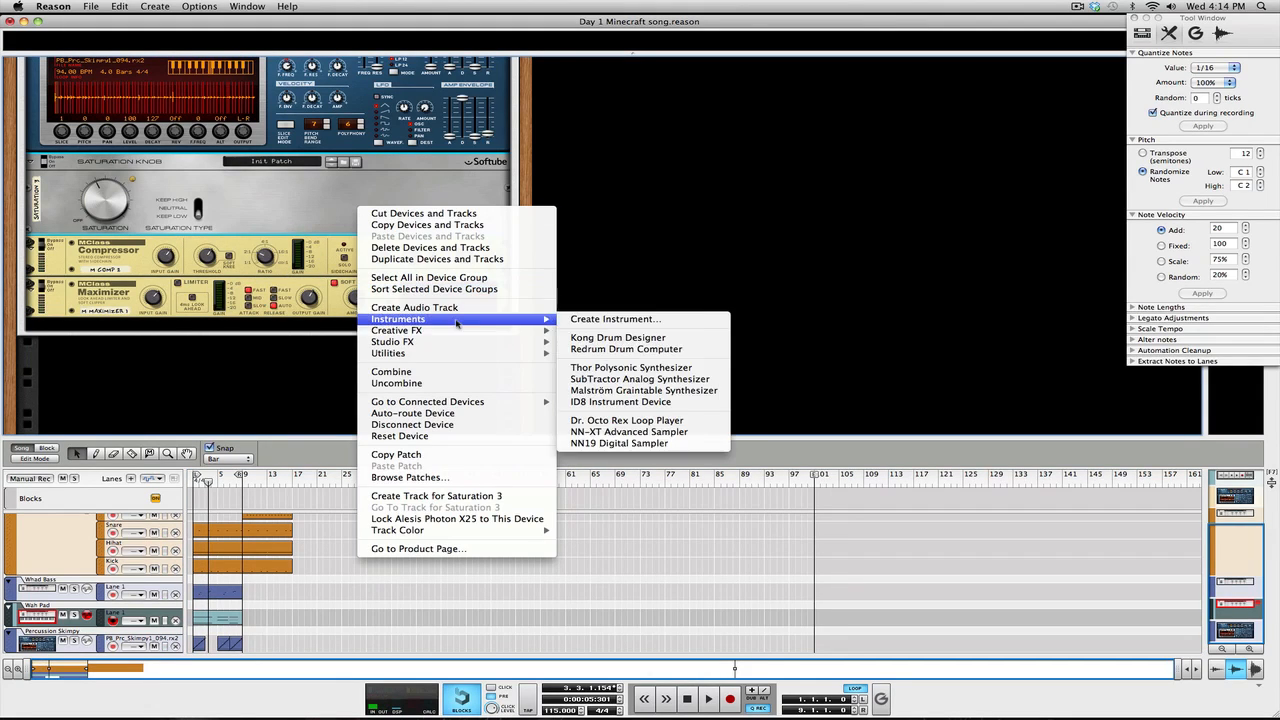
mouse_move(495, 331)
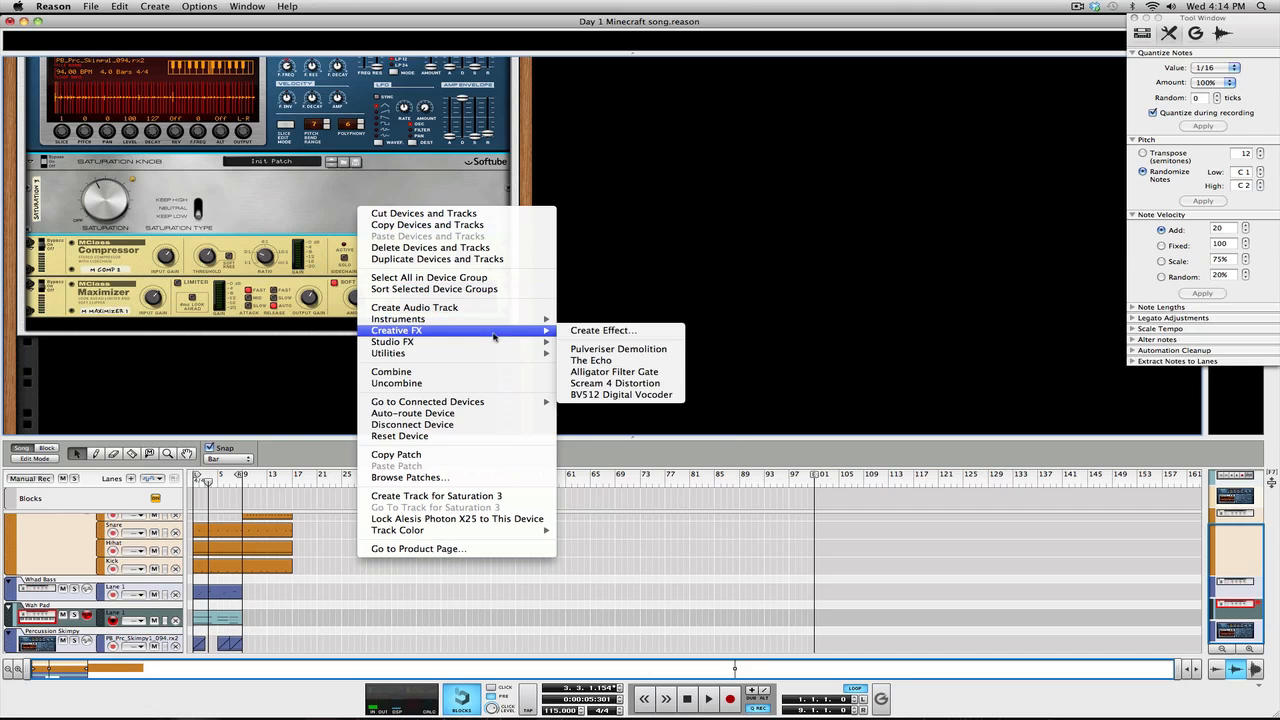
click(607, 362)
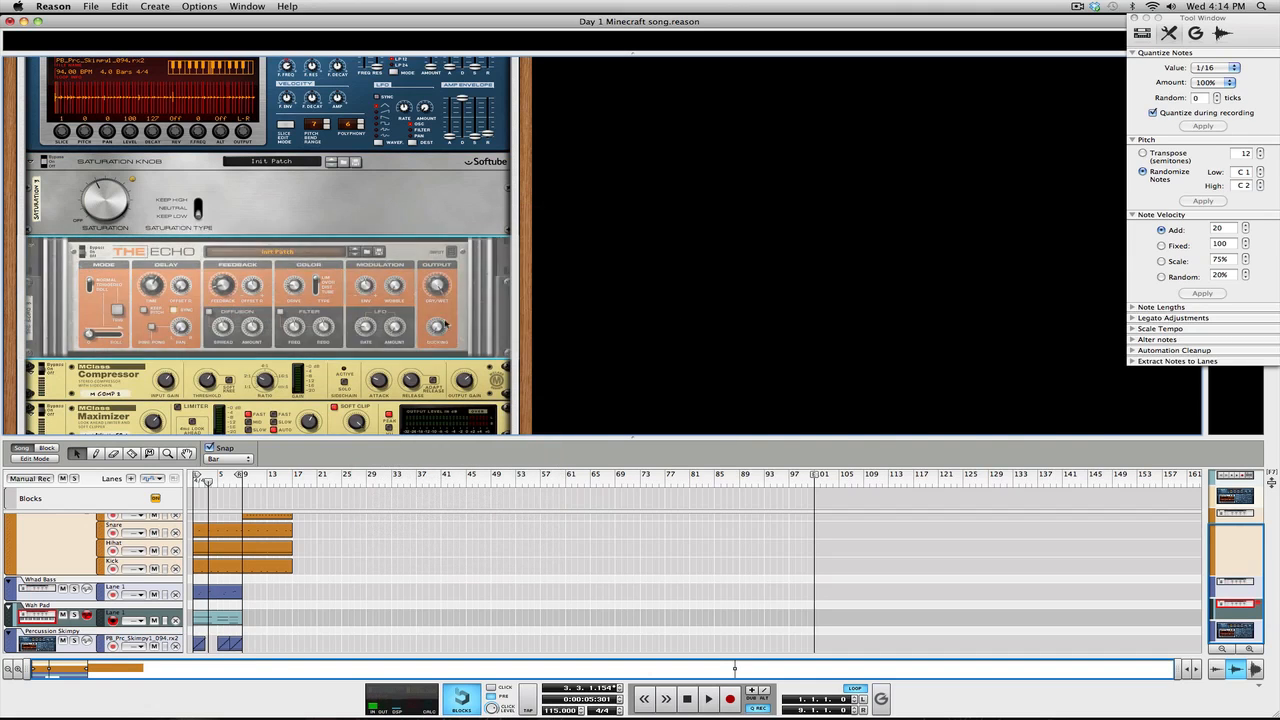
Adjust the dry/wet mix and delay time of The Echo and play the song to hear the effect.
drag(435, 300, 435, 316)
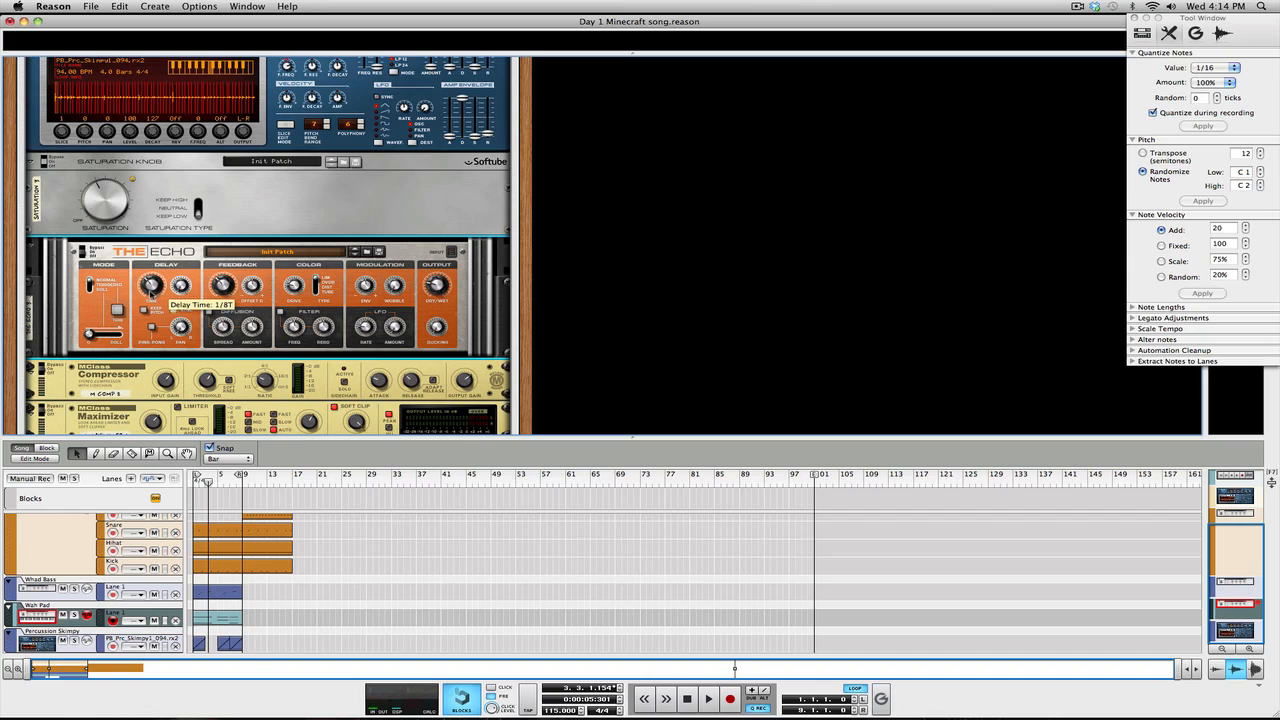
drag(150, 289, 151, 296)
key(space)
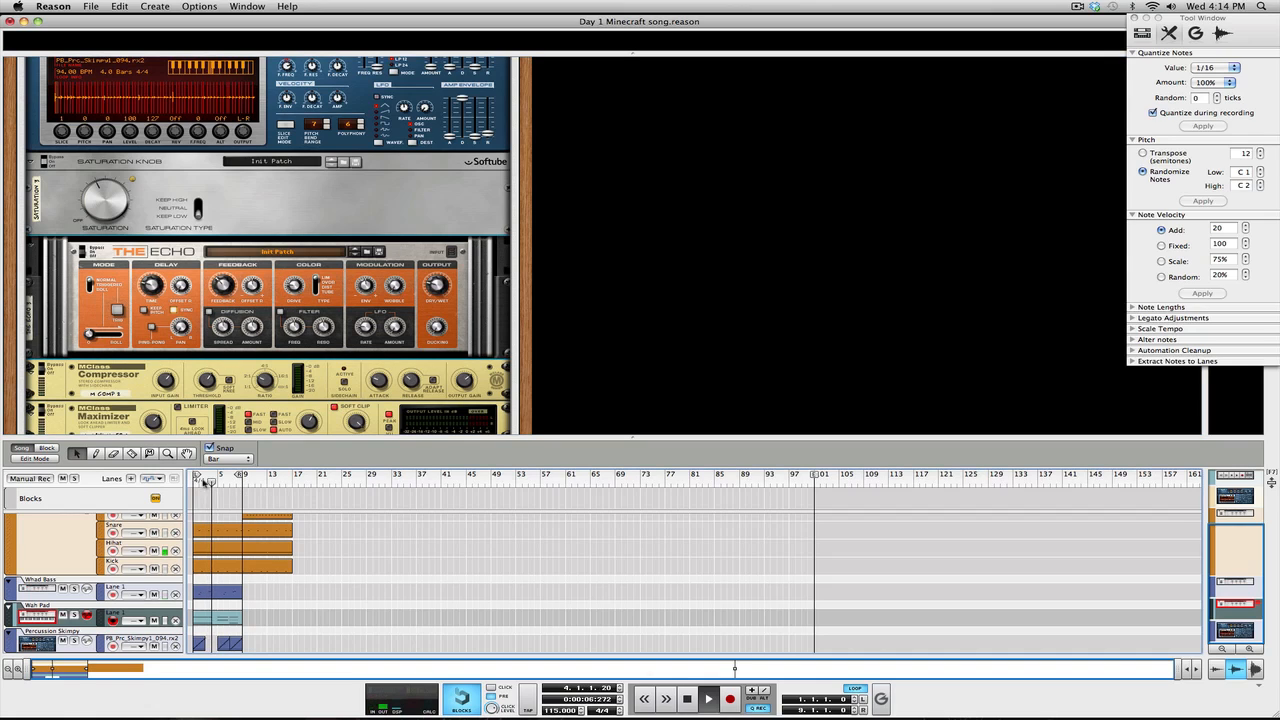
click(205, 483)
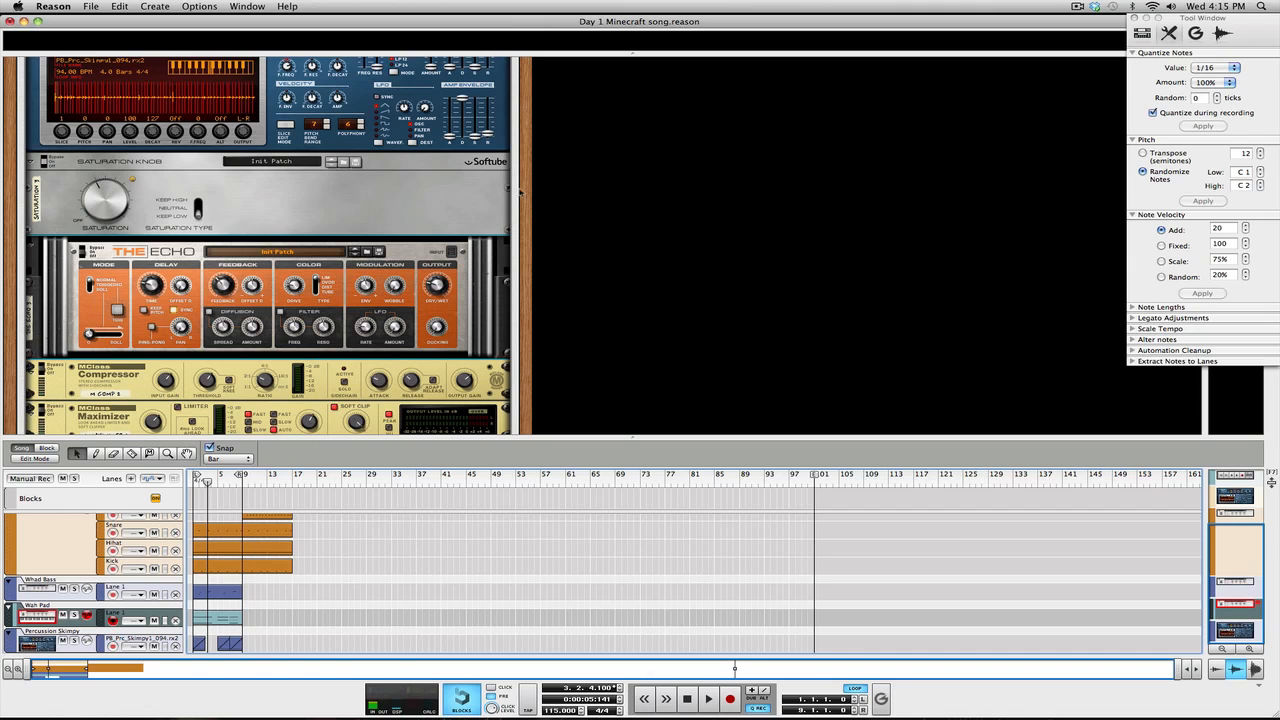
Create an audio track in the empty rack space and unfold its device.
right_click(661, 209)
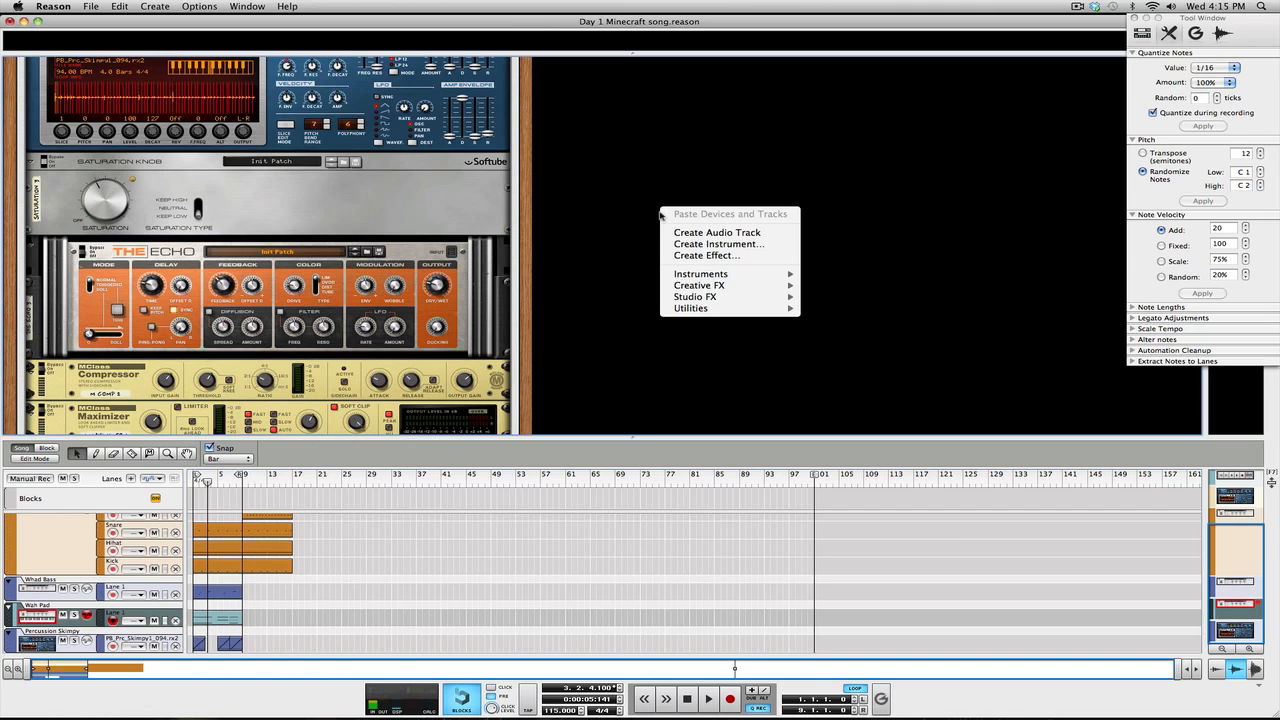
click(782, 232)
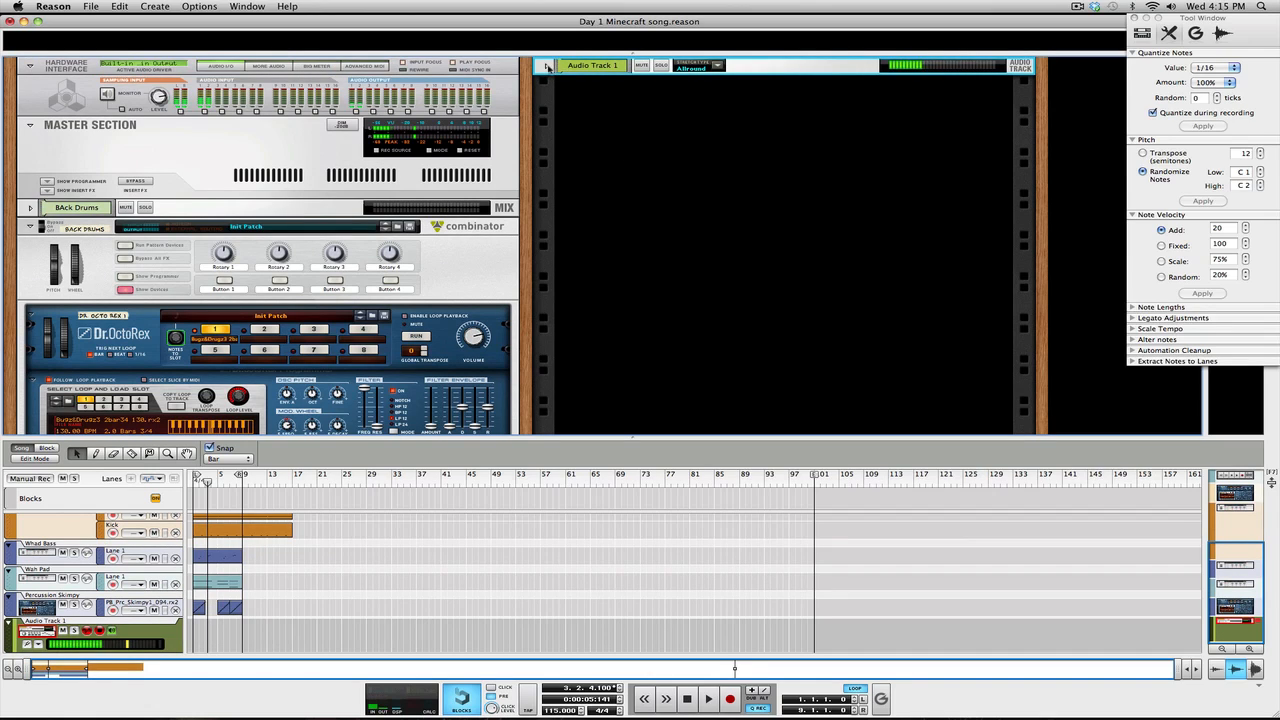
click(547, 66)
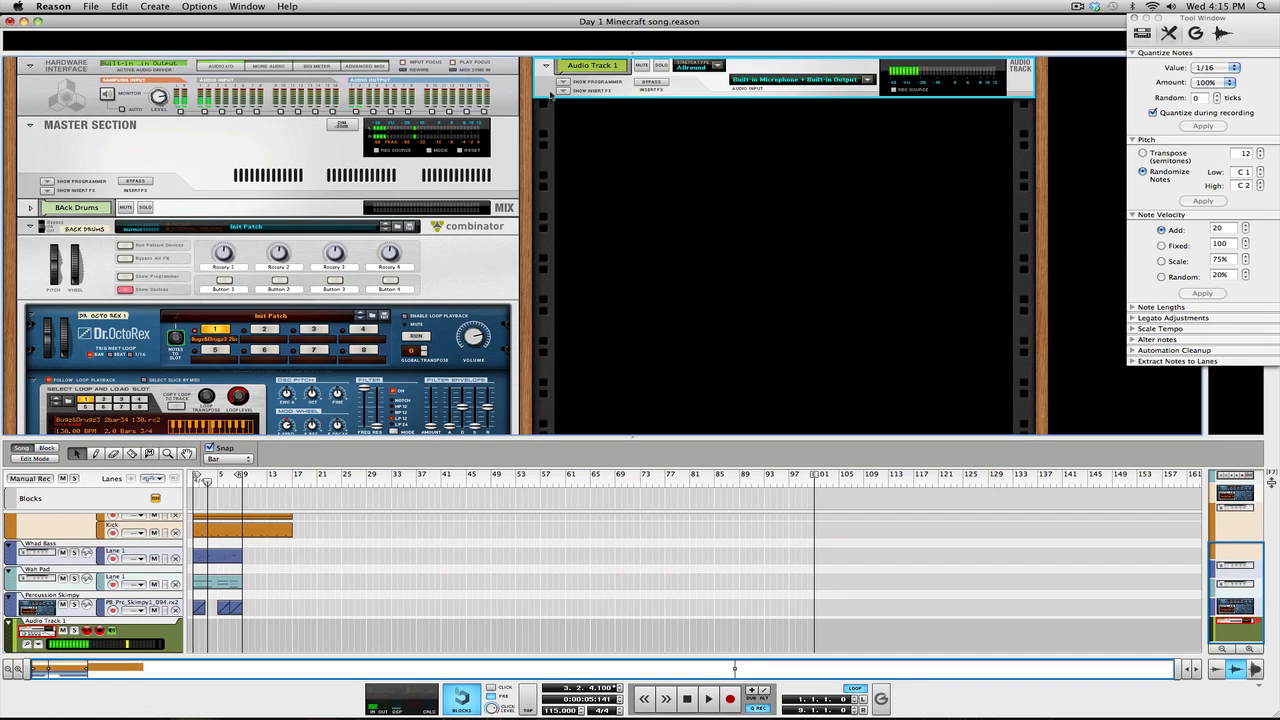
click(563, 91)
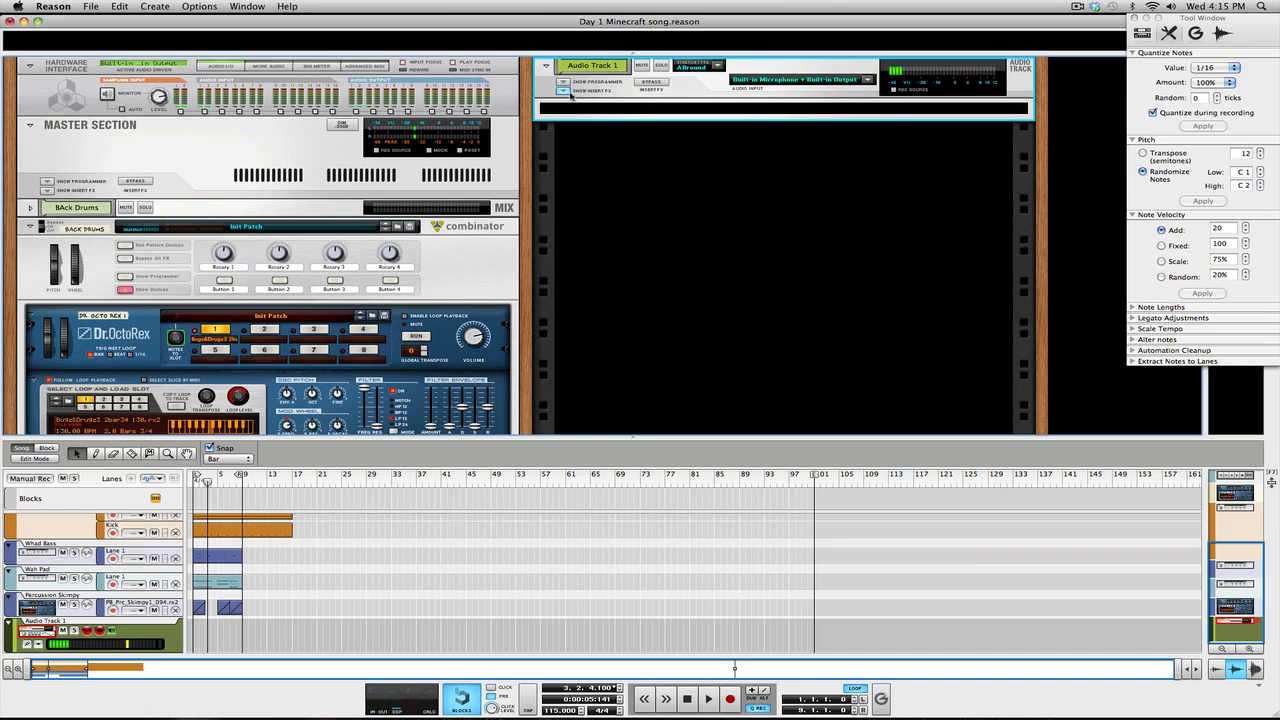
click(566, 91)
Try the stereo option for the new audio track's input and show its insert effects section.
click(784, 81)
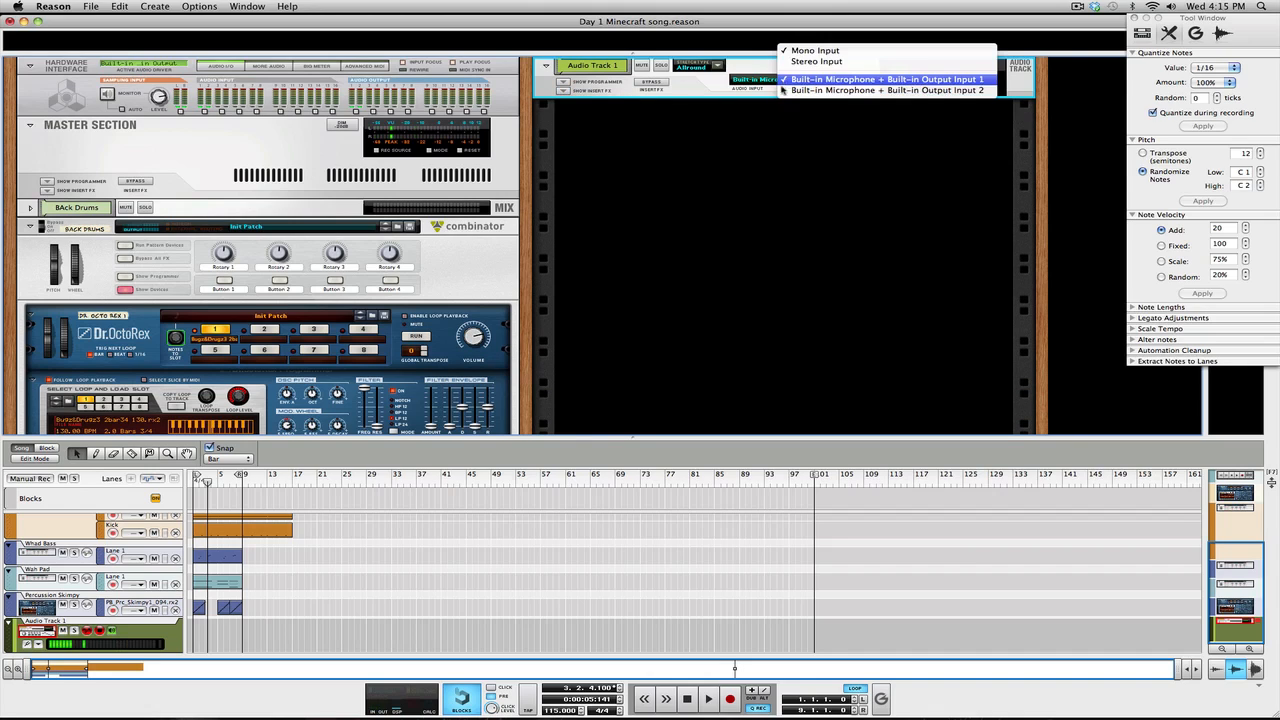
click(830, 62)
click(812, 80)
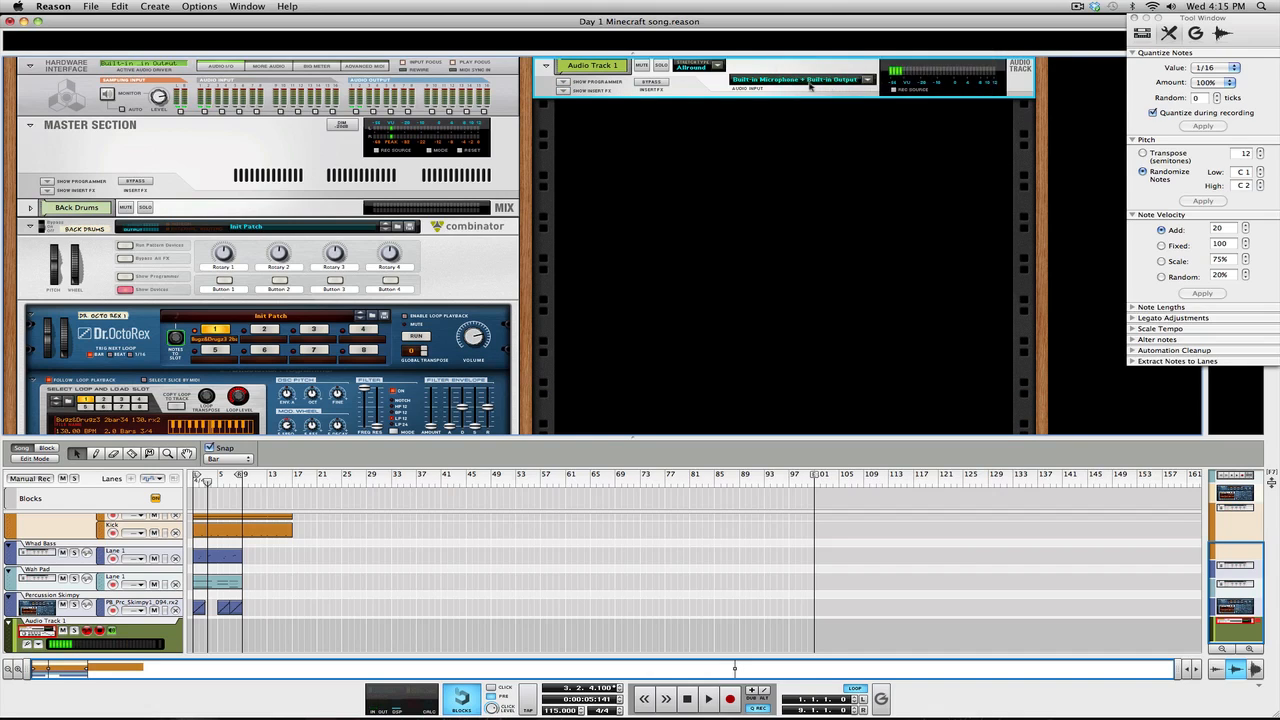
click(795, 80)
click(815, 74)
click(565, 92)
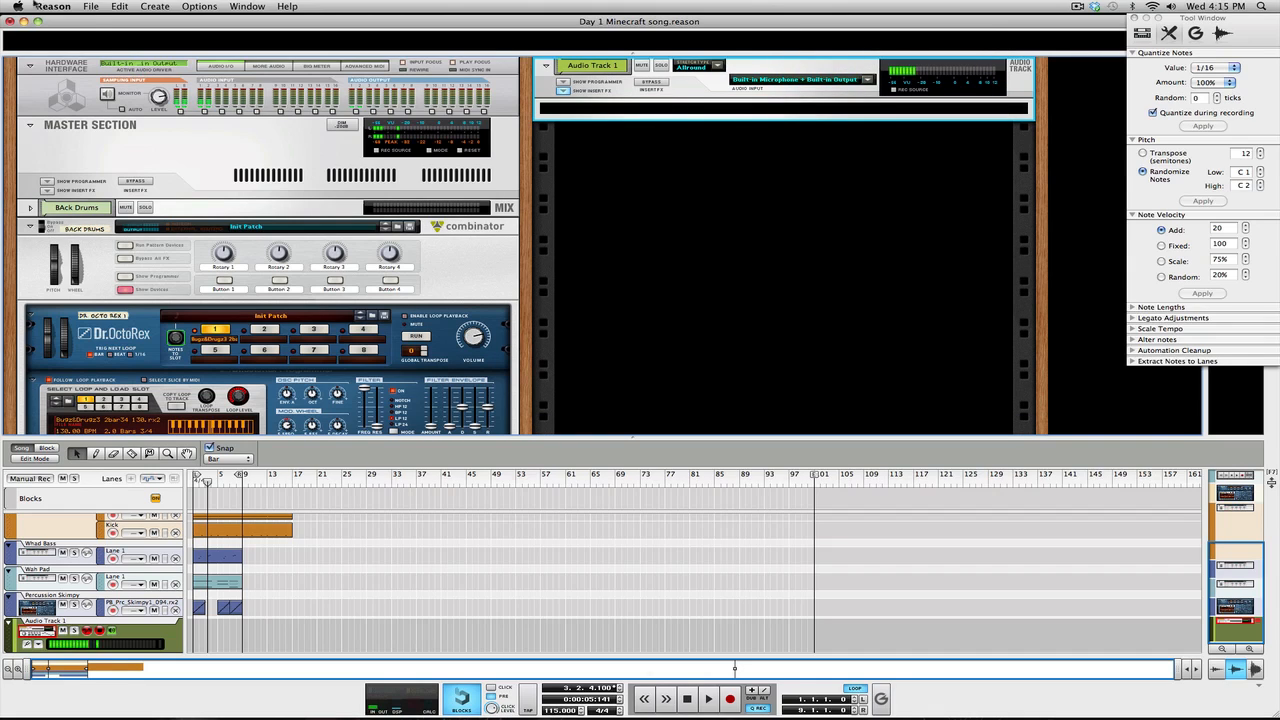
click(90, 6)
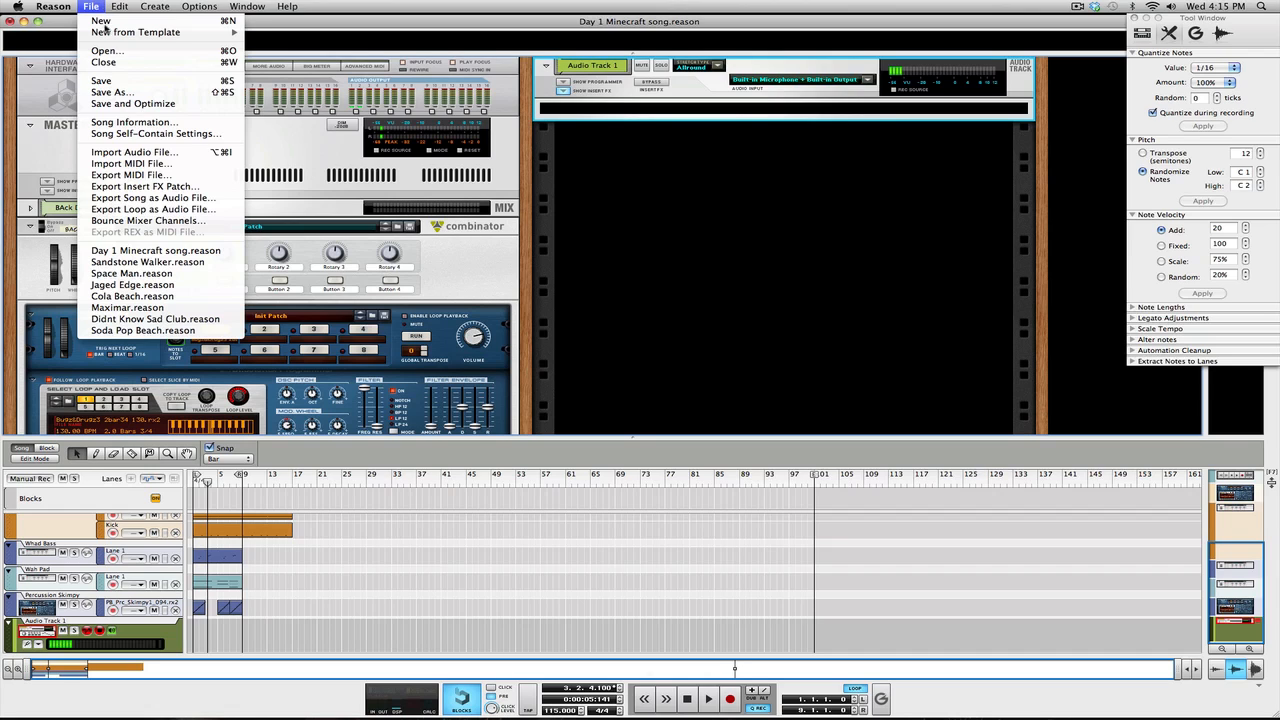
click(133, 152)
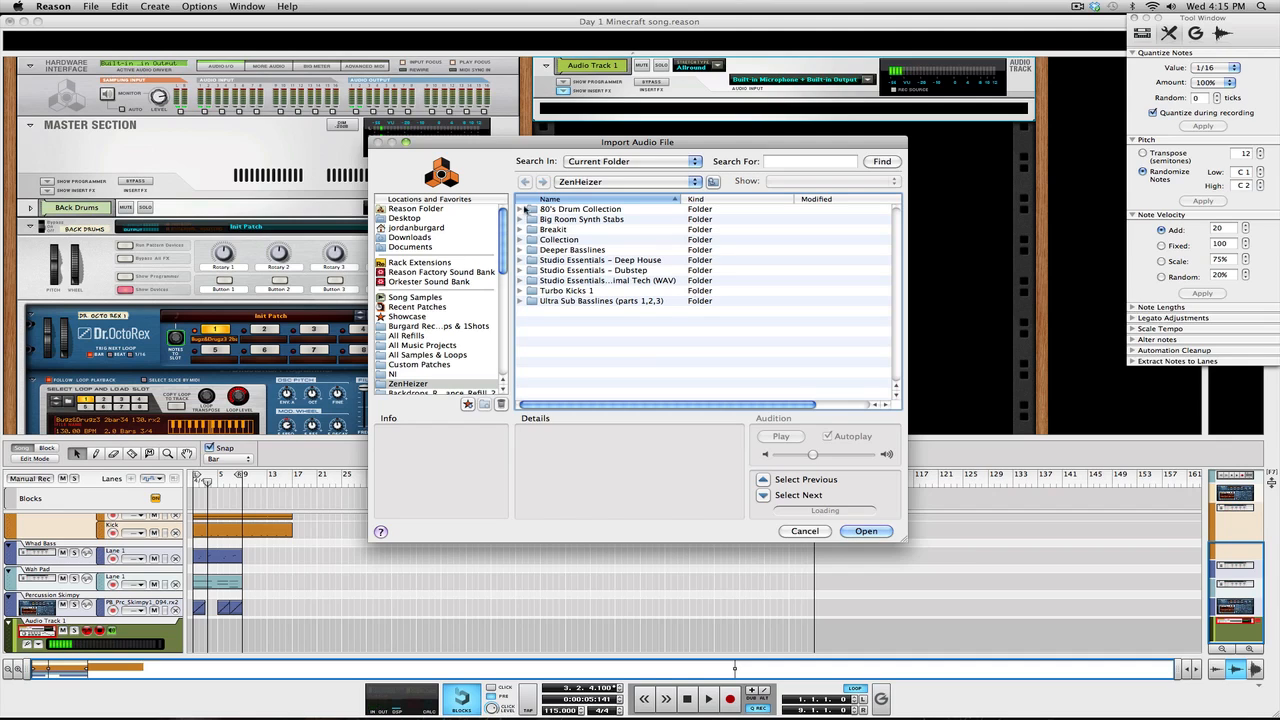
click(802, 533)
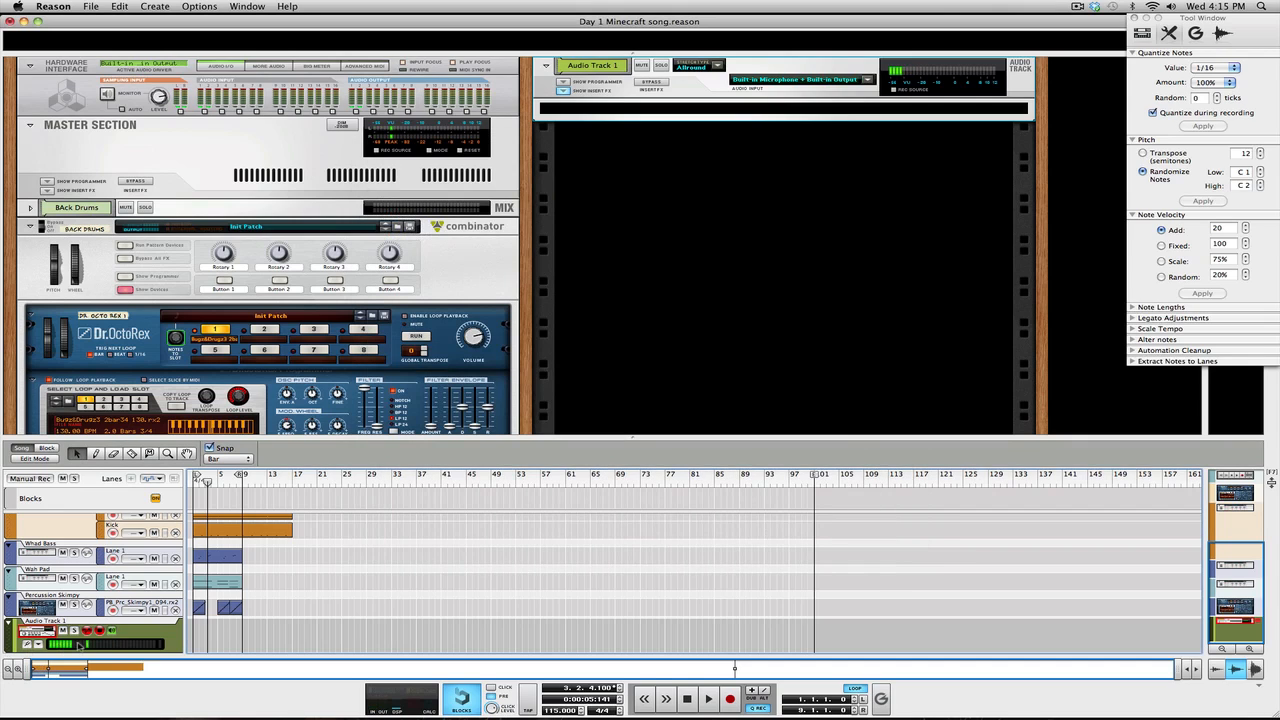
Silence the live microphone signal on Audio Track 1 by turning off its input monitoring, leaving the track unmuted.
click(65, 631)
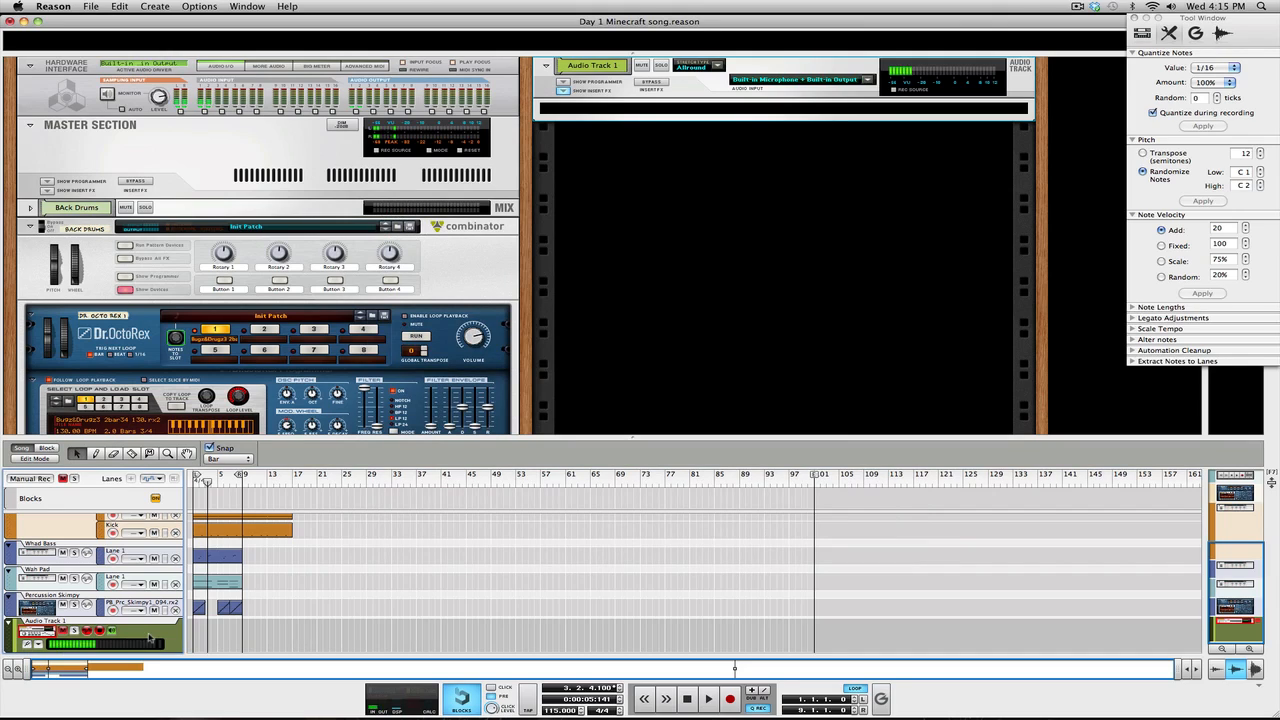
click(62, 632)
Start an audio file import and open the FX-Vox folder under Other Samples in the Reason Factory Sound Bank.
click(90, 6)
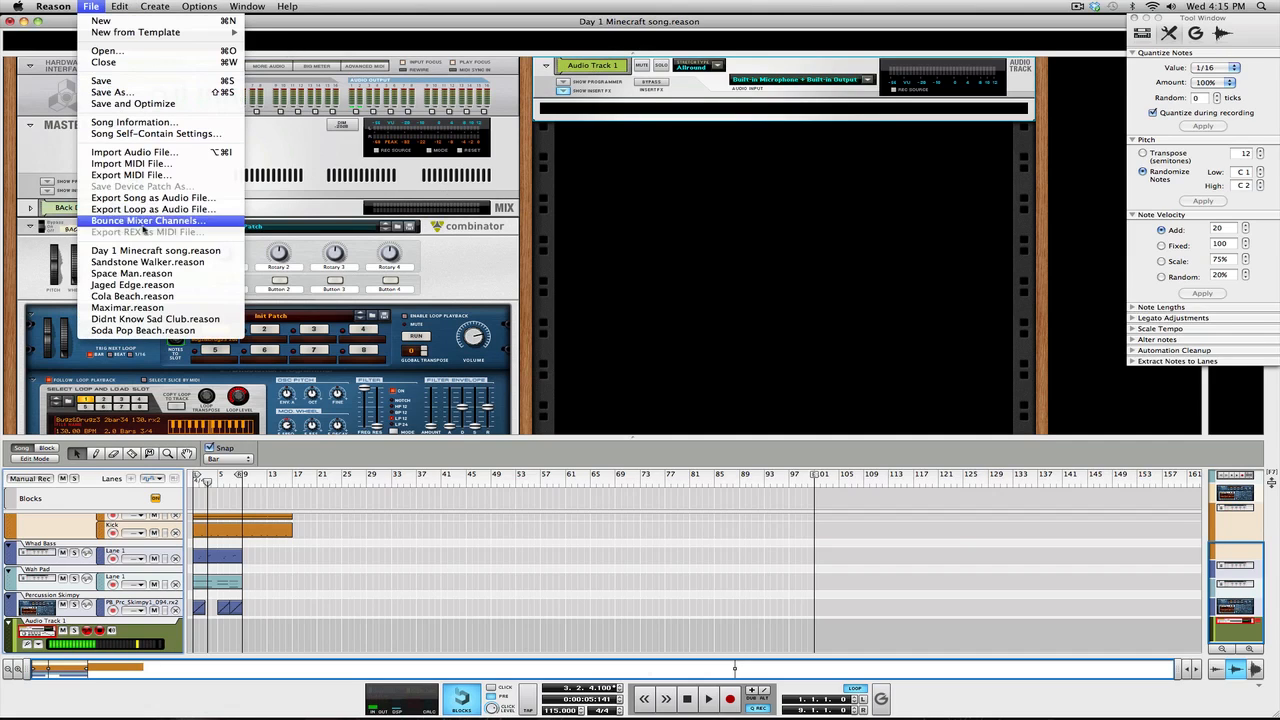
click(199, 154)
click(414, 272)
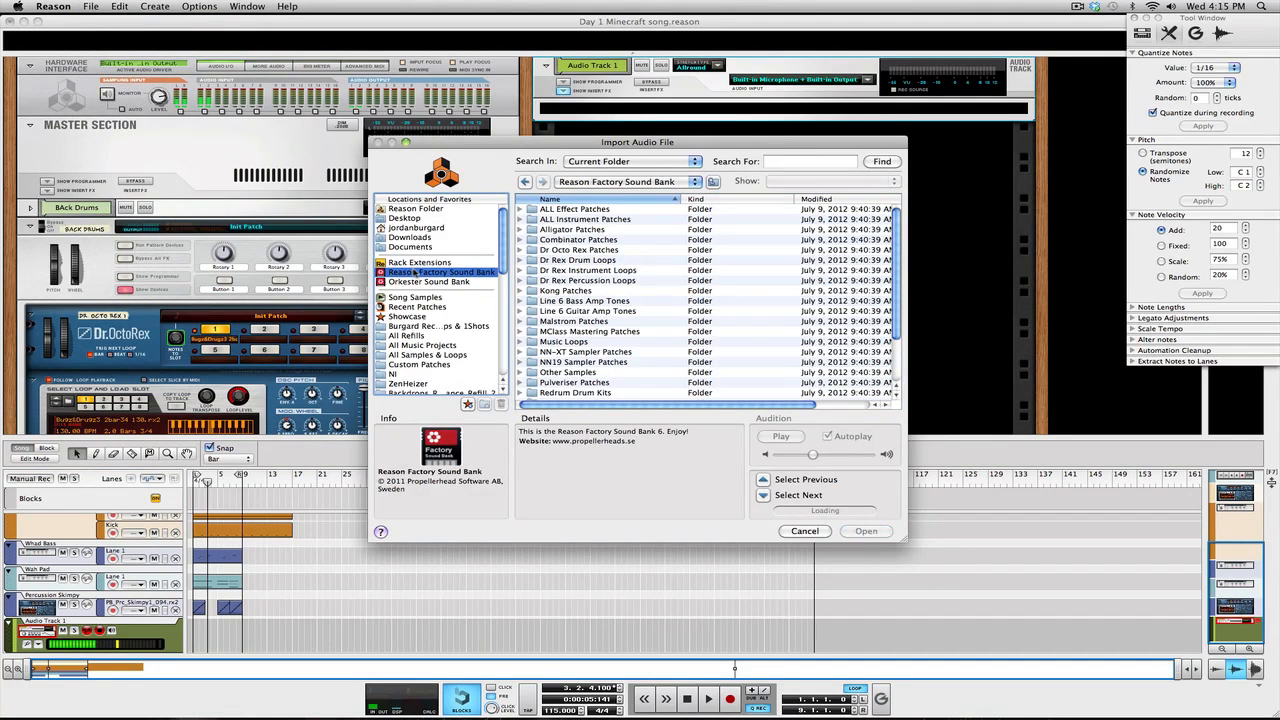
scroll(674, 323, down, 2)
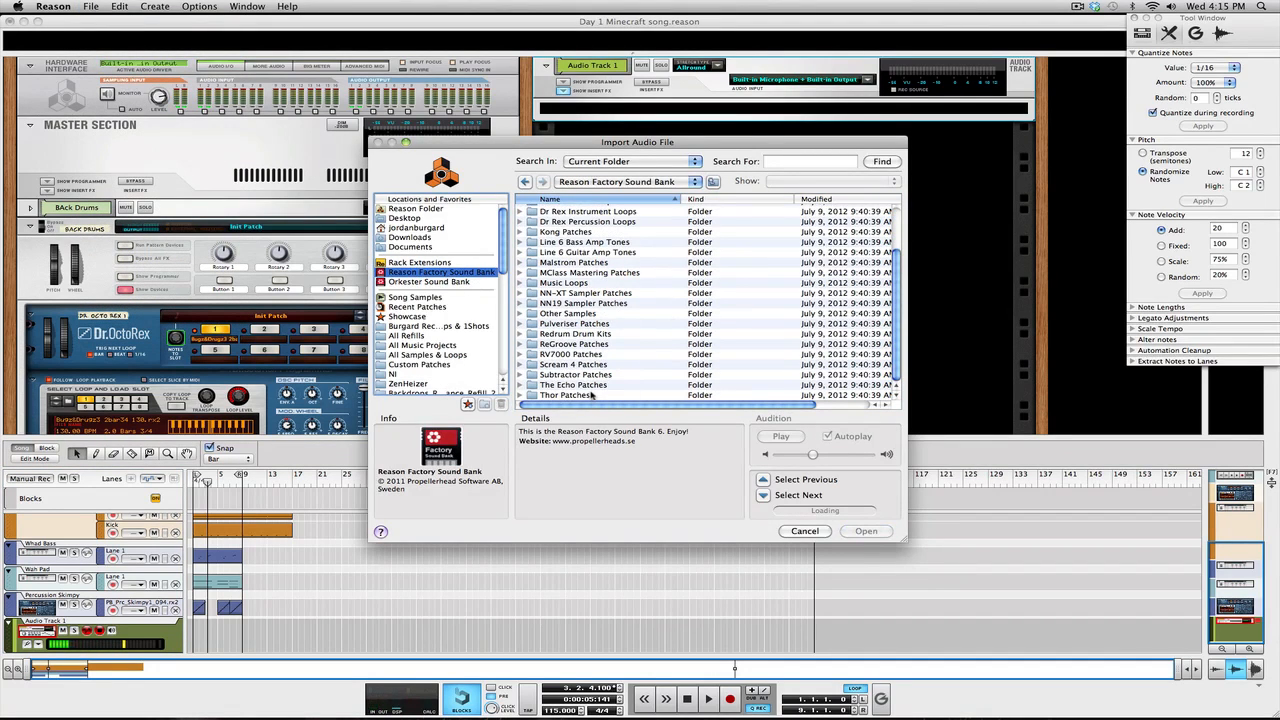
click(423, 282)
click(423, 273)
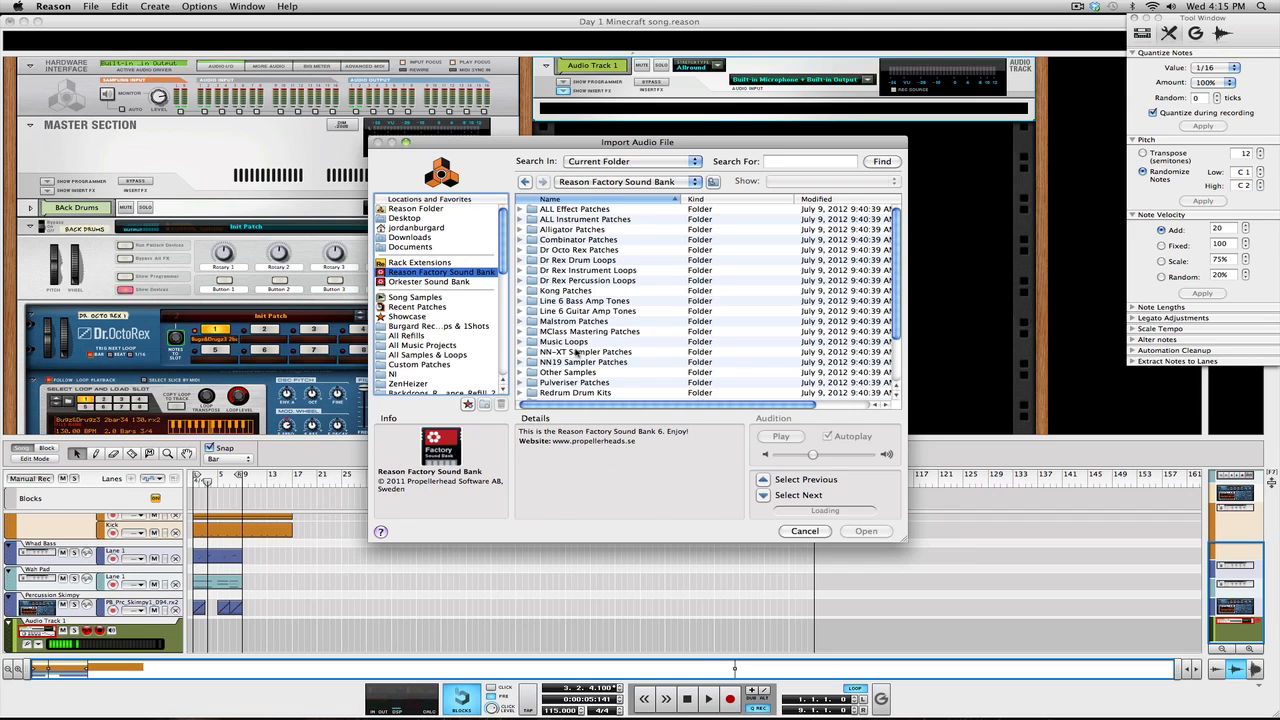
scroll(529, 343, down, 2)
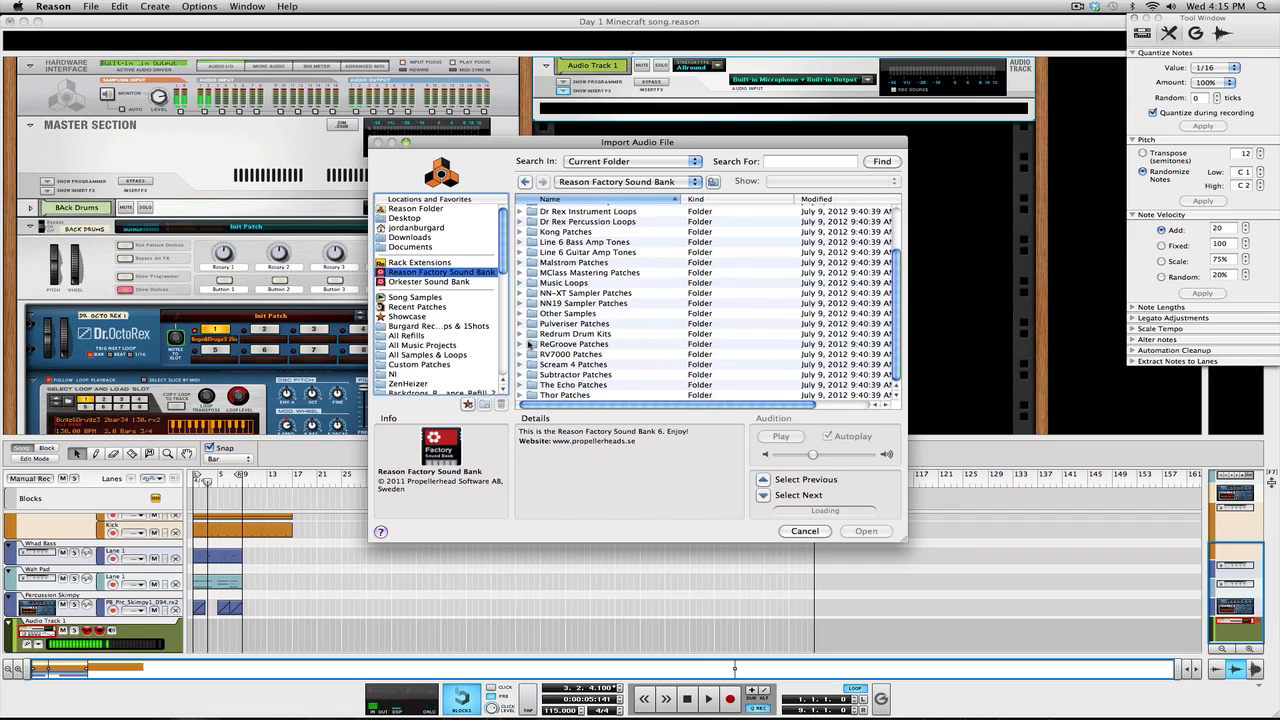
click(521, 314)
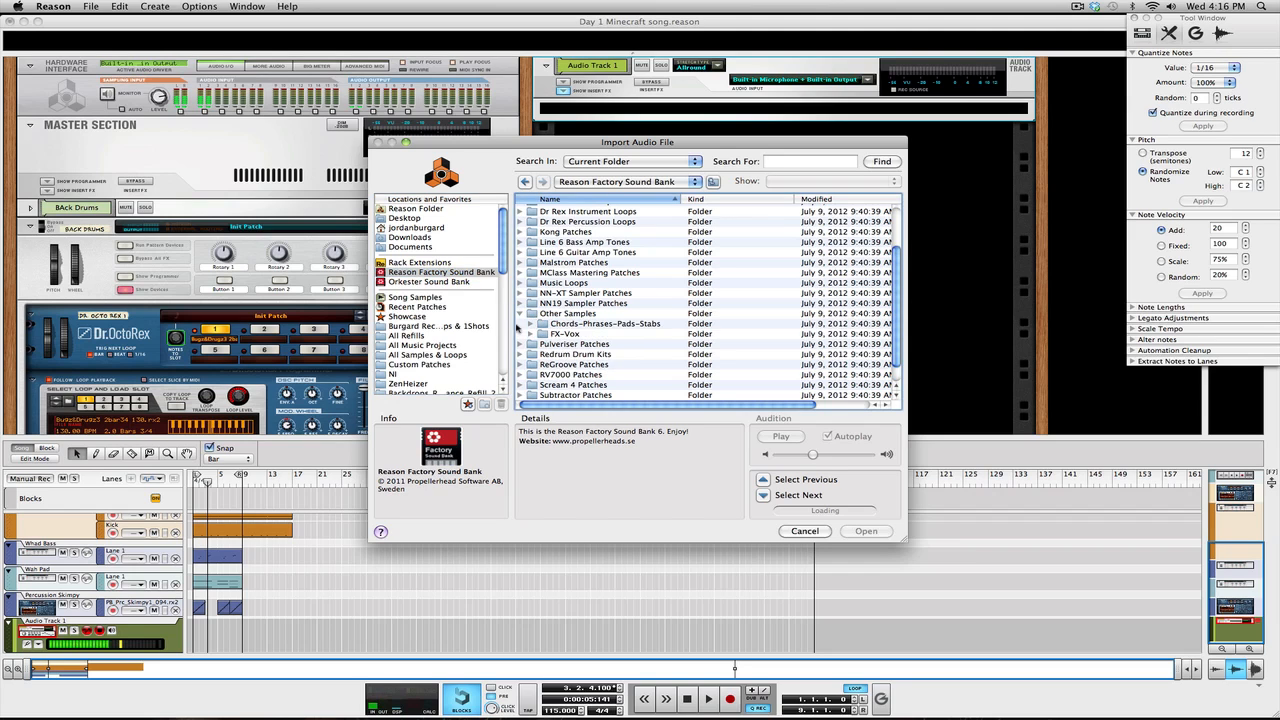
click(528, 334)
click(529, 334)
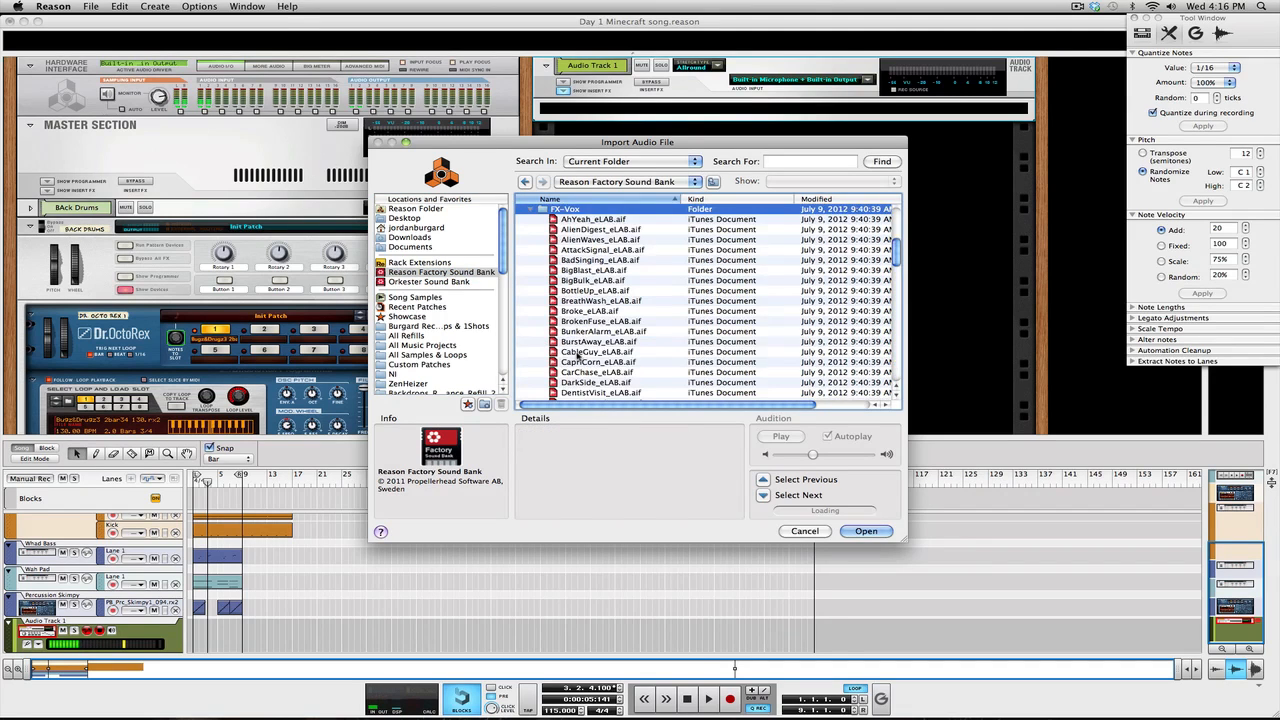
Audition FX-Vox samples including CarChase_eLAB.aif, AlienWaves_eLAB.aif, AhYeah_eLAB.aif and CableGuy_eLAB.aif.
click(580, 352)
click(603, 372)
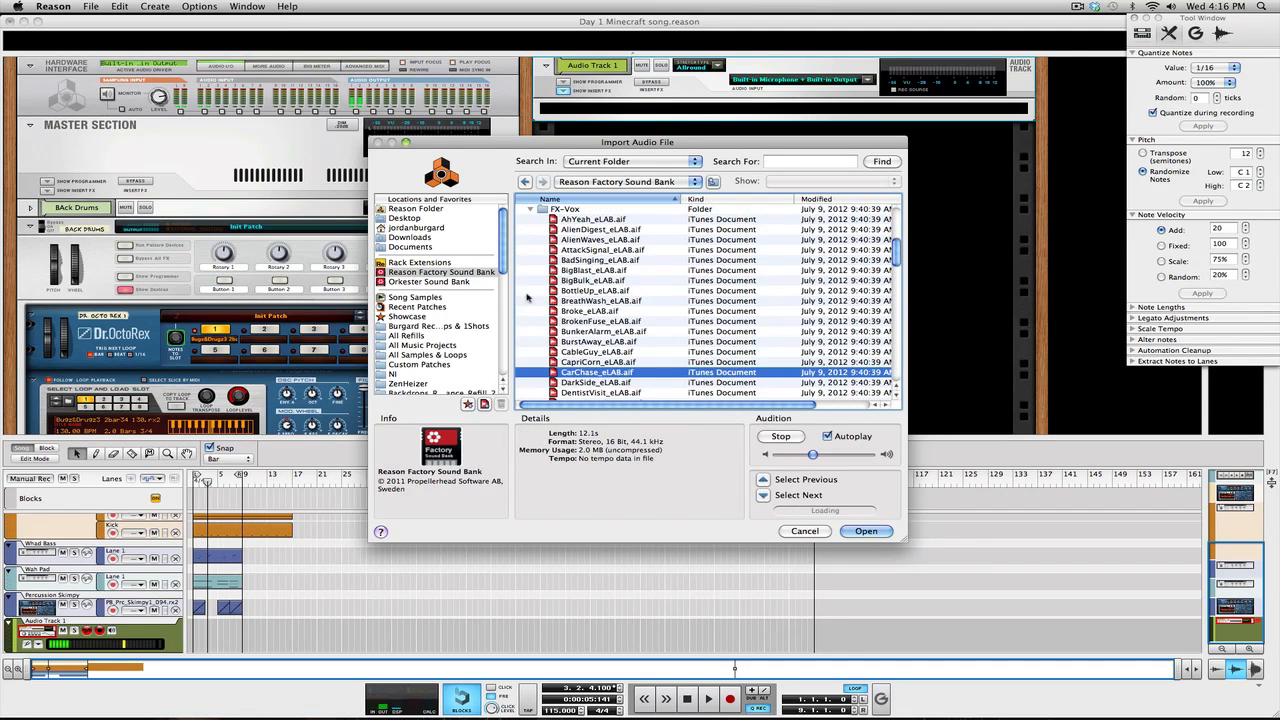
click(600, 262)
click(605, 240)
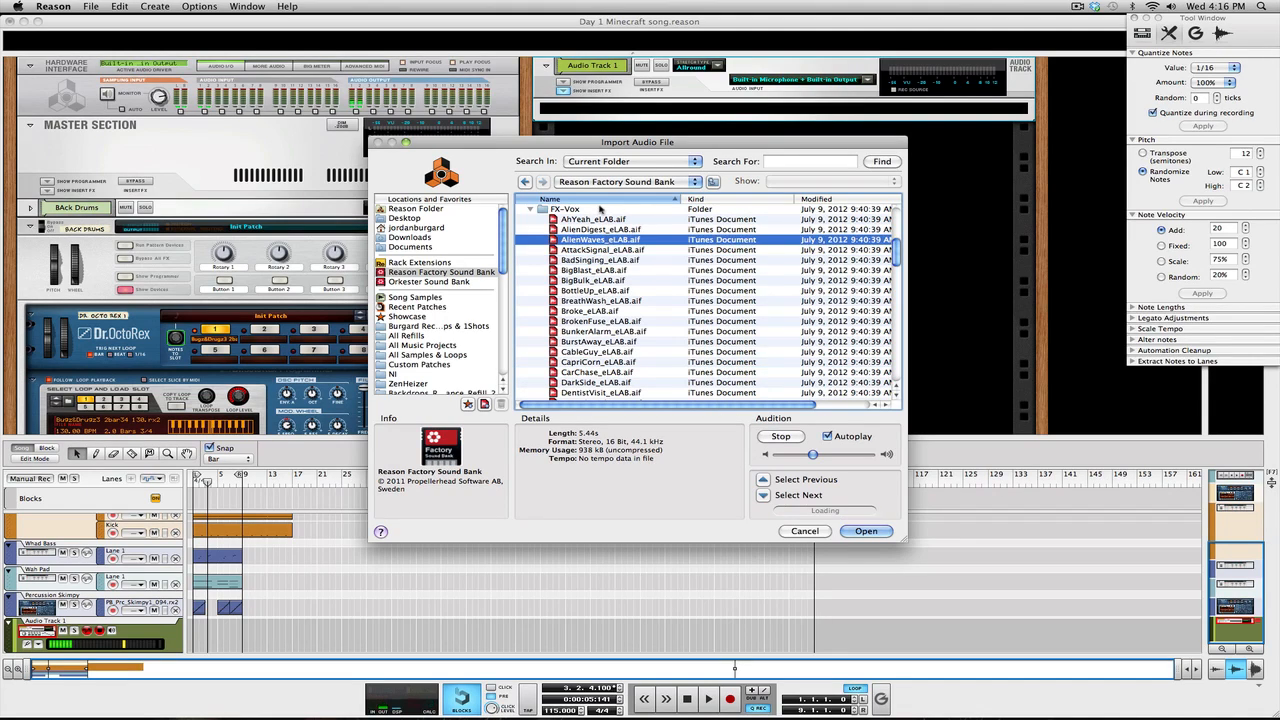
click(598, 219)
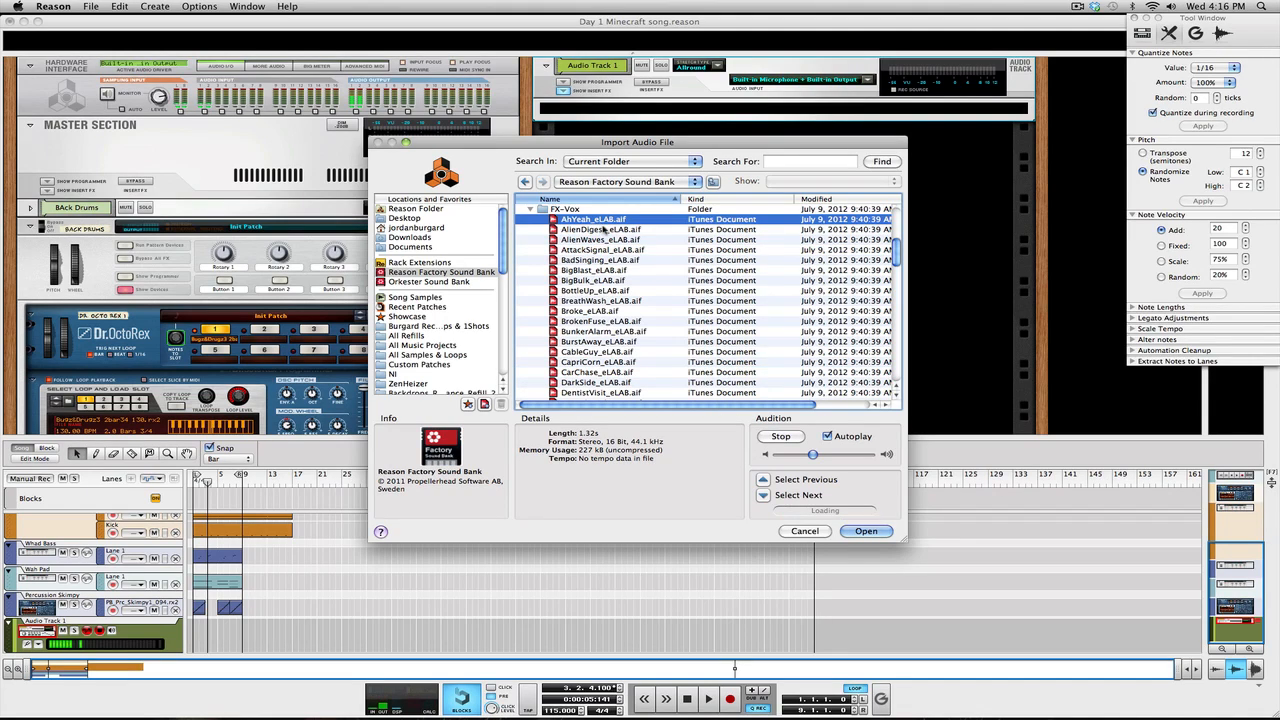
click(612, 360)
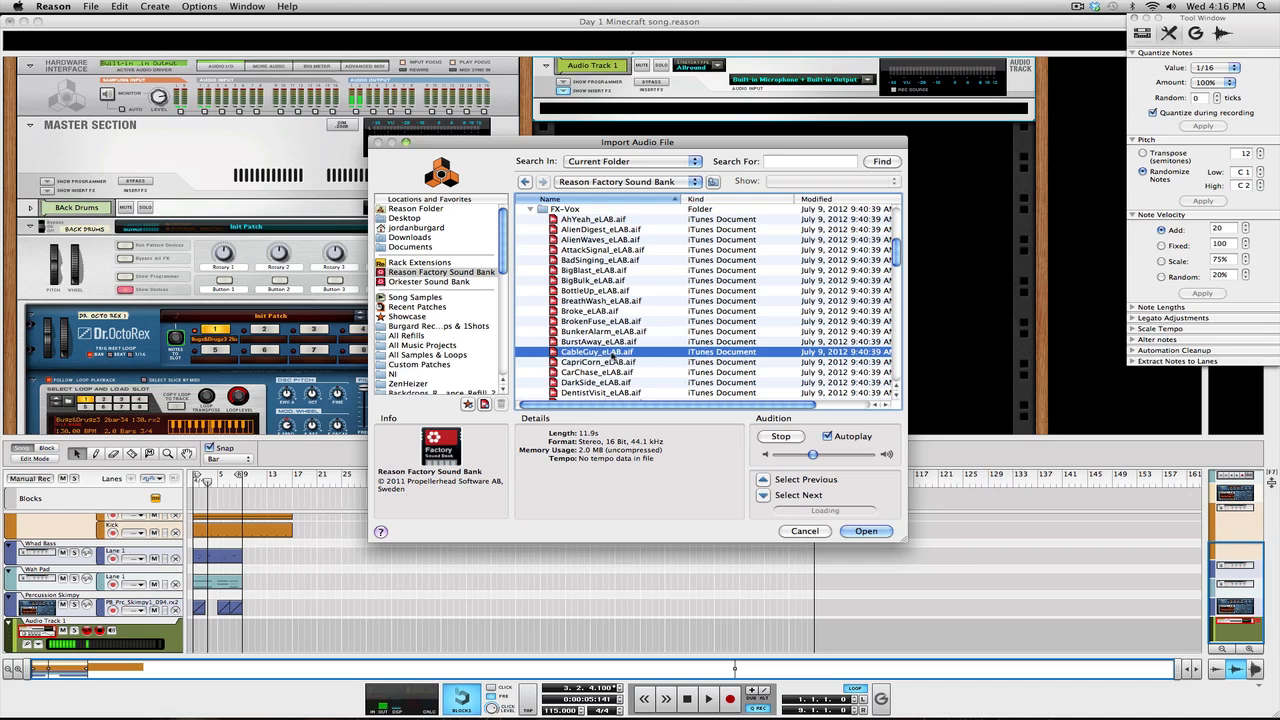
click(616, 373)
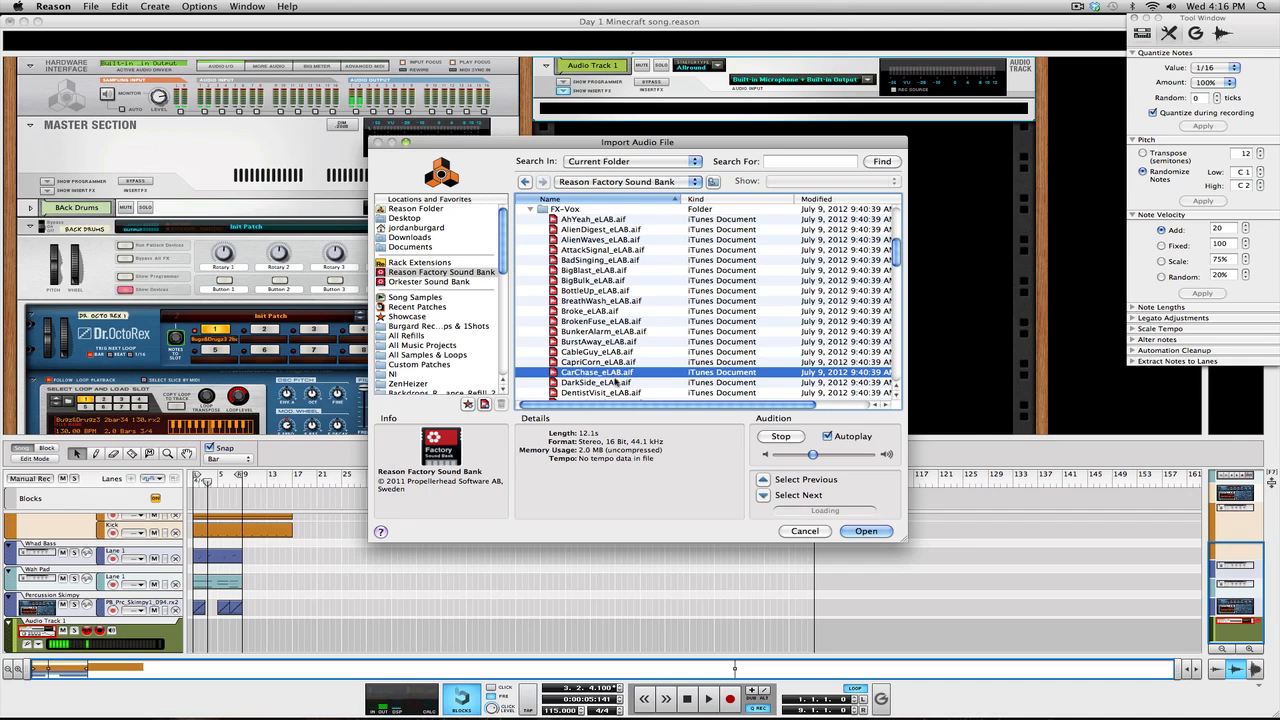
Audition the FX-Vox samples from DarkSide_eLAB.aif through Flies_eLAB.aif, including DentistVisit, Dumb and Enlightment.
click(617, 383)
scroll(623, 377, down, 3)
click(592, 316)
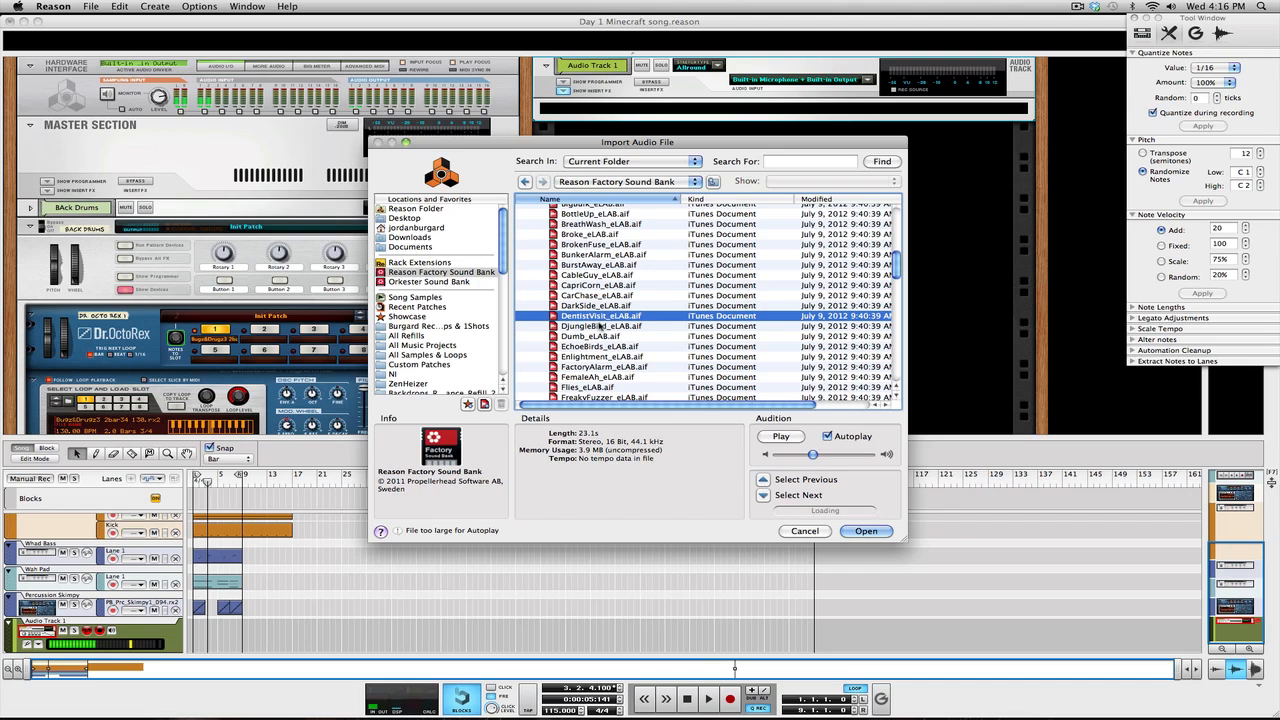
click(600, 326)
click(610, 337)
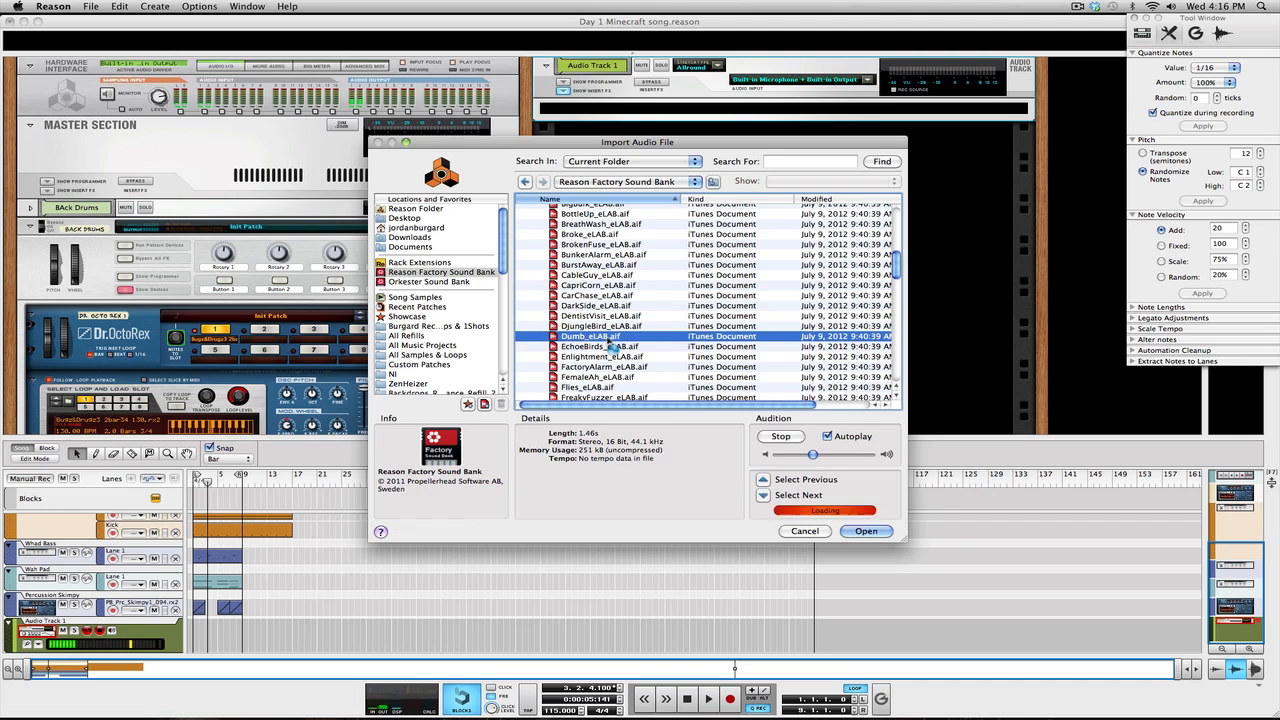
key(Down)
key(Down)
key(Down)
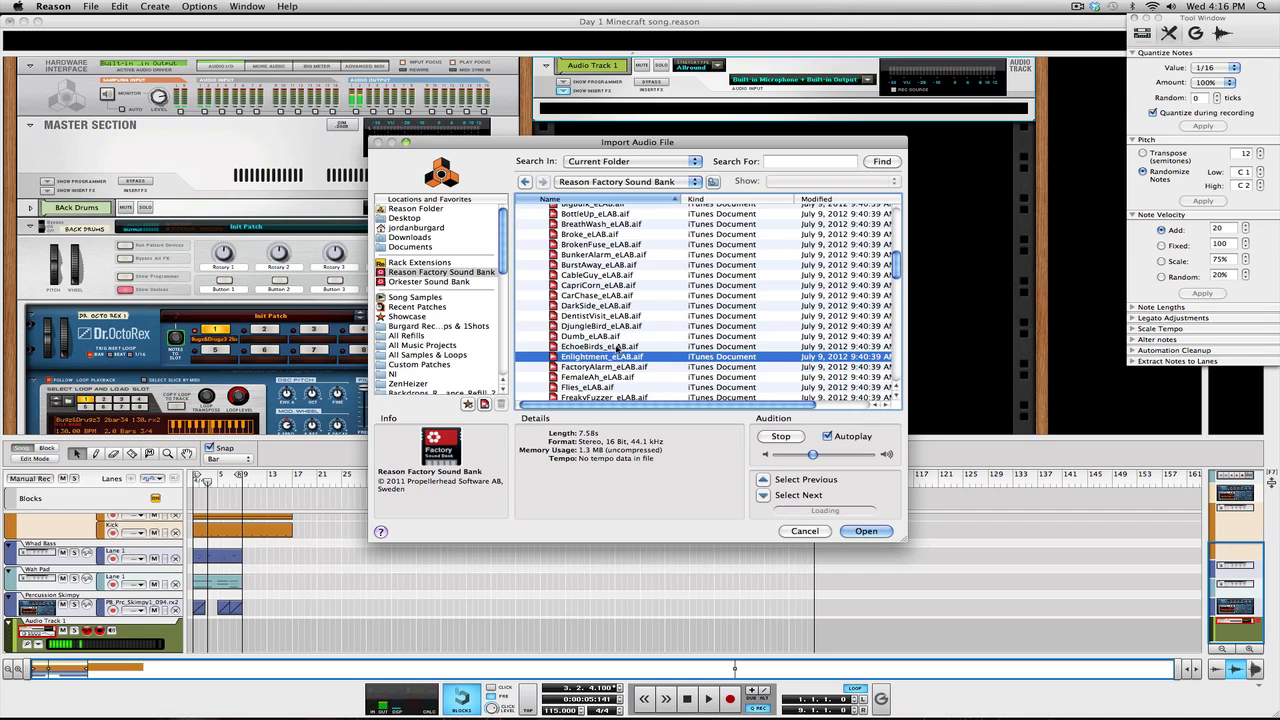
key(Down)
key(Down)
key(Down)
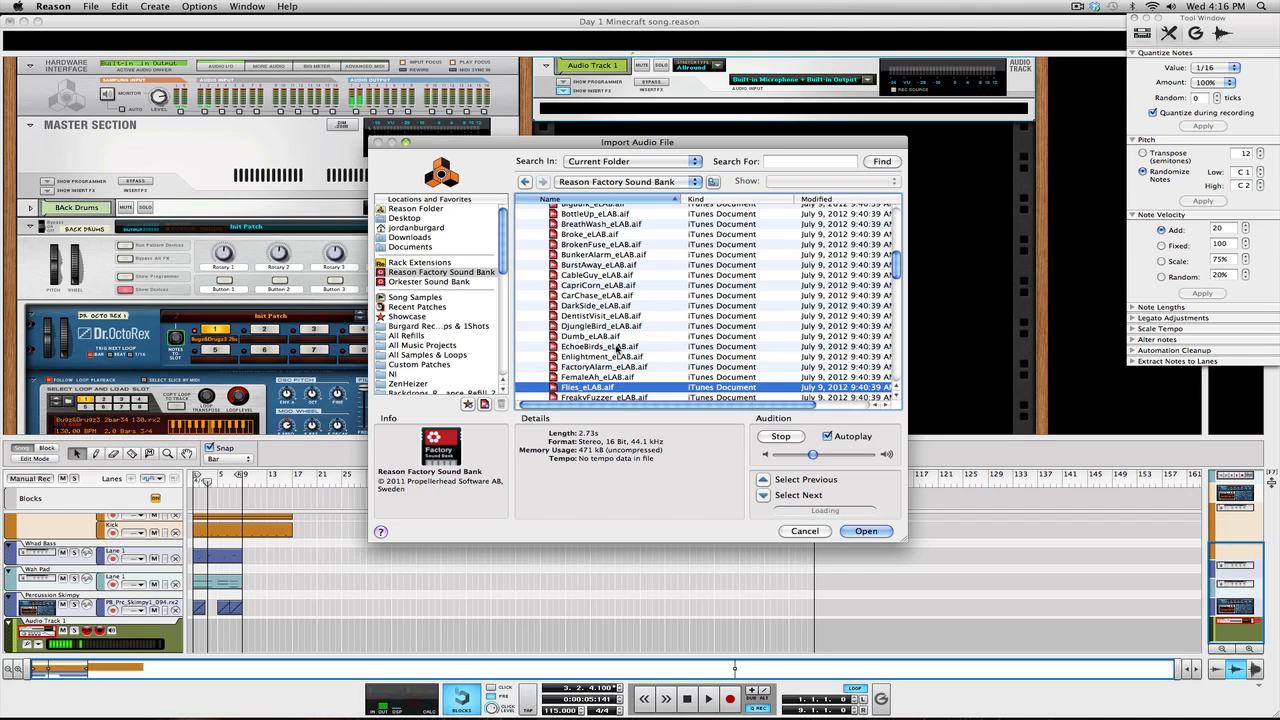
Continue auditioning FX-Vox samples past Flies_eLAB.aif, including GrooveCrack1, GrooveCrack2, Louder and ManipulatedVoice.
key(Down)
key(Down)
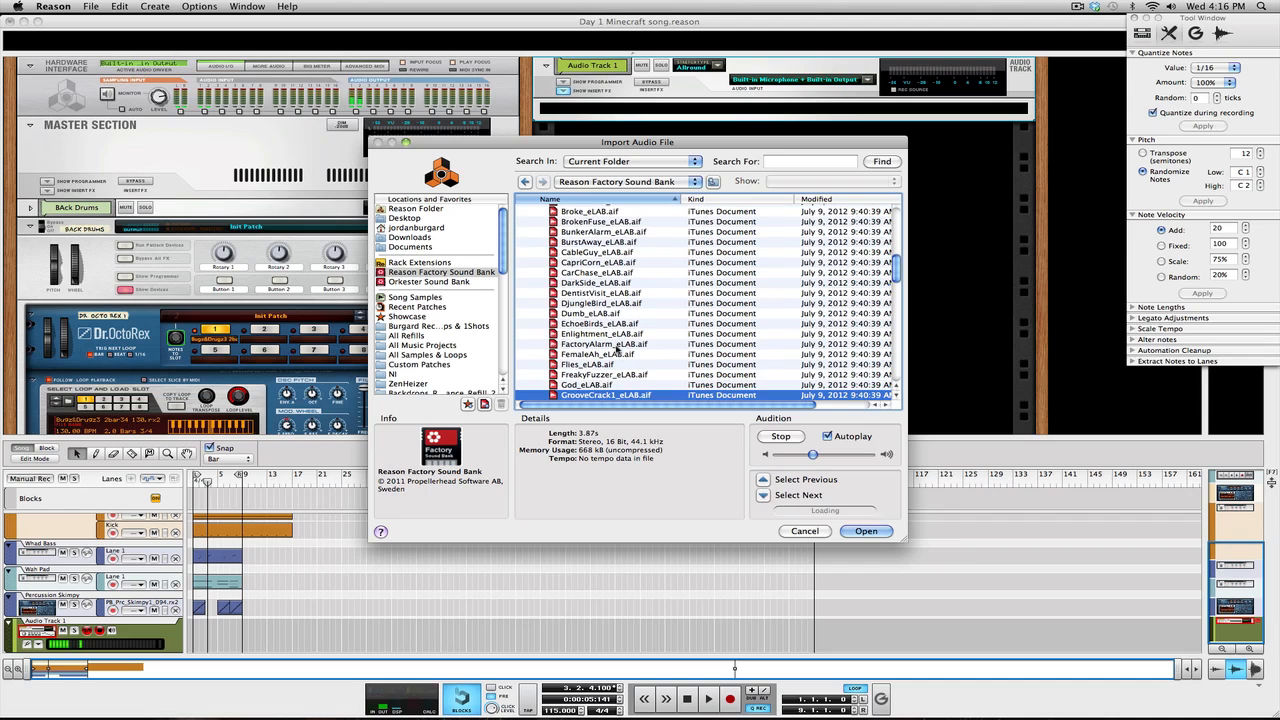
key(Down)
key(Down)
key(Down)
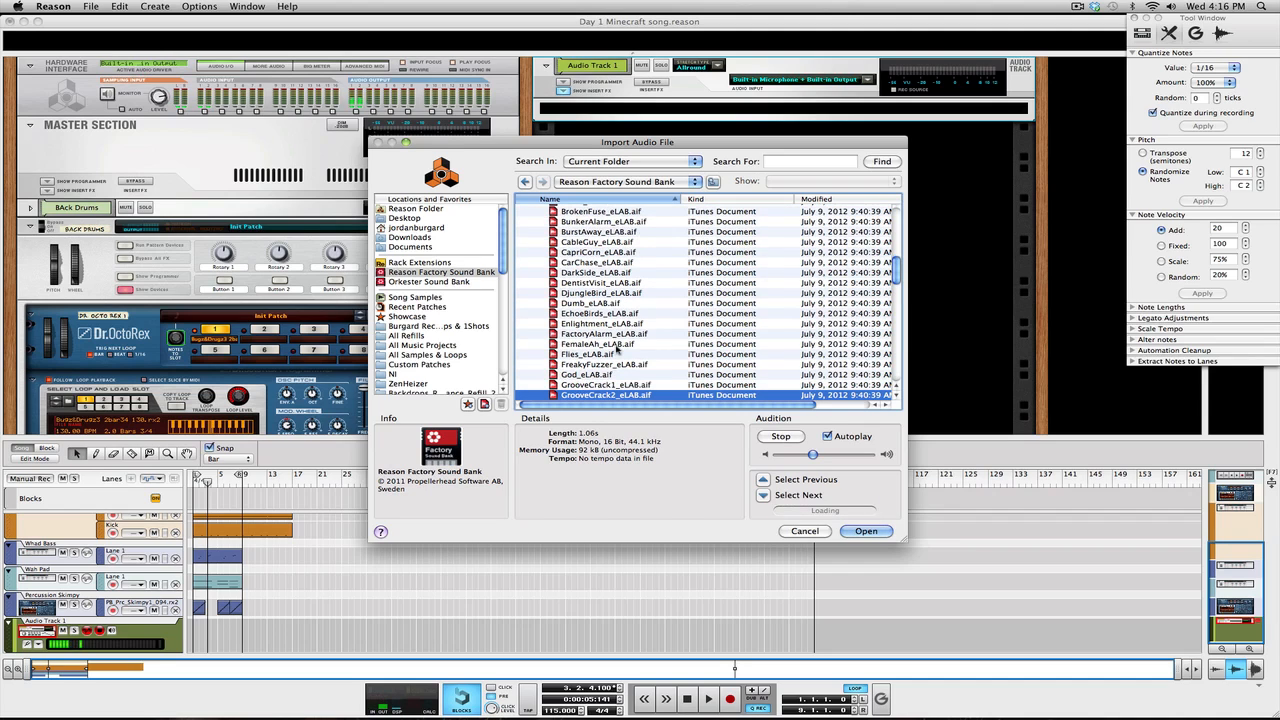
key(Down)
key(Down)
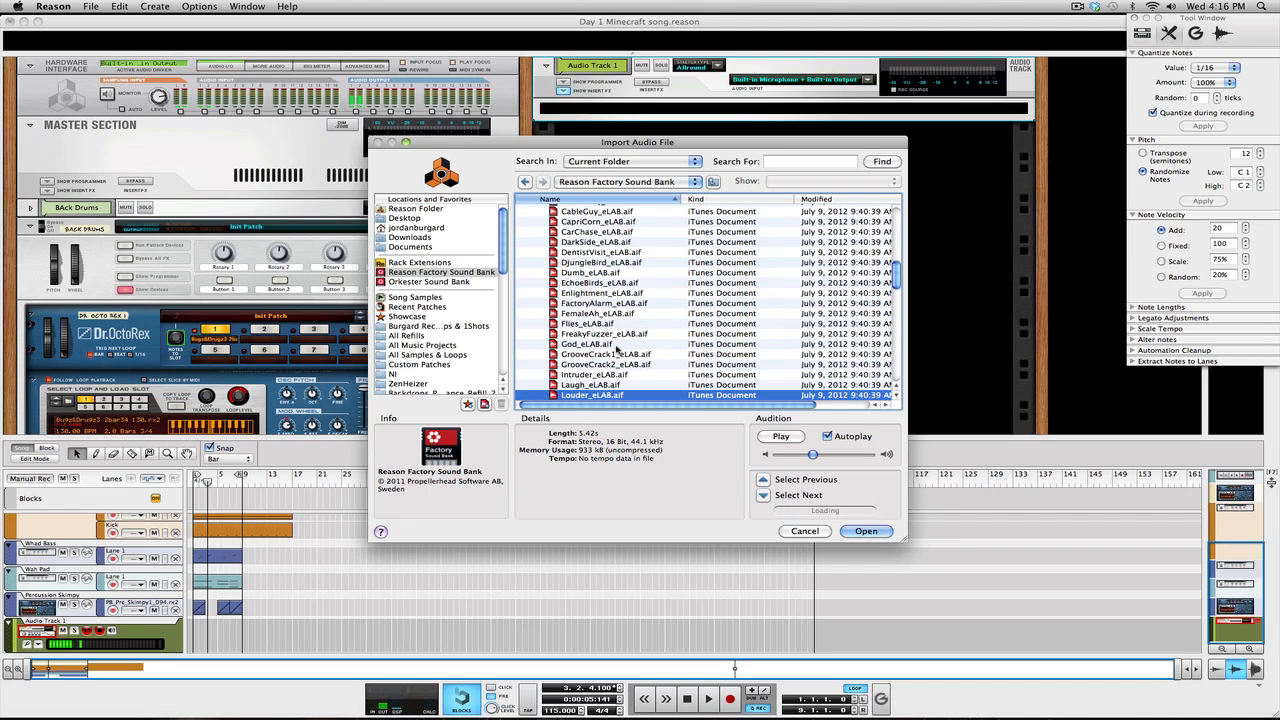
key(Down)
key(Down)
key(Down)
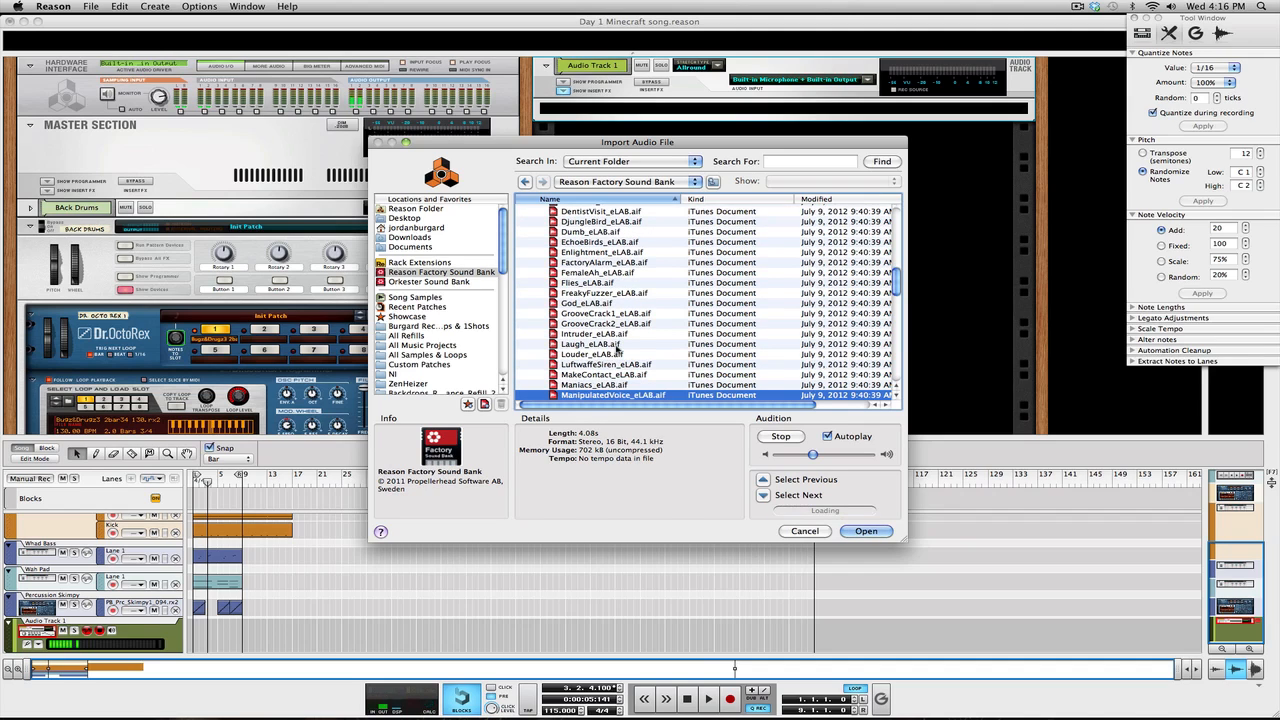
Choose Match_eLAB.aif from the FX-Vox samples and import it onto Audio Track 1.
key(Down)
key(Down)
key(Down)
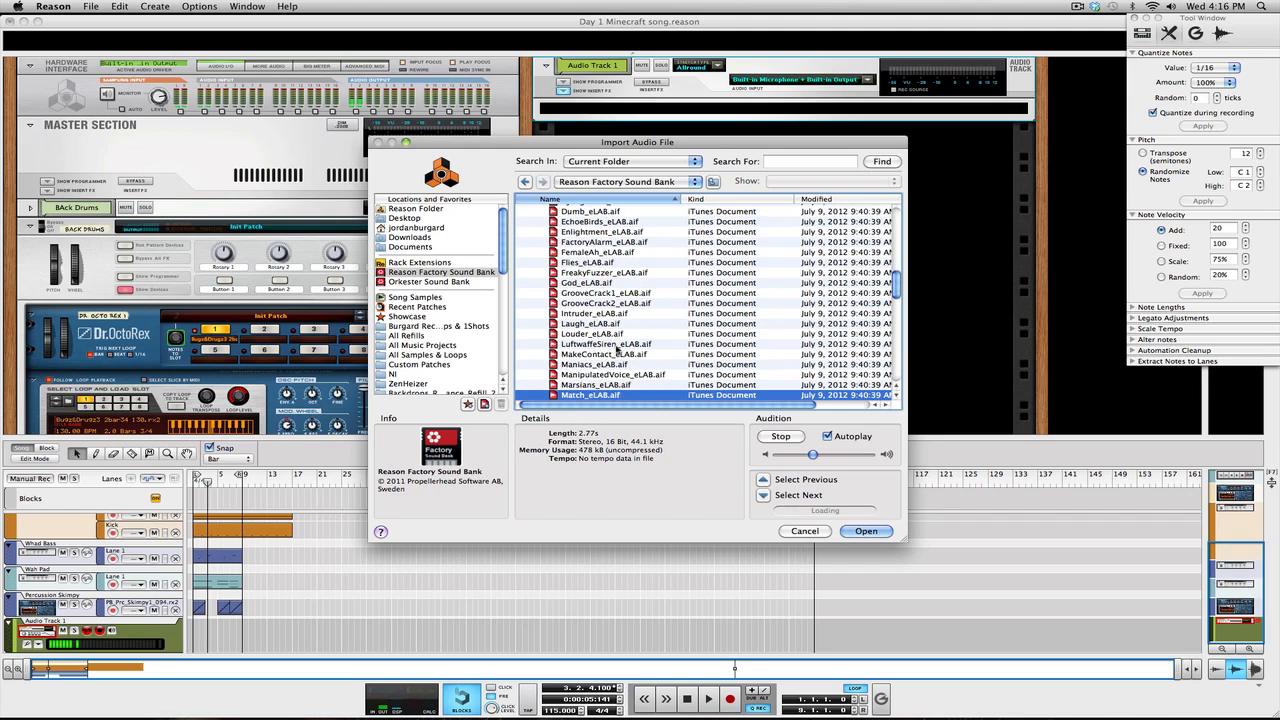
key(Up)
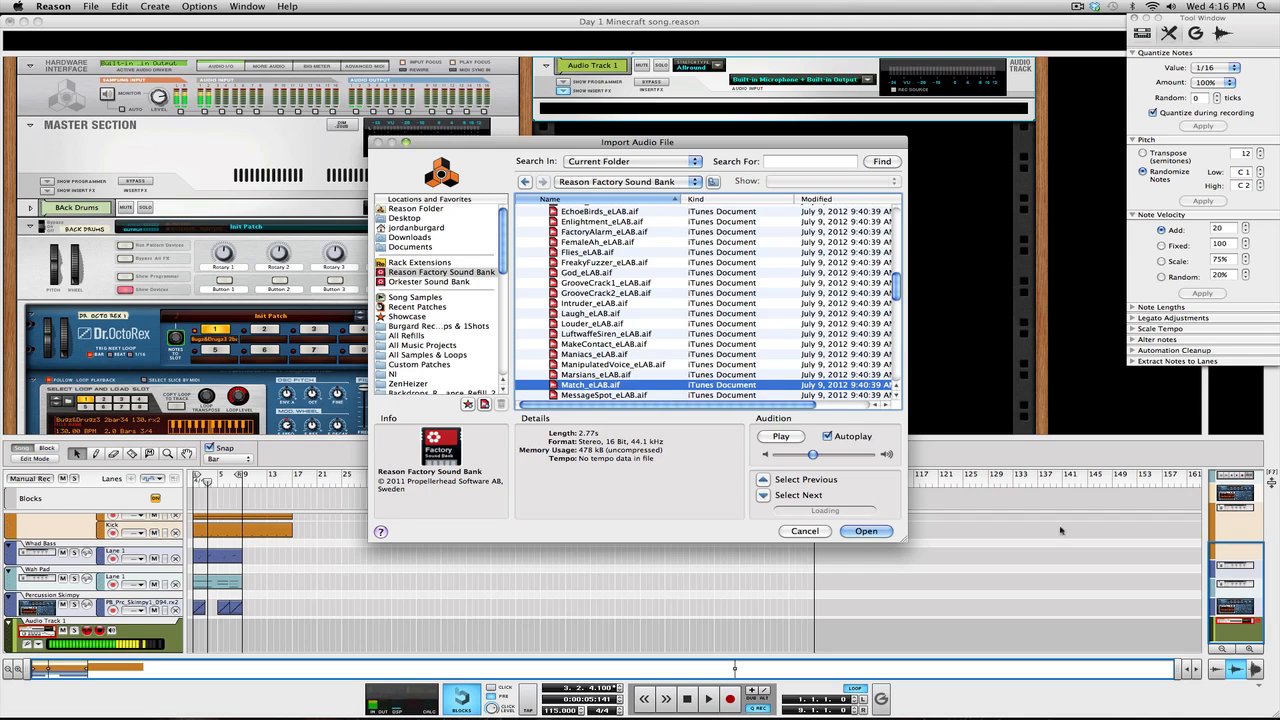
click(880, 531)
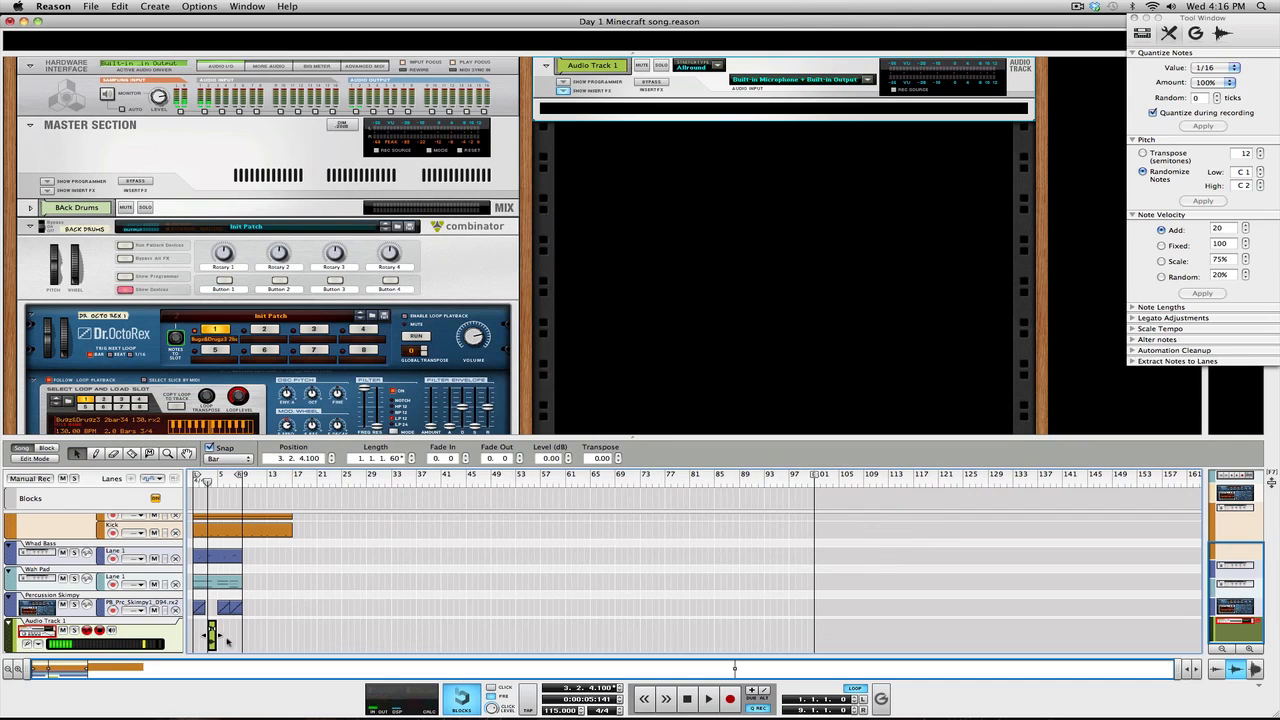
Show the mixer, lower the level of Audio Track 1 slightly and rename the channel Fx.
key(F5)
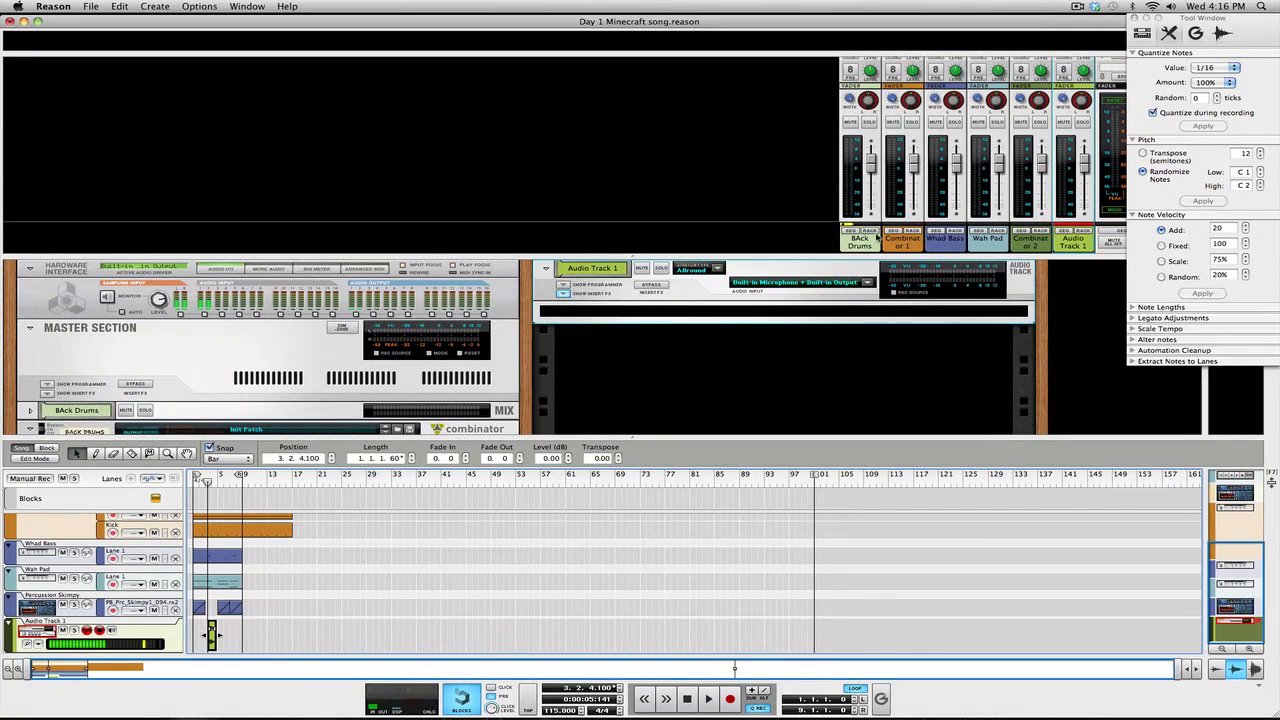
drag(1084, 167, 1084, 184)
double_click(1073, 242)
text(Fx)
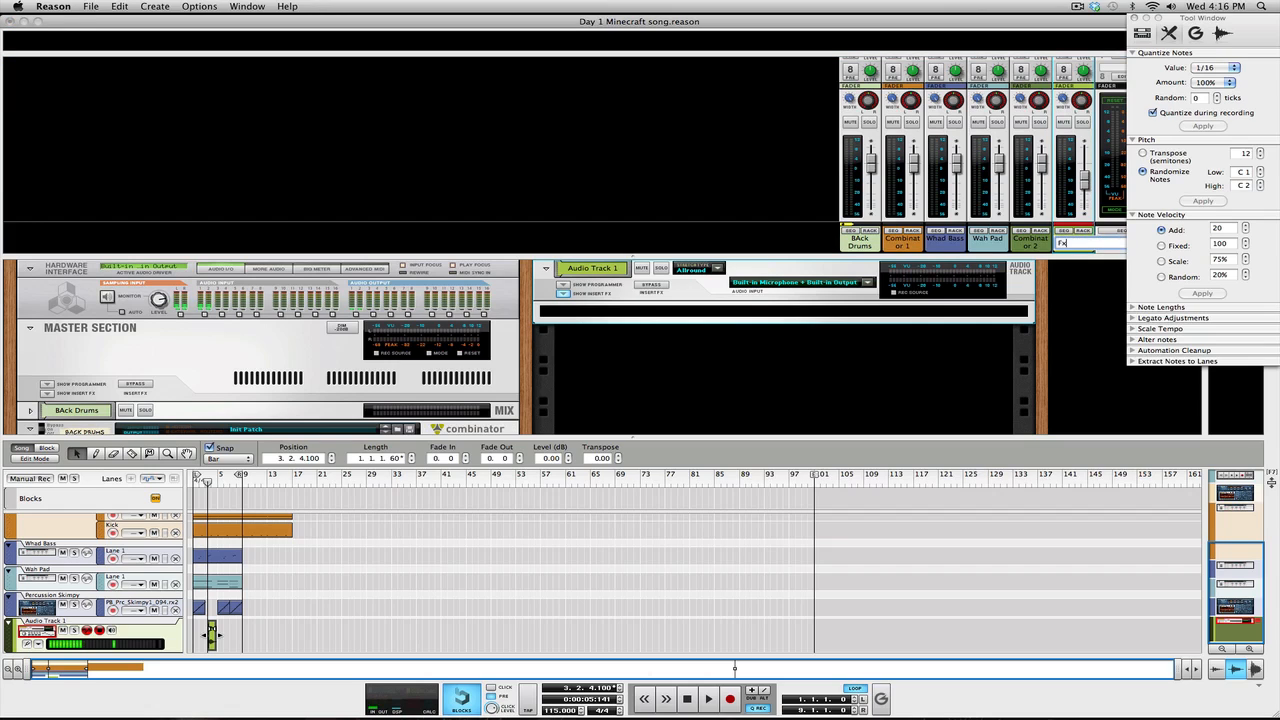
key(Return)
Add The Echo as an insert effect on the Fx track and play the song to hear it.
right_click(630, 317)
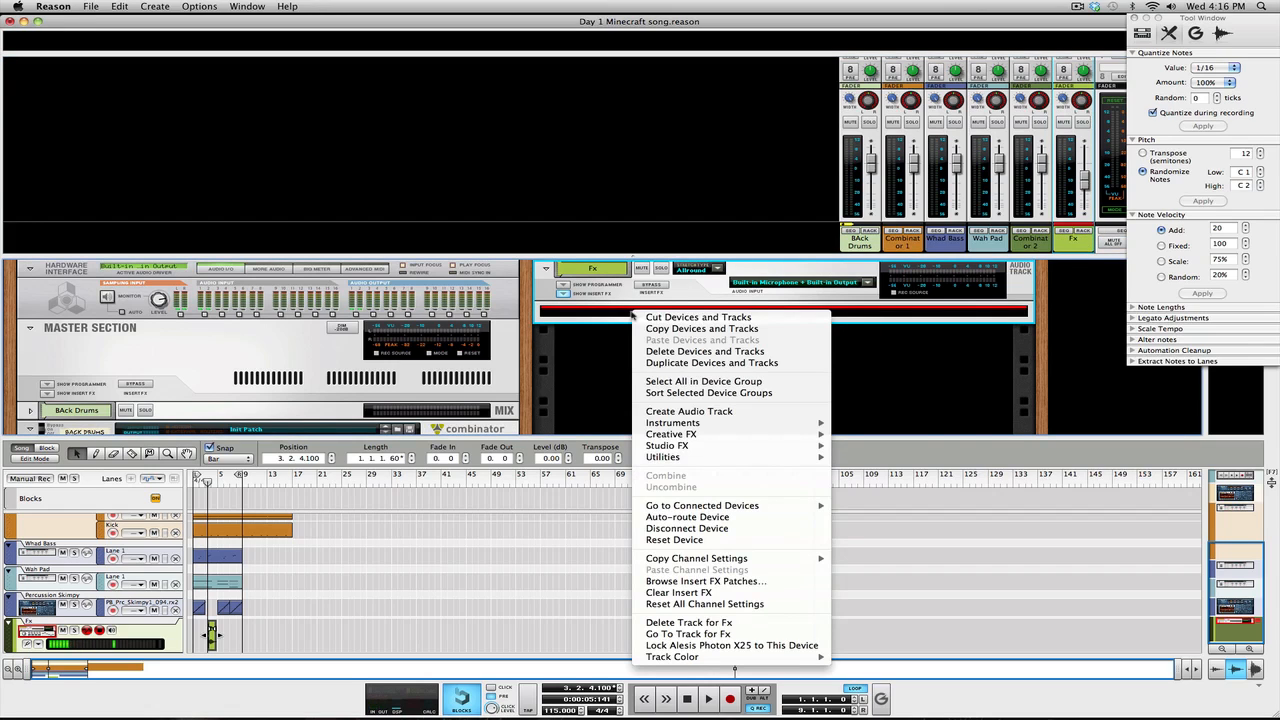
mouse_move(782, 437)
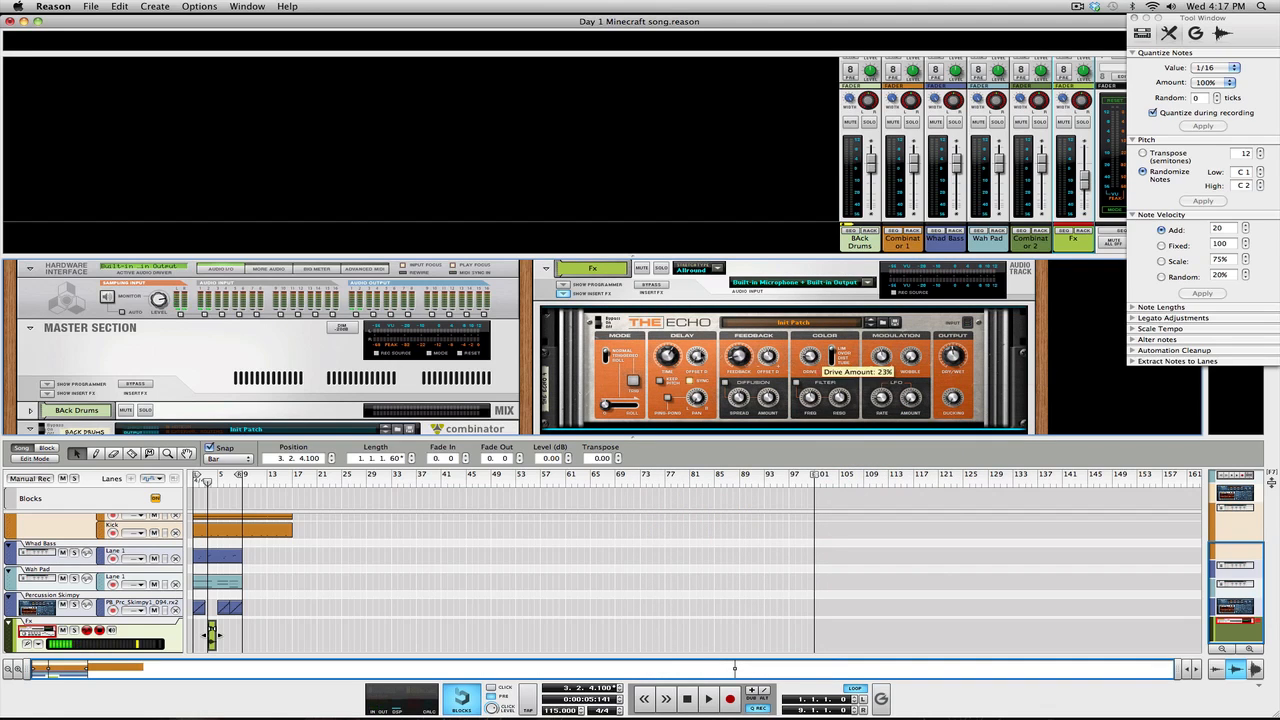
drag(670, 362, 670, 360)
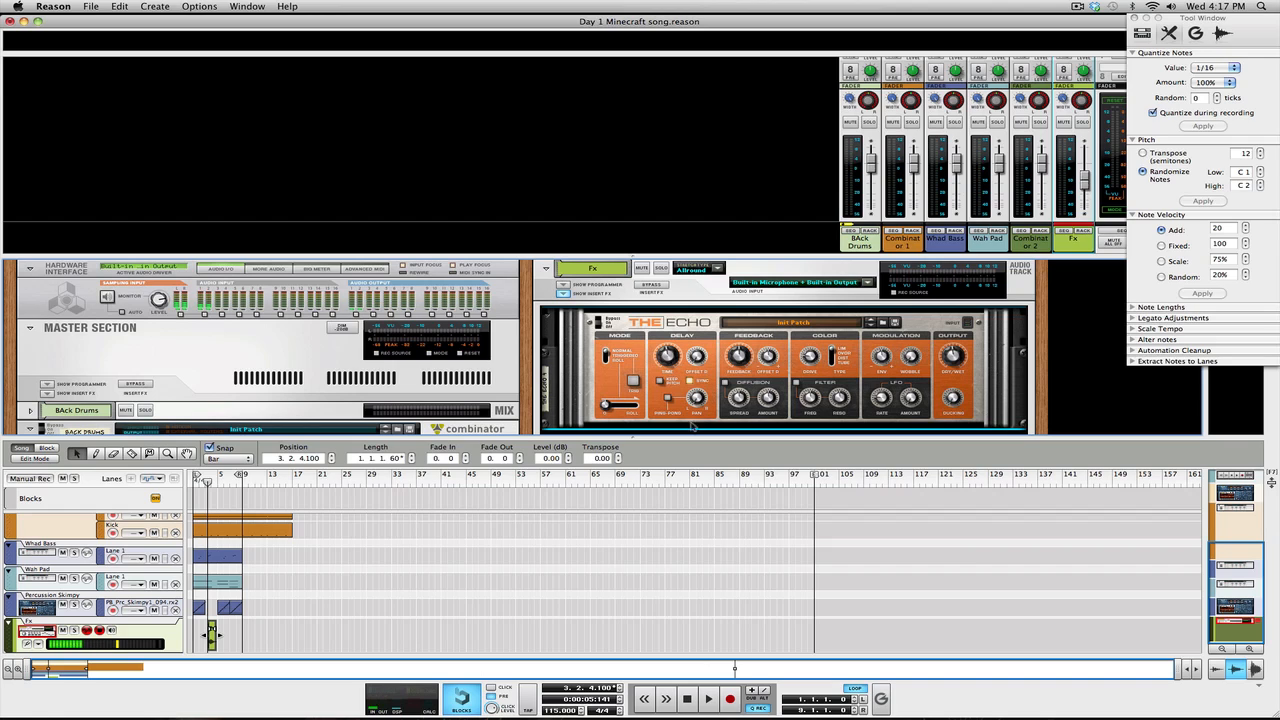
key(space)
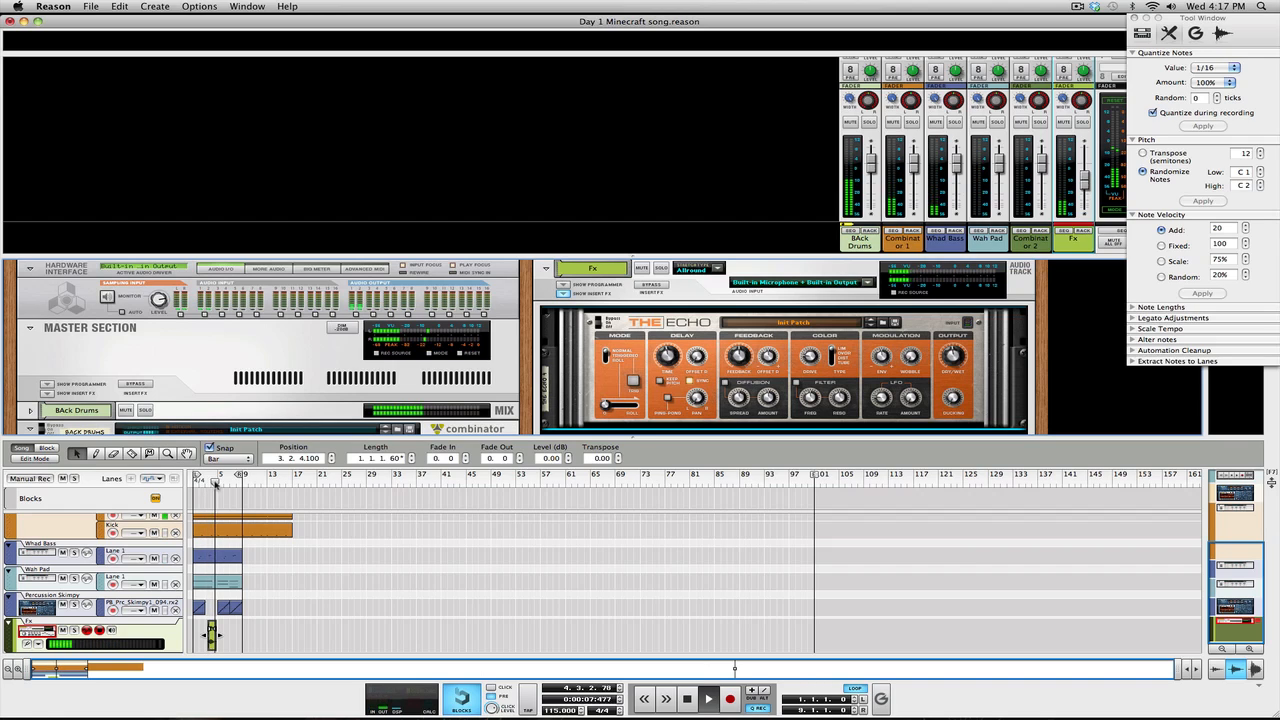
key(space)
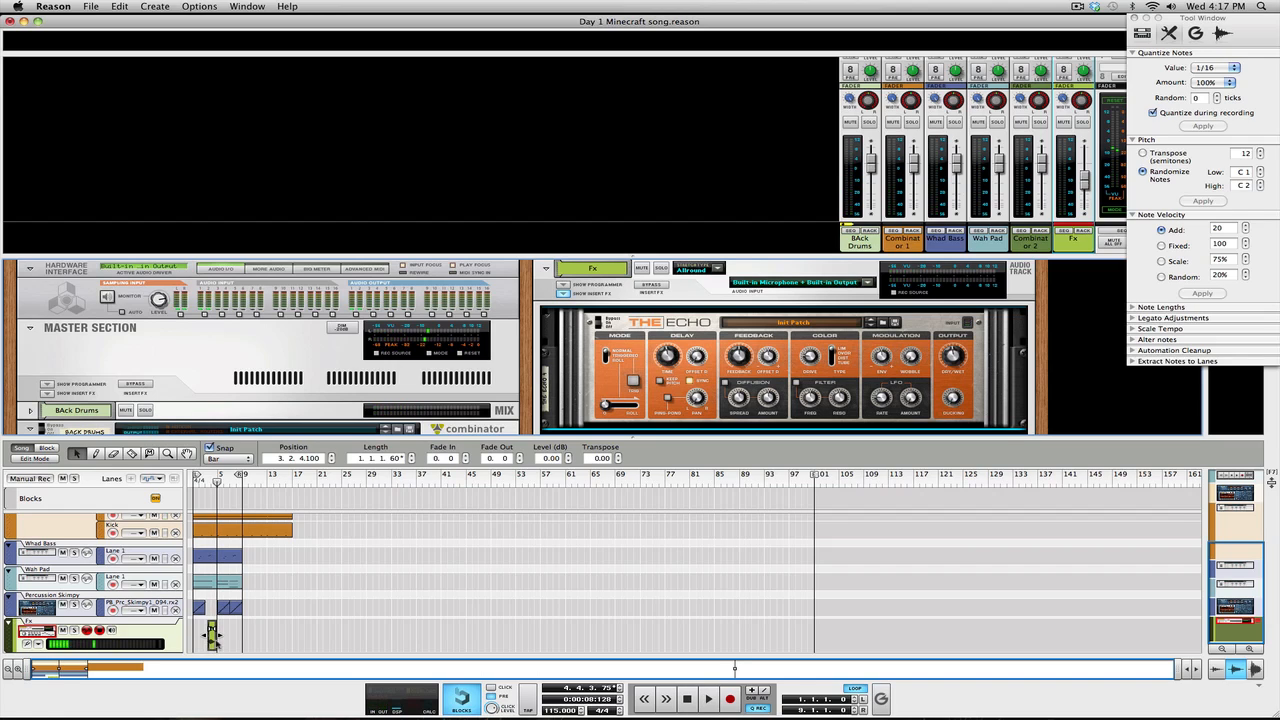
Move the Fx clip to position 8.3.2.100, using a 1/8 snap for the final adjustment.
drag(213, 636, 242, 636)
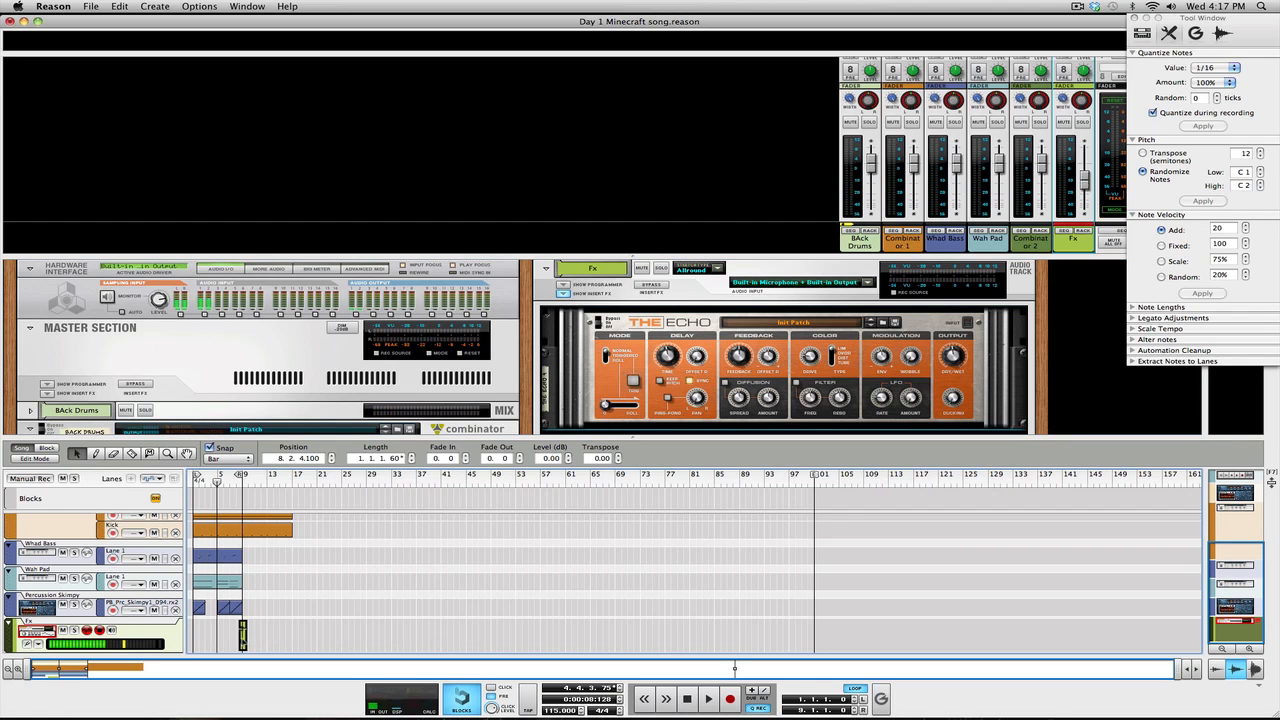
click(221, 457)
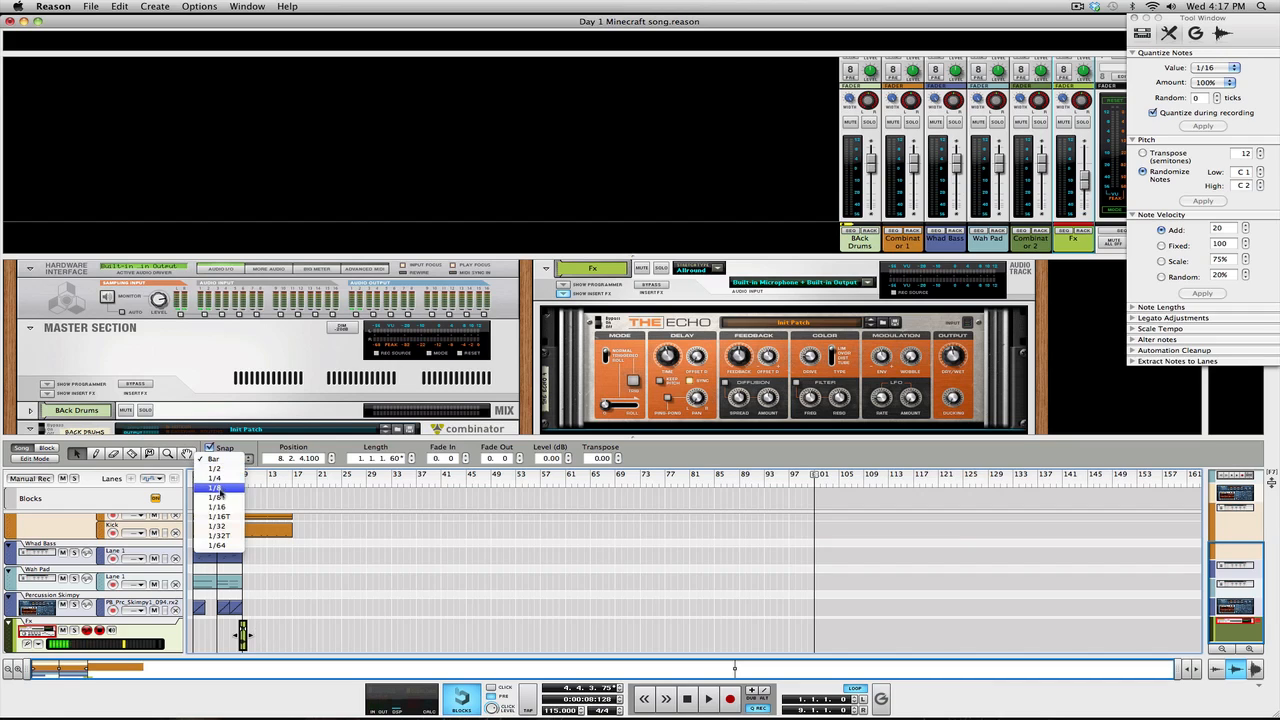
click(222, 490)
drag(243, 647, 244, 646)
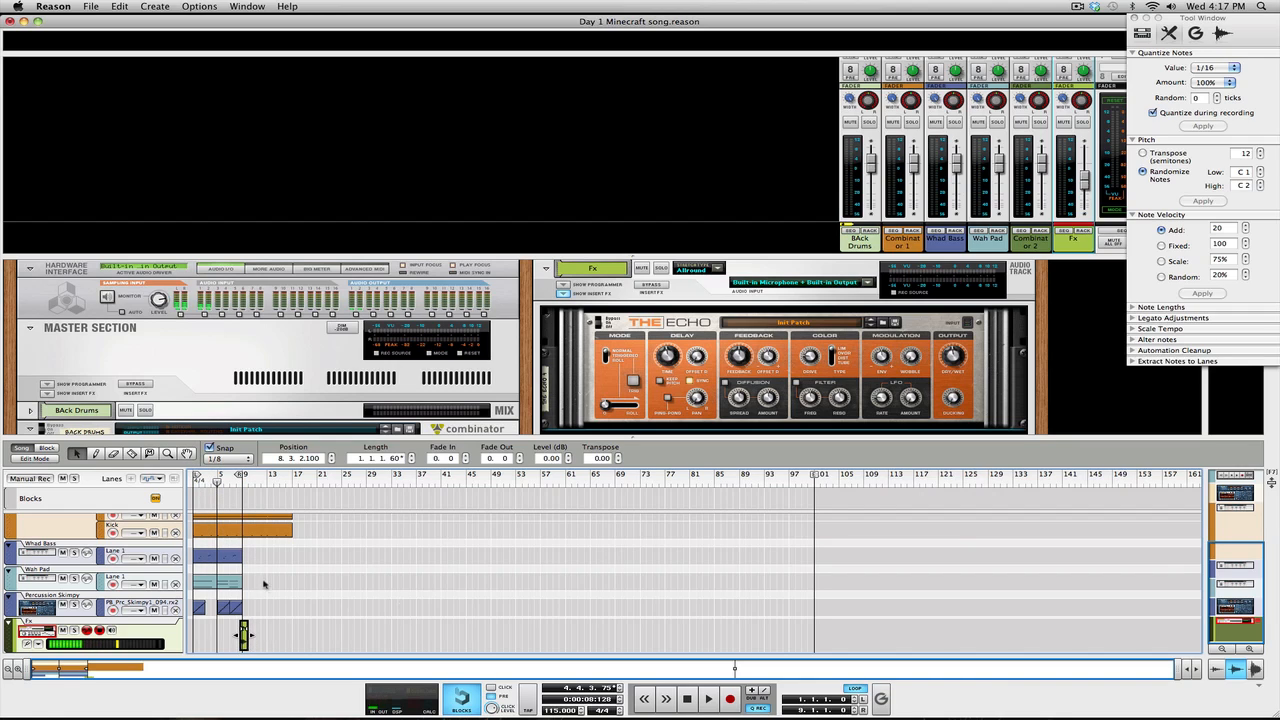
Move the second set of Combinator 1 drum clips to position 10.2.3.0 and set the snap to Bar.
scroll(266, 584, up, 5)
drag(263, 540, 280, 645)
scroll(304, 622, down, 4)
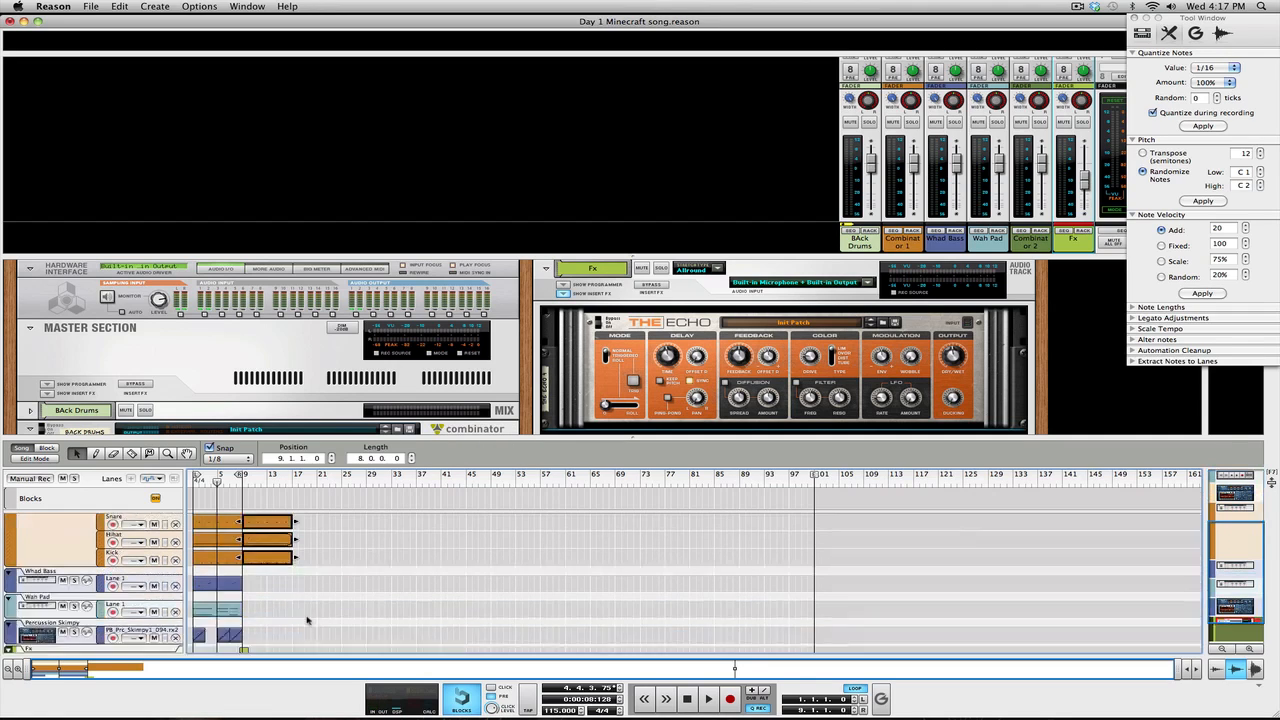
scroll(307, 621, down, 2)
drag(259, 534, 267, 533)
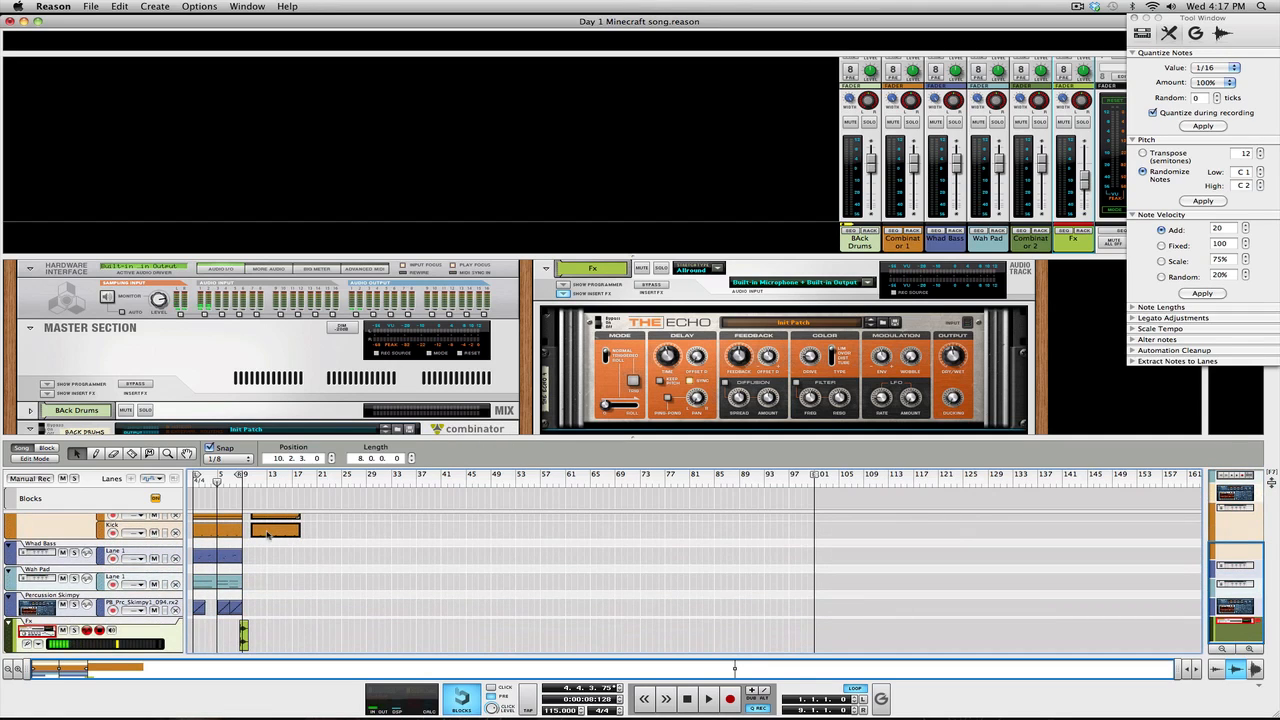
click(228, 458)
click(222, 429)
drag(264, 532, 264, 532)
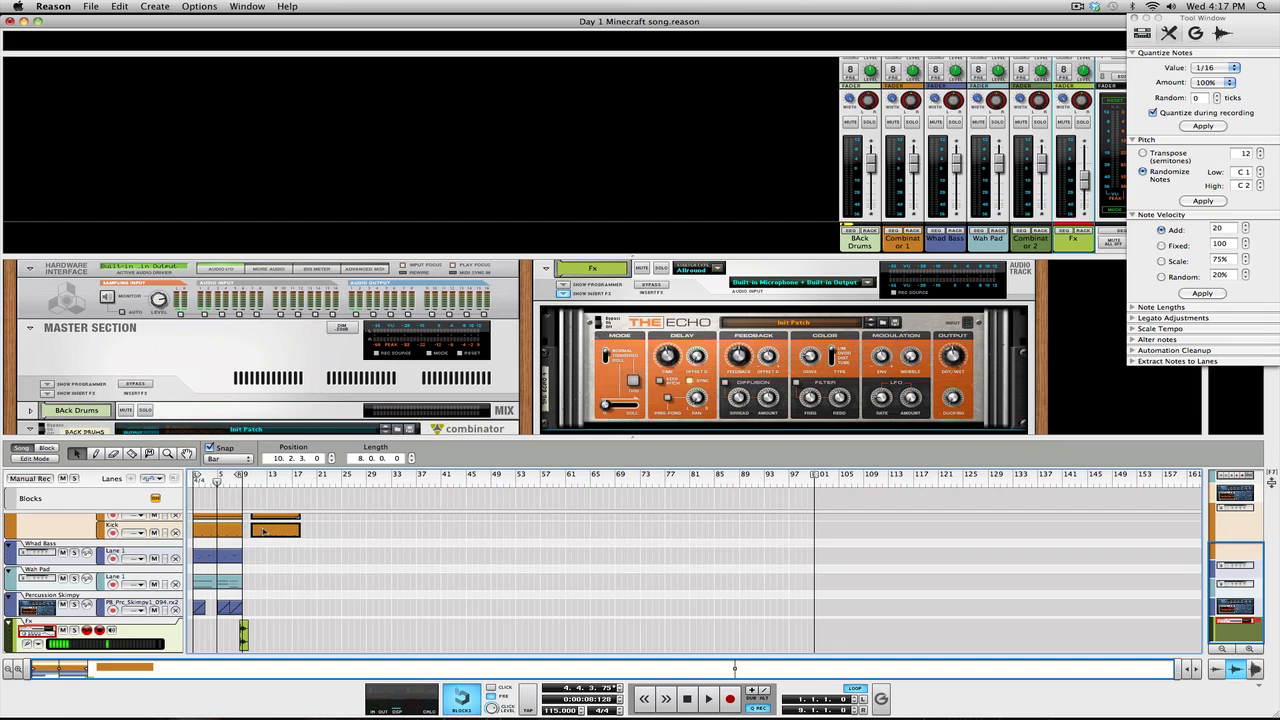
Turn off looping and play the arrangement from bar 8 and from the moved drum clips to check the transition.
click(237, 481)
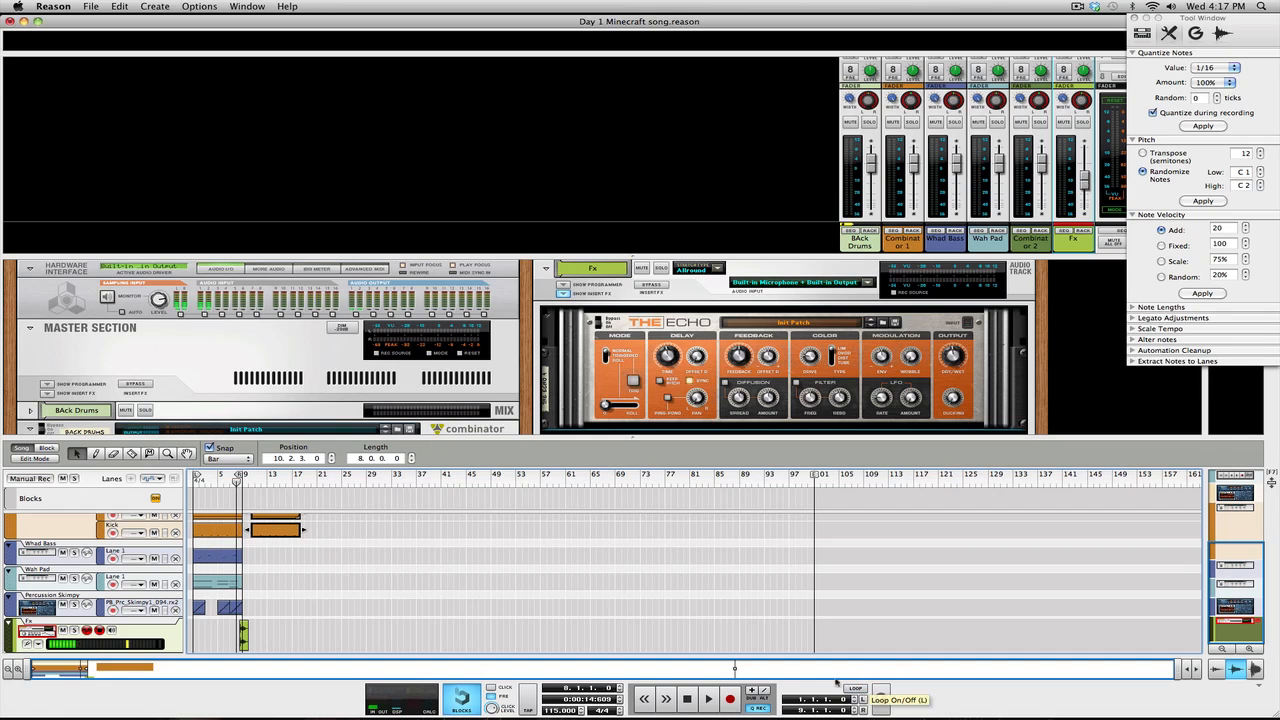
key(space)
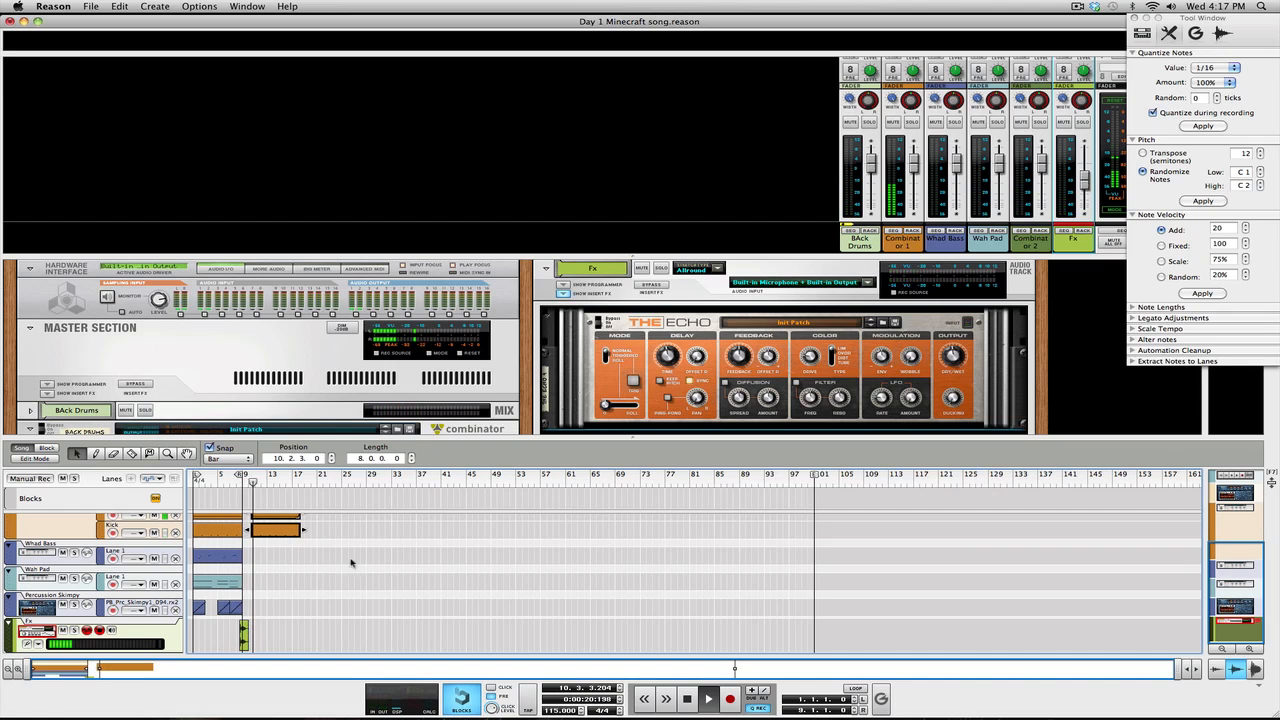
scroll(291, 568, up, 3)
scroll(291, 568, up, 1)
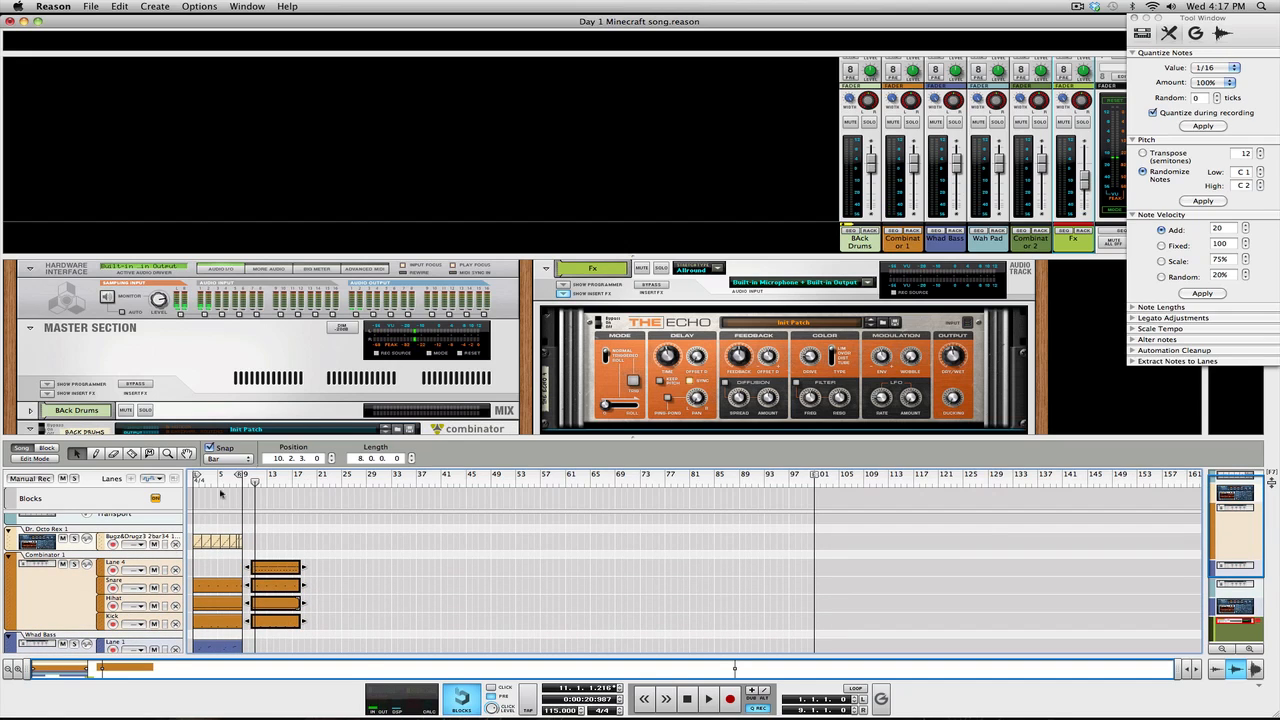
click(257, 484)
key(space)
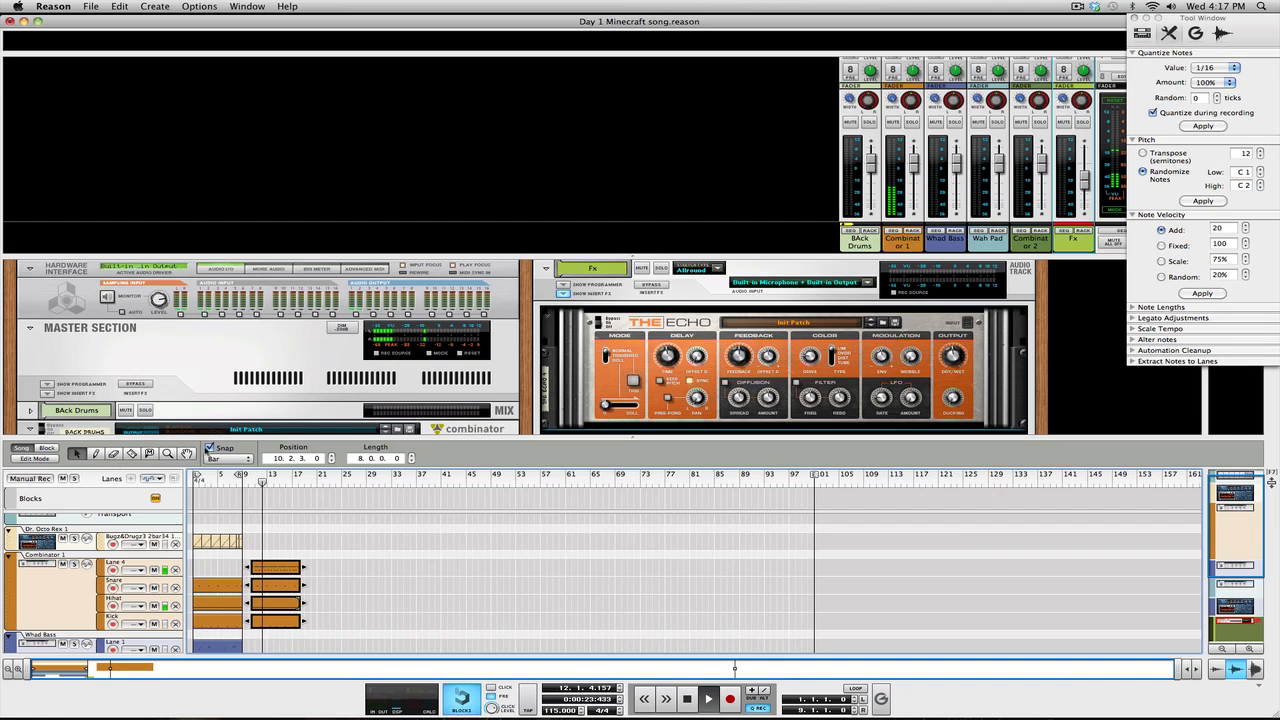
Create a new Combinator in the empty rack space of the second column.
scroll(430, 279, down, 5)
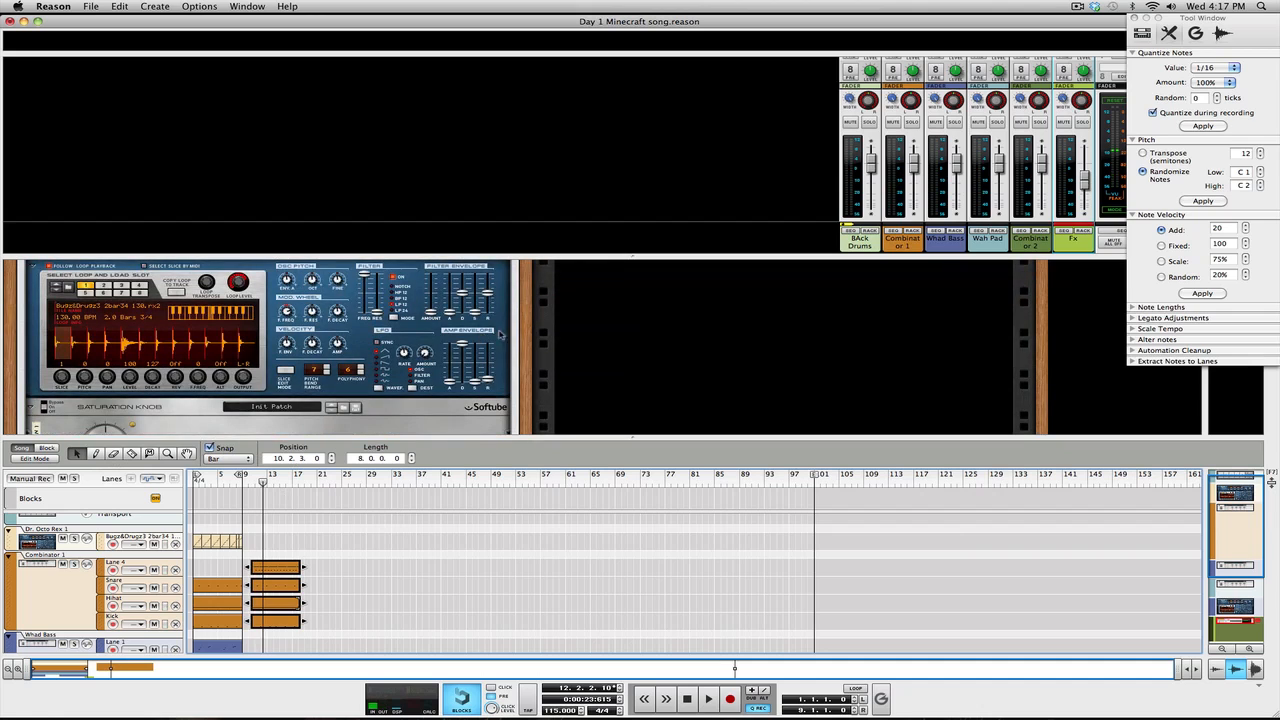
right_click(690, 336)
right_click(706, 351)
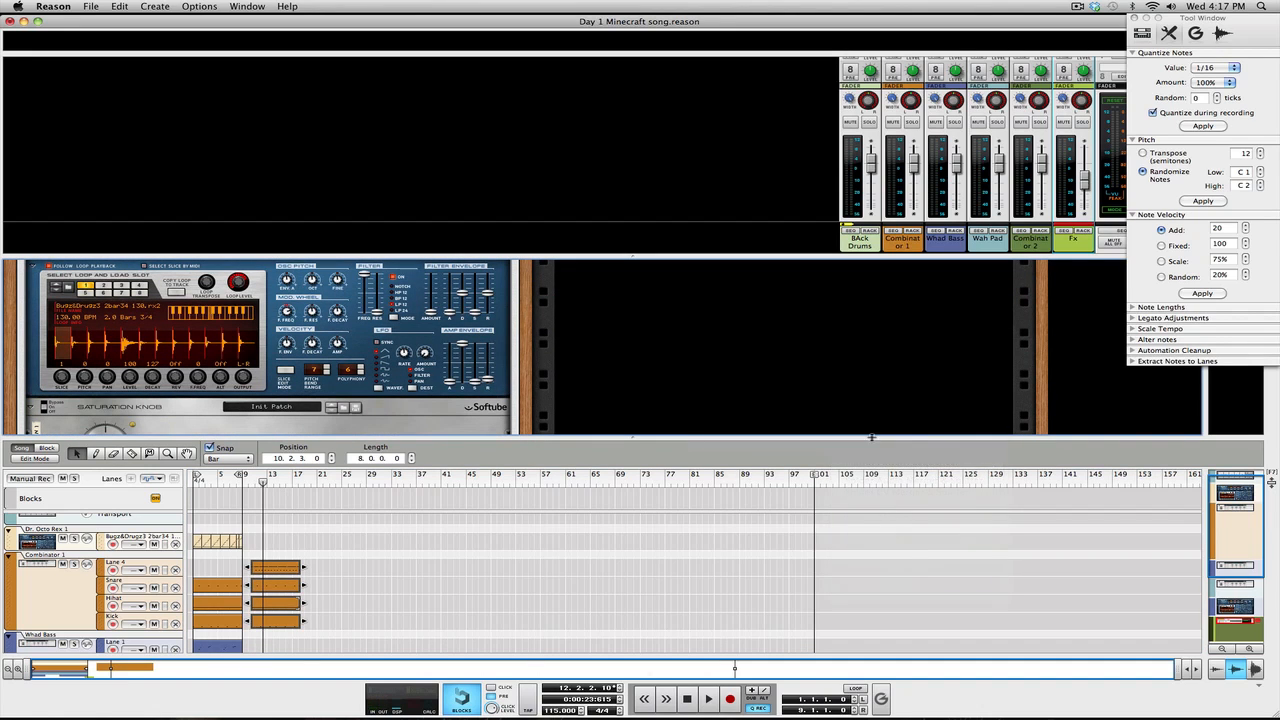
right_click(706, 351)
mouse_move(806, 447)
click(900, 450)
Start creating an instrument inside Combinator 3 and open the Abstract HipHop folder under Dr Rex Drum Loops.
right_click(645, 352)
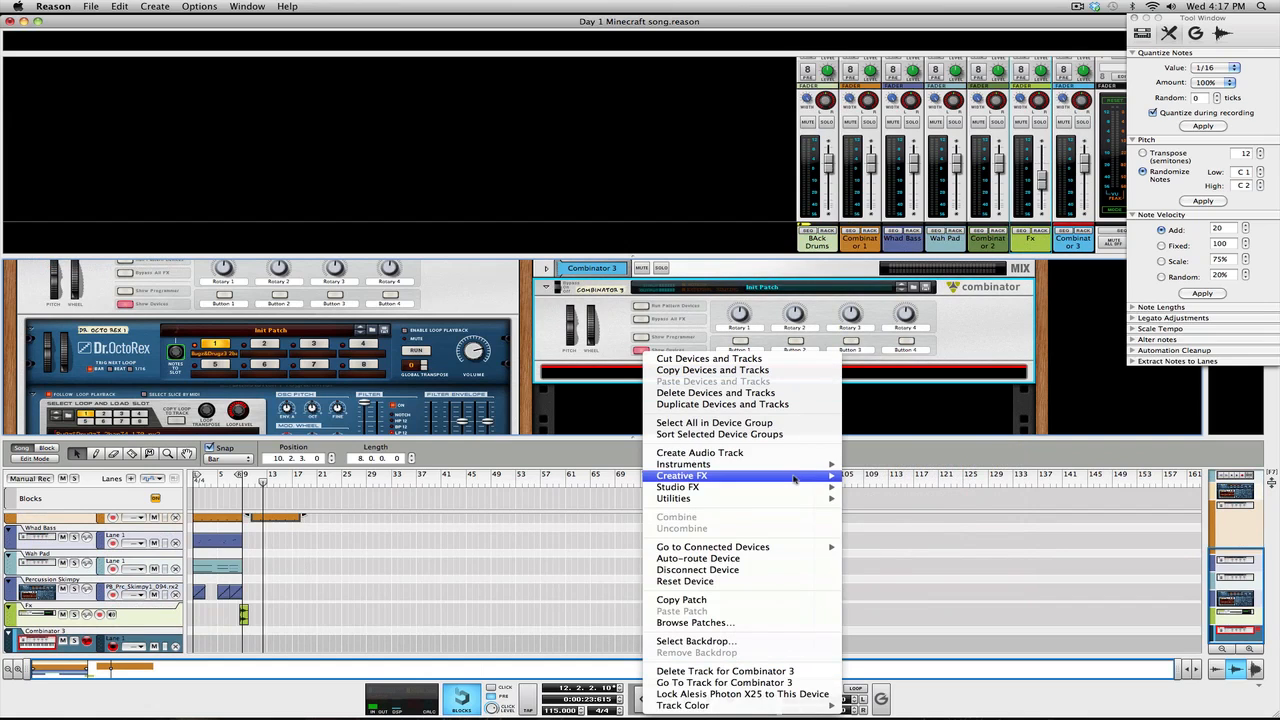
mouse_move(795, 472)
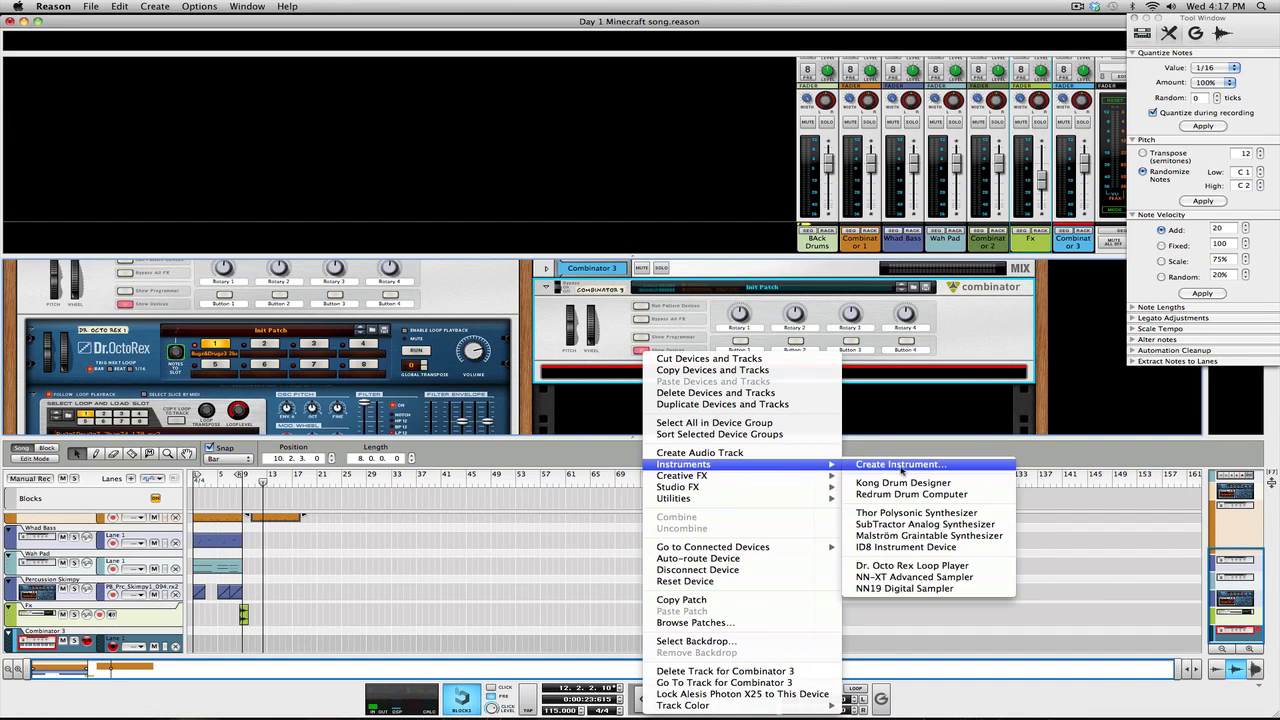
click(900, 465)
click(577, 311)
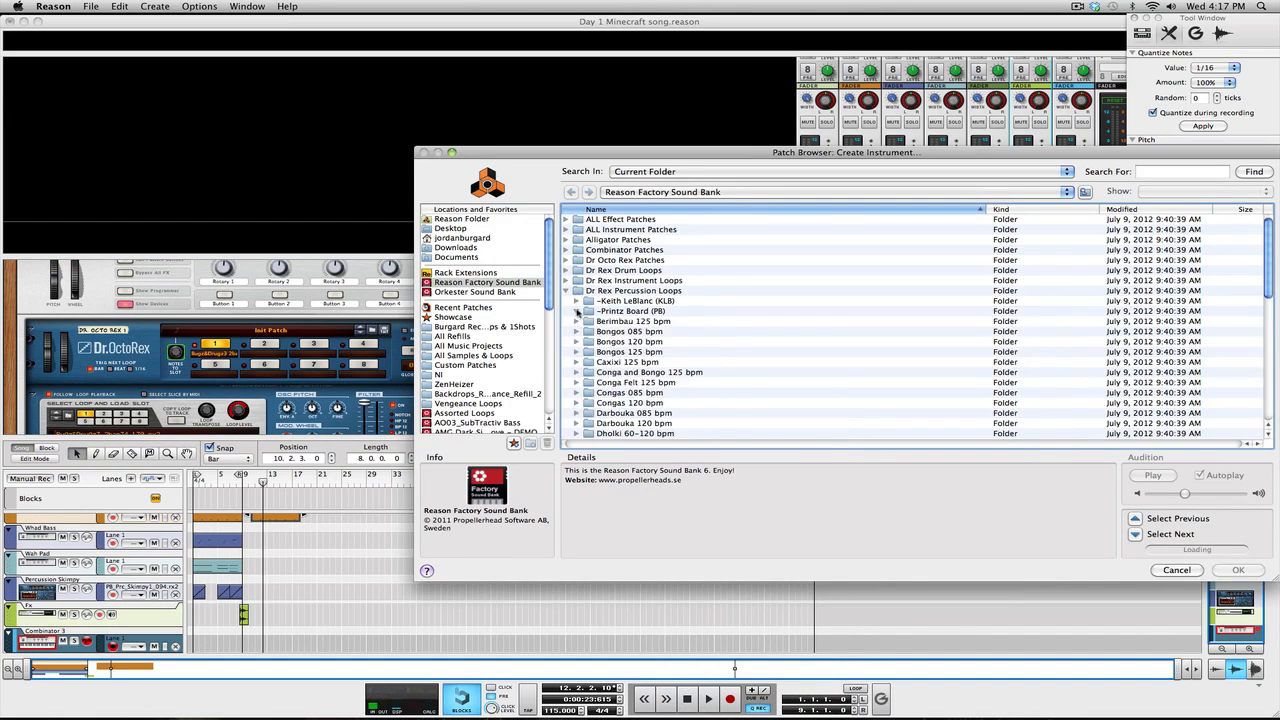
click(566, 290)
click(566, 270)
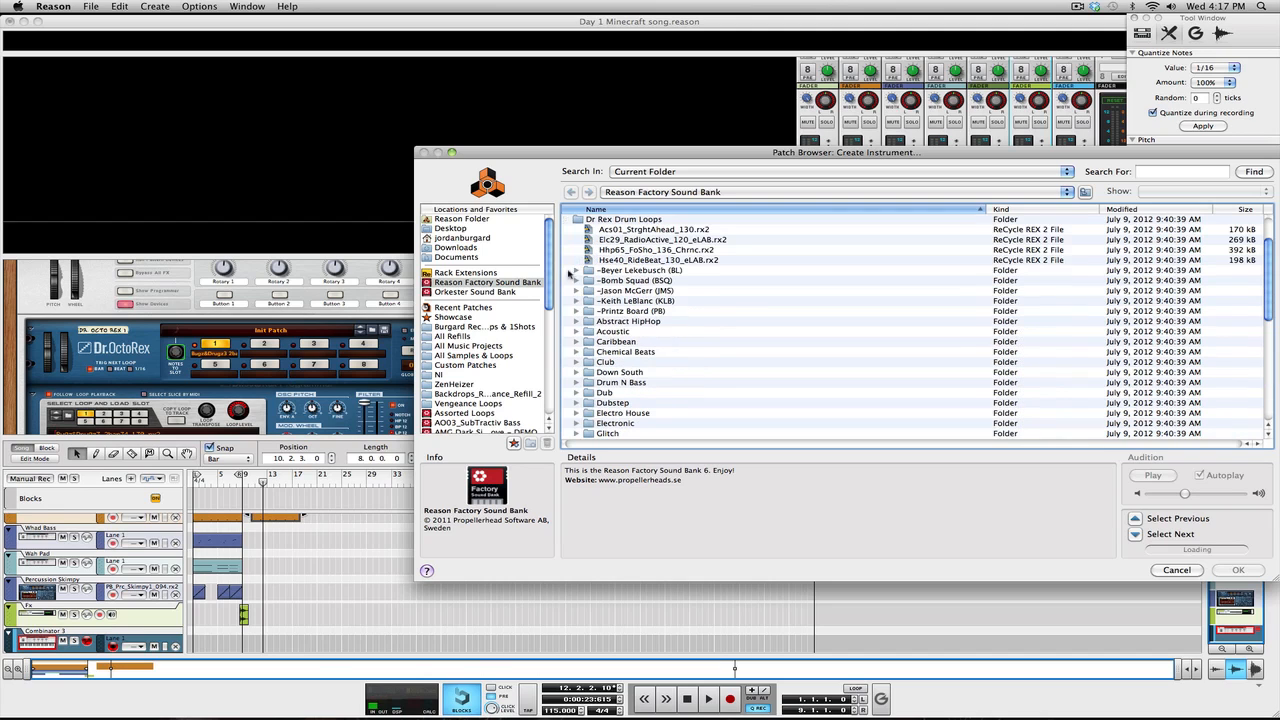
click(576, 321)
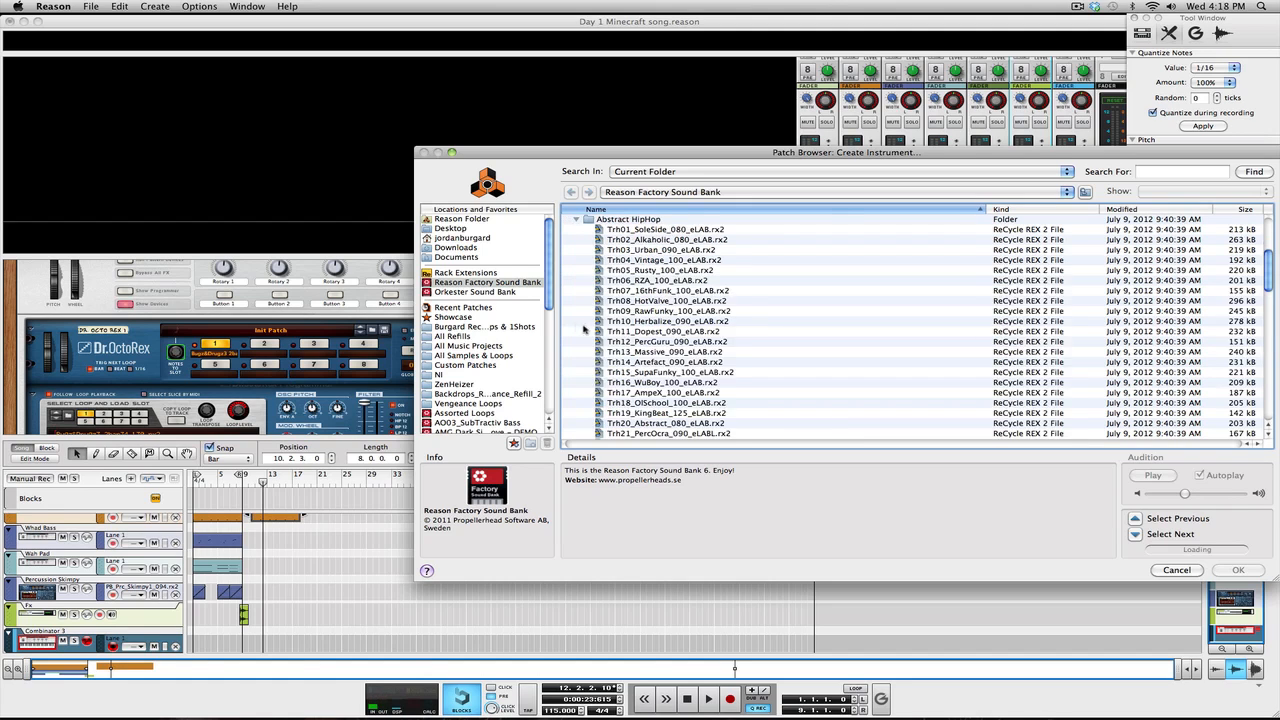
Audition several Abstract HipHop drum loops and load Trh19_KingBeat_125_eLAB.rx2 into Combinator 3.
click(657, 342)
click(700, 393)
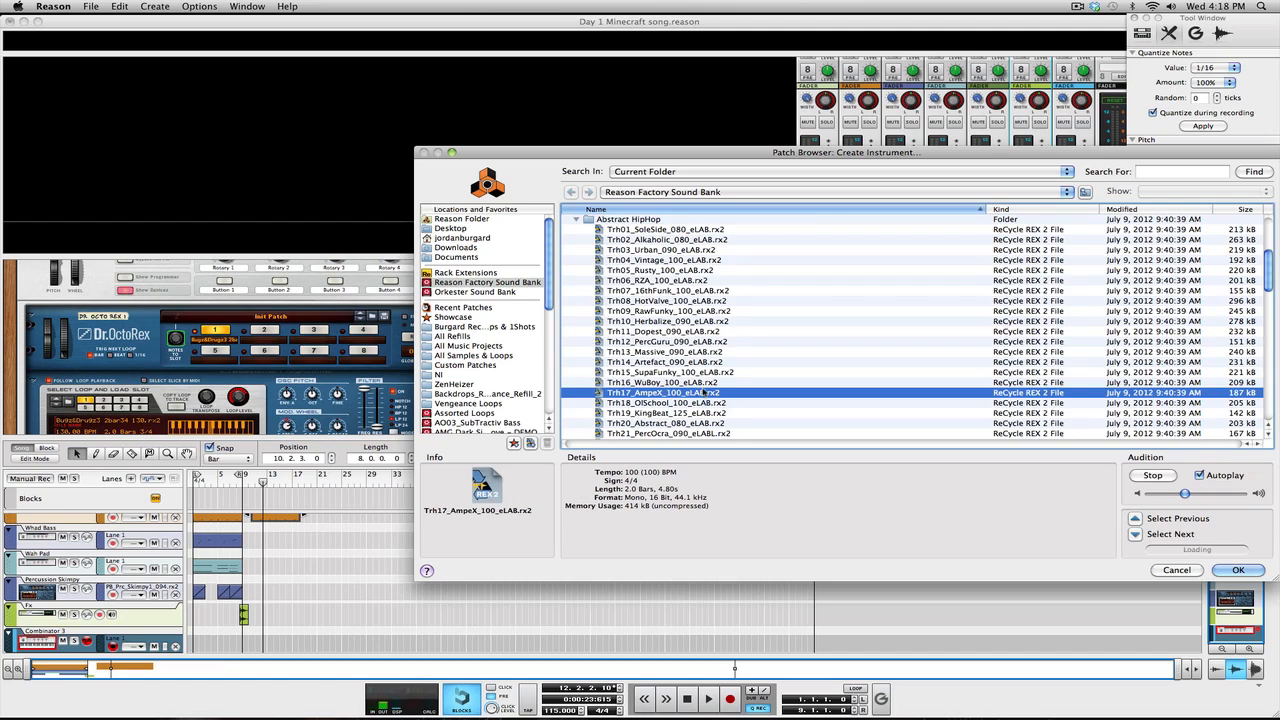
click(702, 403)
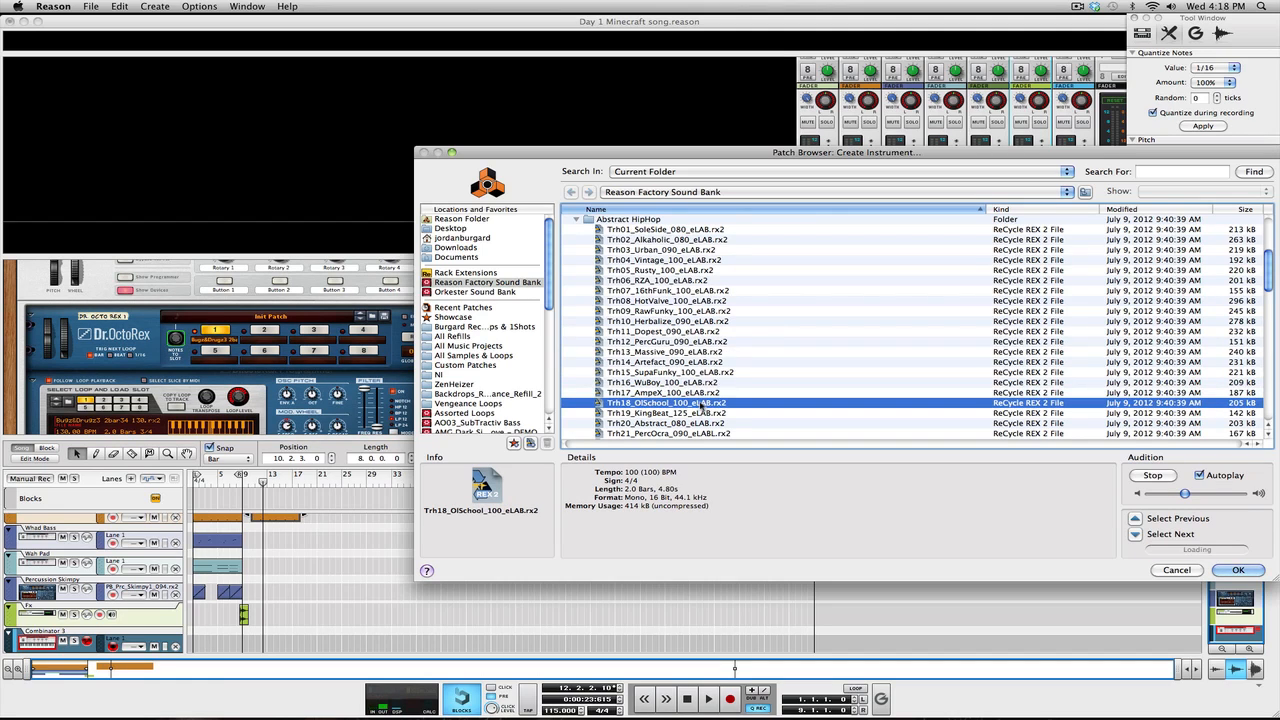
click(696, 413)
scroll(690, 410, down, 1)
click(680, 408)
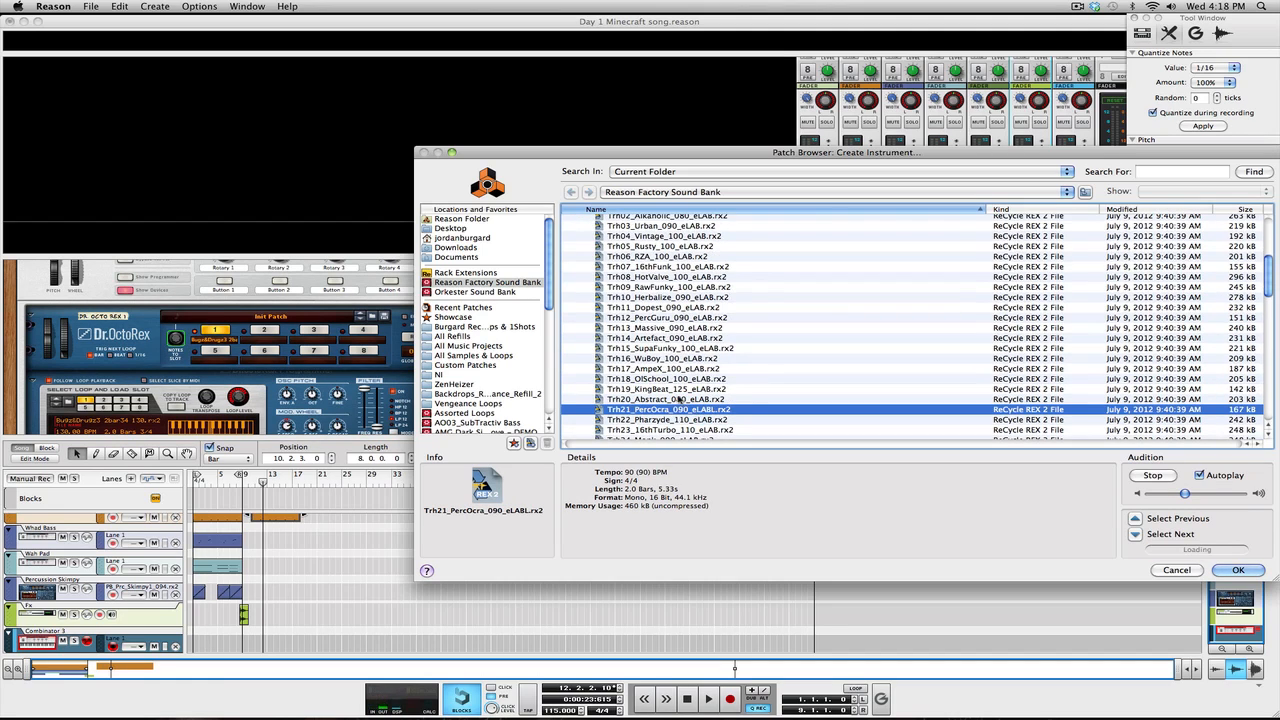
click(680, 399)
click(679, 389)
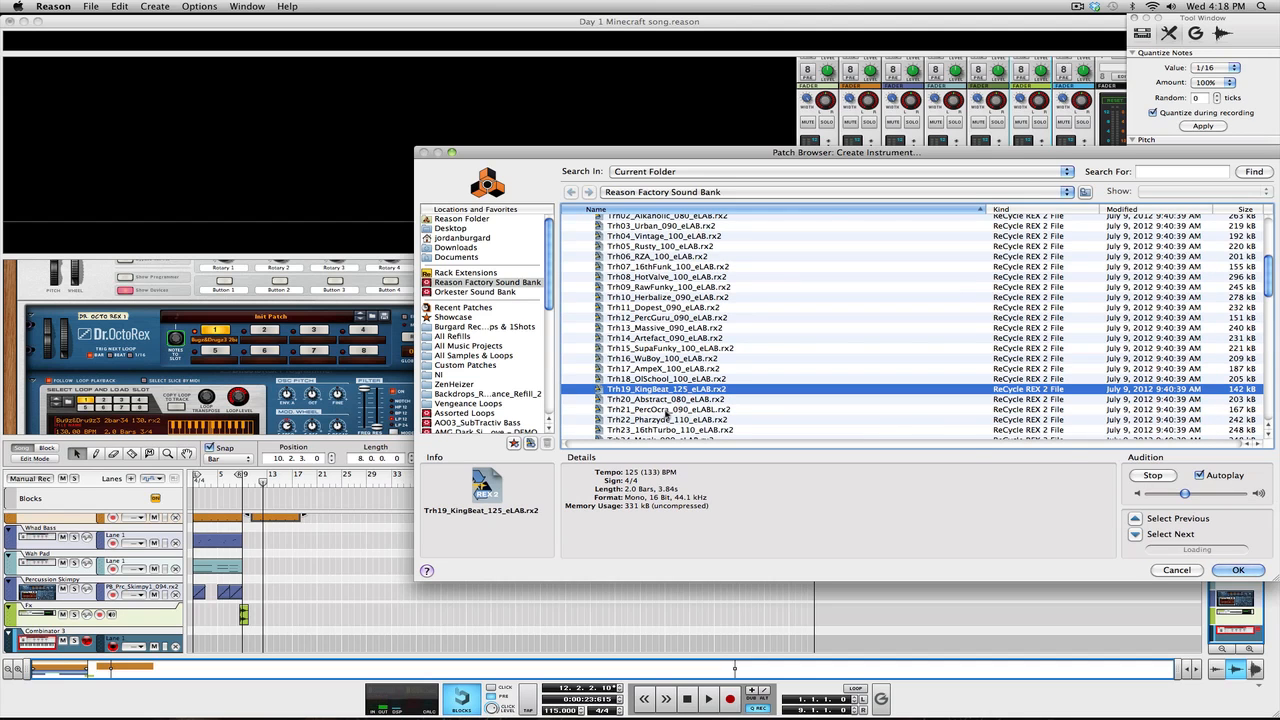
click(1262, 571)
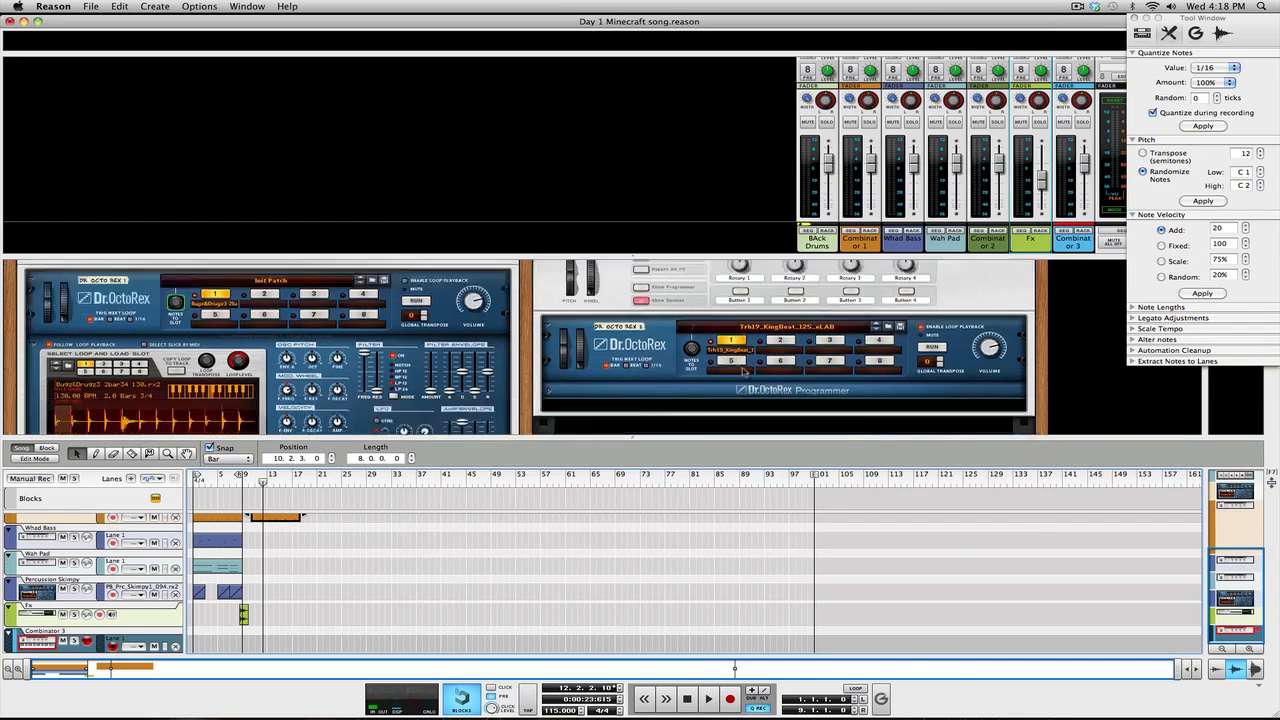
Add a Softube Saturation Knob after the KingBeat Dr. OctoRex in Combinator 3.
right_click(662, 346)
mouse_move(818, 435)
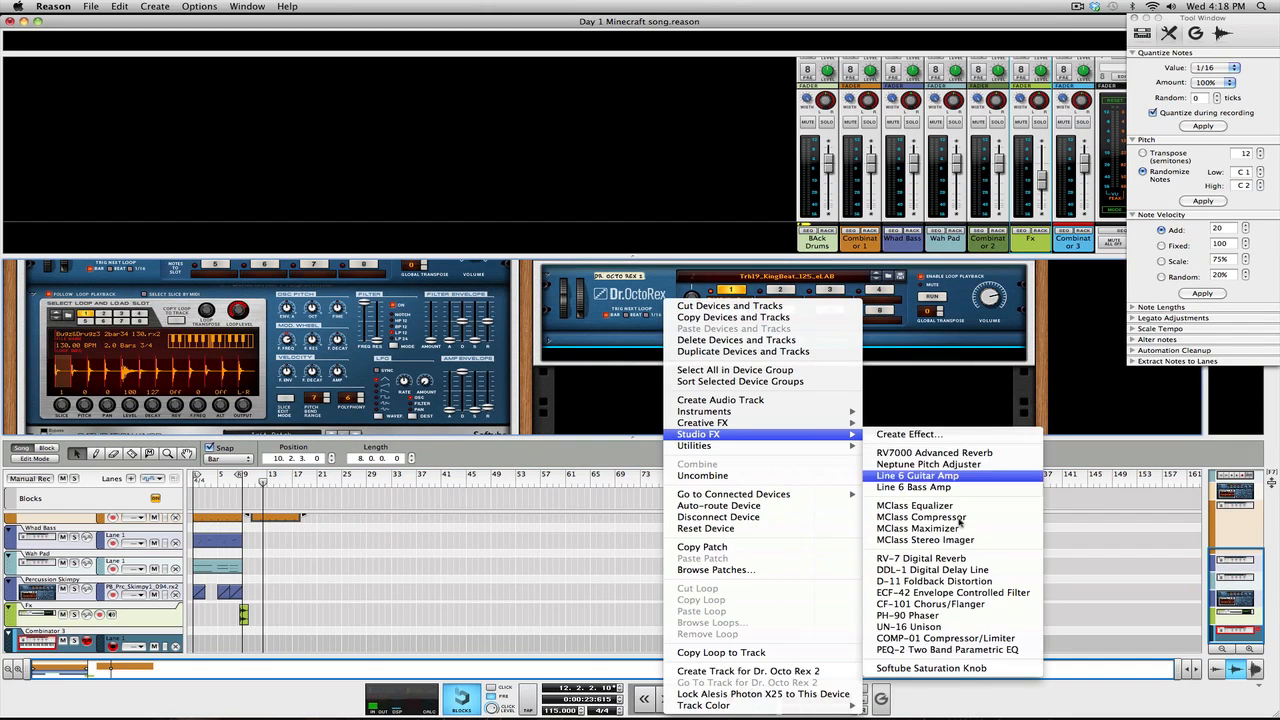
click(905, 668)
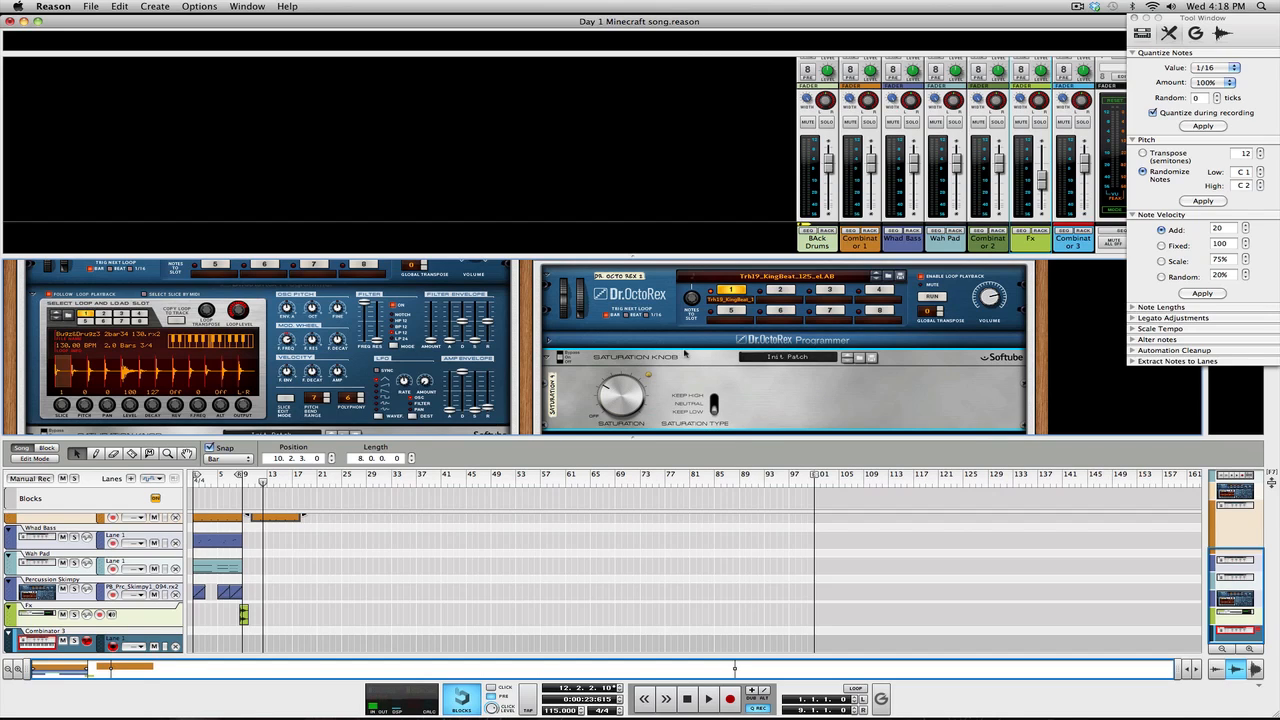
Expand the KingBeat Dr. OctoRex programmer, copy its loop to its track and move the loop clips to position 11.1.1.0.
click(551, 345)
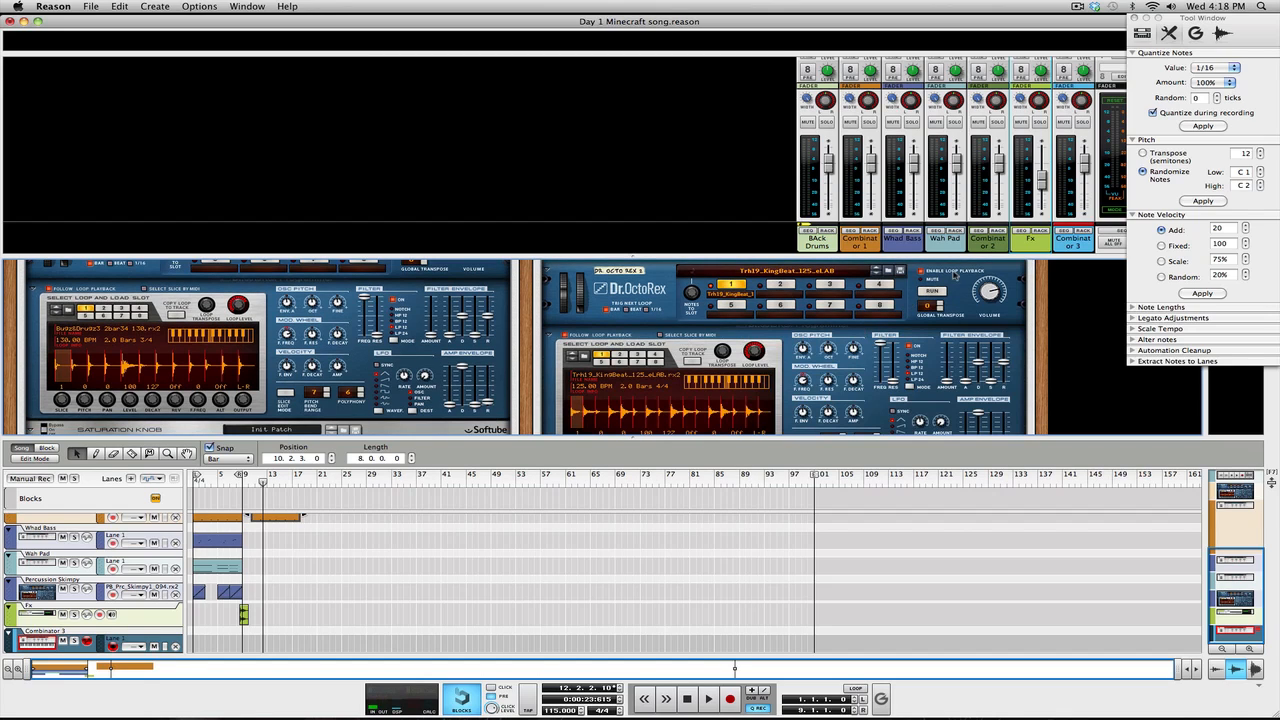
scroll(206, 622, down, 1)
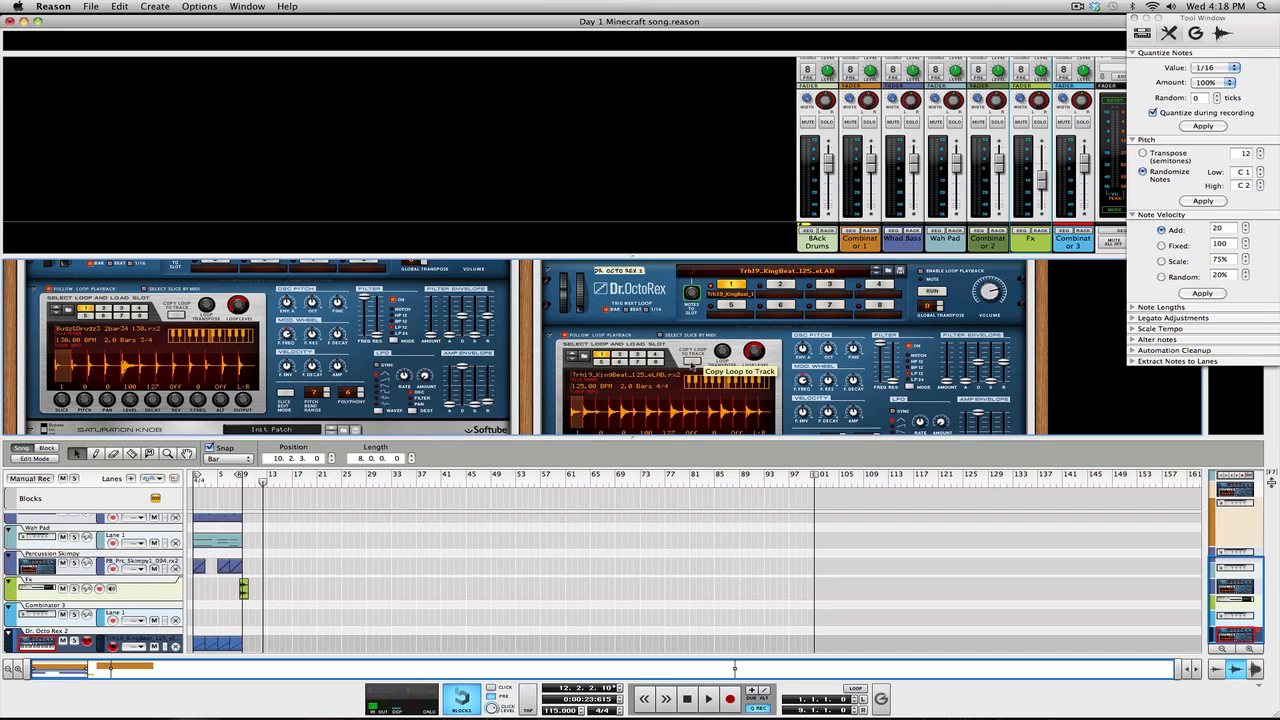
mouse_move(257, 637)
mouse_down()
mouse_move(198, 650)
mouse_move(260, 647)
mouse_up()
Move the second set of Combinator 1 drum clips to position 11.1.1.0 using 1/8 snap, and set the snap back to Bar.
scroll(265, 580, up, 5)
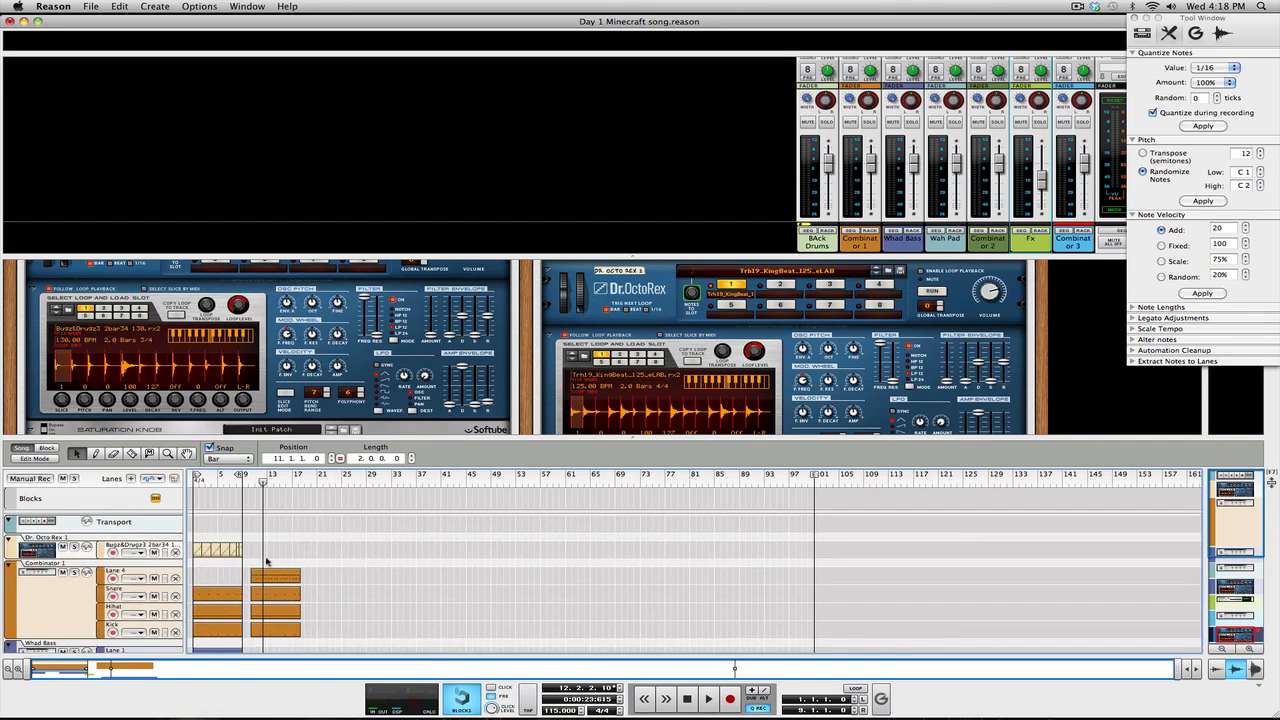
drag(262, 482, 248, 482)
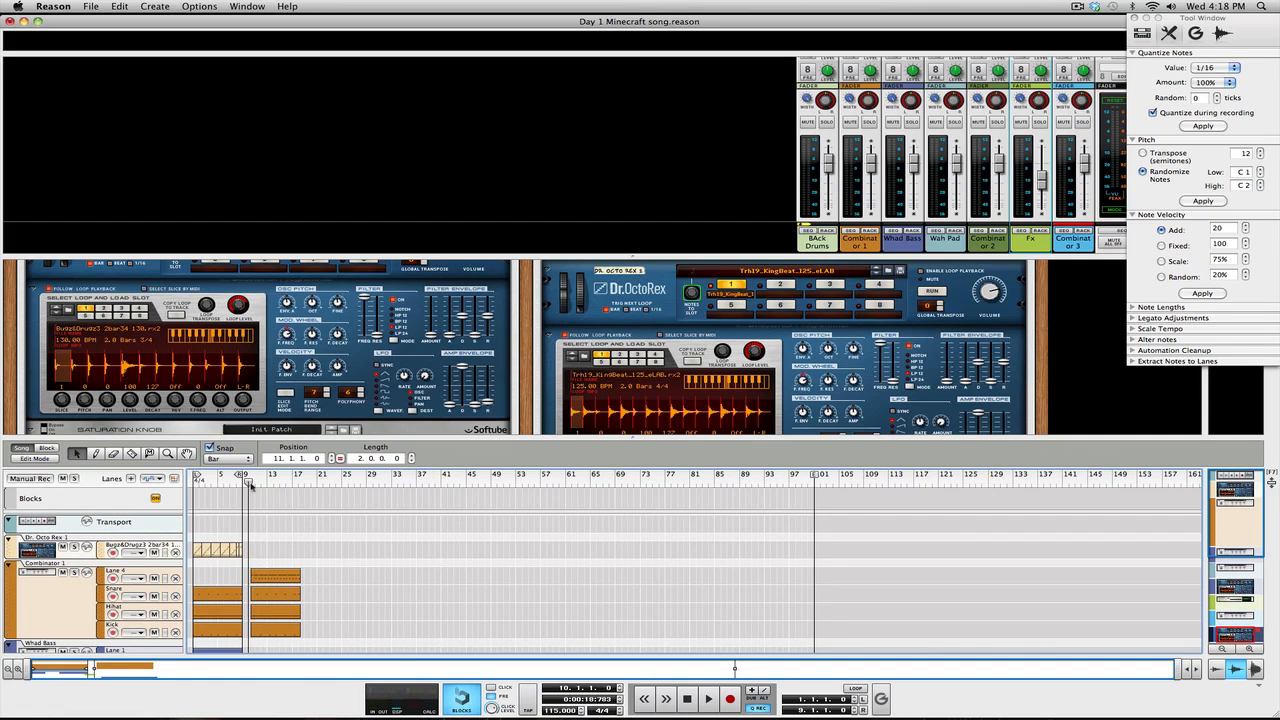
drag(286, 565, 265, 597)
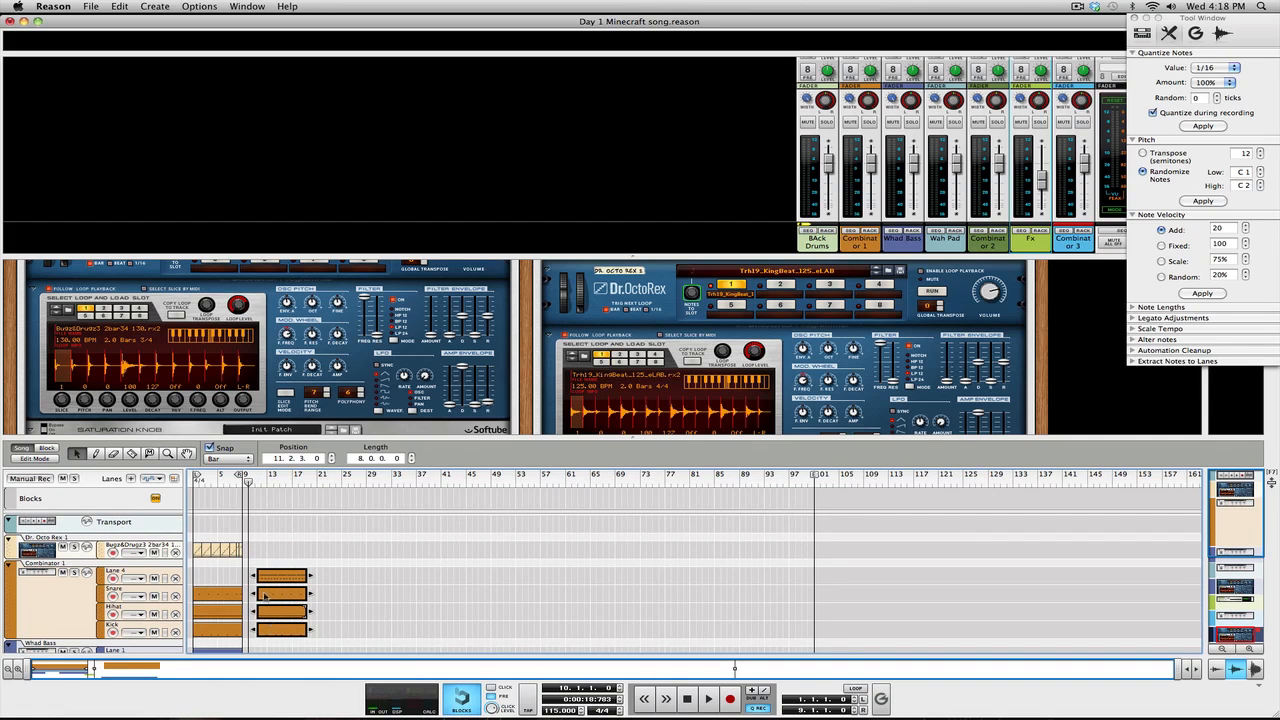
click(255, 482)
scroll(285, 560, down, 3)
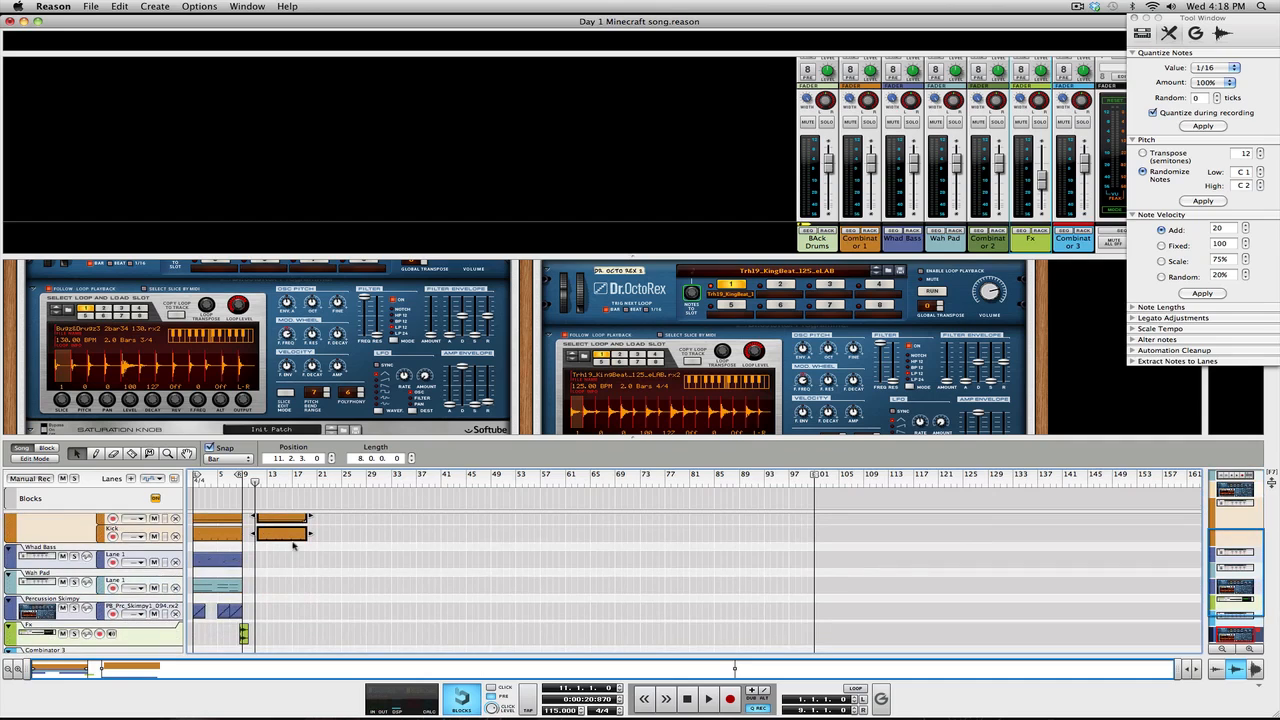
click(221, 460)
click(215, 488)
click(214, 459)
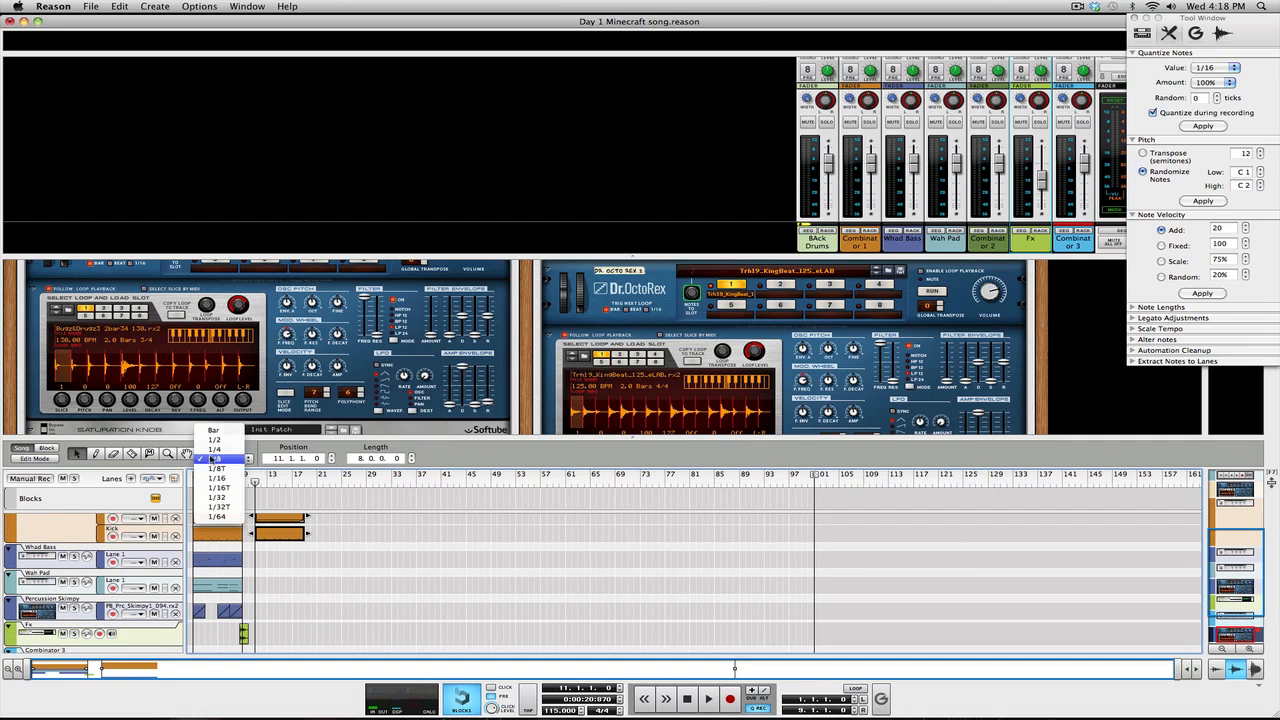
click(244, 432)
Play the arrangement from bar 11 and delete the empty Combinator 3 sequencer track while keeping its device.
scroll(280, 575, down, 2)
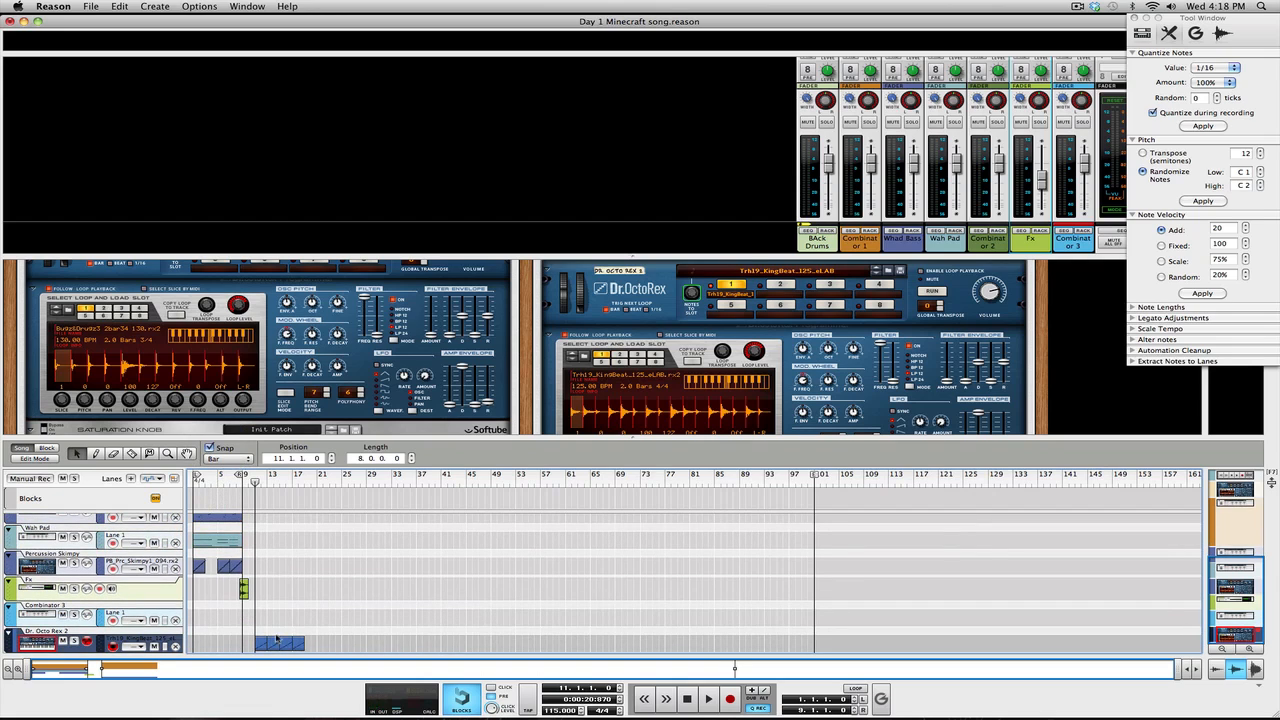
key(space)
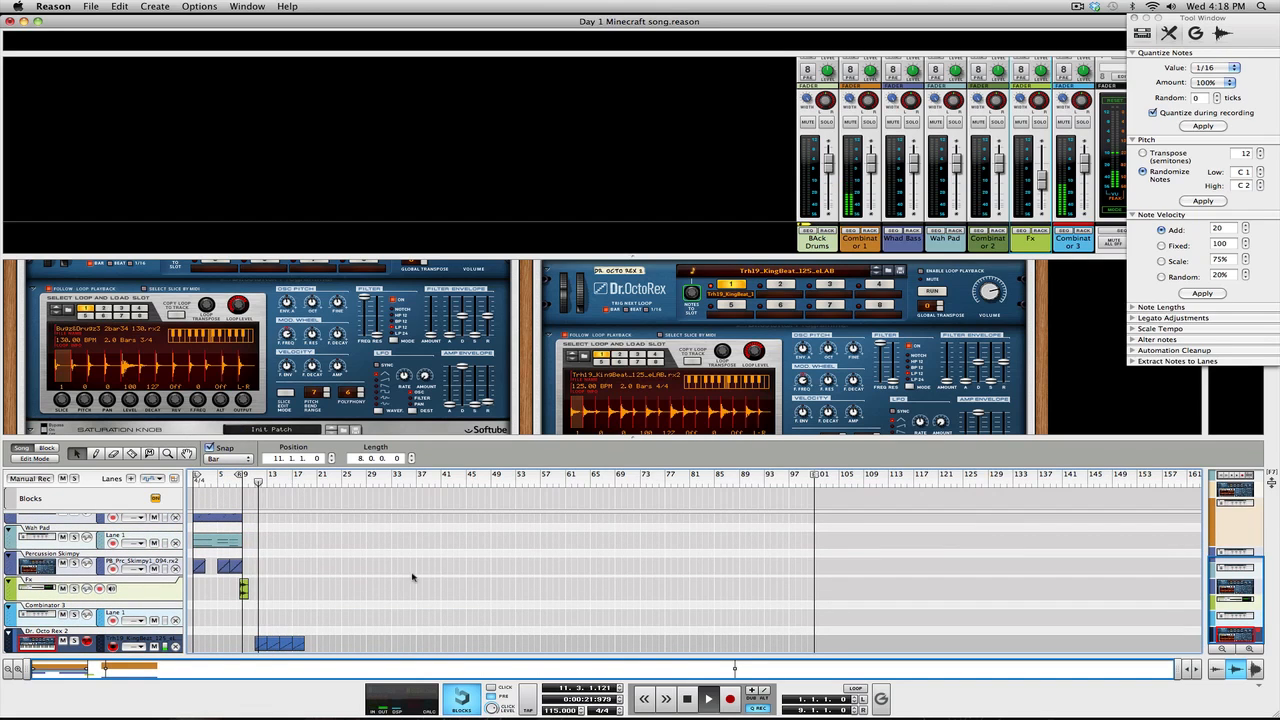
right_click(60, 640)
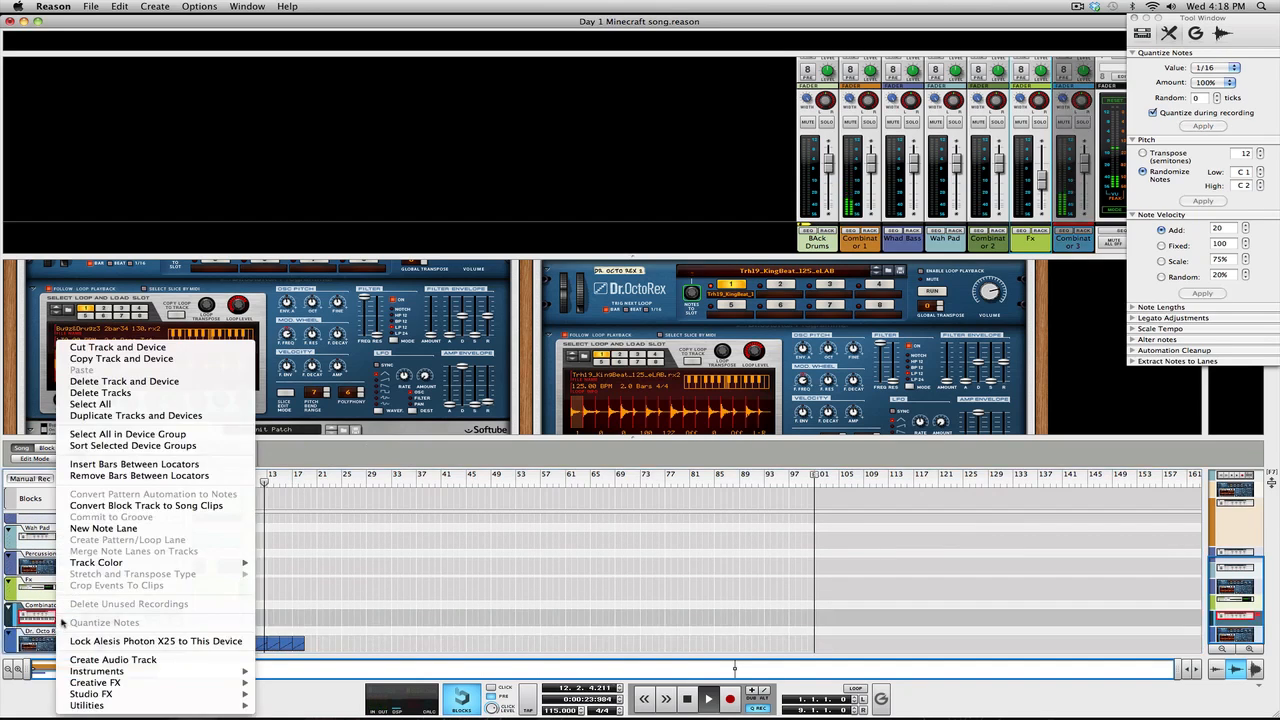
click(210, 392)
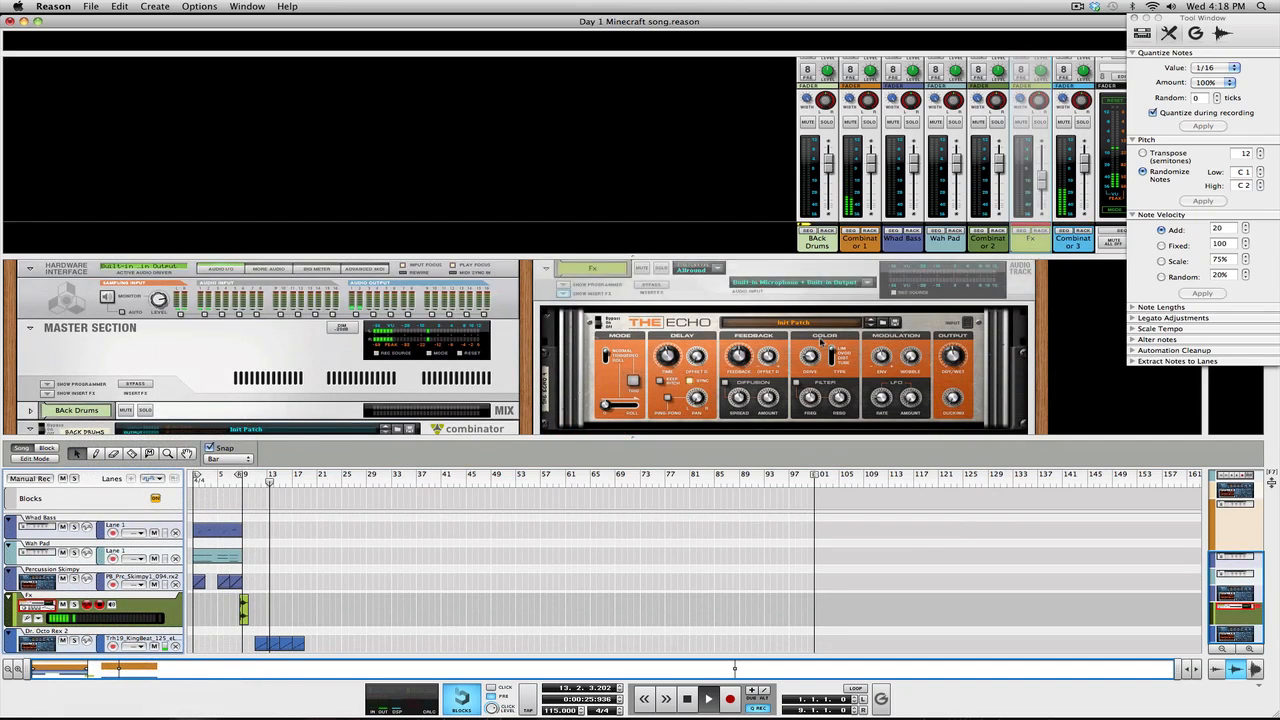
Adjust the saturation amount on the KingBeat loop's Saturation Knob during playback, trying 4.4 and 6.6.
scroll(630, 308, down, 10)
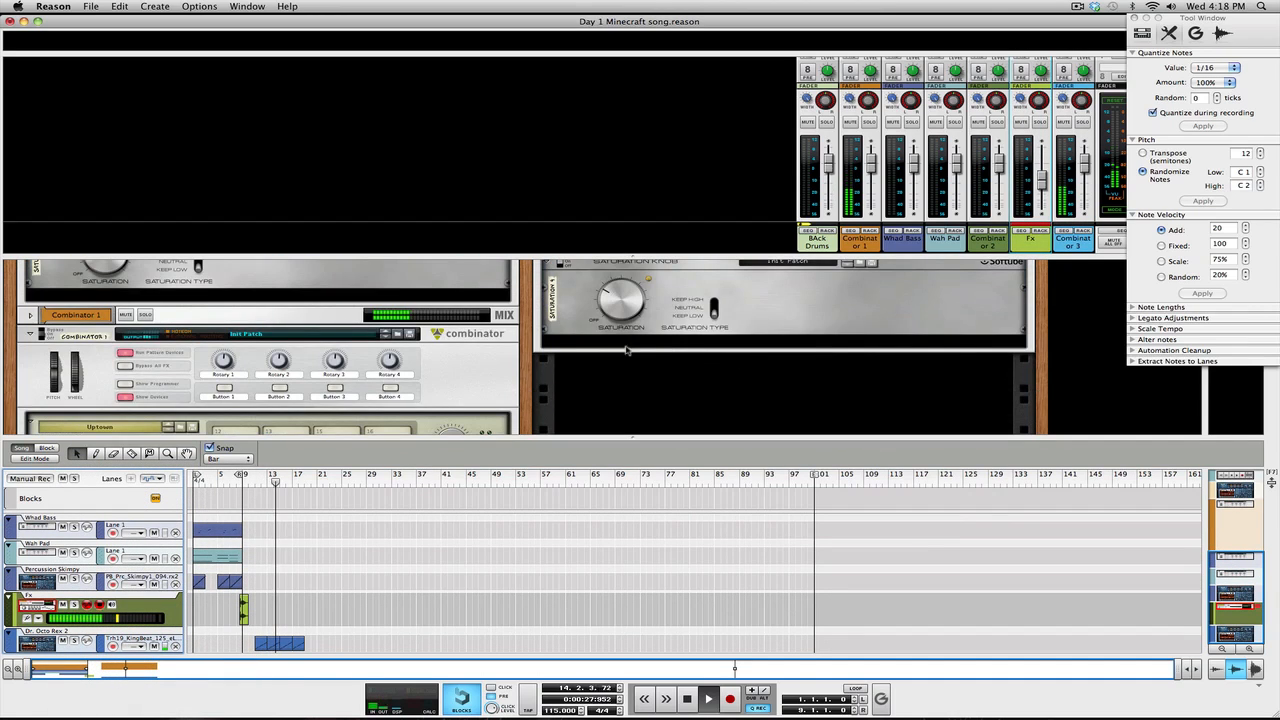
scroll(630, 308, up, 2)
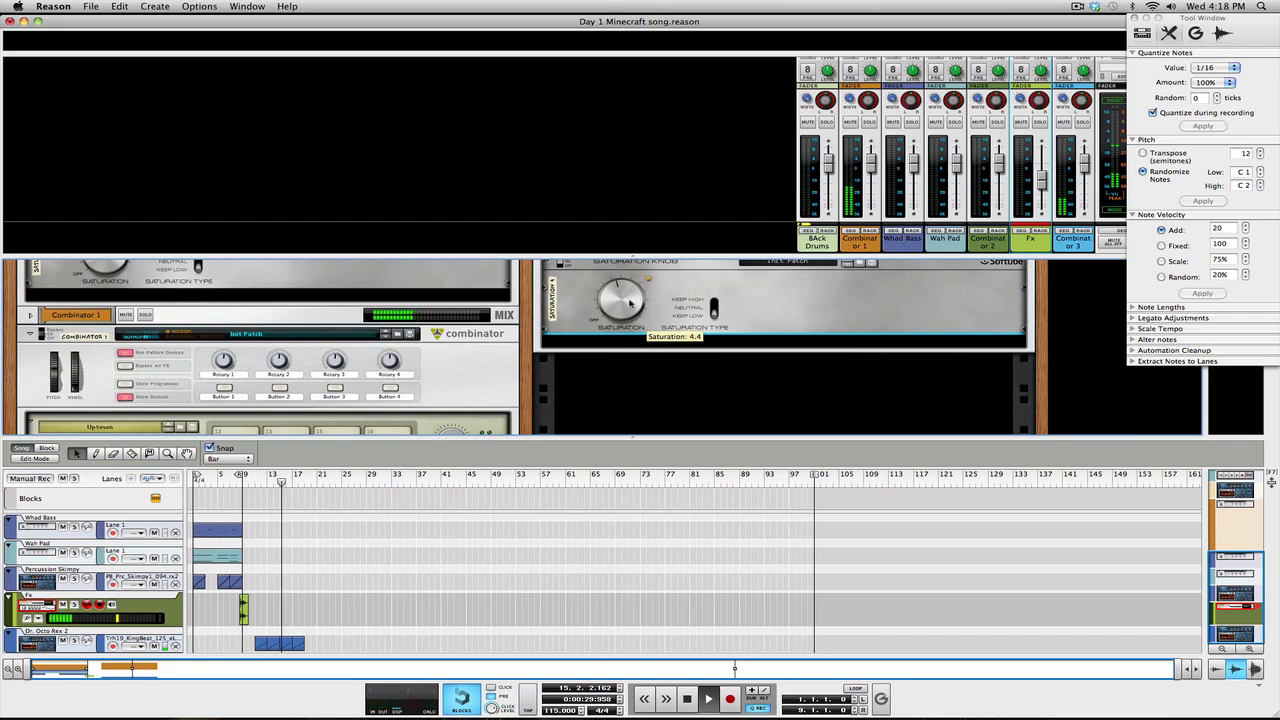
scroll(629, 300, up, 1)
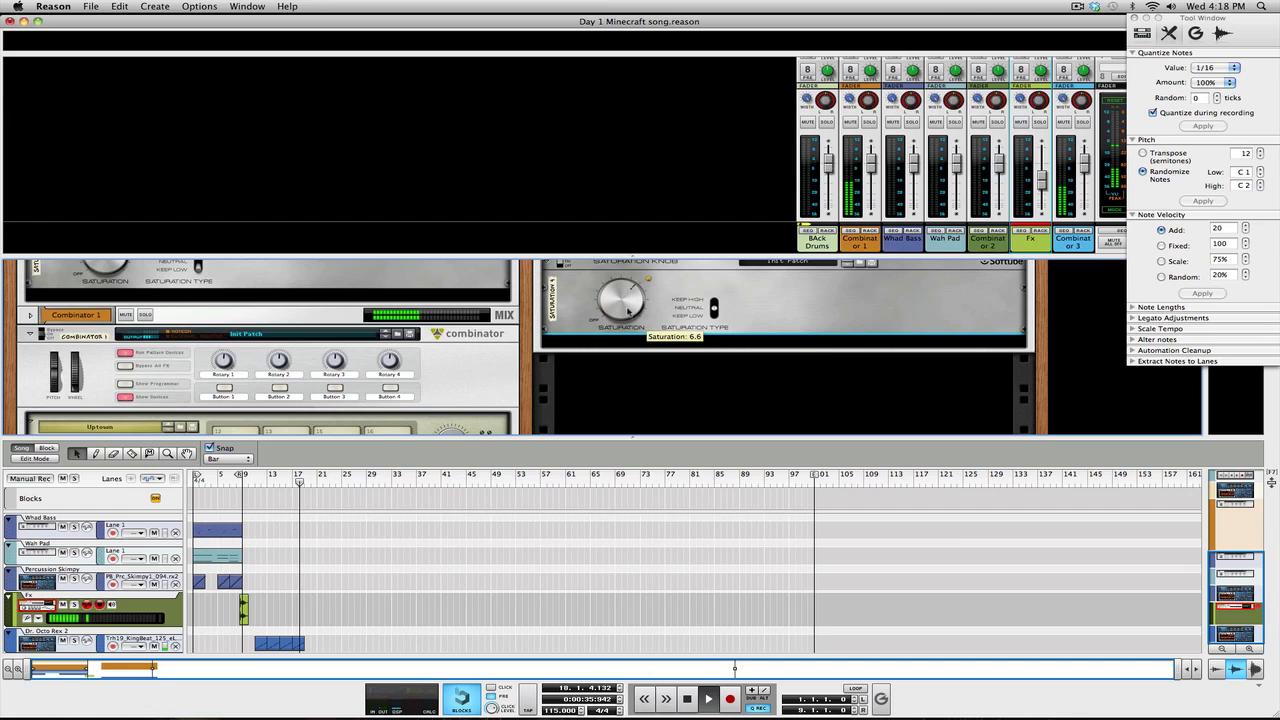
scroll(628, 314, down, 2)
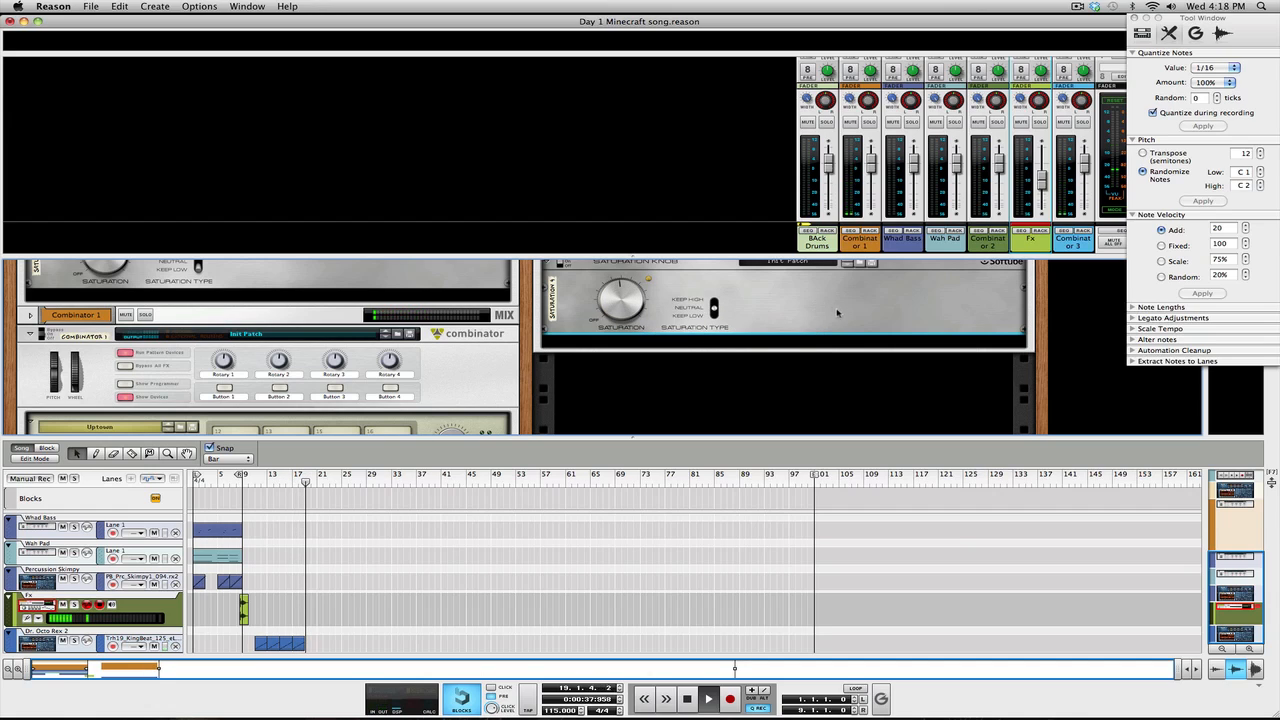
Play the arrangement from bar 11 to hear the drums together with the saturated KingBeat loop.
drag(261, 482, 257, 483)
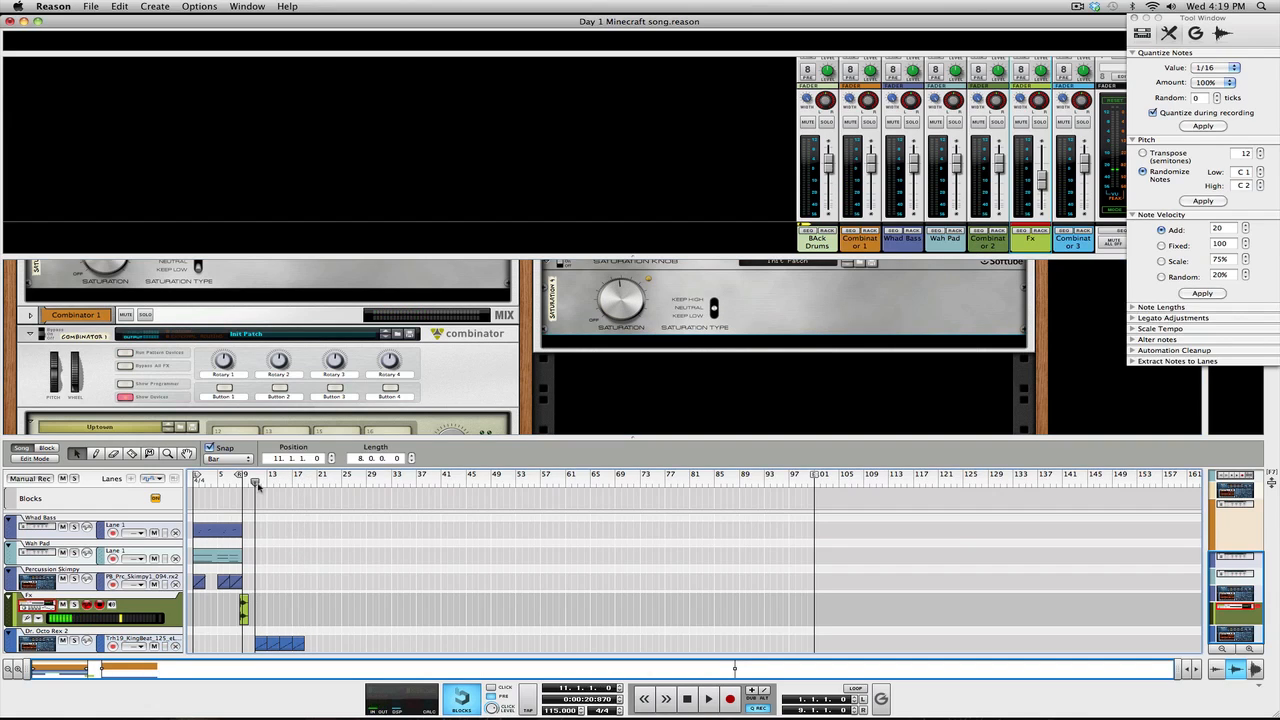
key(space)
scroll(567, 320, down, 1)
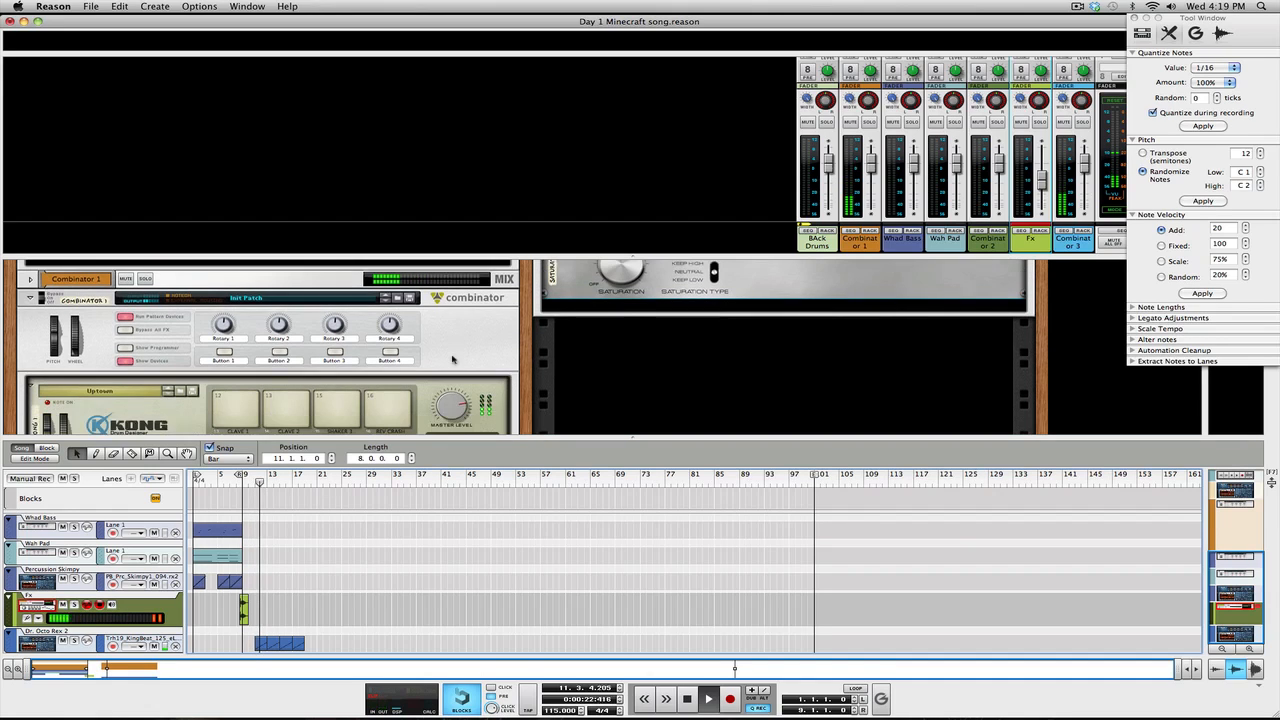
key(space)
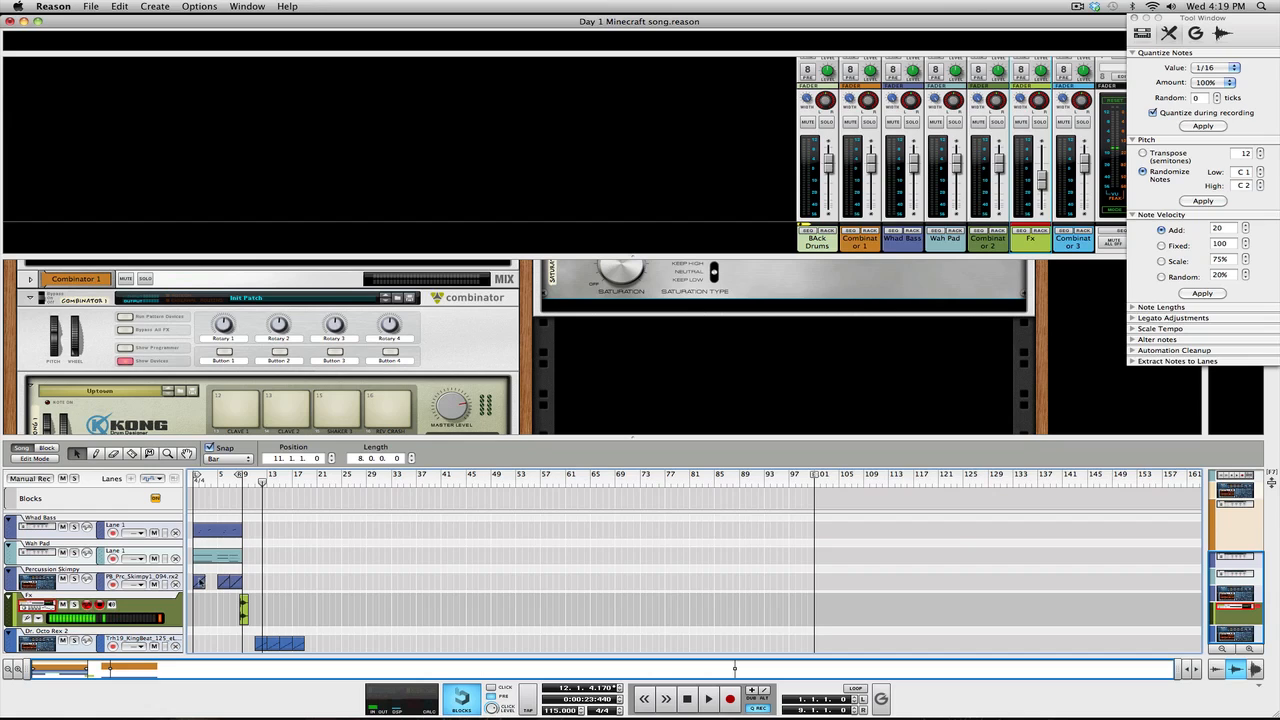
Copy the two Percussion Skimpy clips starting at bar 5 to position 11.1.1.0 and play the section from bar 11.
click(197, 583)
key(space)
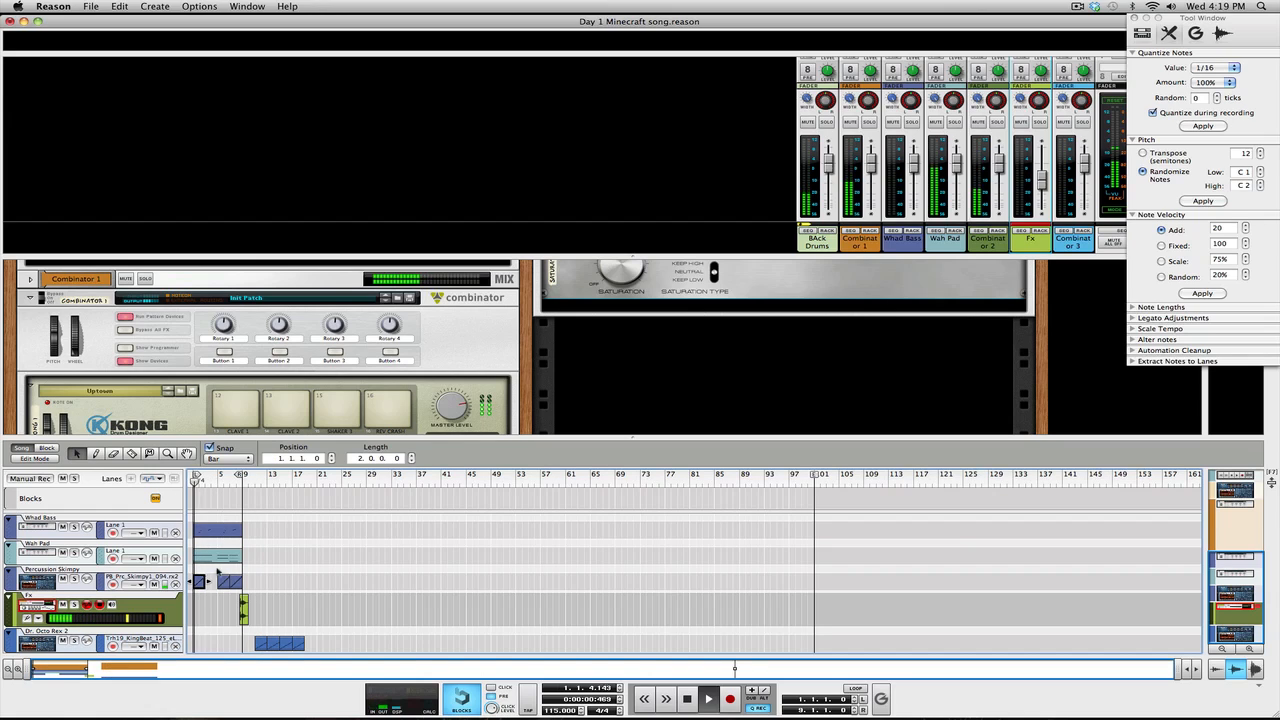
click(221, 583)
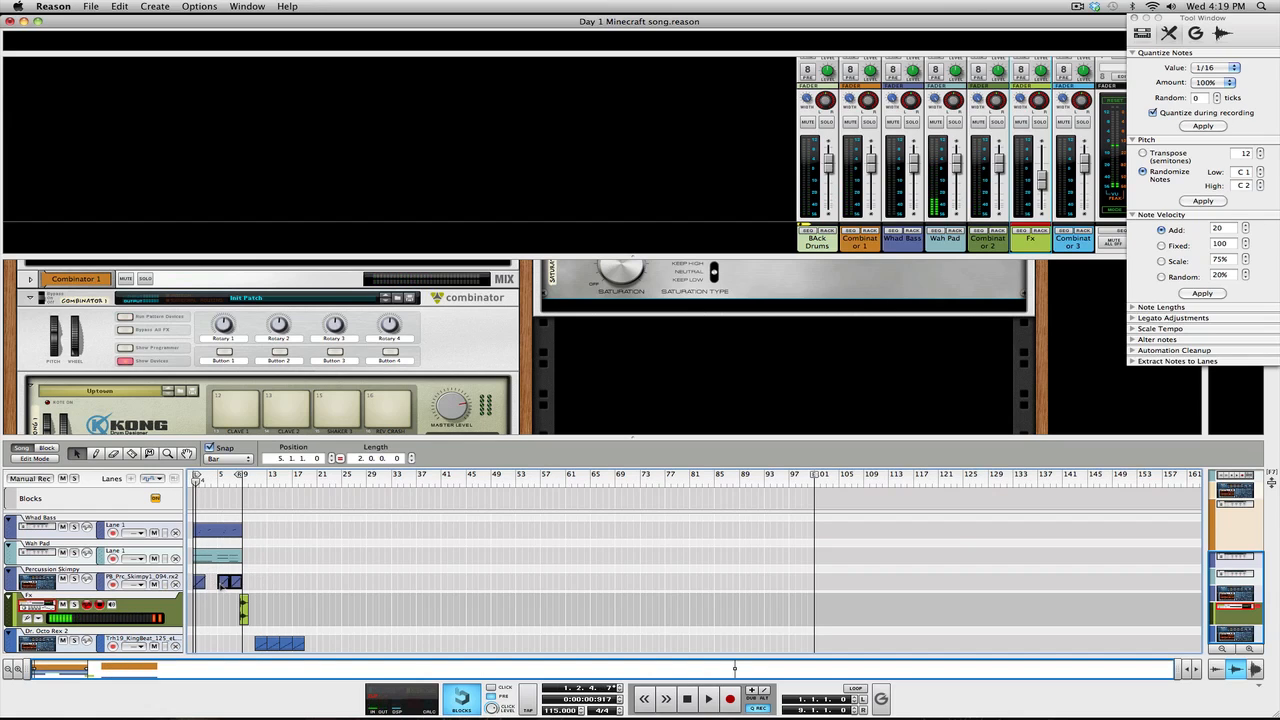
drag(221, 585, 258, 581)
click(257, 483)
key(space)
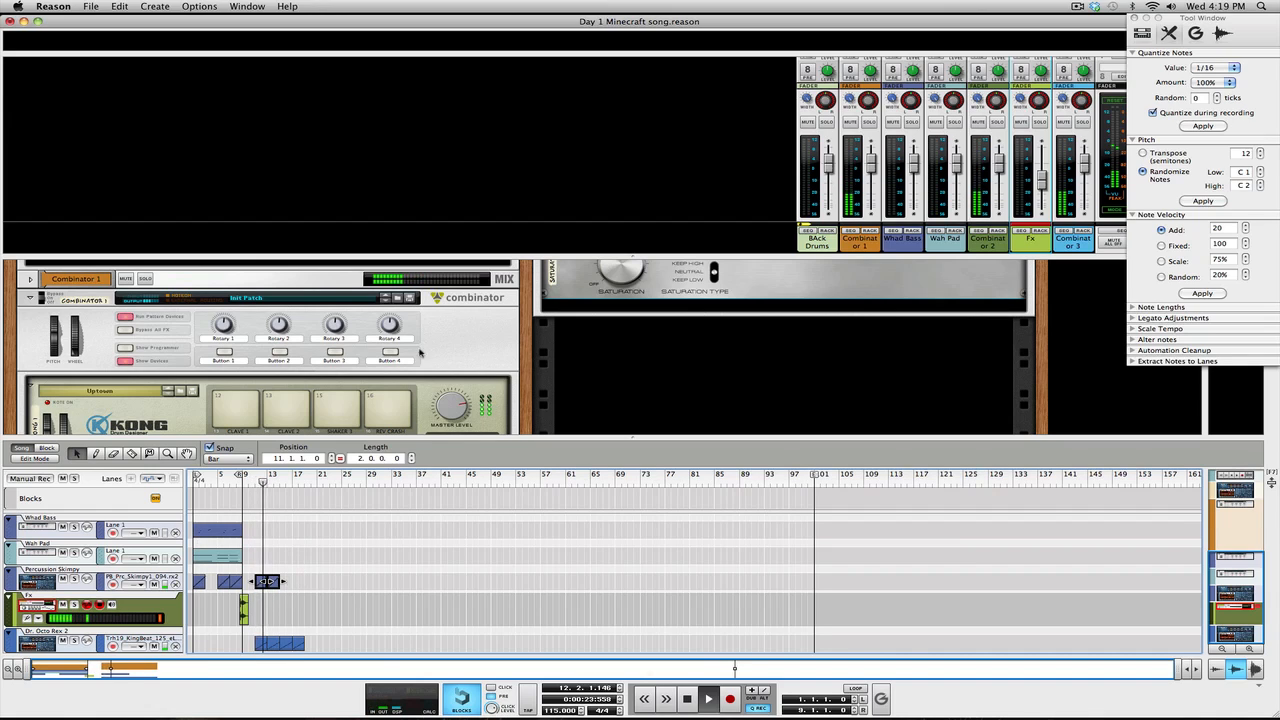
Lower the Combinator 2 mixer channel to -13.10 dB and duplicate the copied Percussion Skimpy clips at position 15.1.1.0.
click(999, 168)
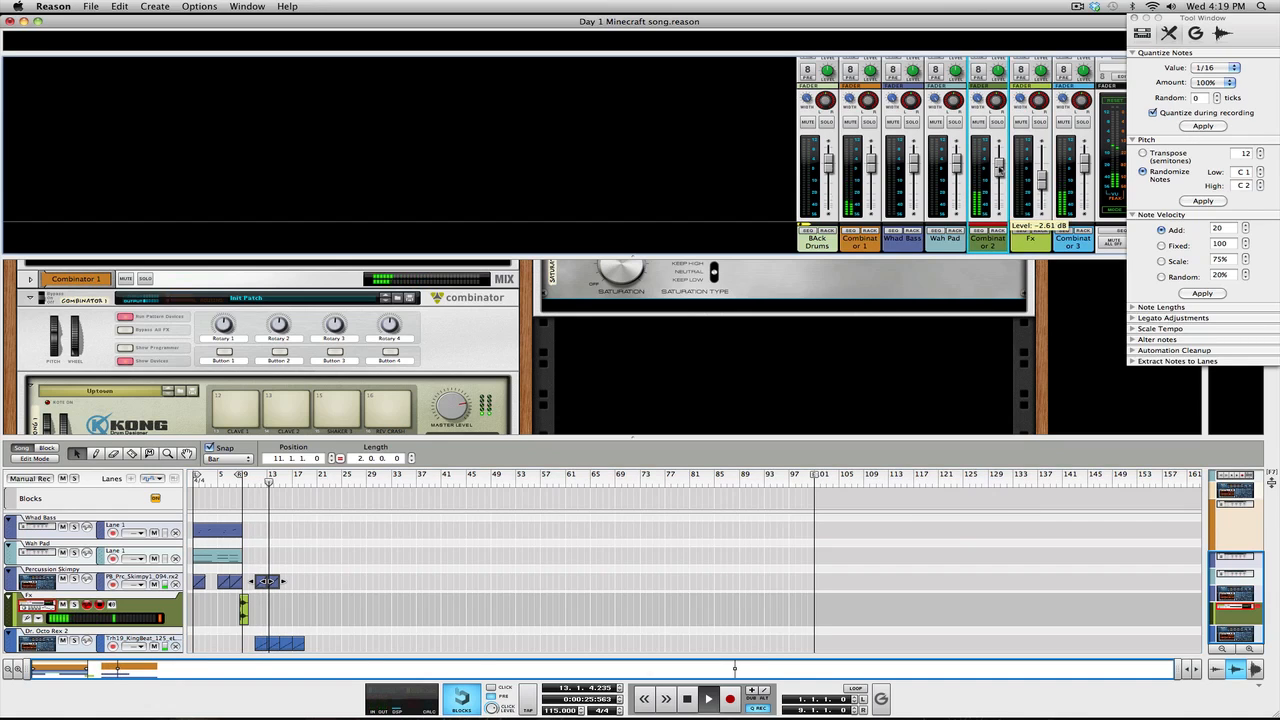
drag(999, 168, 997, 177)
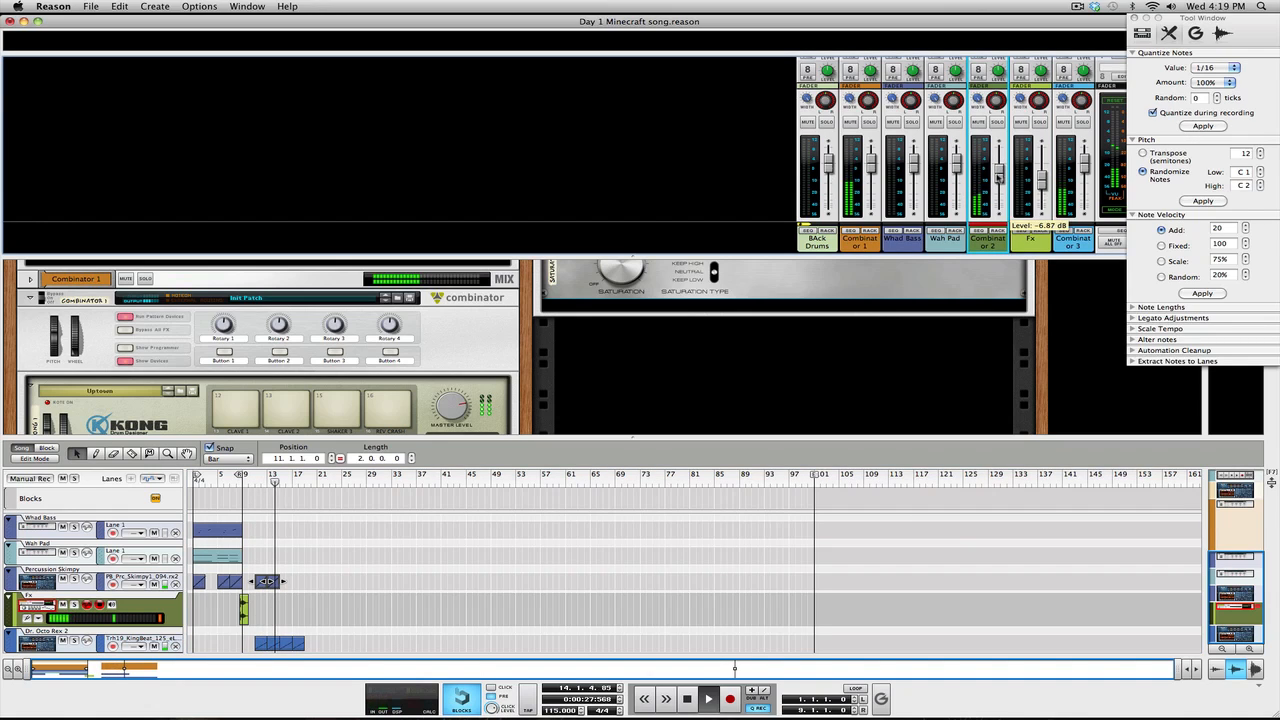
drag(258, 583, 281, 583)
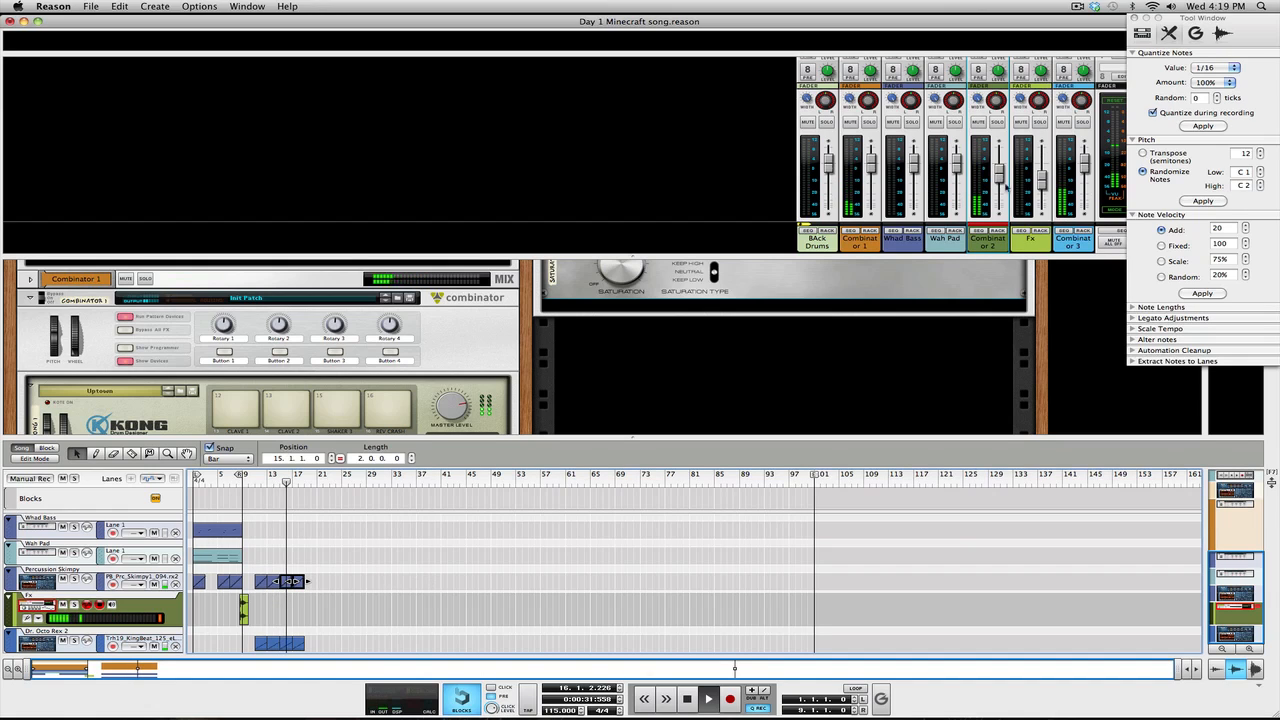
drag(1006, 185, 998, 187)
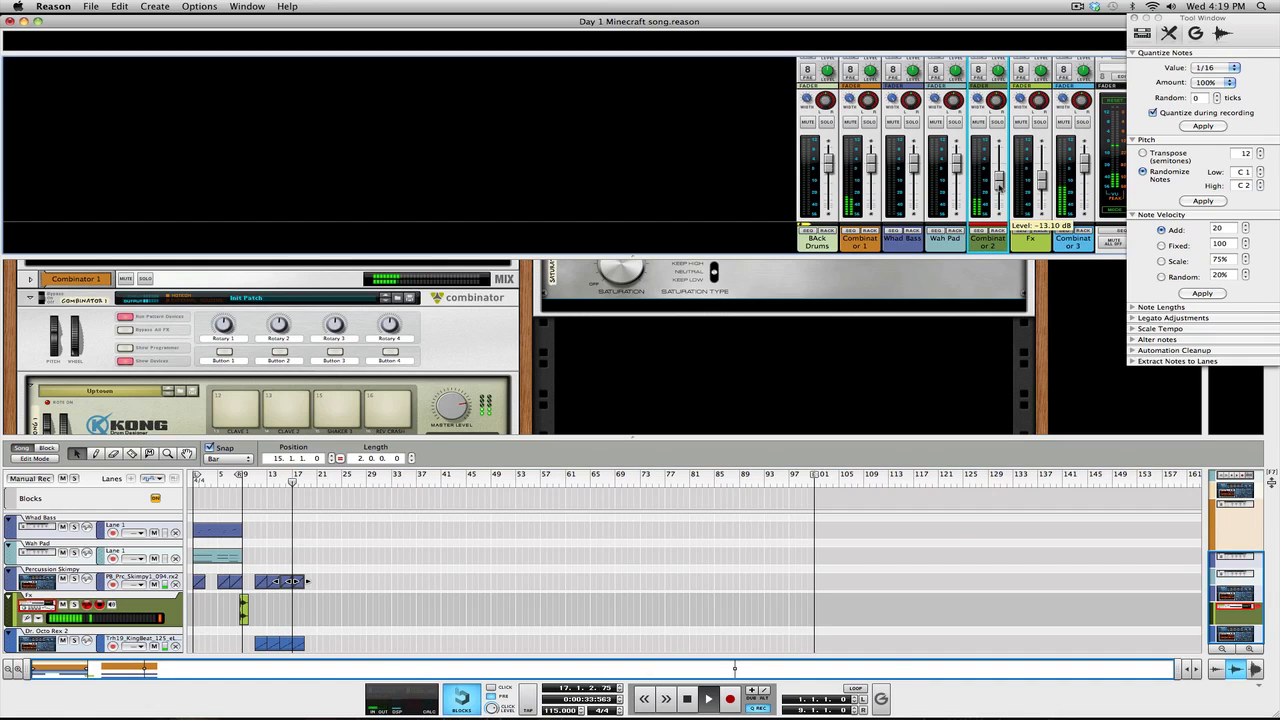
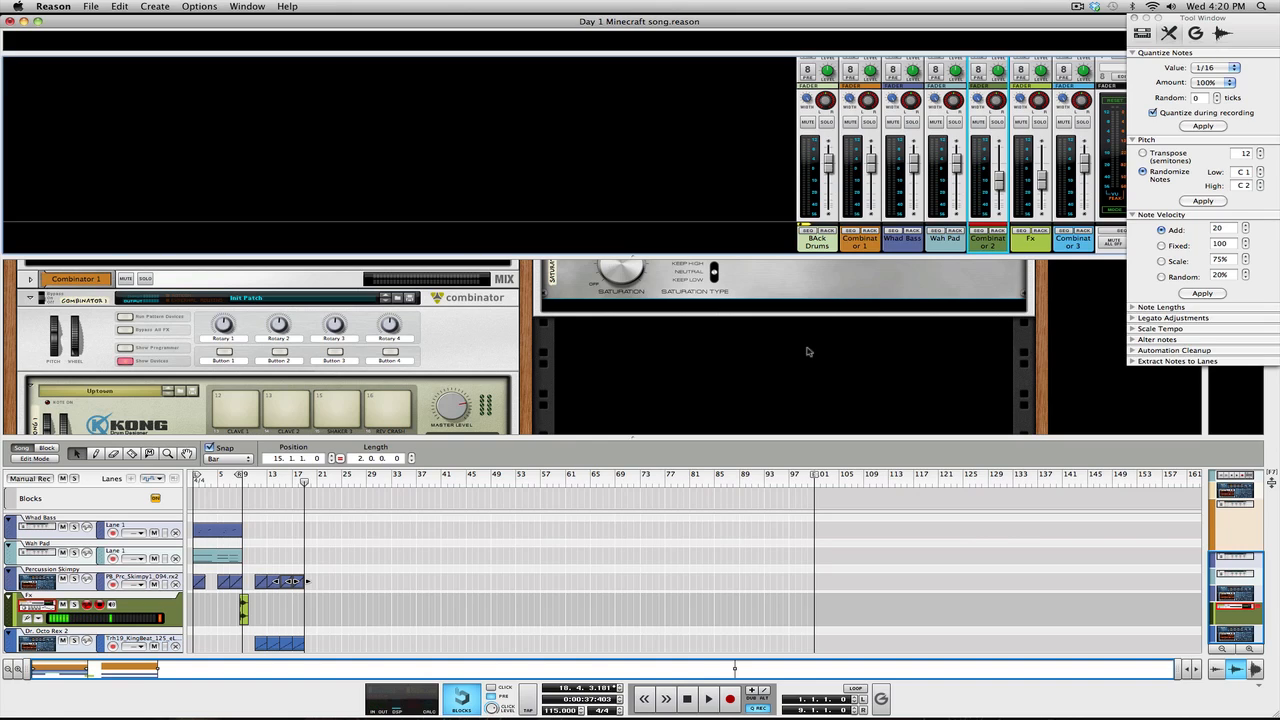
Play the second section from bar 11 again to check the layered percussion and its new level.
click(254, 482)
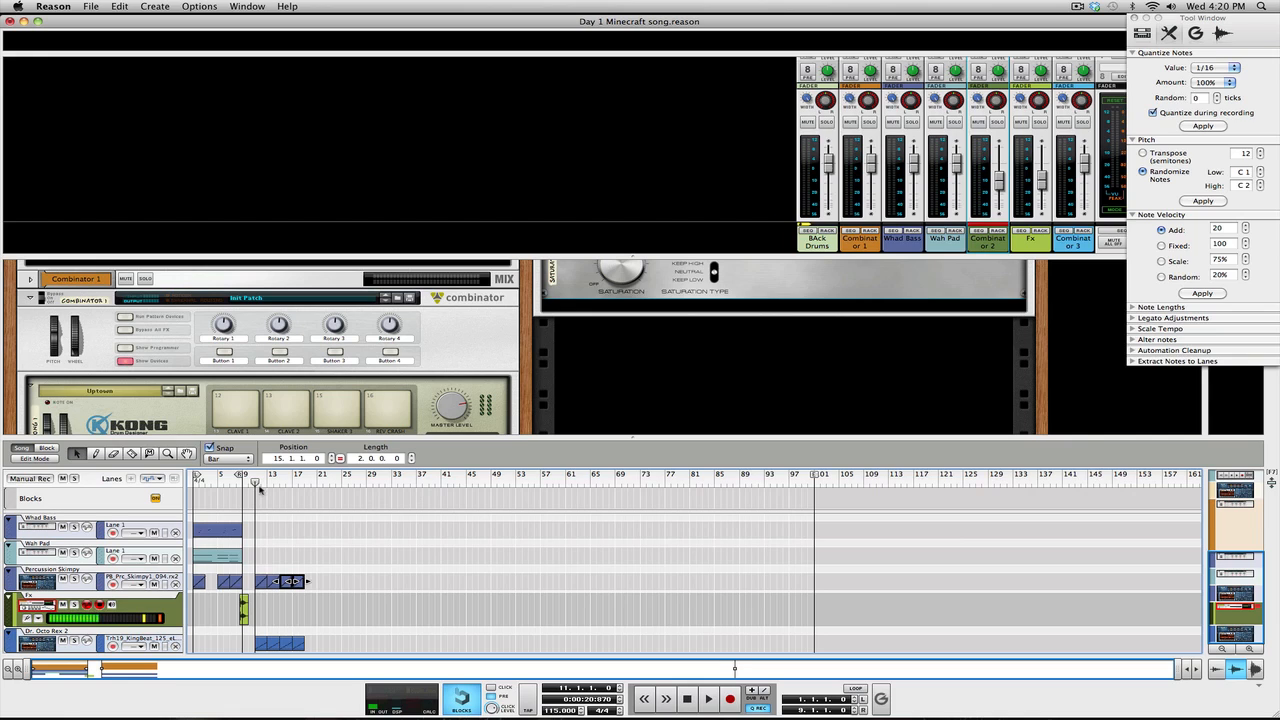
key(space)
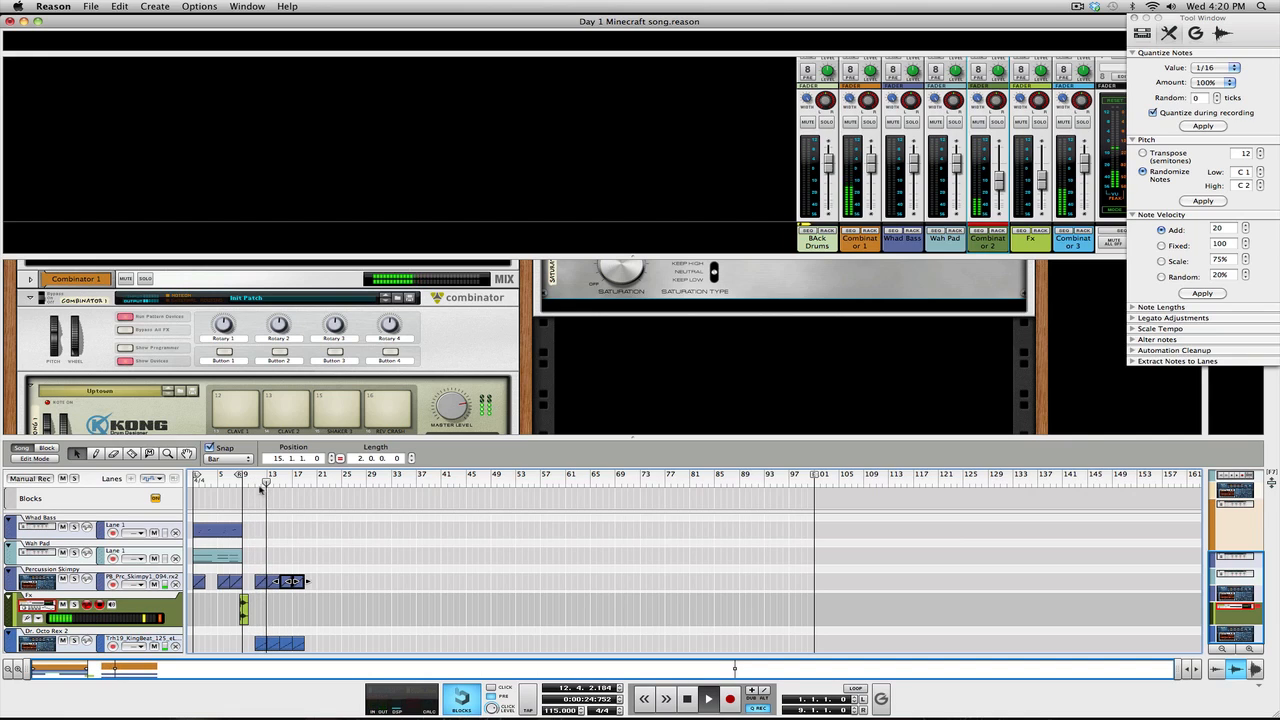
Stop playback and add an empty Combinator to the rack below the Saturation Knob device.
key(space)
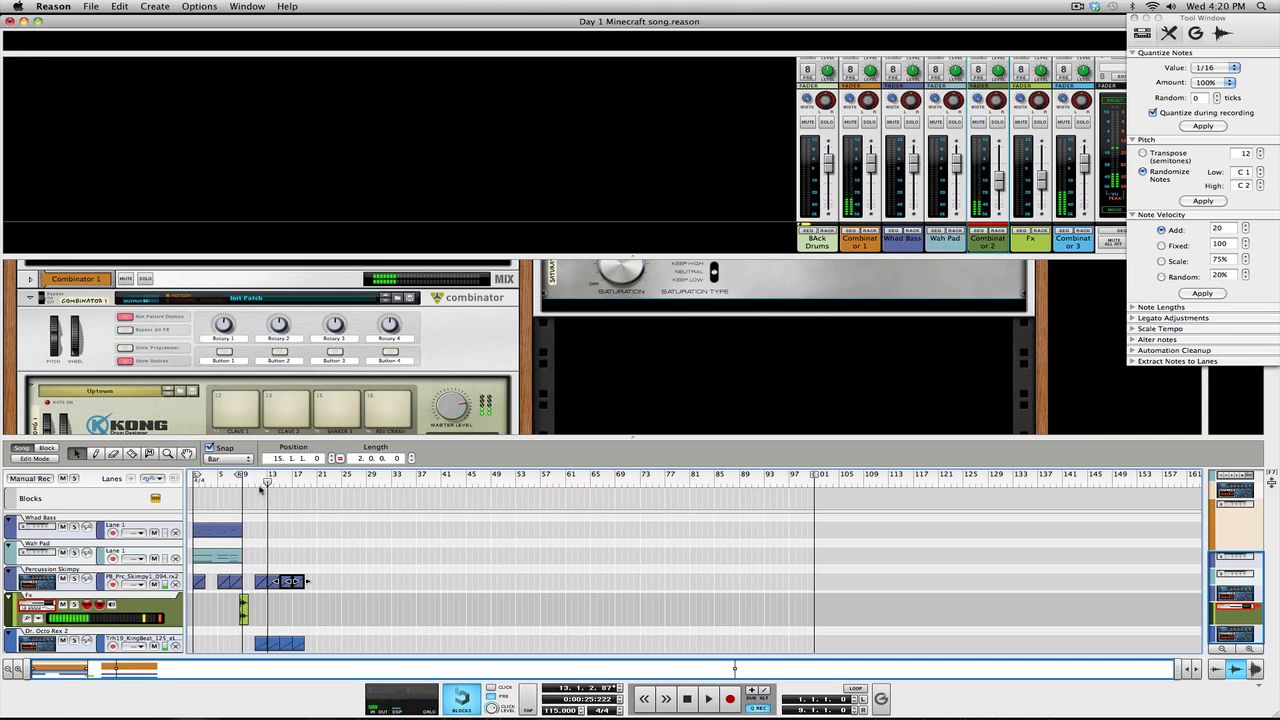
right_click(676, 359)
mouse_move(760, 456)
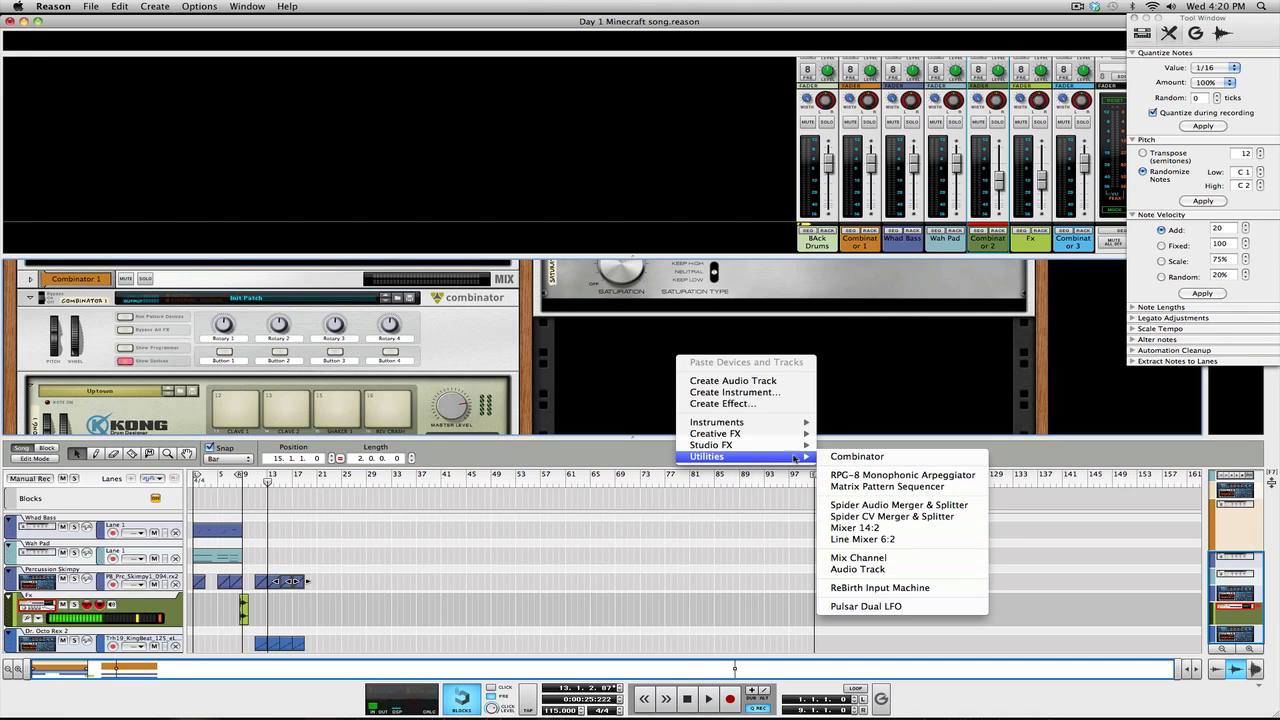
click(853, 458)
Start creating an instrument inside the new Combinator and open Reason Factory Sound Bank's ALL Instrument Patches > Pads > Evolving folder.
right_click(642, 425)
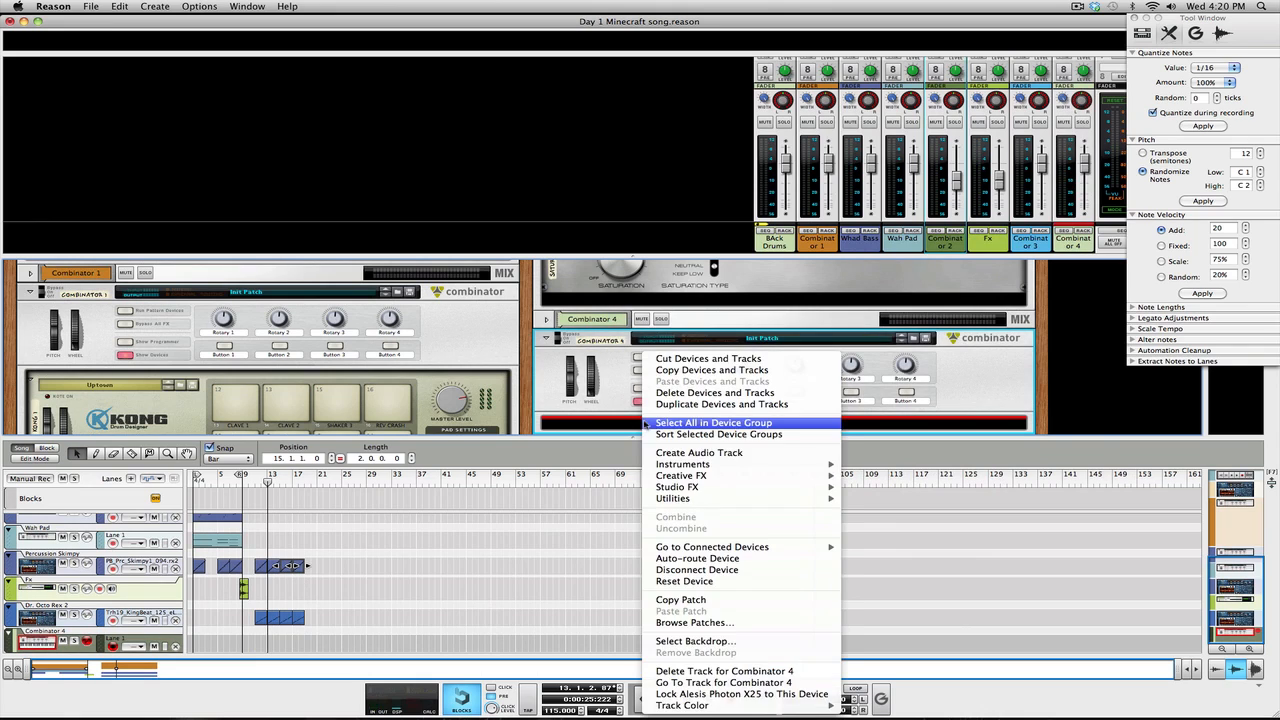
mouse_move(811, 467)
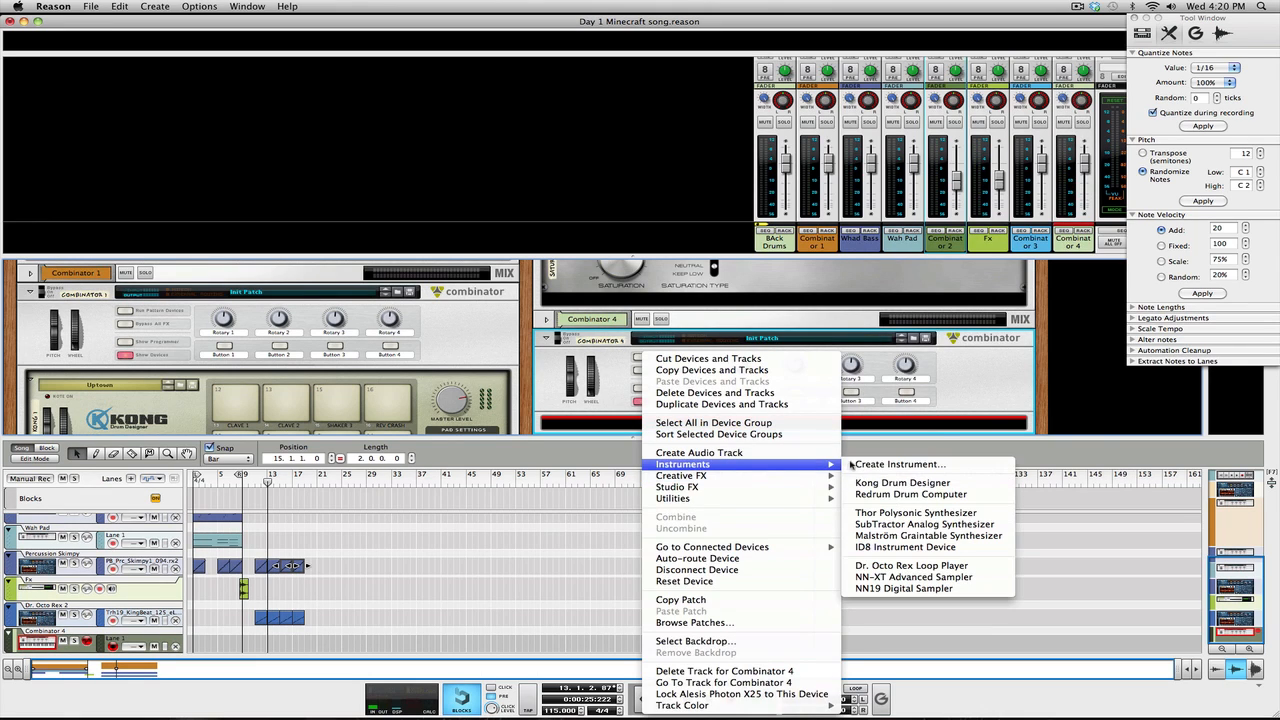
click(851, 464)
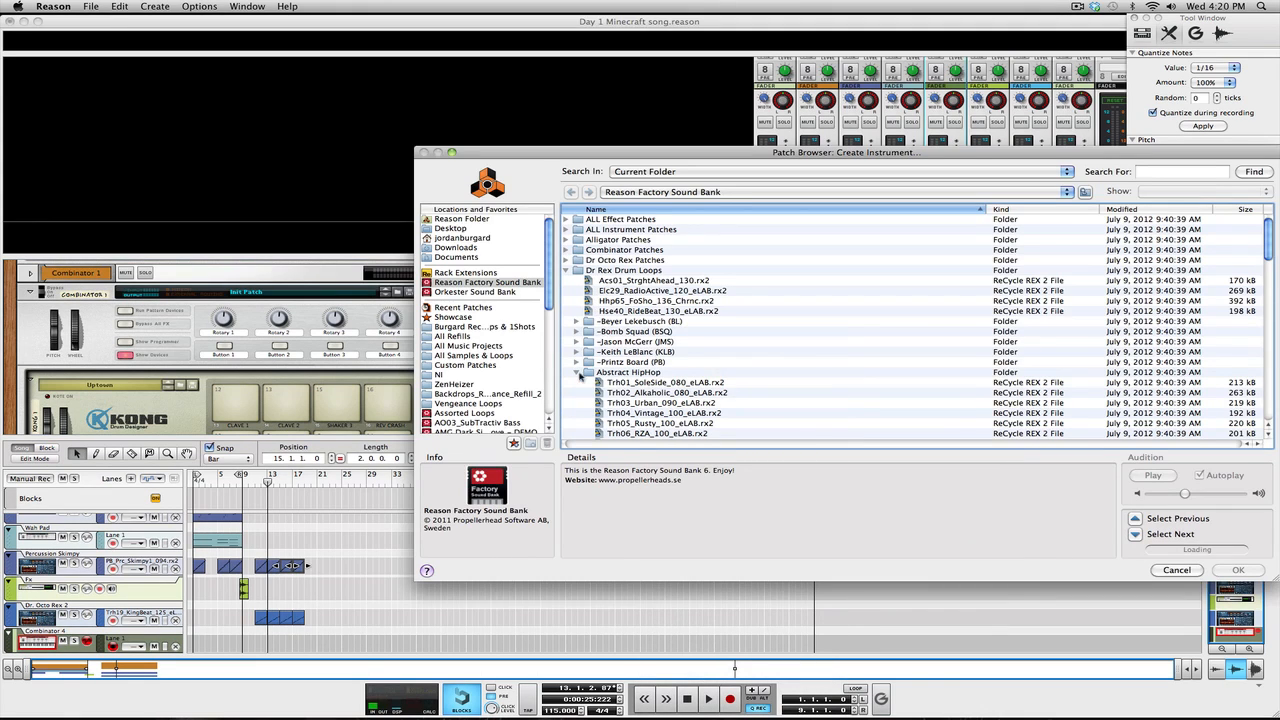
click(476, 283)
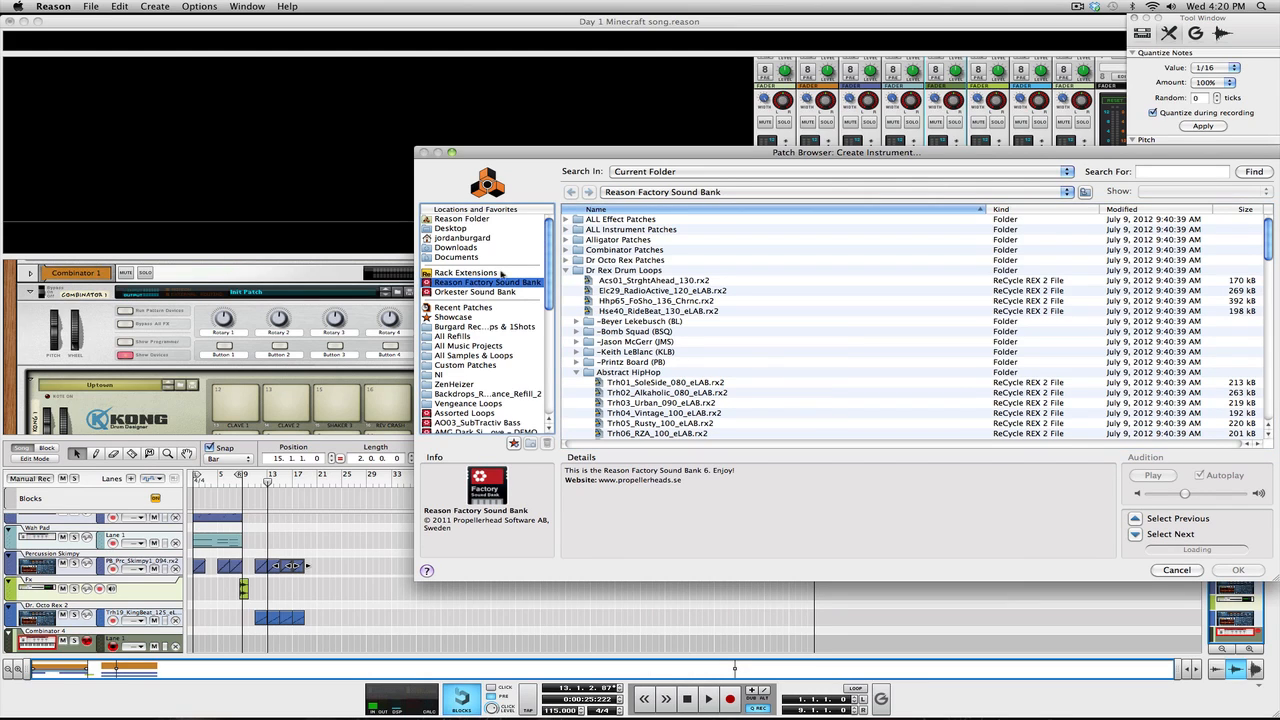
click(566, 270)
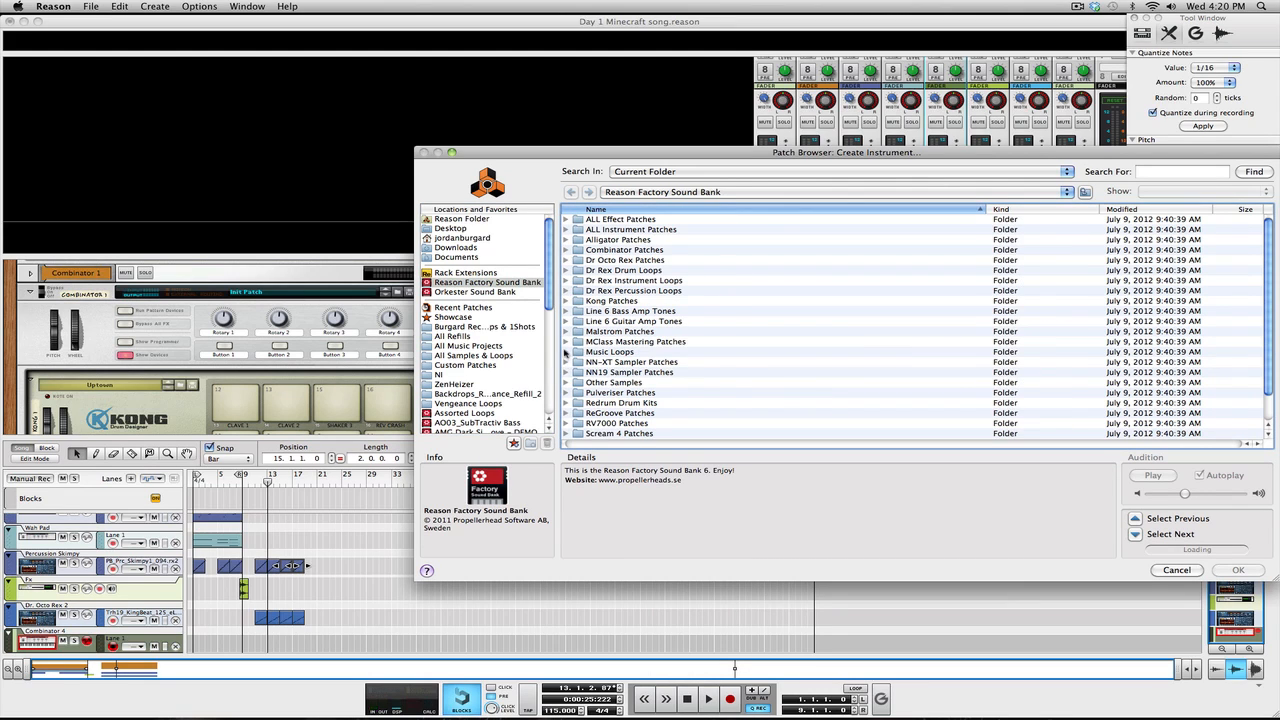
click(566, 230)
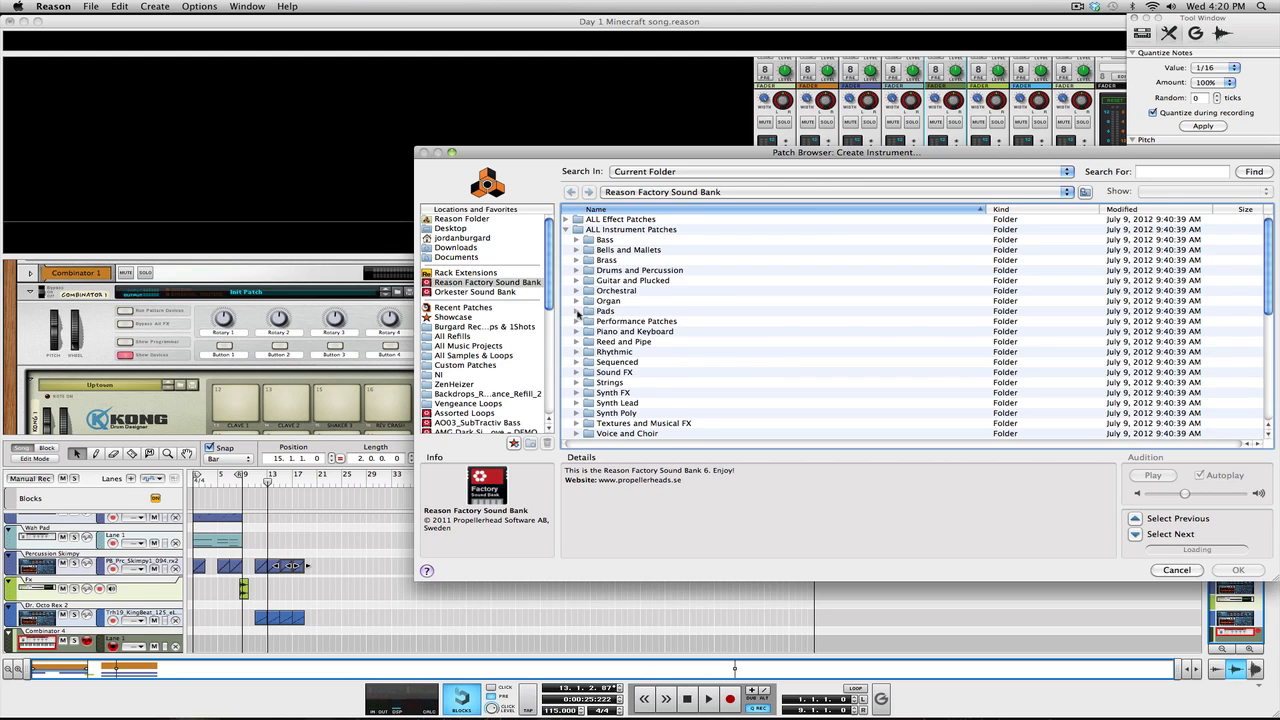
click(577, 311)
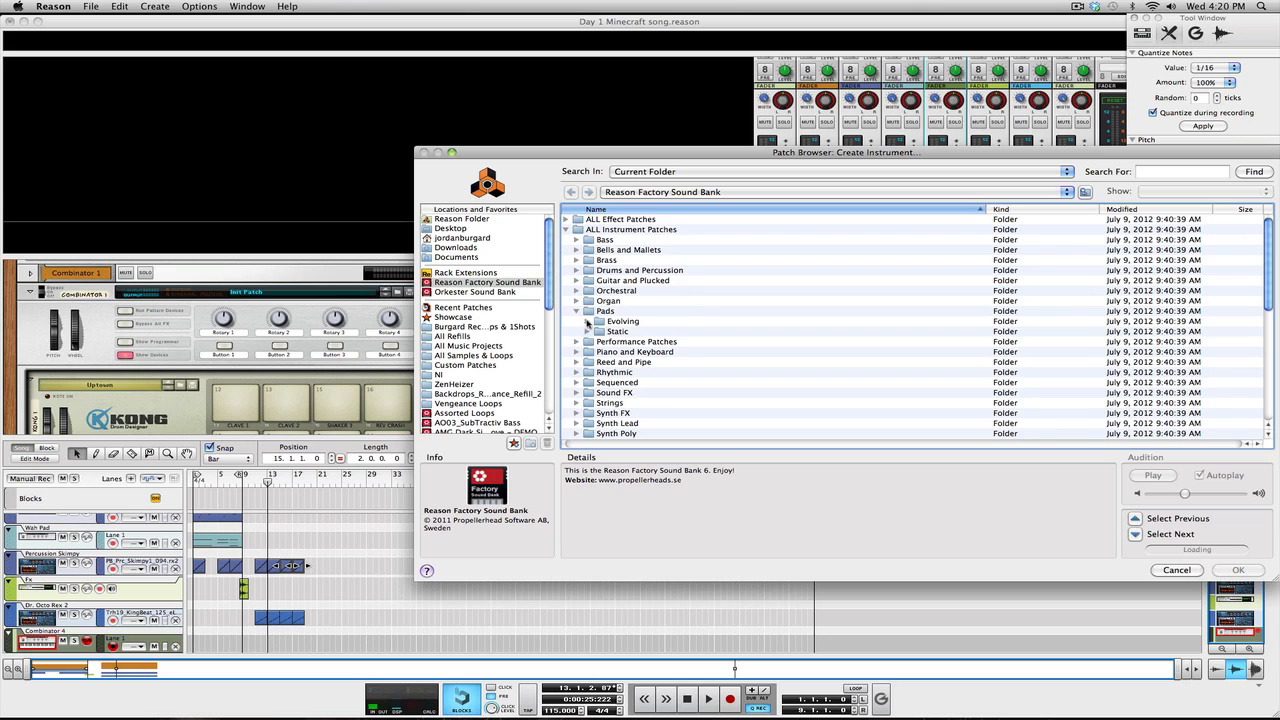
click(587, 321)
Audition the Evolving pad patches Big Blue, BloomPad, Chilloutput, Chorus Pad, Cloud Chamber, Coin Pad and Cosmo Pad 3.
click(704, 342)
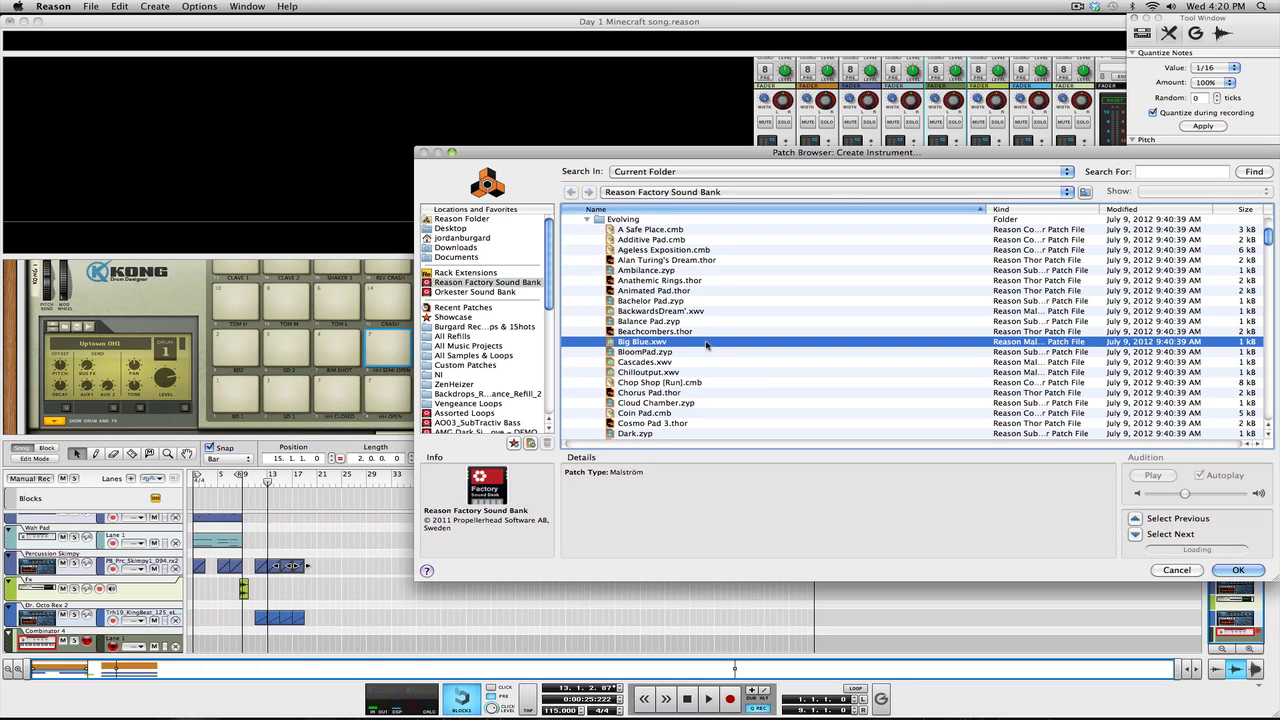
click(677, 352)
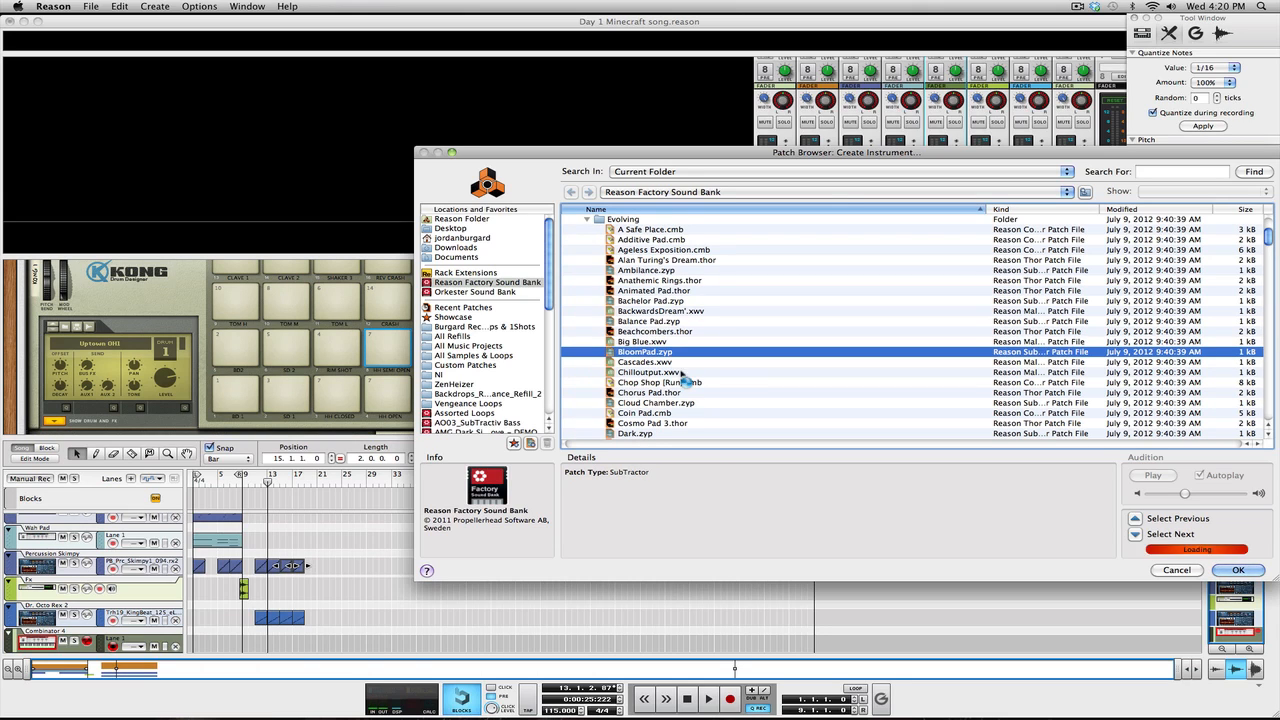
click(680, 373)
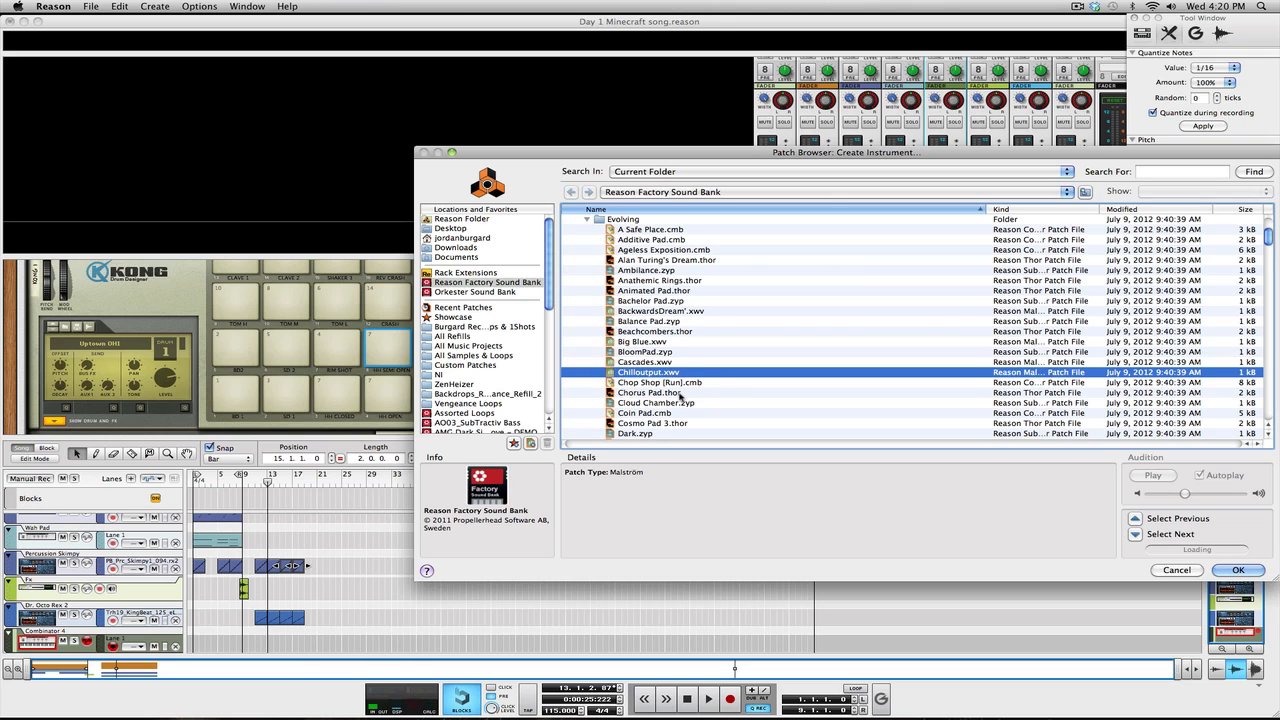
click(680, 394)
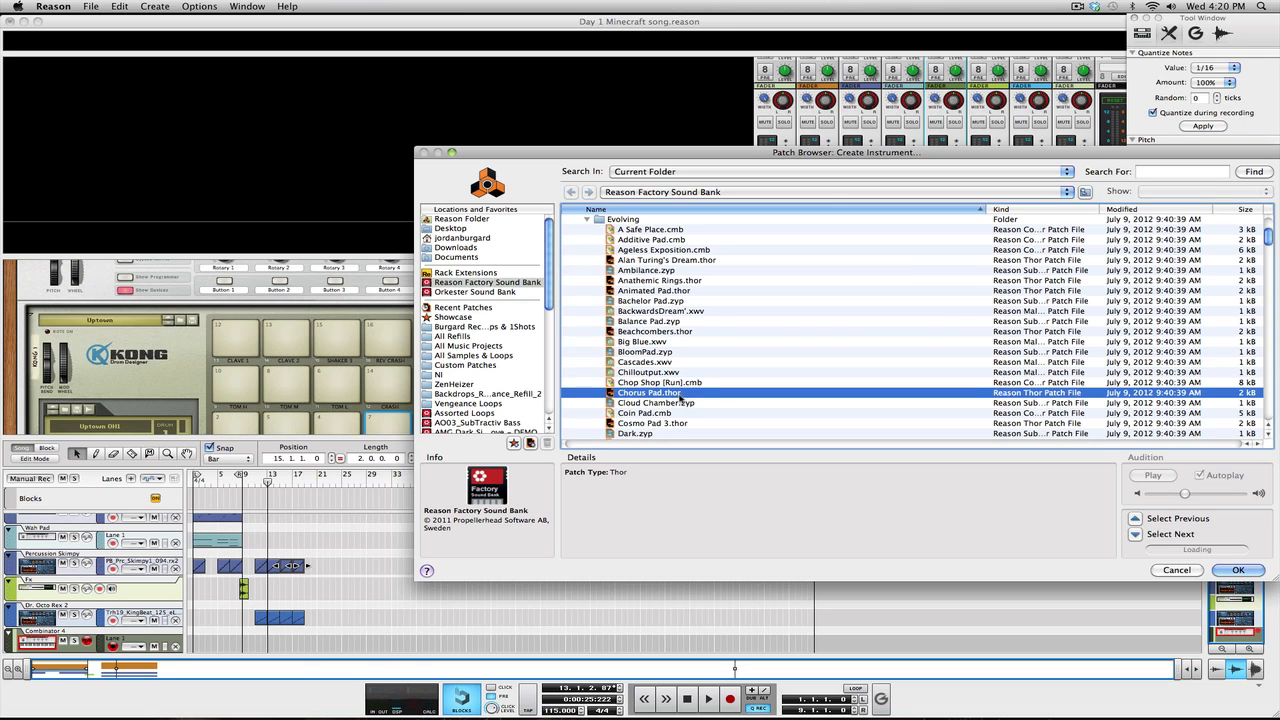
click(681, 403)
click(676, 413)
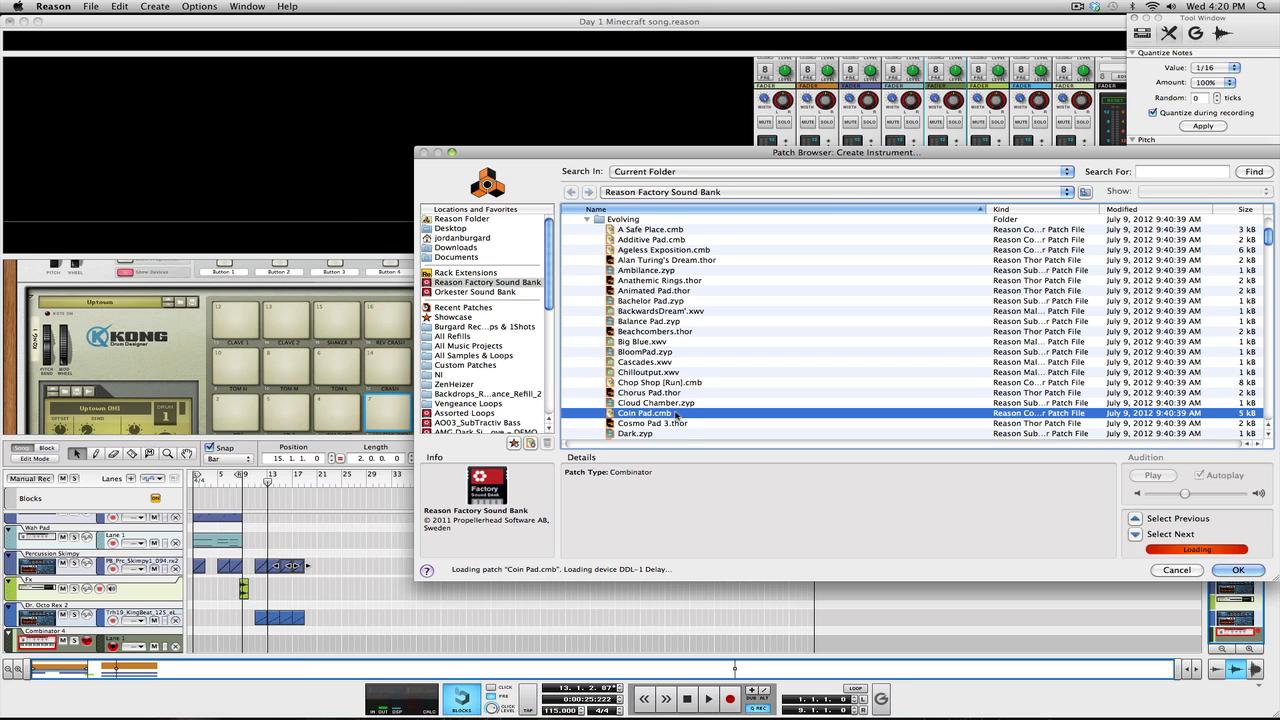
click(678, 424)
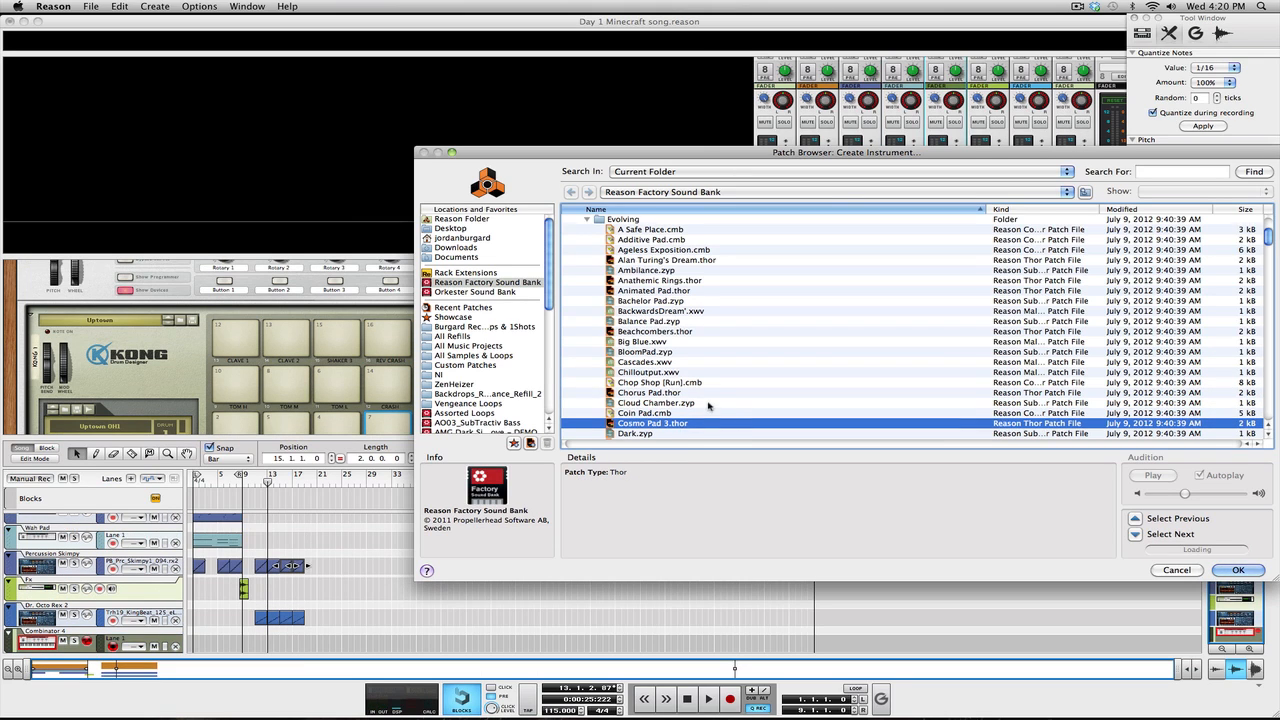
Audition the pad patches Dark, Diaspora, Digital Boutique, Discovery's Waking 2010 and Distant Vowels.
scroll(708, 405, down, 3)
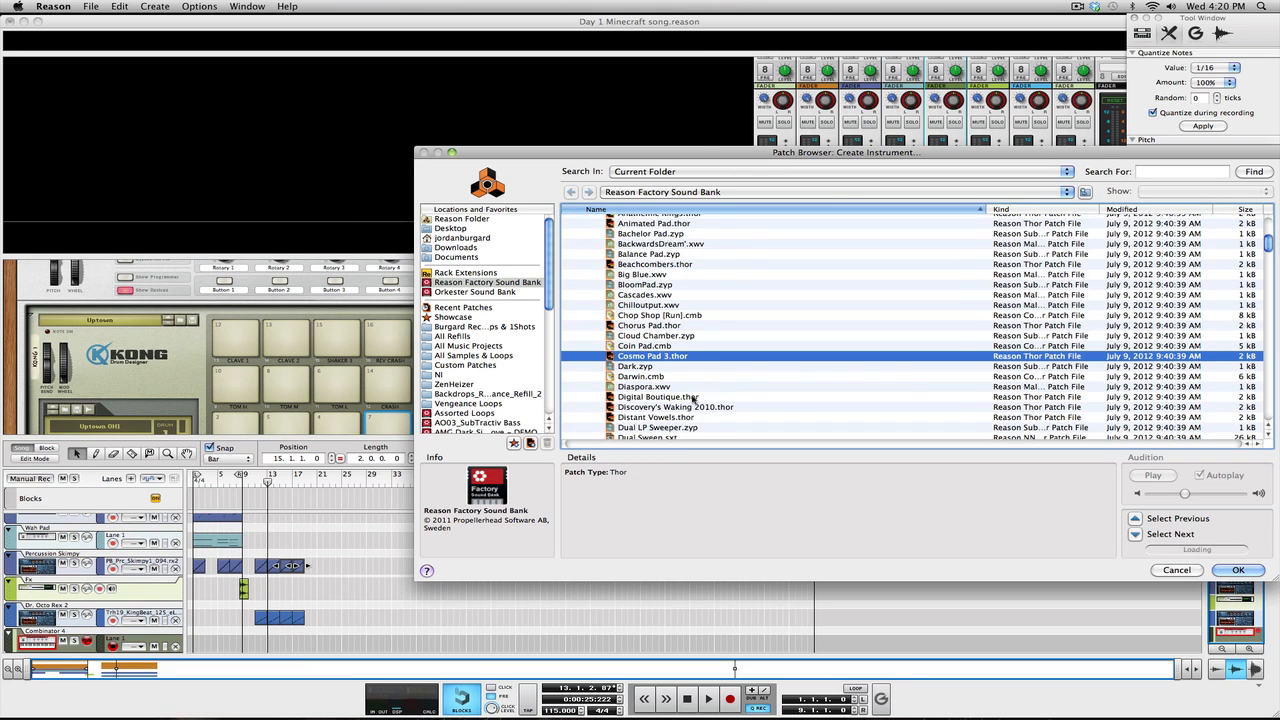
click(633, 368)
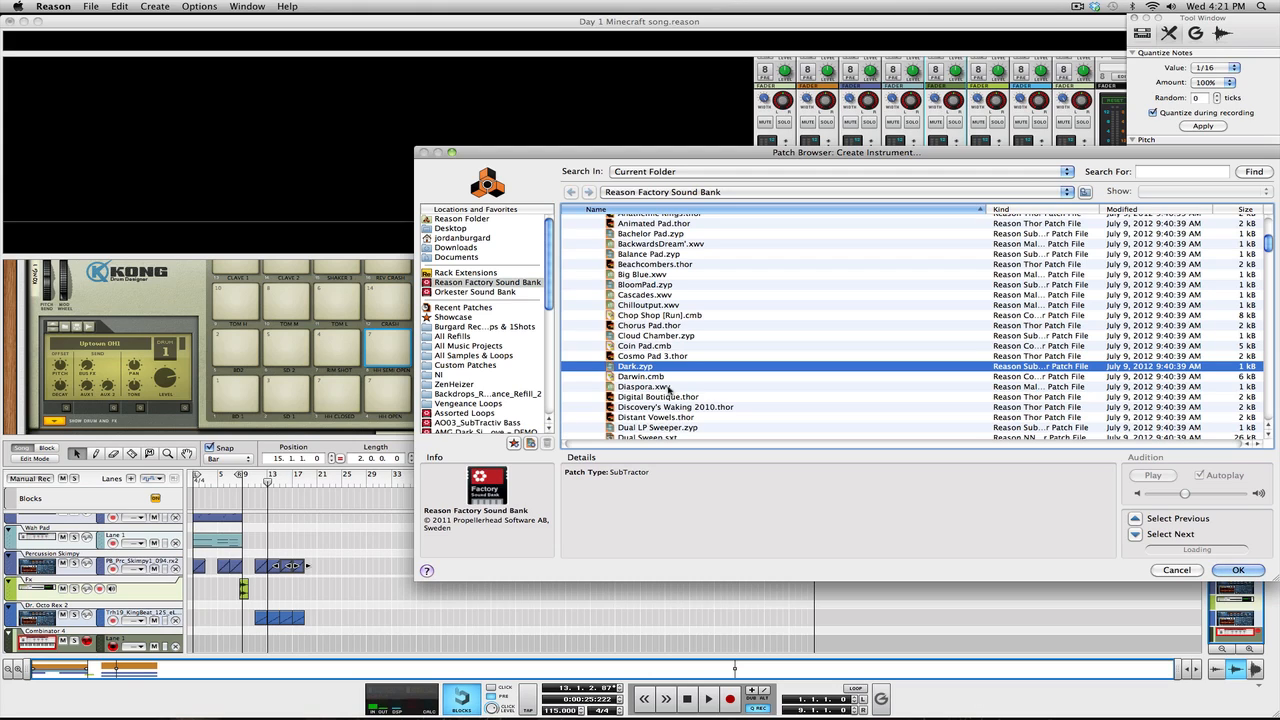
click(669, 387)
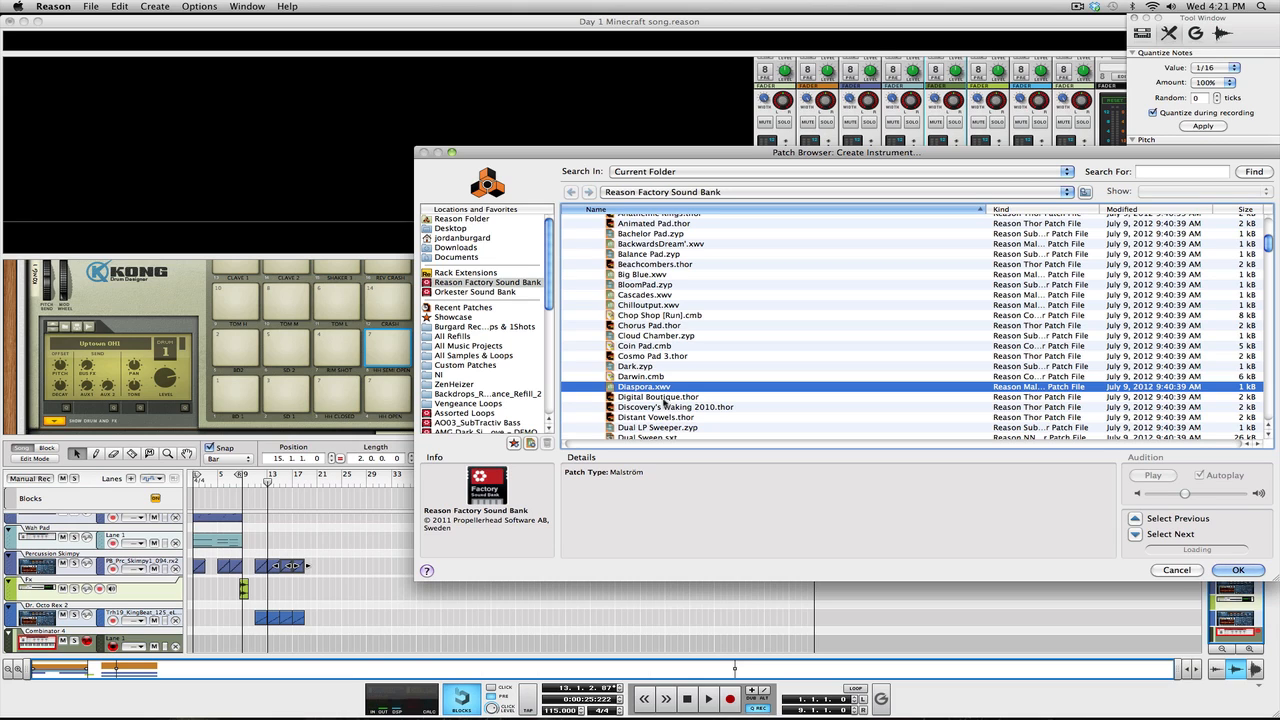
click(664, 398)
click(664, 410)
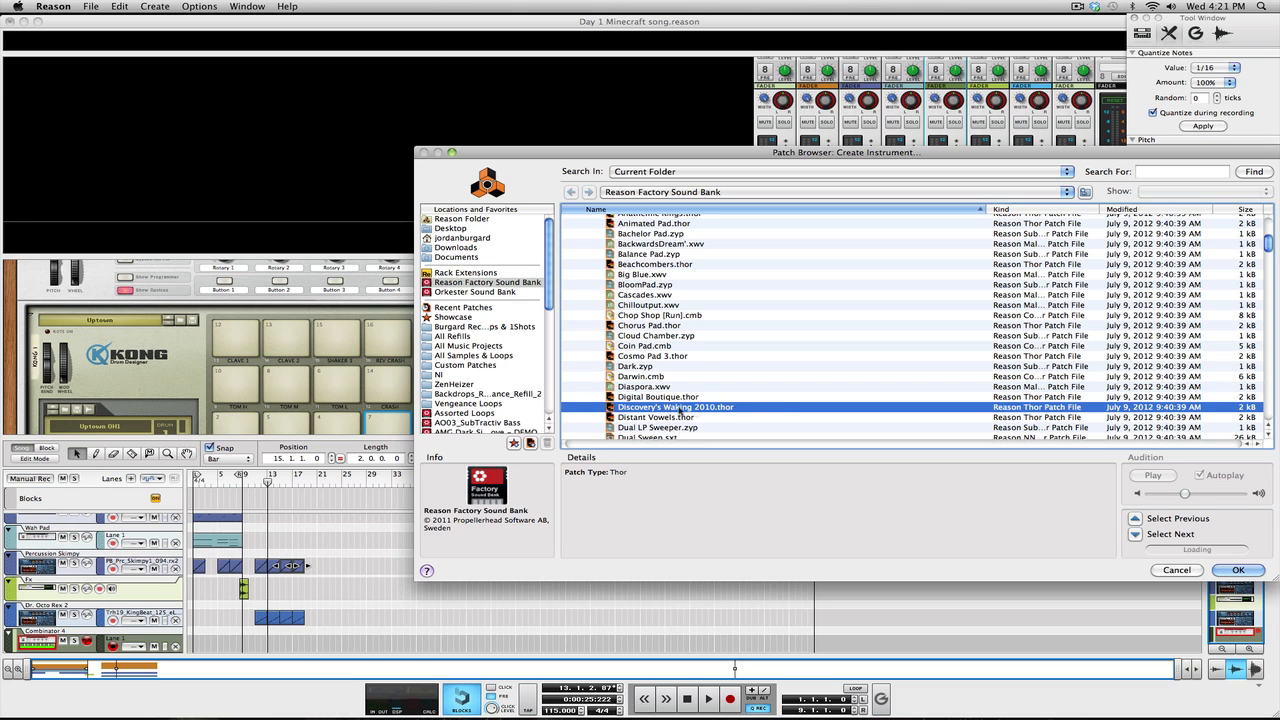
click(677, 420)
Audition the pad patches Entropic of Cancer, Evolve Harmony, FeedAche and Filmscore Pad.
scroll(723, 394, down, 3)
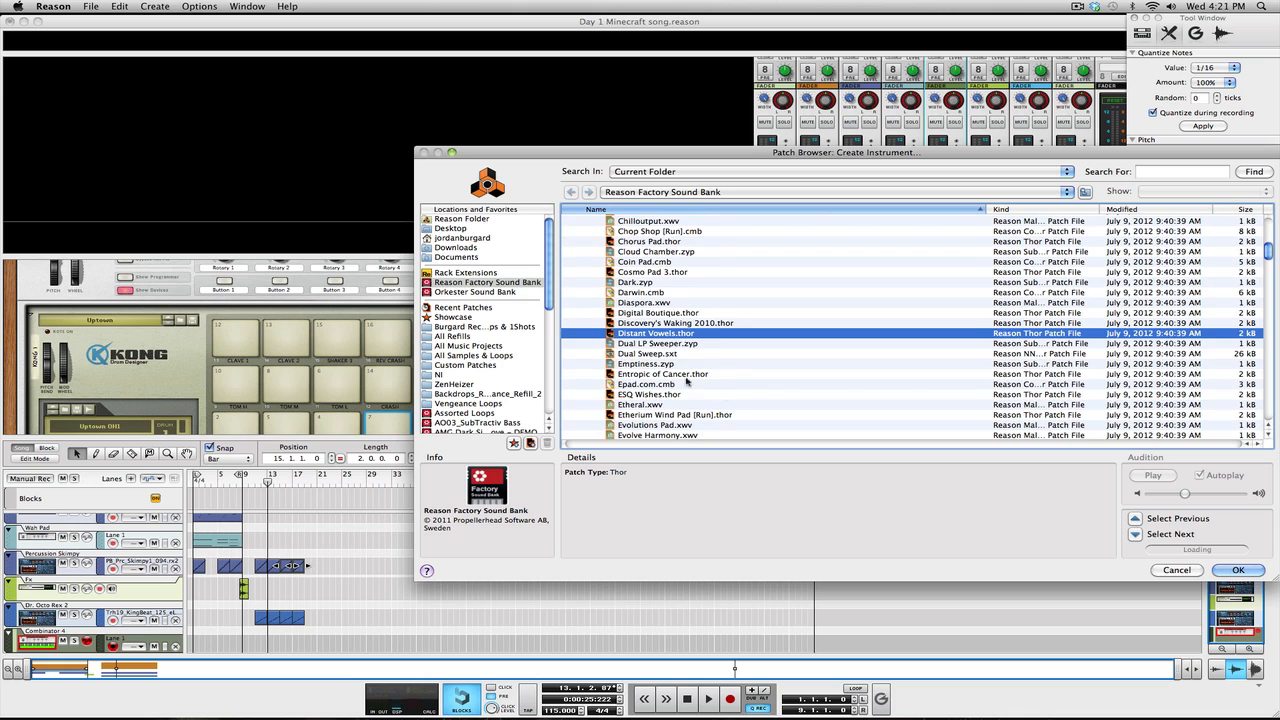
click(686, 376)
scroll(729, 397, down, 3)
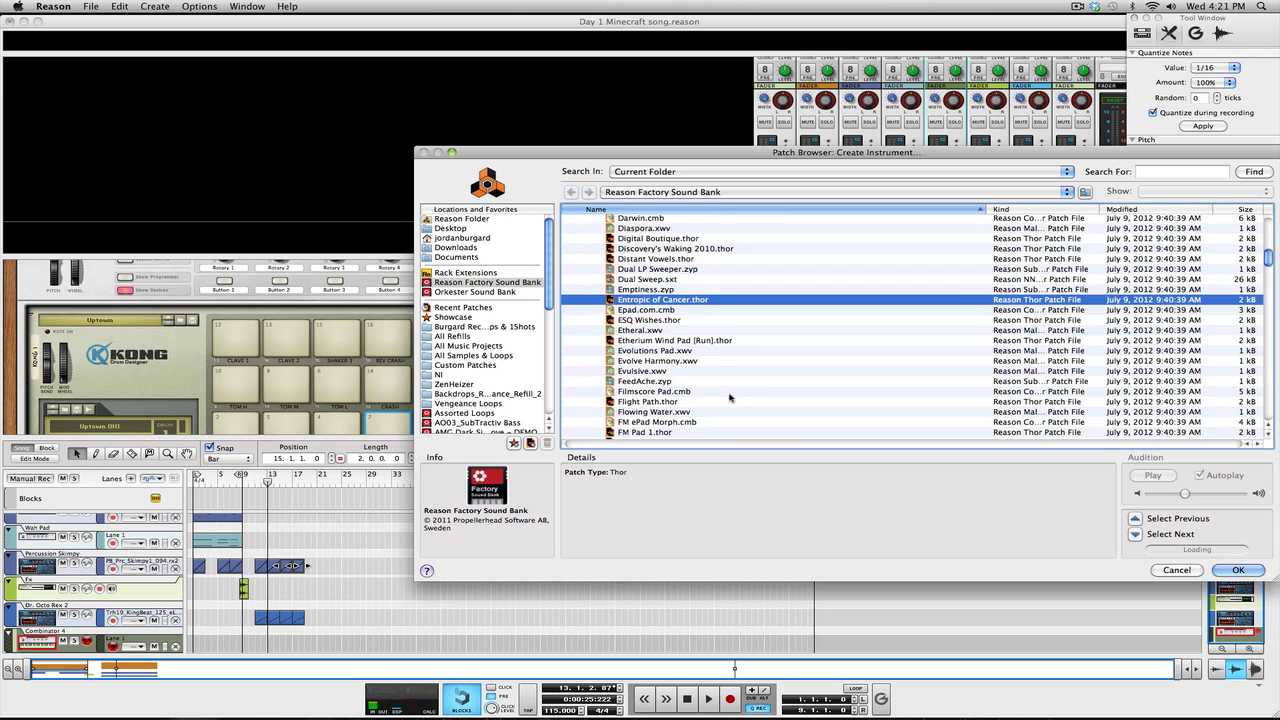
click(666, 358)
click(675, 379)
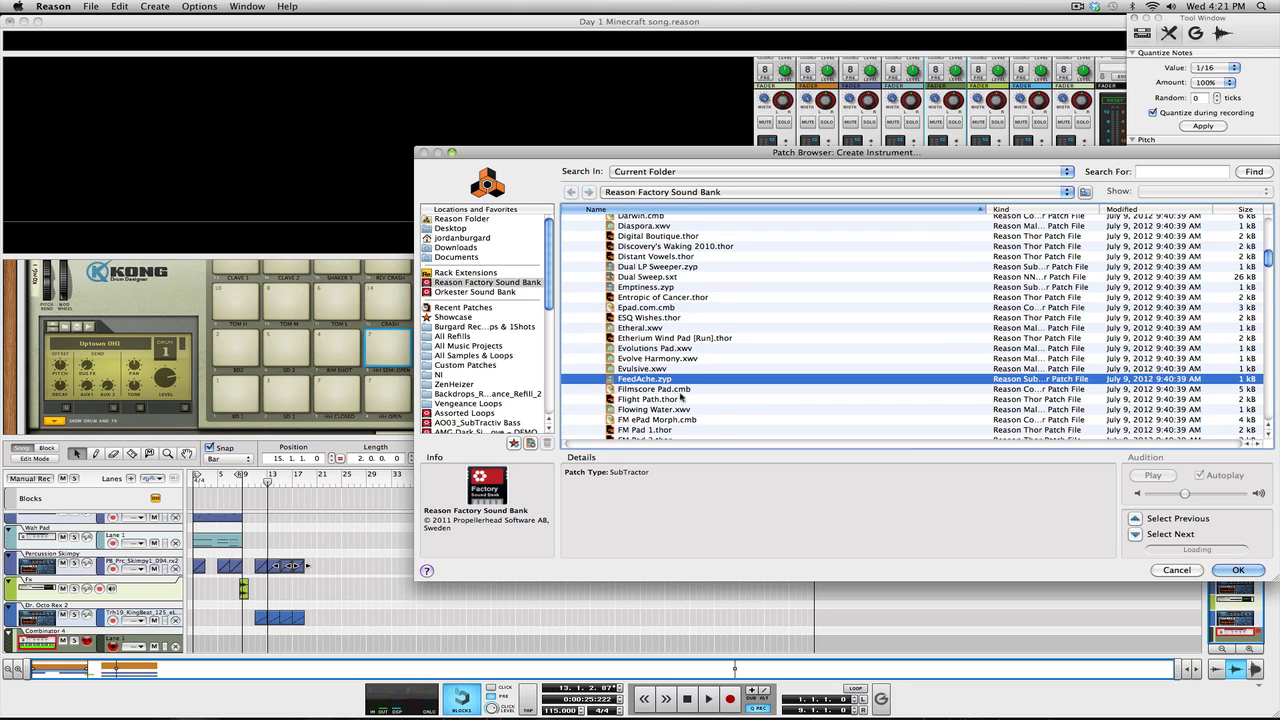
click(682, 390)
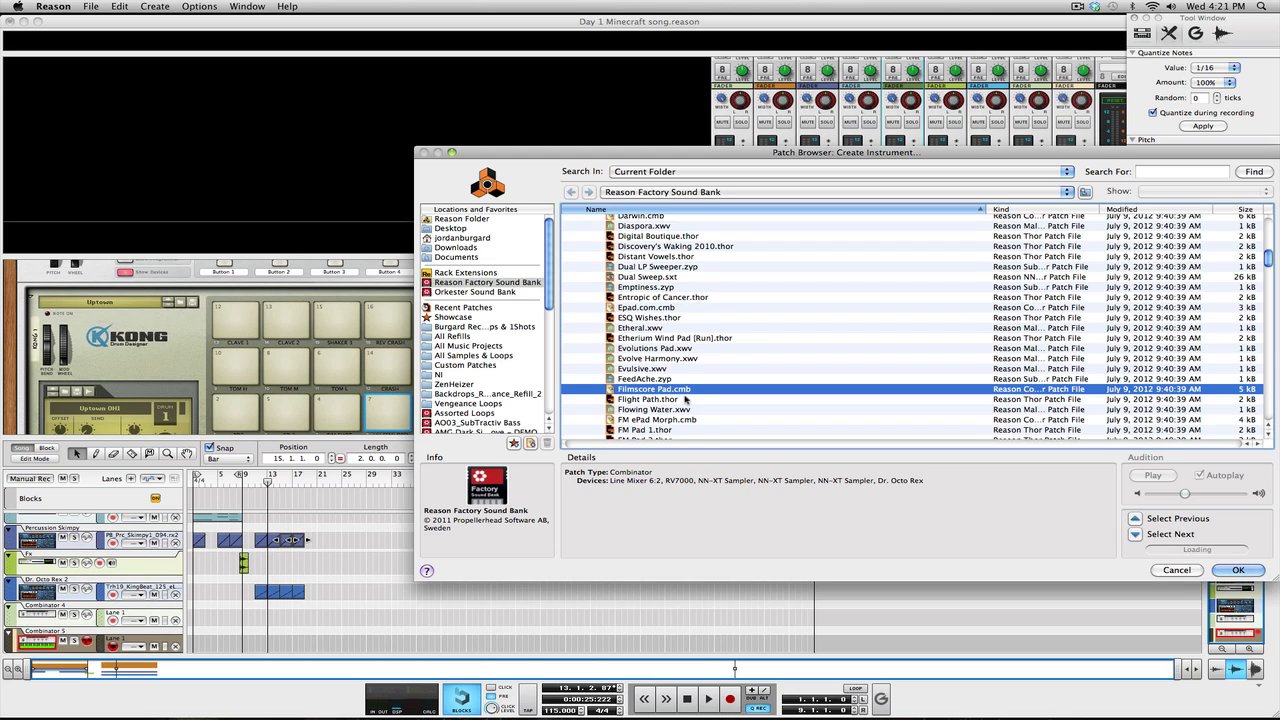
Audition the pad patches Flight Path, Flowing Water, FM ePad Morph and FM Pad 1 in sequence.
click(685, 399)
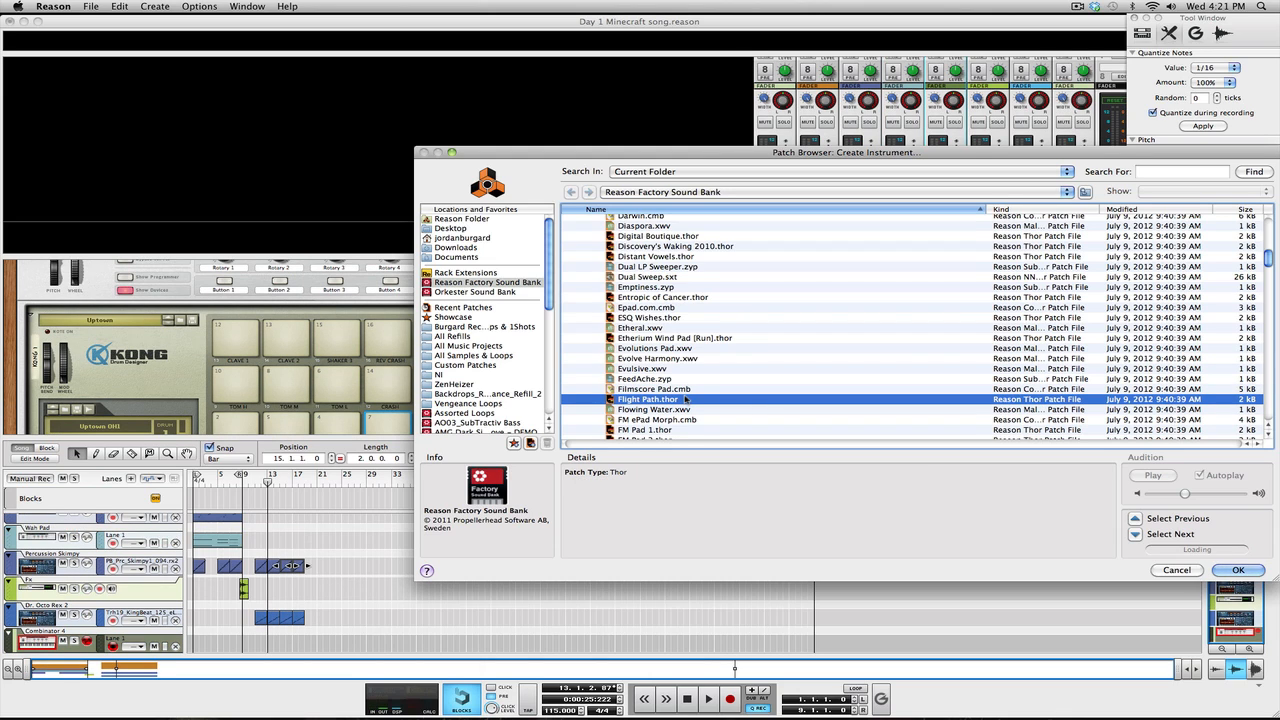
key(Down)
key(Down)
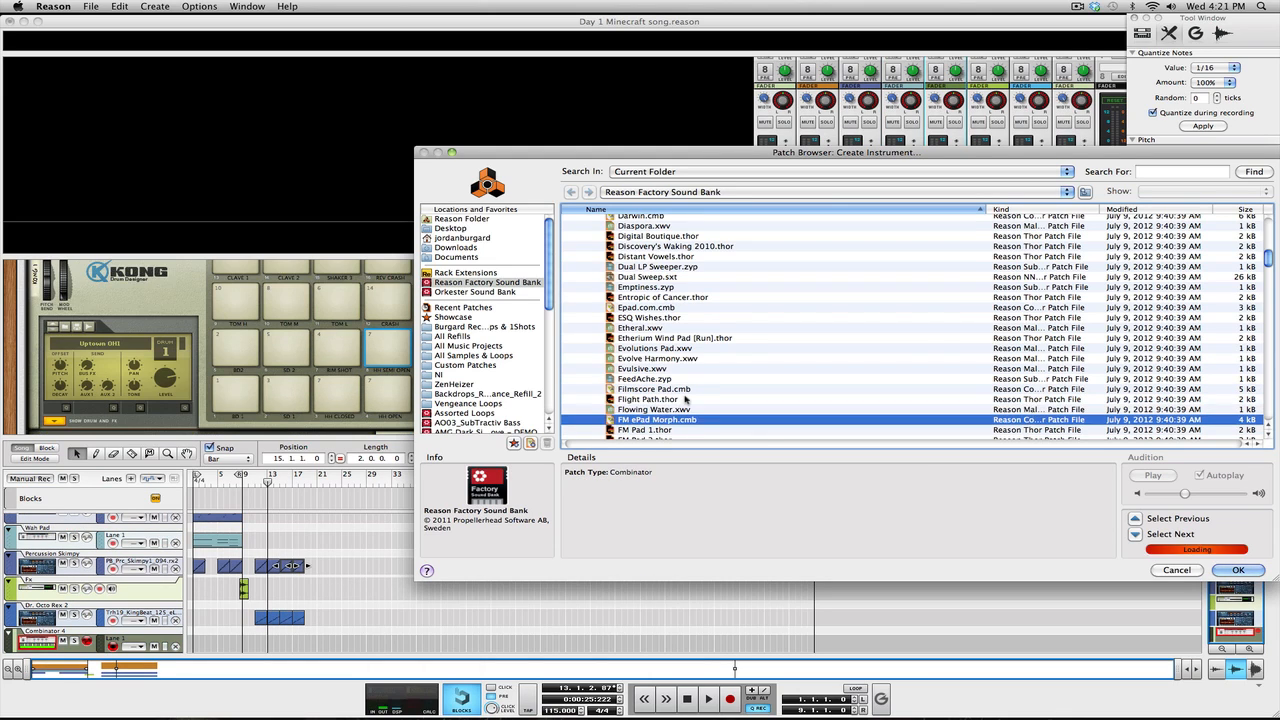
key(Down)
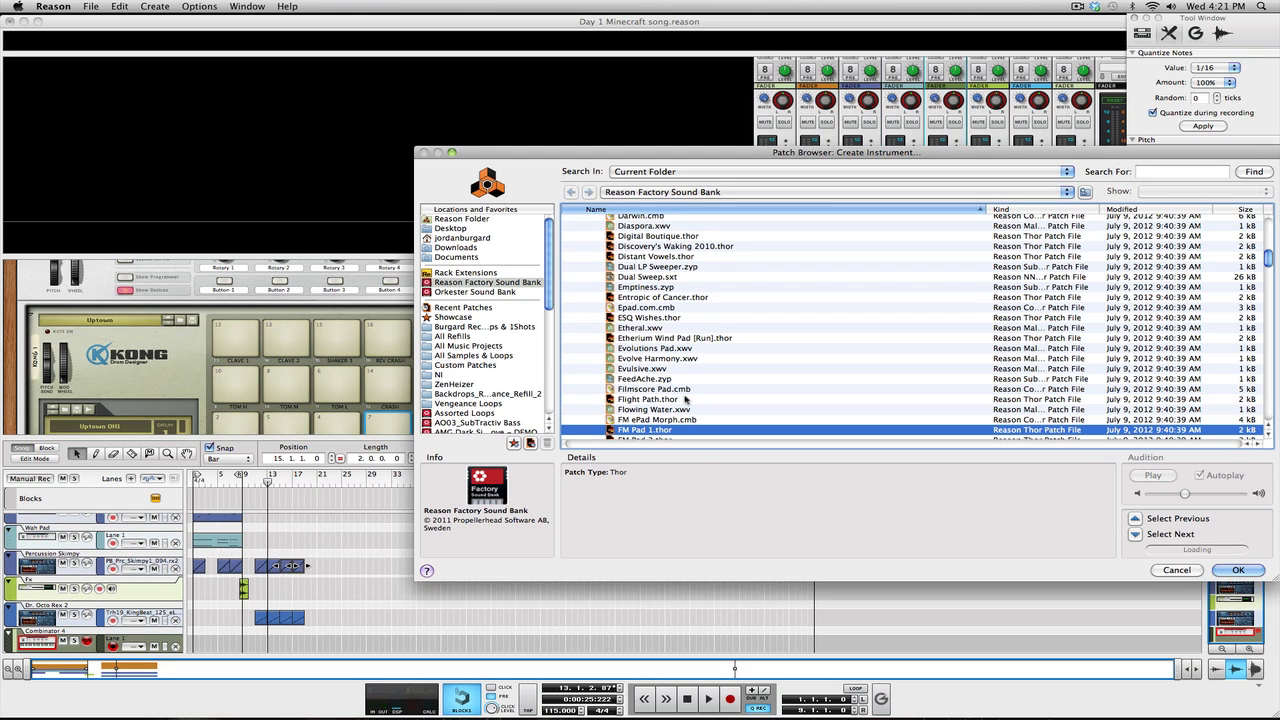
Audition the pad patches Form Field Pad, Glerbnotches, Goldberry's Love and Grain Modulator.
scroll(685, 399, down, 5)
click(651, 331)
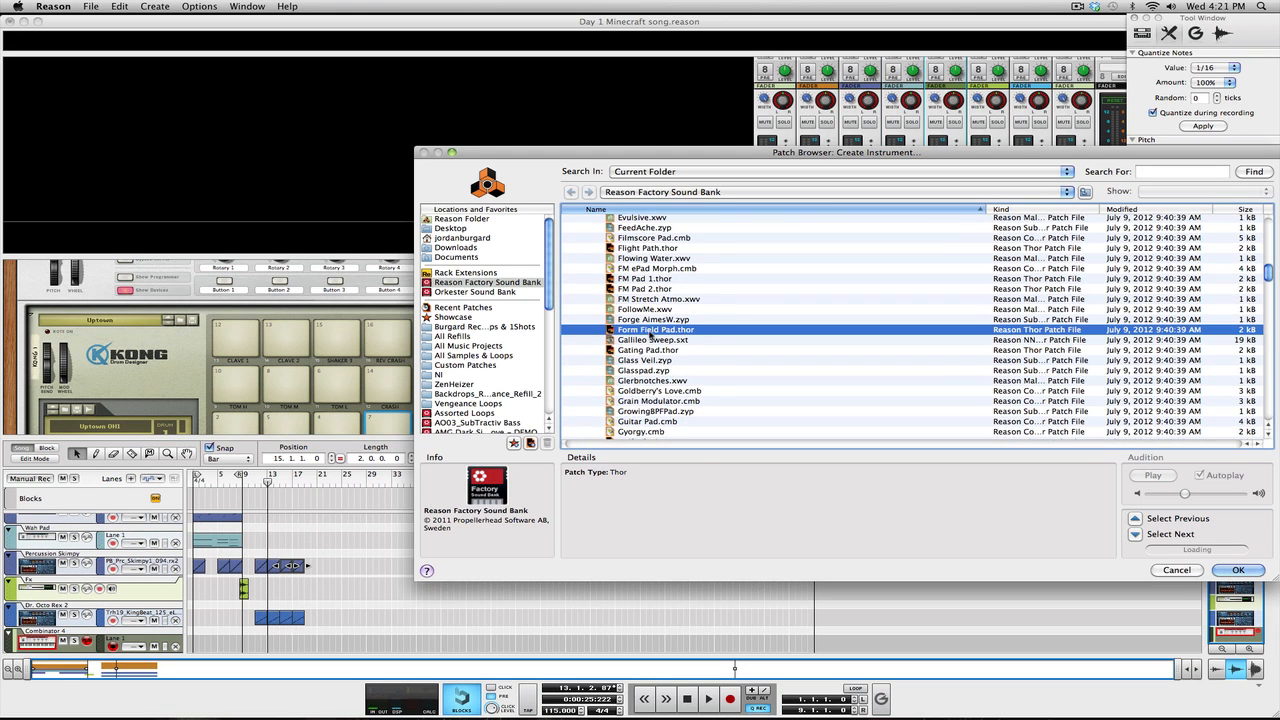
click(760, 379)
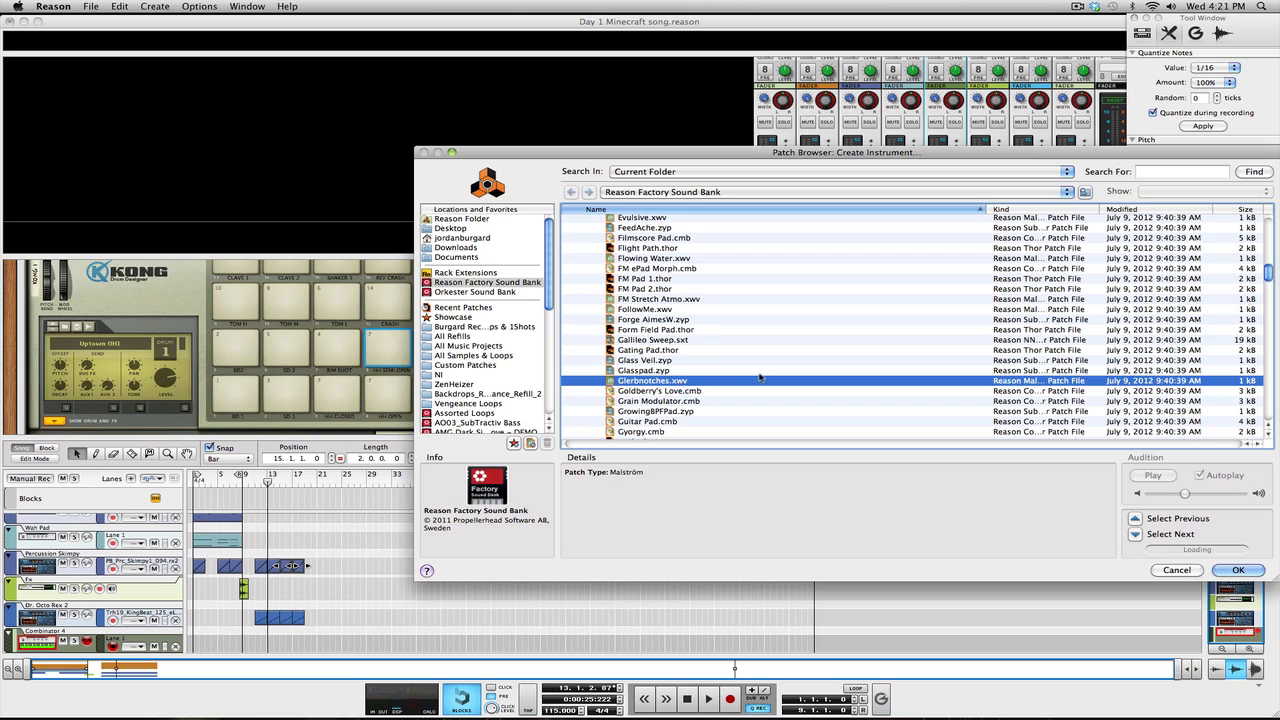
click(689, 392)
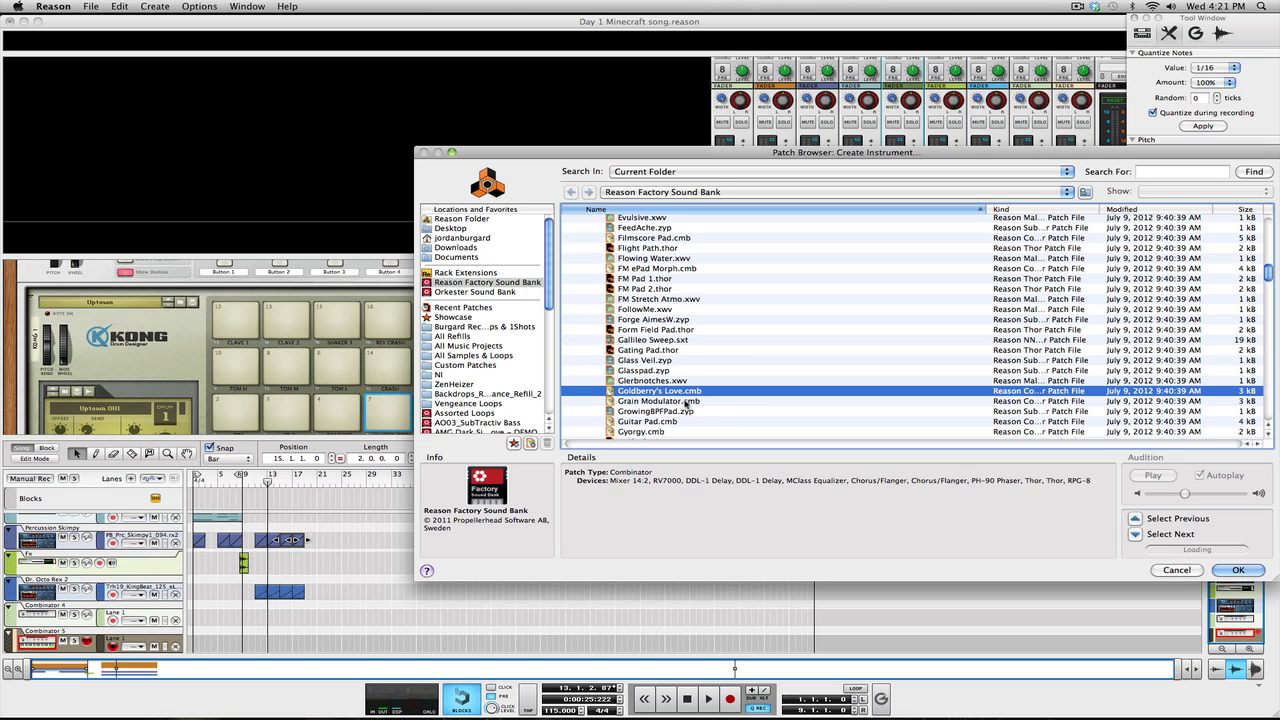
click(686, 401)
Skip further through the Evolving pads and audition Outer Mongolia, Rising Rhythm and Samus Pad.
scroll(695, 398, down, 10)
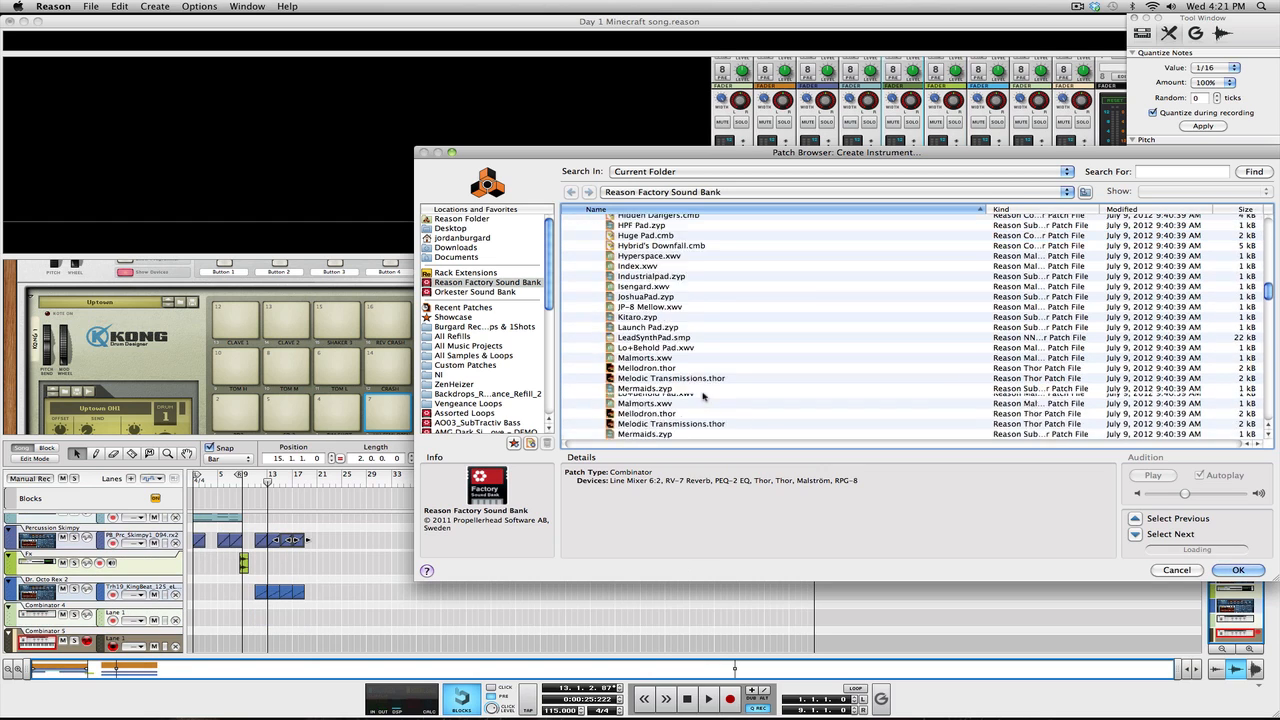
scroll(703, 396, down, 4)
click(703, 391)
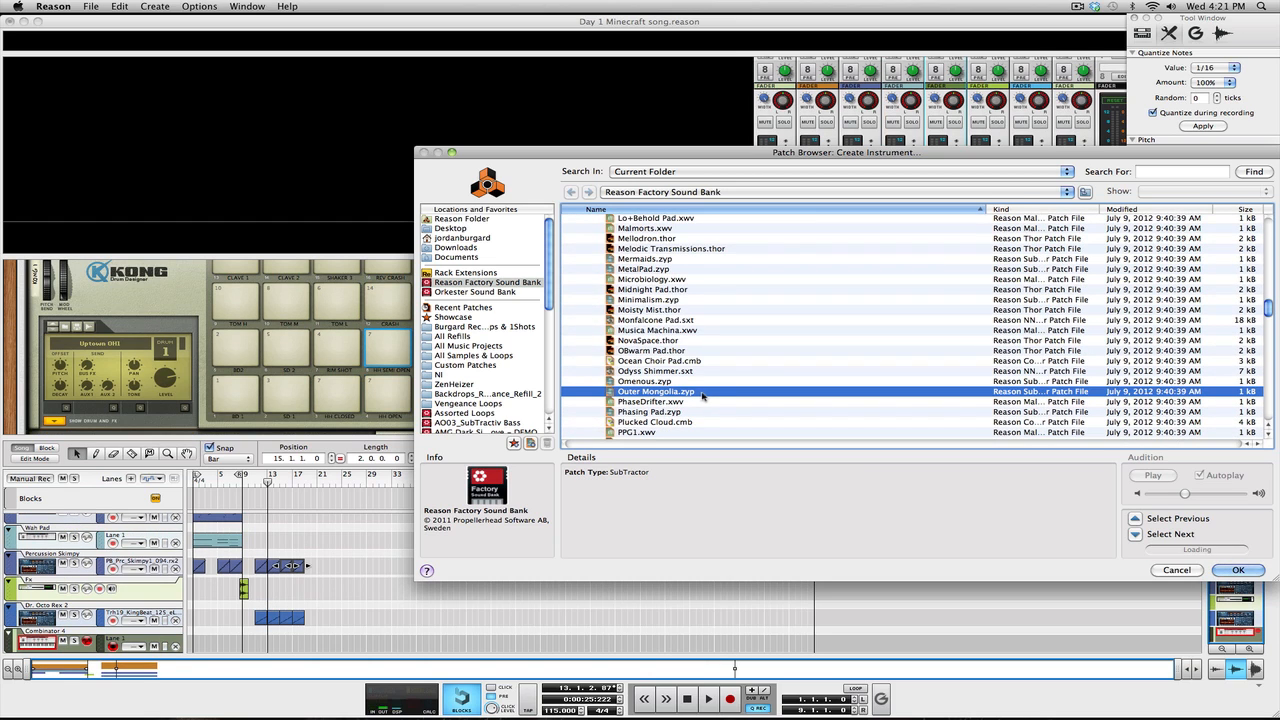
scroll(703, 396, down, 5)
click(704, 392)
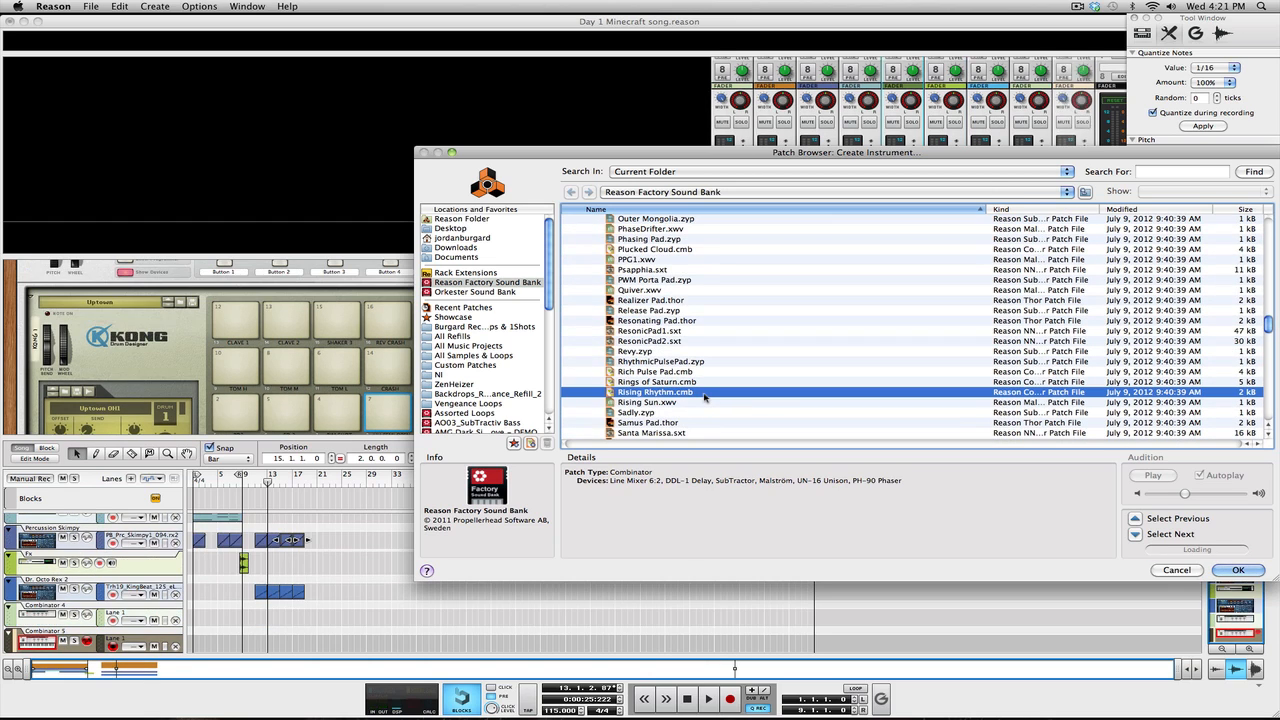
scroll(704, 397, down, 1)
click(704, 392)
Audition the pad patches Swell O Pad and The Long Way Home farther down the Evolving folder.
scroll(704, 397, down, 3)
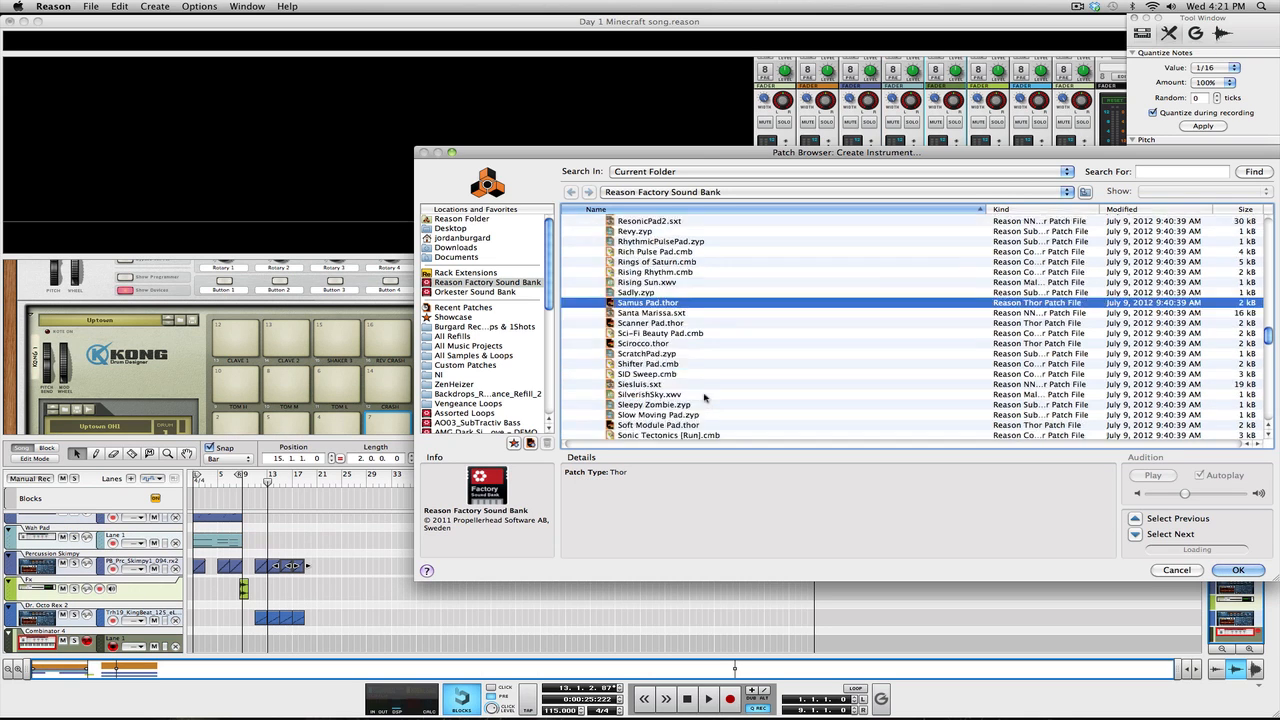
scroll(704, 397, down, 5)
click(704, 394)
scroll(704, 397, down, 4)
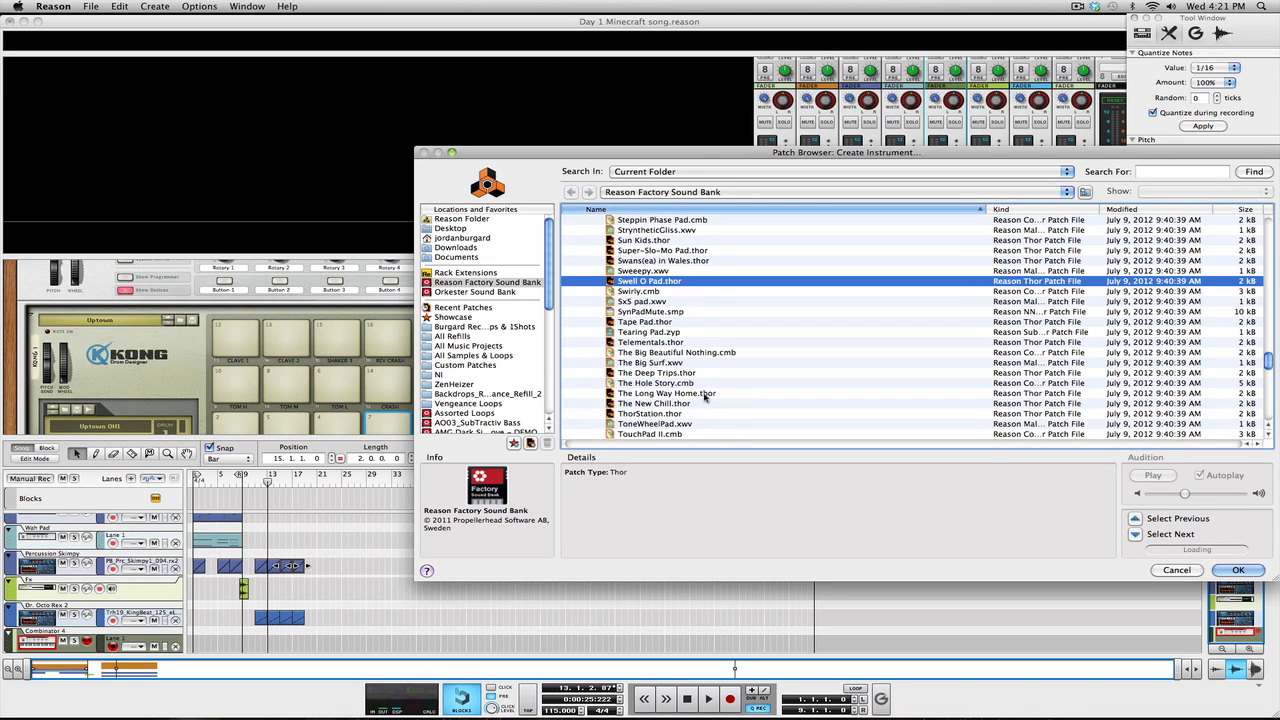
click(705, 394)
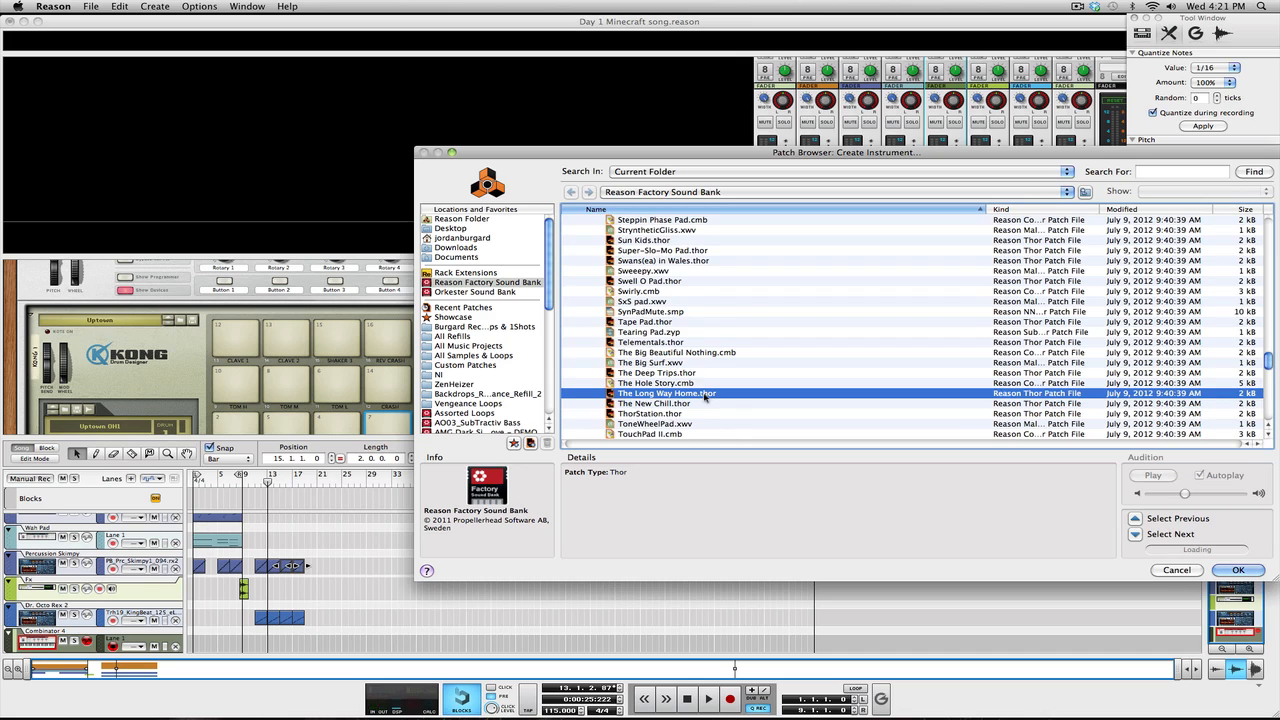
Audition the pad patches WhiteGlintBoost, Wild At Heart, Wind Orch and Zydeco at the end of the Evolving folder.
scroll(705, 395, down, 6)
click(705, 376)
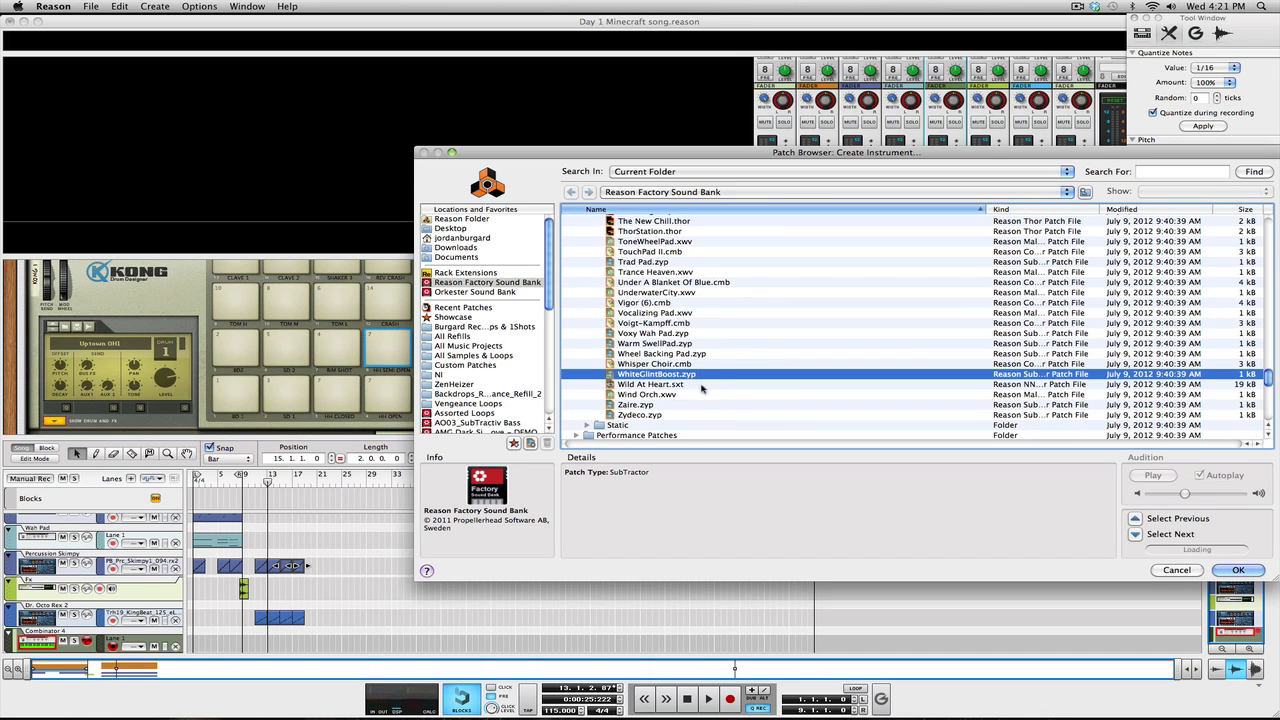
click(701, 386)
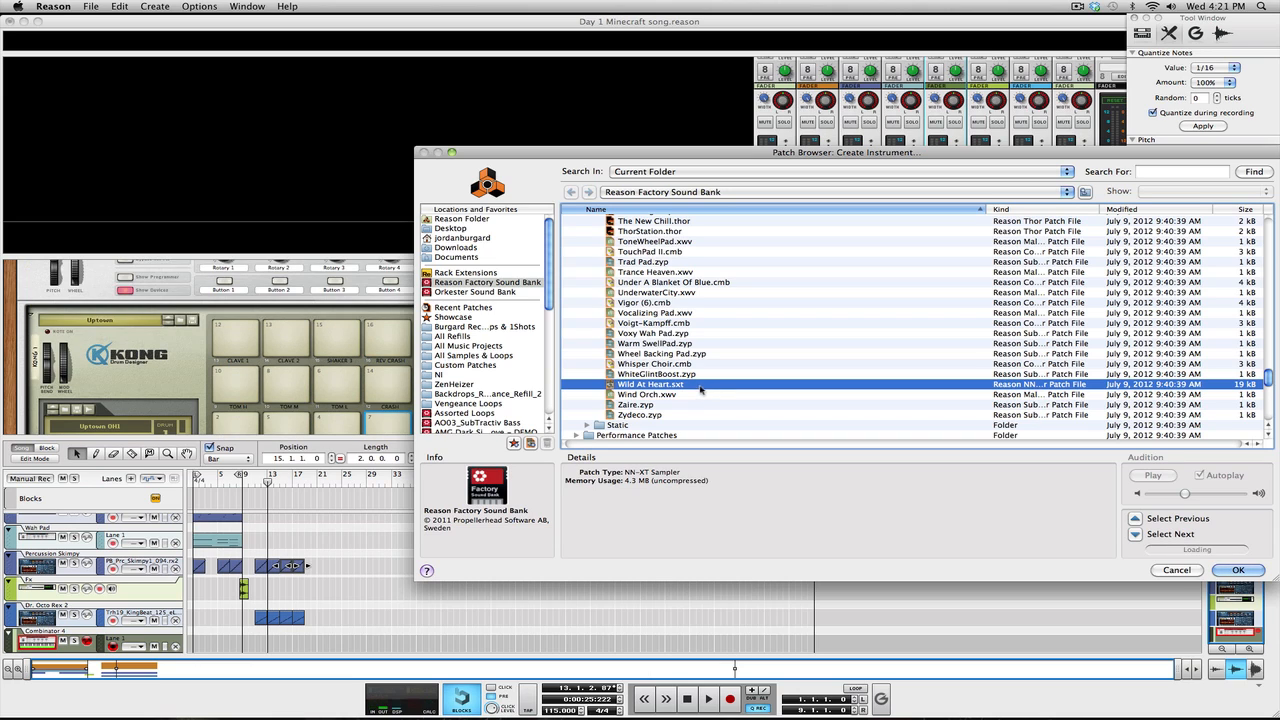
click(700, 394)
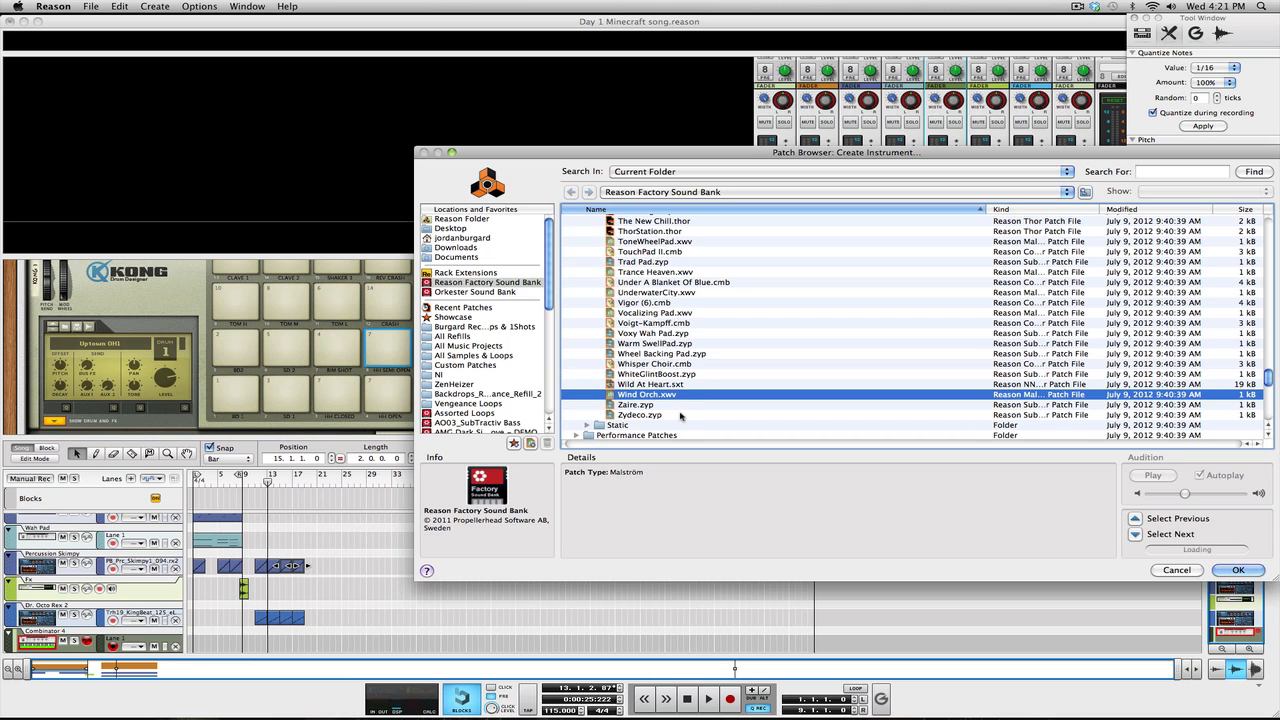
click(679, 414)
Leave the Pads folder and audition AccBassPerc and Club Upright from the Acoustic Bass patches.
scroll(743, 395, up, 15)
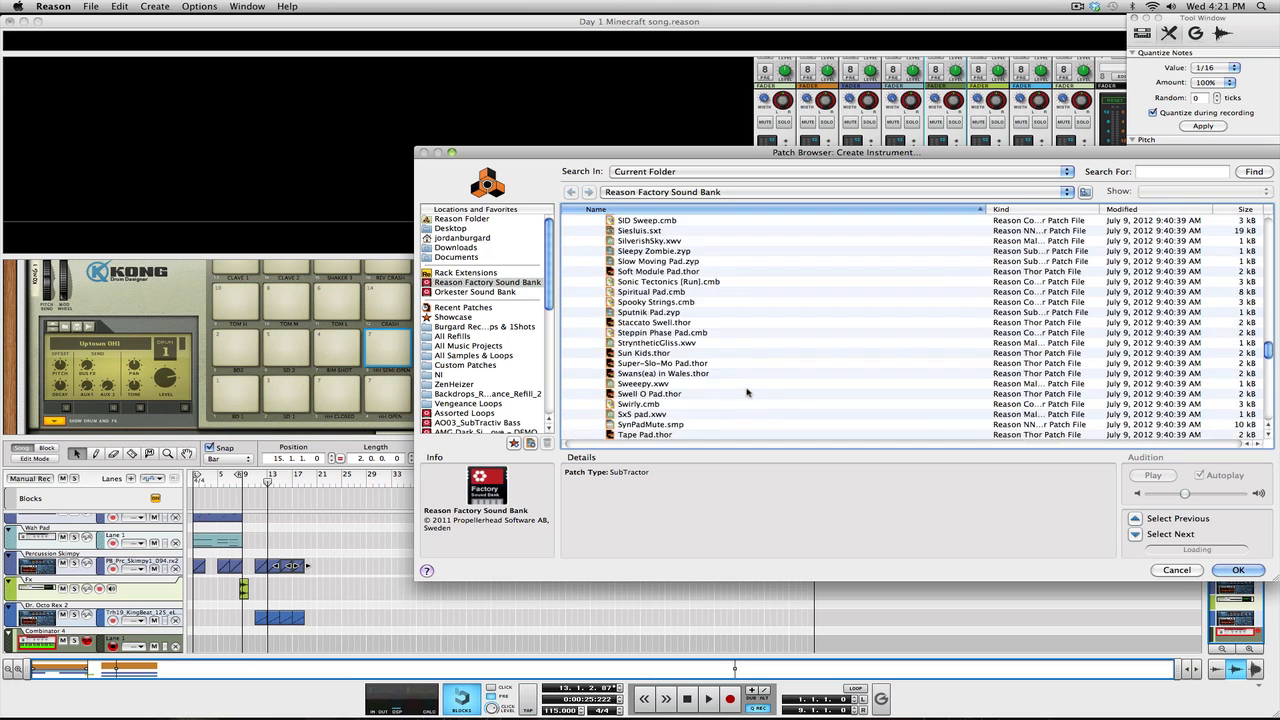
scroll(746, 393, up, 15)
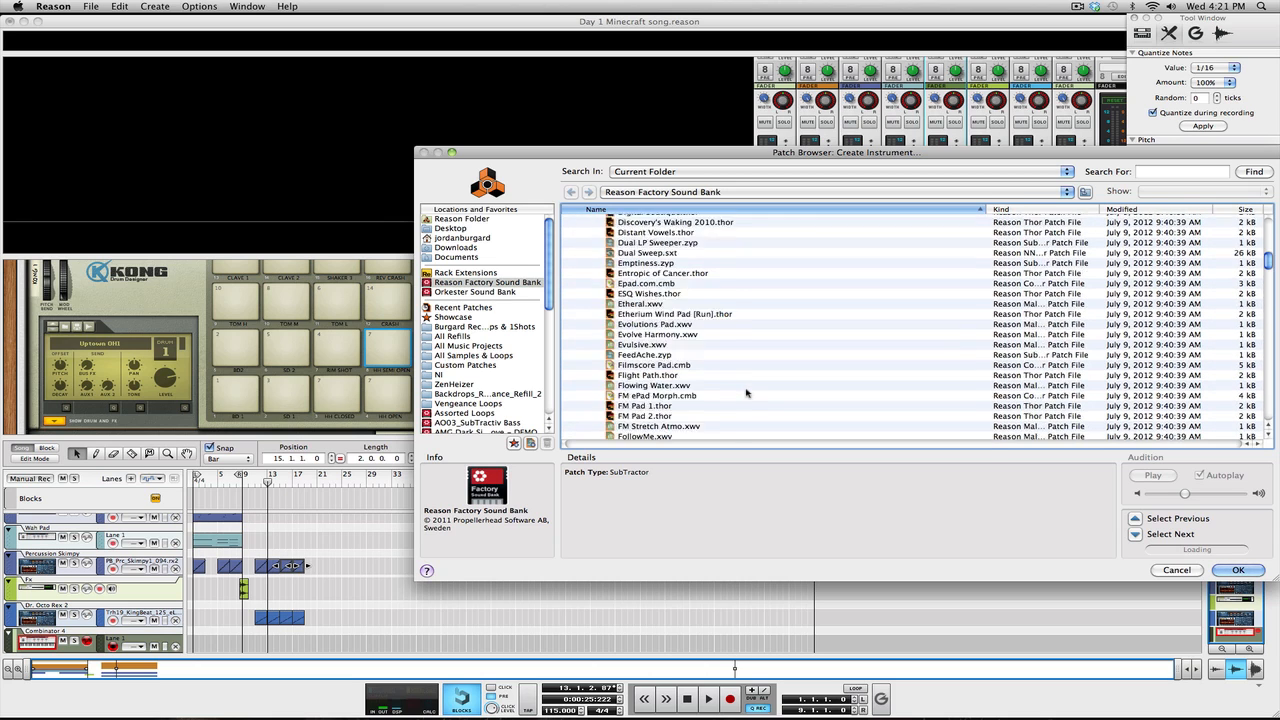
click(583, 313)
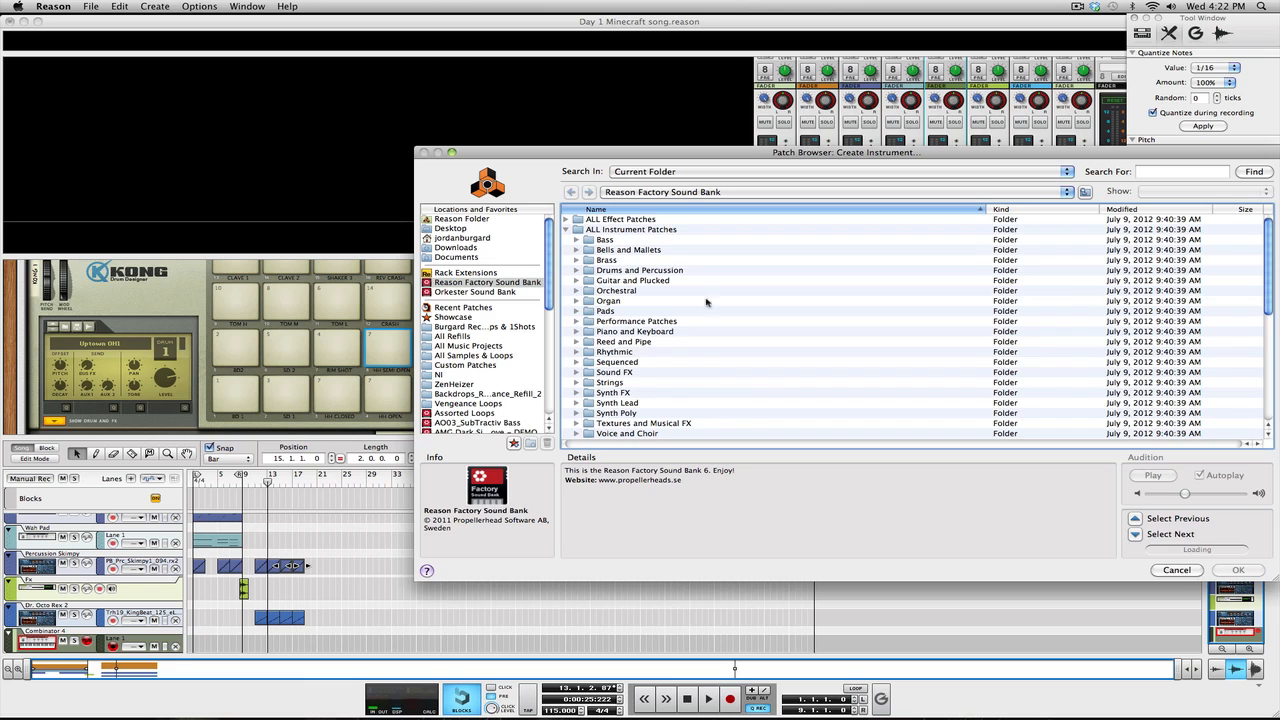
click(576, 240)
click(587, 250)
click(635, 270)
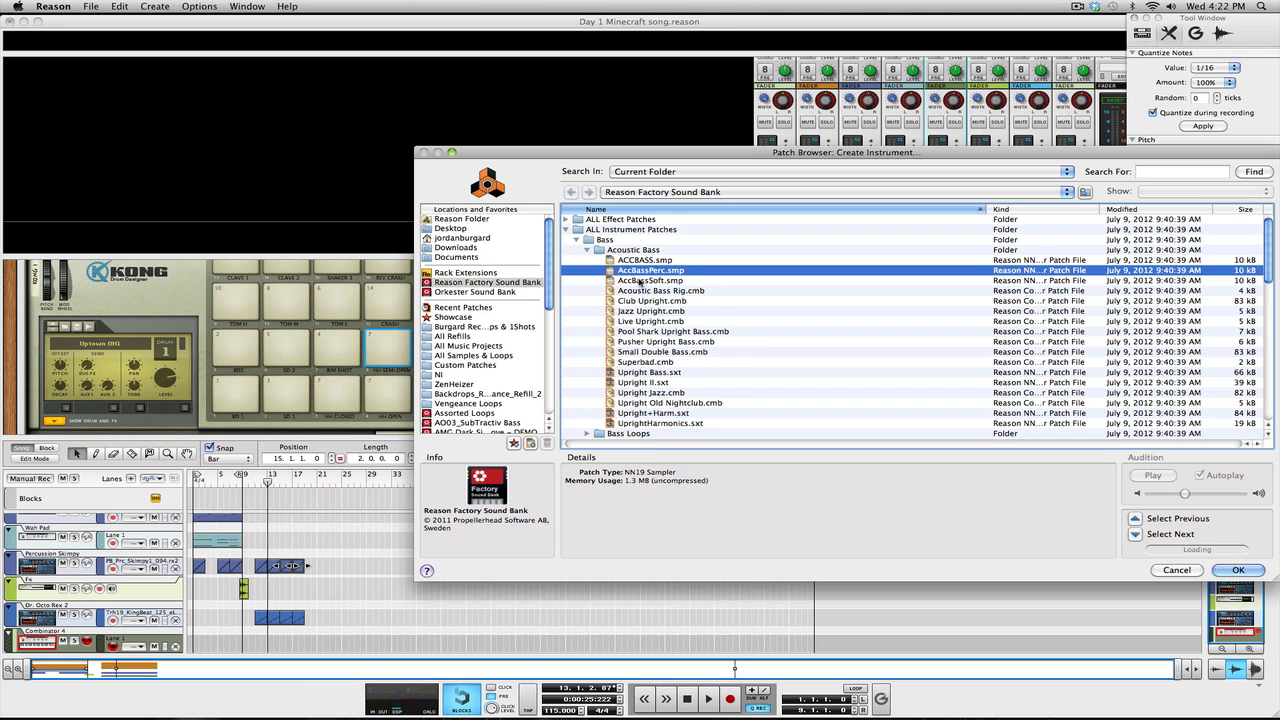
click(640, 300)
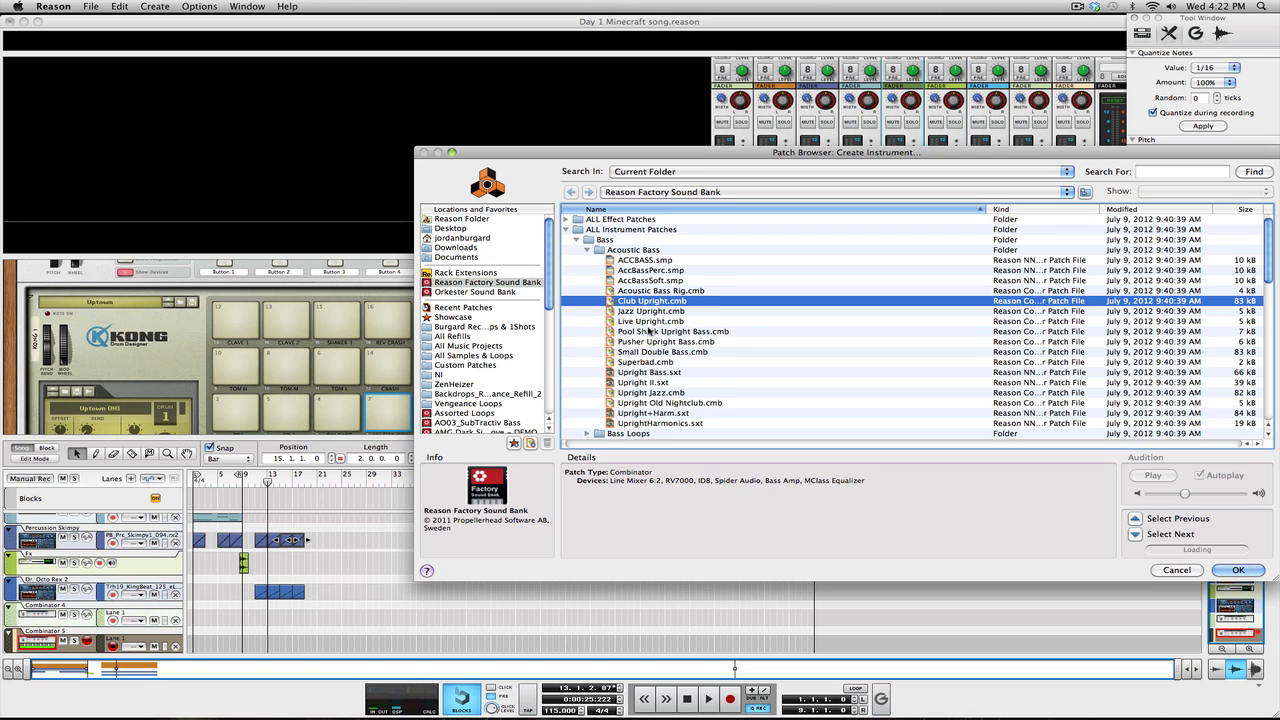
Switch from the Bass folder to Synth Lead and audition the patches Allsquare, AM Buzz and 70s SciFi.
click(576, 240)
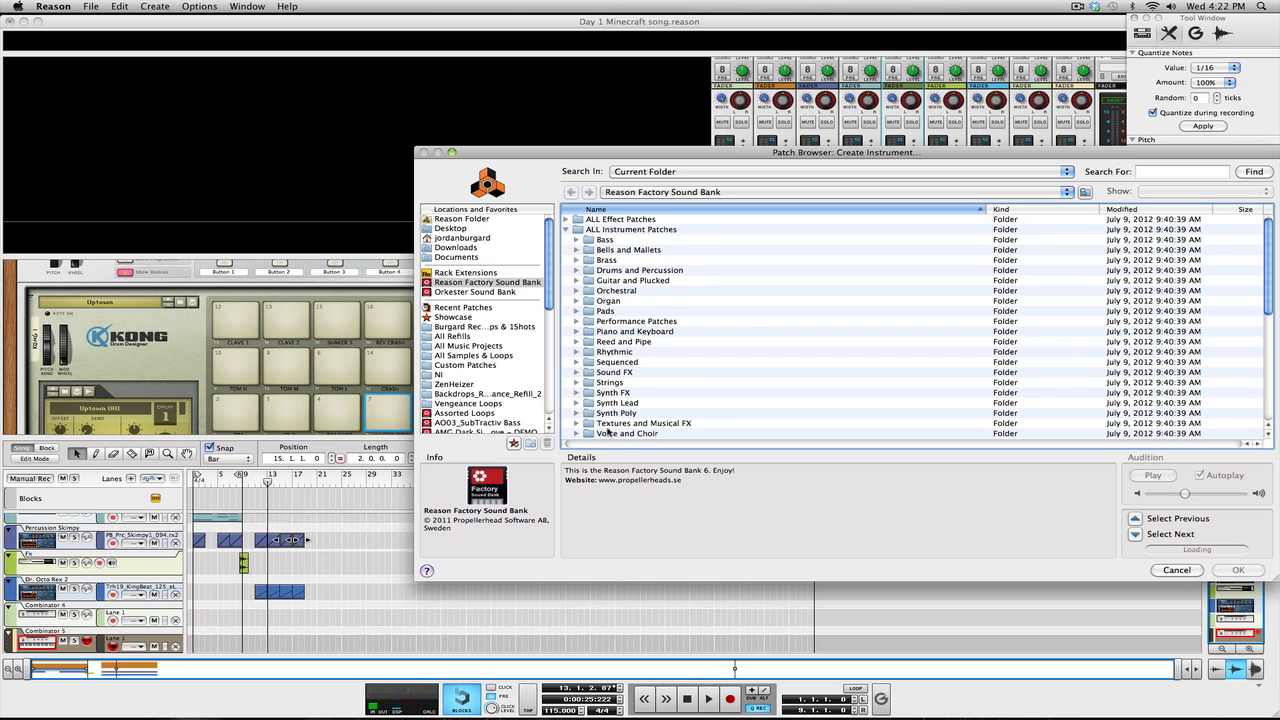
click(577, 408)
click(580, 404)
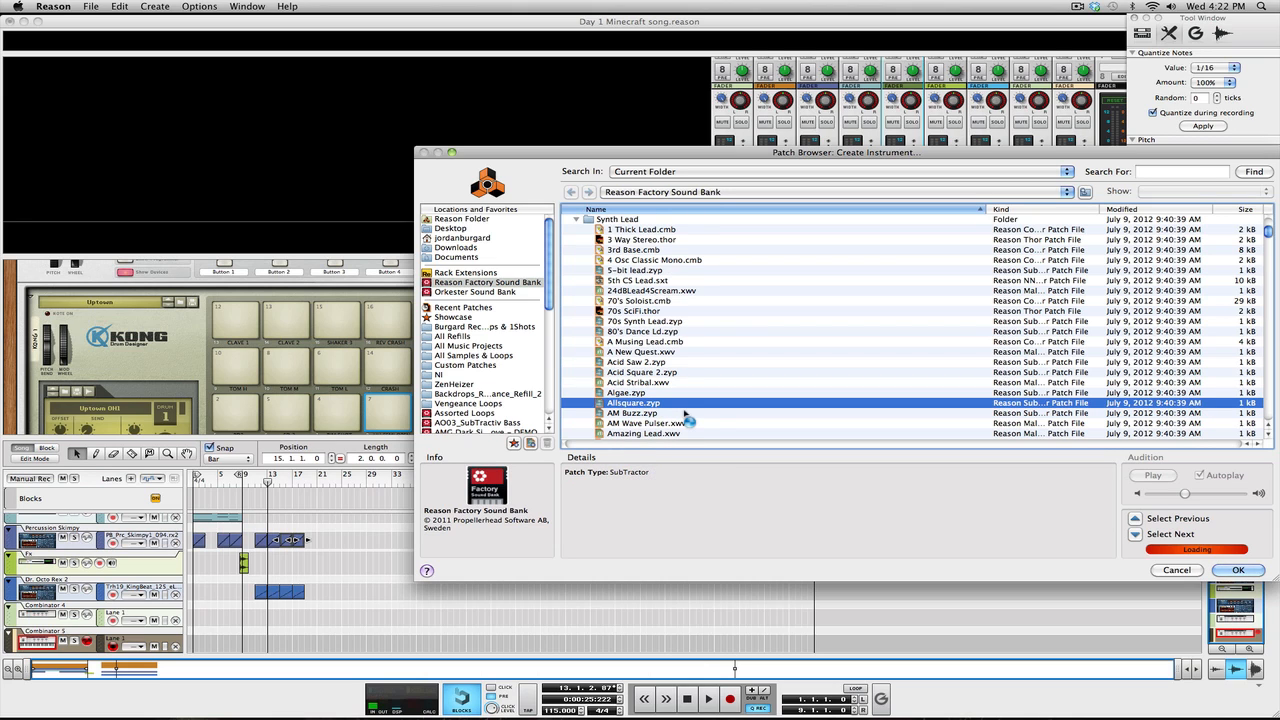
click(646, 414)
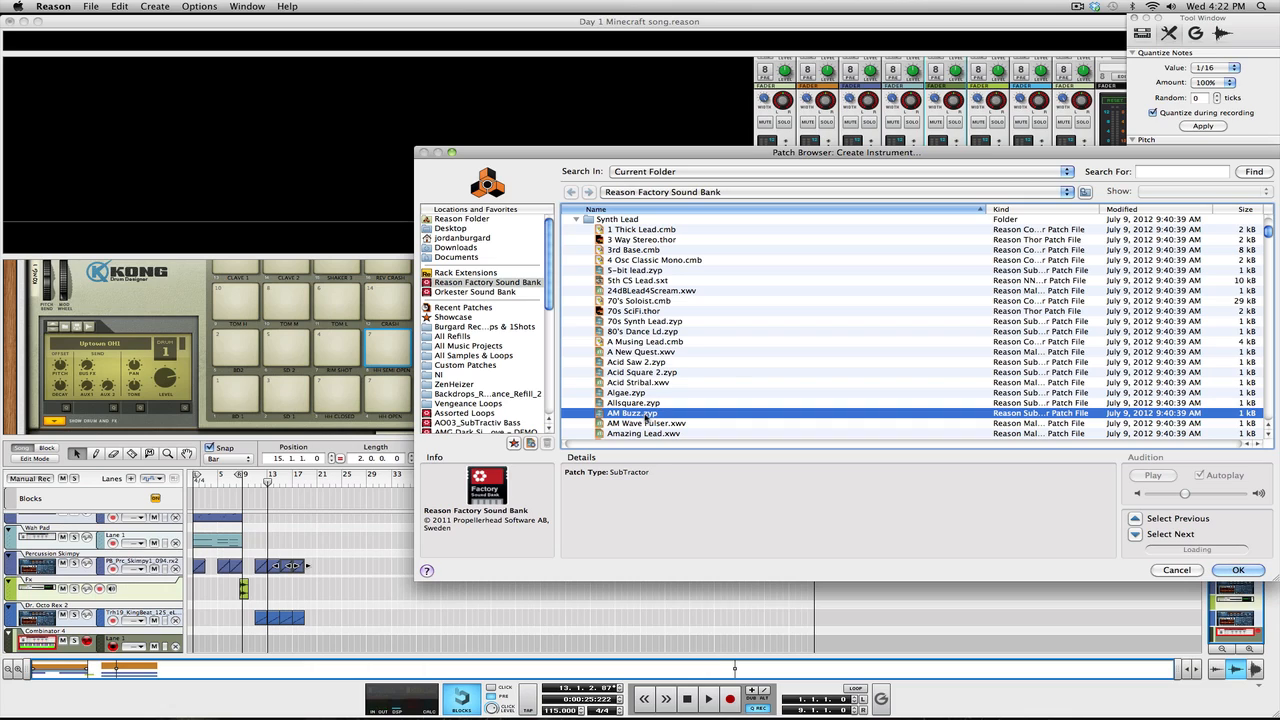
click(633, 322)
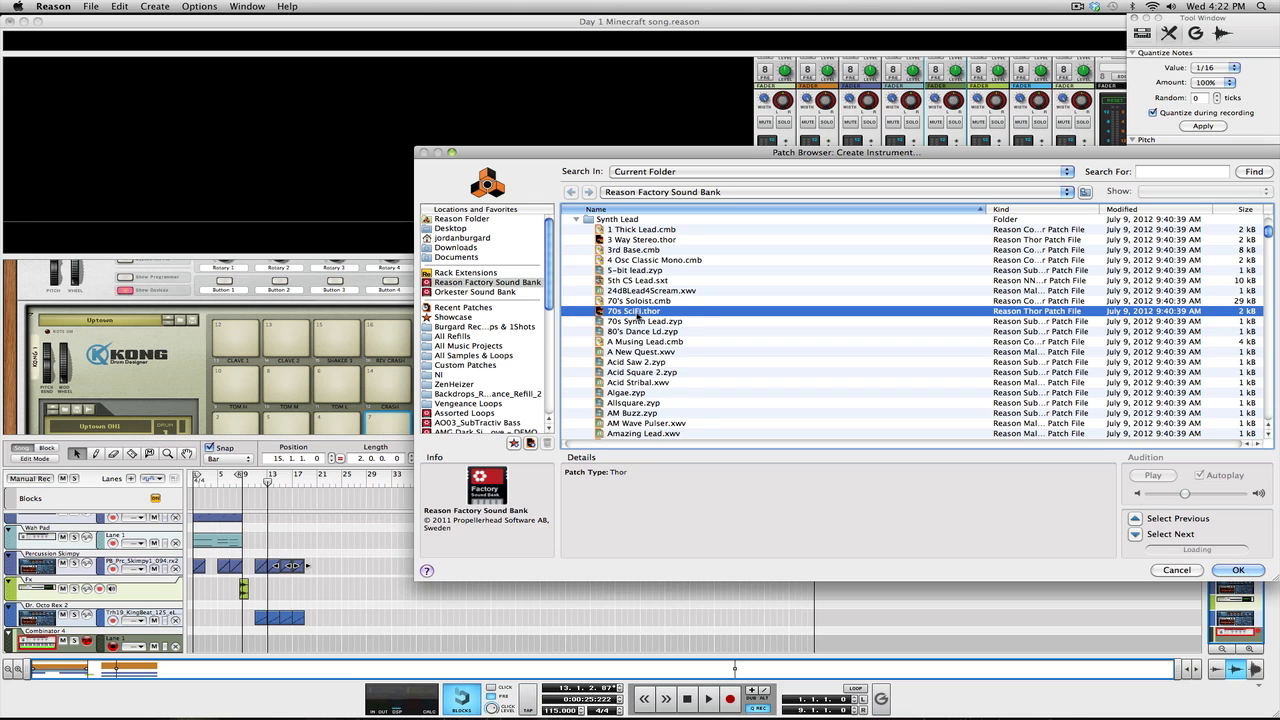
Audition the synth lead patches 3rd Base, 3 Way Stereo, 5th CS Lead and Acid Saw 2.
click(645, 250)
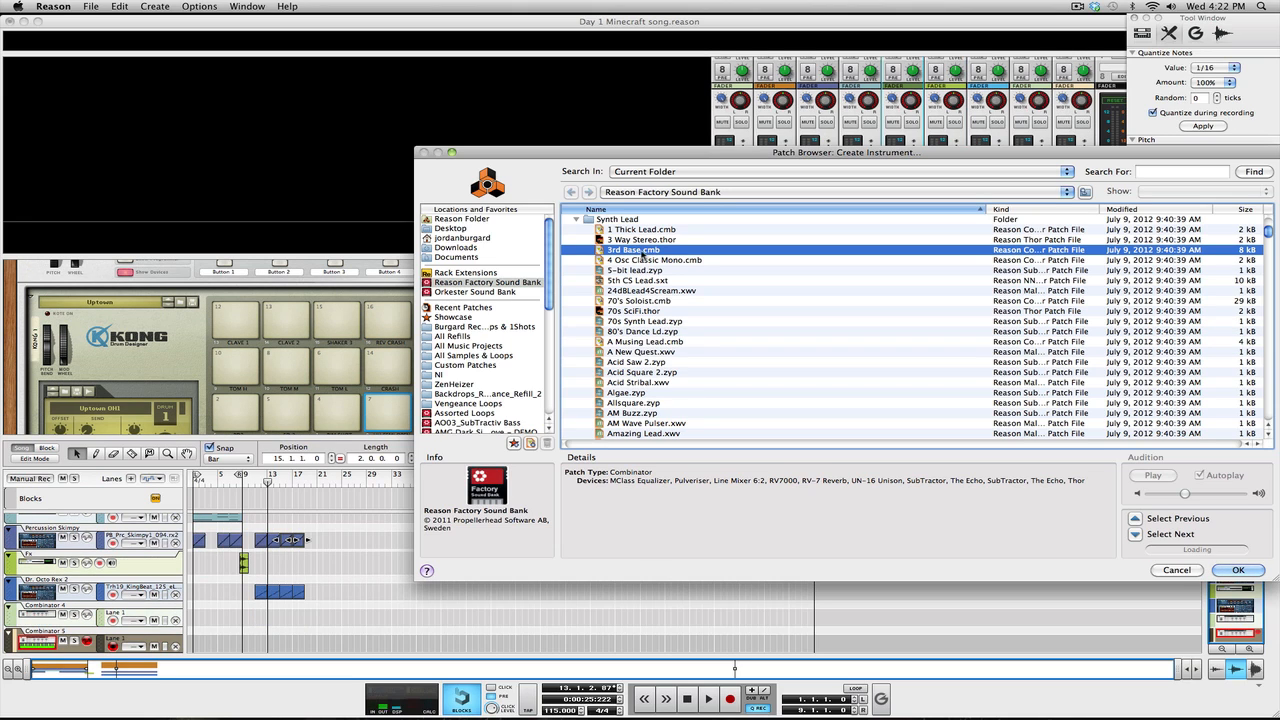
click(643, 243)
click(648, 281)
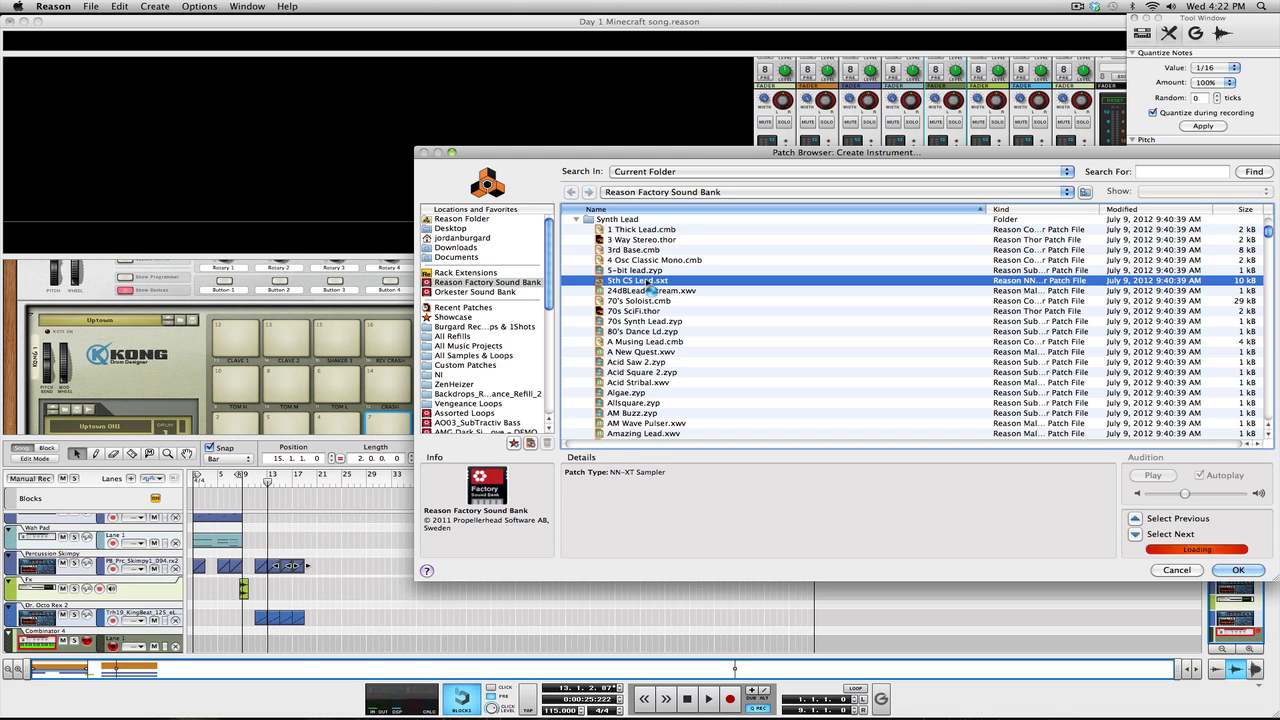
click(656, 363)
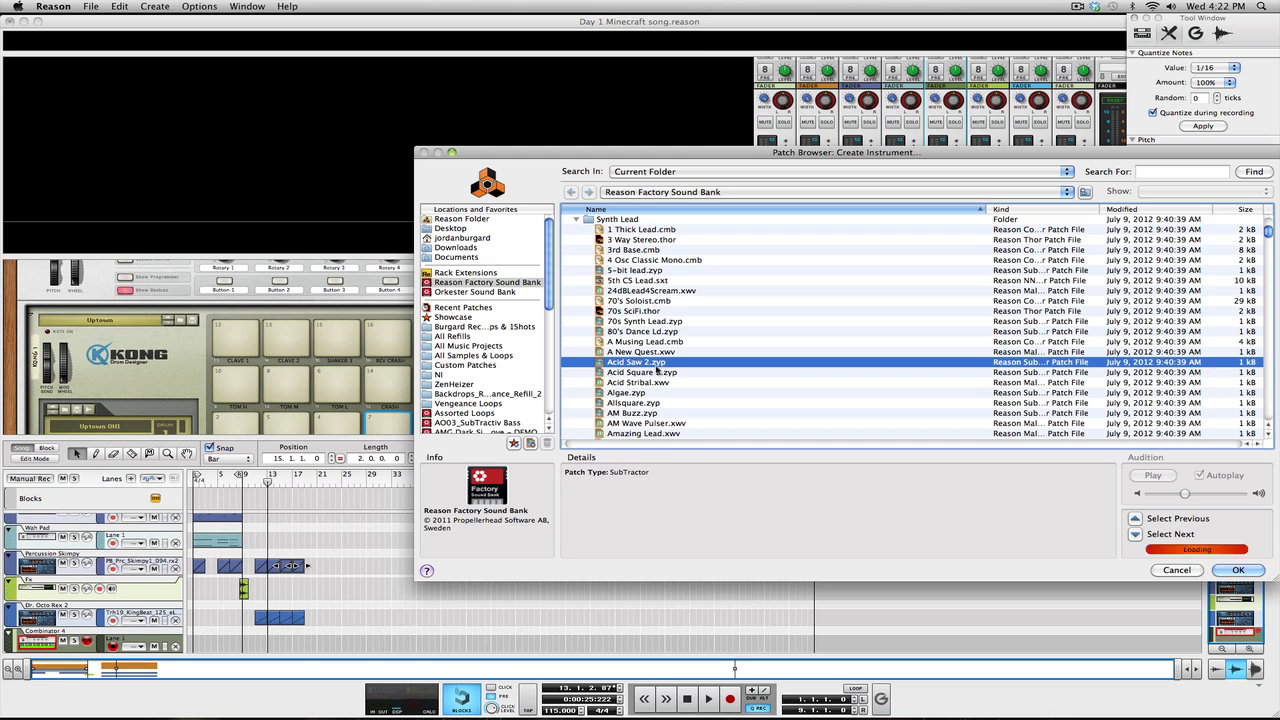
Audition the synth lead patches Amazing Lead, Amazon Warrior, Amp Feedback and Another Lead.
scroll(656, 368, down, 3)
click(655, 371)
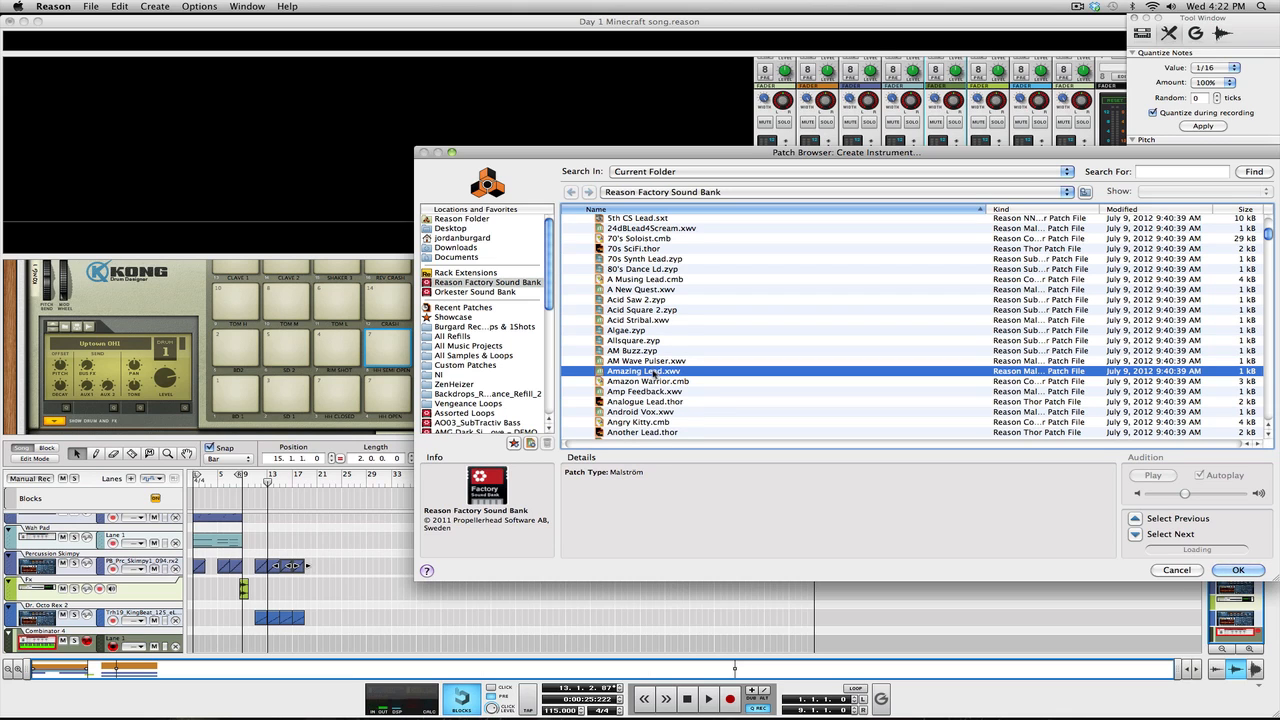
click(653, 382)
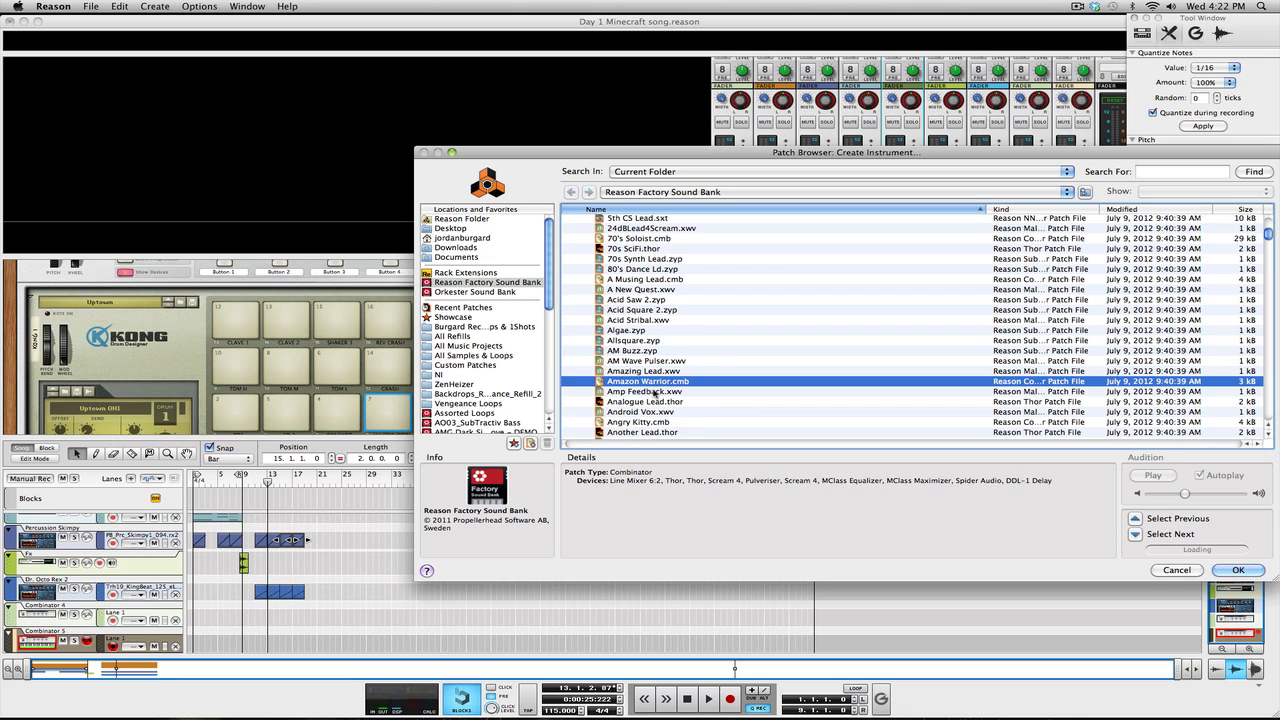
click(692, 391)
scroll(691, 390, down, 3)
click(668, 375)
Audition Basic Square and Auto Wobbler, and load the Bad flute SubTractor patch as the new Combinator's instrument.
scroll(680, 381, down, 3)
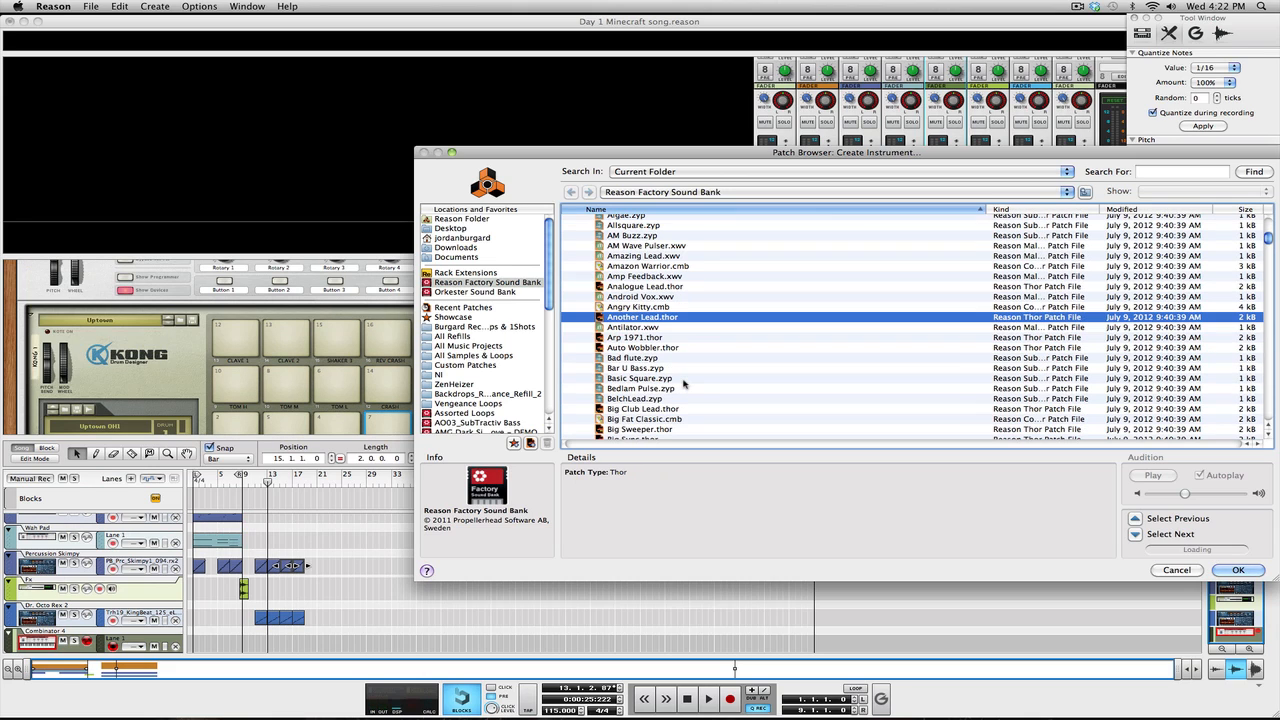
click(677, 380)
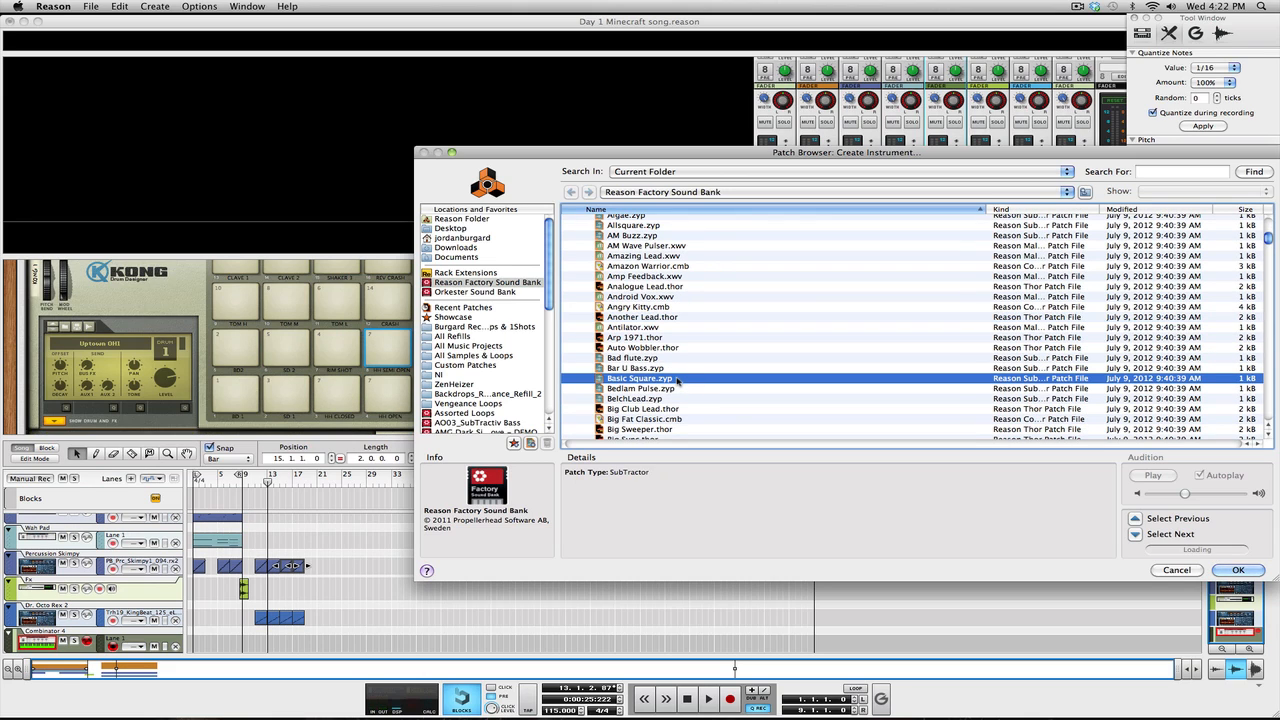
click(648, 349)
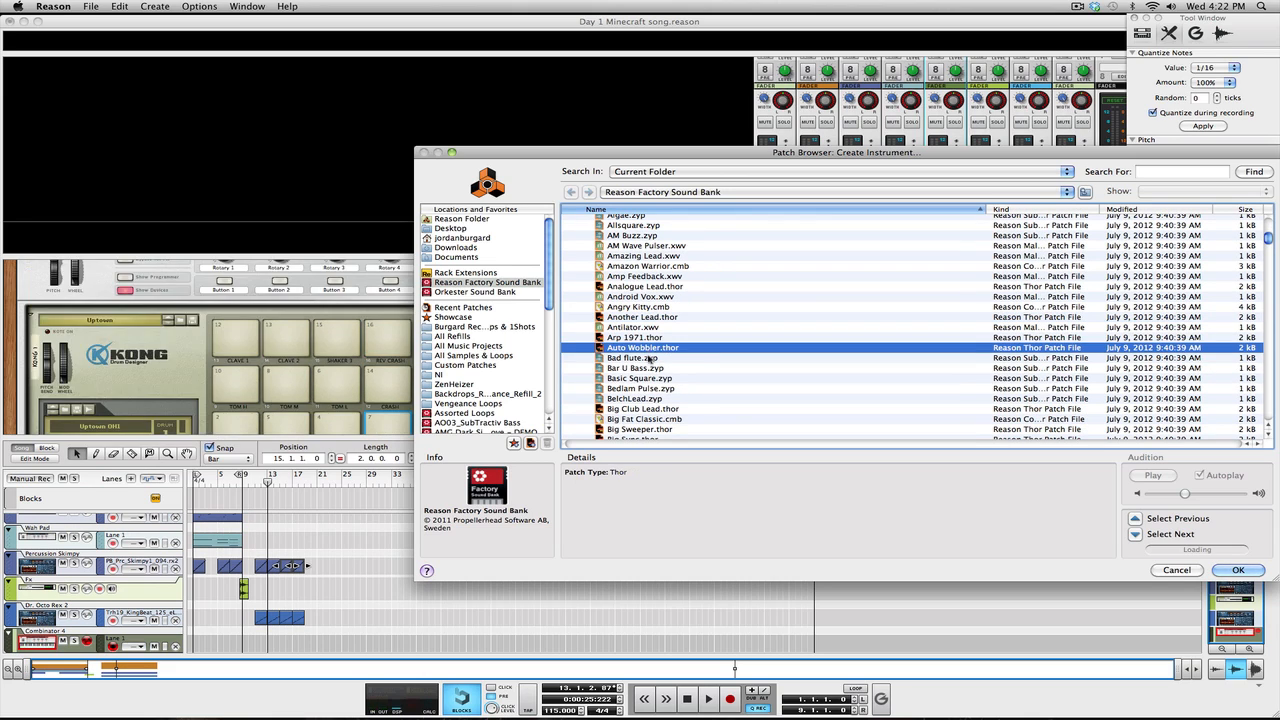
click(650, 358)
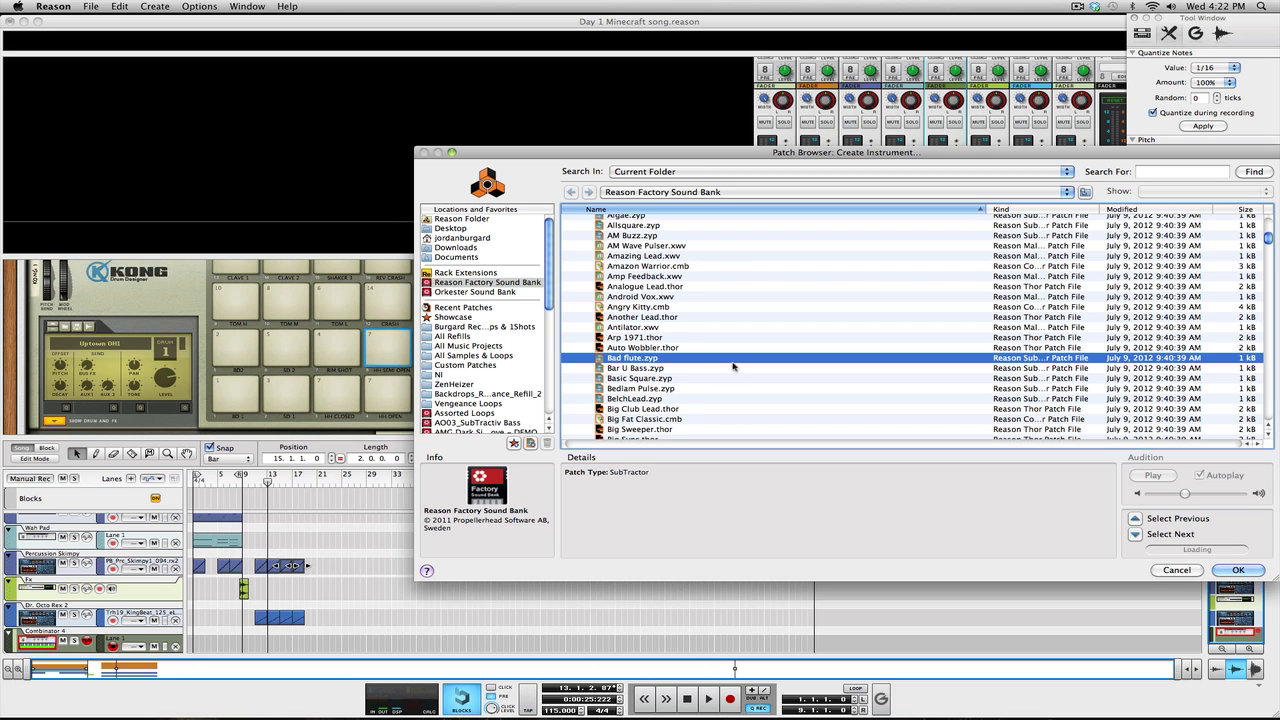
click(1234, 570)
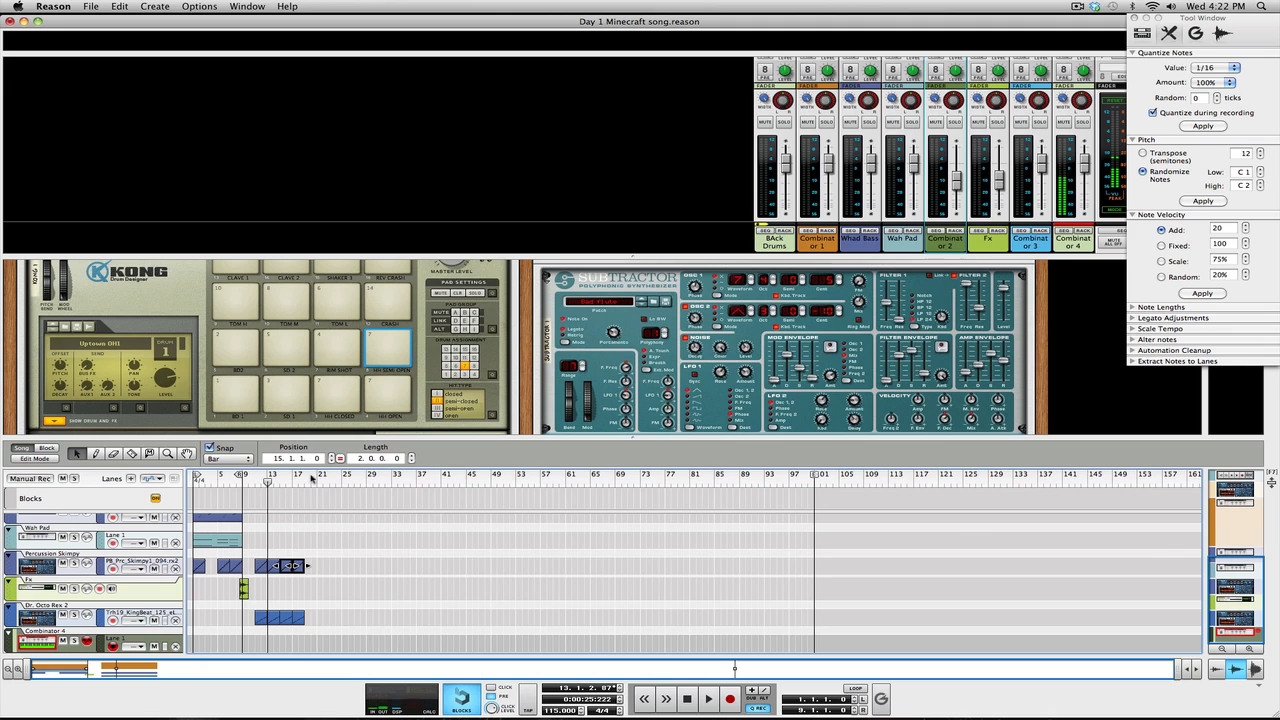
Add an RV7000 reverb below the SubTractor in the Combinator.
right_click(598, 338)
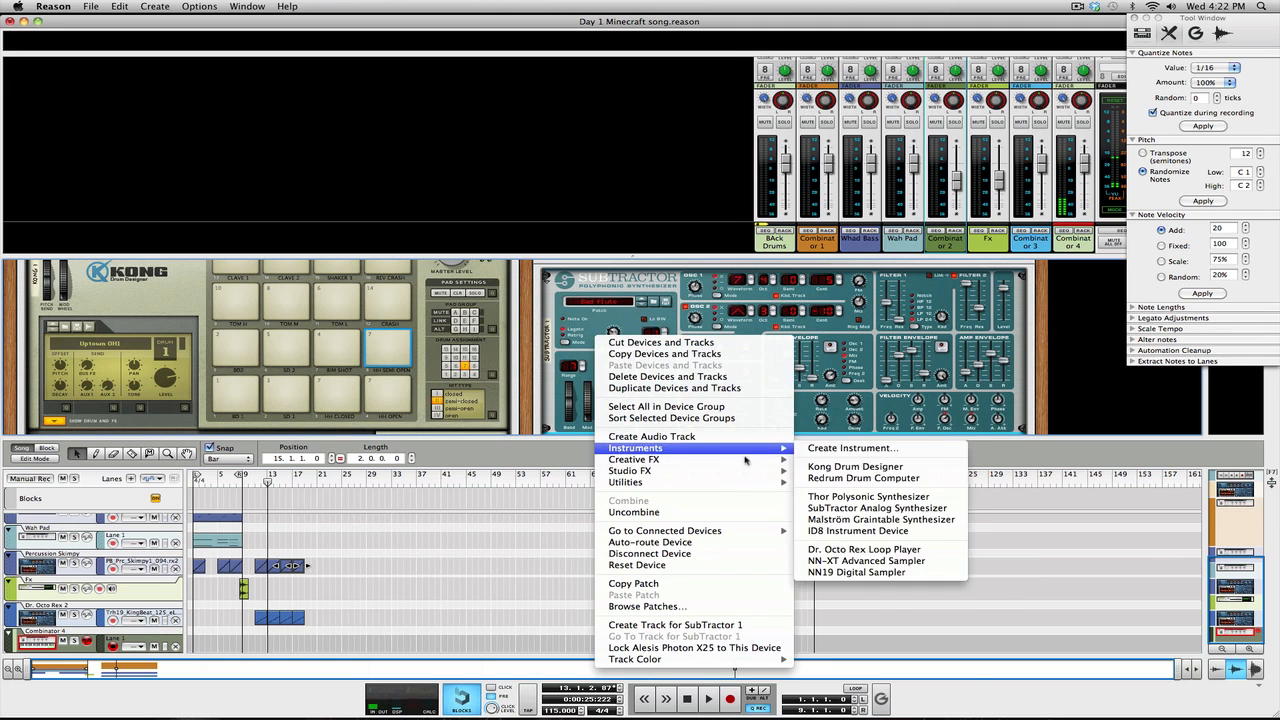
mouse_move(748, 474)
click(866, 489)
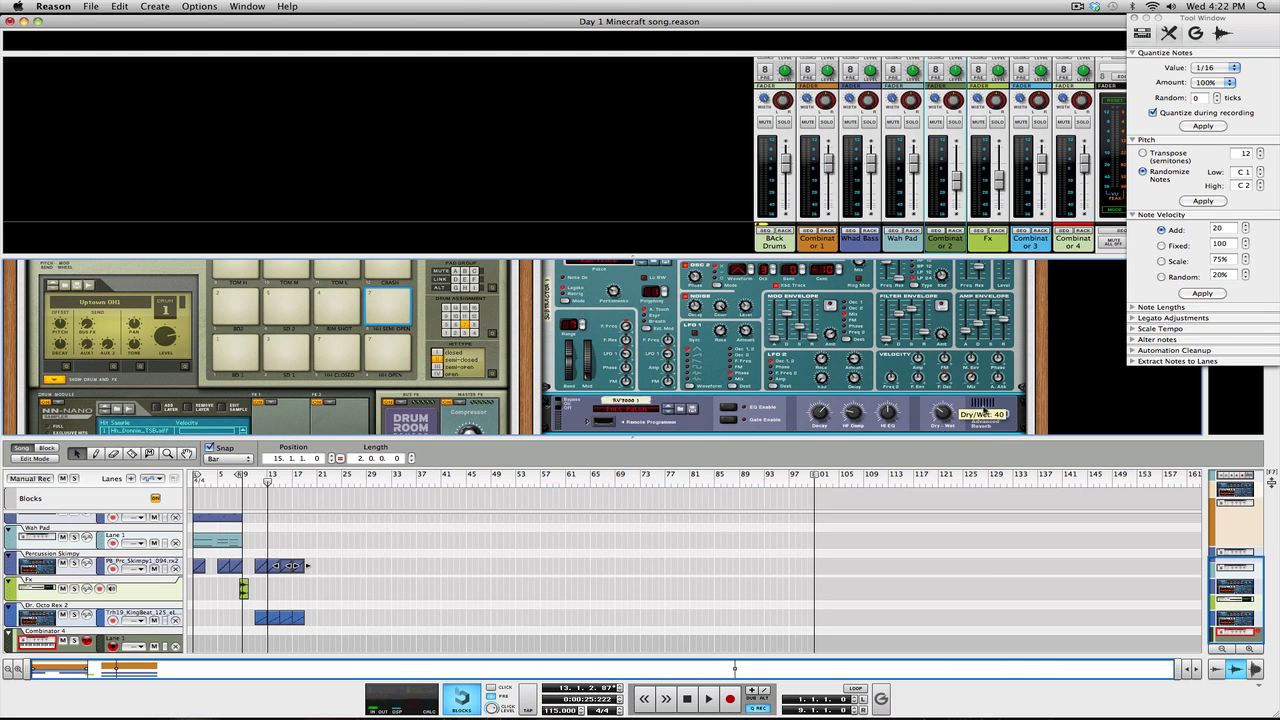
Add The Echo after the RV7000 reverb, followed by an Alligator Filter Gate.
right_click(990, 405)
mouse_move(1106, 508)
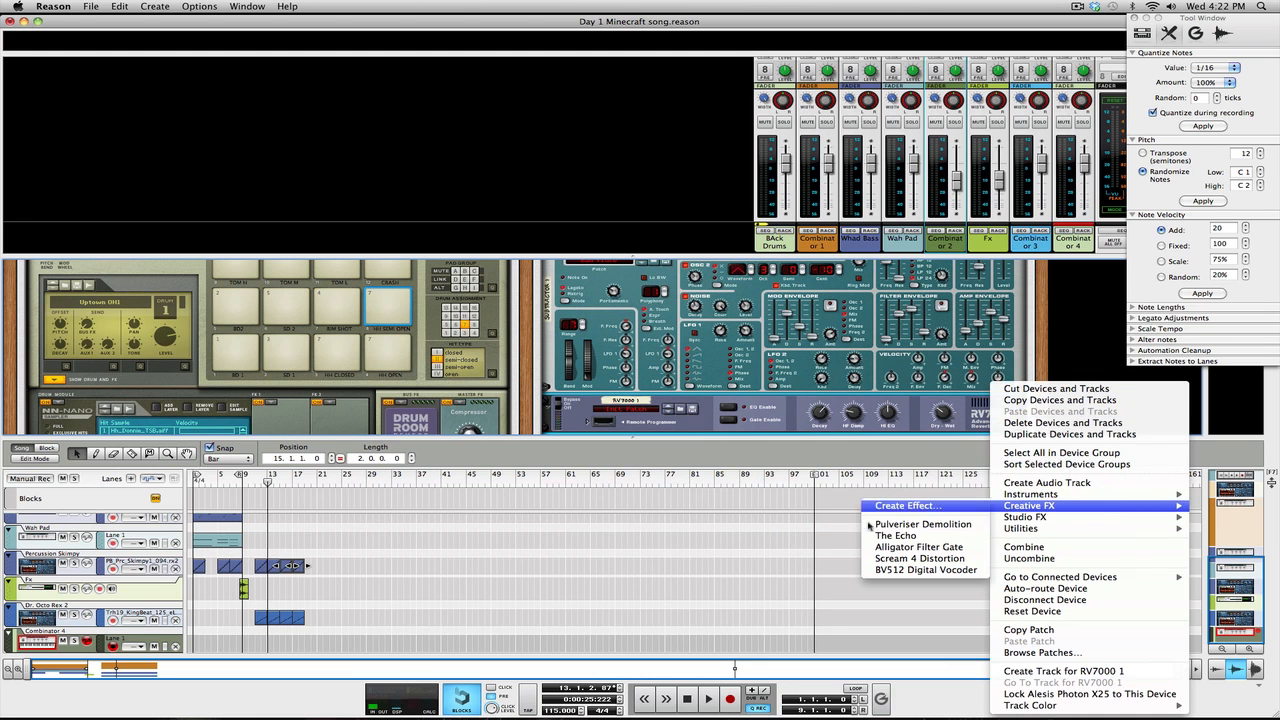
click(873, 537)
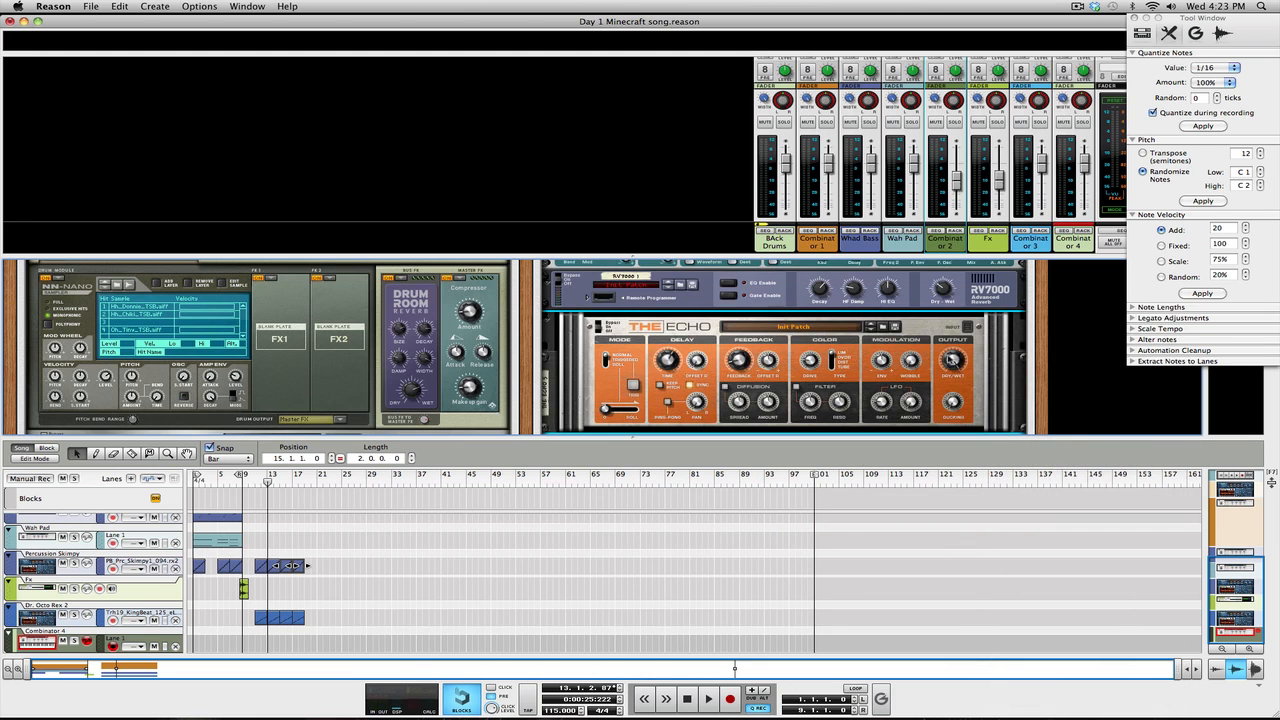
right_click(788, 376)
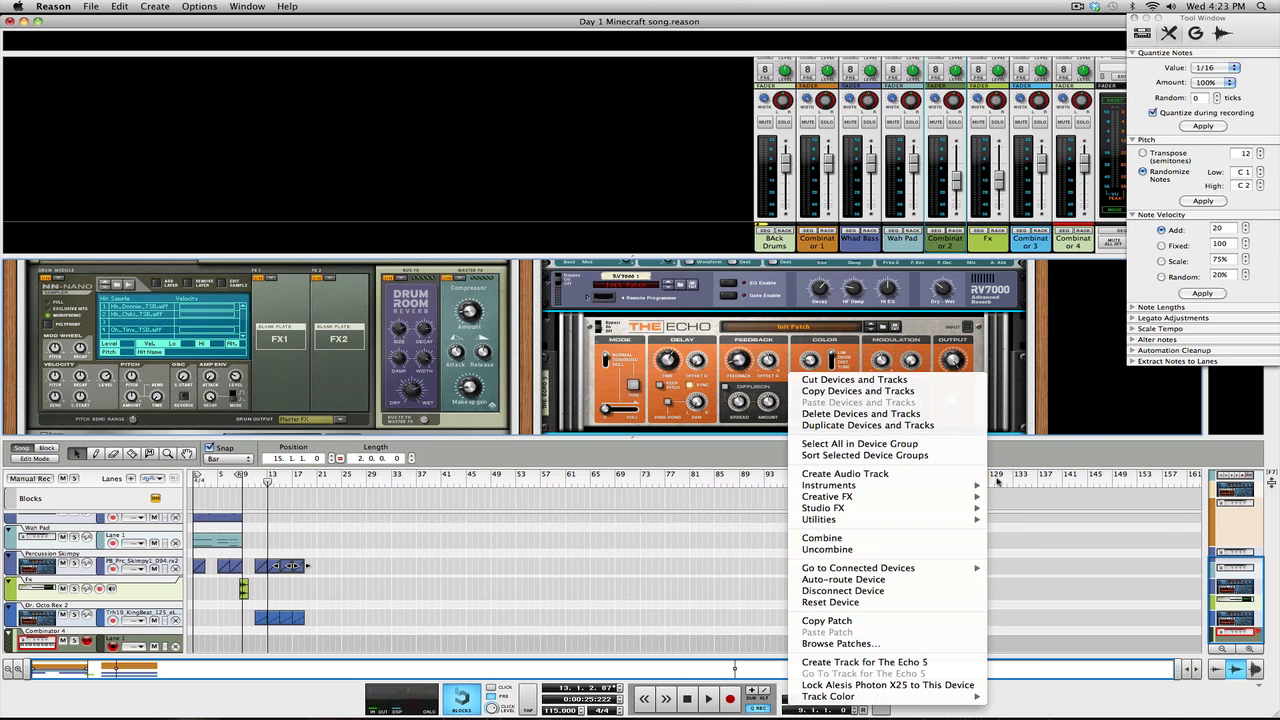
mouse_move(960, 505)
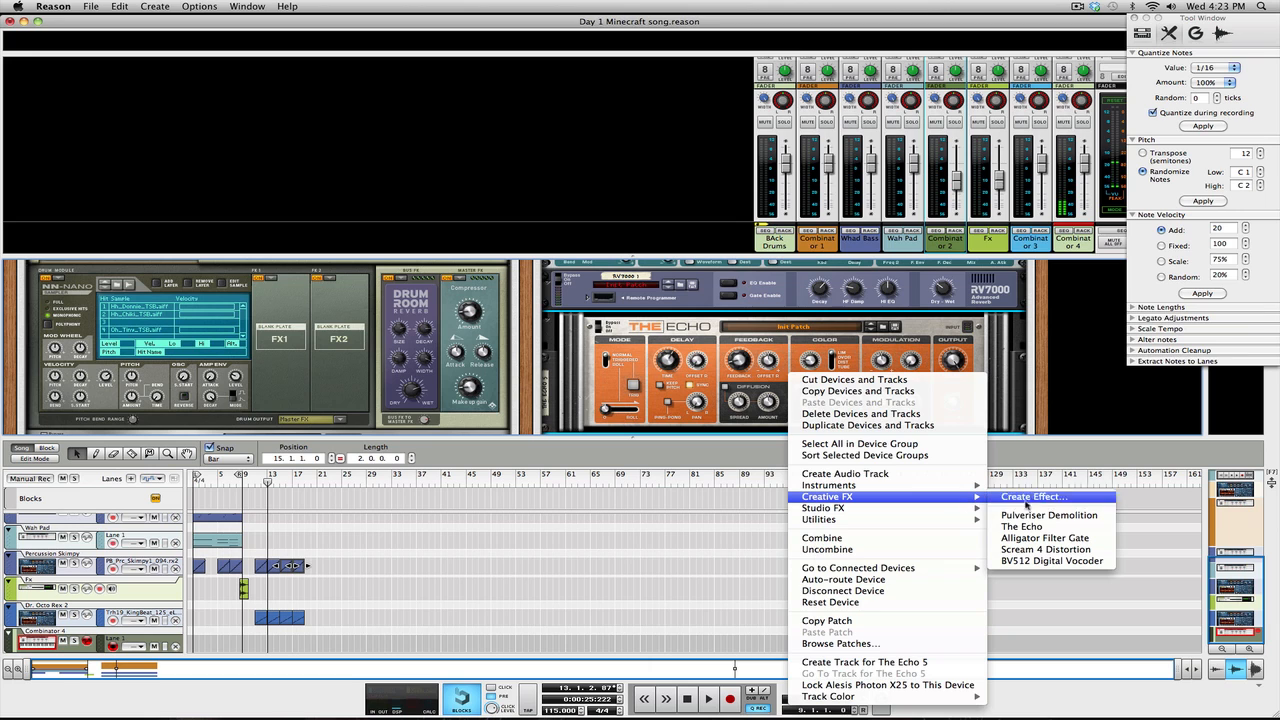
click(1043, 541)
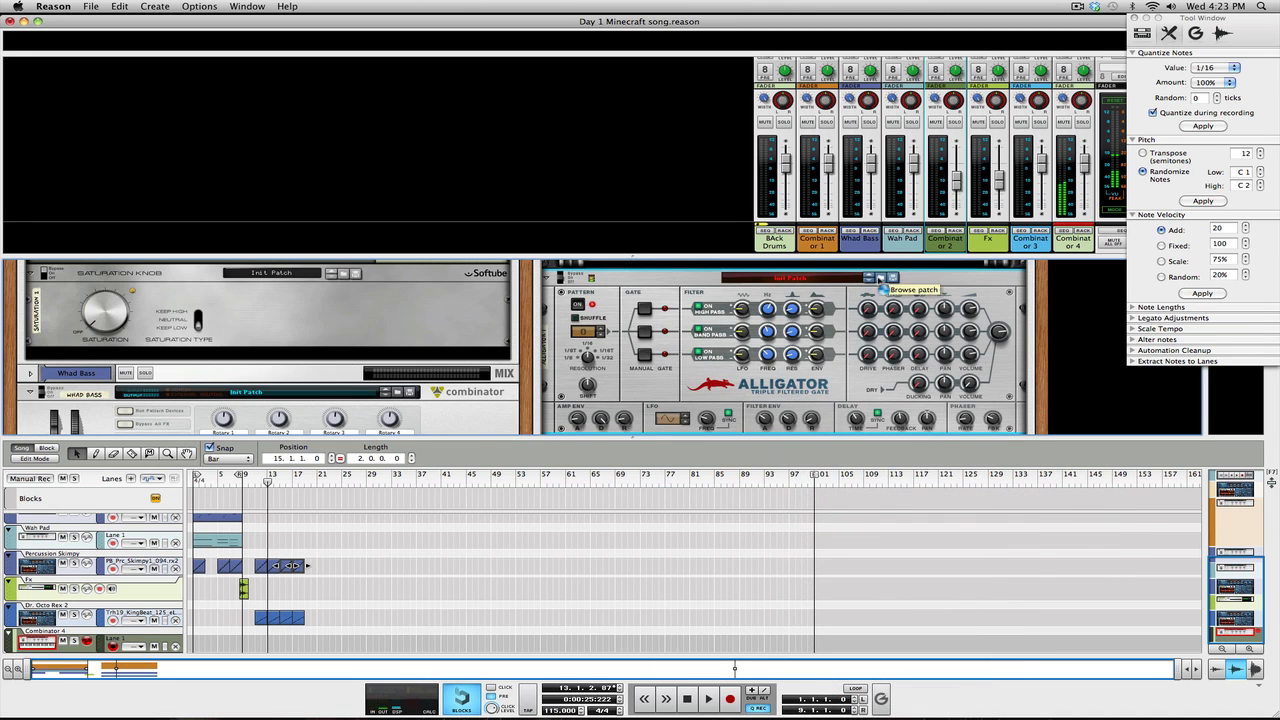
Open the Alligator's patch browser and audition patches from Crossover Filtering Template down to Tight Warbler.
click(879, 277)
click(745, 342)
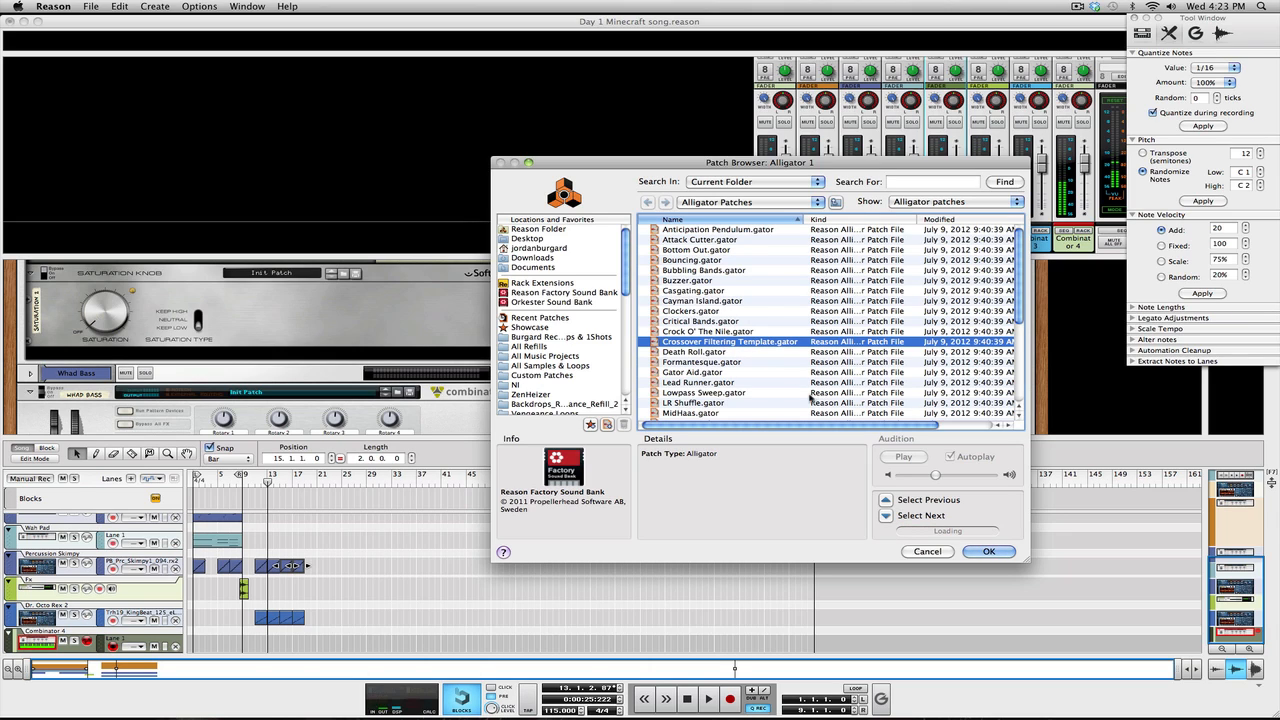
click(723, 382)
click(734, 402)
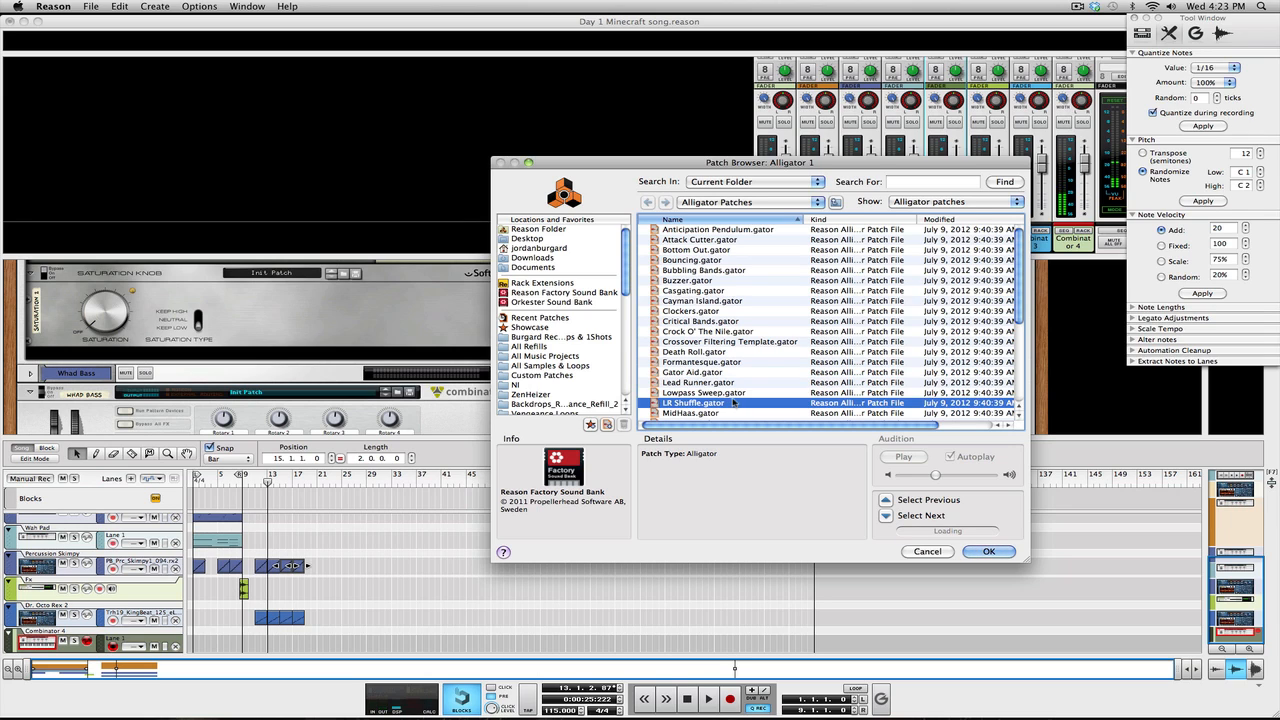
scroll(730, 400, down, 1)
click(729, 395)
scroll(729, 397, down, 1)
click(729, 397)
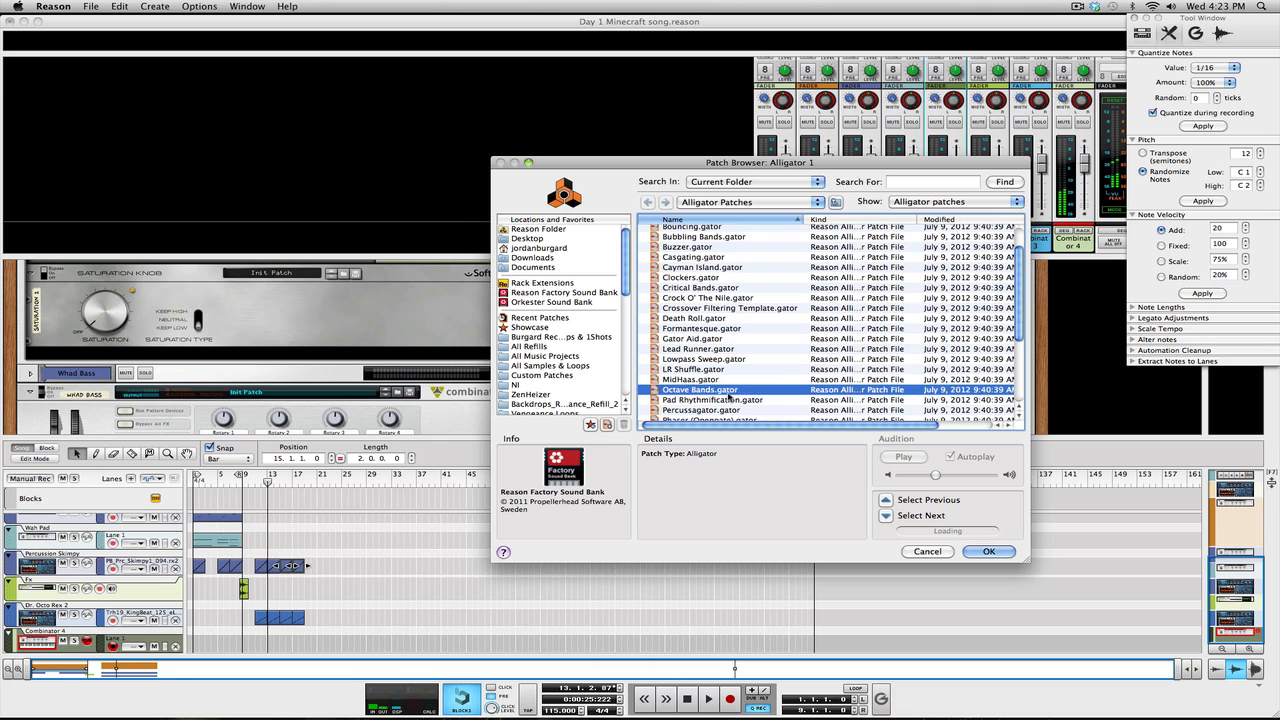
scroll(729, 397, down, 3)
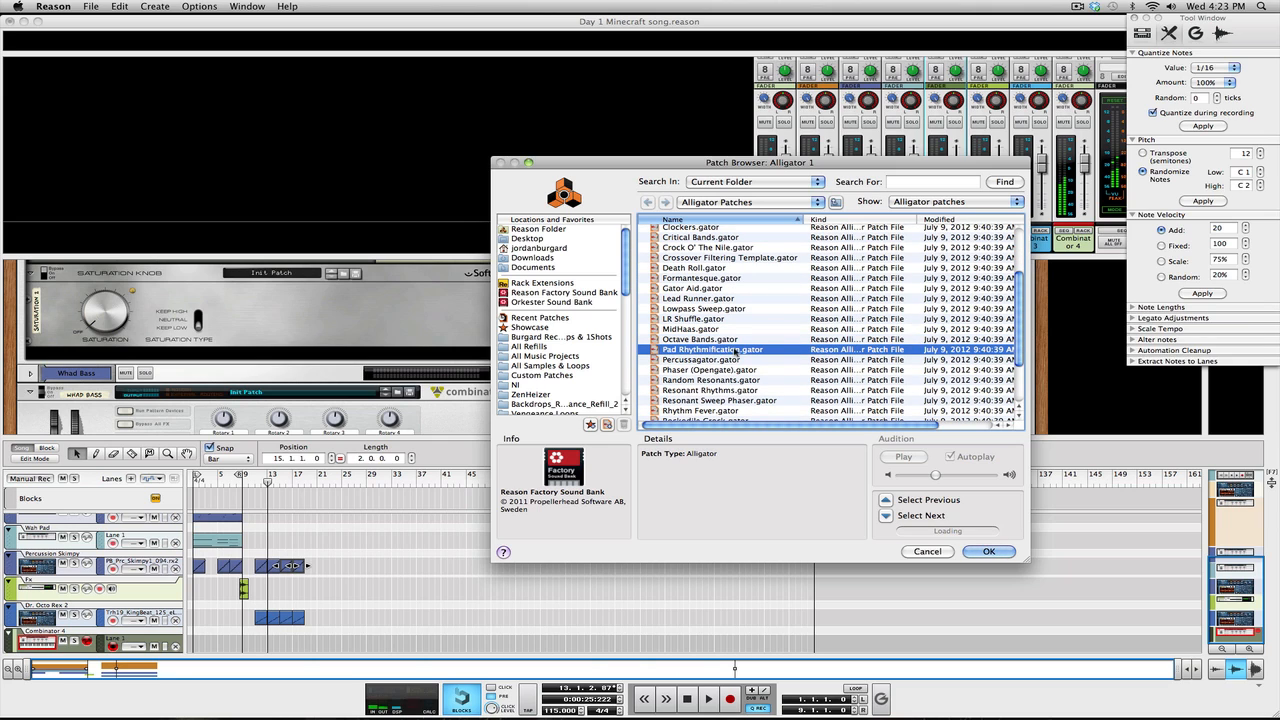
click(774, 362)
scroll(774, 366, down, 3)
click(748, 366)
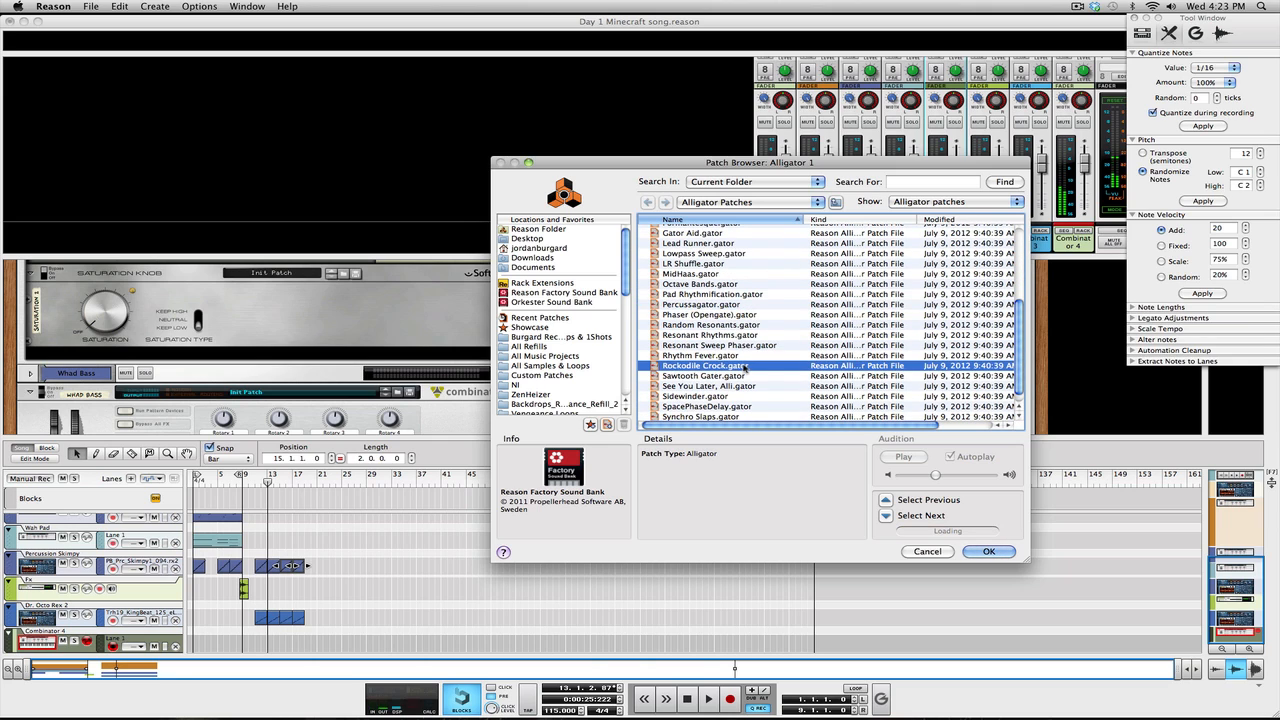
click(760, 376)
key(Down)
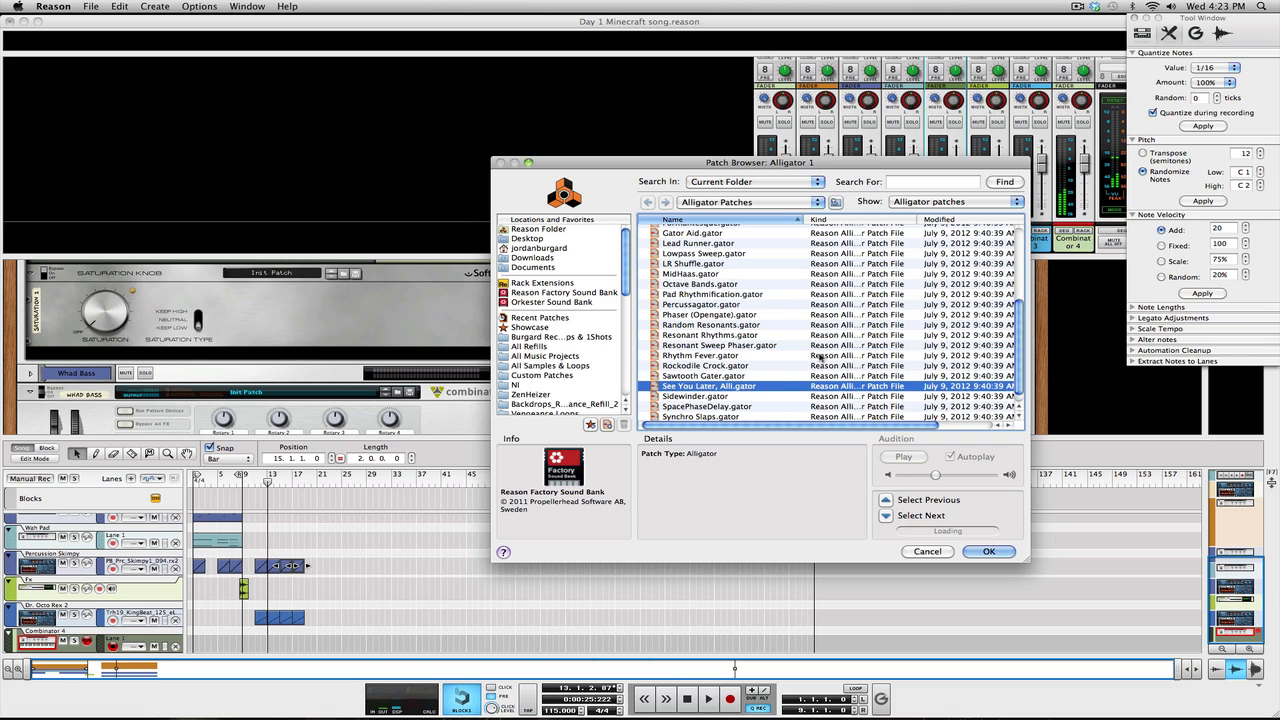
key(Down)
key(Down)
key(Down)
key(Down)
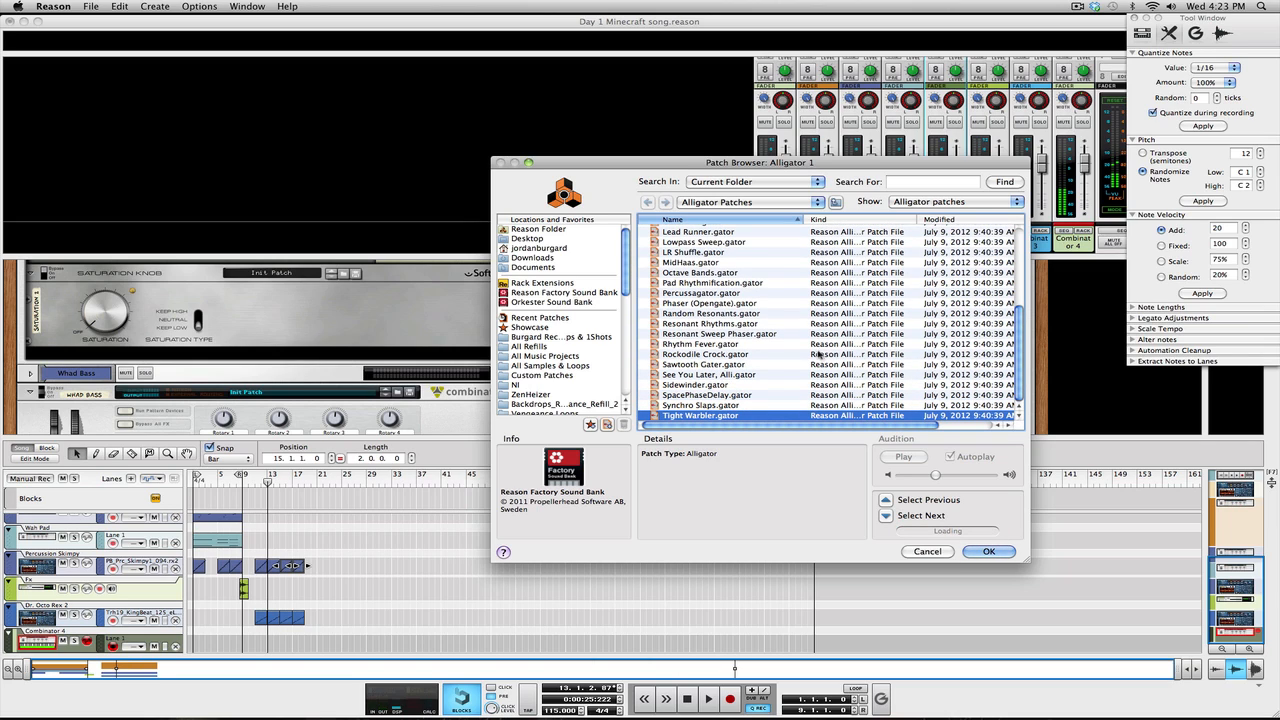
Audition the Alligator patches from Attack Cutter onward and load Crossover Filtering Template.
scroll(775, 256, up, 5)
click(757, 240)
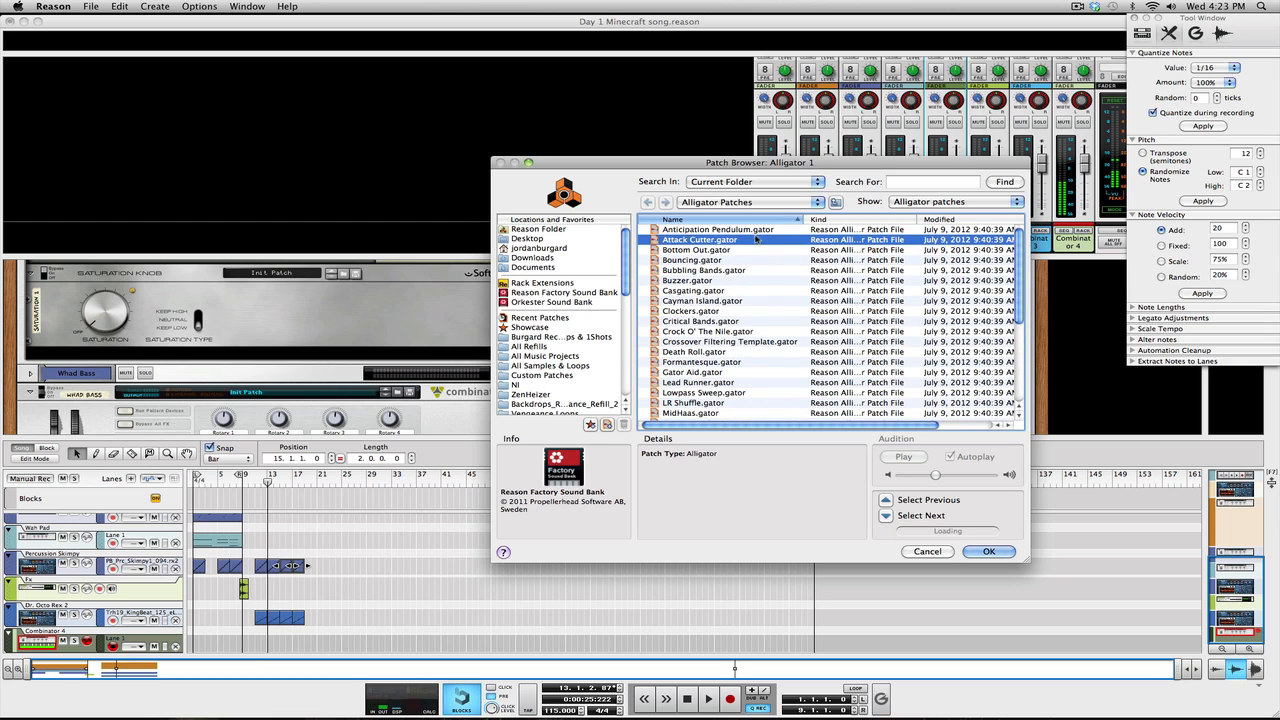
click(754, 250)
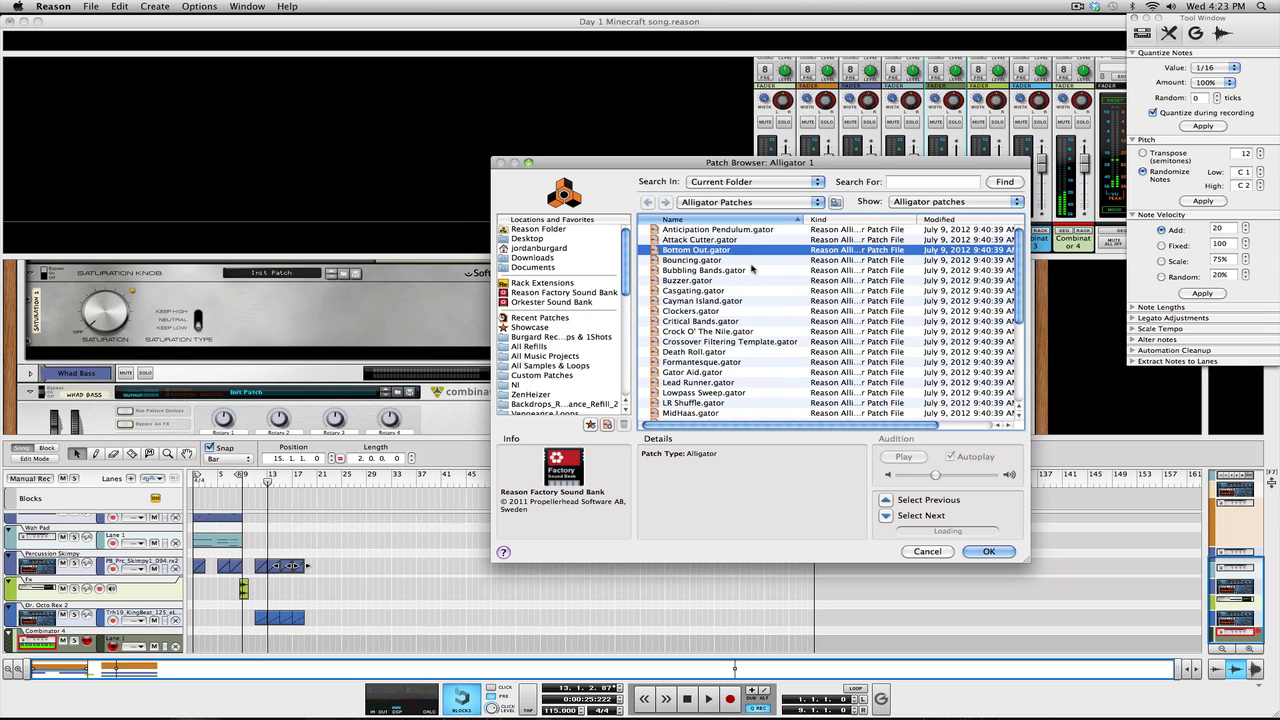
click(747, 262)
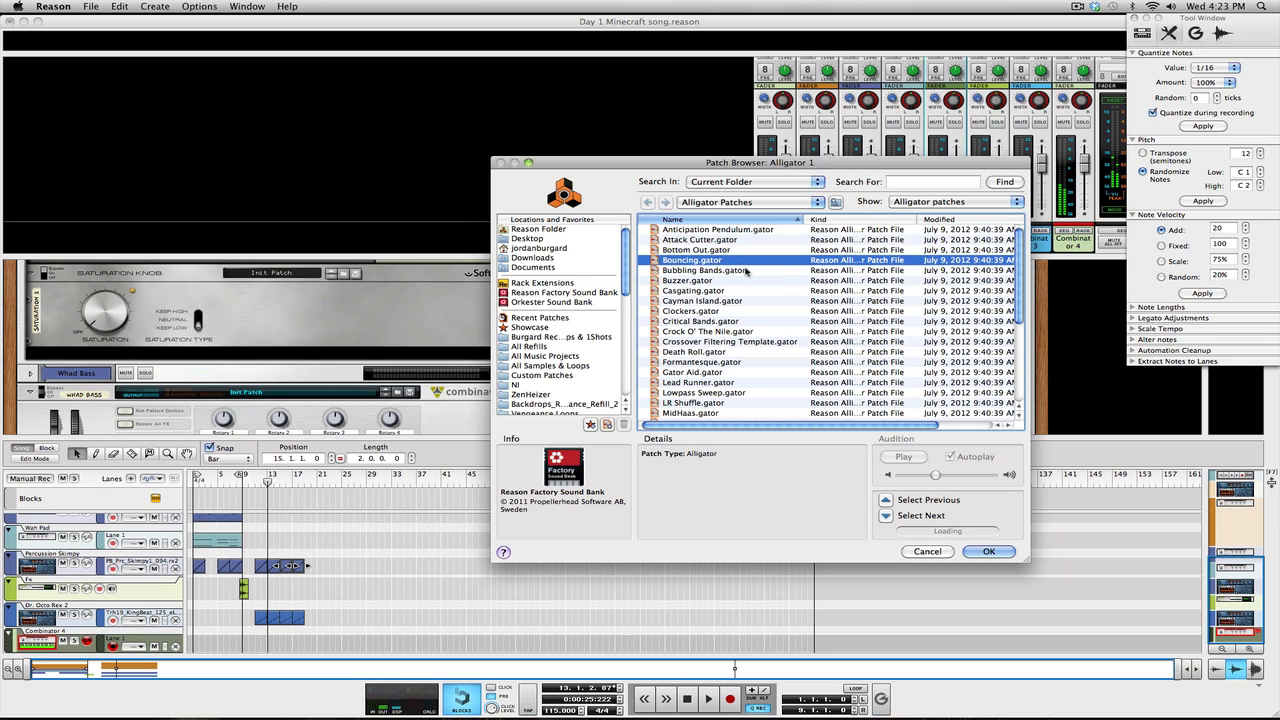
click(745, 270)
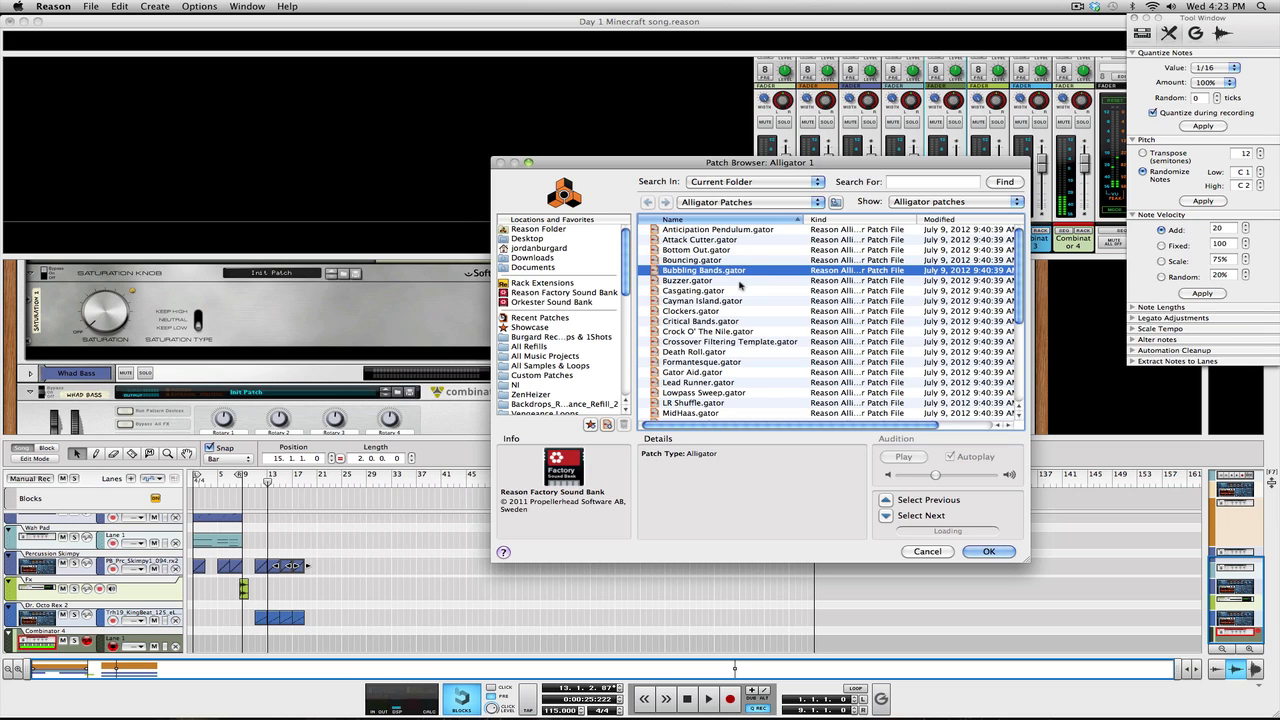
click(743, 281)
click(735, 291)
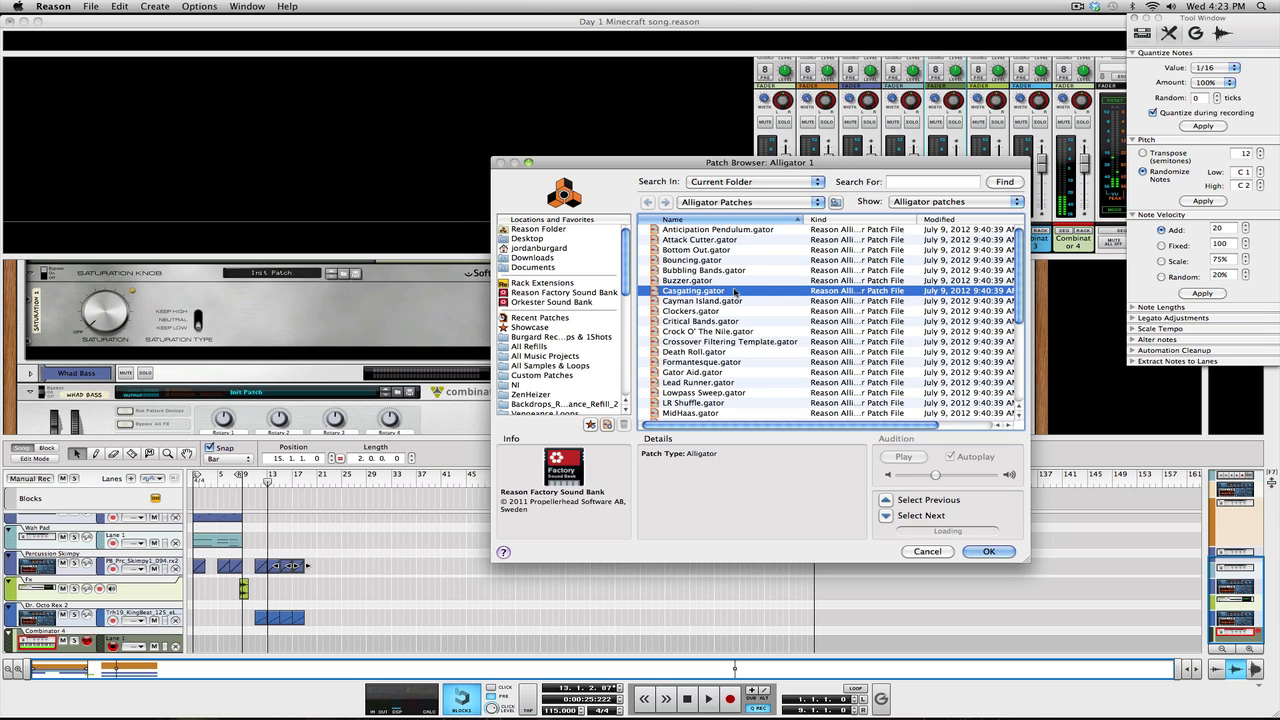
key(Down)
key(Down)
key(Down)
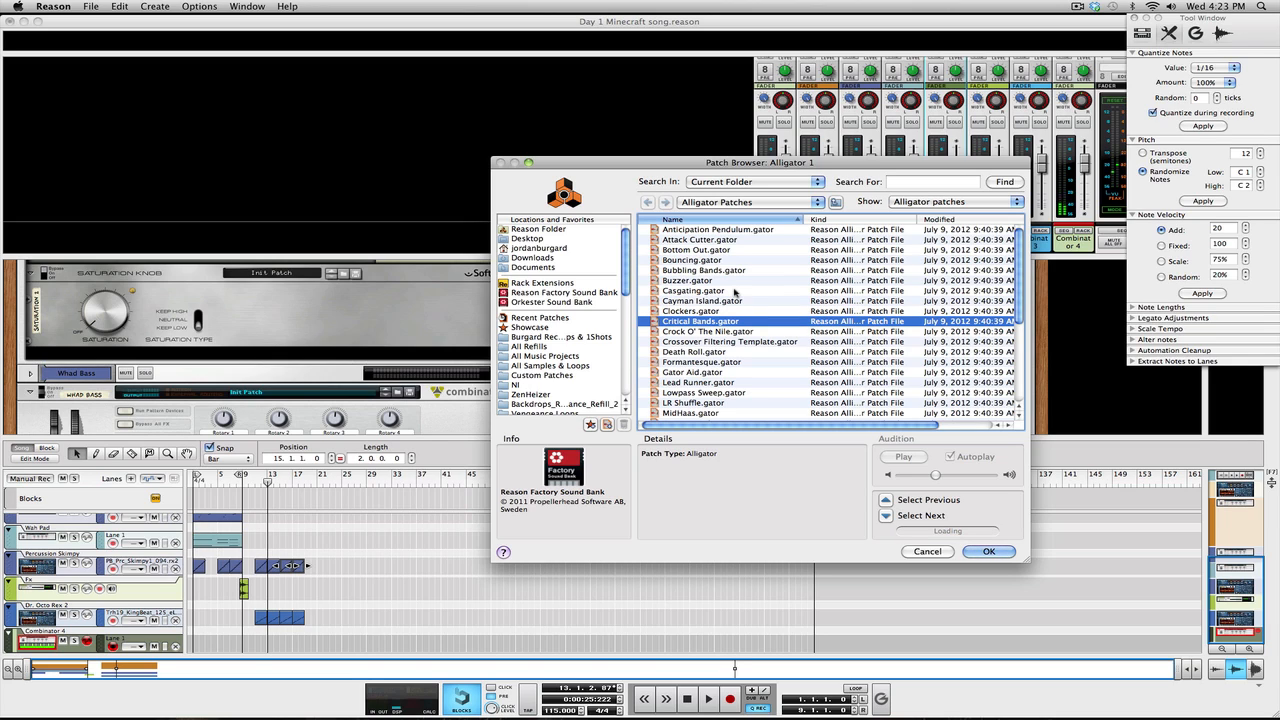
key(Down)
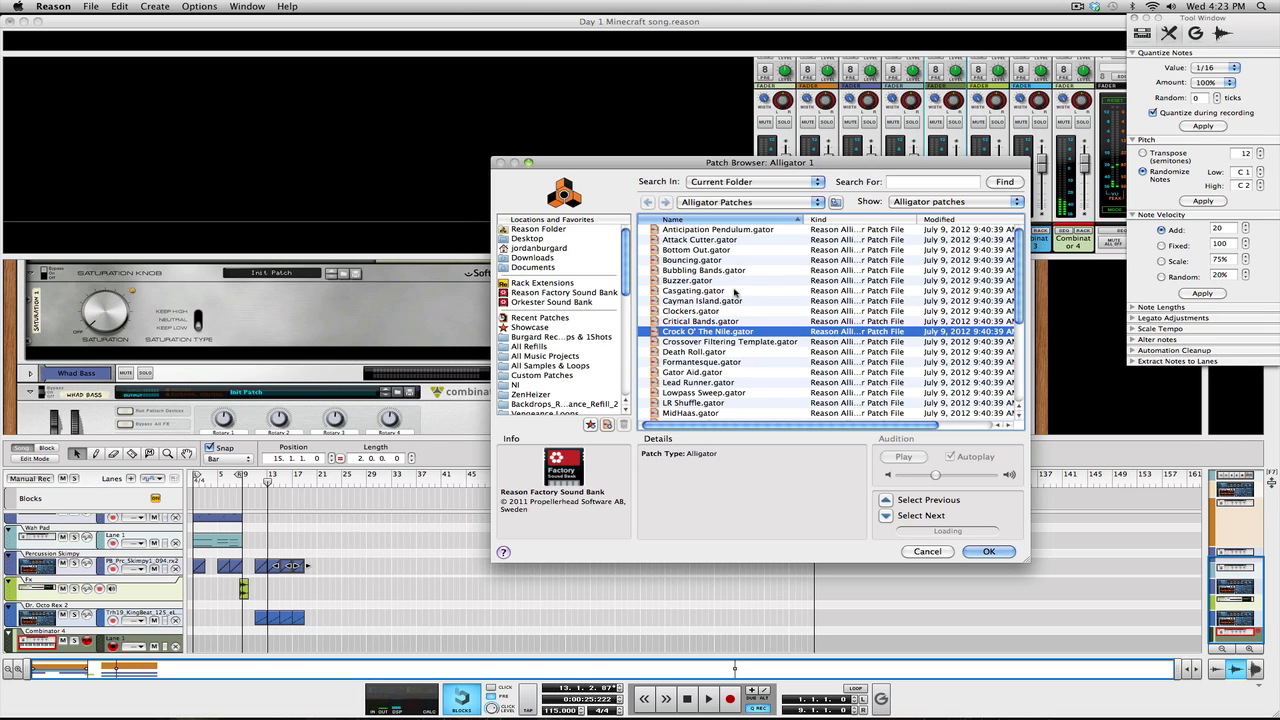
key(Down)
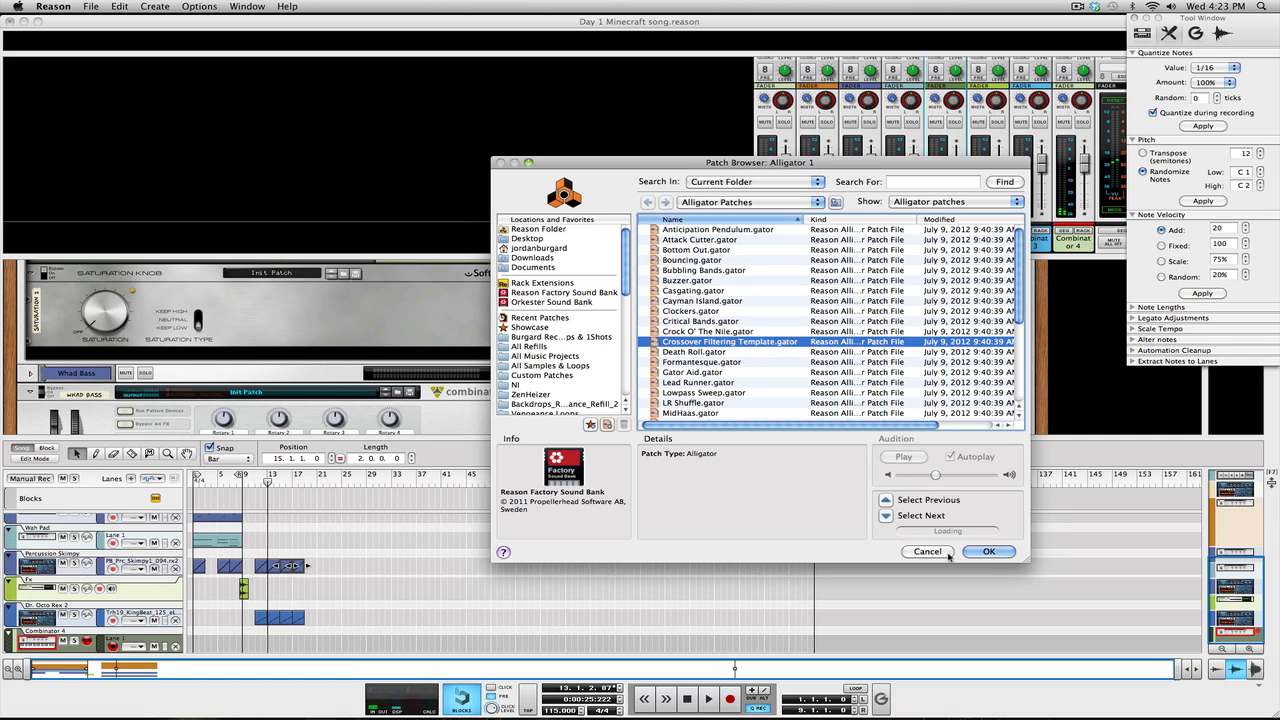
click(988, 552)
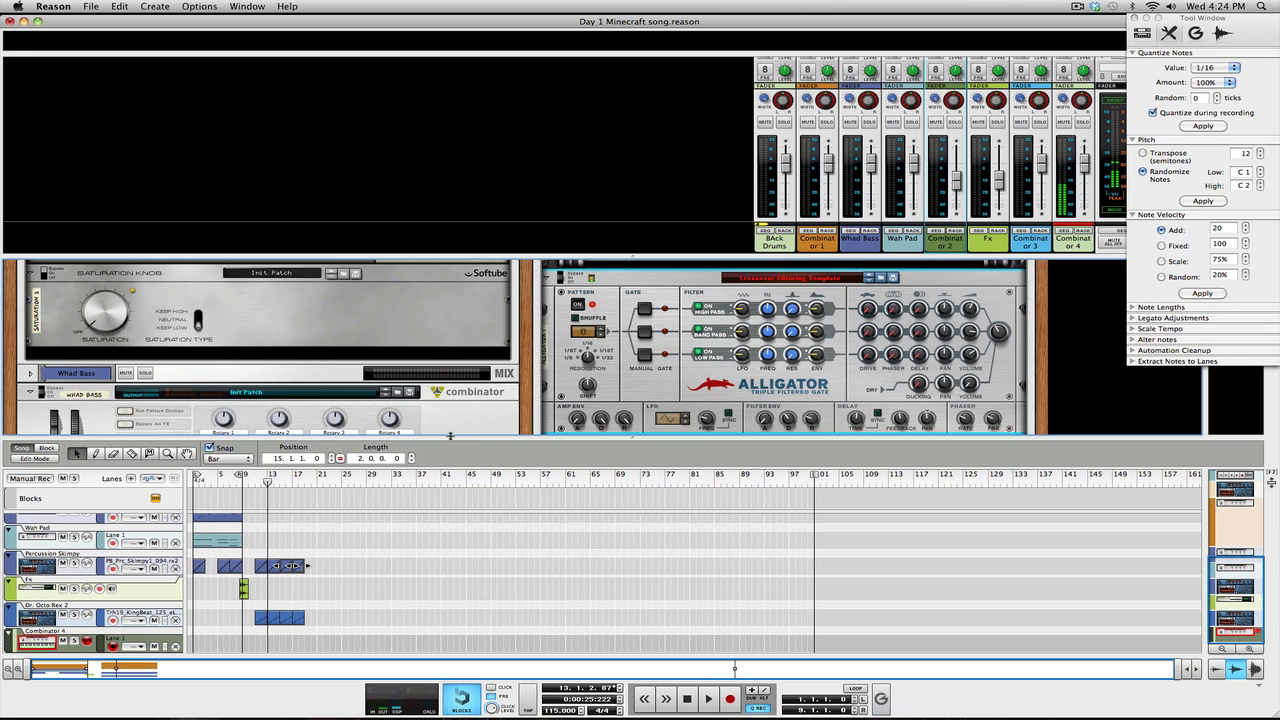
Record an eight-bar clip on the Combinator 4 track, starting at bar 11.
drag(262, 484, 255, 484)
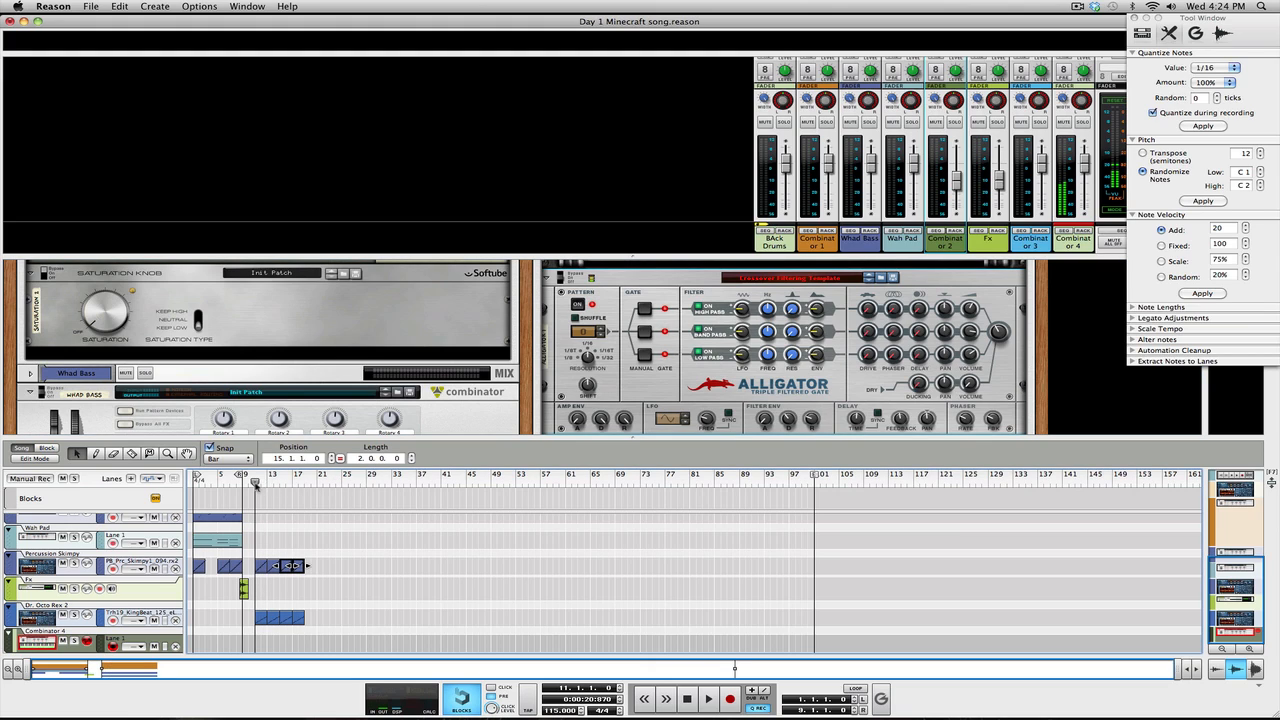
click(732, 700)
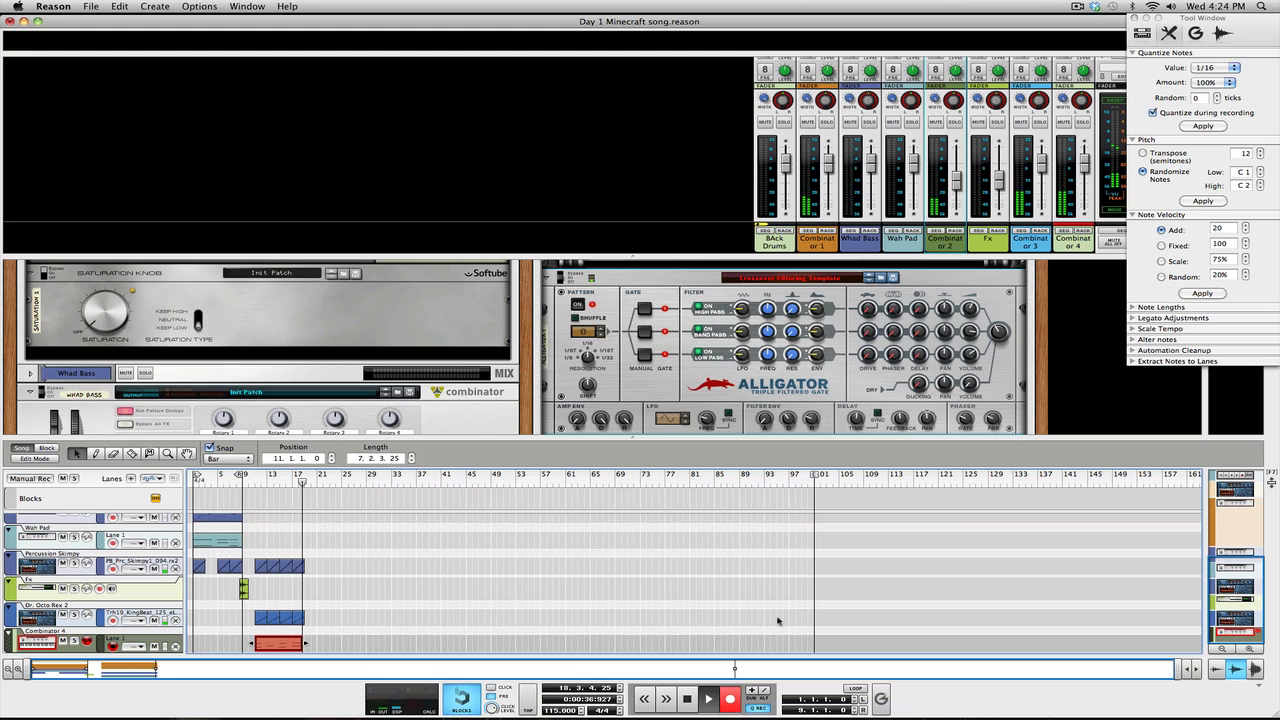
key(space)
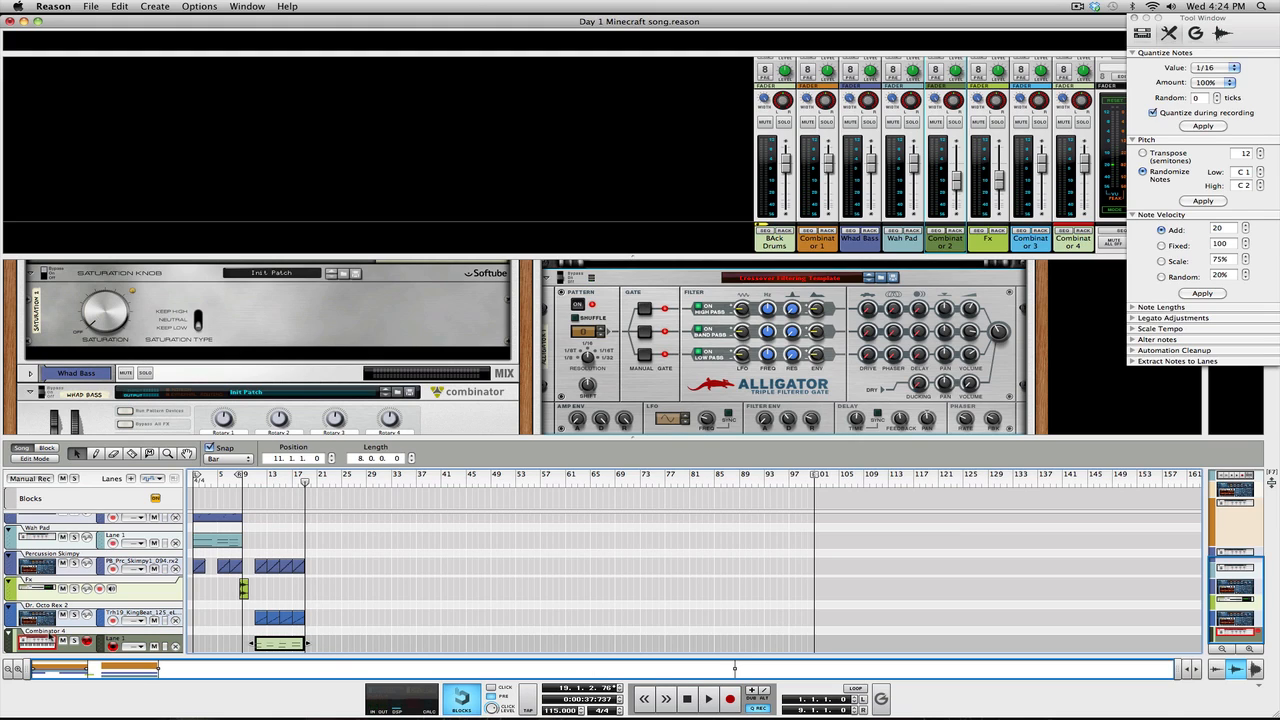
Rename the Combinator 4 track as Bad Pad.
double_click(46, 631)
text(Bad)
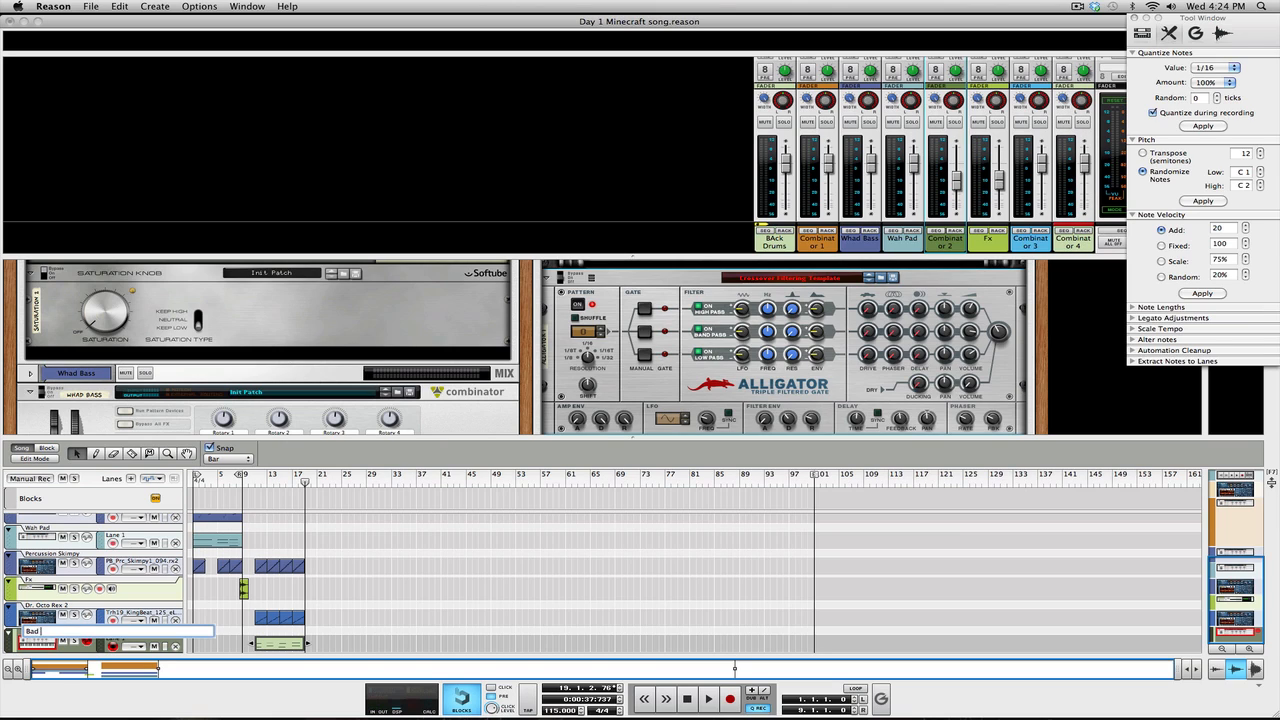
text( Pad)
key(Return)
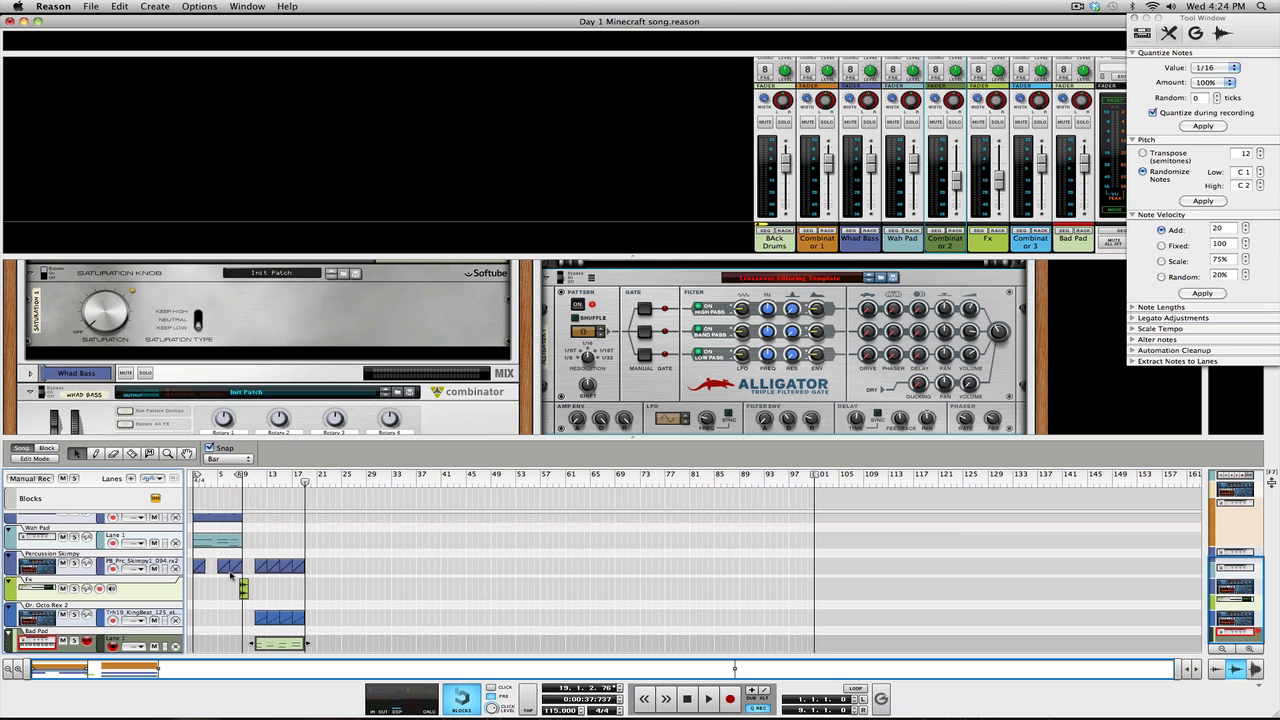
Copy the Fx track's clip to the end of the second section, at about bar 18, and play the song from bar 8.
drag(243, 590, 307, 592)
scroll(260, 498, up, 5)
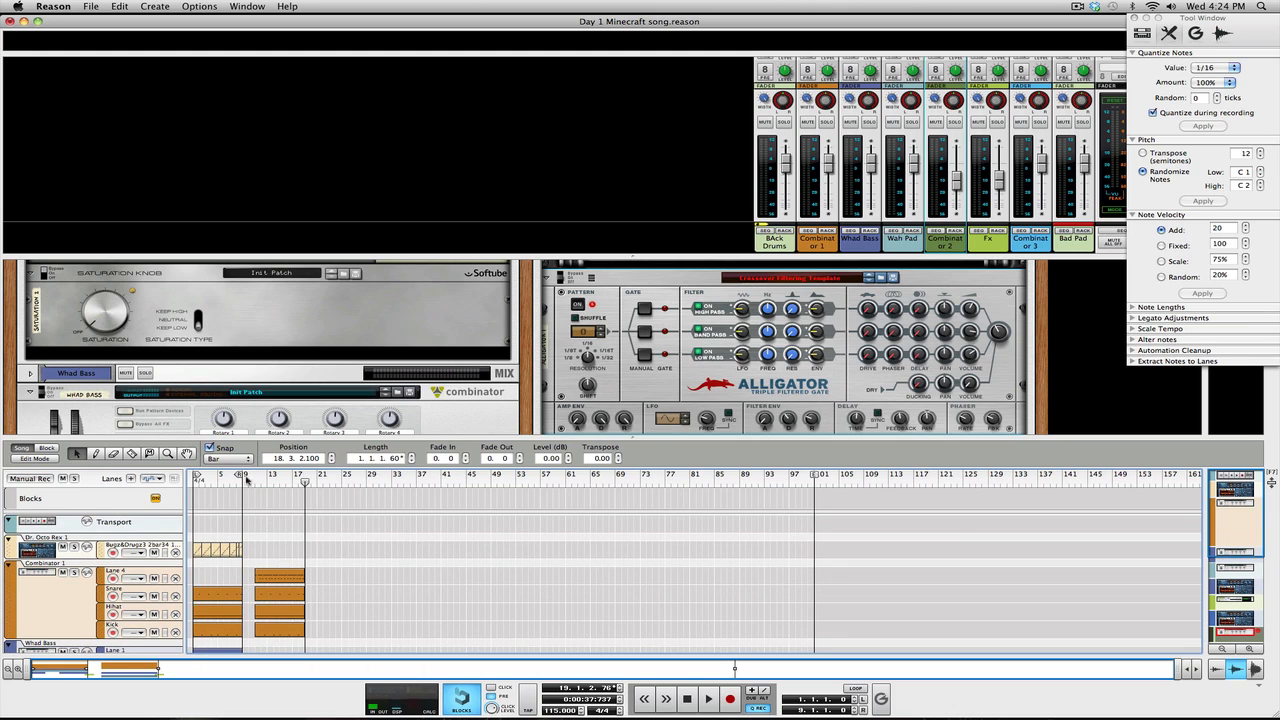
drag(218, 476, 237, 481)
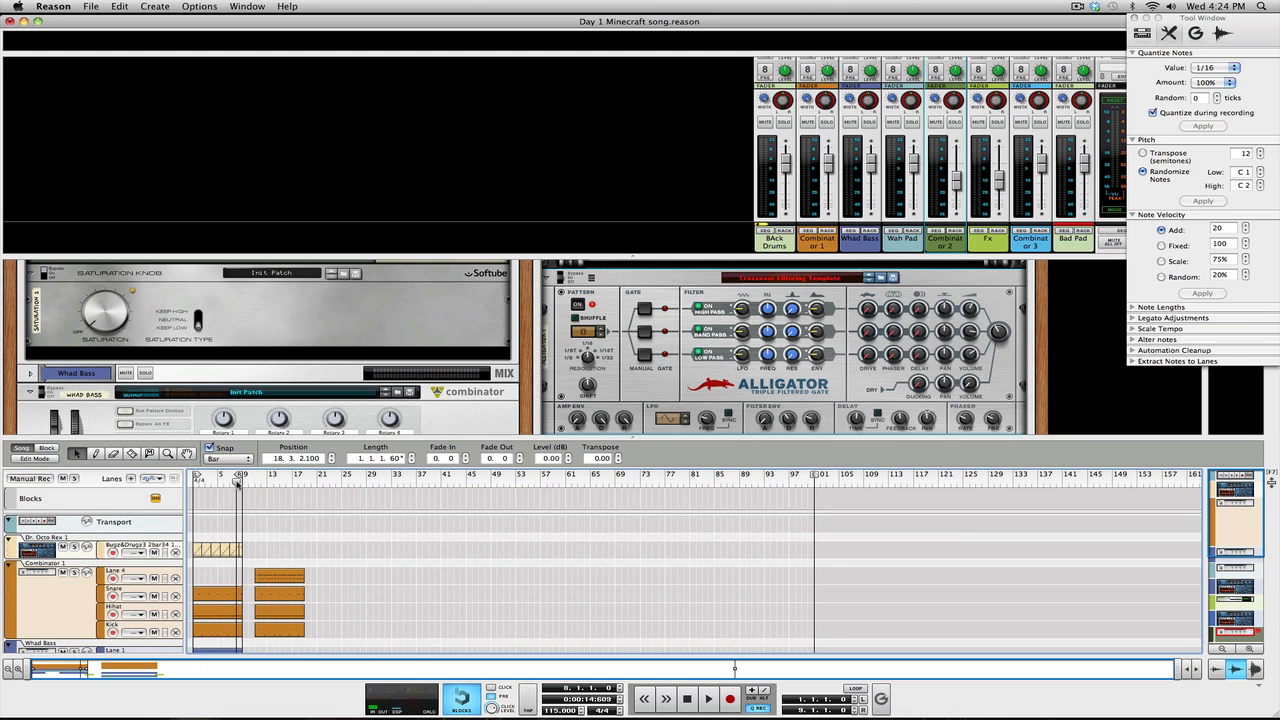
key(space)
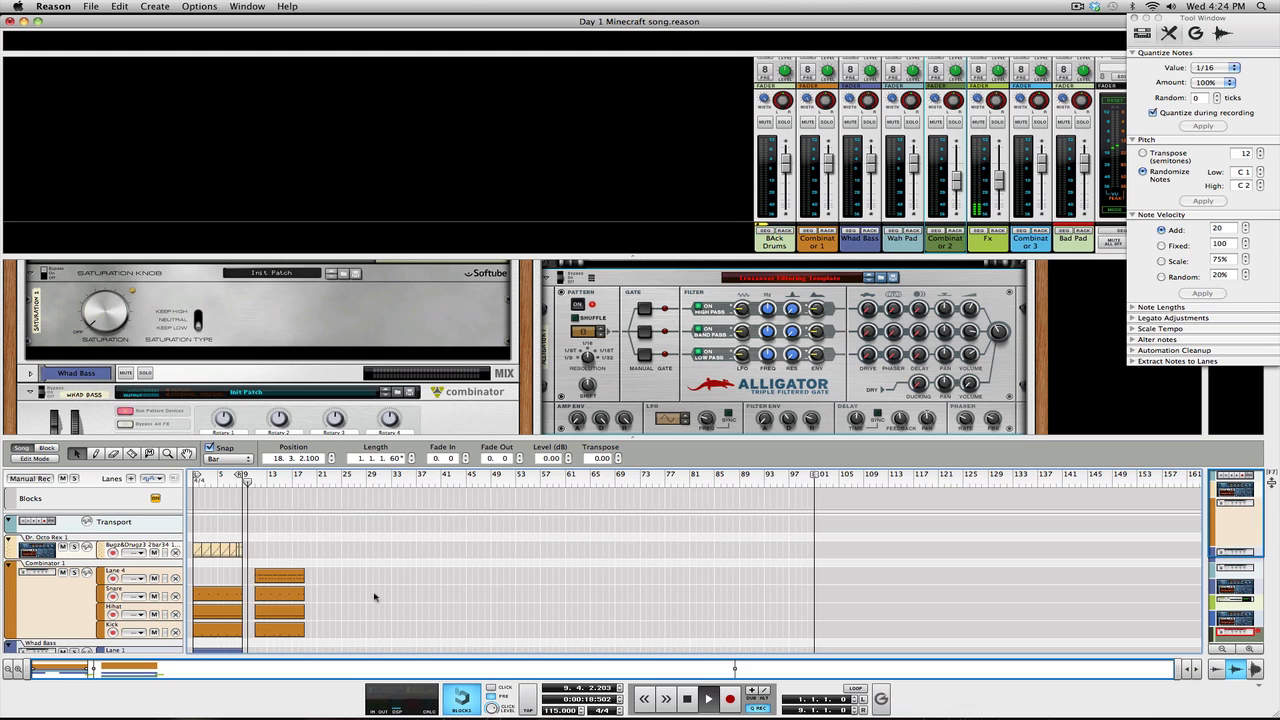
scroll(357, 571, down, 3)
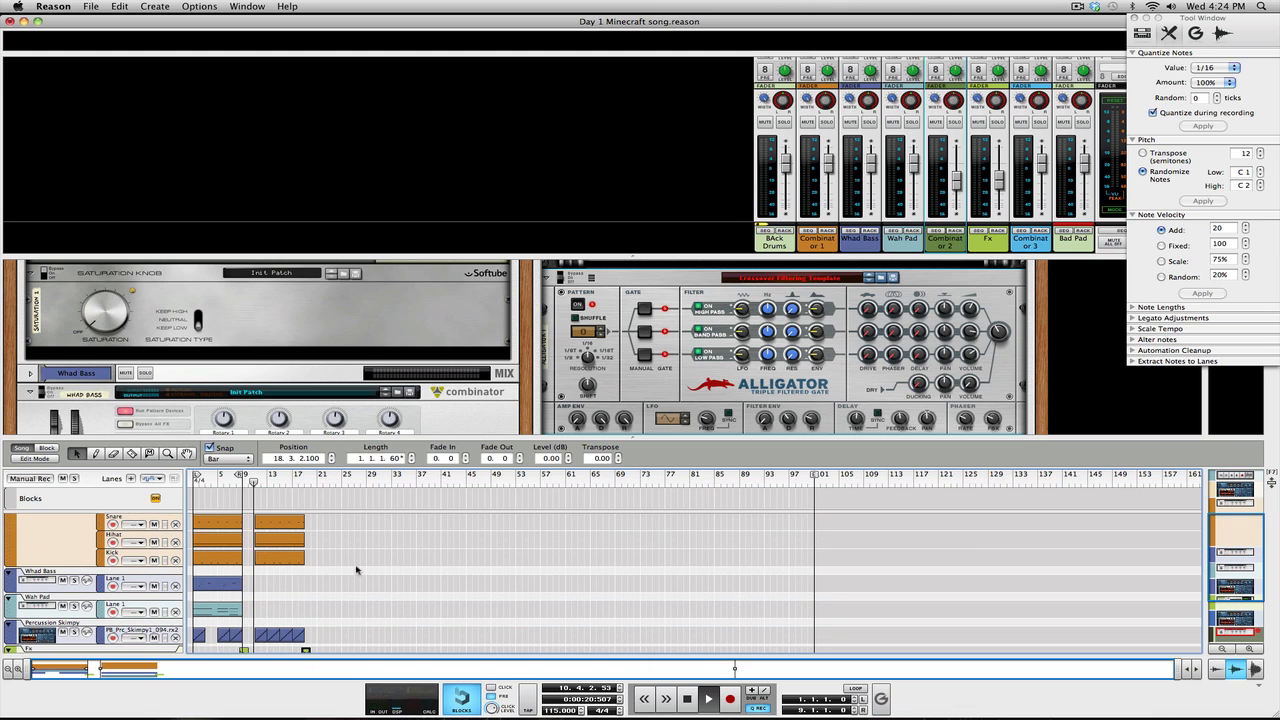
scroll(360, 571, down, 3)
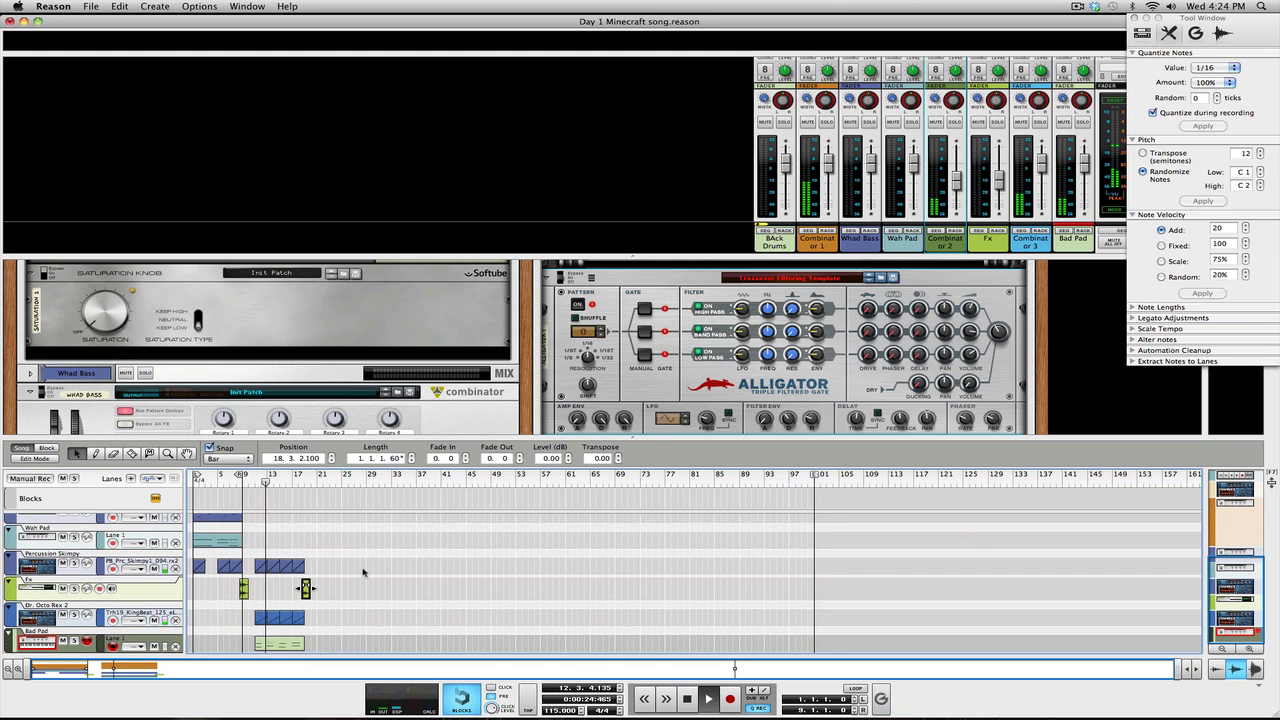
scroll(363, 572, up, 1)
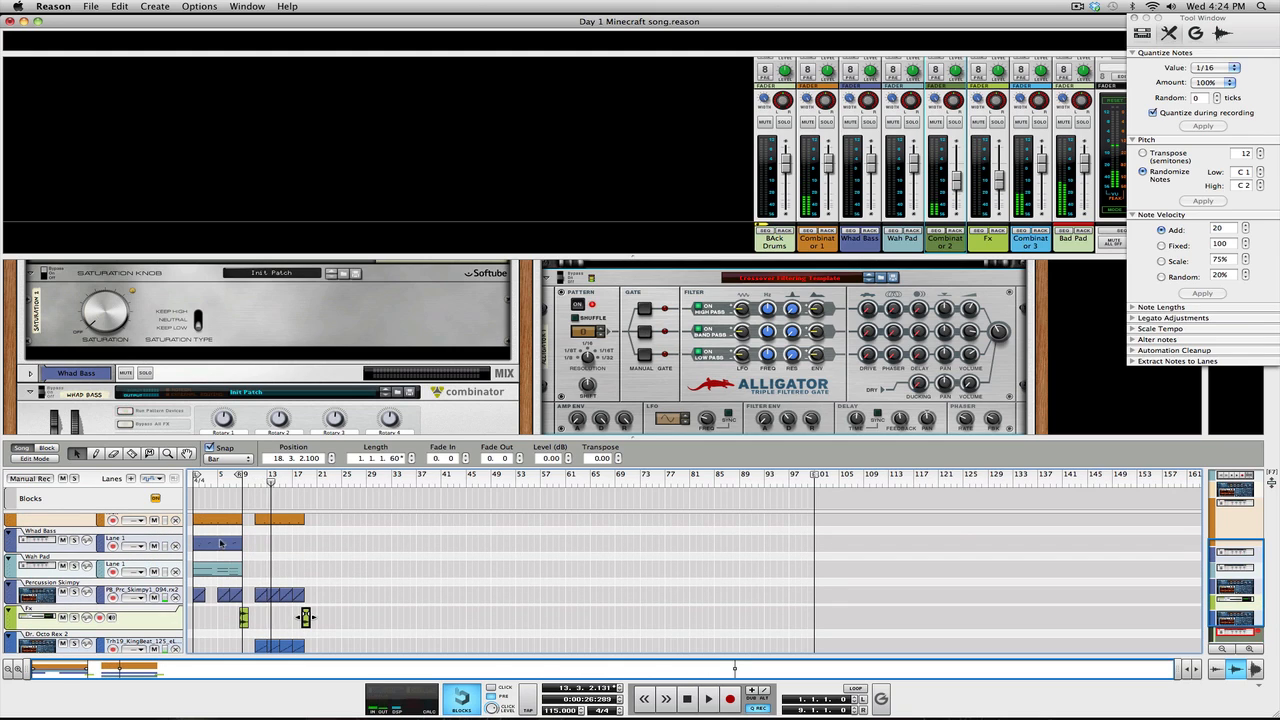
Record an eight-bar clip on the Whad Bass track from bar 11 with the quantize value set to 1/4.
click(221, 543)
click(114, 546)
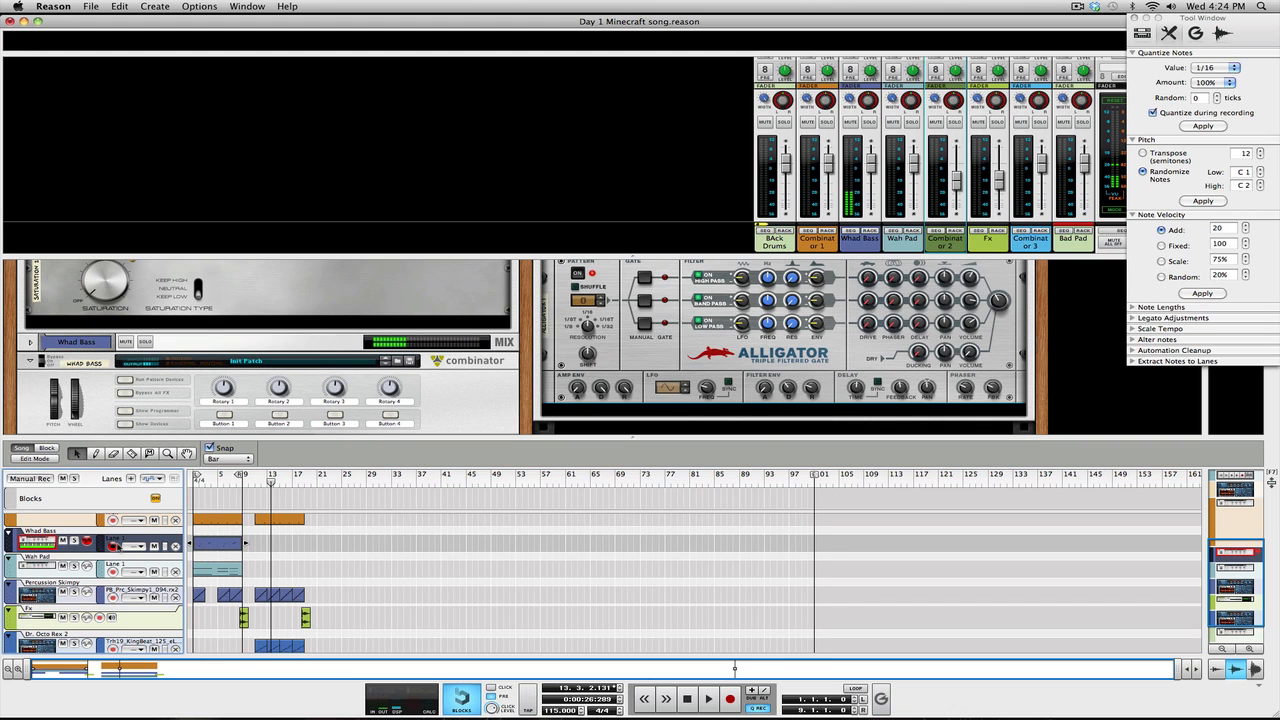
click(262, 477)
click(255, 479)
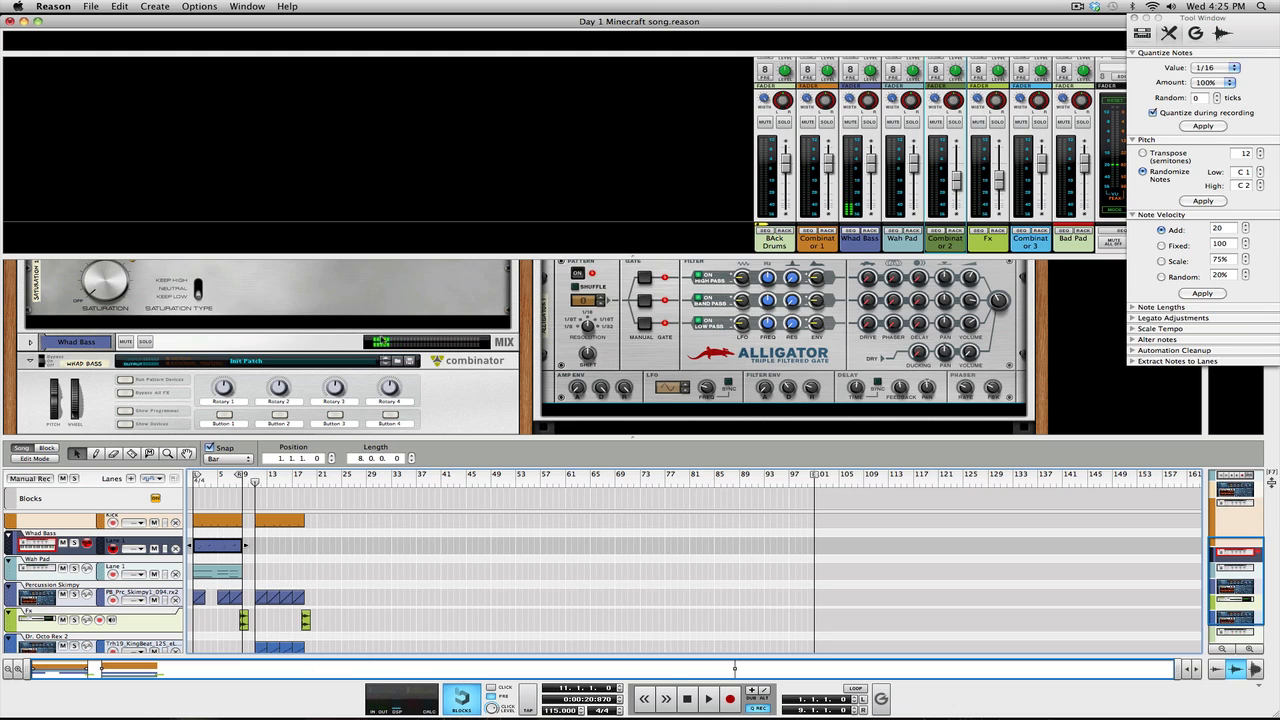
click(465, 398)
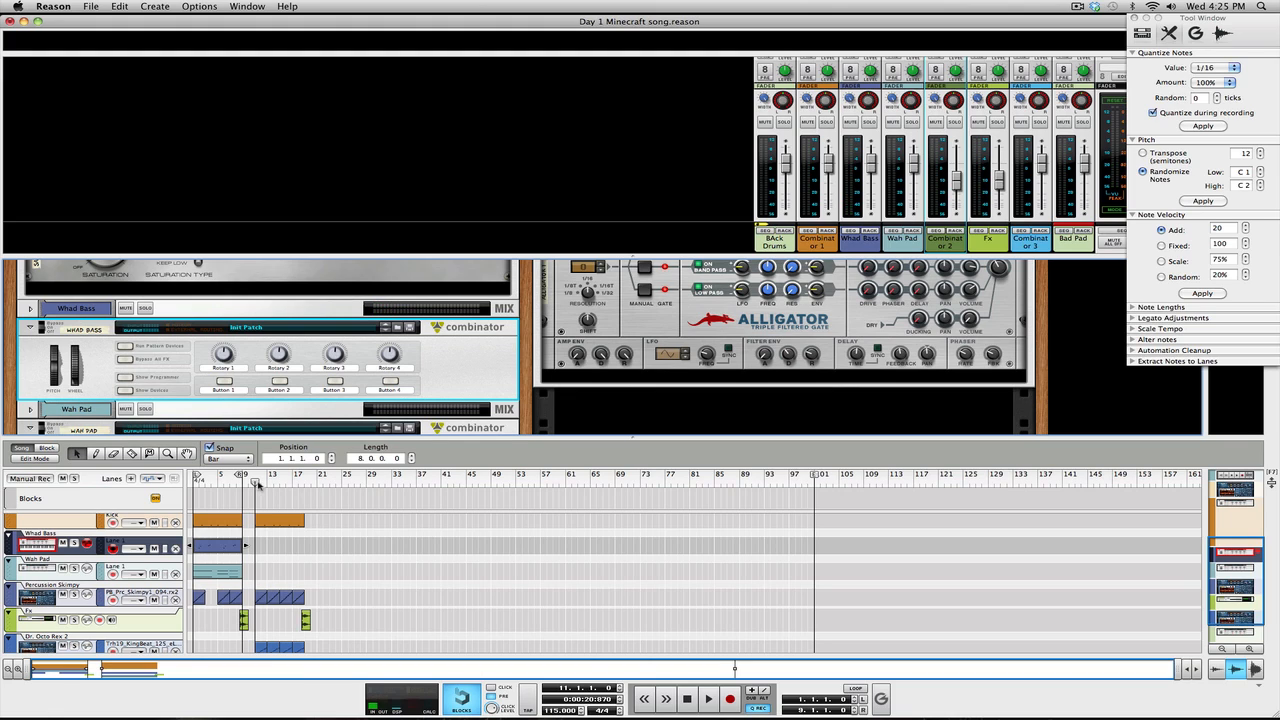
click(1224, 68)
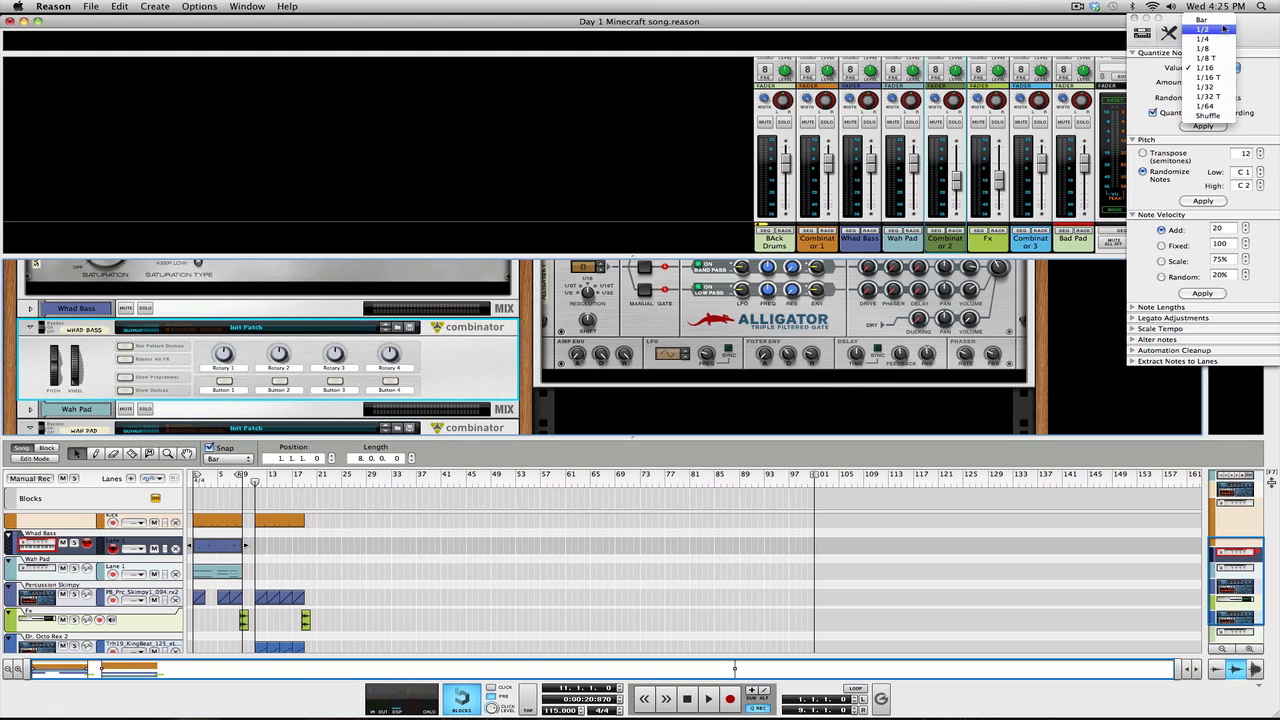
click(1210, 46)
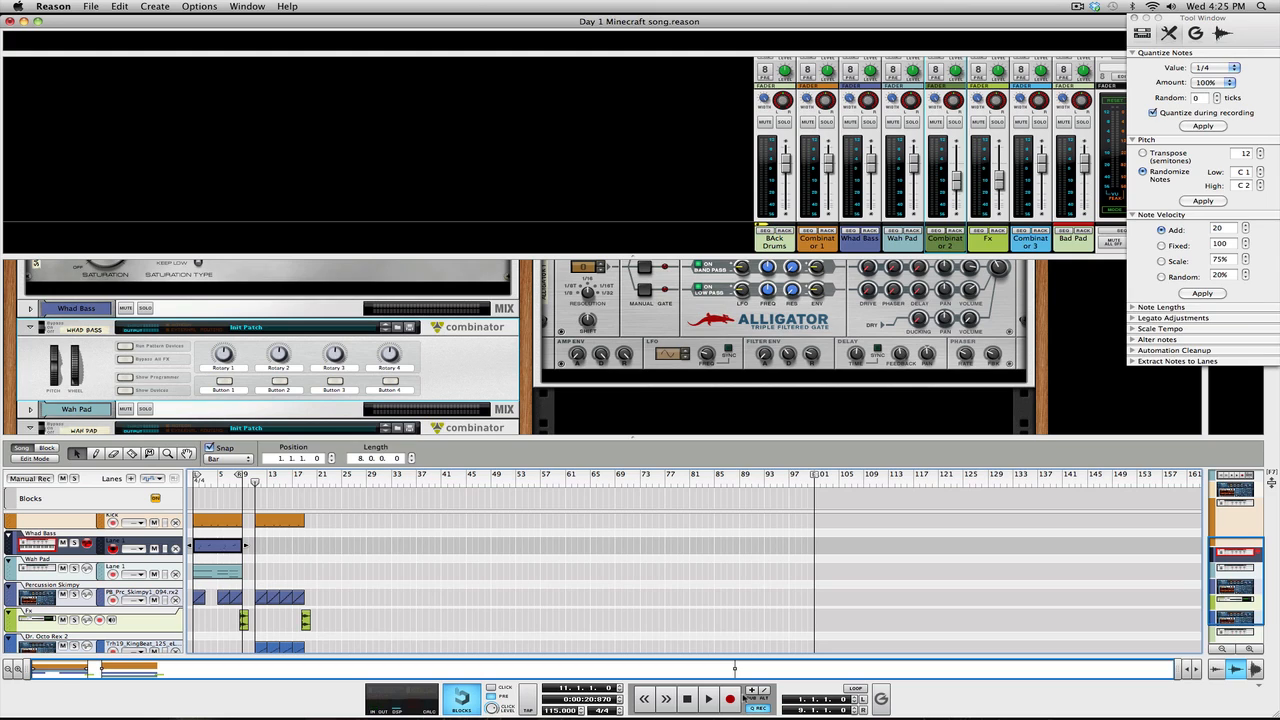
click(729, 698)
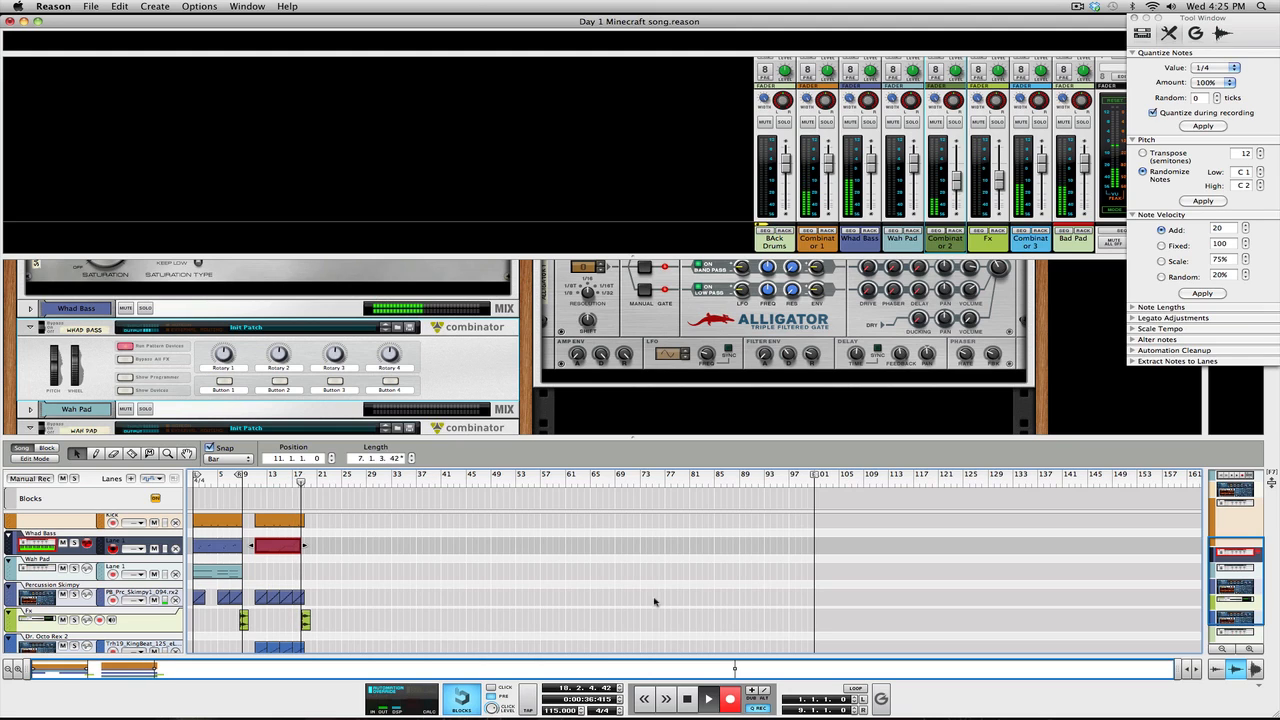
key(space)
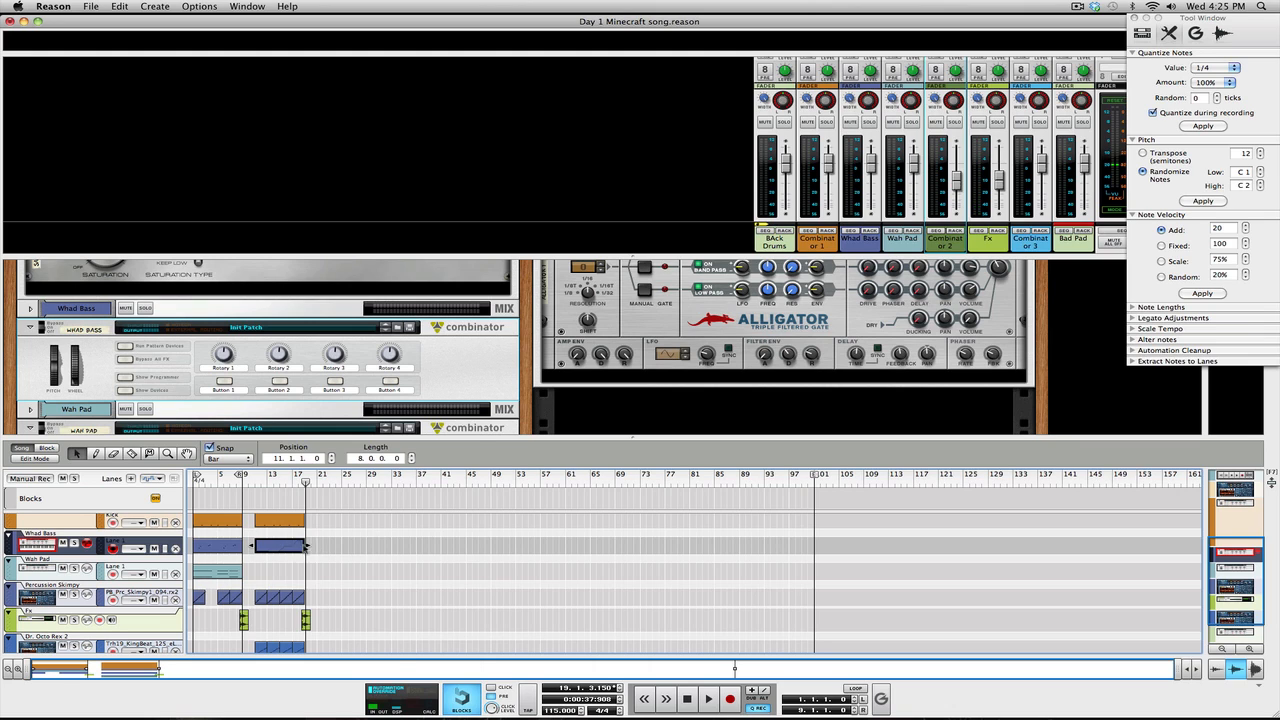
Colour the new Whad Bass clip at bar 11 red.
right_click(266, 548)
mouse_move(400, 620)
click(510, 652)
In the red Whad Bass clip, move the second C1 note to bar 14 and extend it to the clip's end for a five-bar length.
double_click(273, 546)
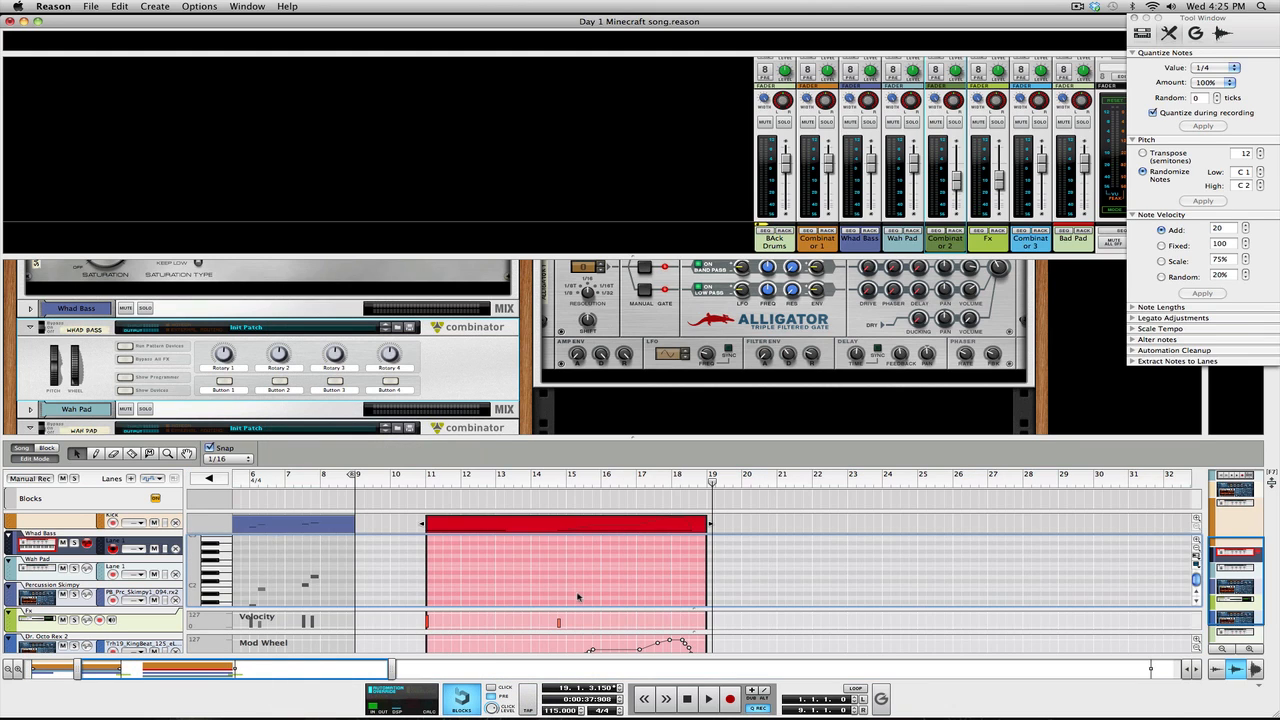
scroll(563, 590, down, 3)
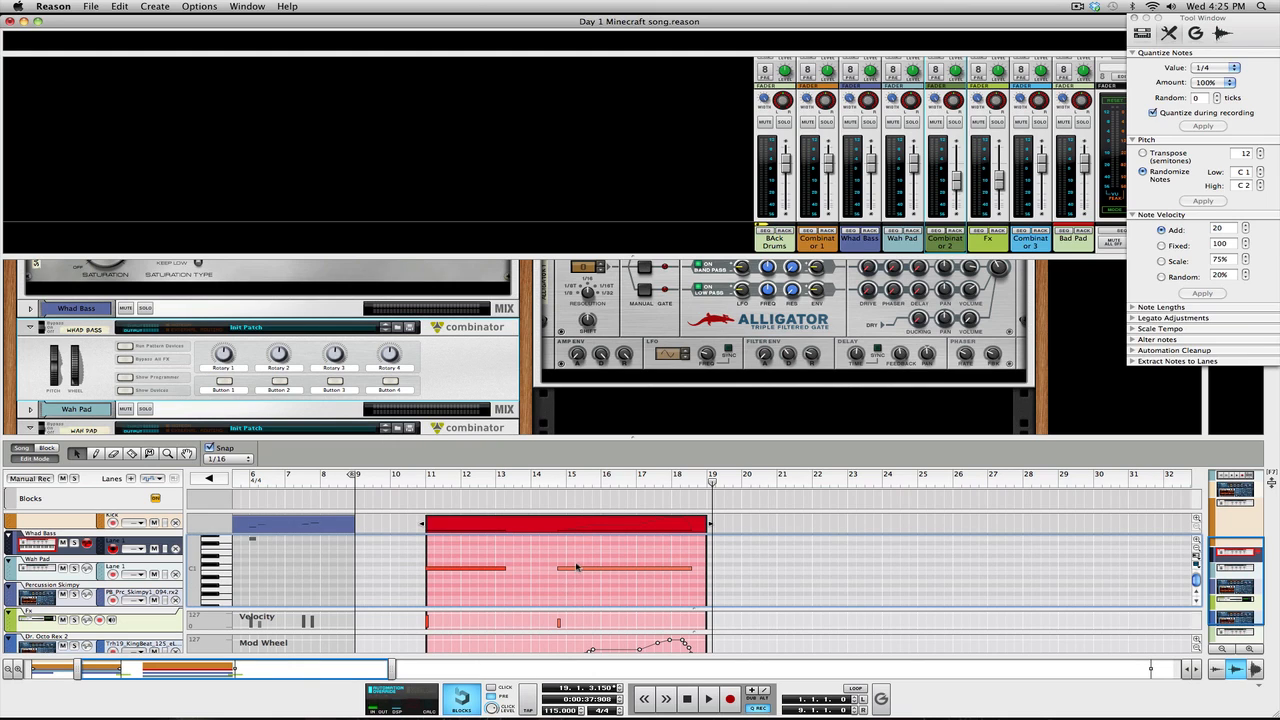
drag(576, 572, 548, 570)
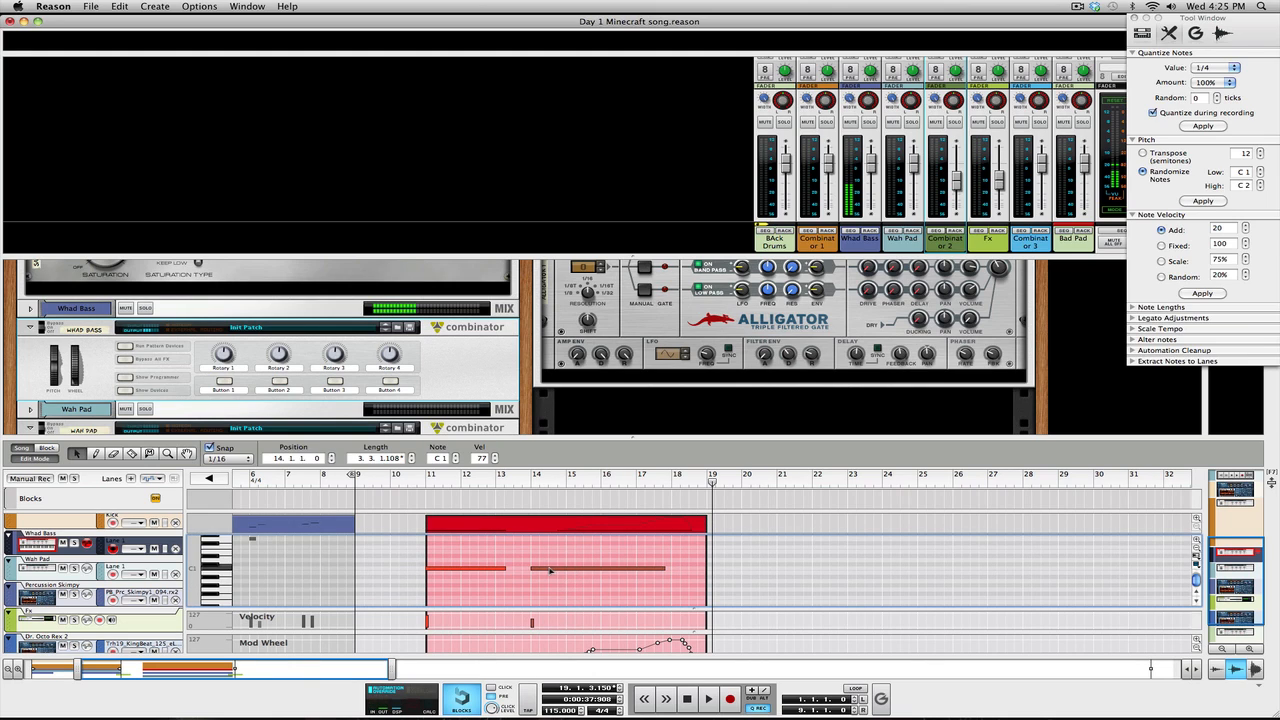
drag(687, 572, 706, 570)
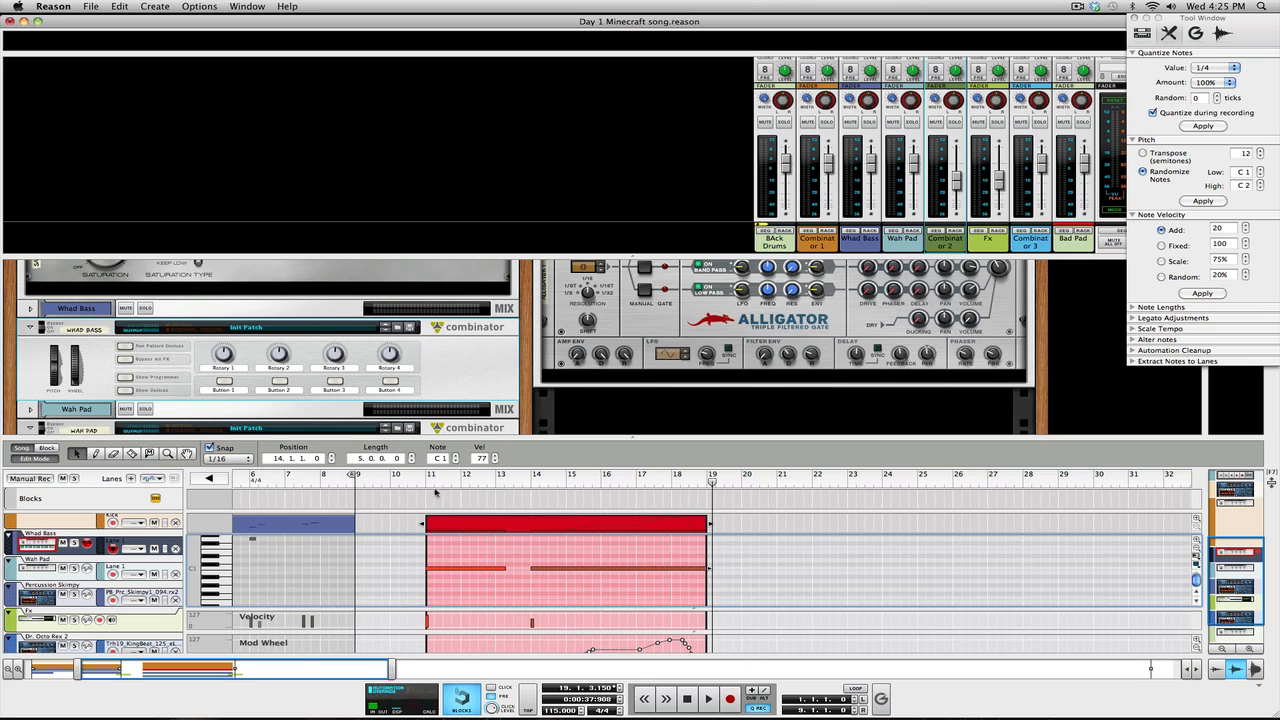
click(34, 459)
Play the second section from bar 12 to hear the new bass part.
click(267, 478)
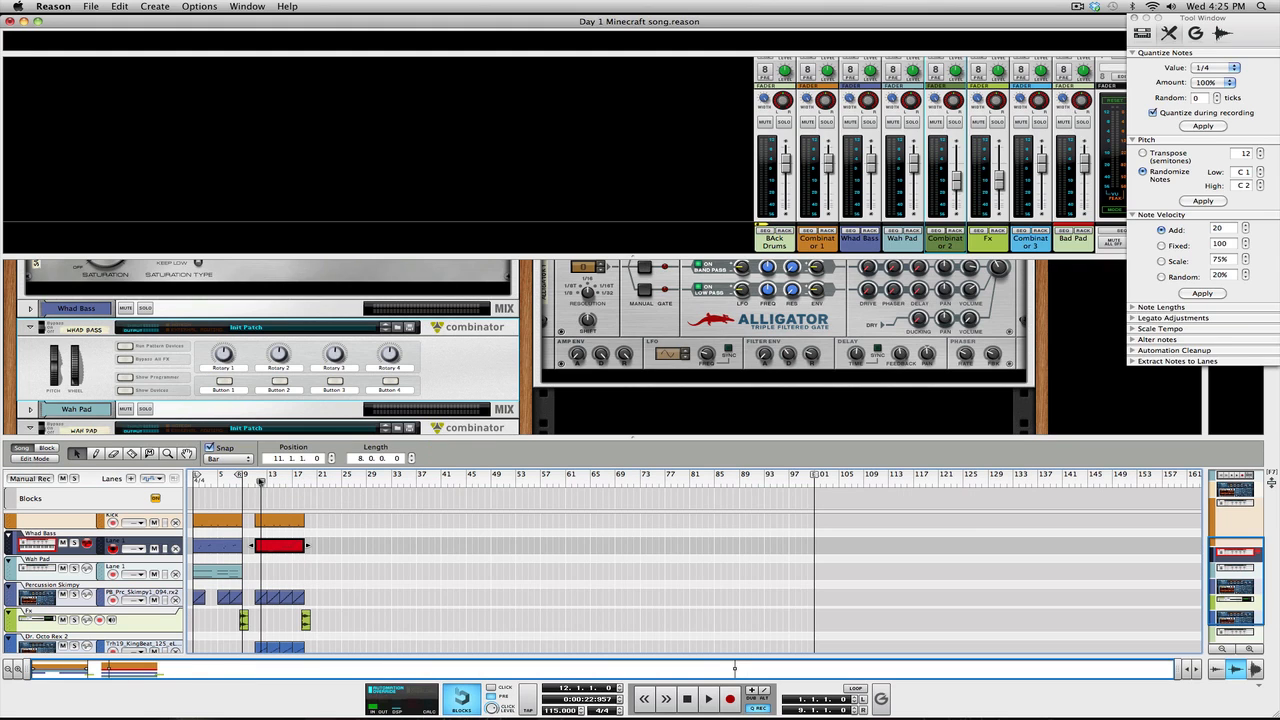
key(space)
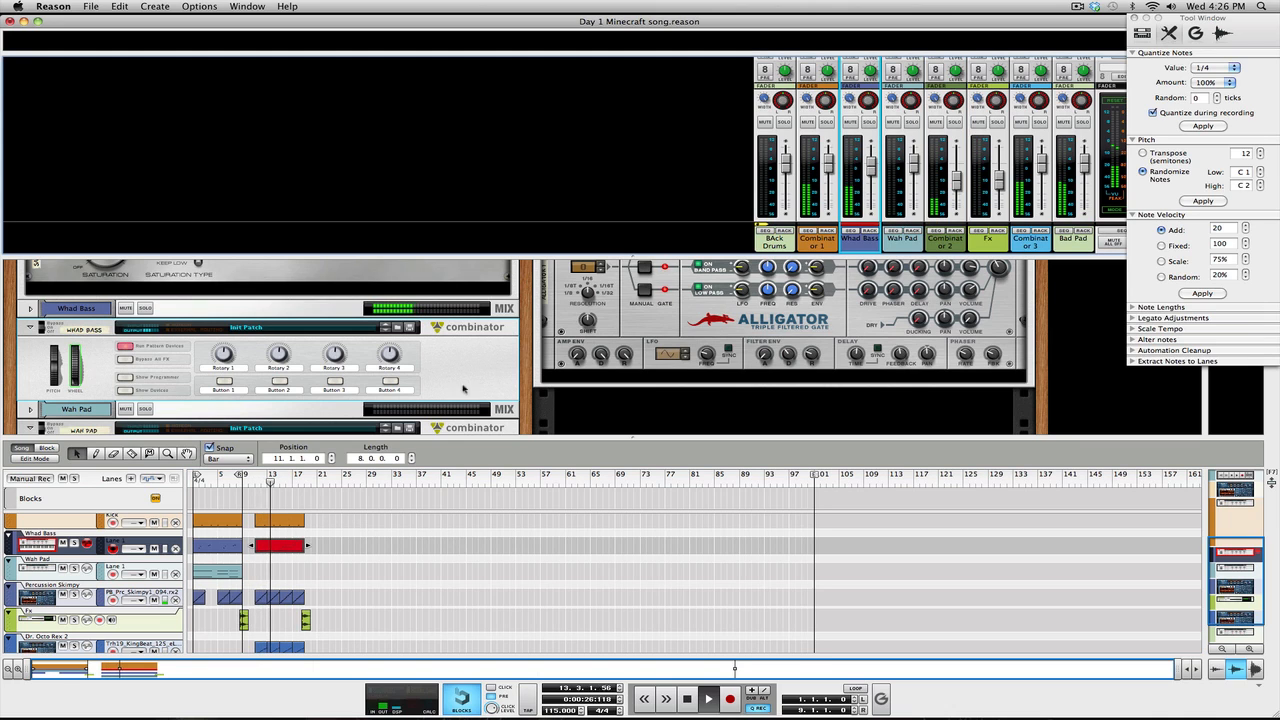
scroll(424, 386, down, 3)
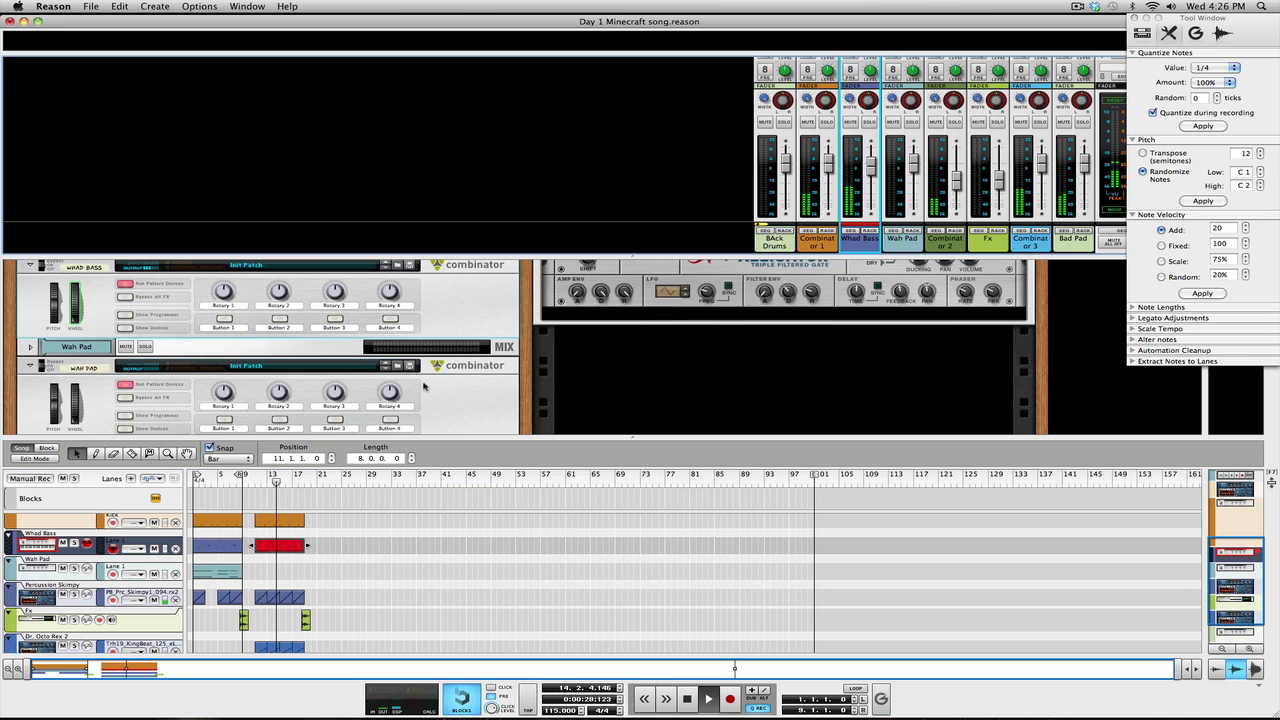
scroll(424, 386, down, 1)
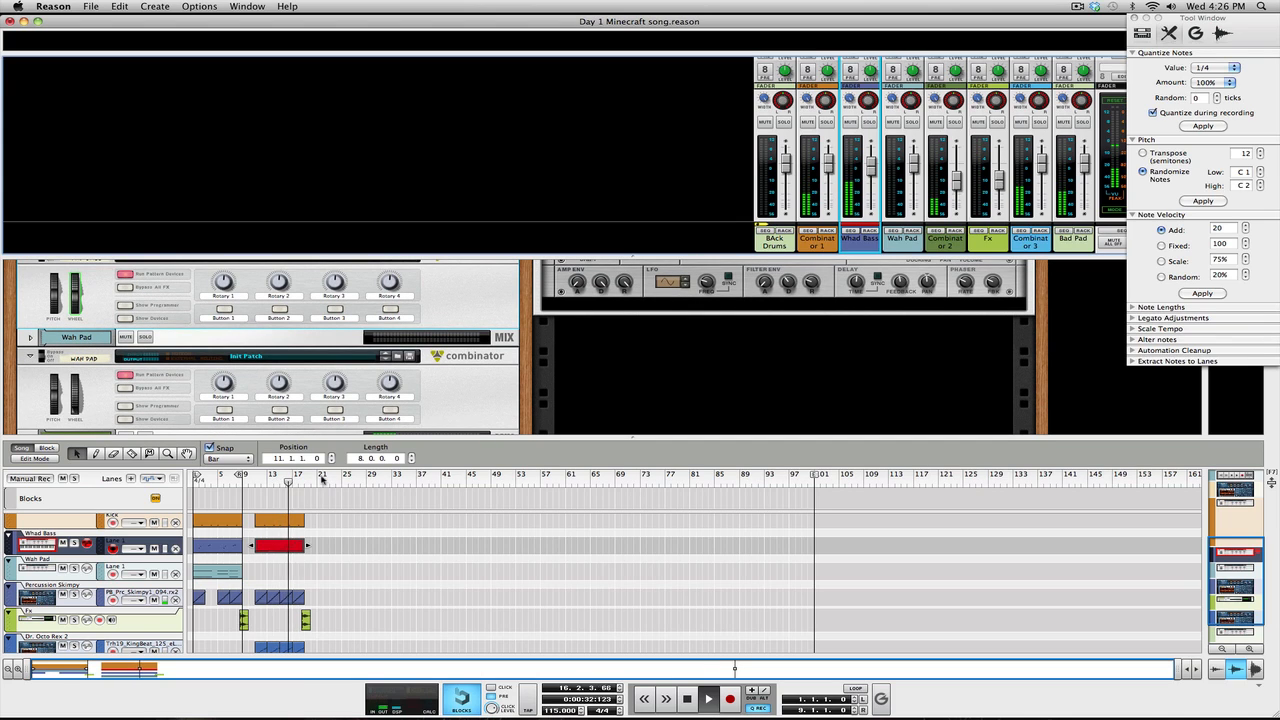
Copy the second section's clips on all its tracks except Fx from bar 11 to bar 21.
scroll(337, 485, up, 3)
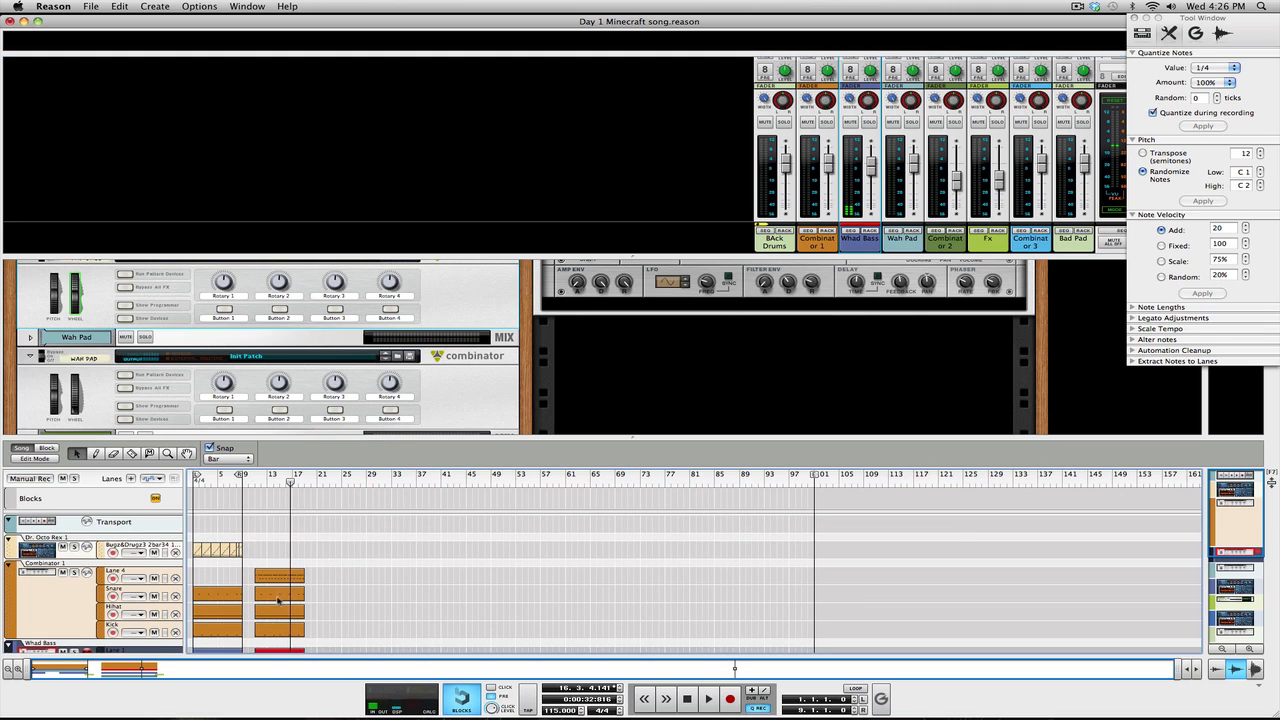
scroll(265, 600, down, 4)
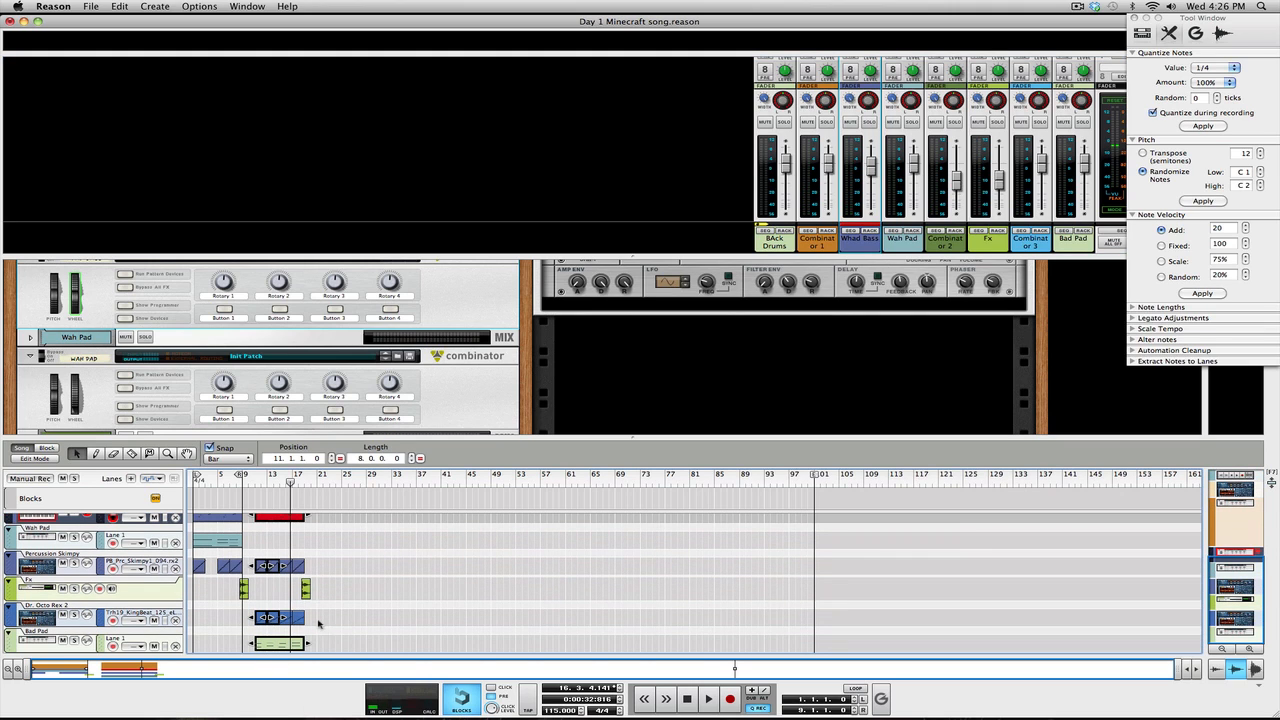
drag(289, 622, 288, 623)
drag(289, 566, 290, 567)
drag(297, 655, 359, 651)
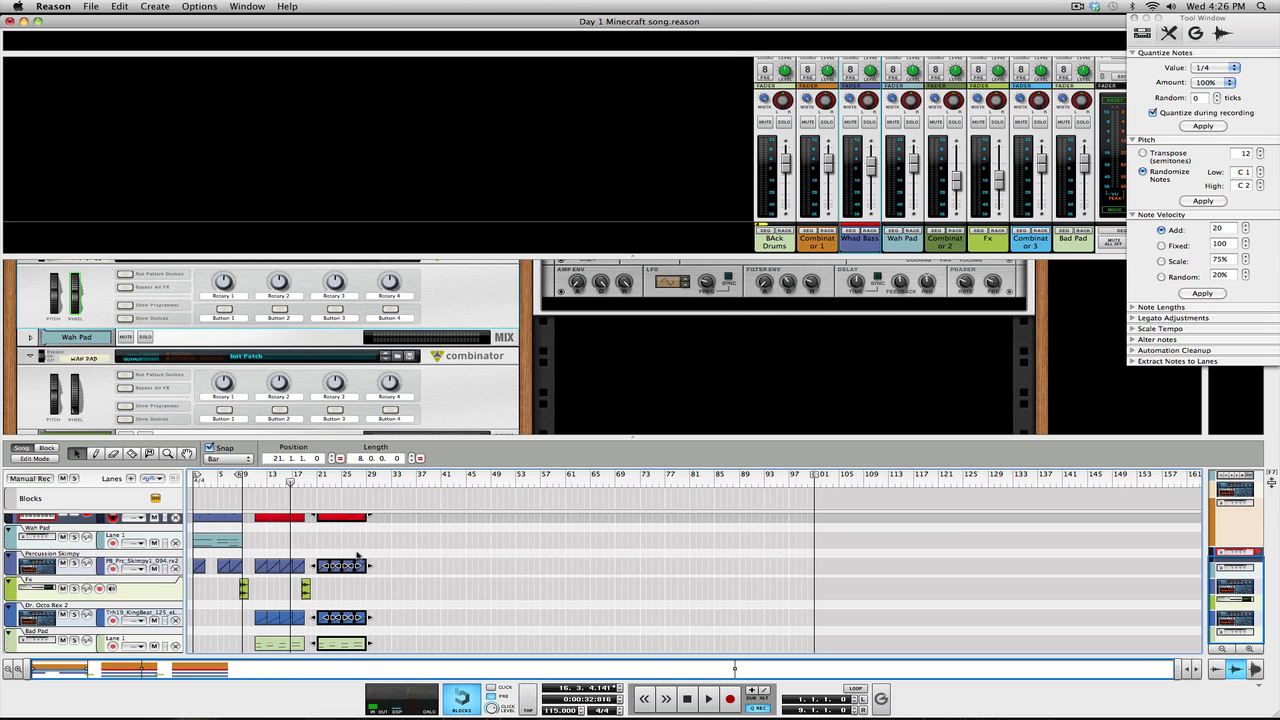
scroll(354, 587, up, 5)
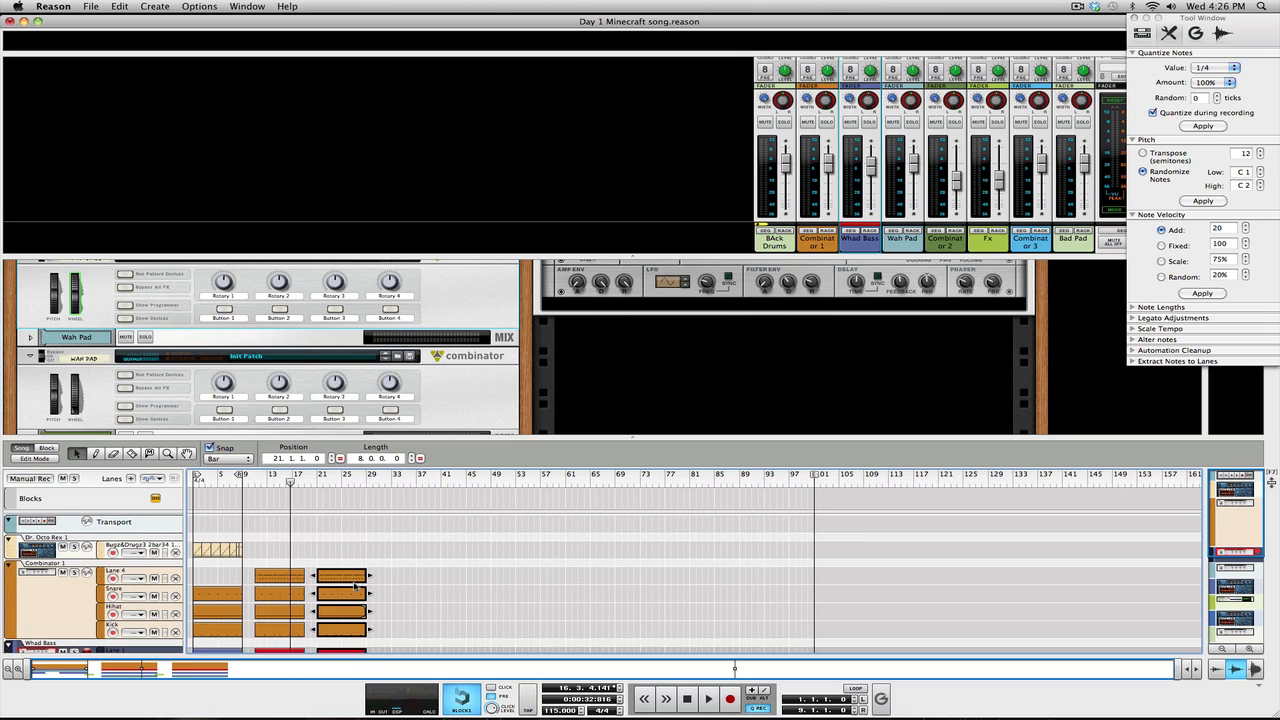
Set the loop range from bar 21 to bar 29 and play the copied section from bar 21.
click(317, 484)
drag(239, 474, 366, 474)
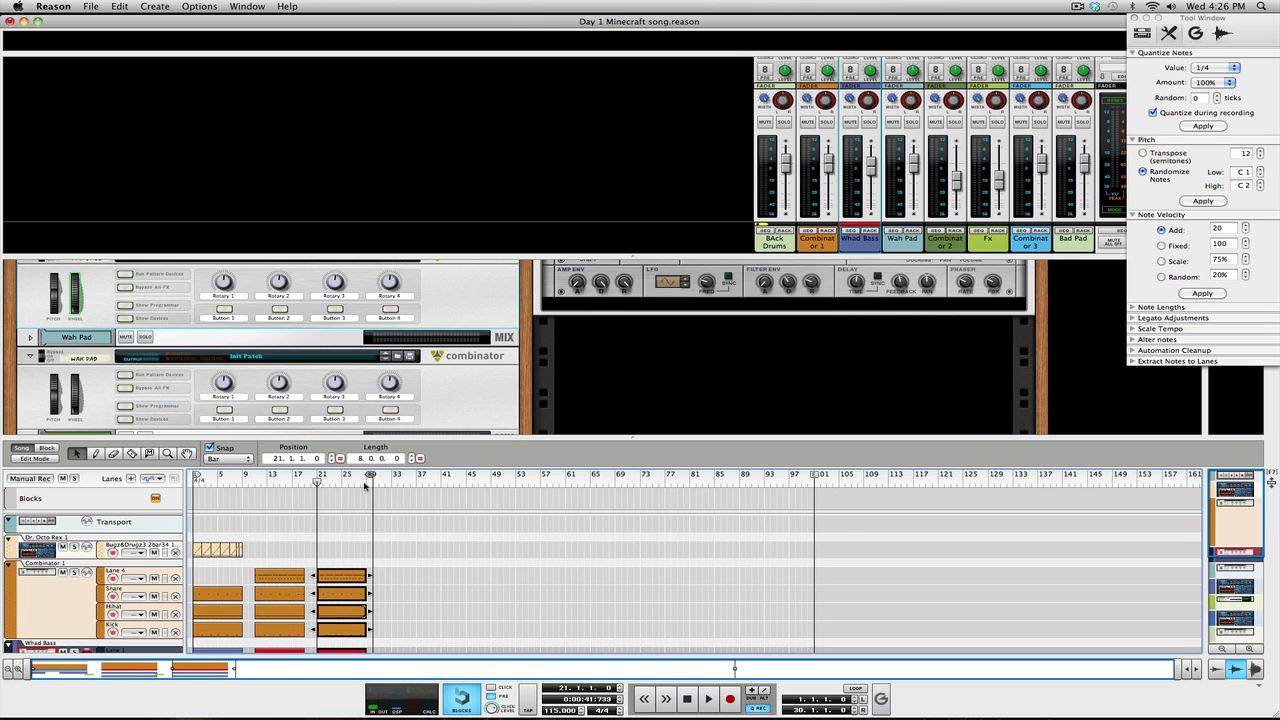
drag(197, 477, 319, 477)
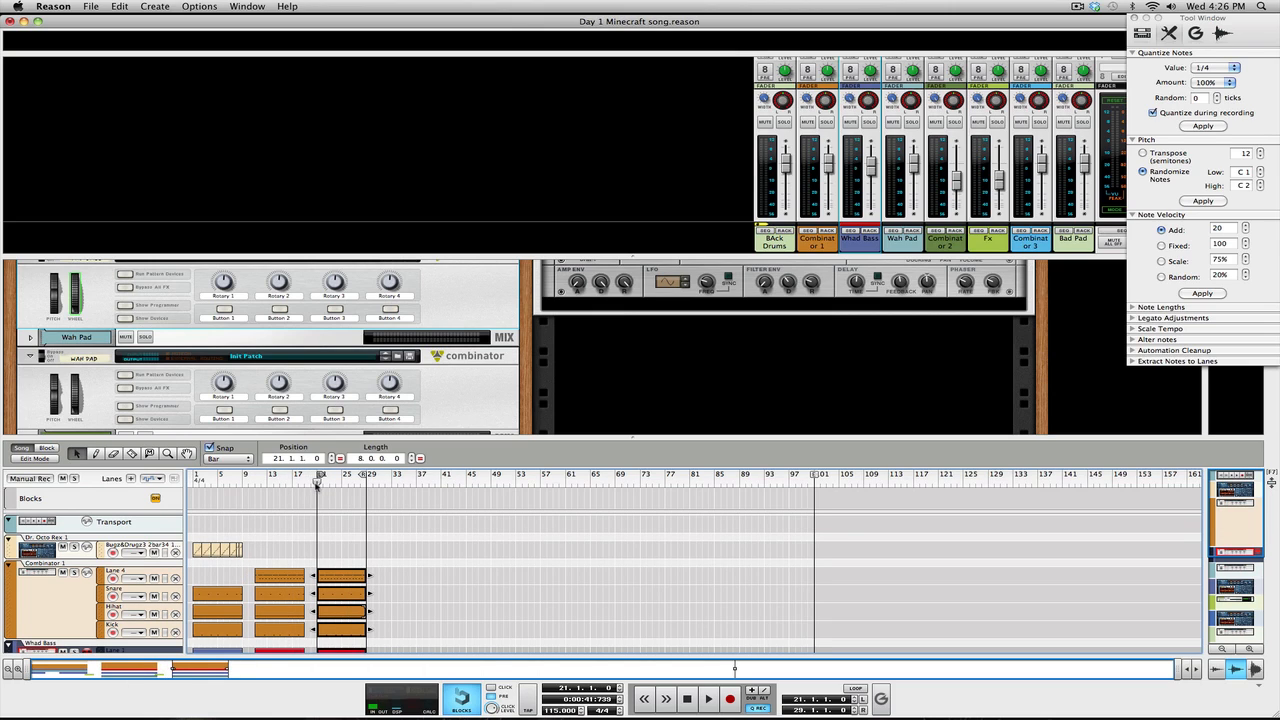
key(space)
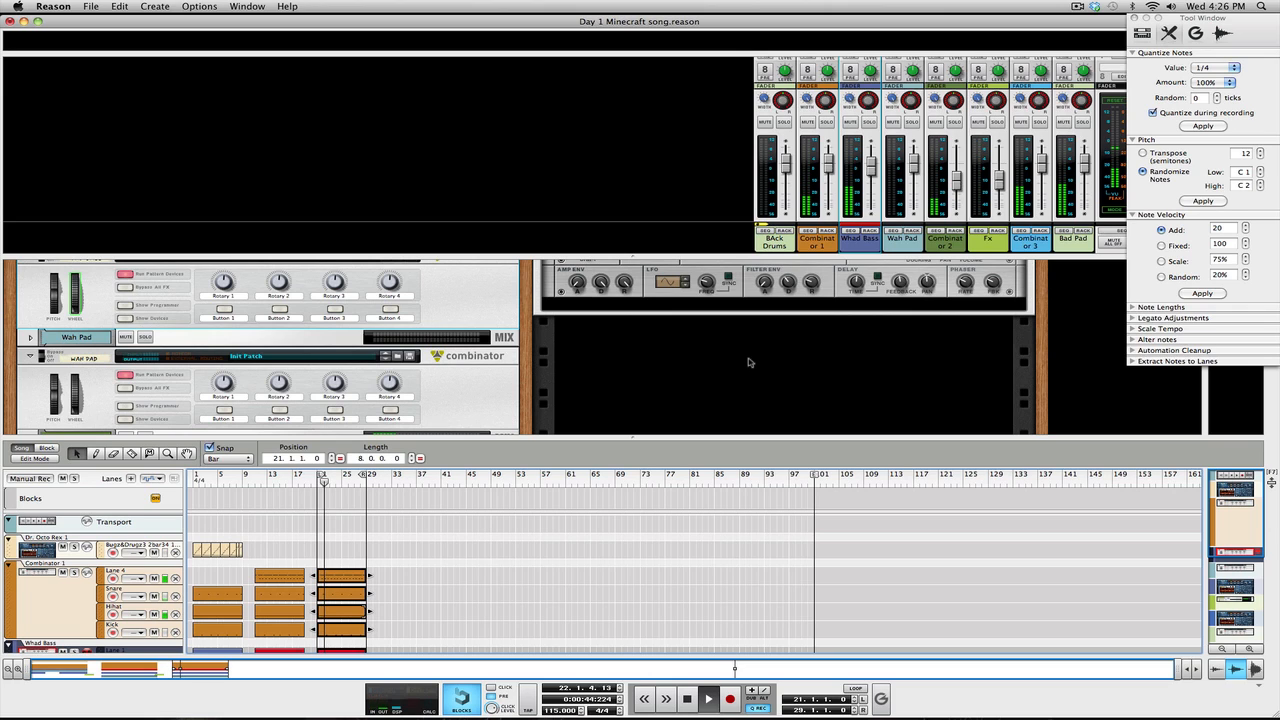
Add a new Combinator in the empty rack space below the Alligator.
right_click(748, 362)
mouse_move(876, 424)
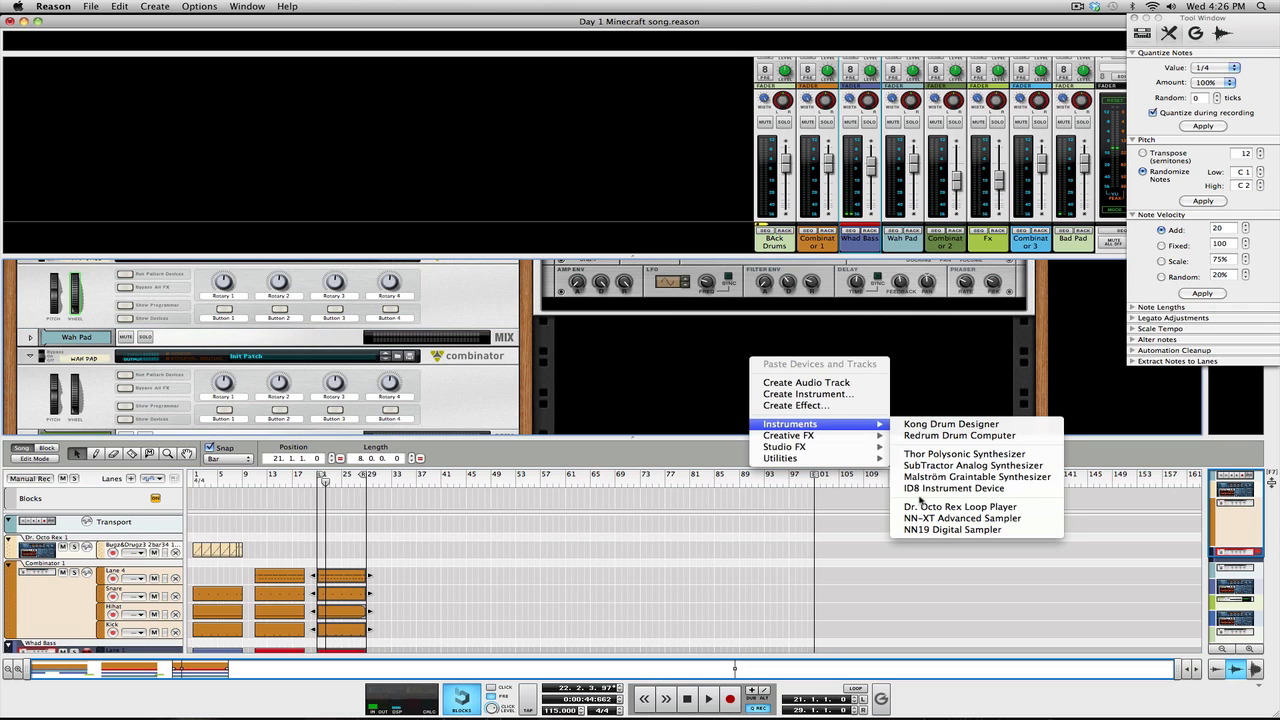
mouse_move(810, 447)
click(918, 461)
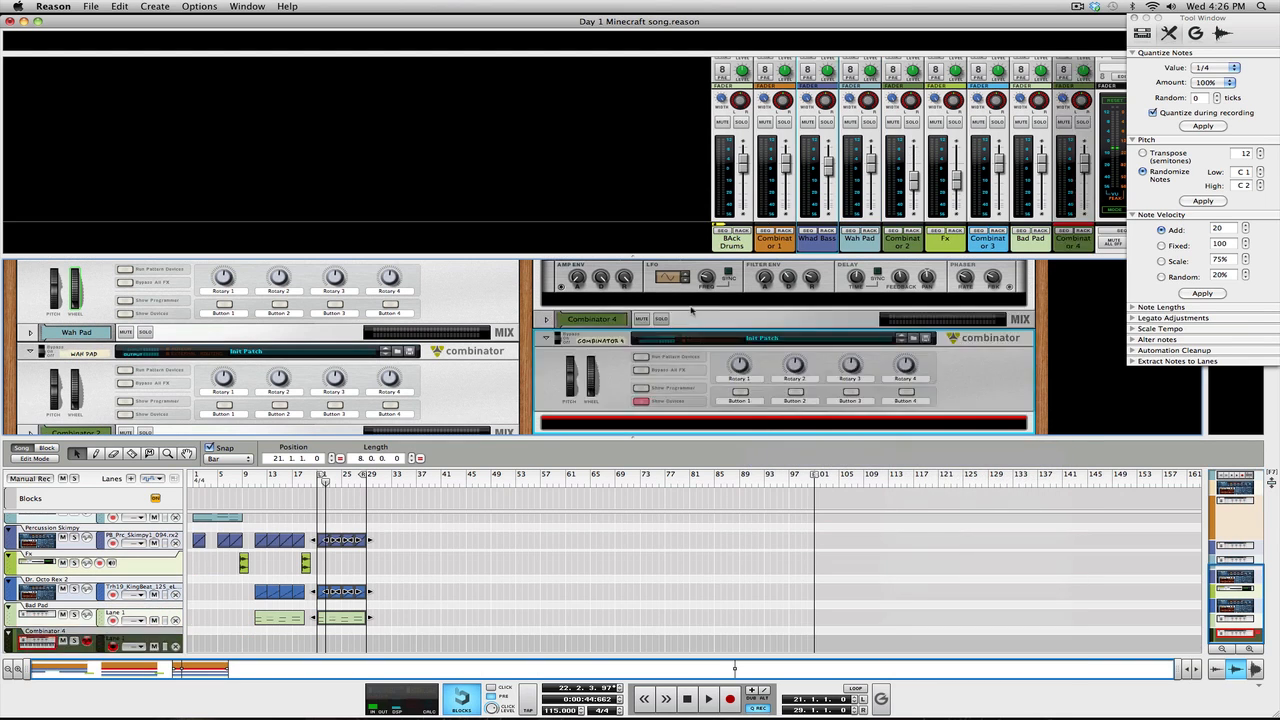
Start creating an instrument inside Combinator 4 and open the Dr Rex Drum Loops folder of the Reason Factory Sound Bank.
right_click(682, 426)
mouse_move(787, 468)
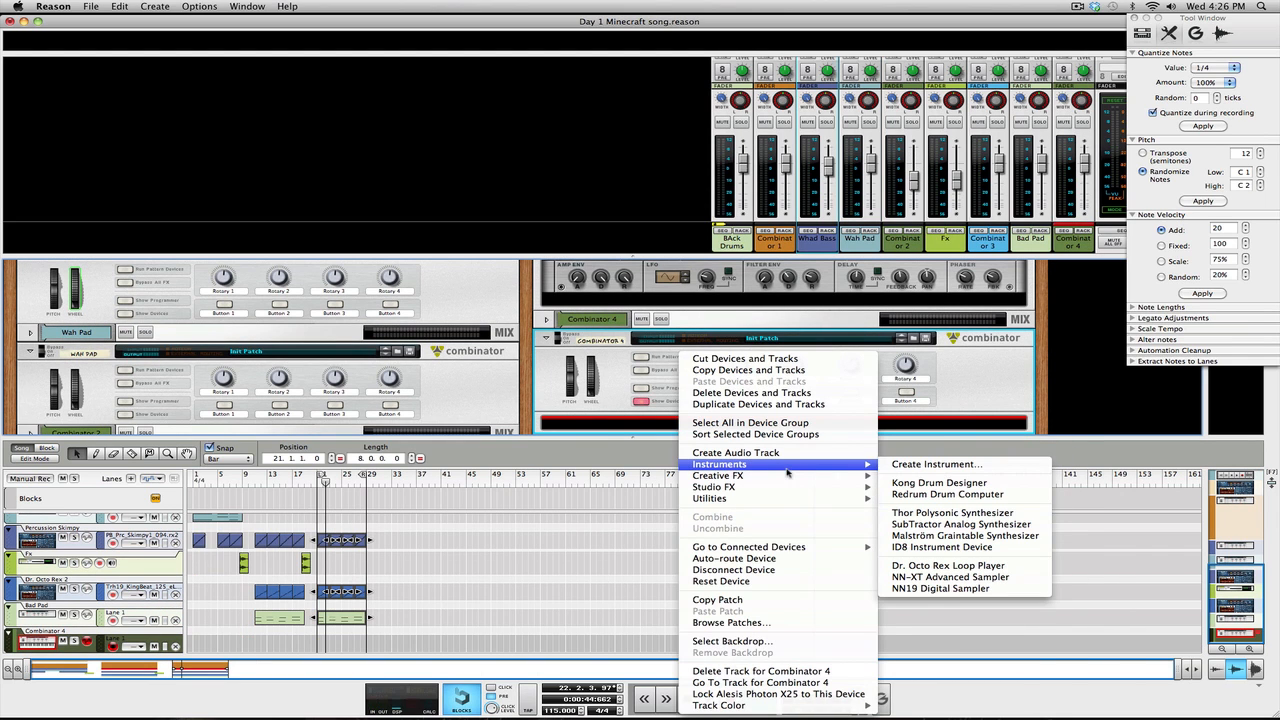
click(936, 464)
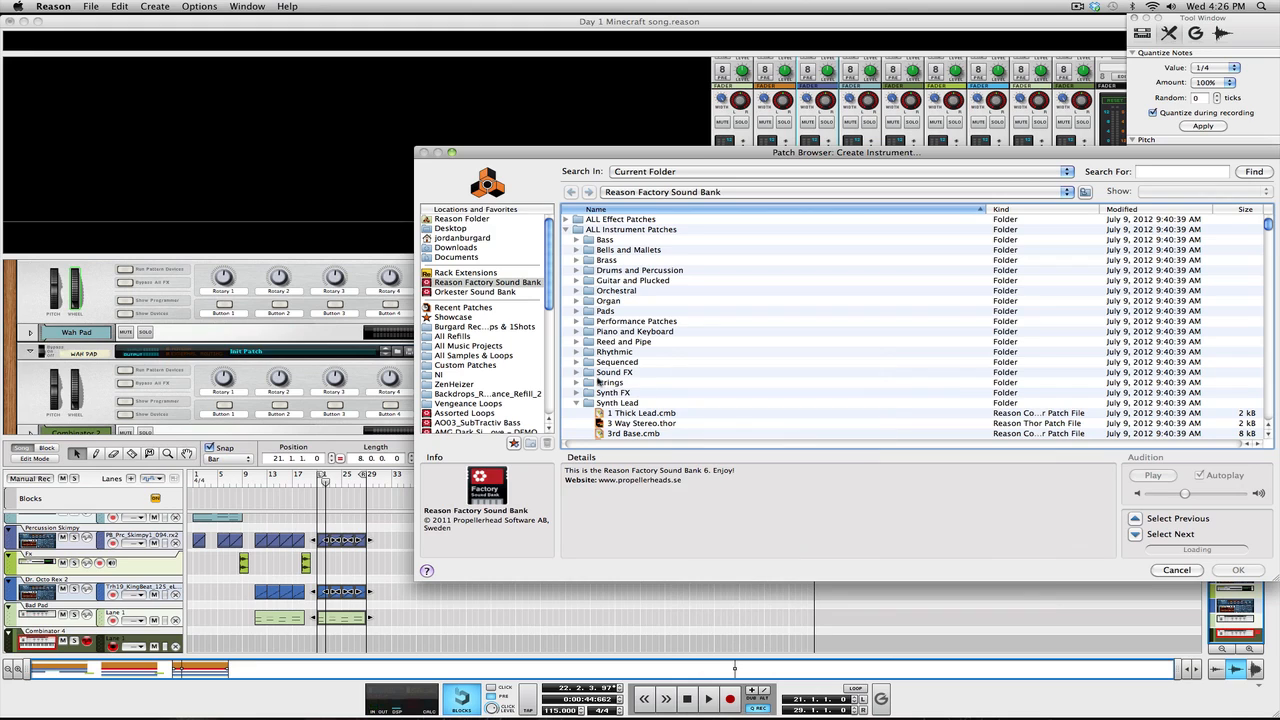
click(579, 403)
click(566, 230)
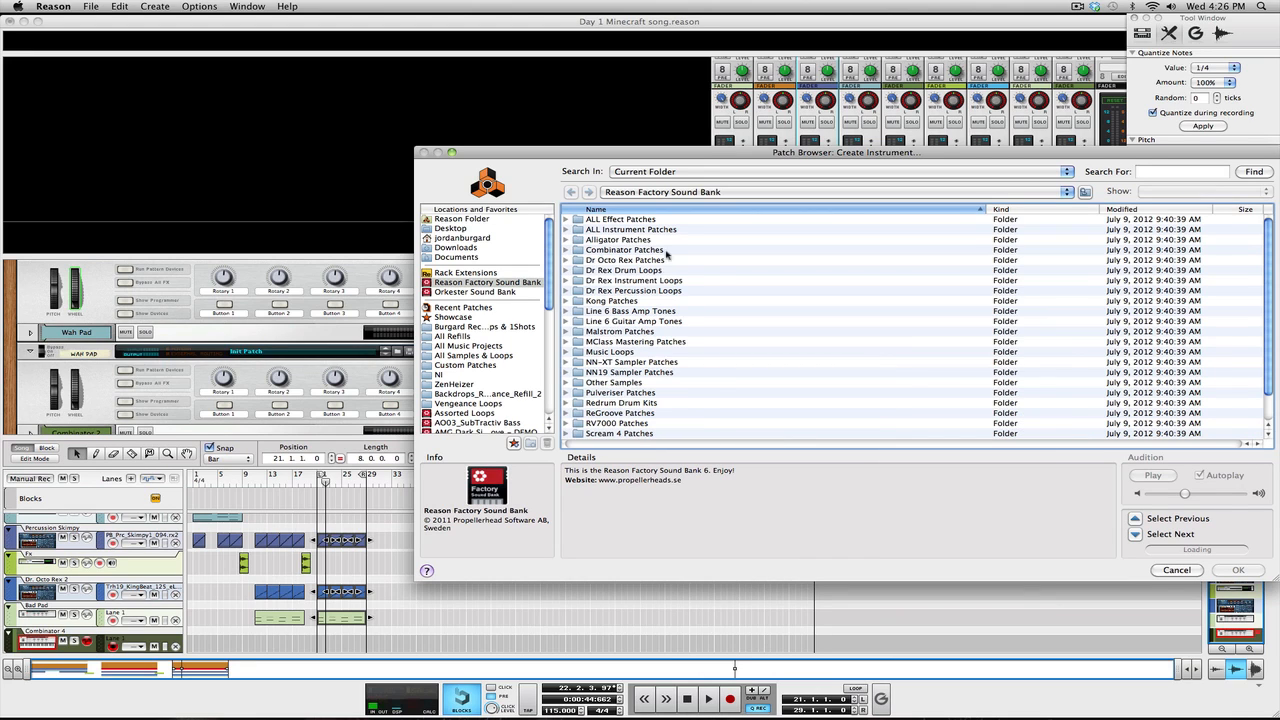
click(566, 270)
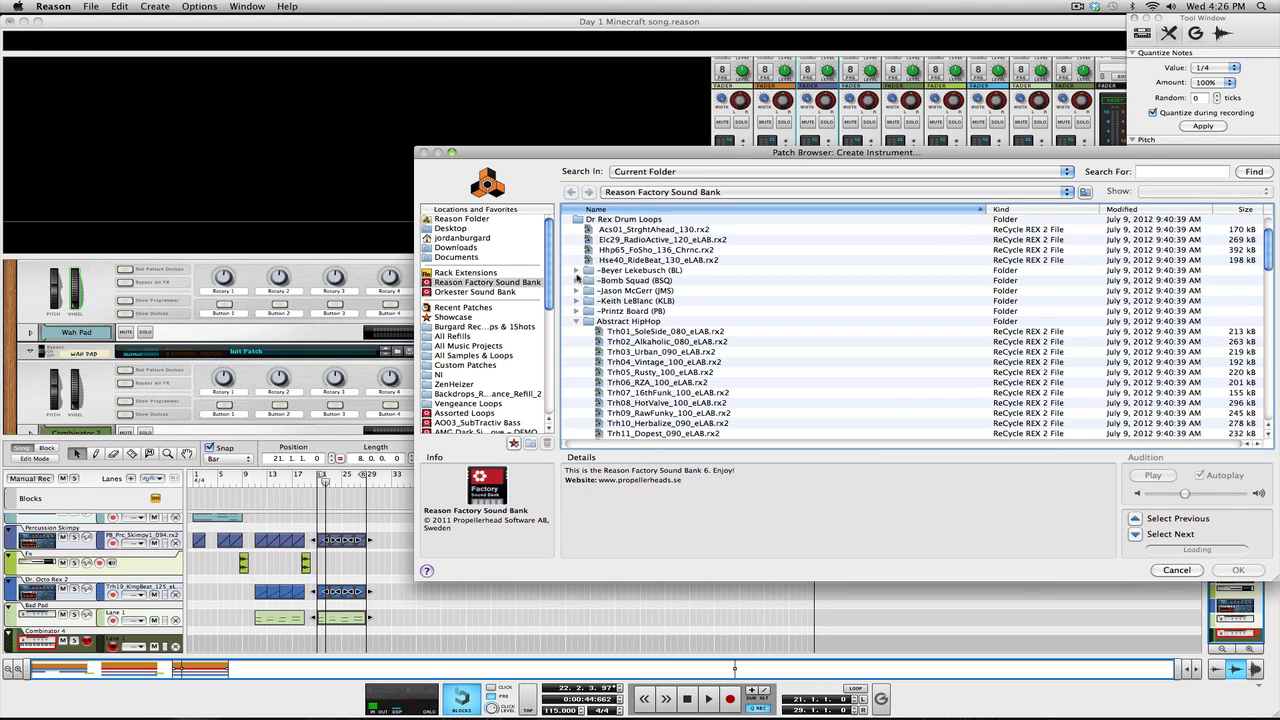
Audition the Abstract HipHop loops Trh02_Alkaholic, Trh03_Urban and Trh08_HotValve, and close their folder.
click(578, 340)
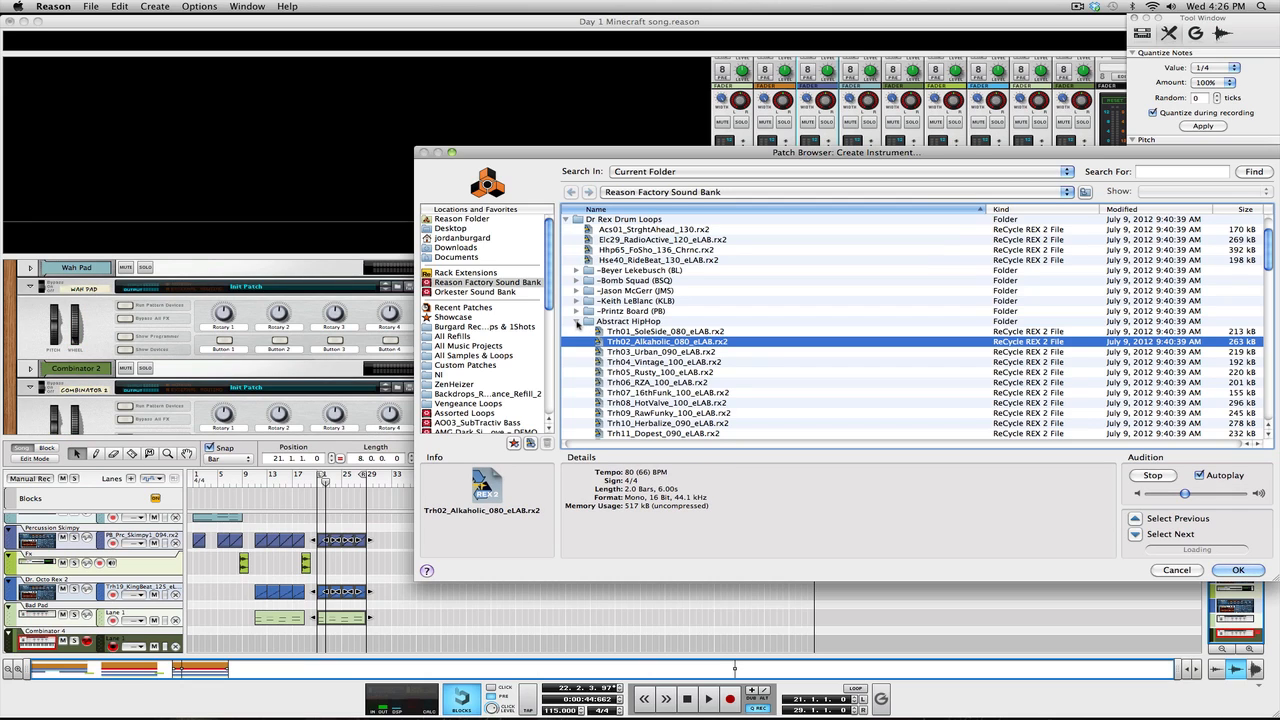
key(Down)
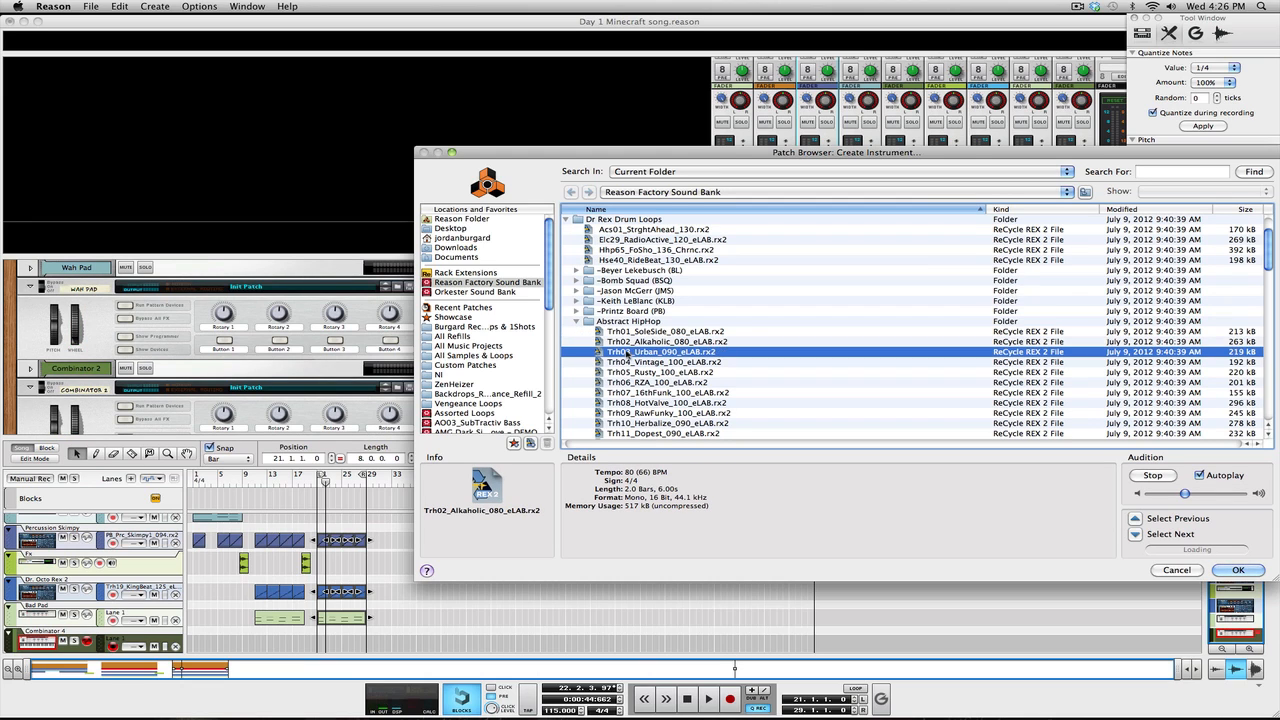
scroll(665, 370, down, 1)
click(698, 374)
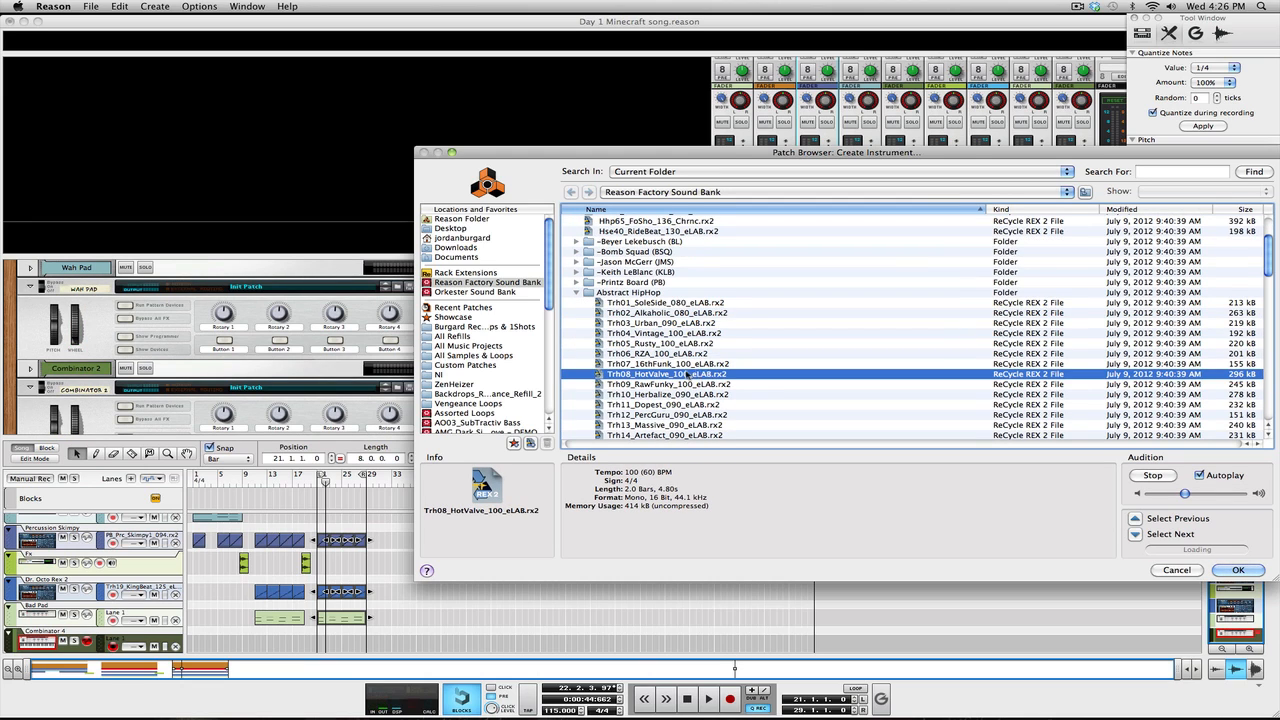
click(580, 292)
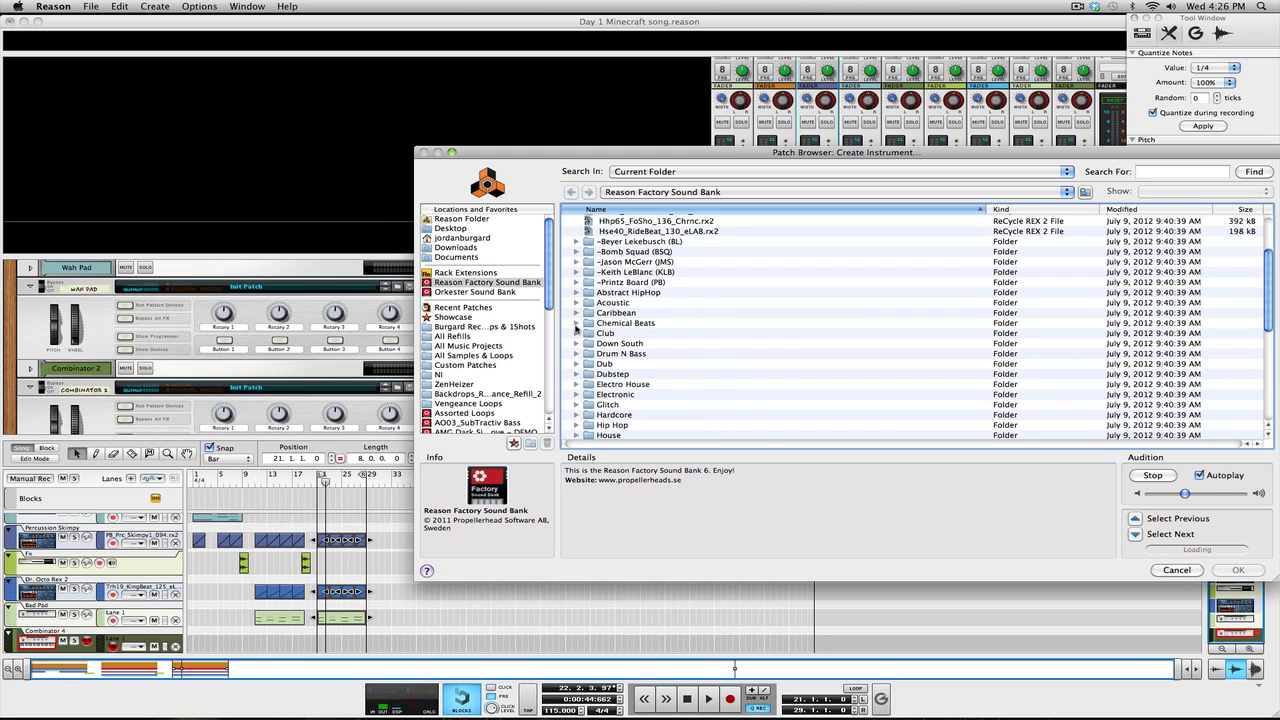
Open the Dub folder and audition the loops Dub15_DubHead, Dub04_Scientist, Dub07_Meltdown and Dub09_Sly.
click(577, 365)
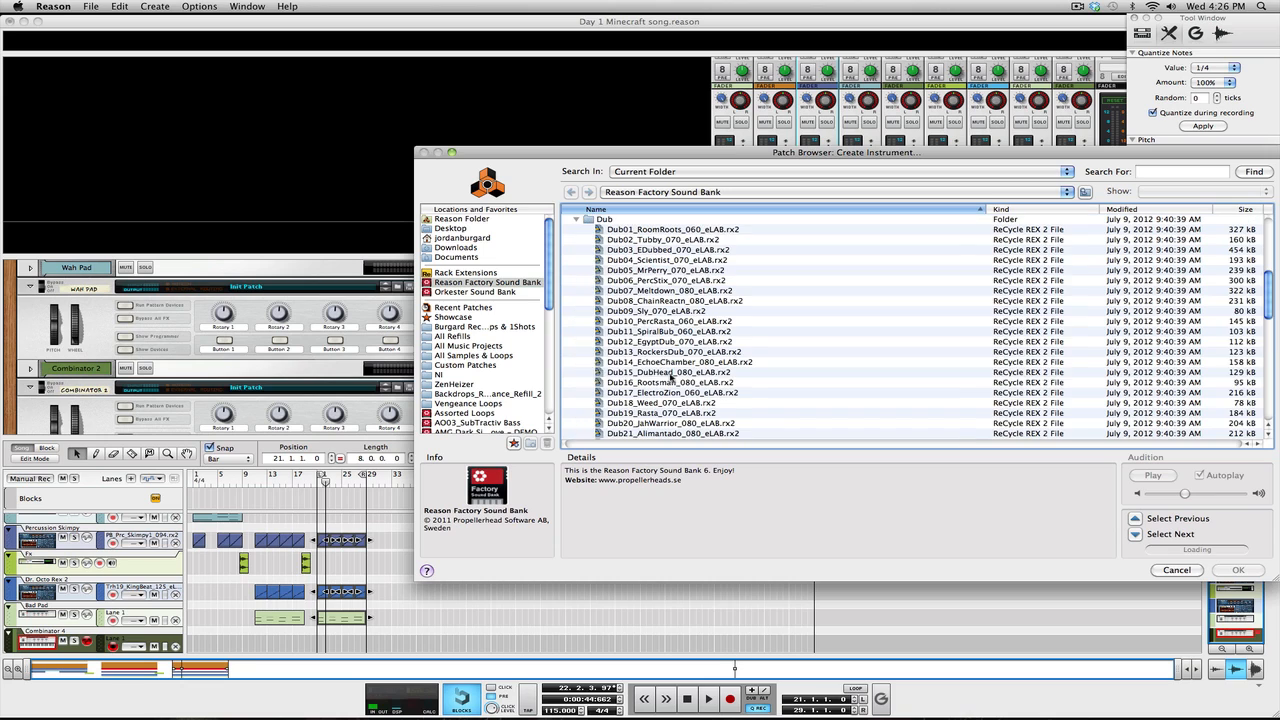
click(670, 374)
click(680, 262)
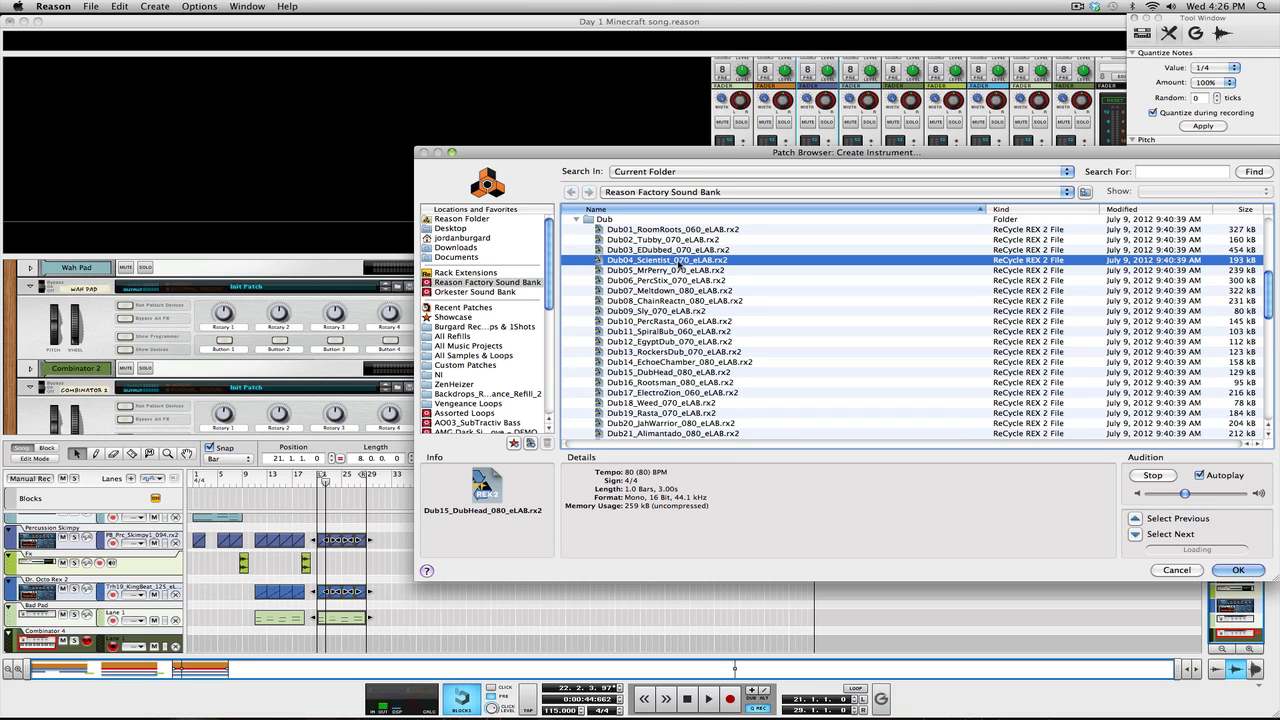
click(702, 291)
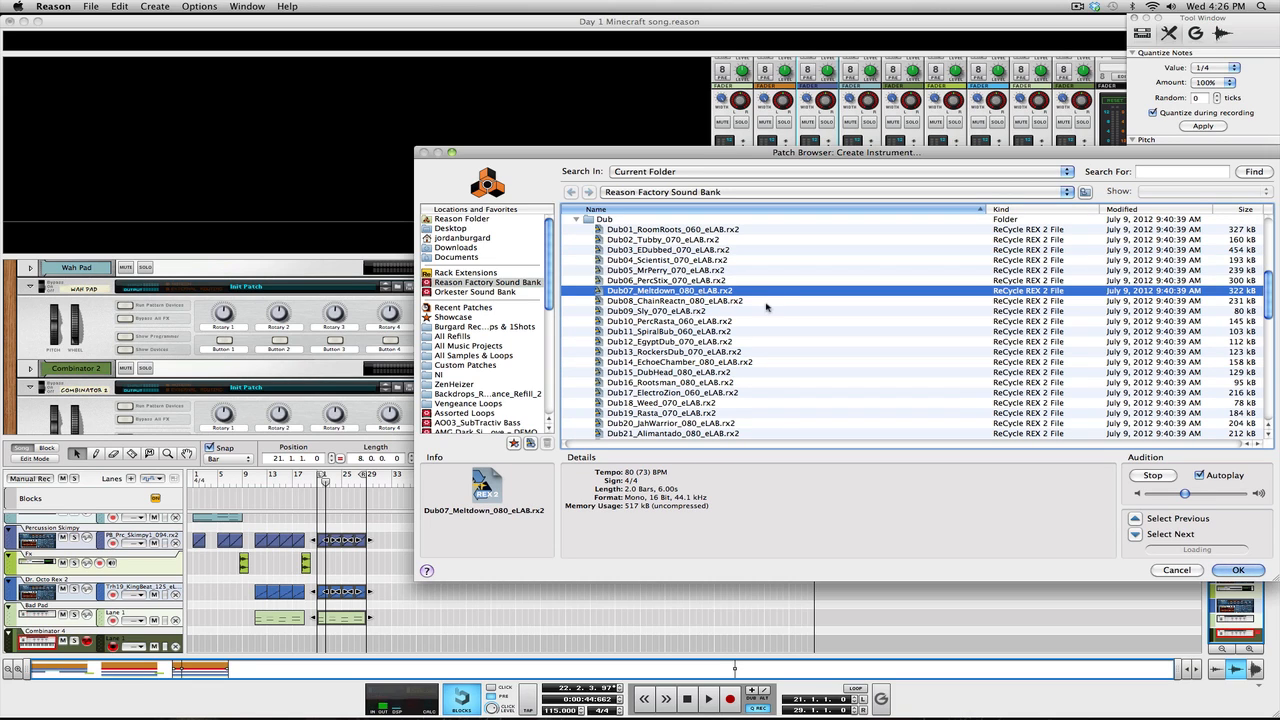
scroll(767, 307, down, 1)
click(767, 303)
scroll(767, 307, down, 6)
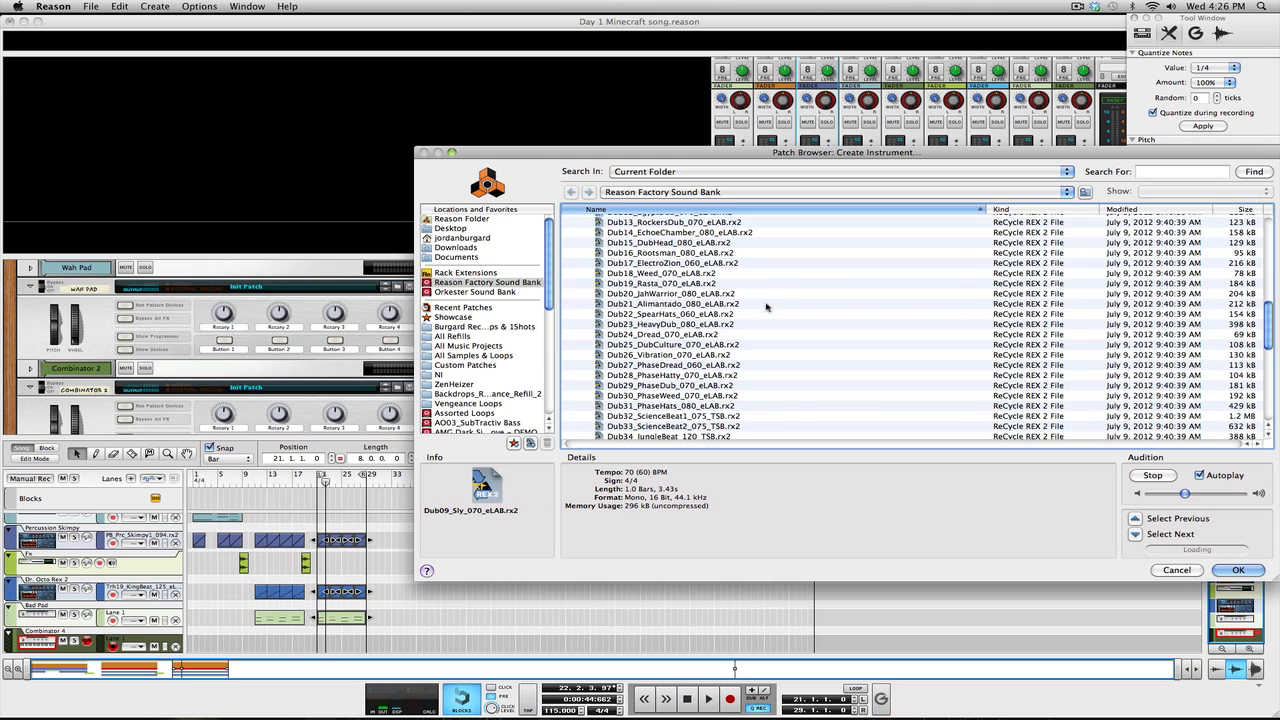
Audition more Dub loops, including Dub27_PhaseDread and Dub30_PhaseWeed, and load Dub32_ScienceBeat1_075_TSB.rx2 as the new instrument.
click(767, 303)
scroll(767, 307, down, 3)
click(766, 303)
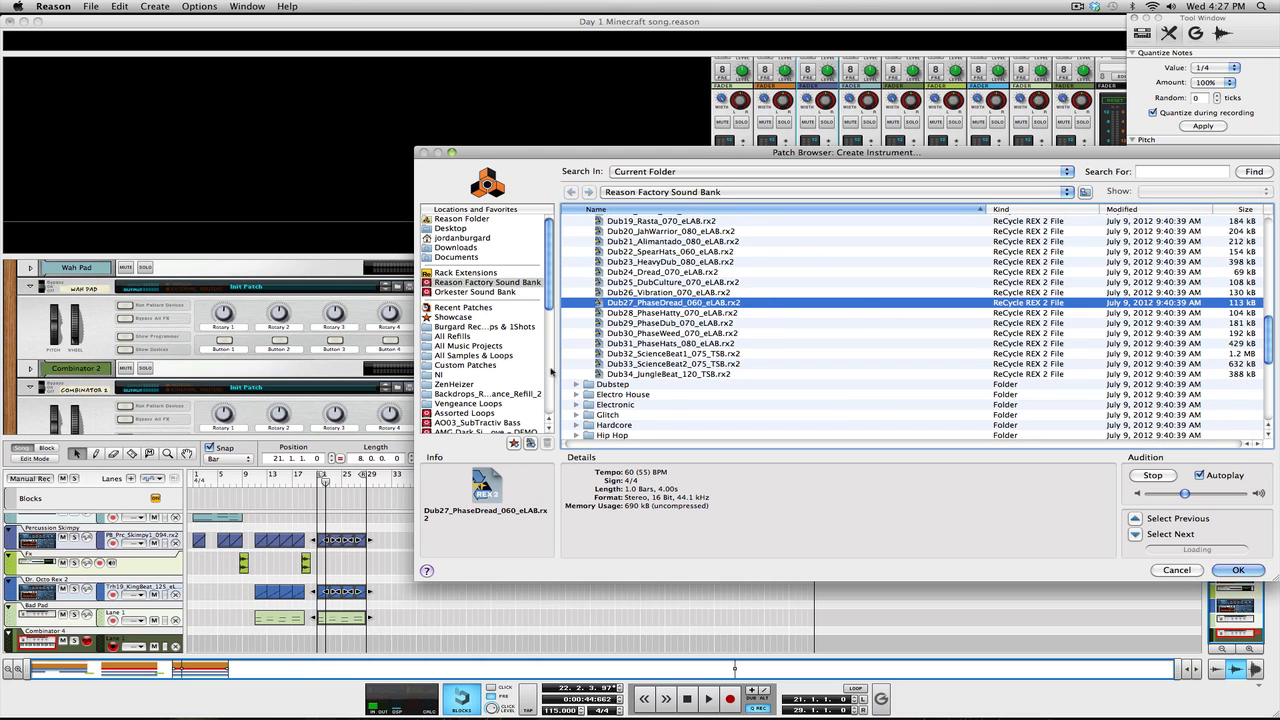
click(671, 334)
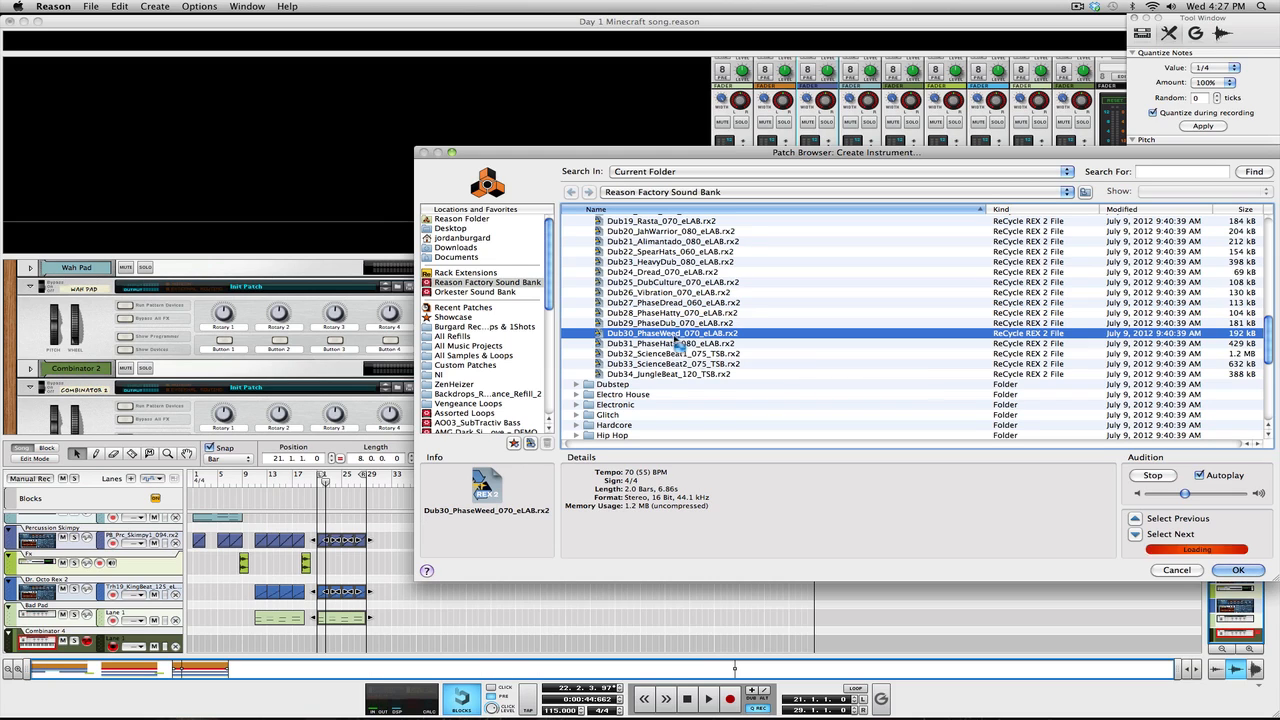
click(692, 354)
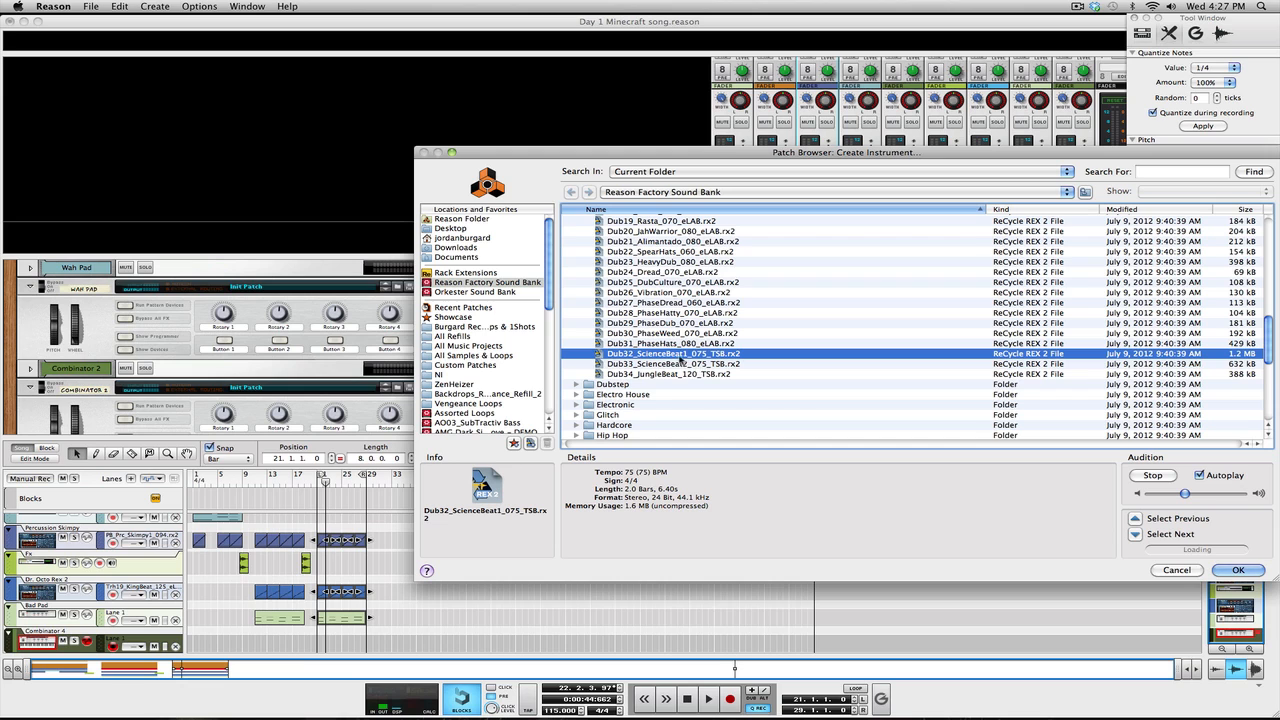
click(1236, 570)
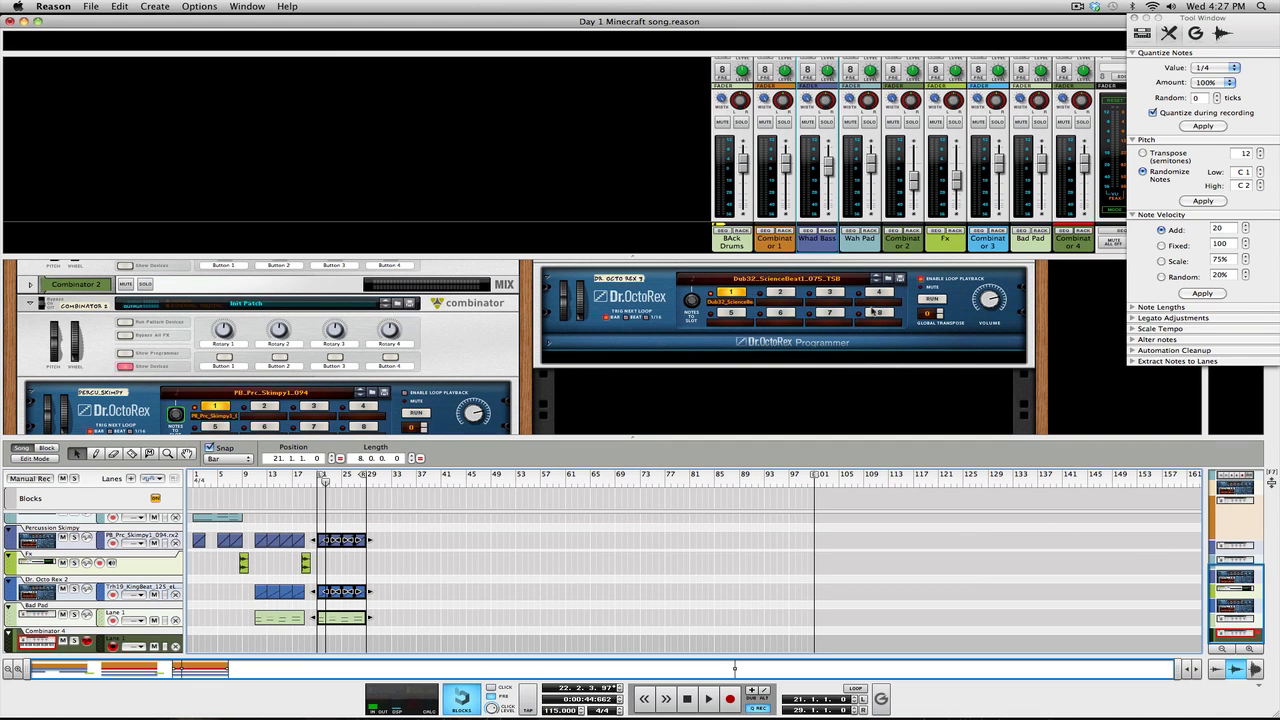
Disable loop playback on the new Dr. OctoRex, expand its programmer and copy the loop to its track between bars 21 and 29.
click(921, 279)
right_click(642, 344)
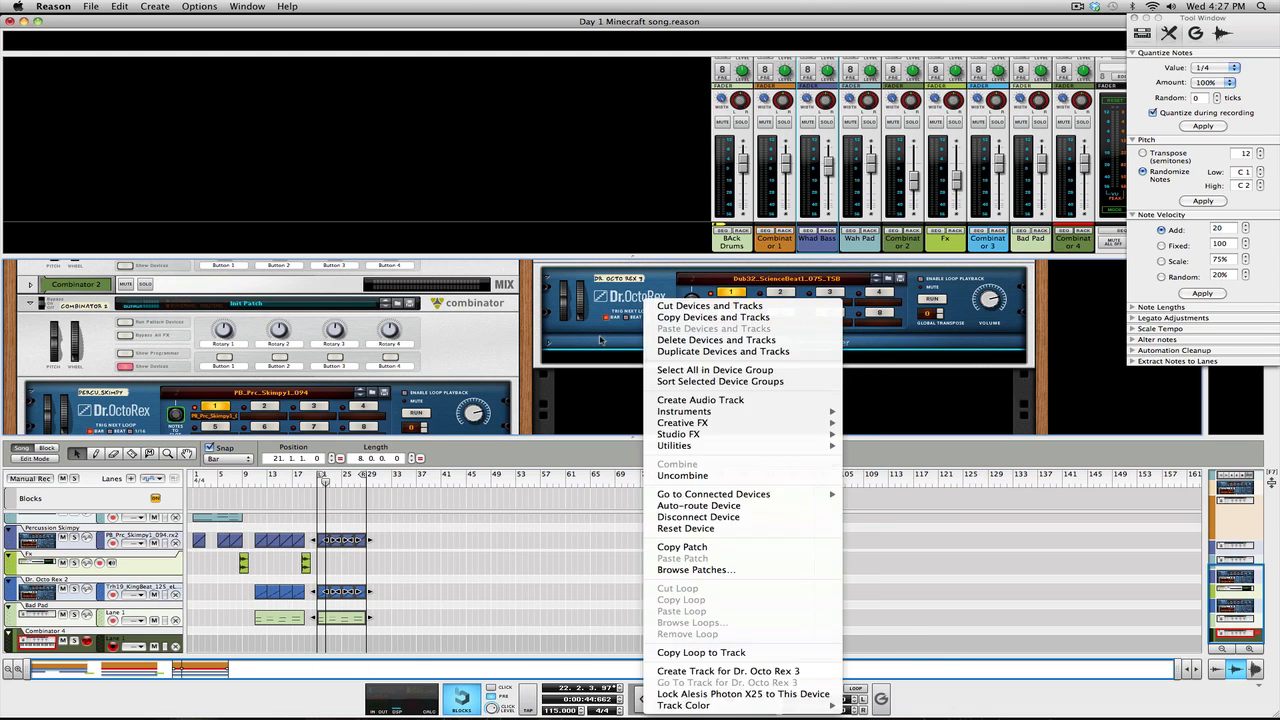
click(570, 342)
click(551, 344)
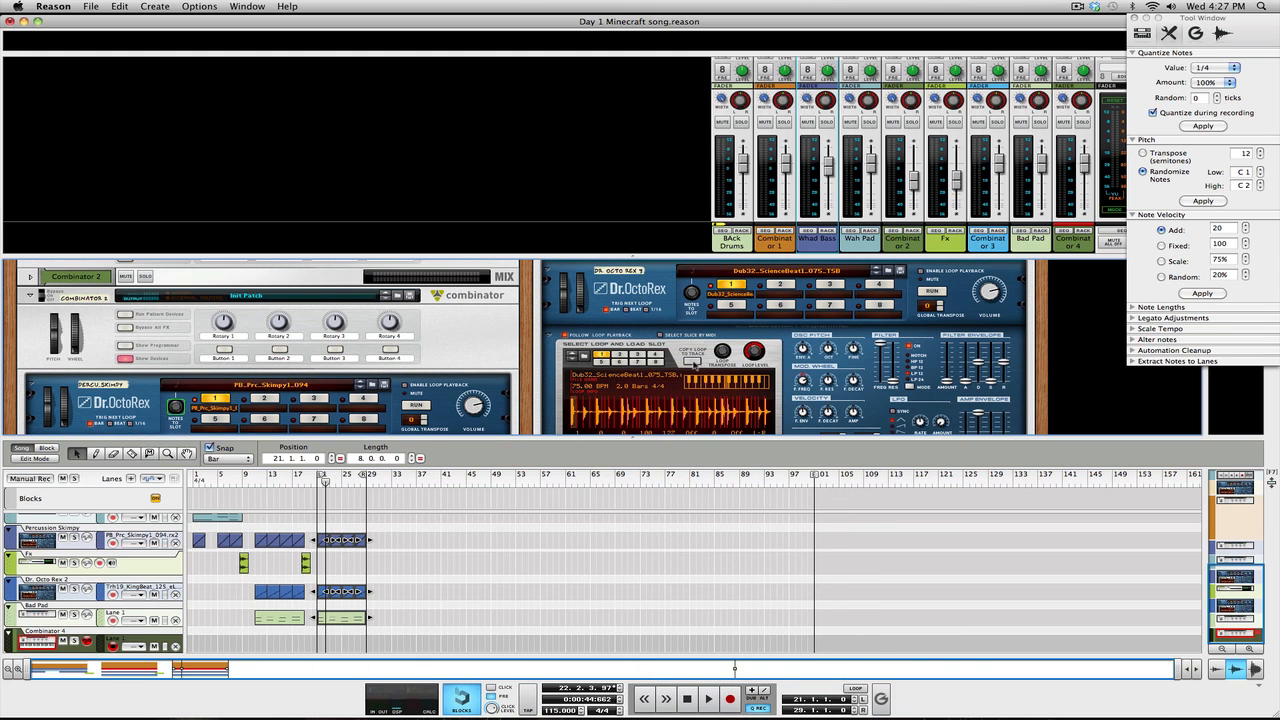
click(694, 362)
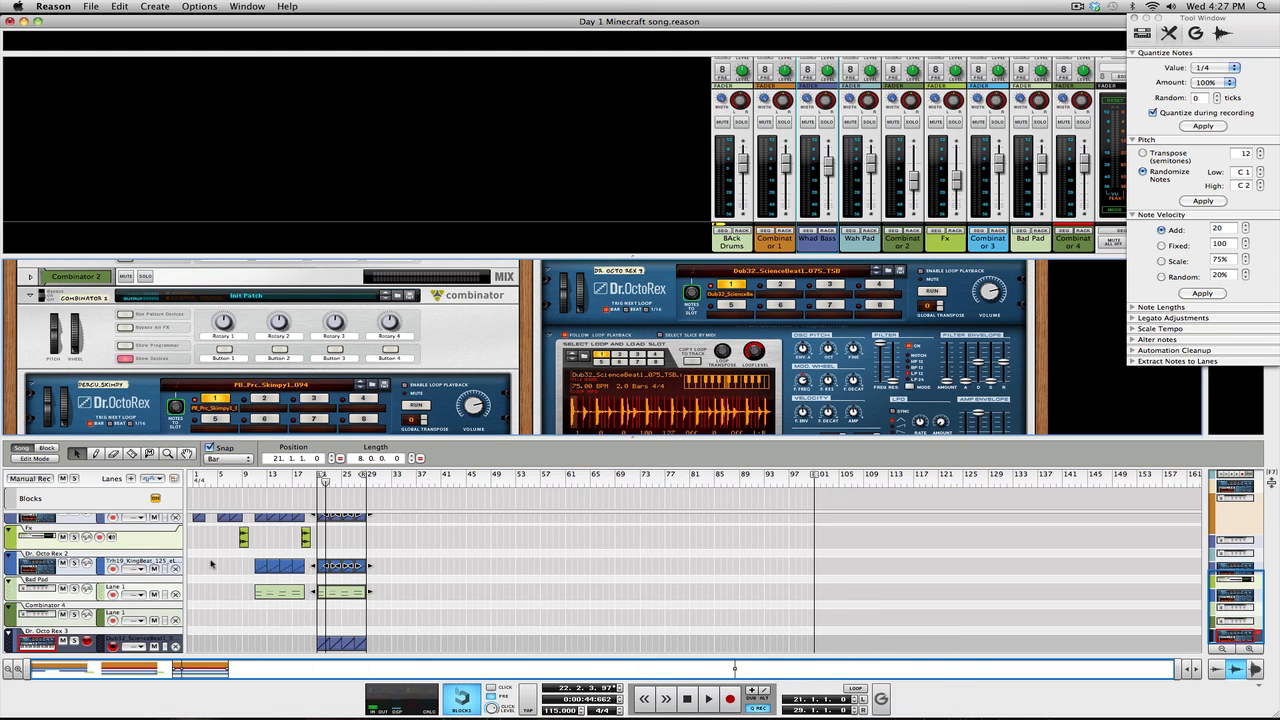
Play the soloed Dr. Octo Rex 3 track from bar 21 and add a Softube Saturation Knob after the Dr. OctoRex.
click(318, 483)
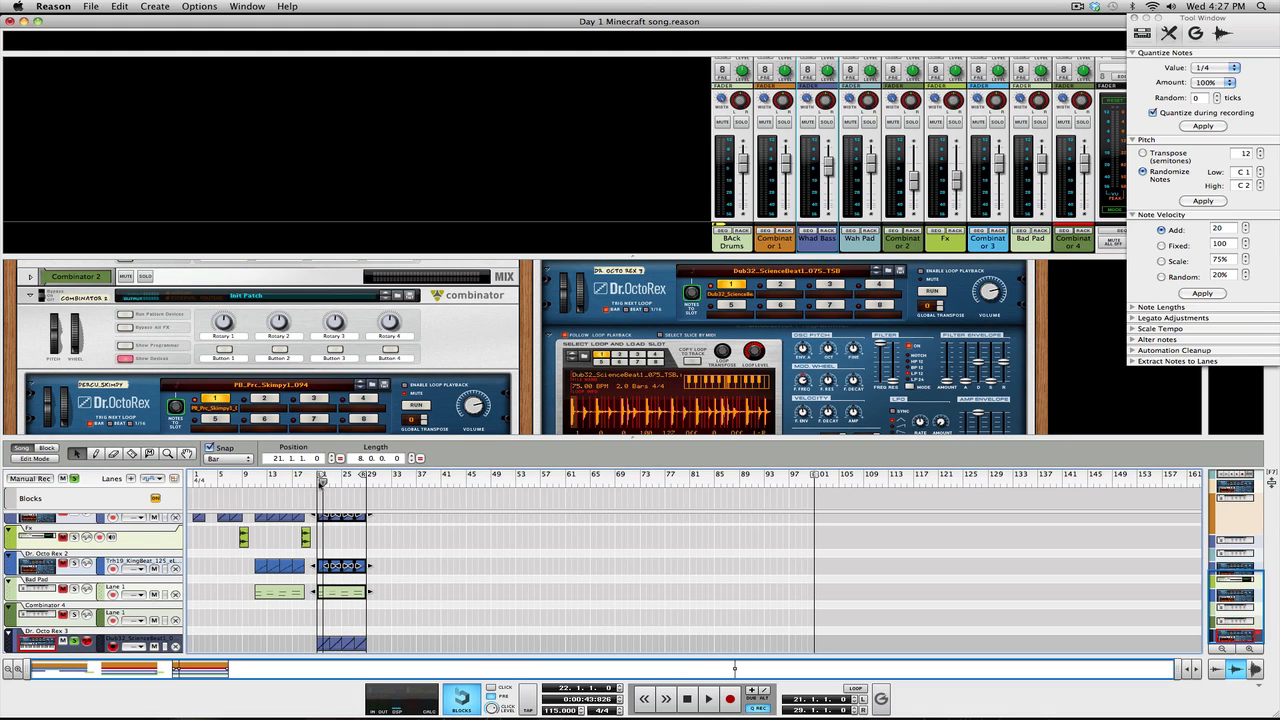
key(space)
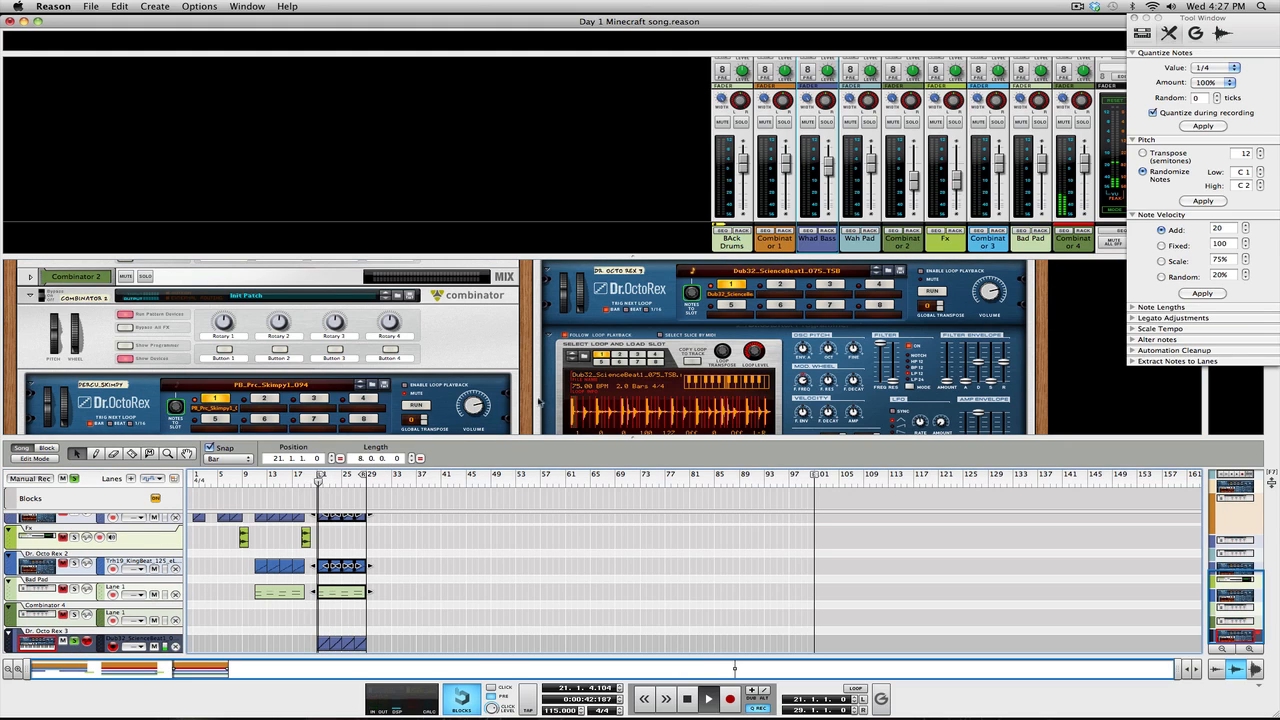
right_click(716, 336)
mouse_move(820, 434)
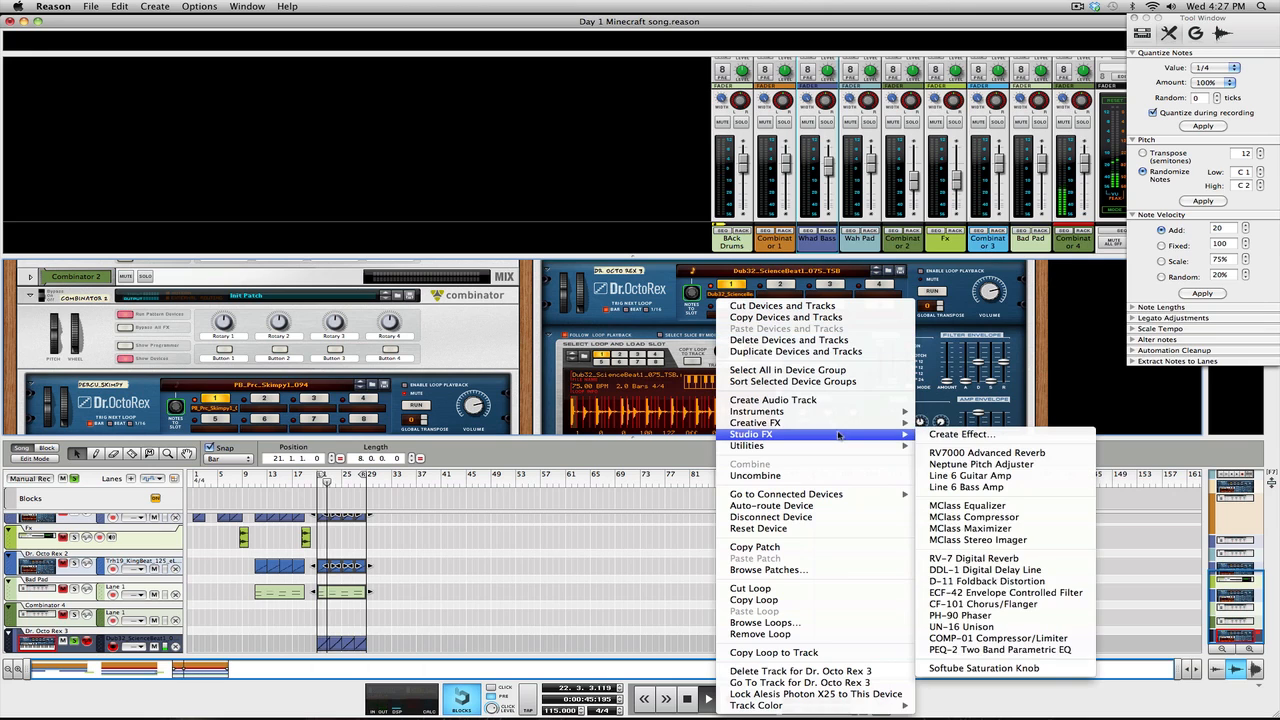
click(984, 668)
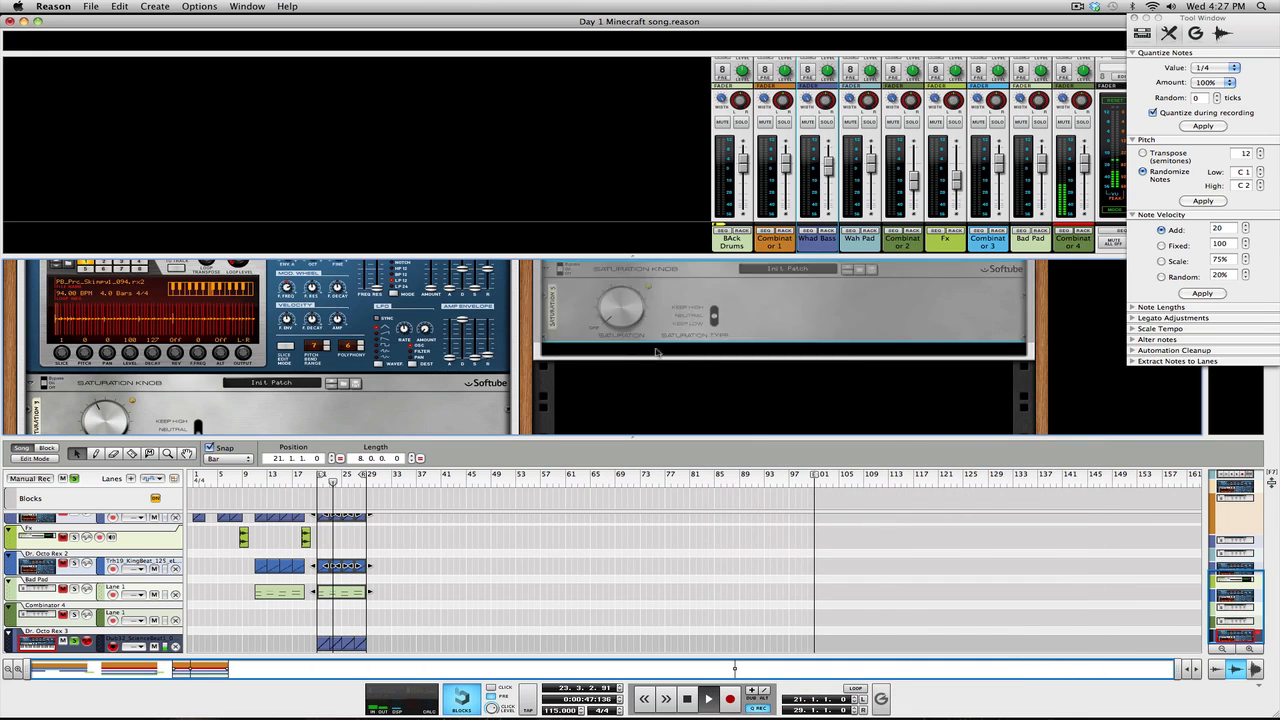
Adjust the saturation amount on the new Saturation Knob and set its saturation type to Neutral.
drag(622, 309, 621, 301)
drag(714, 316, 706, 371)
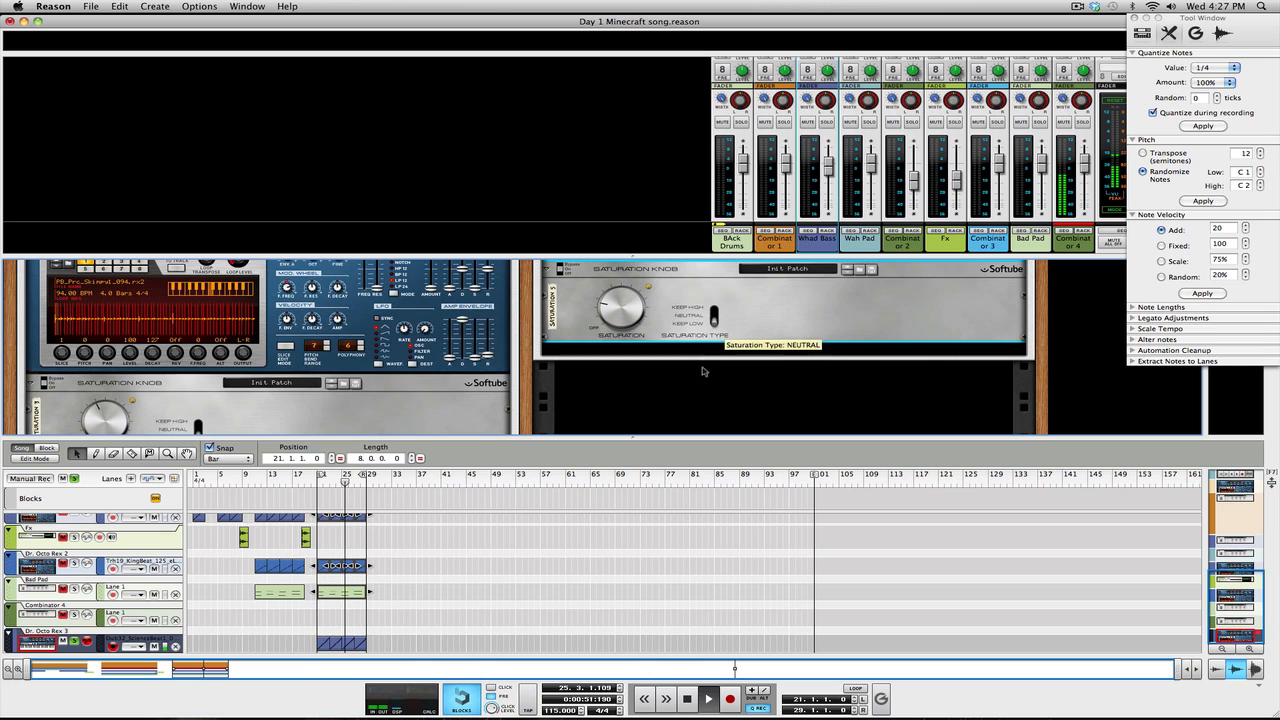
drag(621, 311, 621, 314)
Add an MClass Compressor below the new Saturation Knob.
right_click(831, 311)
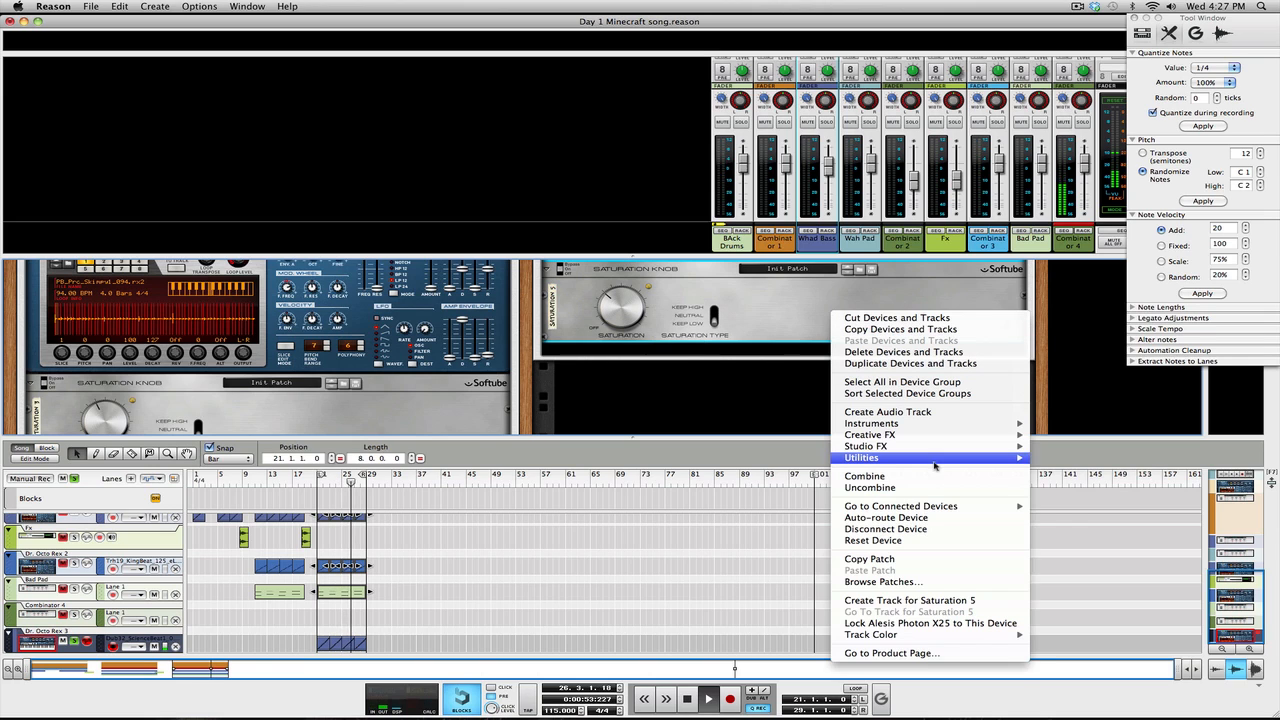
mouse_move(941, 462)
mouse_move(1015, 446)
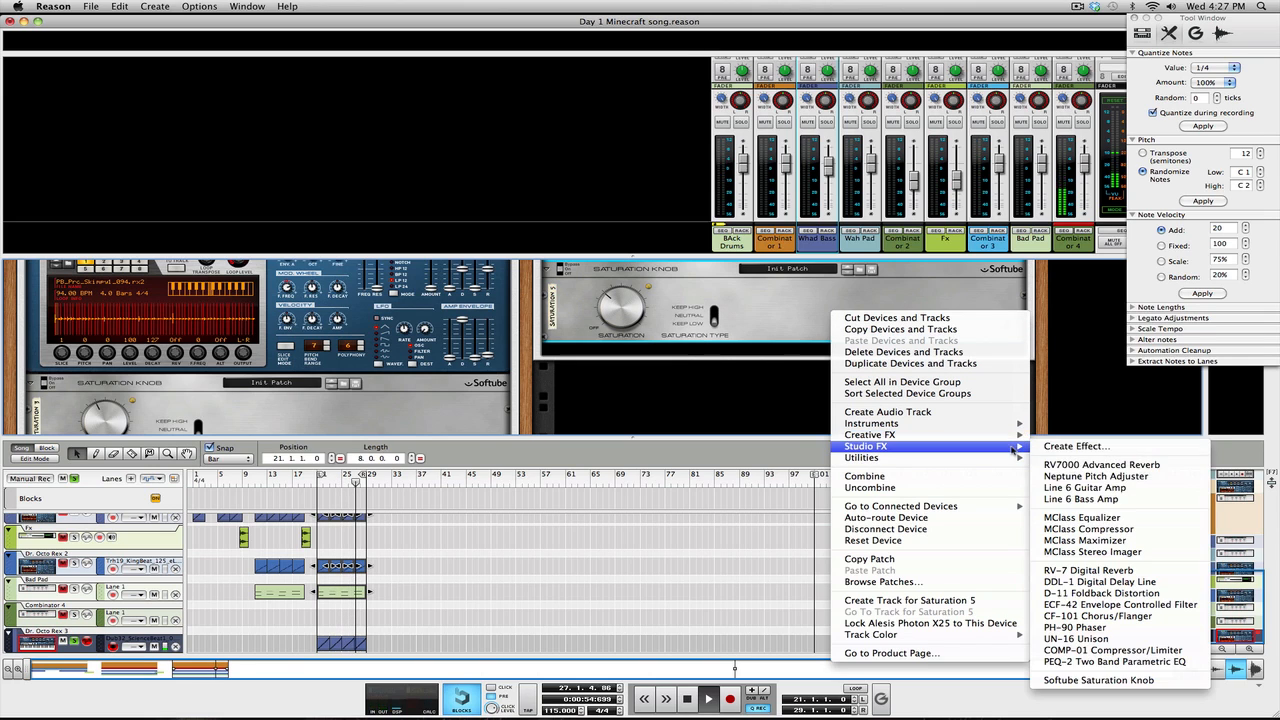
click(1118, 528)
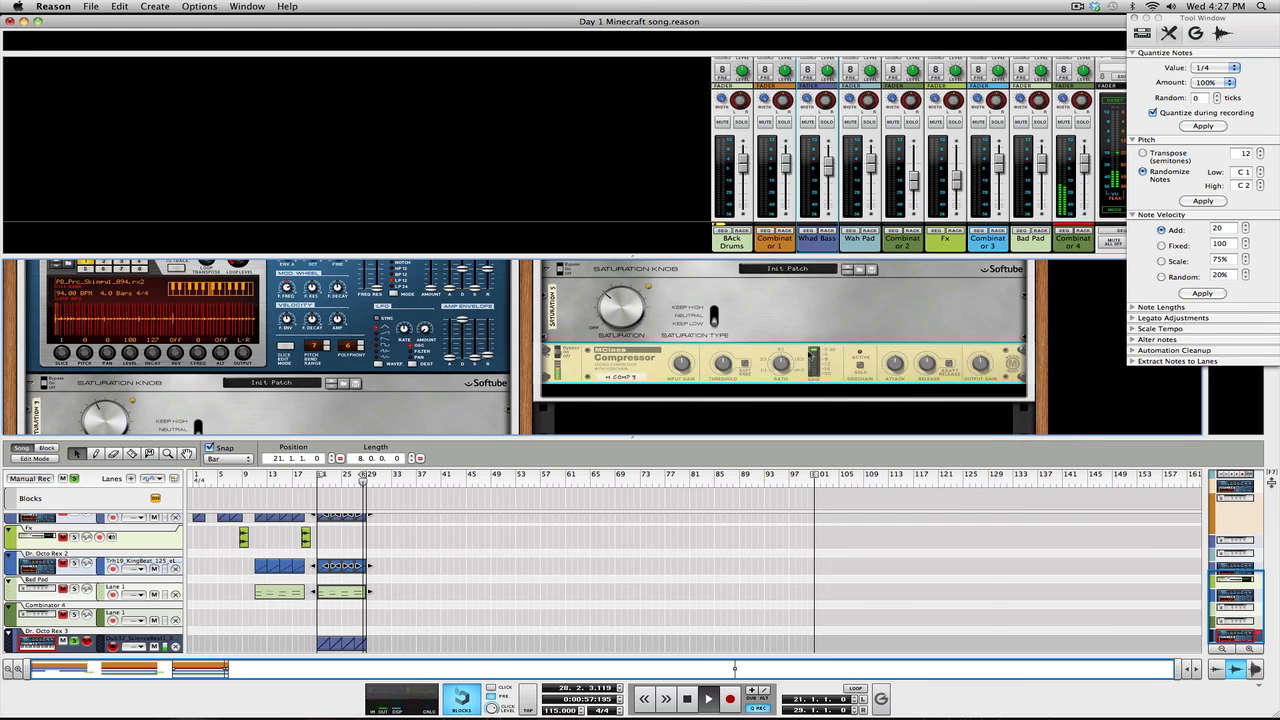
Add an MClass Equalizer below the new compressor, followed by an MClass Maximizer.
right_click(796, 350)
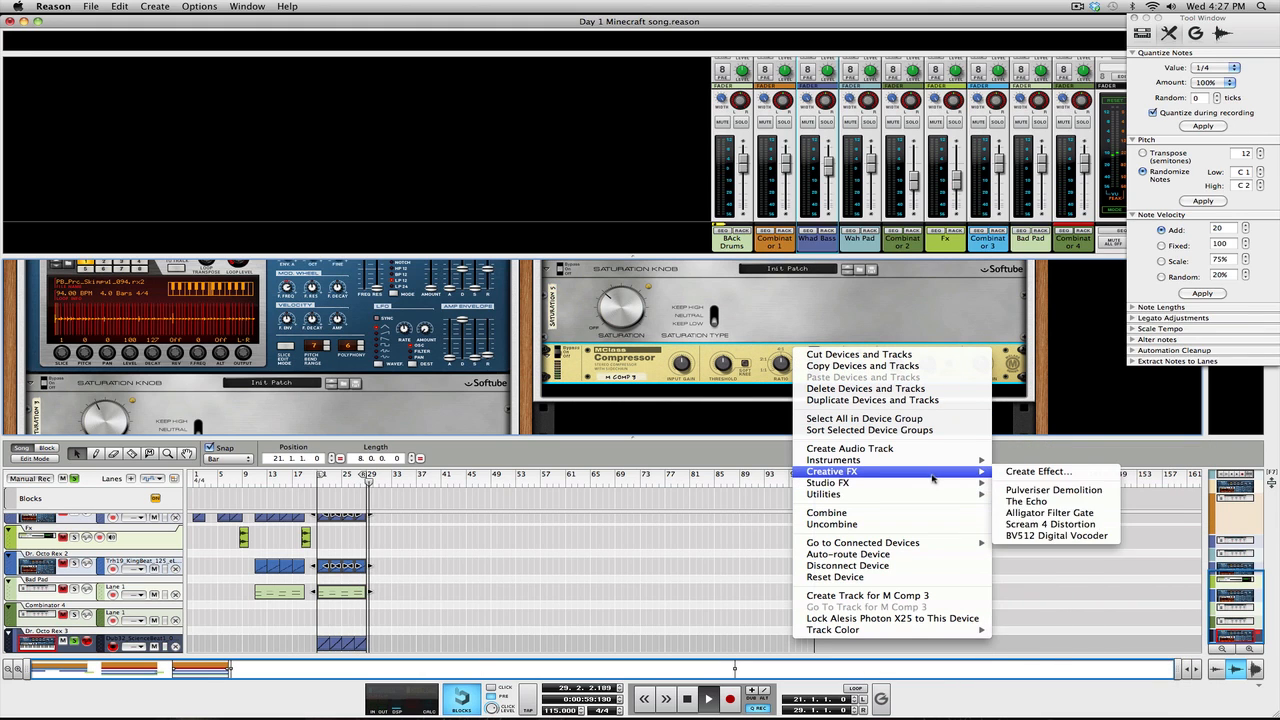
mouse_move(933, 483)
click(1050, 542)
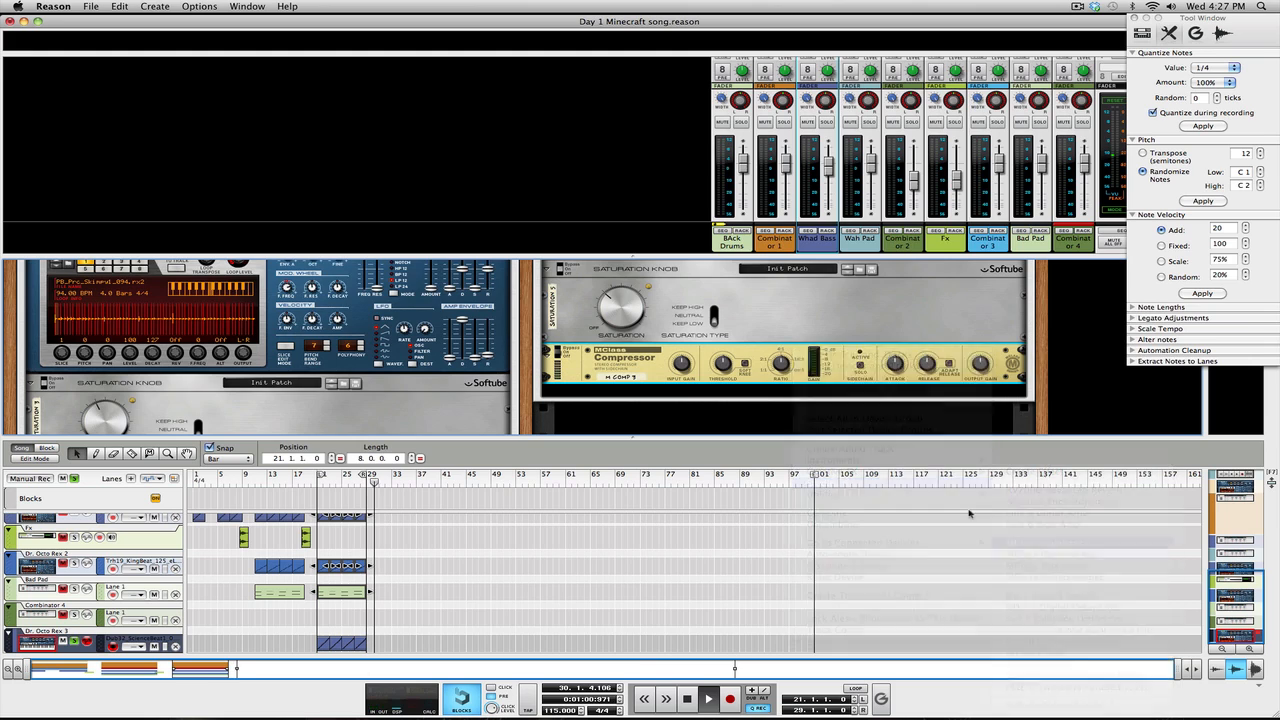
right_click(808, 381)
mouse_move(930, 511)
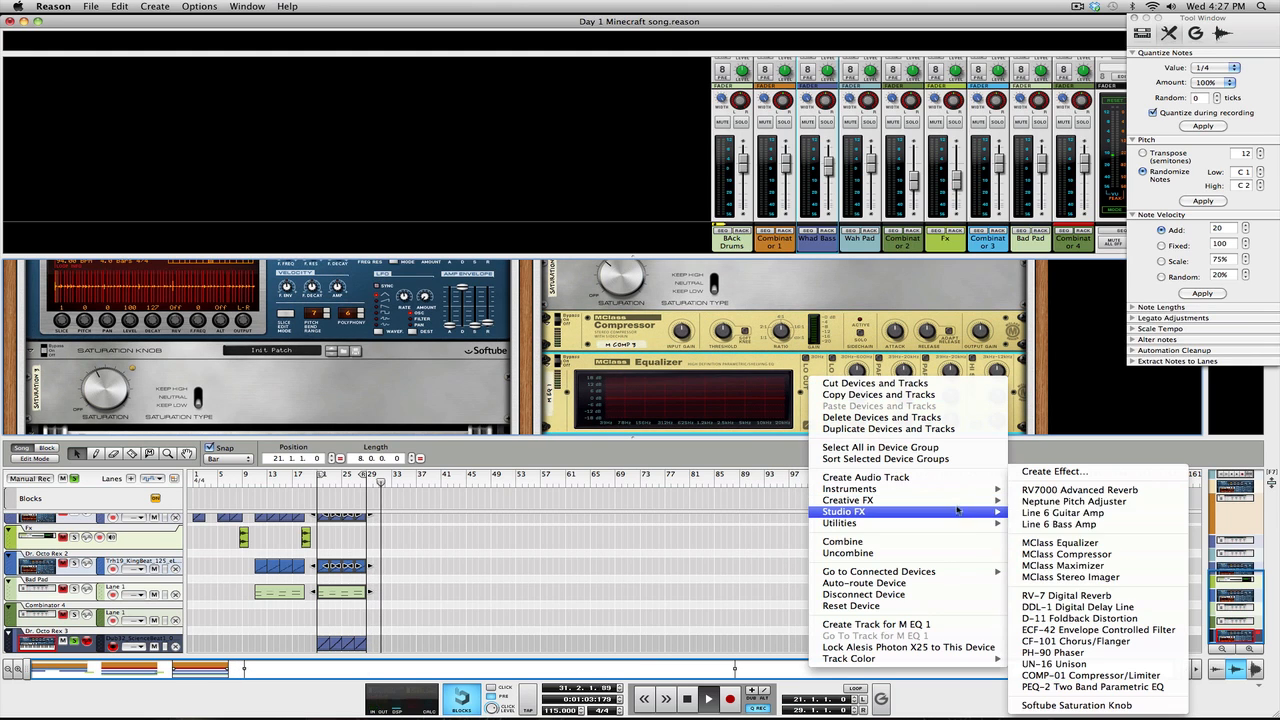
click(1068, 566)
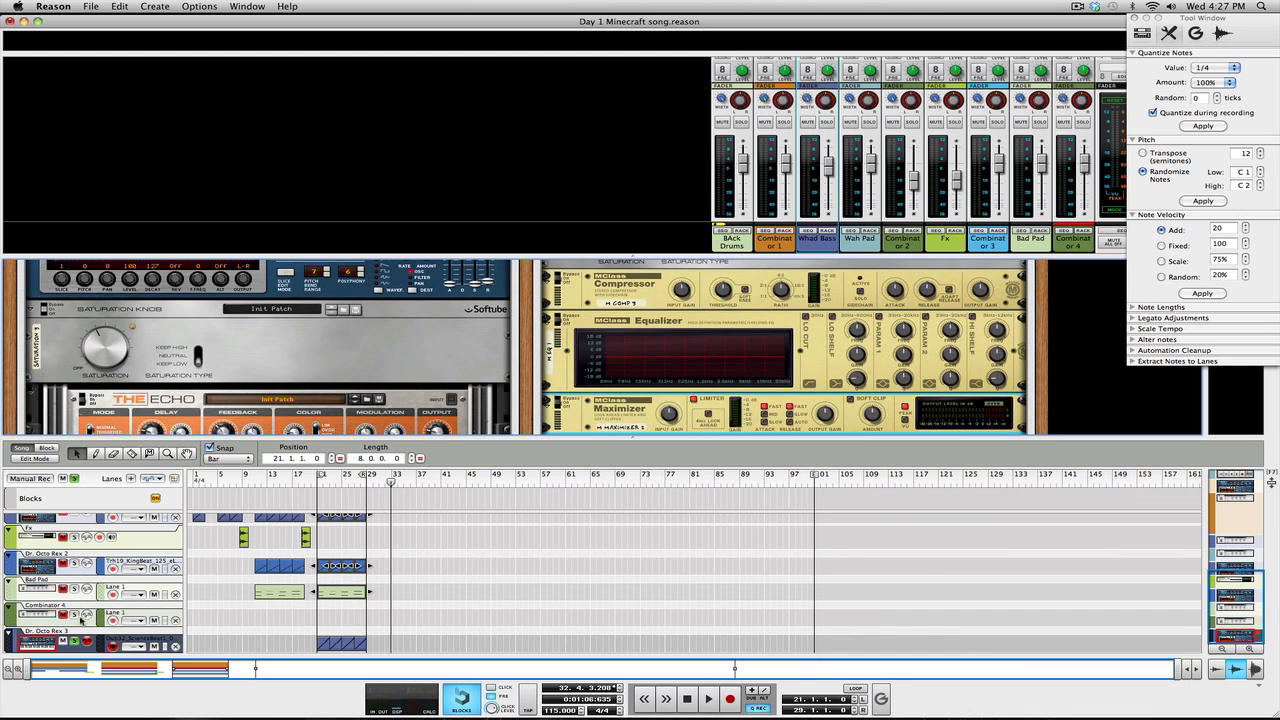
Rename the Dr. Octo Rex 3 track as Back Drums 2.
double_click(71, 633)
text(Back)
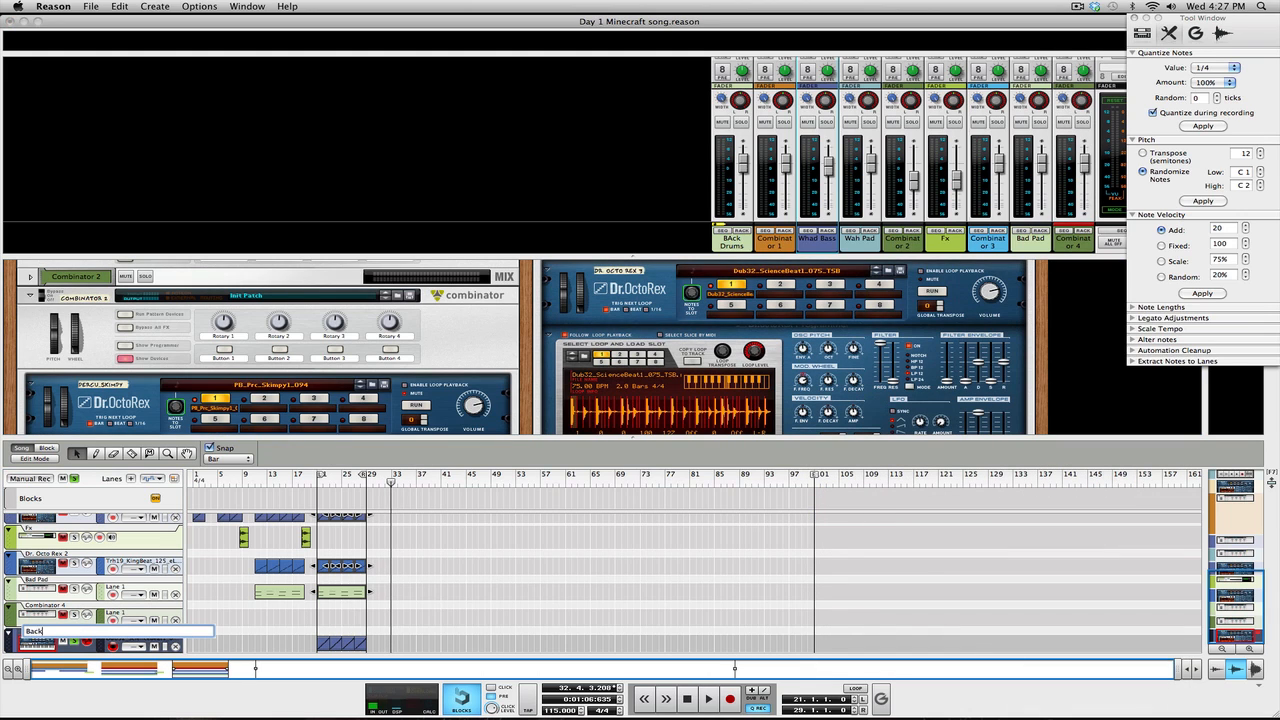
text( Drums 2)
key(Return)
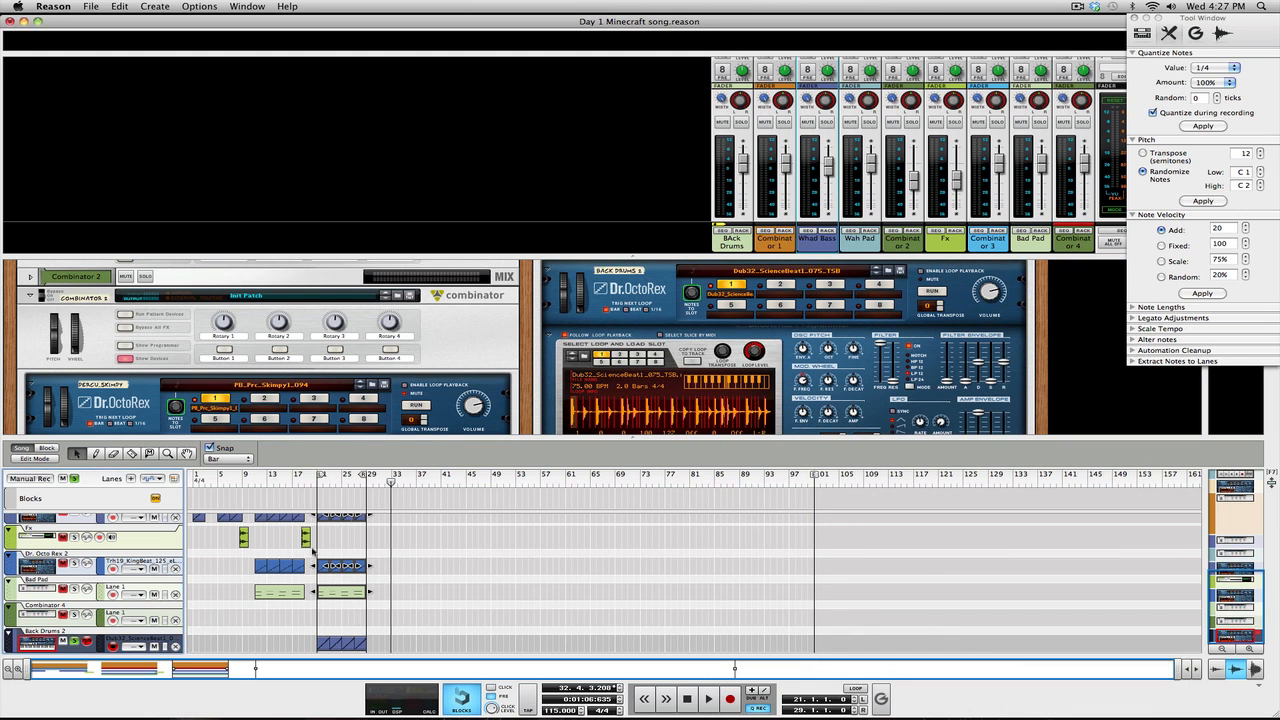
Play the soloed Back Drums 2 track from bar 21 with looping turned on.
click(319, 485)
key(space)
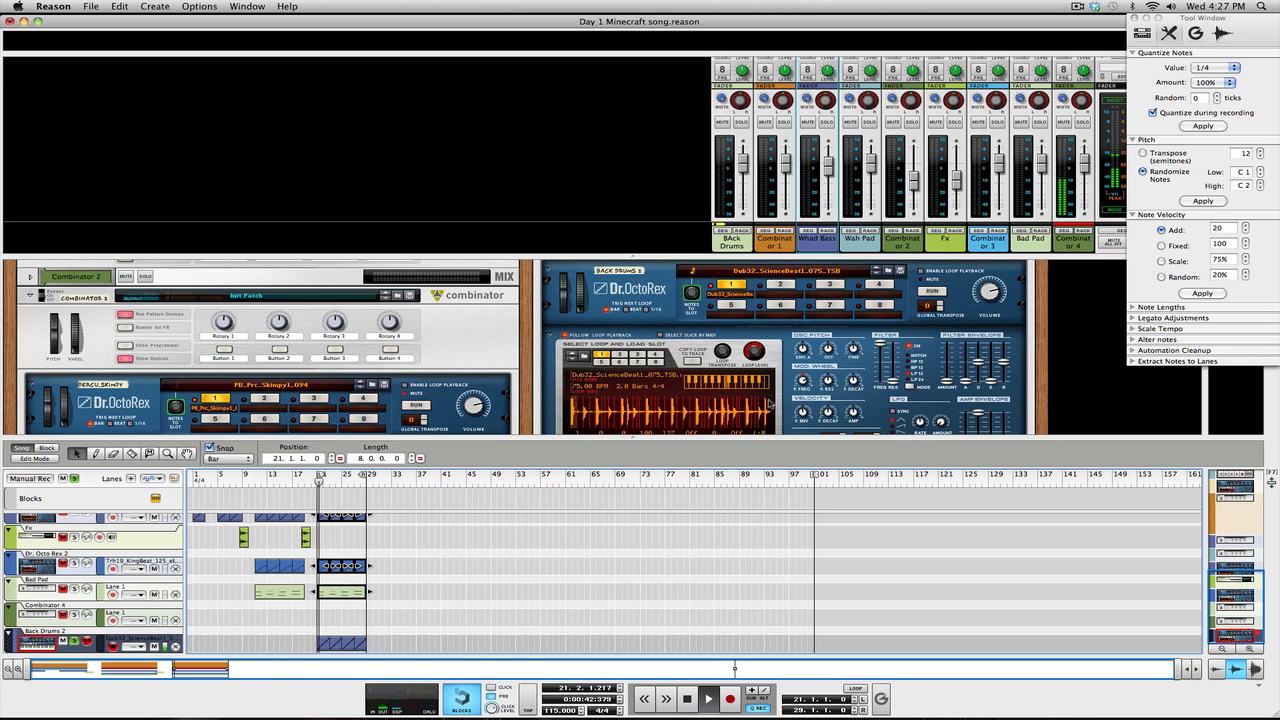
scroll(840, 349, down, 3)
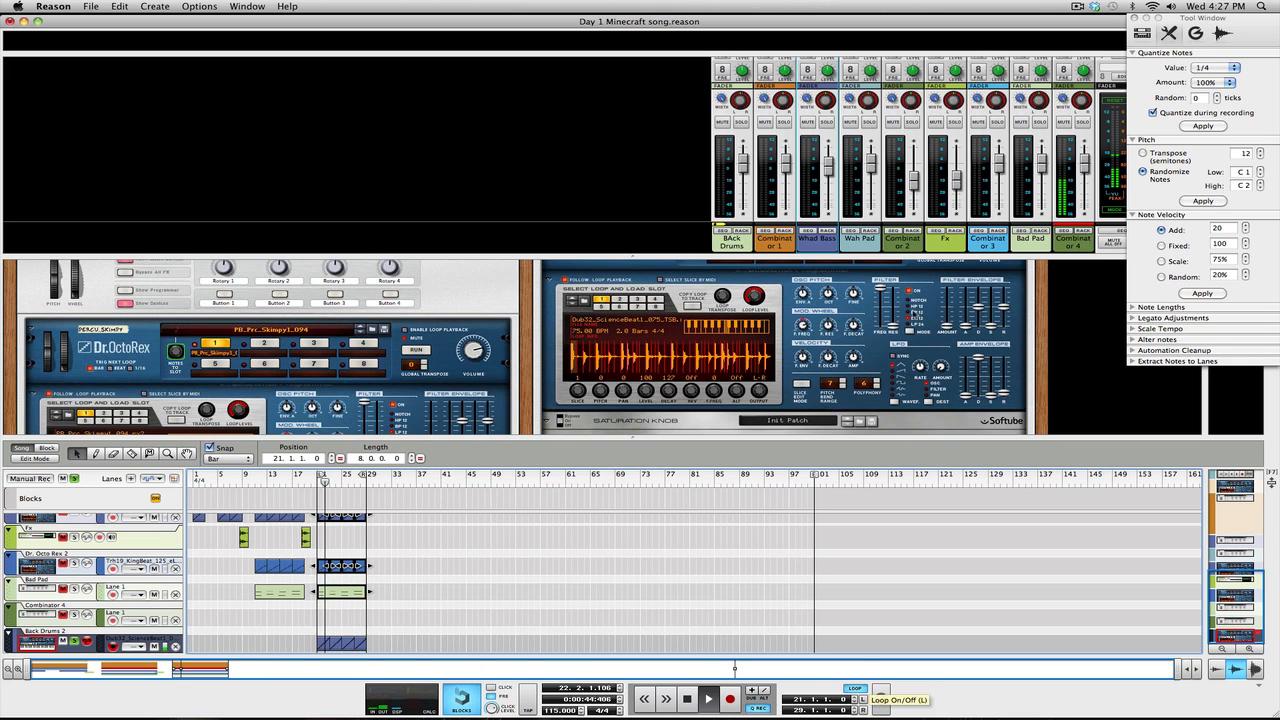
Adjust the new MClass Compressor's input gain, threshold and ratio, with the attack at 39 ms and the release at 405 ms.
scroll(760, 350, down, 3)
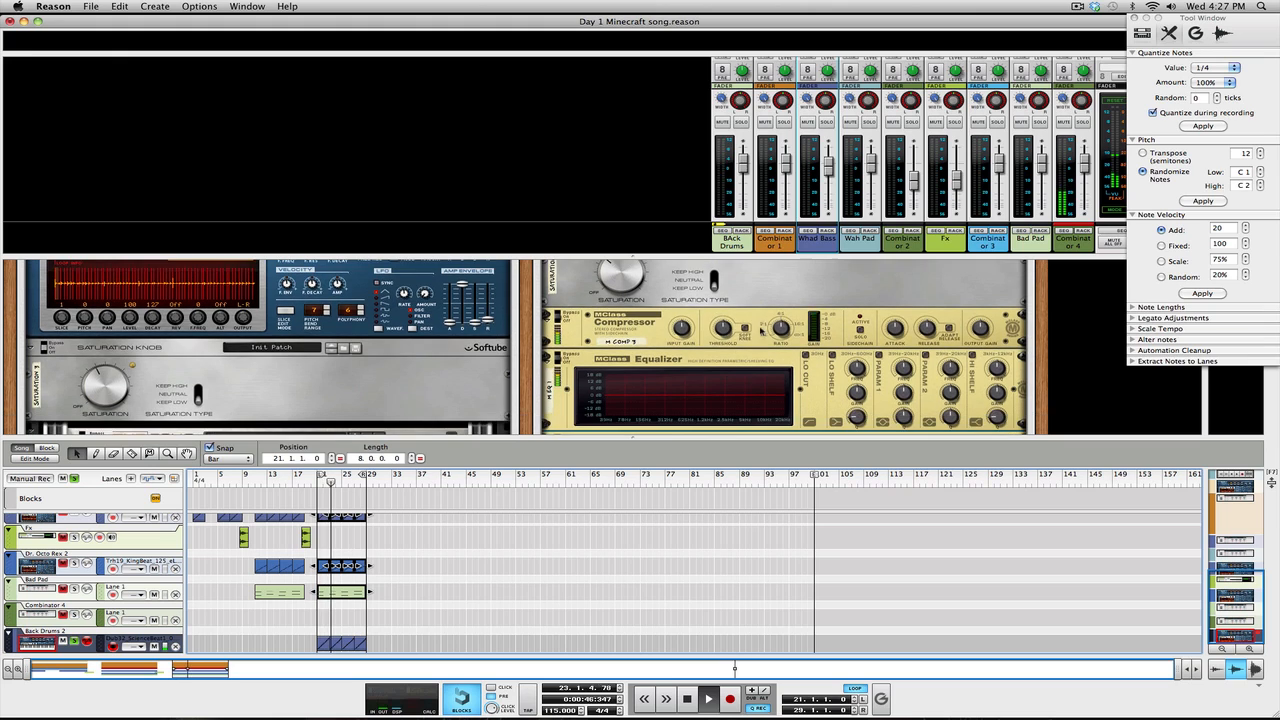
drag(681, 330, 691, 322)
mouse_move(726, 336)
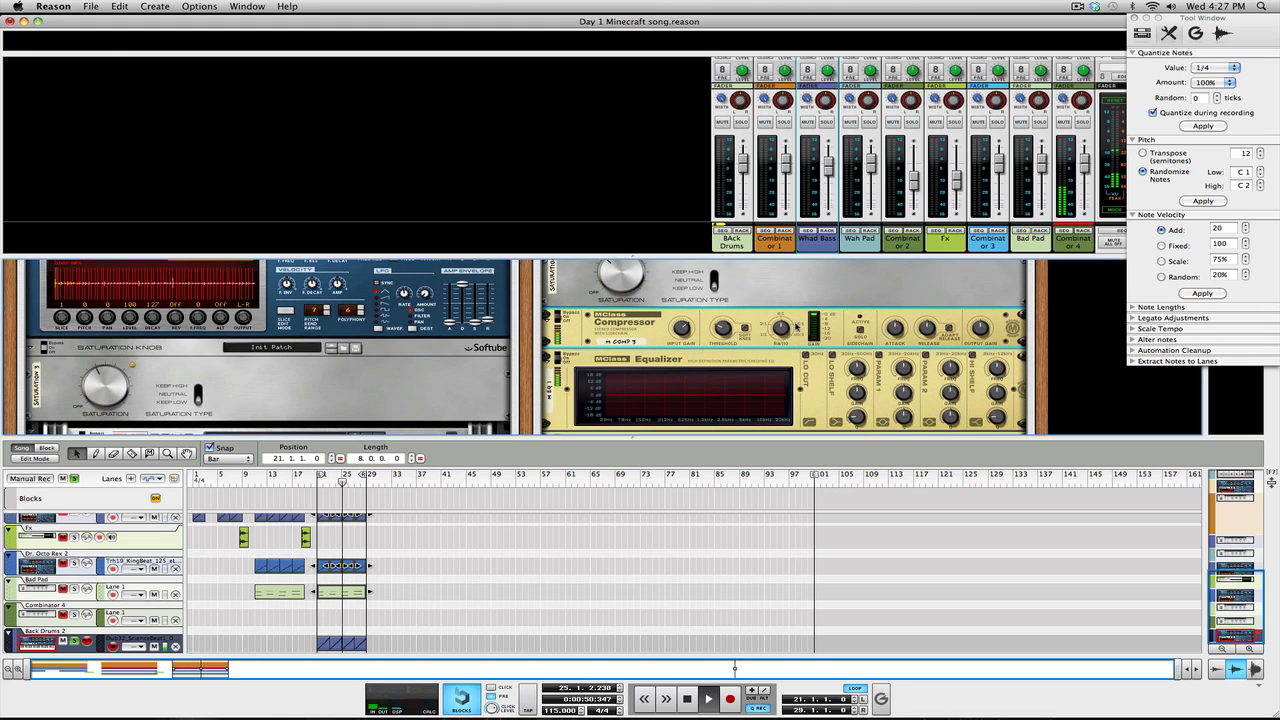
drag(784, 332, 786, 320)
mouse_move(895, 328)
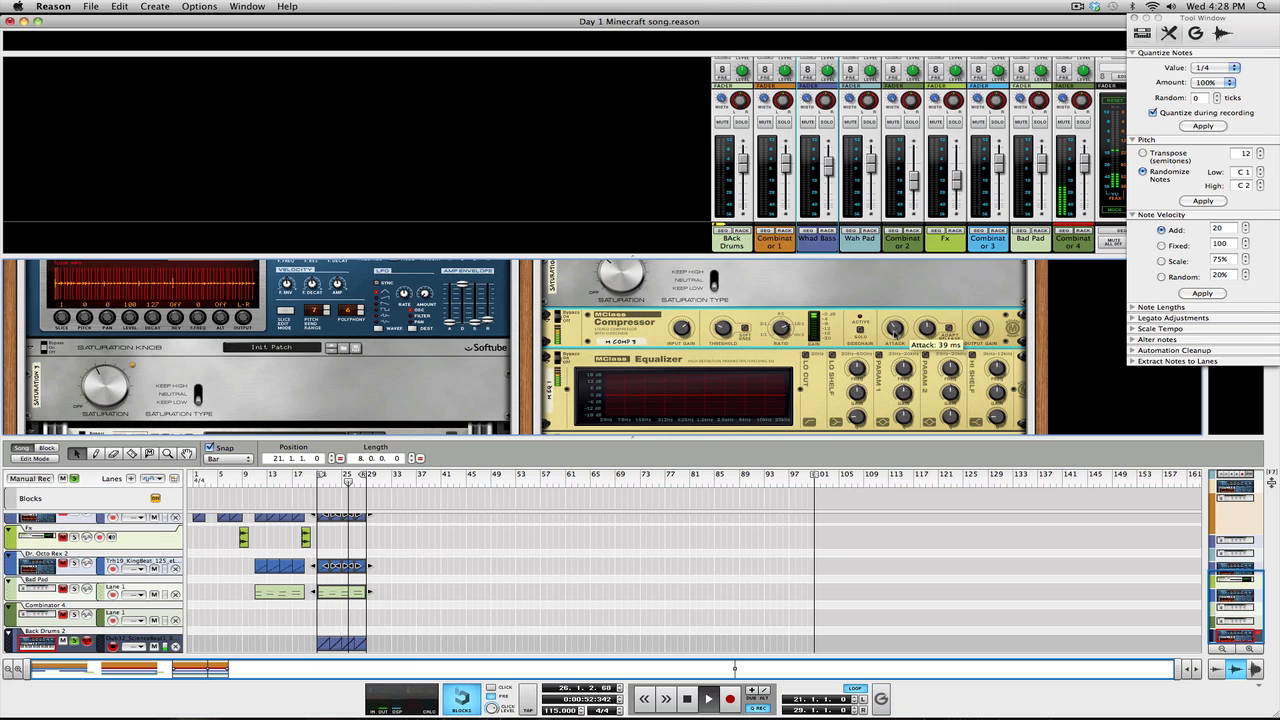
mouse_move(981, 330)
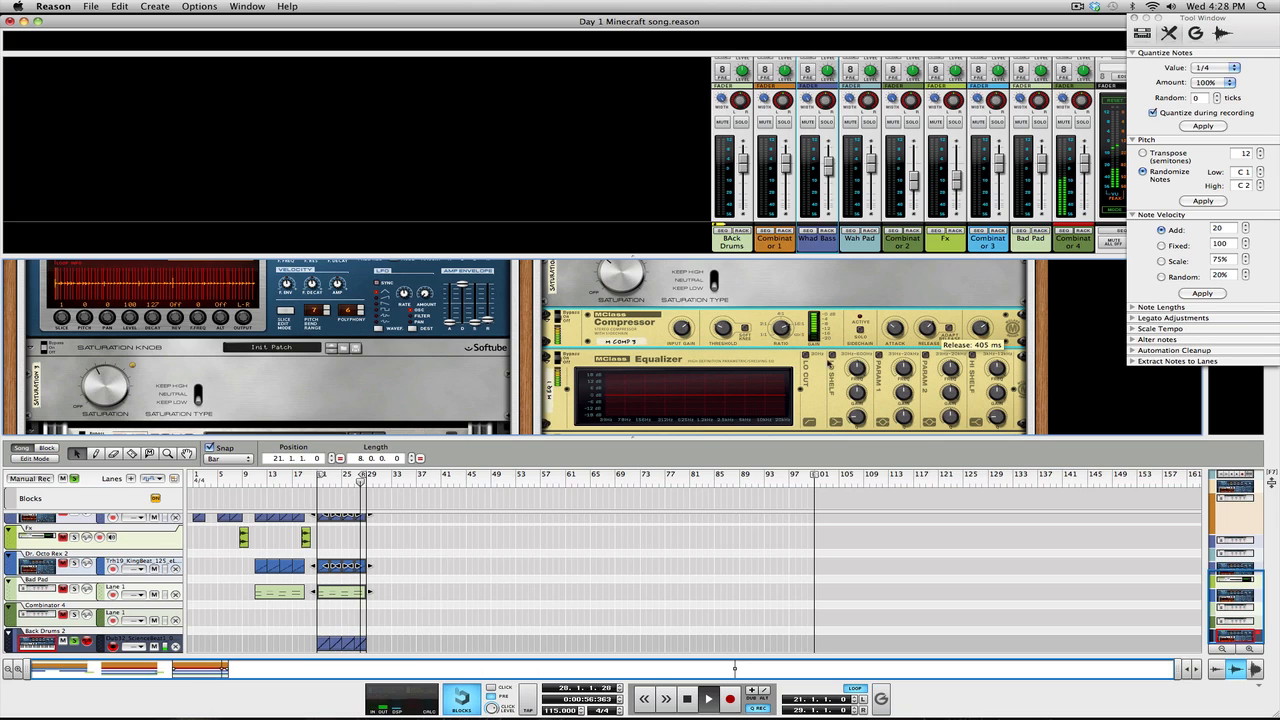
Enable every MClass Equalizer band, boost the two parametric bands, raise the high shelf gain, and tune the low shelf to about 205 Hz.
click(806, 355)
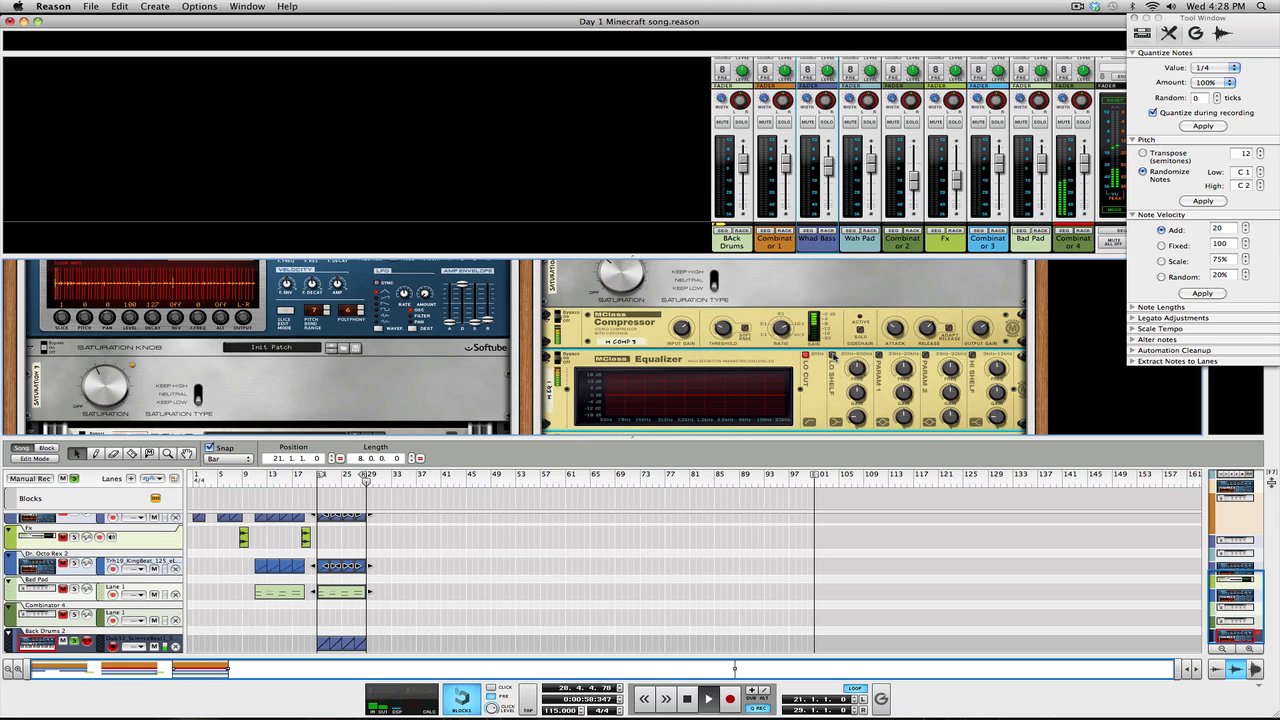
mouse_move(860, 369)
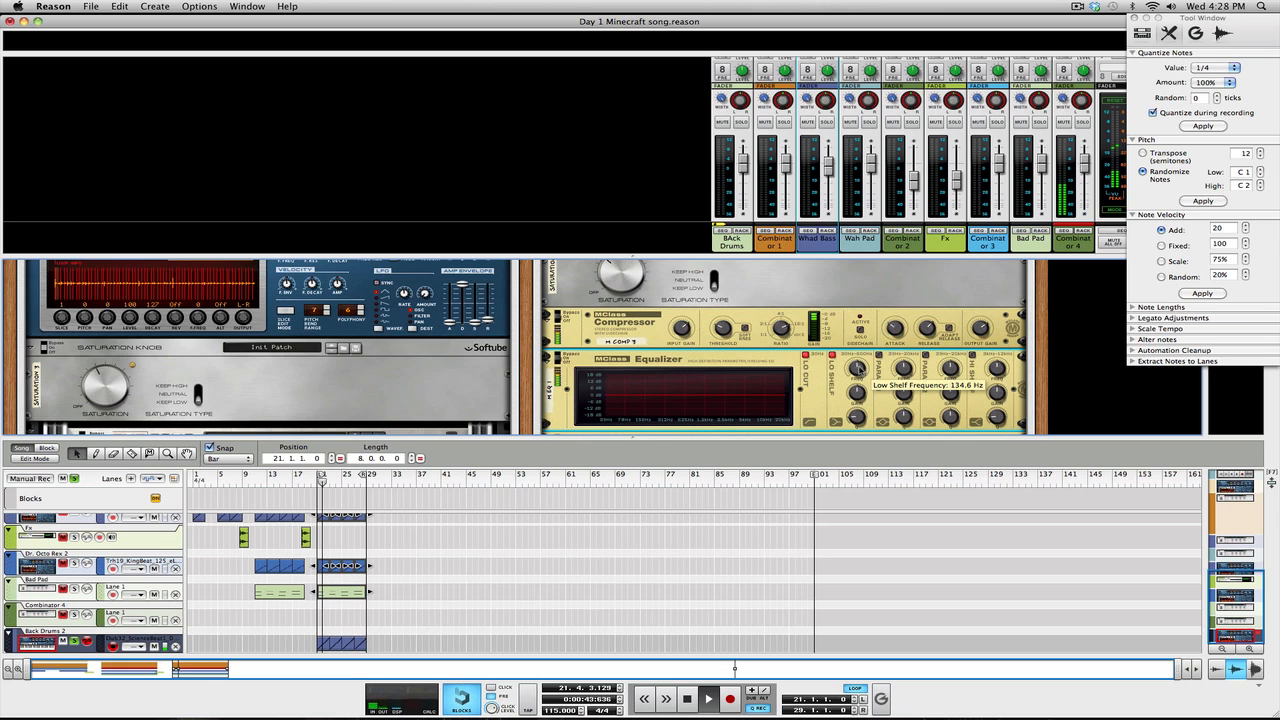
drag(860, 368, 860, 366)
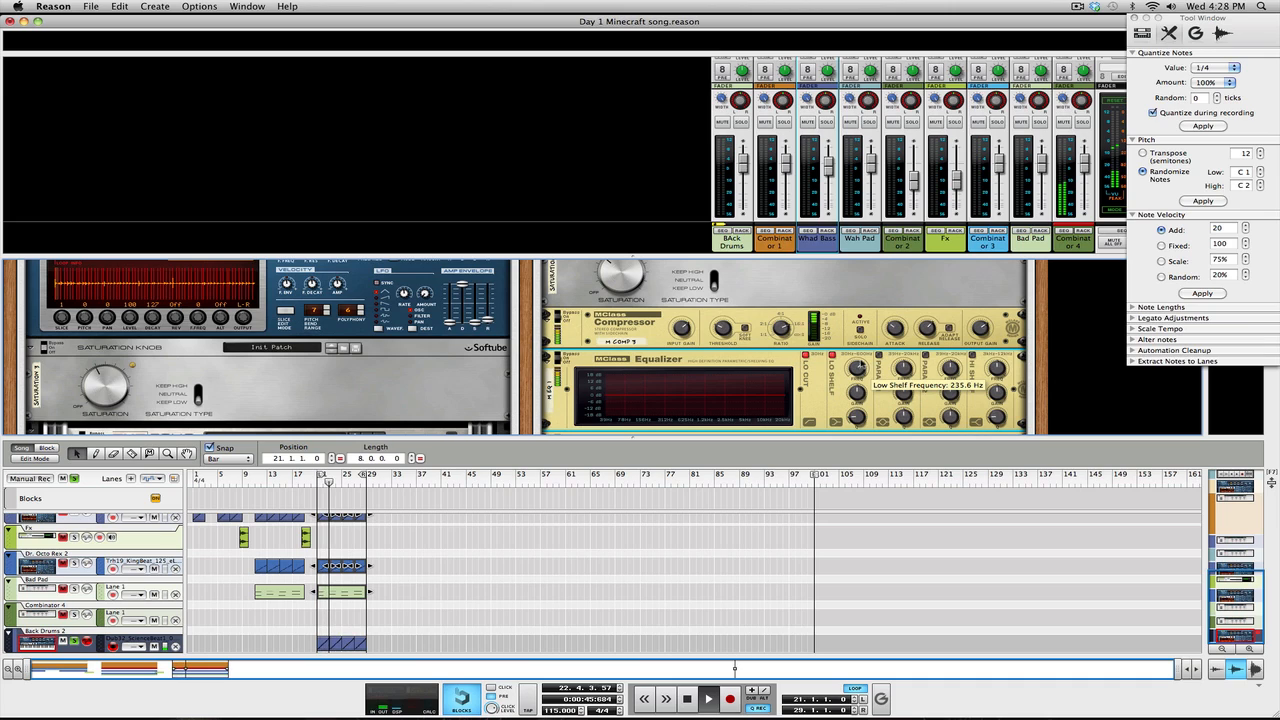
mouse_move(859, 393)
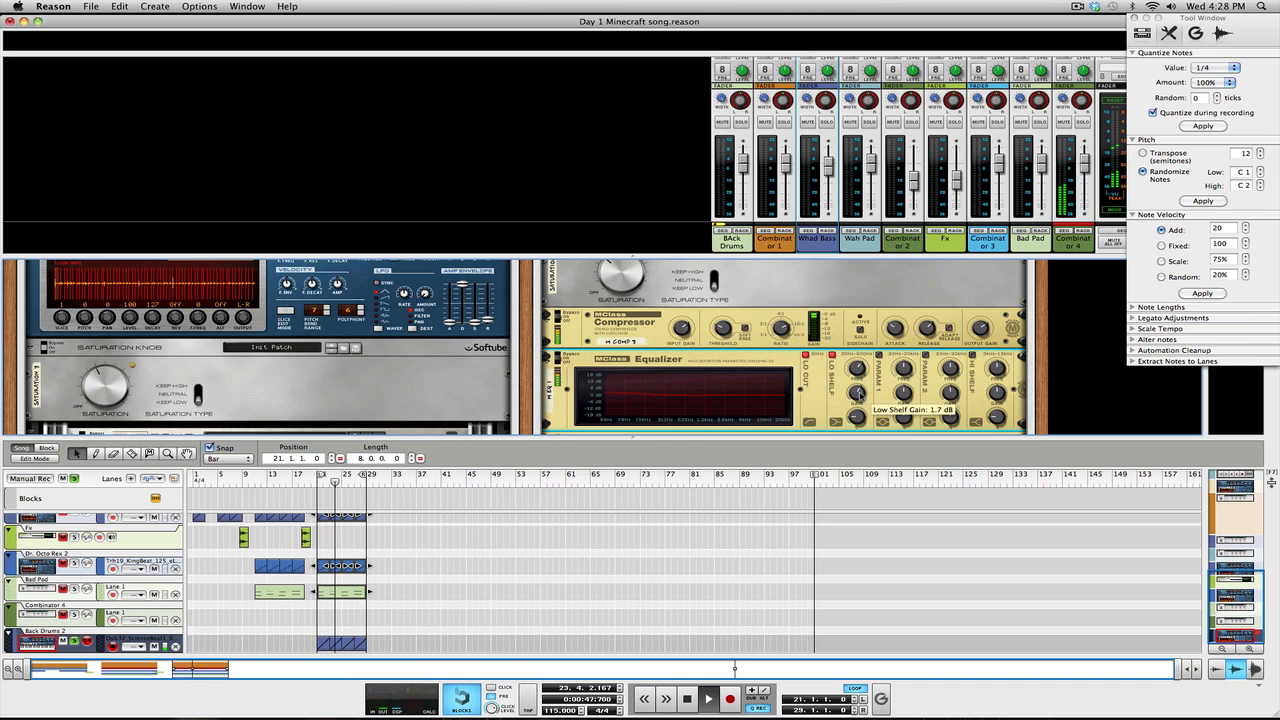
mouse_move(857, 418)
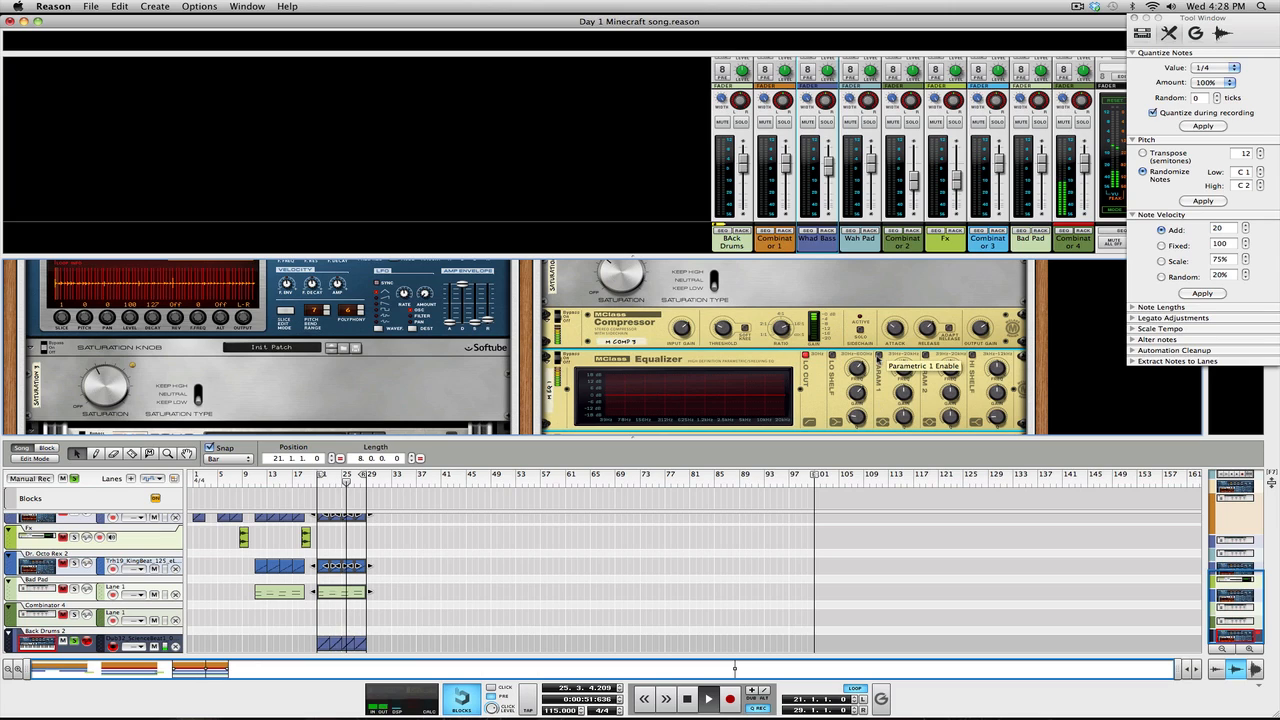
mouse_move(903, 370)
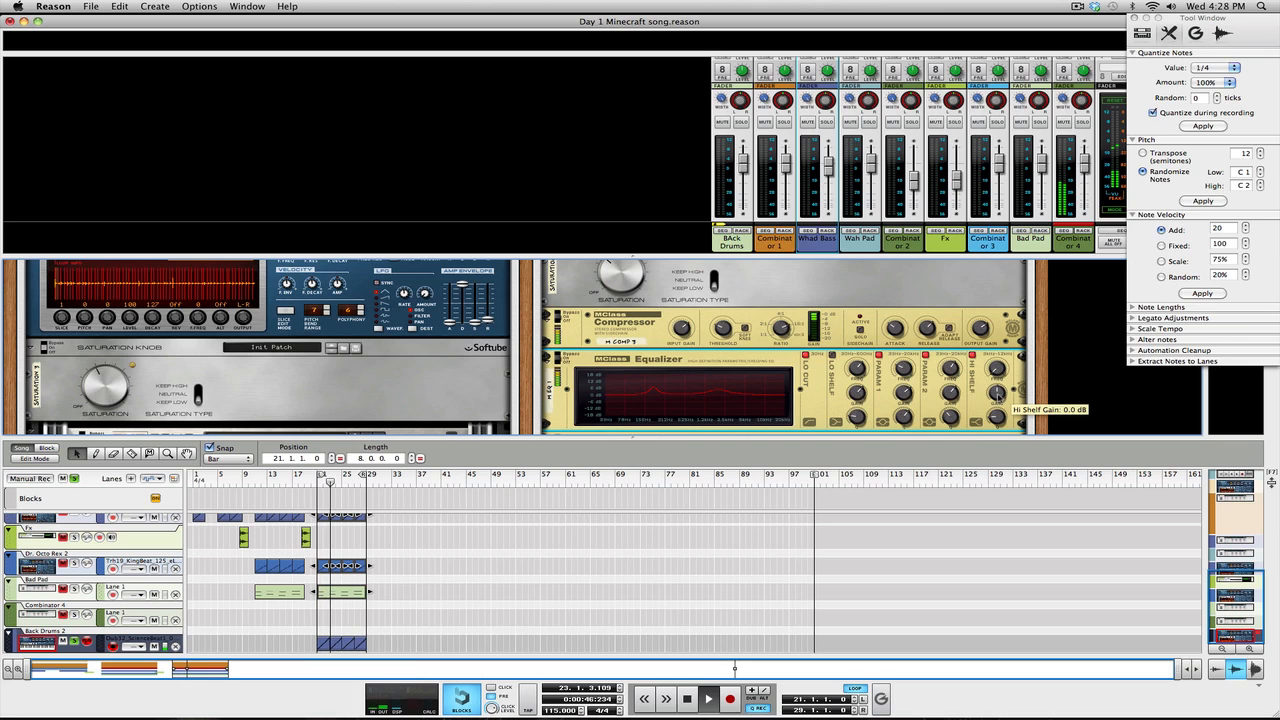
drag(997, 396, 997, 390)
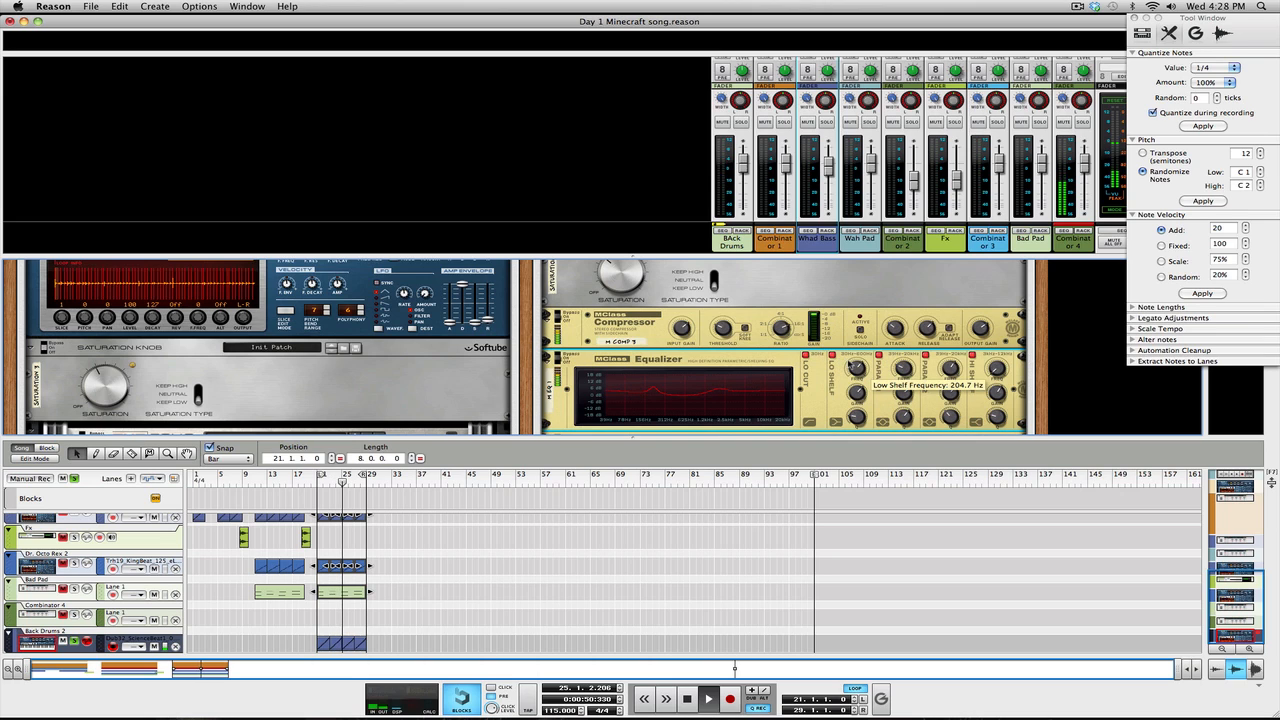
Set the input gain of the MClass Maximizer below the equalizer to about 1.1 dB.
scroll(855, 372, down, 3)
scroll(855, 372, down, 1)
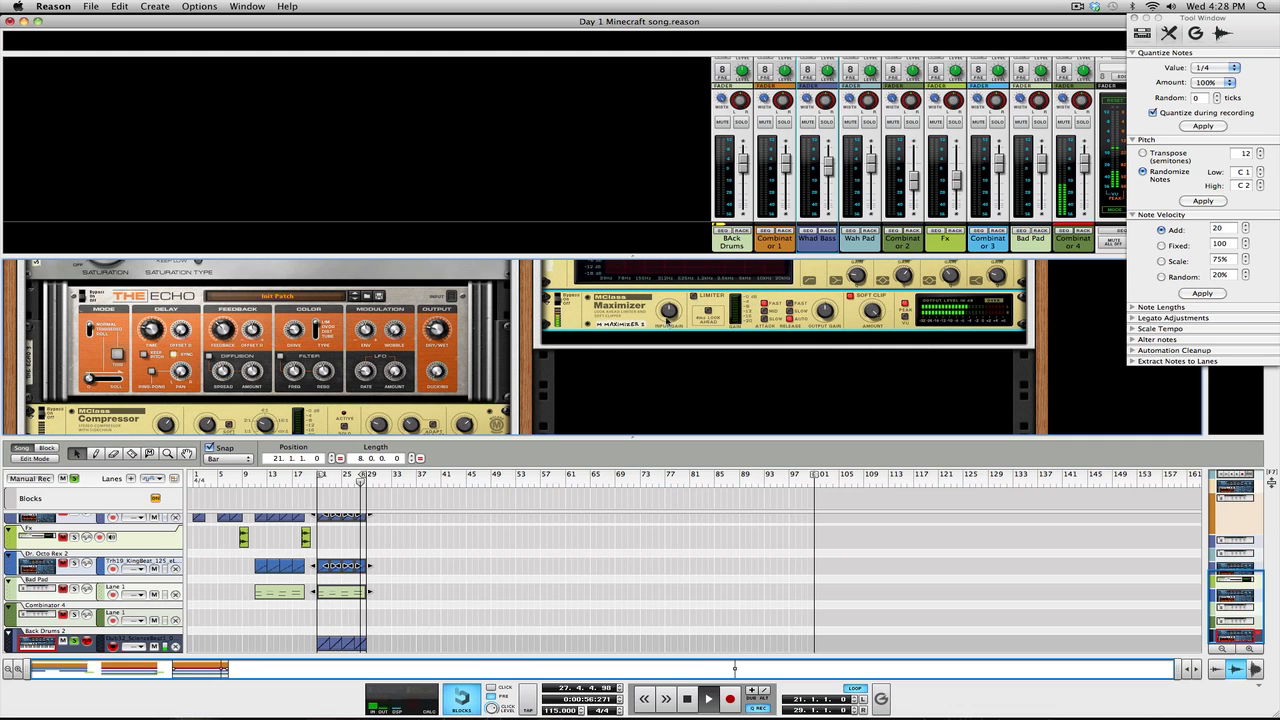
mouse_move(670, 316)
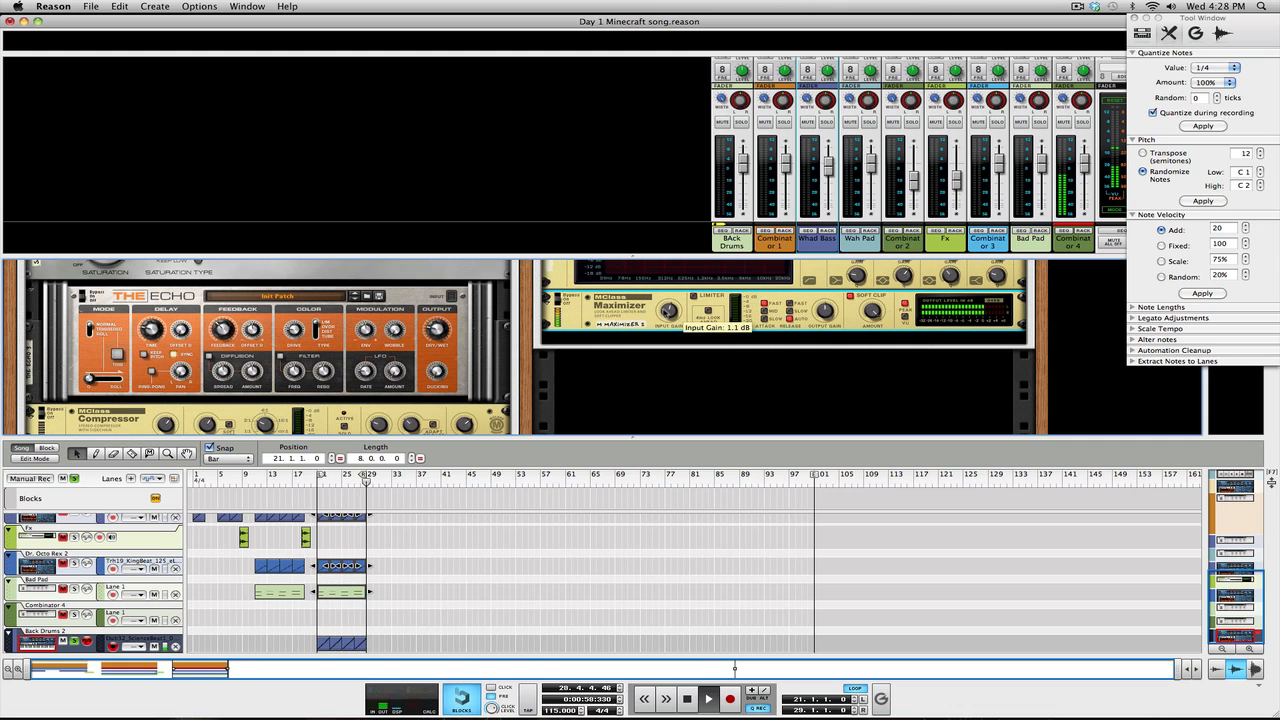
Rename the Combinator 4 mixer channel as Back DRums 2.
click(1075, 242)
text(Back)
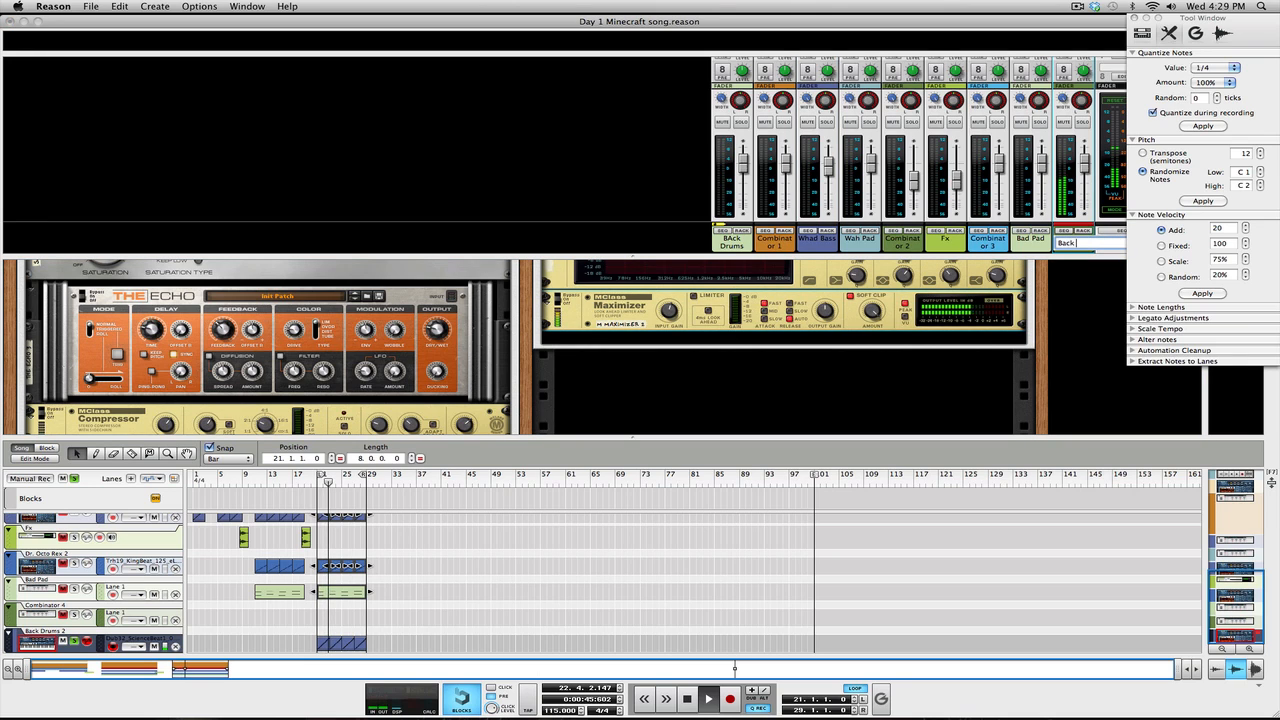
text( DRums 2)
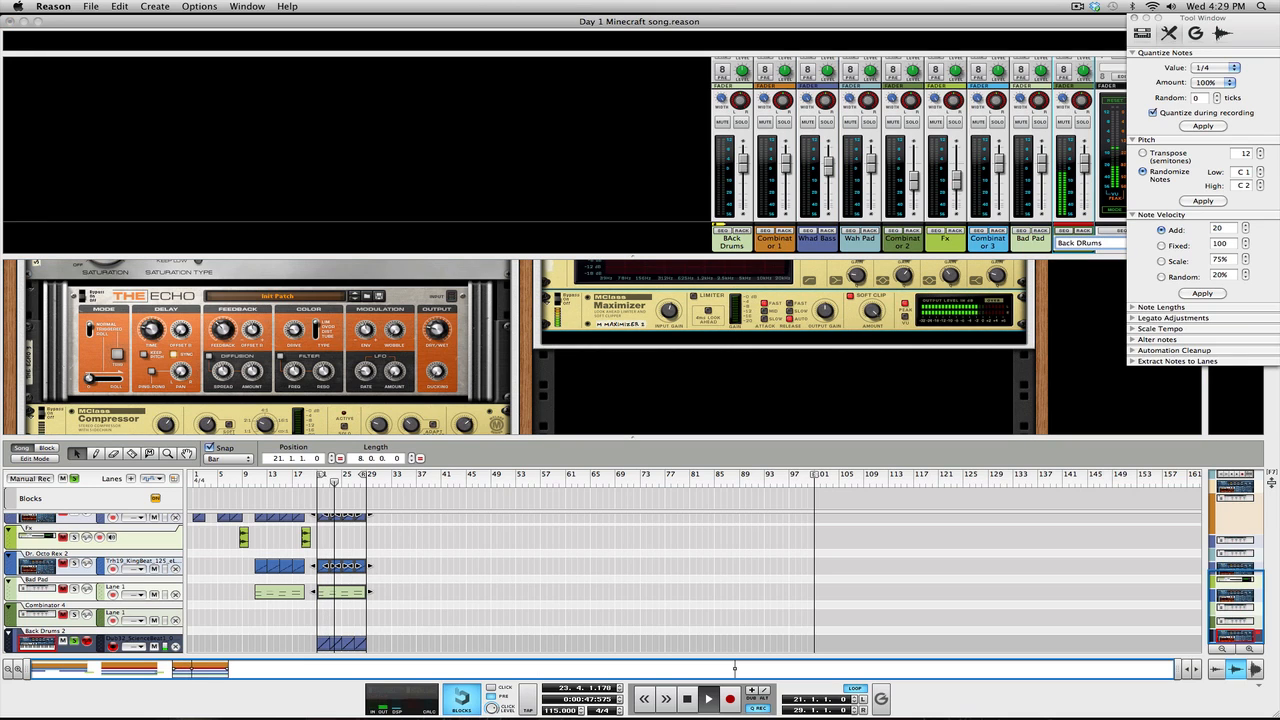
key(Return)
Stop playback and return the song position to bar 21.
key(space)
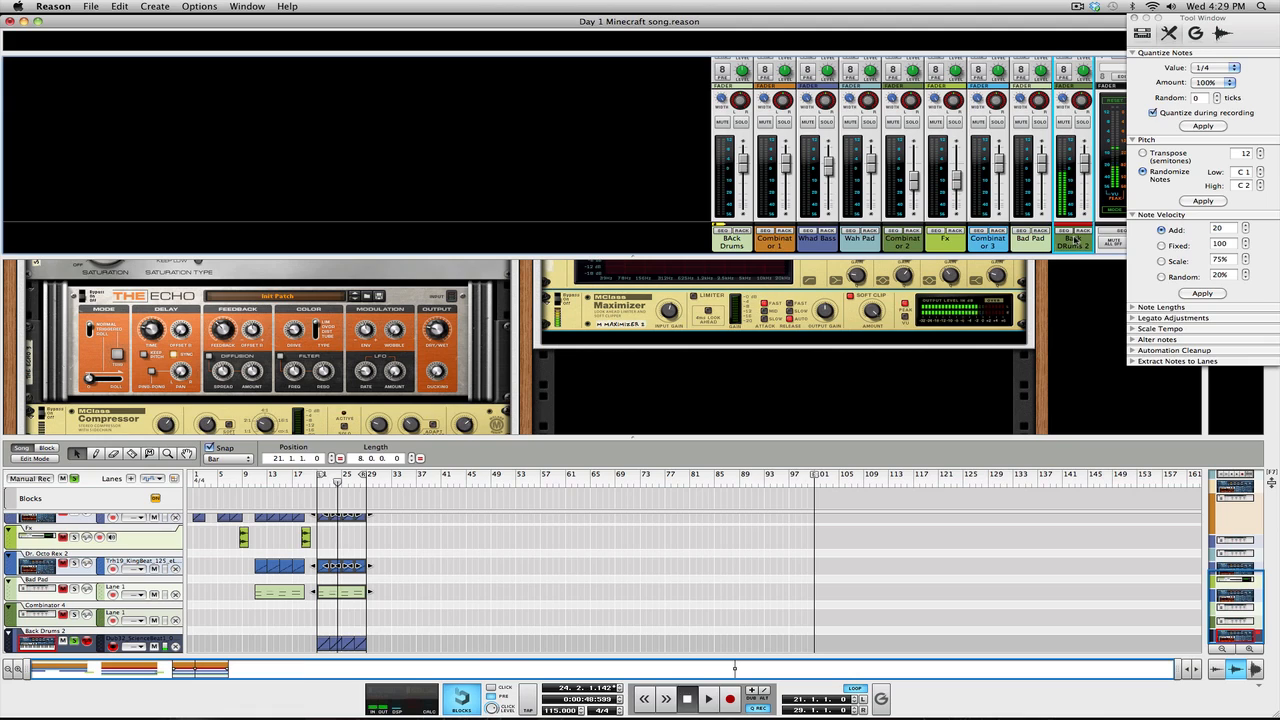
click(311, 481)
click(317, 481)
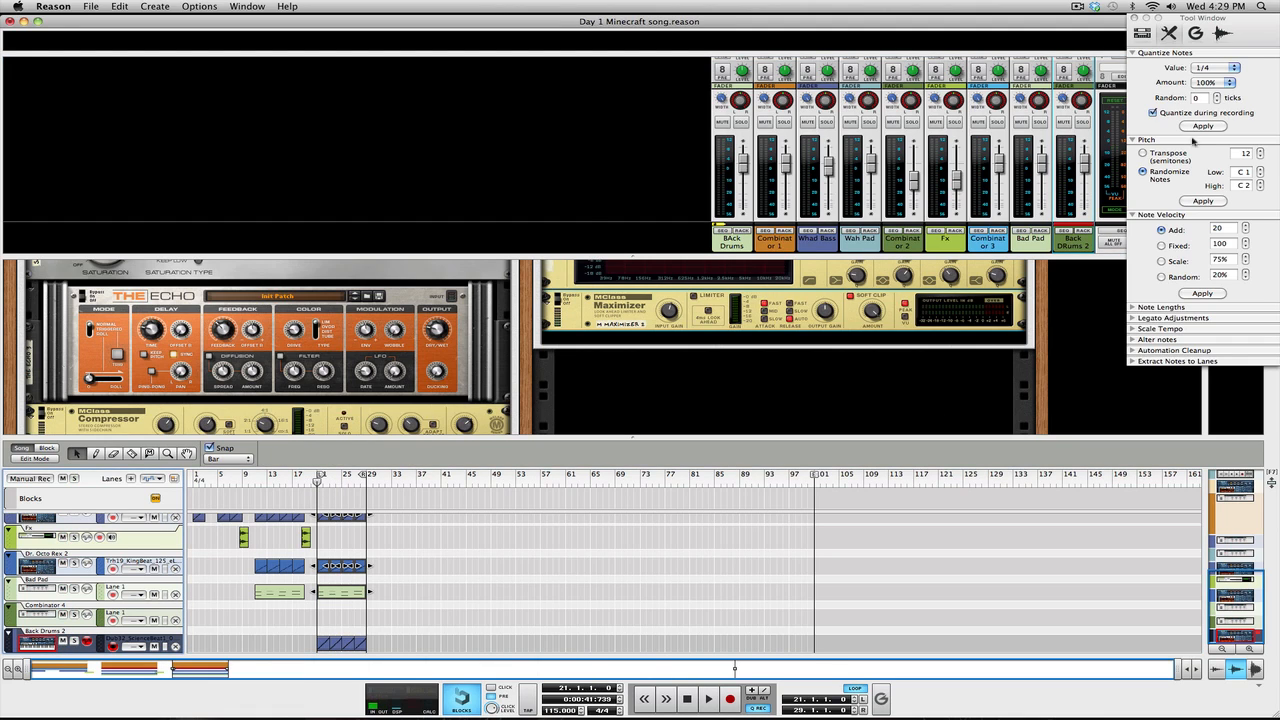
Close the Tool Window and bring the Back DRums 2 channel from fully down to about -0.14 dB while the song plays.
drag(1083, 165, 1085, 252)
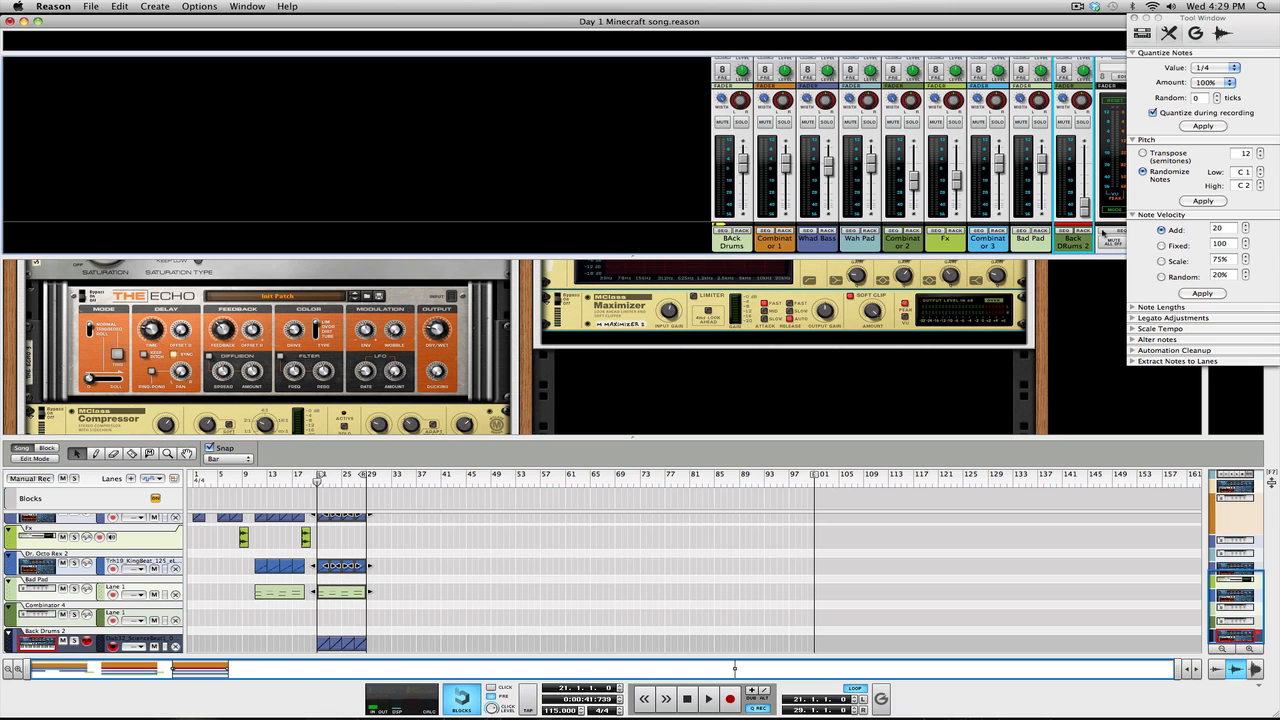
click(1134, 18)
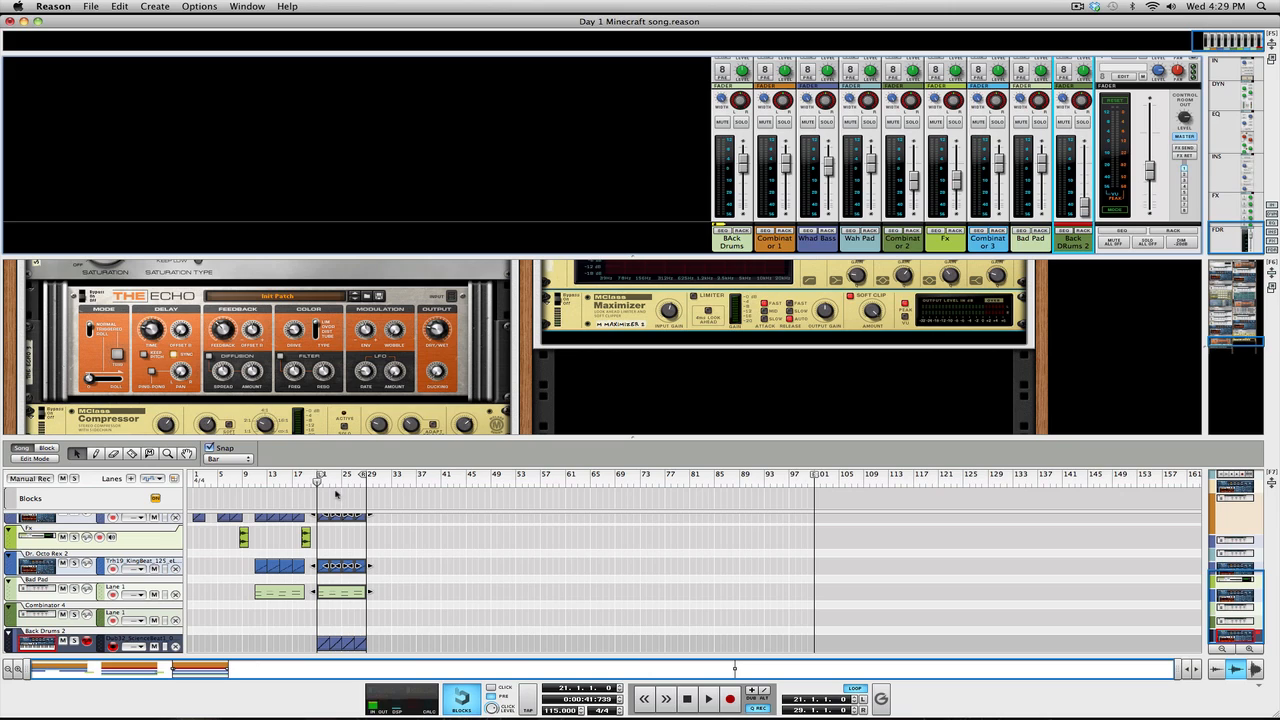
key(space)
drag(1089, 211, 1084, 178)
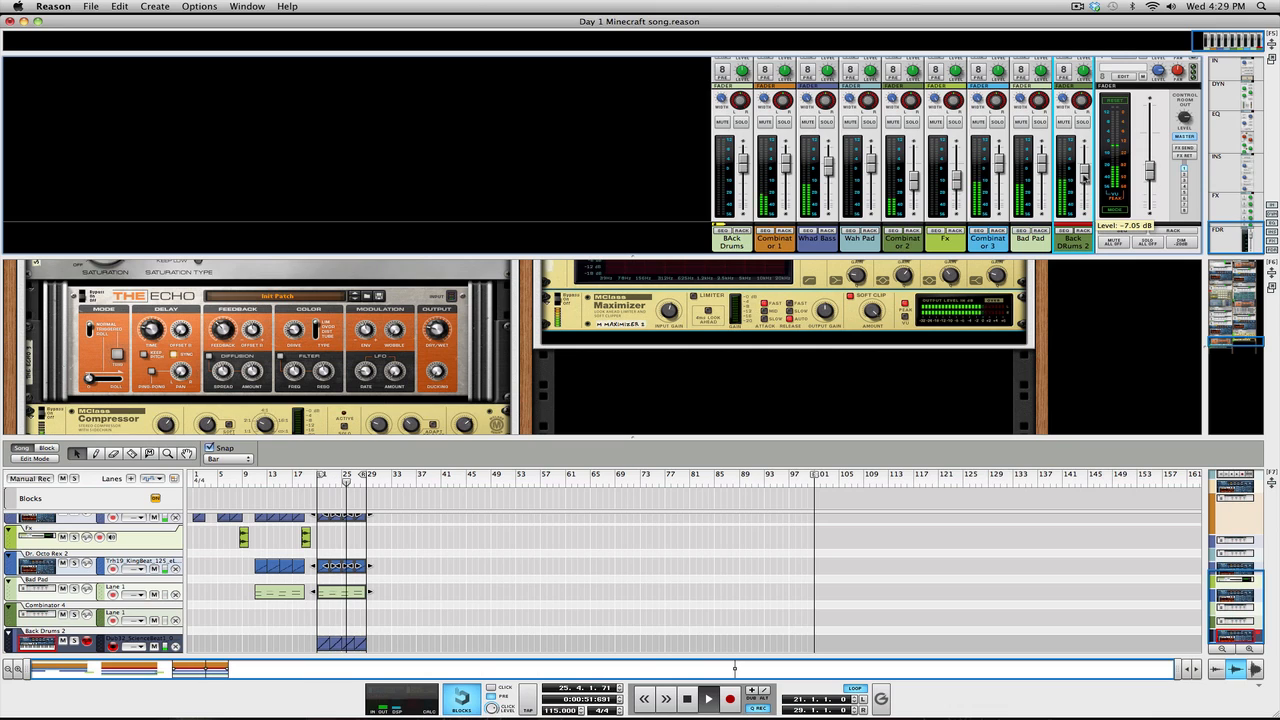
drag(1083, 172, 1084, 169)
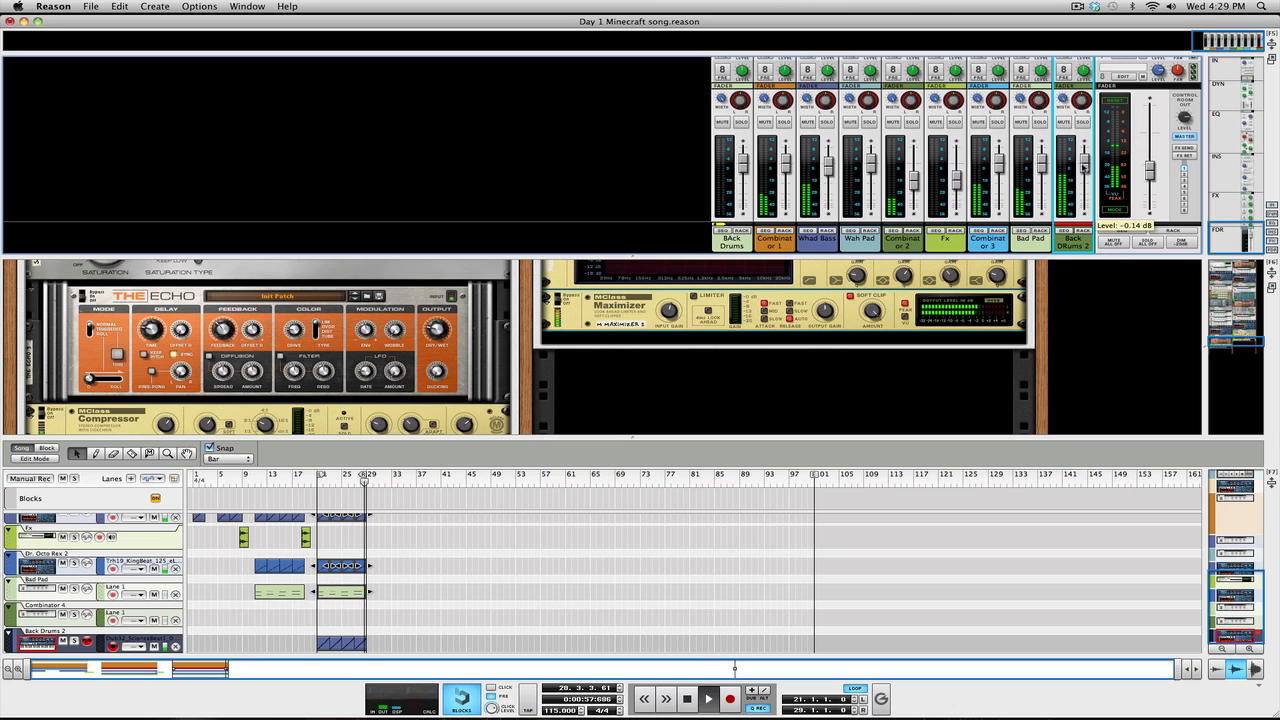
drag(1084, 168, 1084, 167)
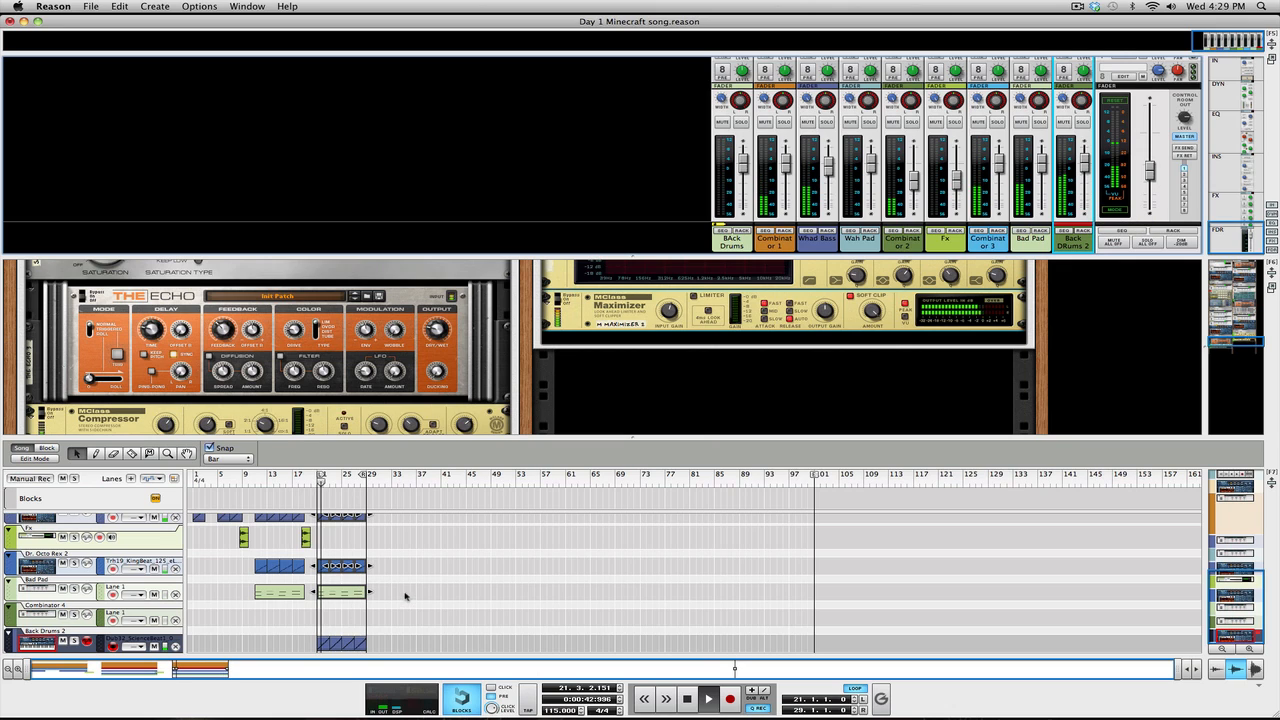
scroll(405, 596, up, 5)
scroll(405, 596, up, 2)
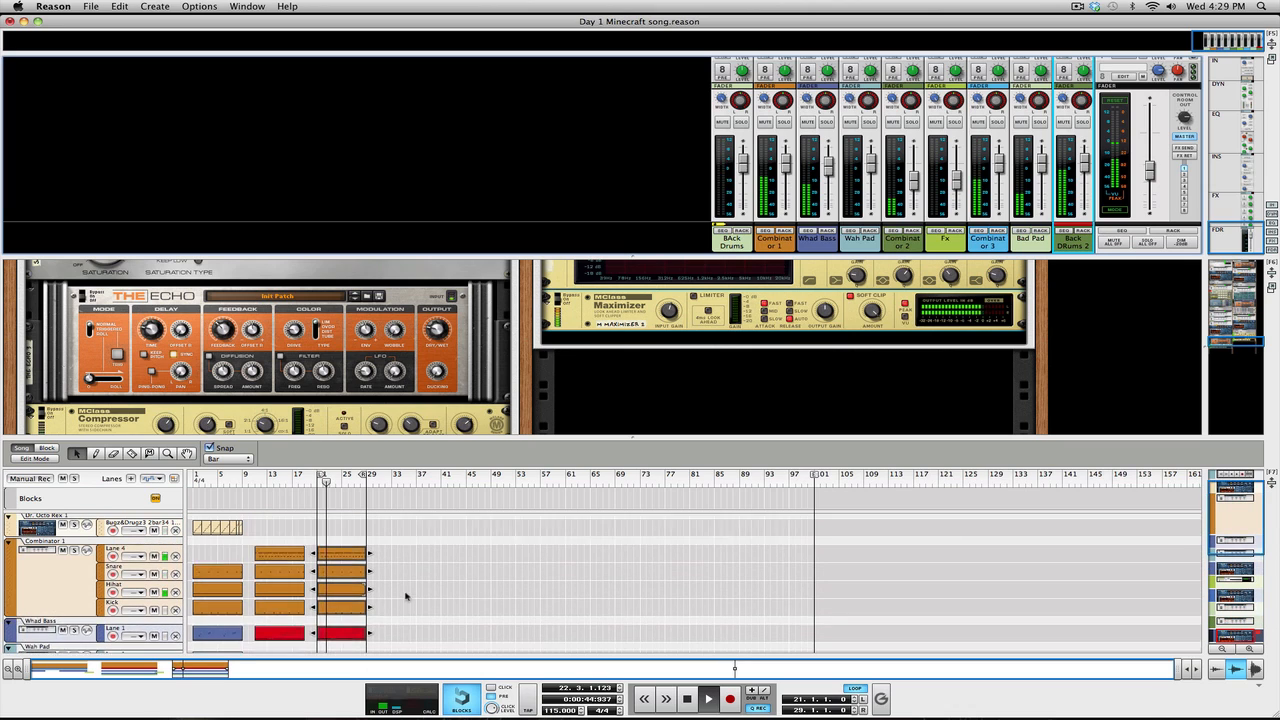
scroll(408, 595, down, 5)
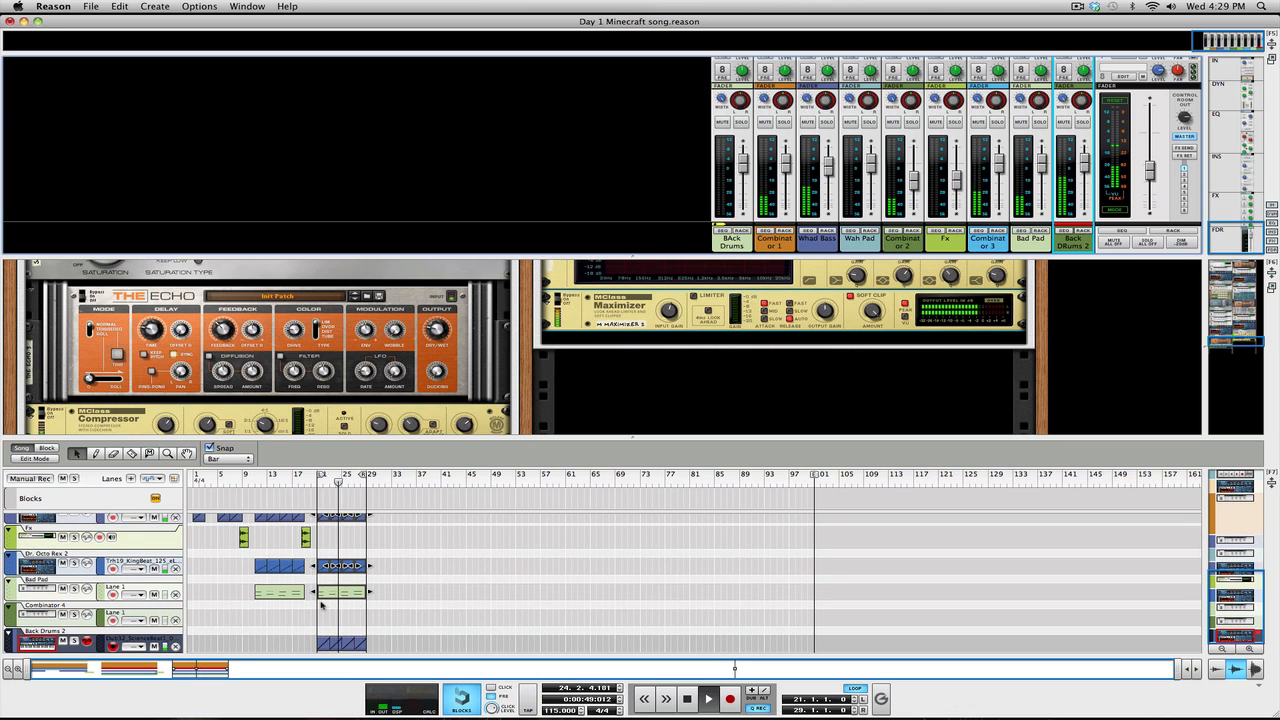
mouse_move(1086, 160)
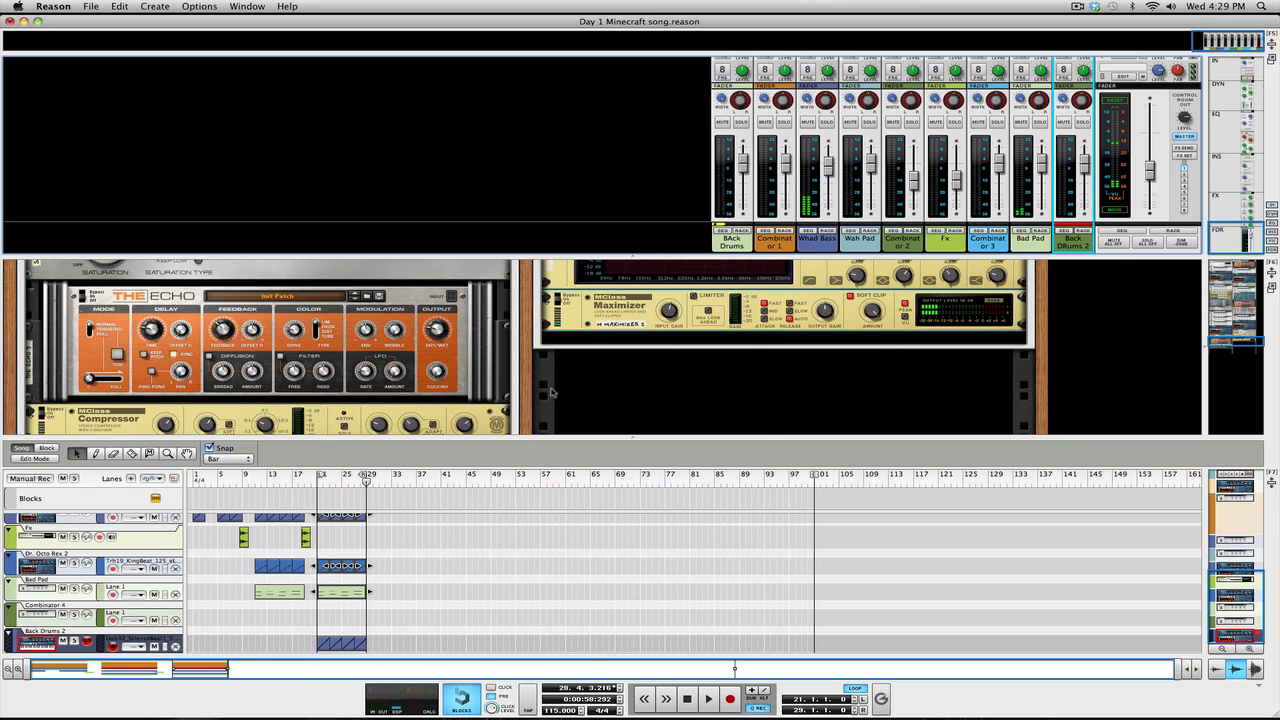
Add a new Combinator in the empty rack space below the drum loop's Combinator.
right_click(621, 403)
mouse_move(700, 498)
click(822, 498)
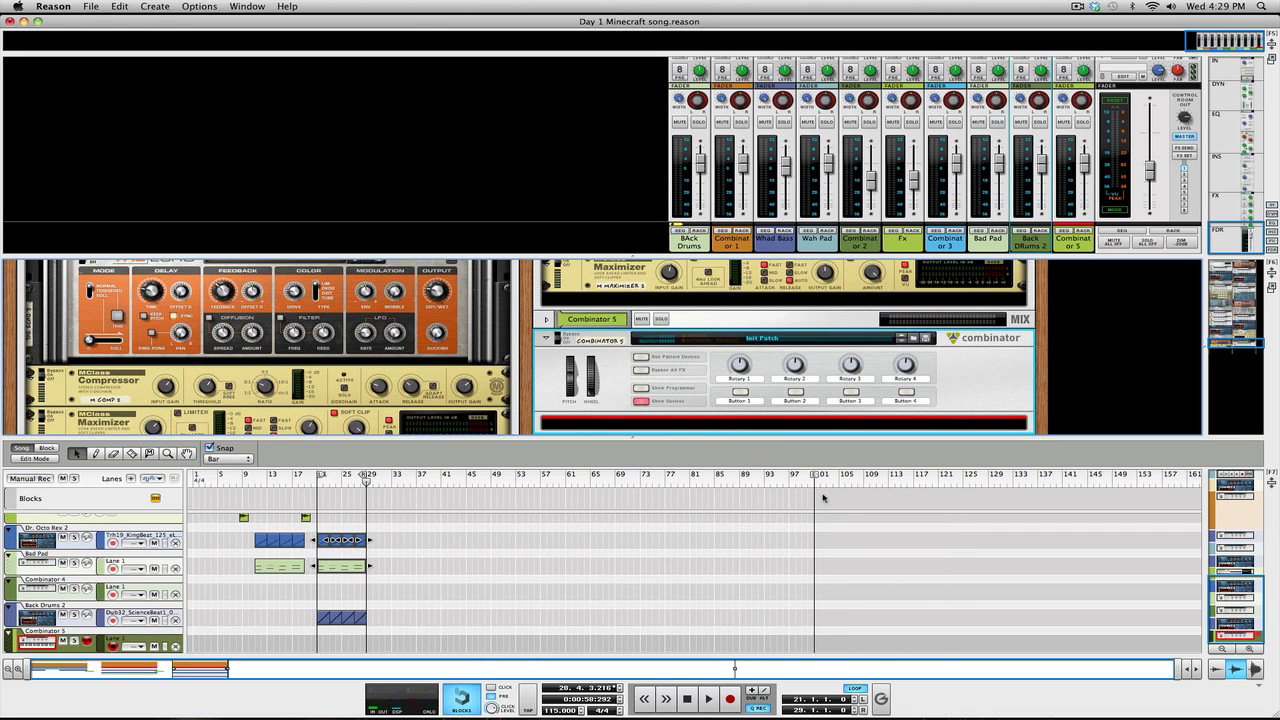
Start creating an instrument inside the new Combinator and open the Factory Sound Bank's Music Loops, Variable Tempo (rex2), Downtempo Loops folder.
right_click(679, 423)
mouse_move(839, 482)
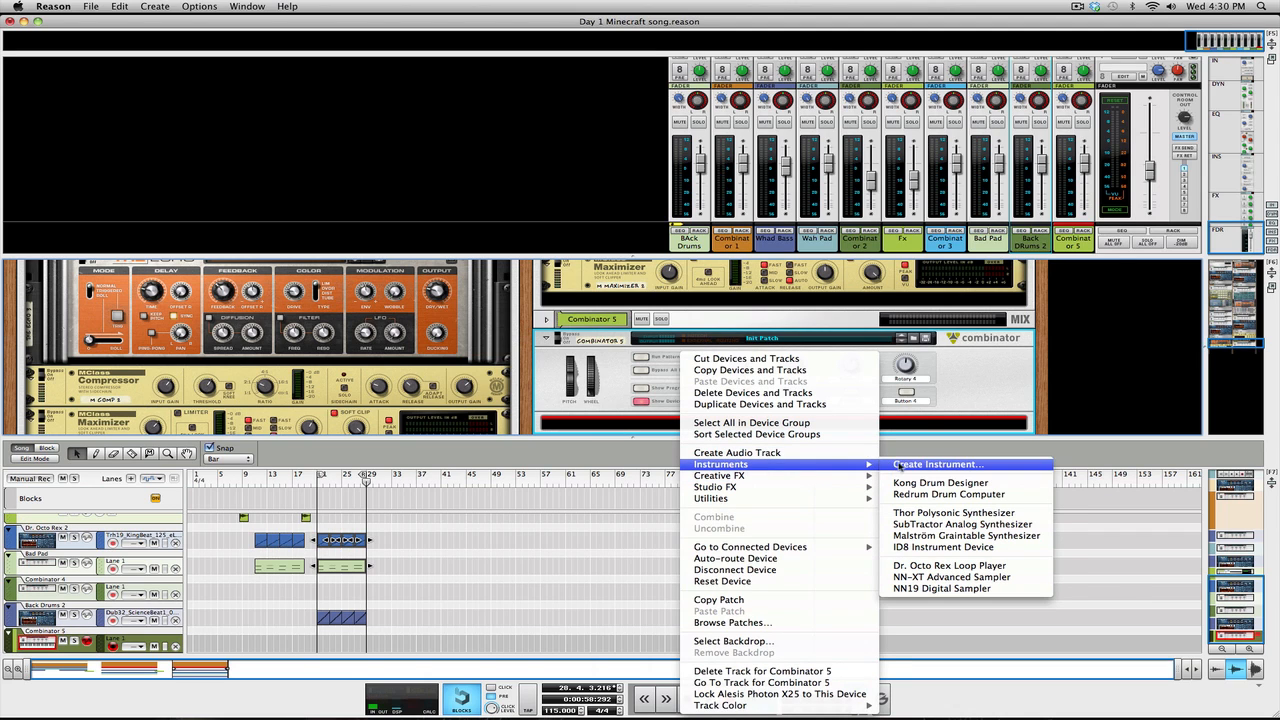
click(894, 464)
click(567, 270)
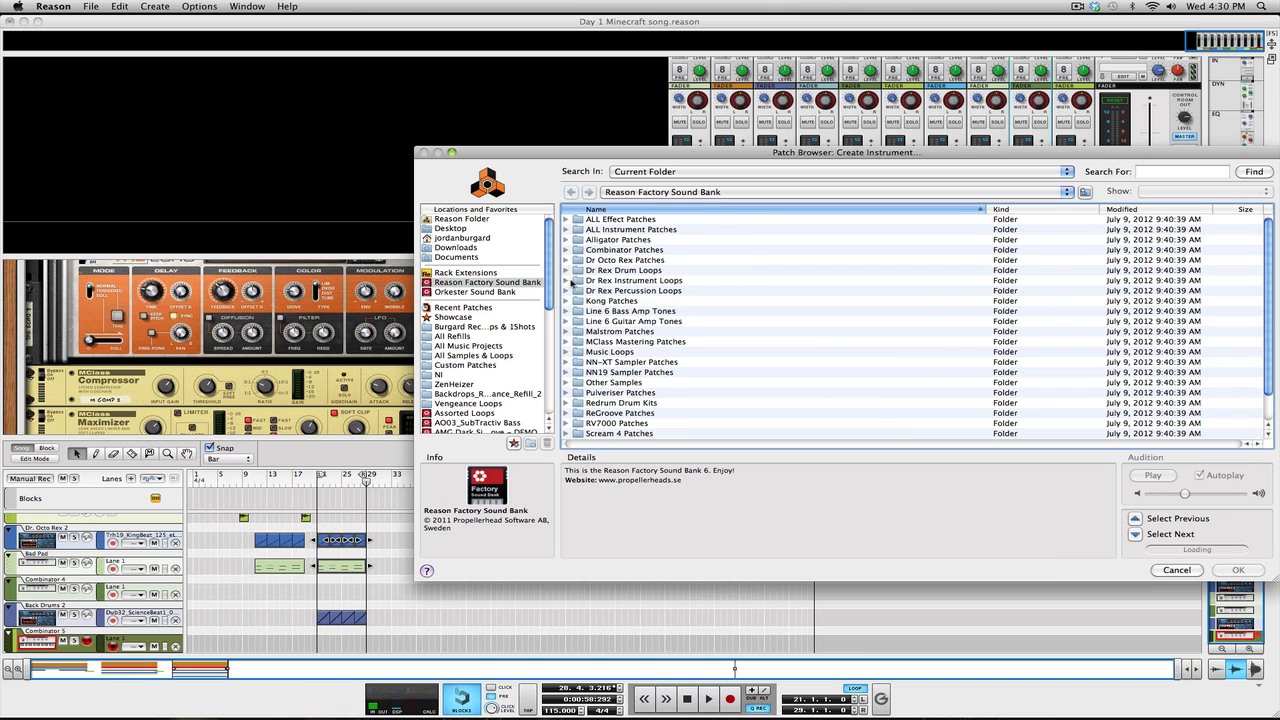
scroll(628, 342, down, 1)
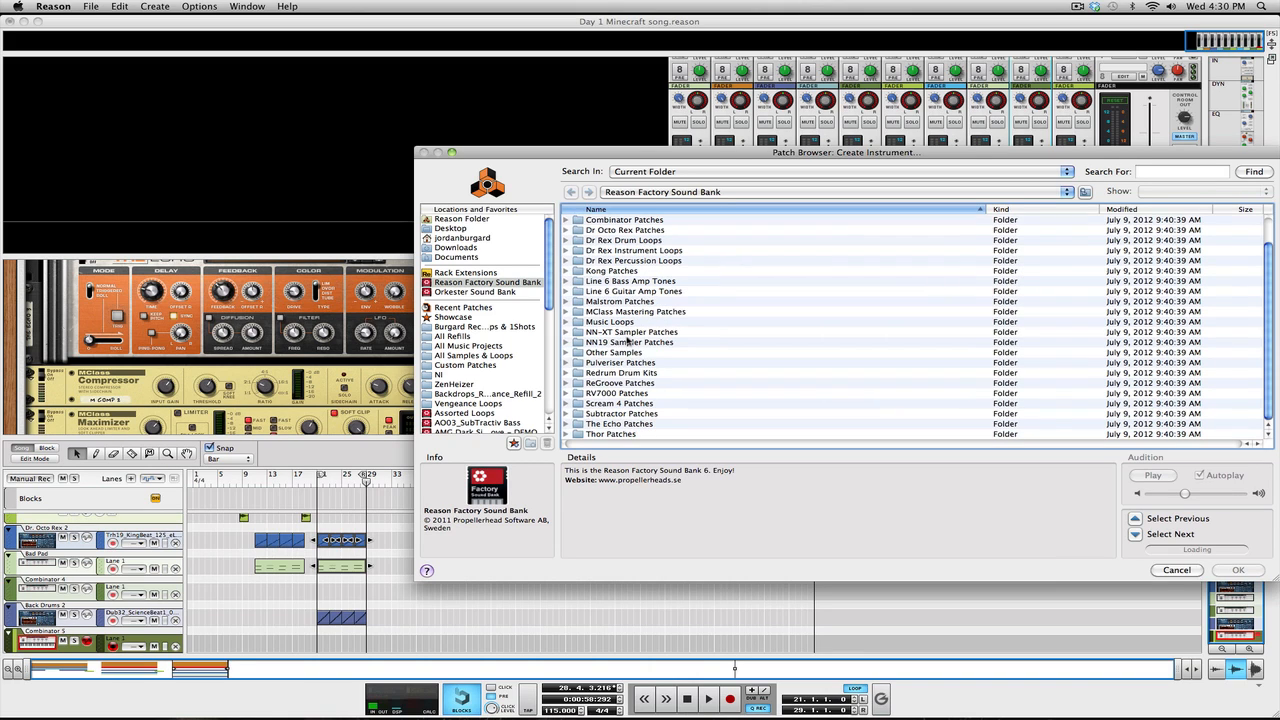
click(566, 321)
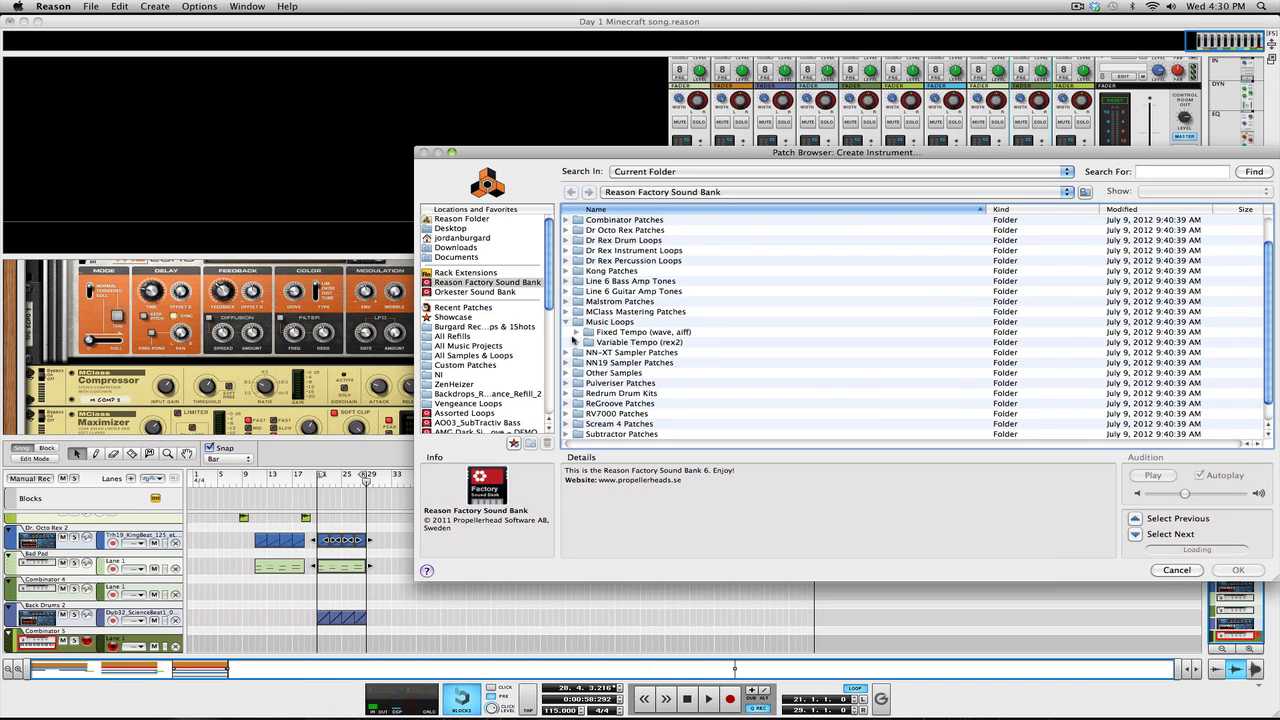
click(575, 342)
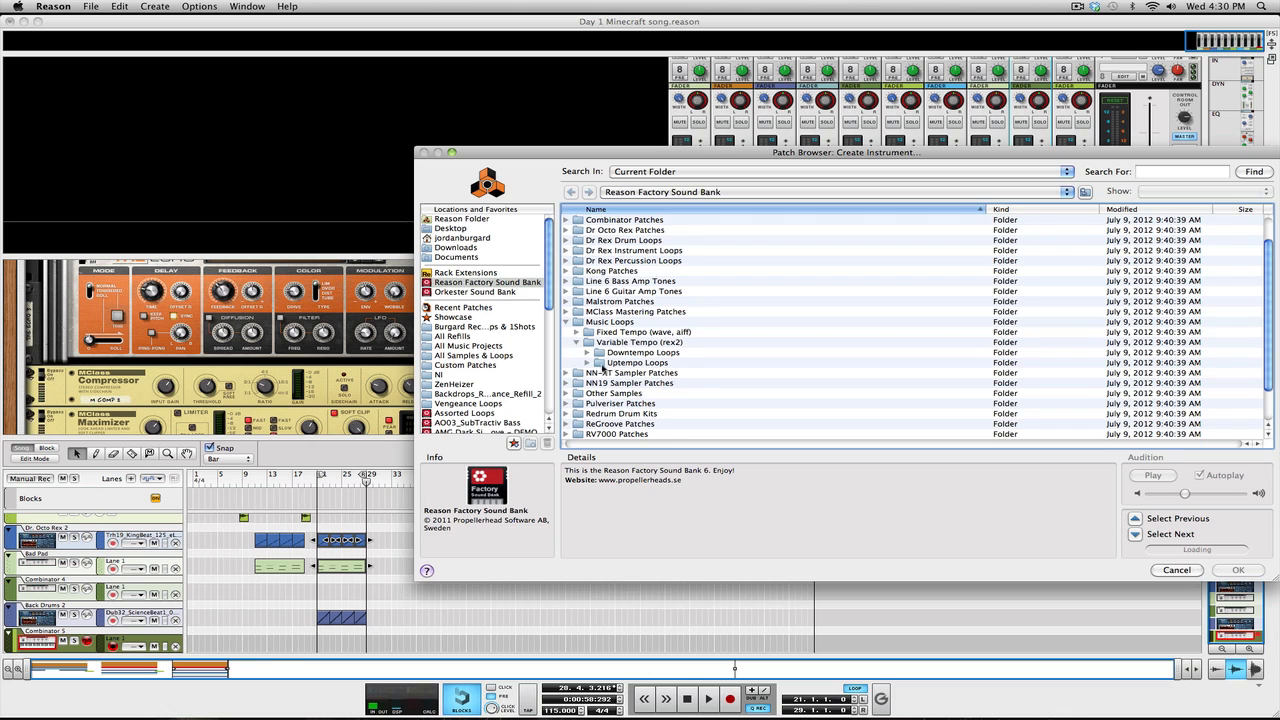
click(587, 352)
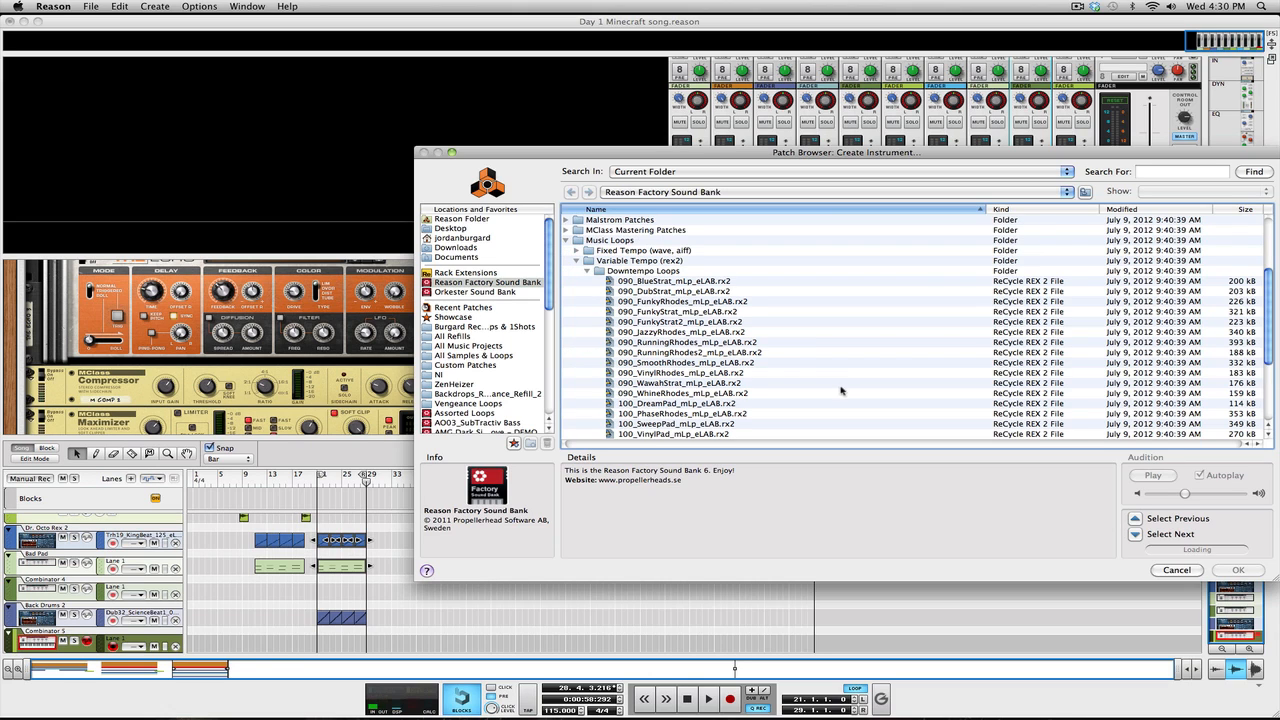
Audition the Strat, Rhodes and pad REX loops in the Downtempo Loops folder, through to the end of the list.
click(781, 334)
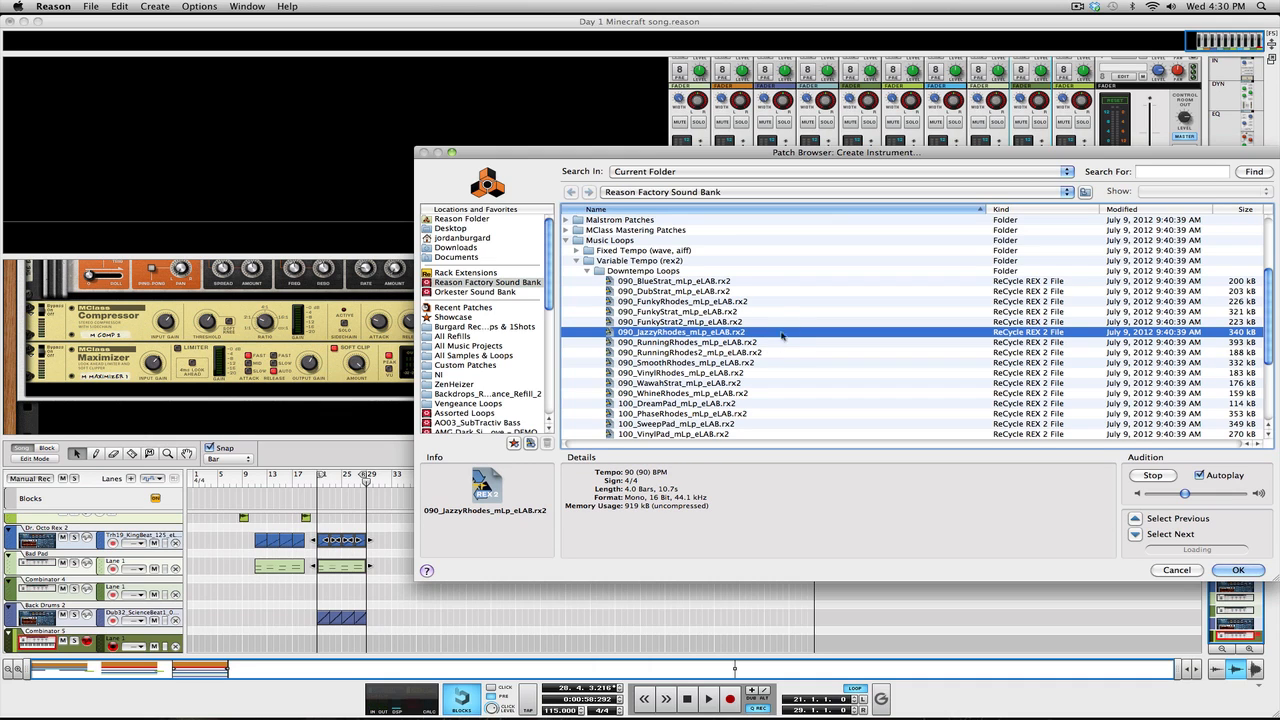
click(752, 301)
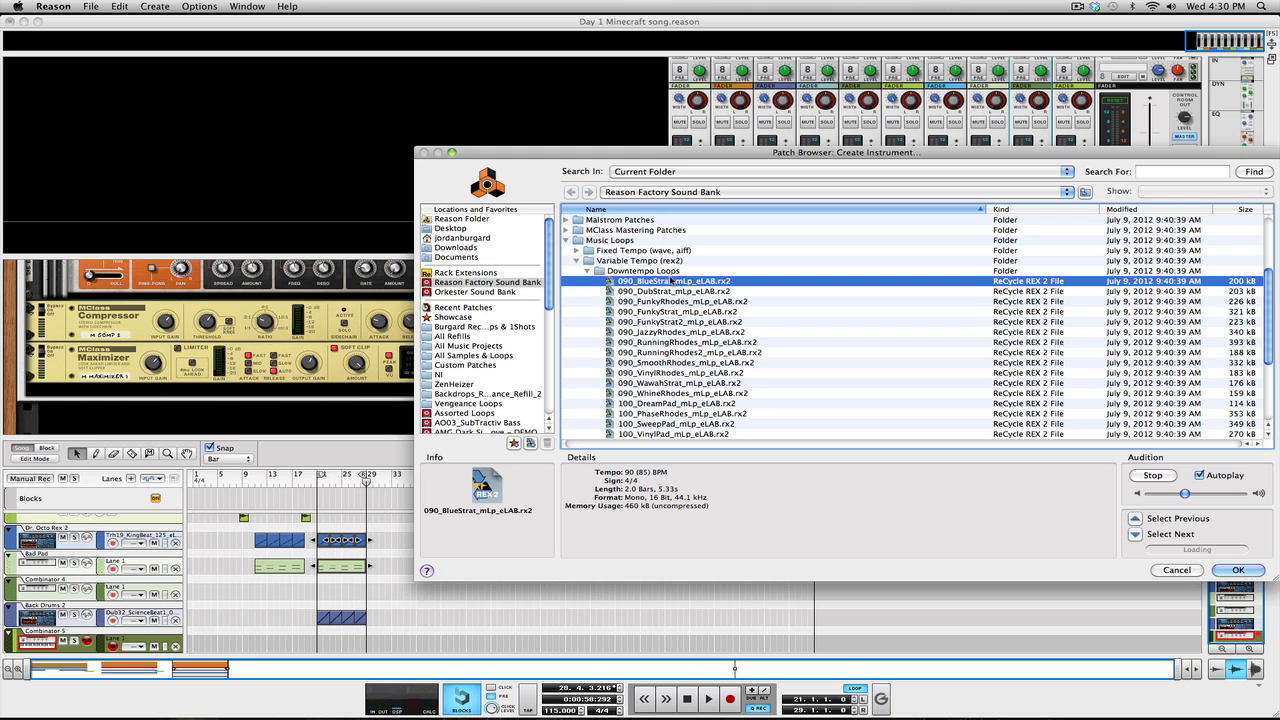
click(1163, 477)
click(698, 291)
click(687, 312)
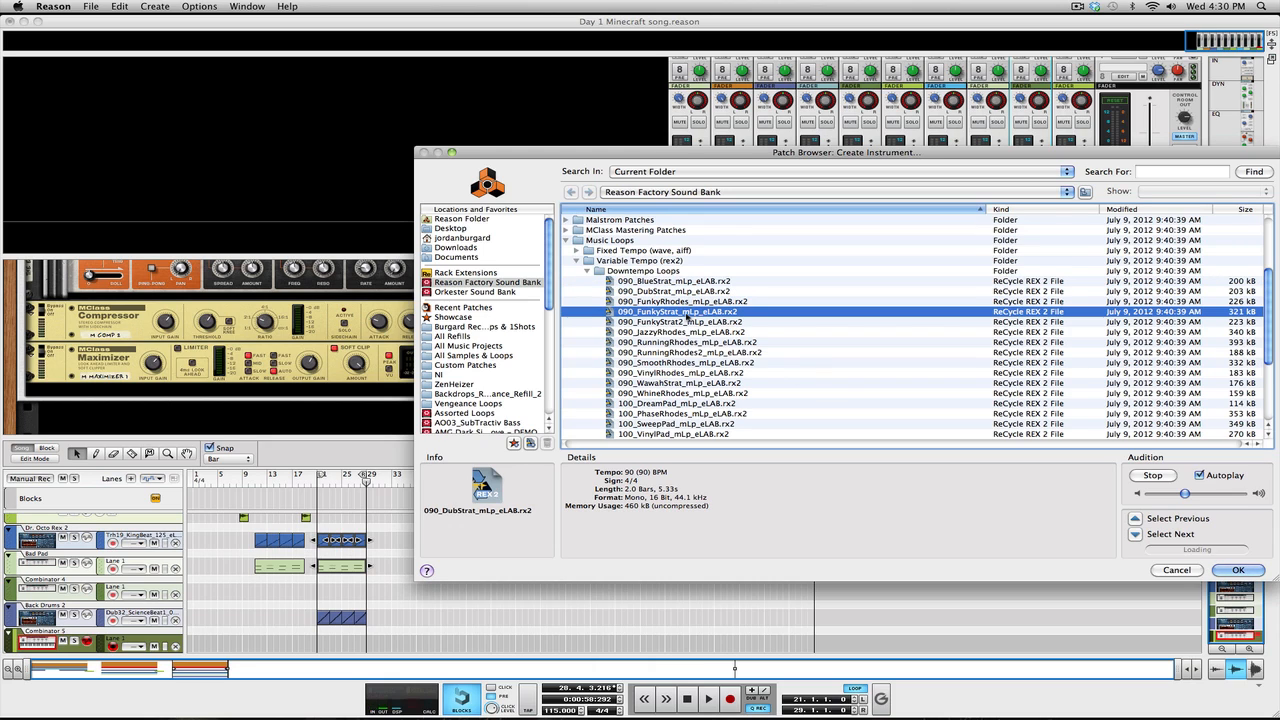
key(Down)
key(Down)
key(Down)
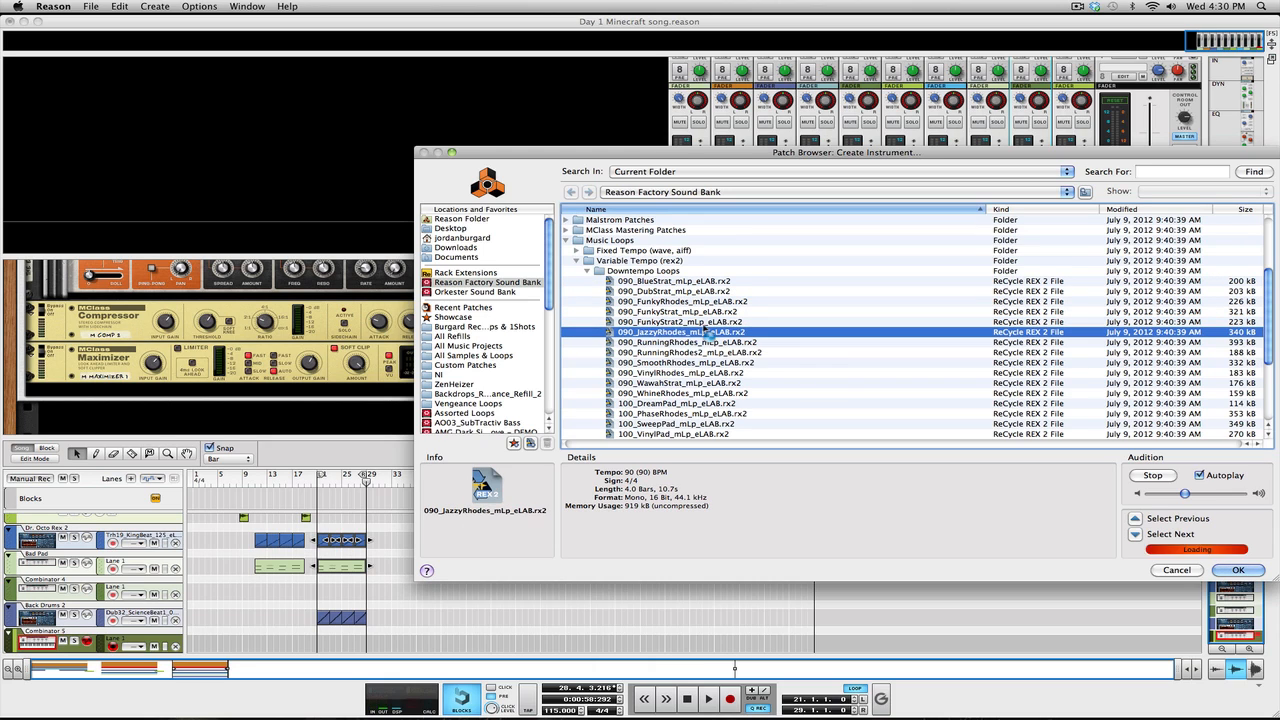
key(Down)
key(Down)
key(Down)
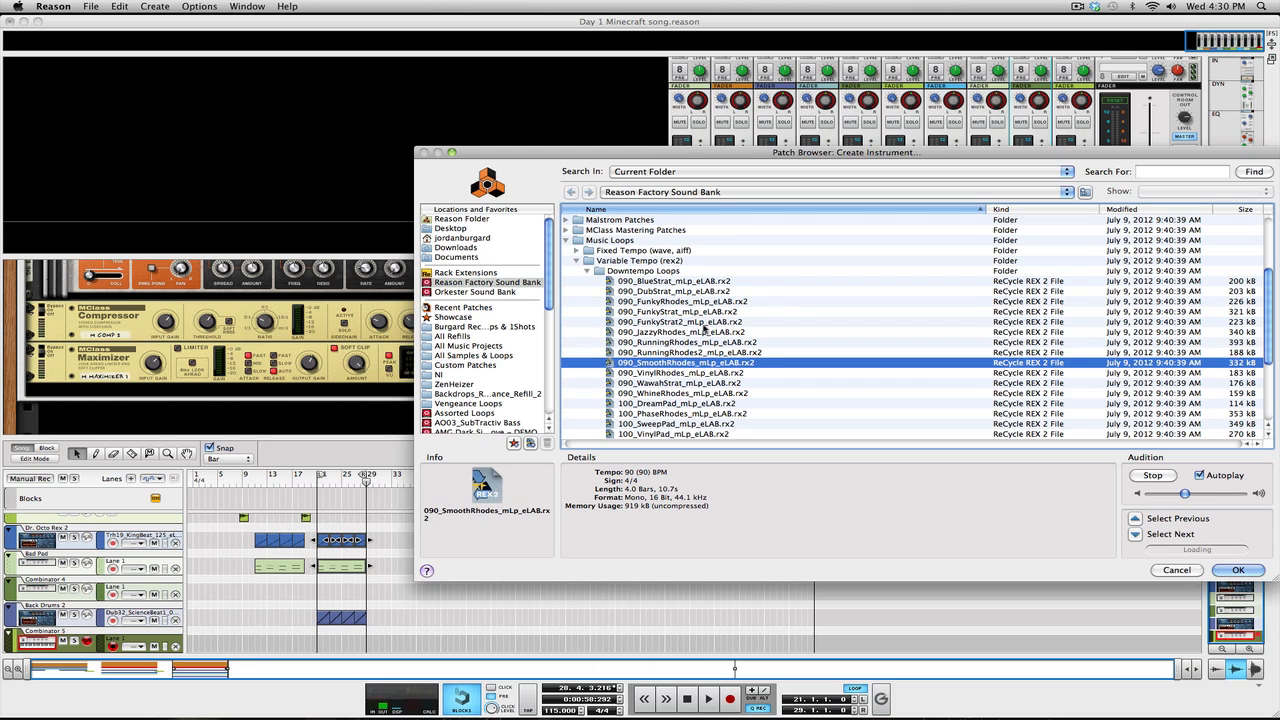
key(Down)
key(Down)
key(Down)
key(Down)
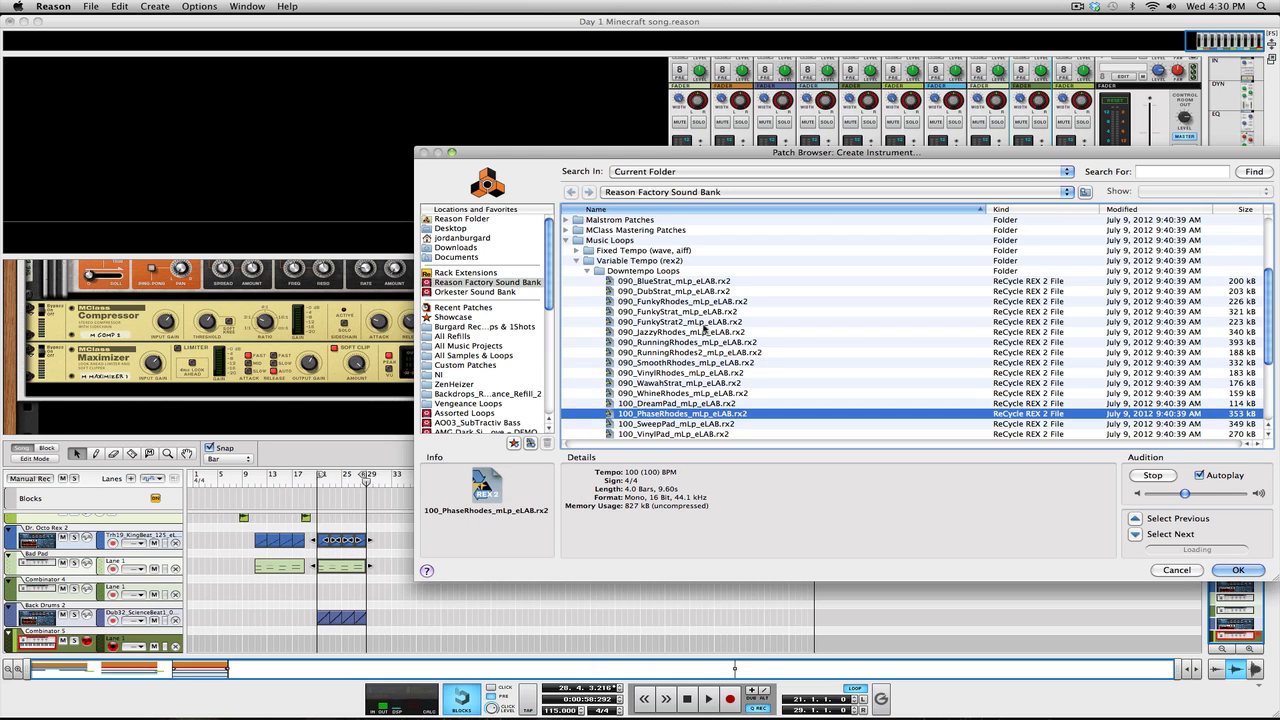
key(Down)
key(Down)
key(Down)
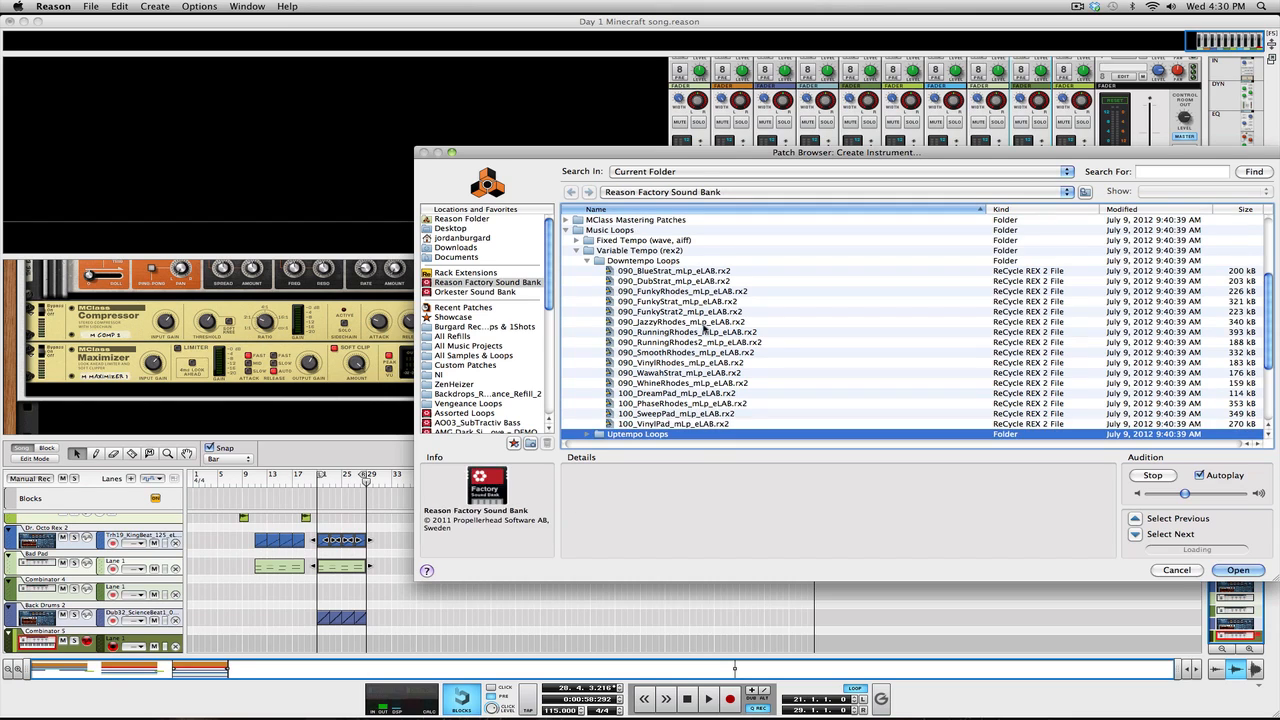
Collapse the Downtempo Loops folder and expand the Uptempo Loops folder beneath it.
key(Up)
key(Left)
key(Left)
key(Down)
key(Right)
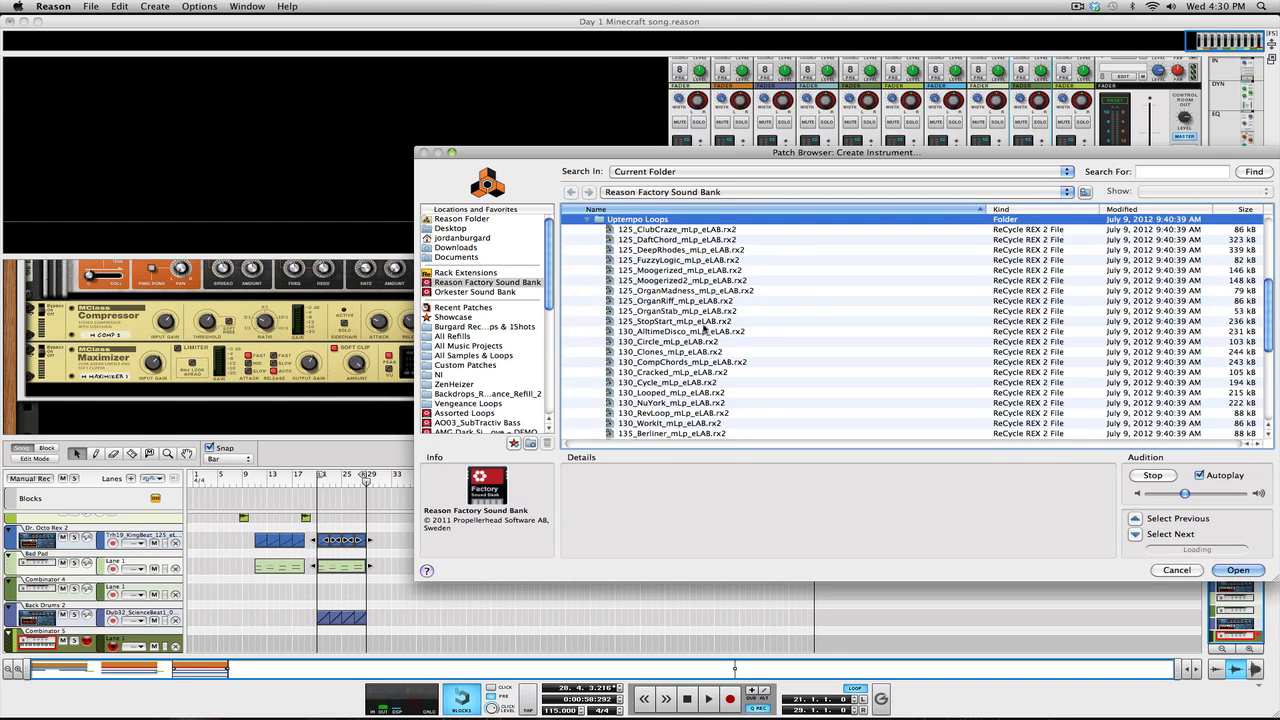
Audition the REX loops in the Uptempo Loops folder one after another, from 125_ClubCraze down to 135_Testing.
key(Down)
key(Down)
key(Down)
key(Down)
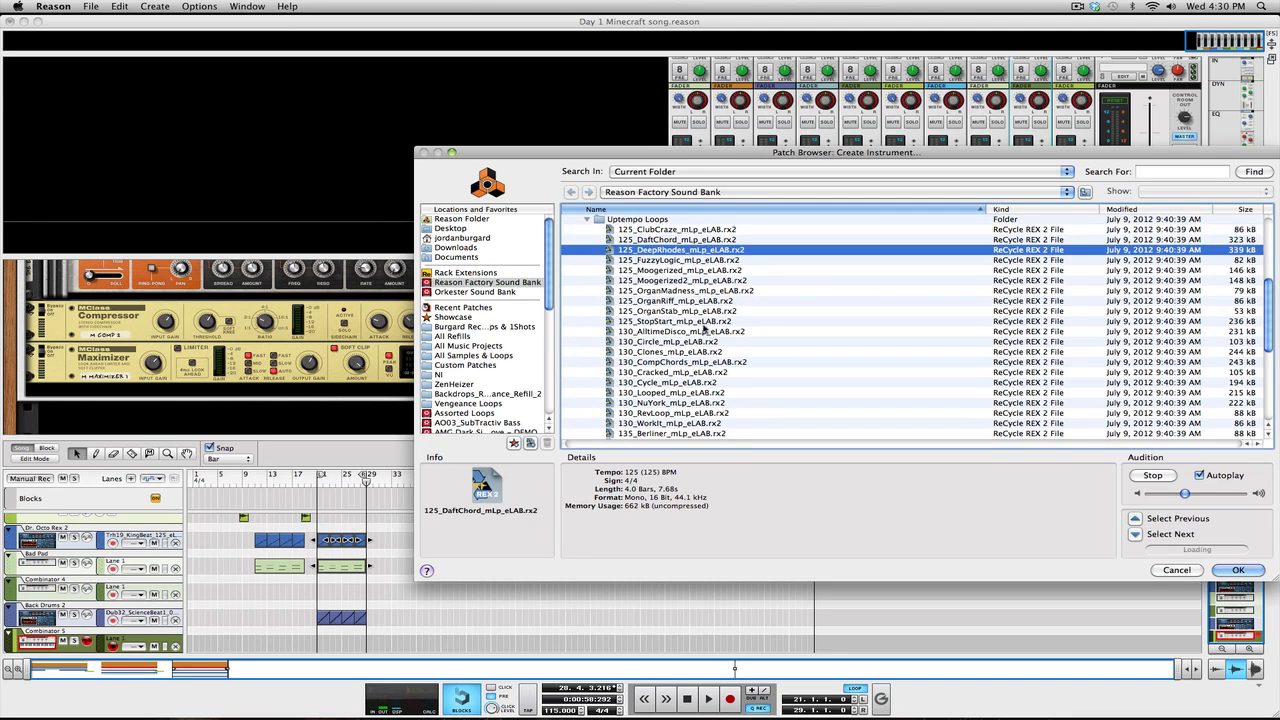
key(Down)
key(Down)
key(Down)
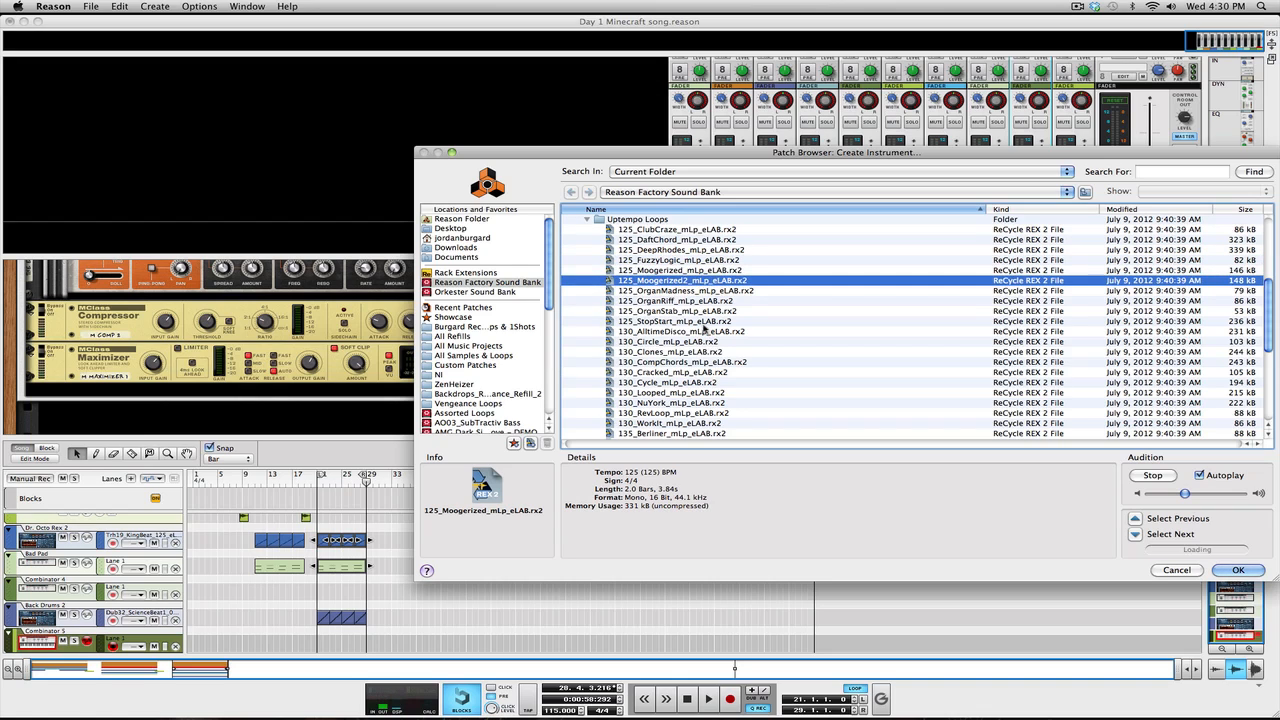
key(Down)
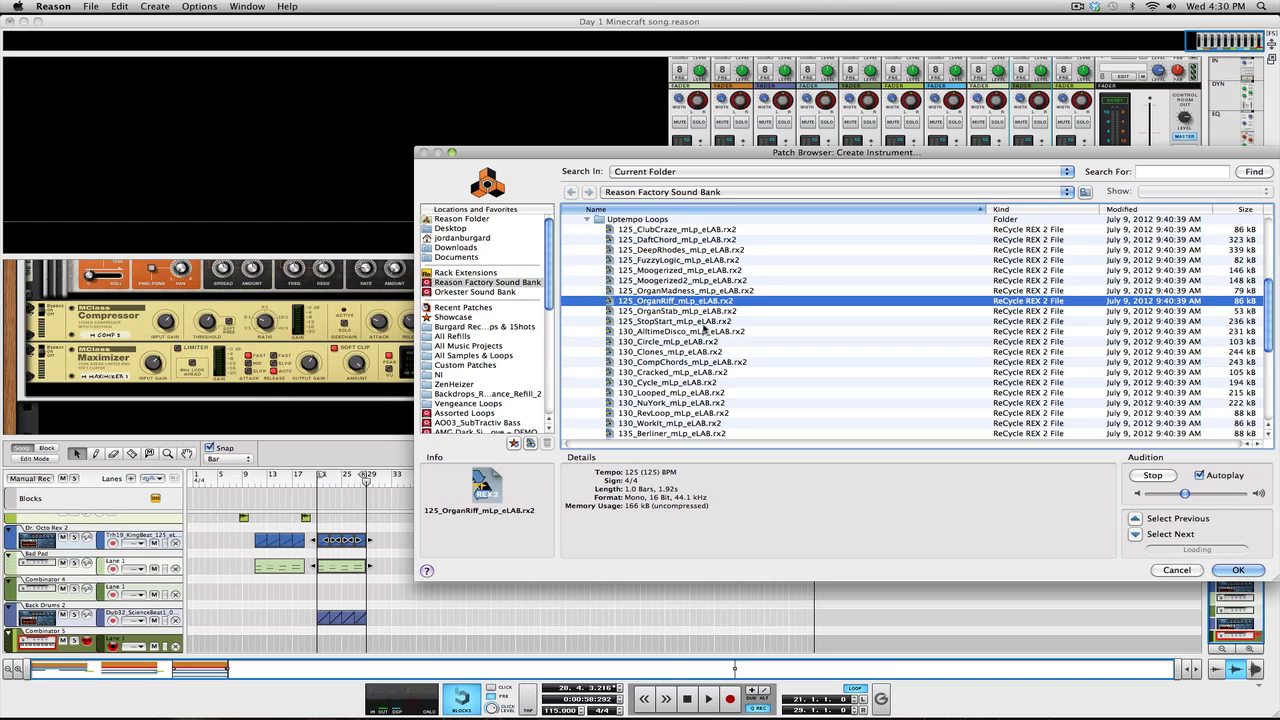
key(Down)
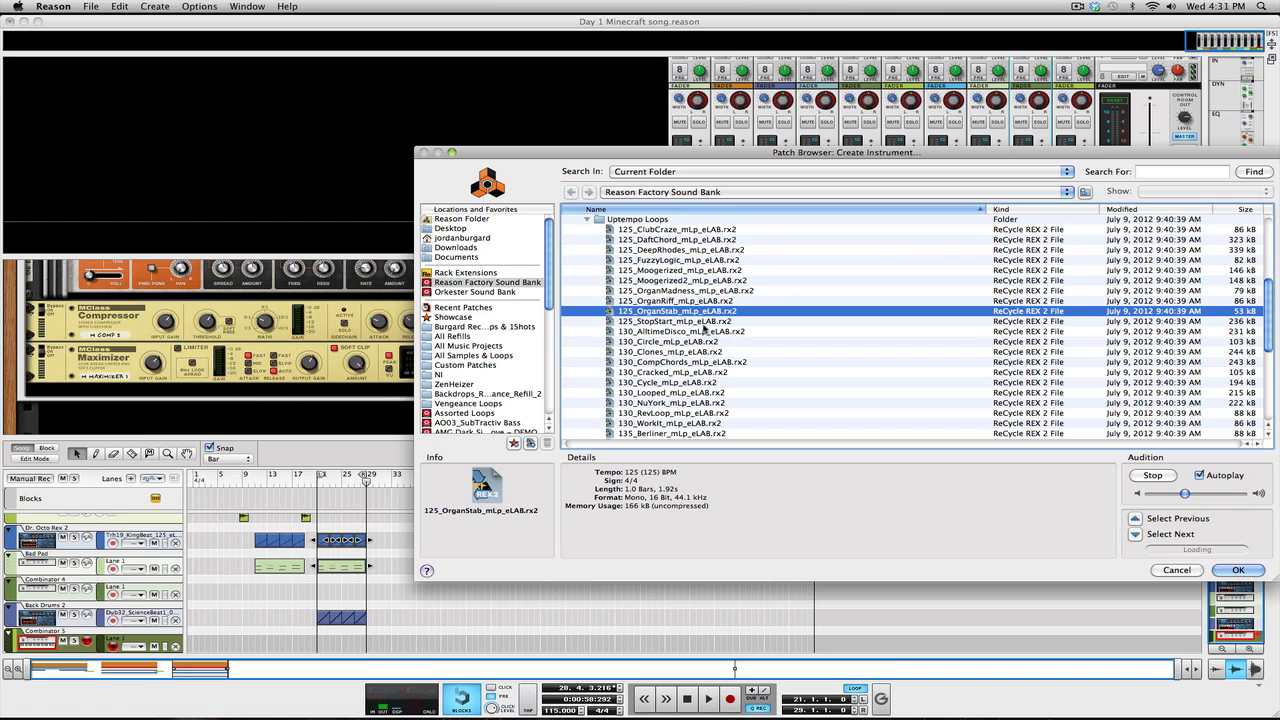
key(Down)
key(Down)
key(Down)
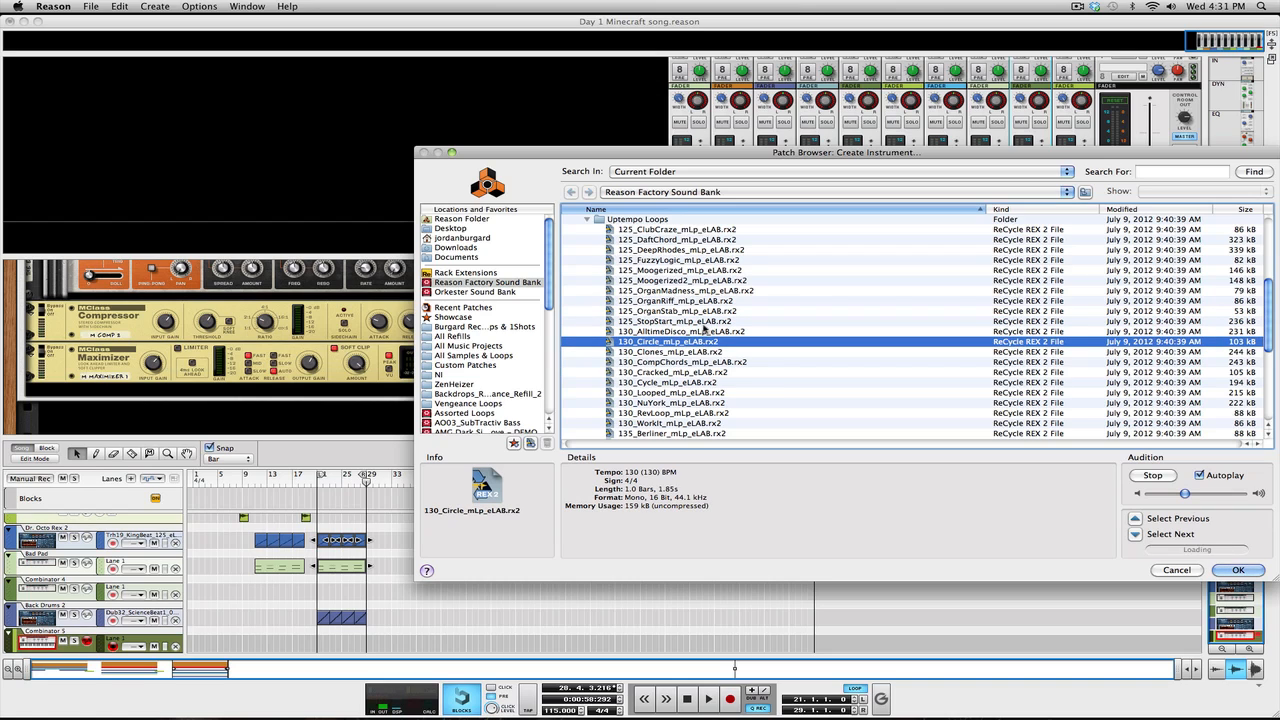
key(Down)
key(Down)
key(Down)
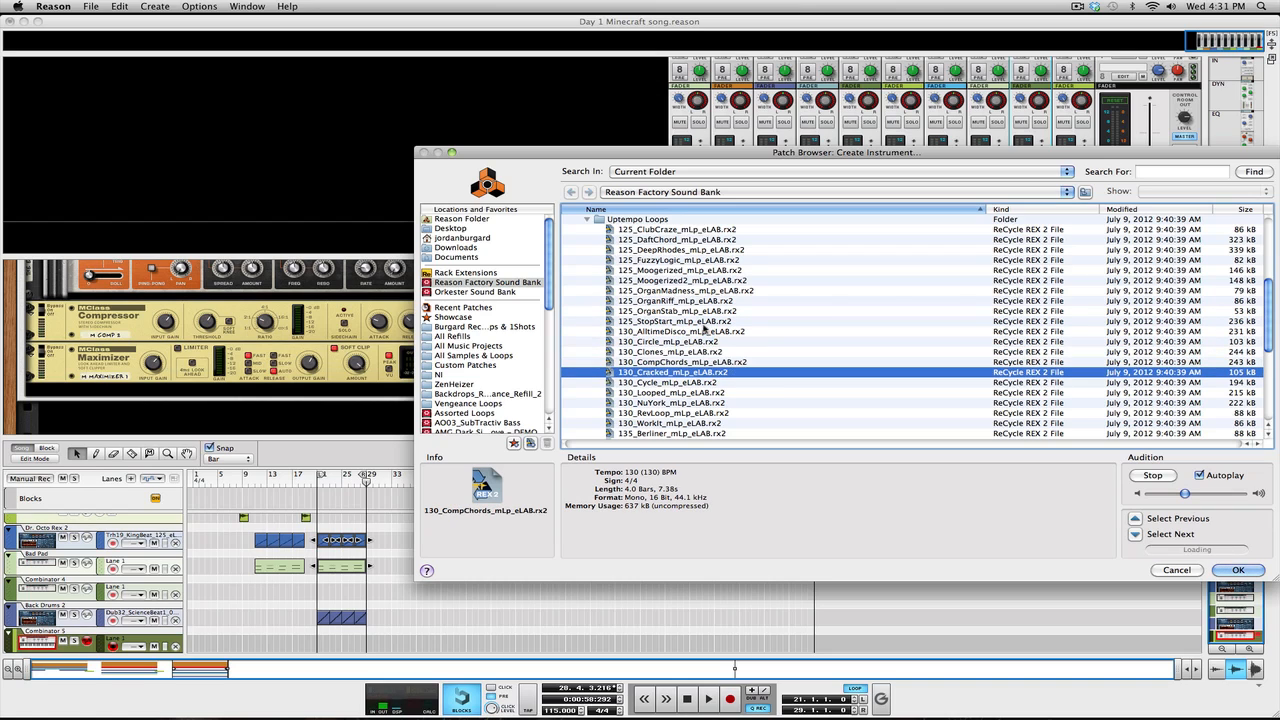
key(Down)
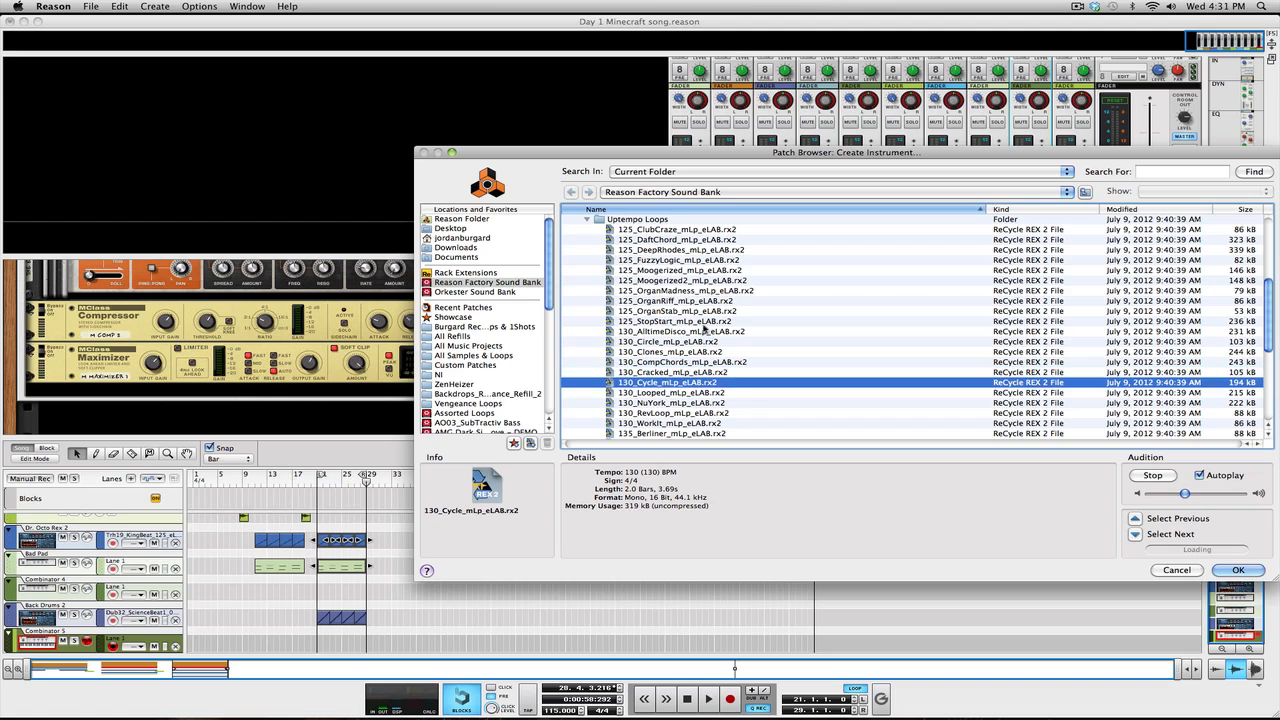
key(Down)
key(Down)
key(Down)
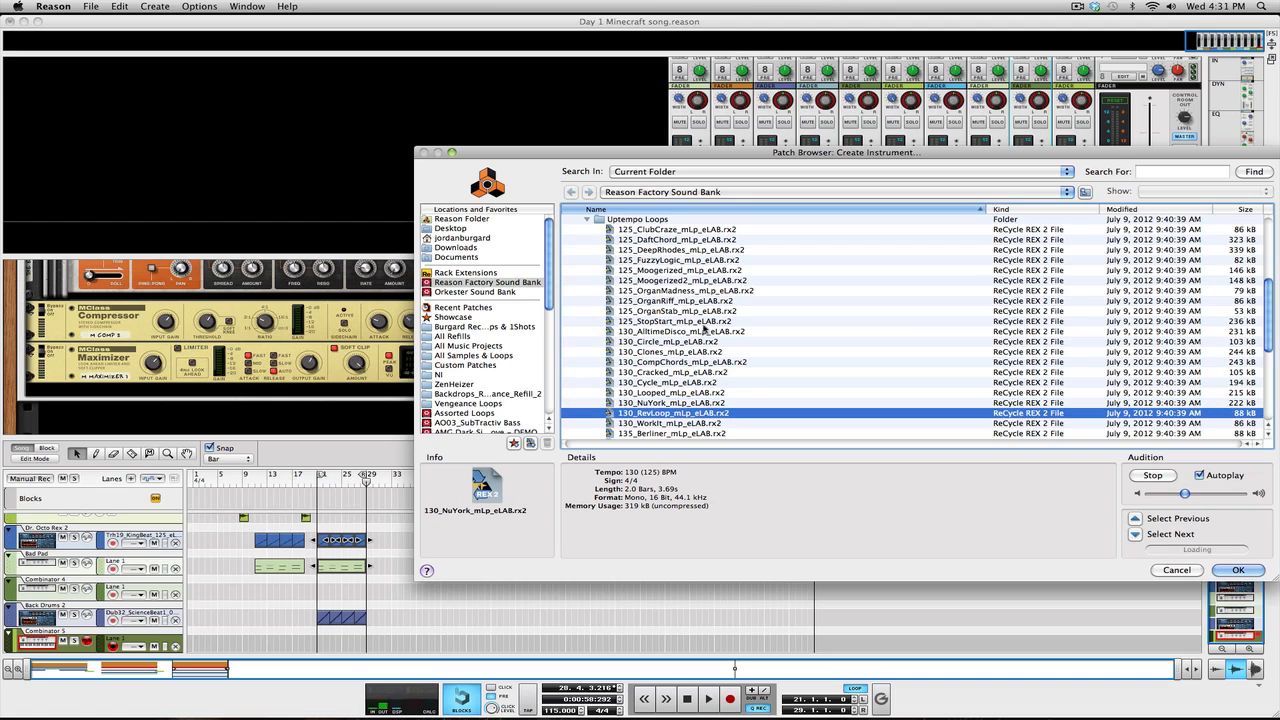
key(Down)
key(Down)
key(Down)
key(Down)
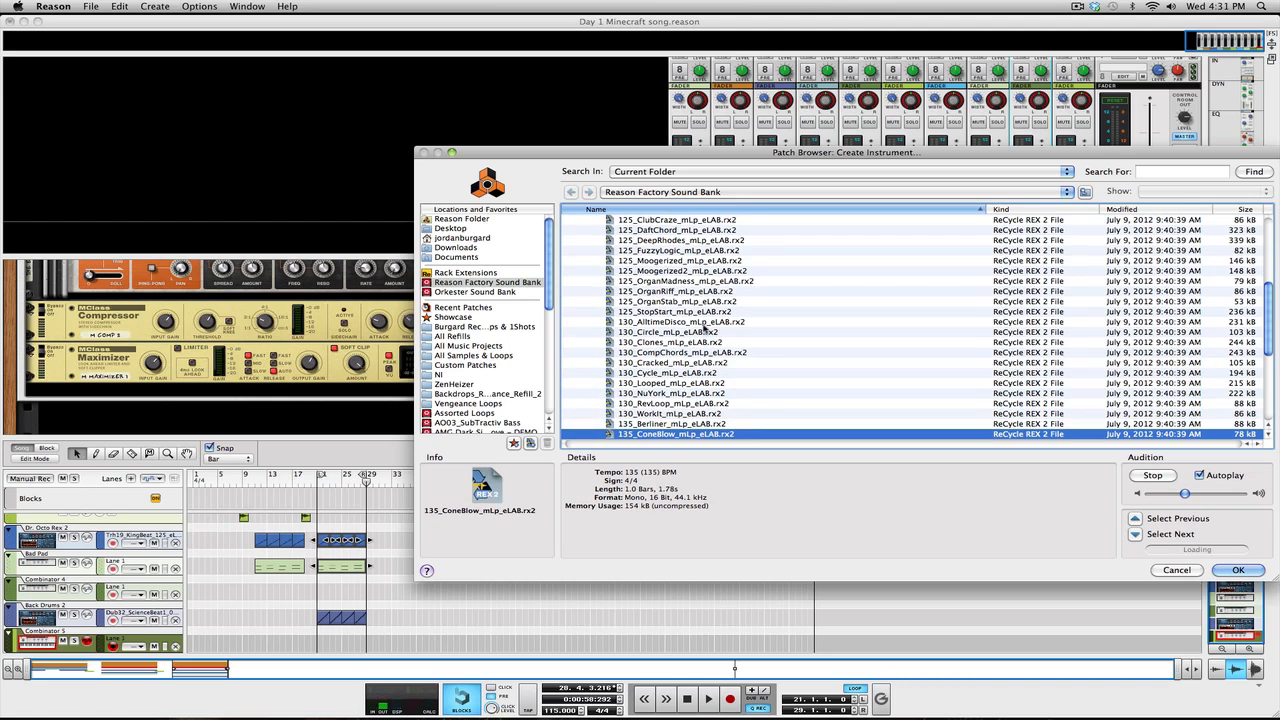
key(Down)
key(Down)
key(Down)
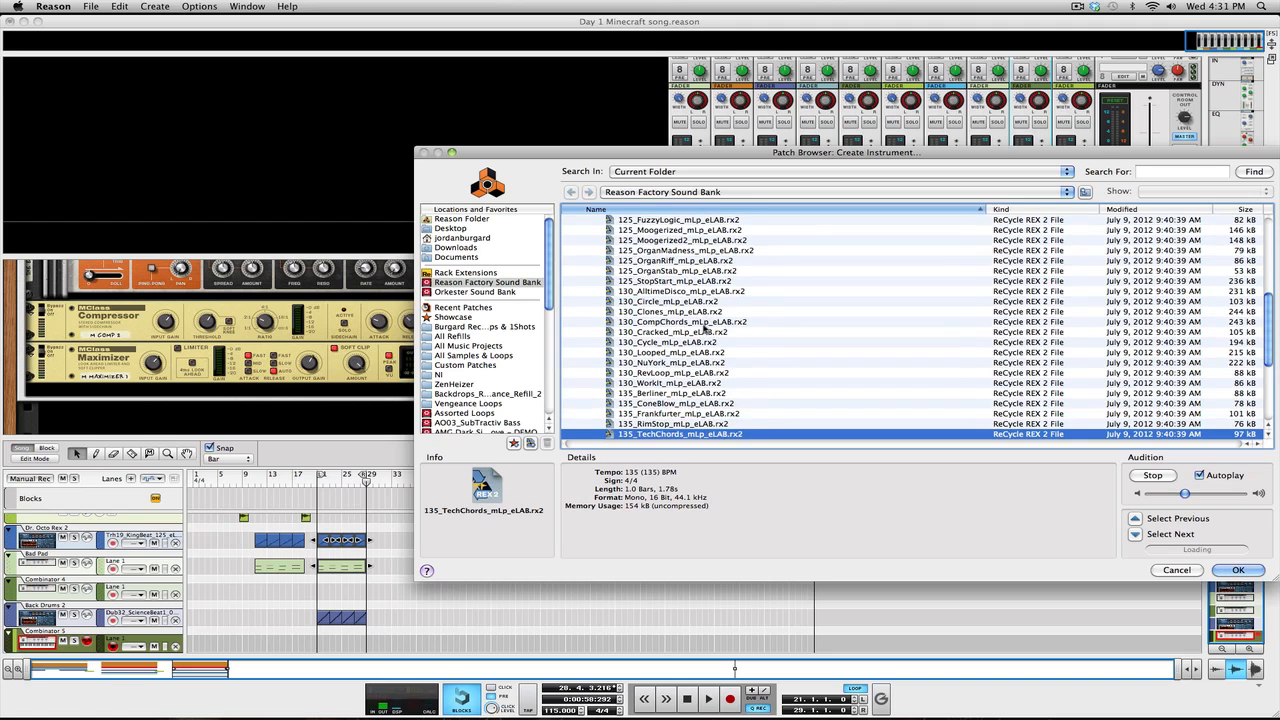
key(Down)
key(Down)
key(Down)
key(Down)
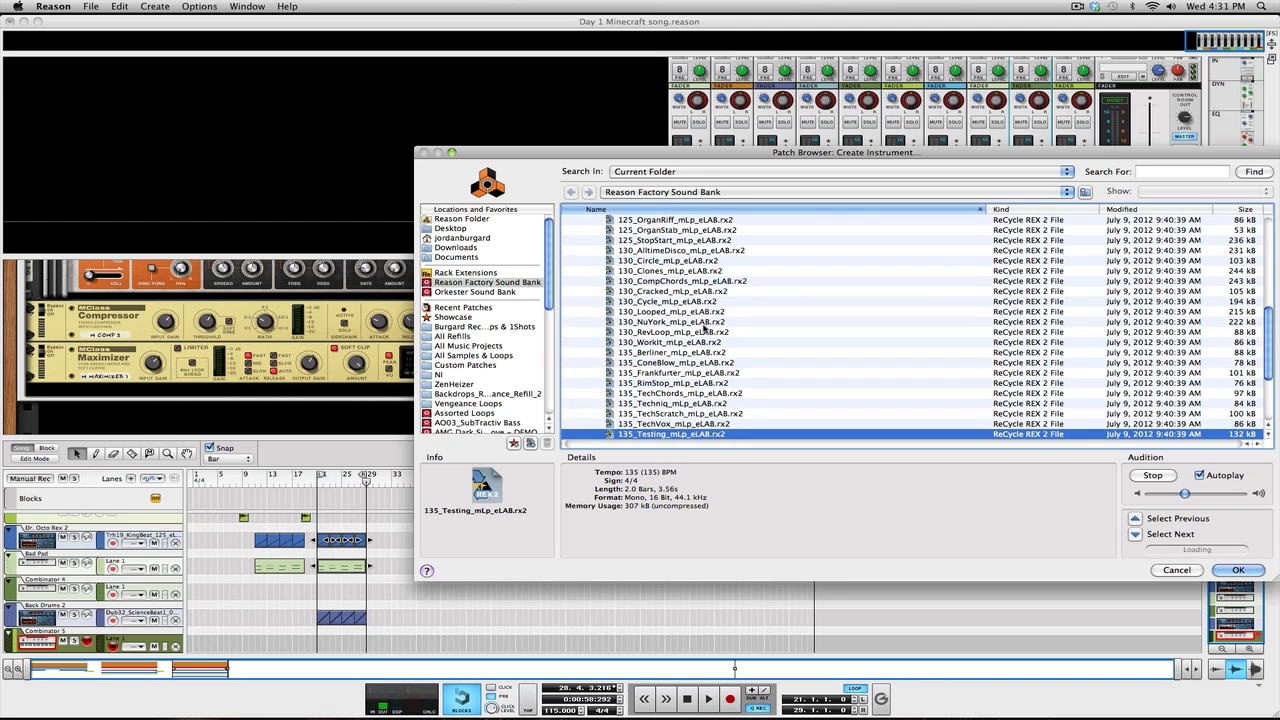
Collapse the Uptempo Loops folder and its parent Variable Tempo (rex2) folder.
key(Up)
key(Left)
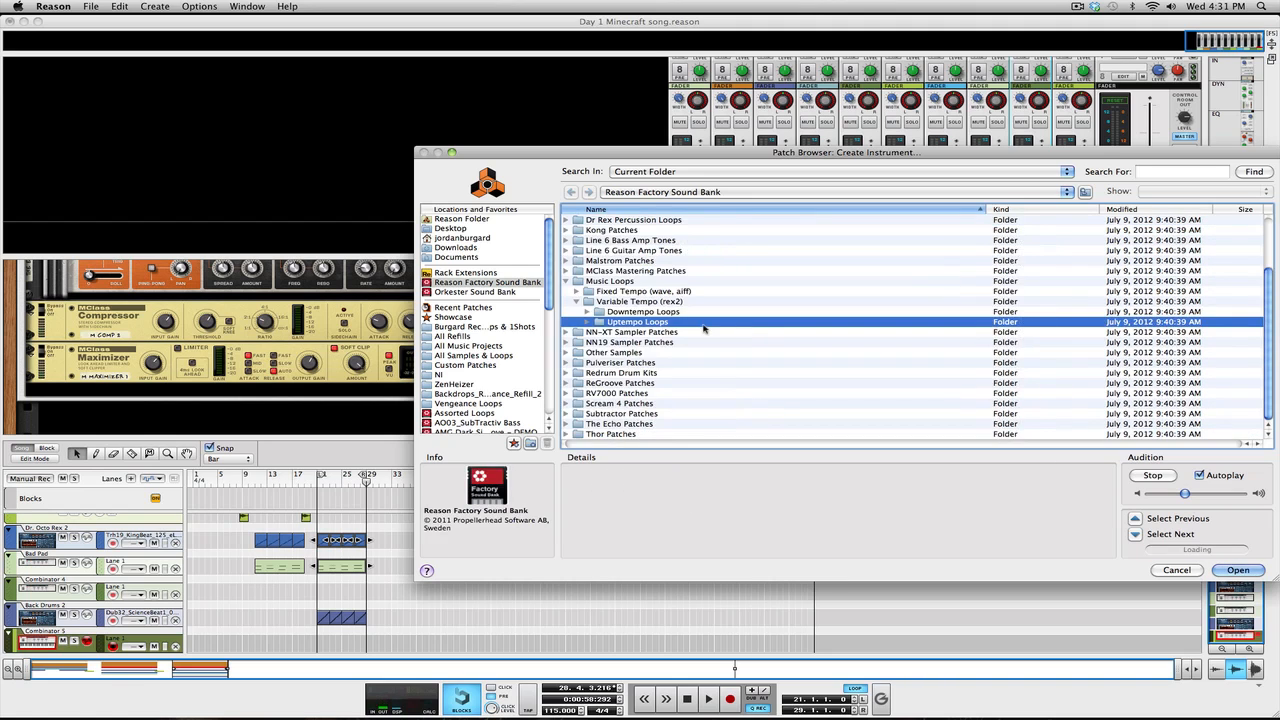
key(Up)
key(Up)
key(Left)
key(Up)
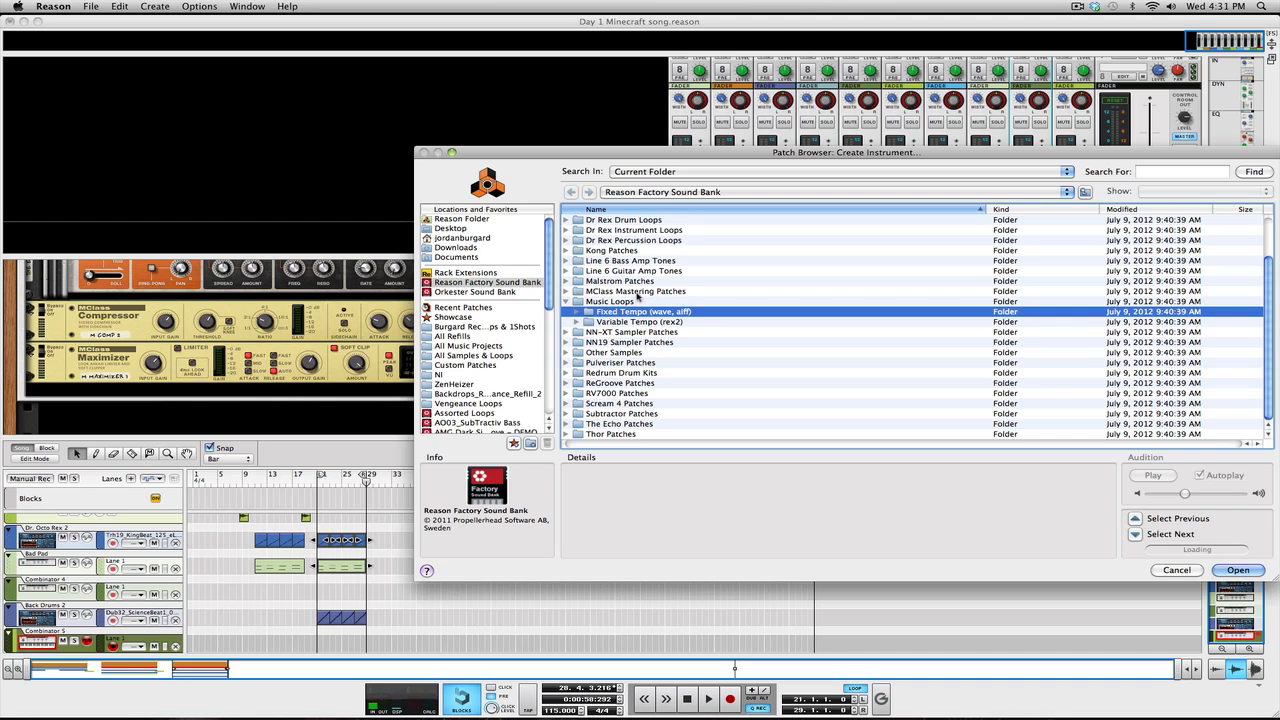
Look through the Reason France ReFills Vol. 1 to 3 and expand the Drex, misc folder in Reason France Refill Vol 3.
scroll(503, 396, down, 5)
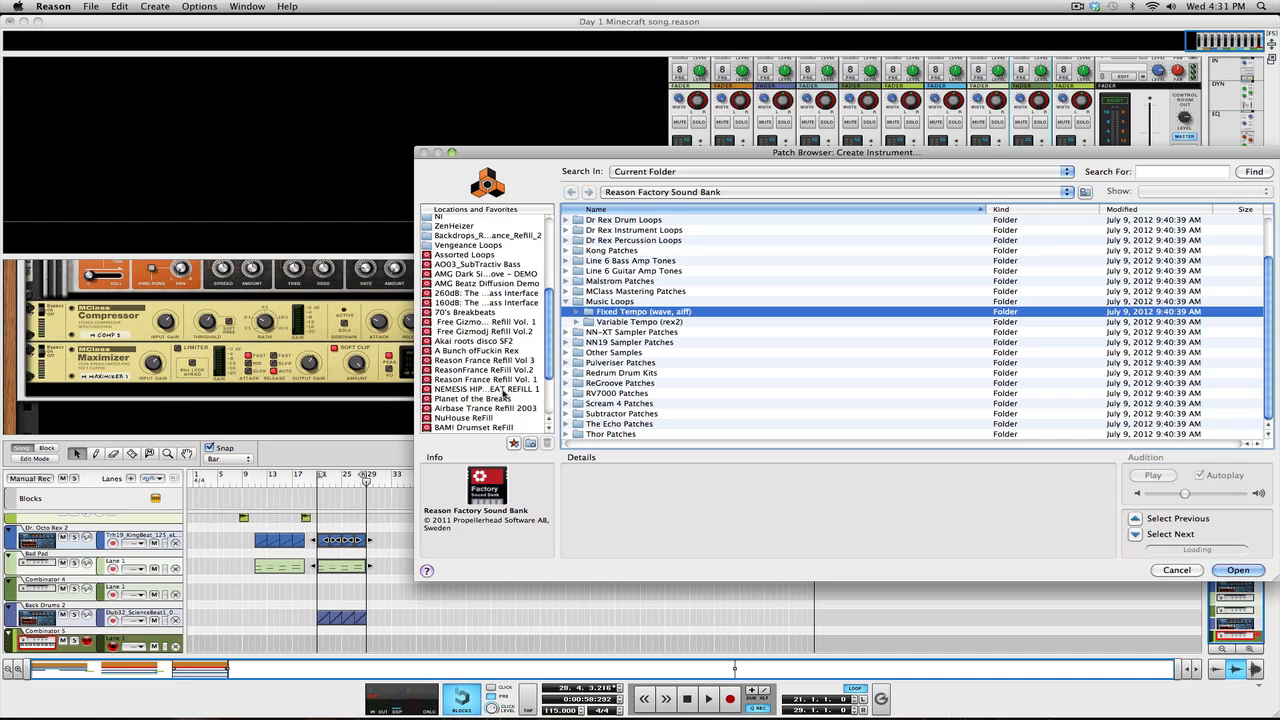
click(485, 360)
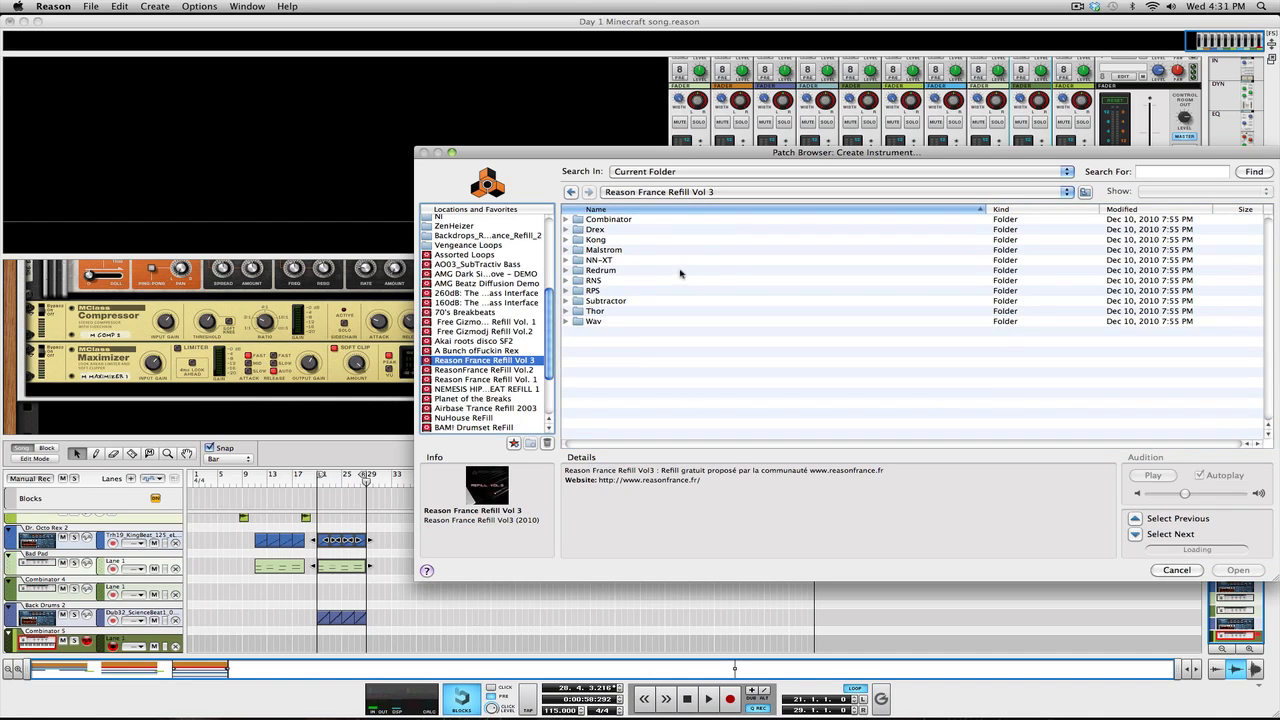
click(518, 380)
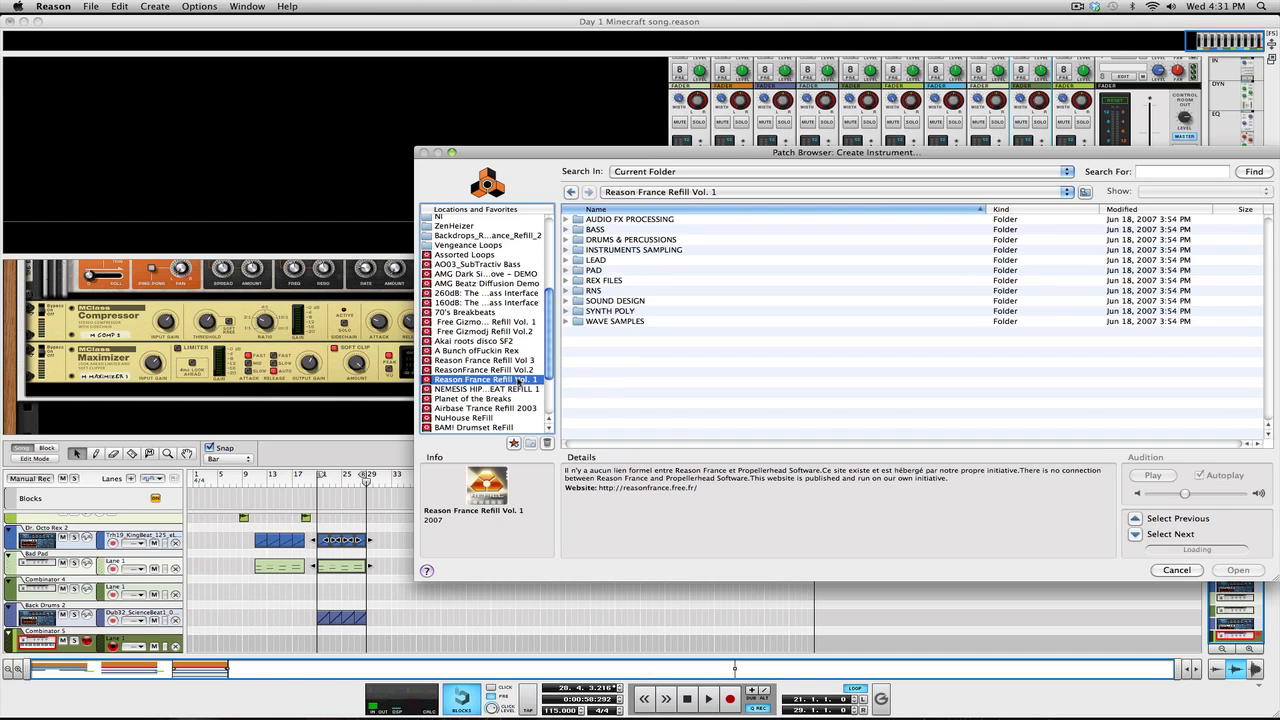
click(517, 368)
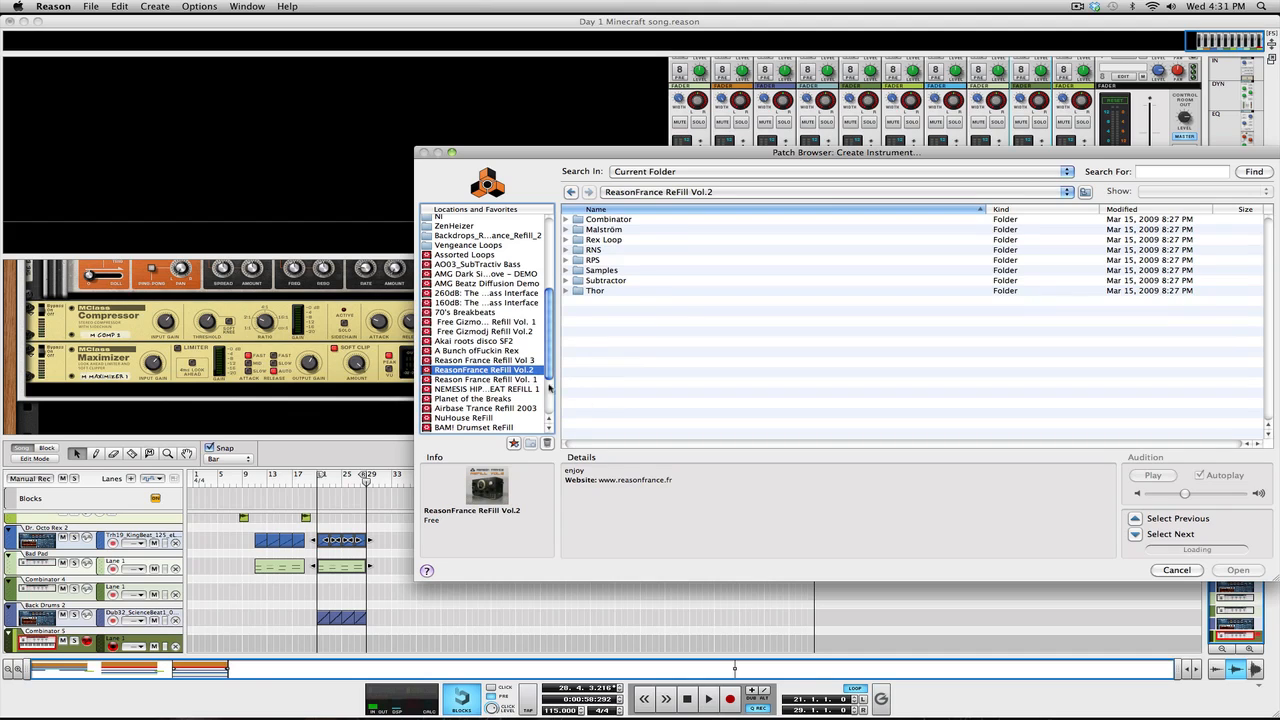
click(506, 363)
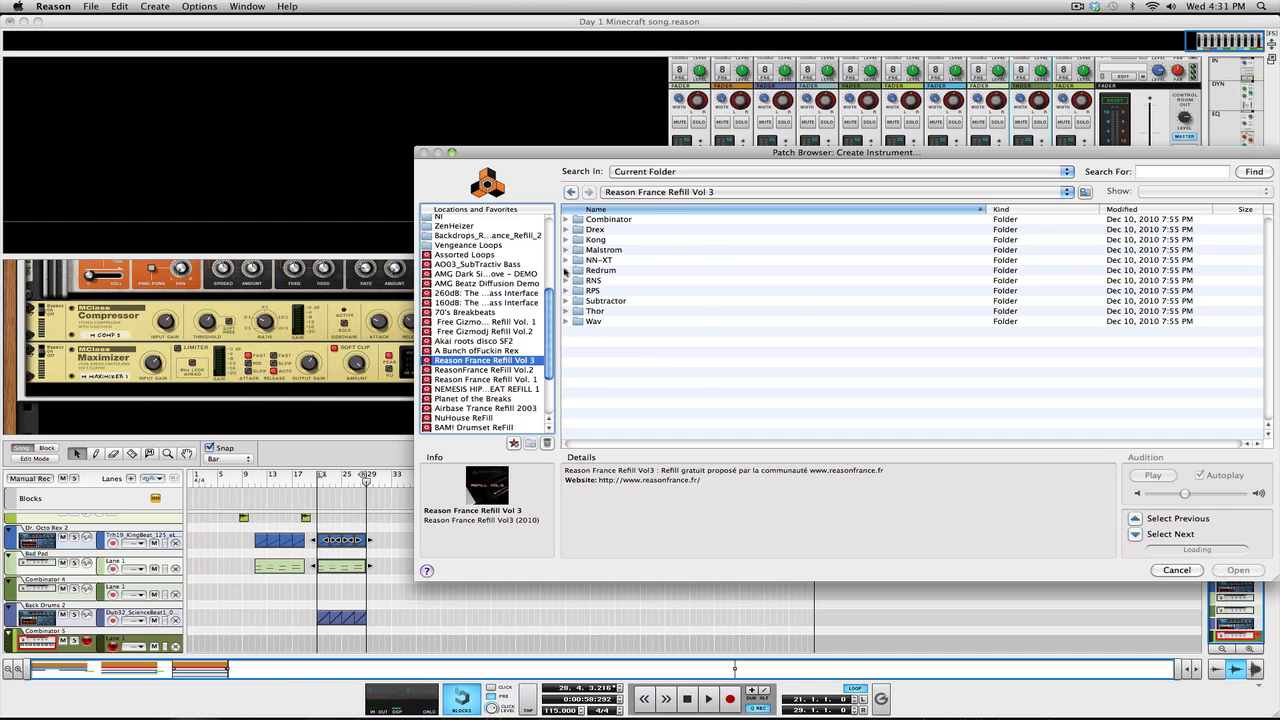
click(566, 229)
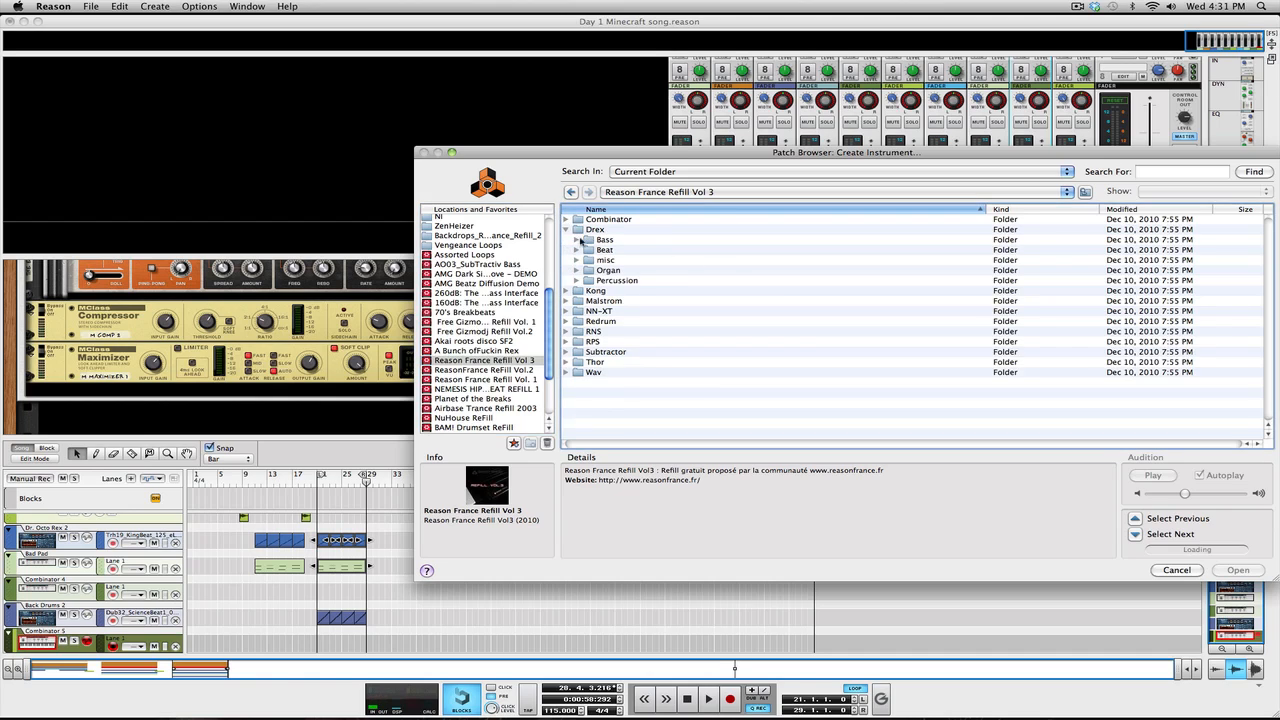
click(577, 260)
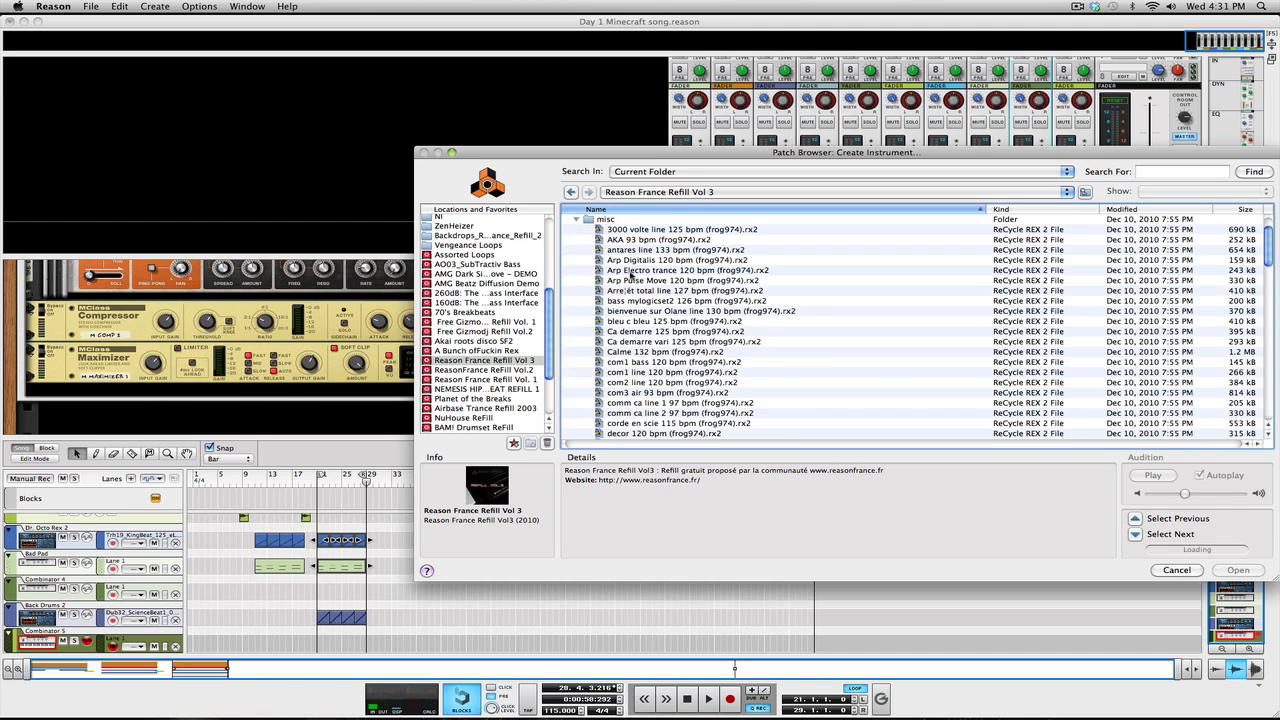
Audition the Arp Electro trance, bass mylogicset2, Arrêt total line, 3000 volte line and AKA loops in the misc folder.
click(632, 272)
click(700, 302)
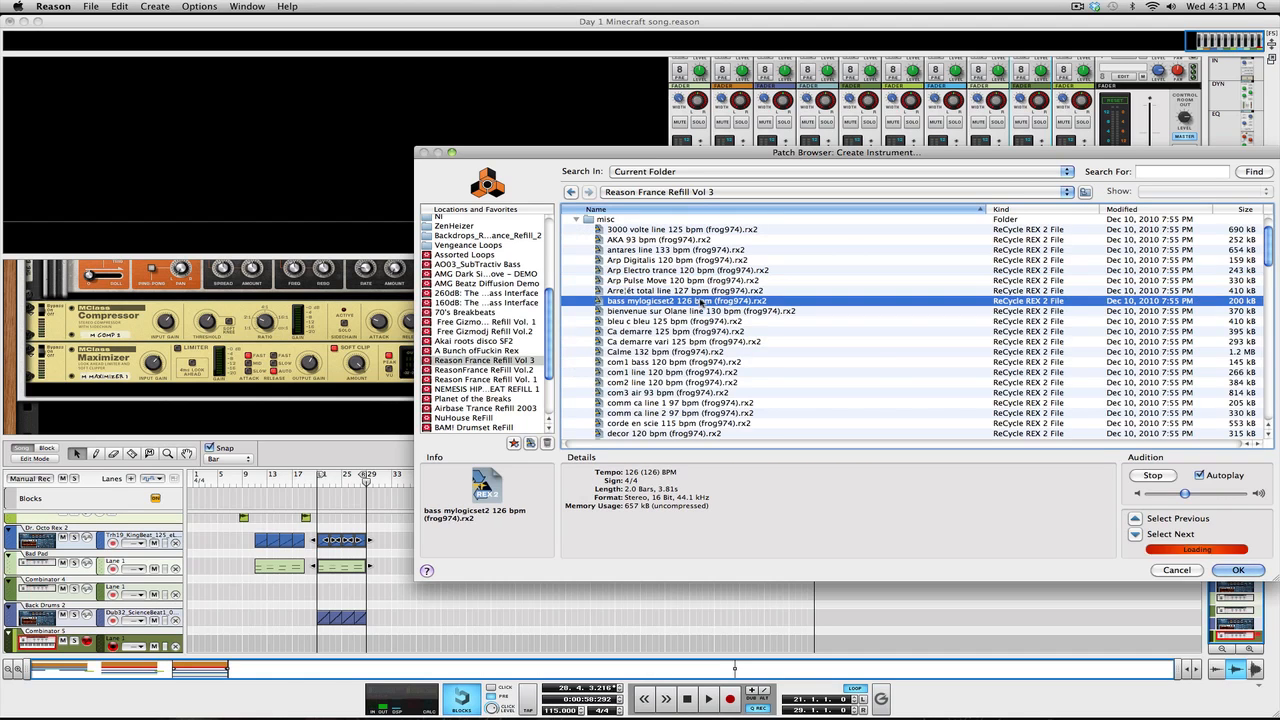
click(686, 291)
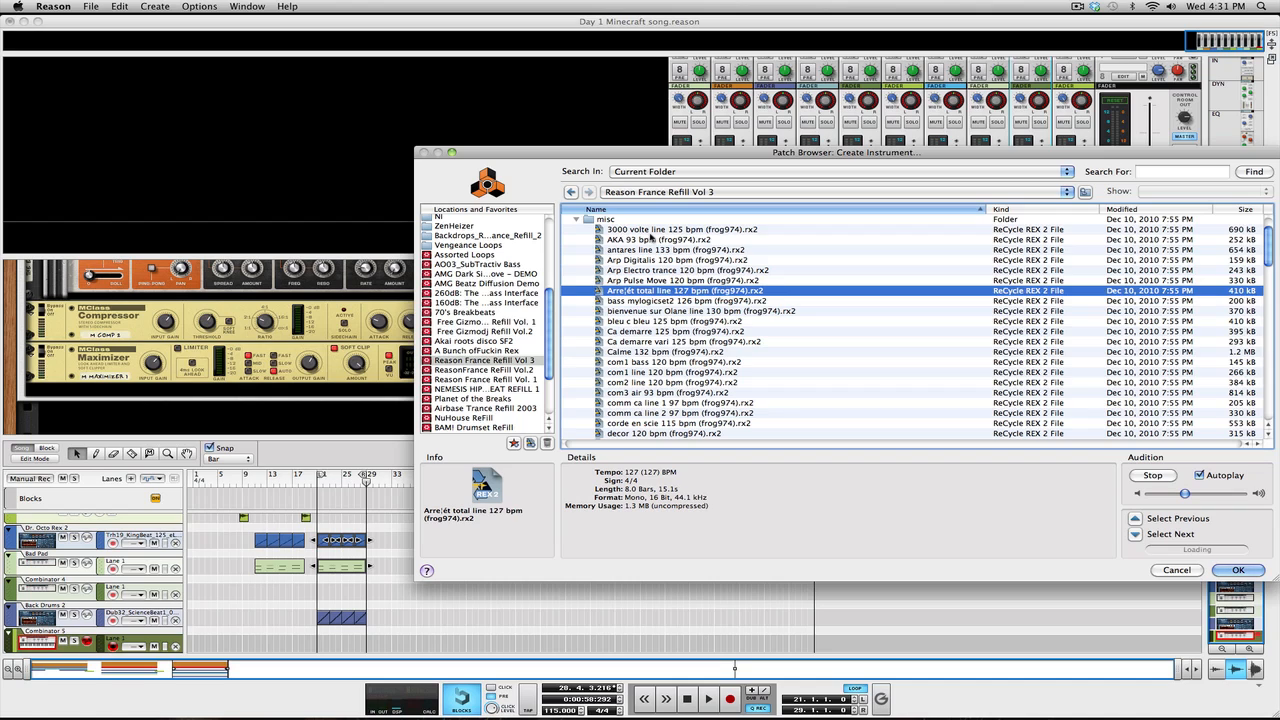
click(651, 233)
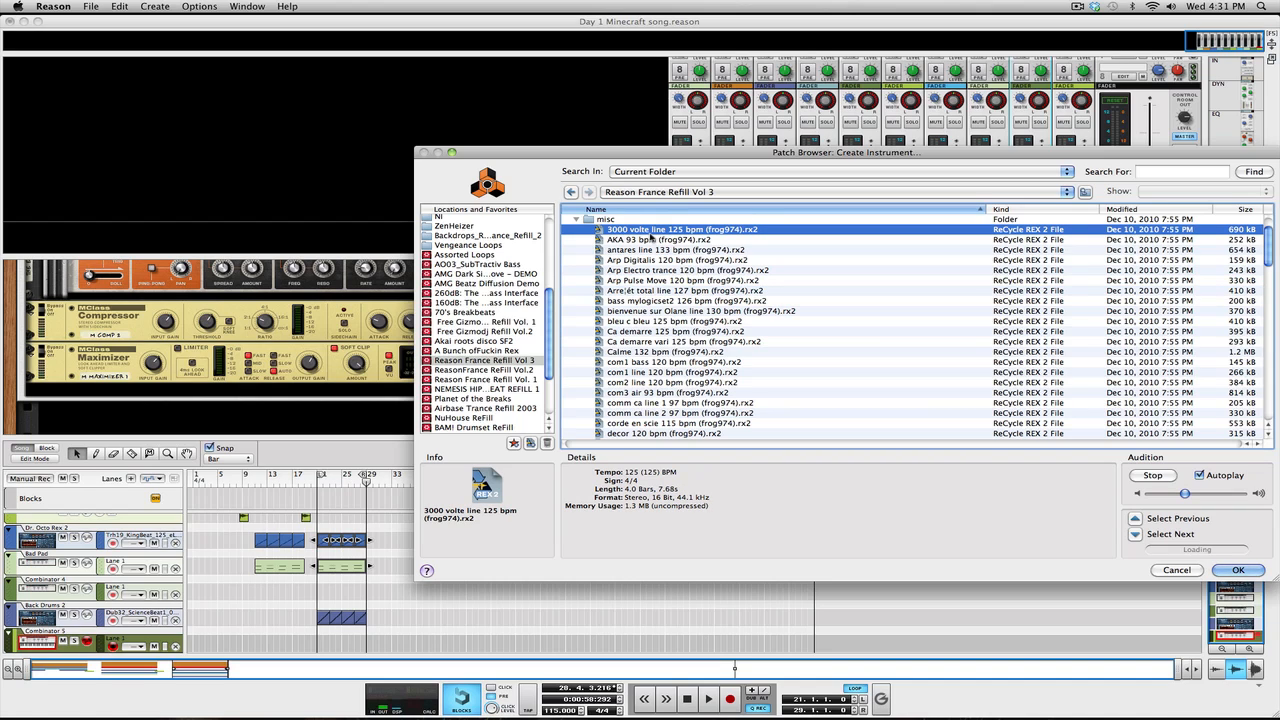
click(651, 240)
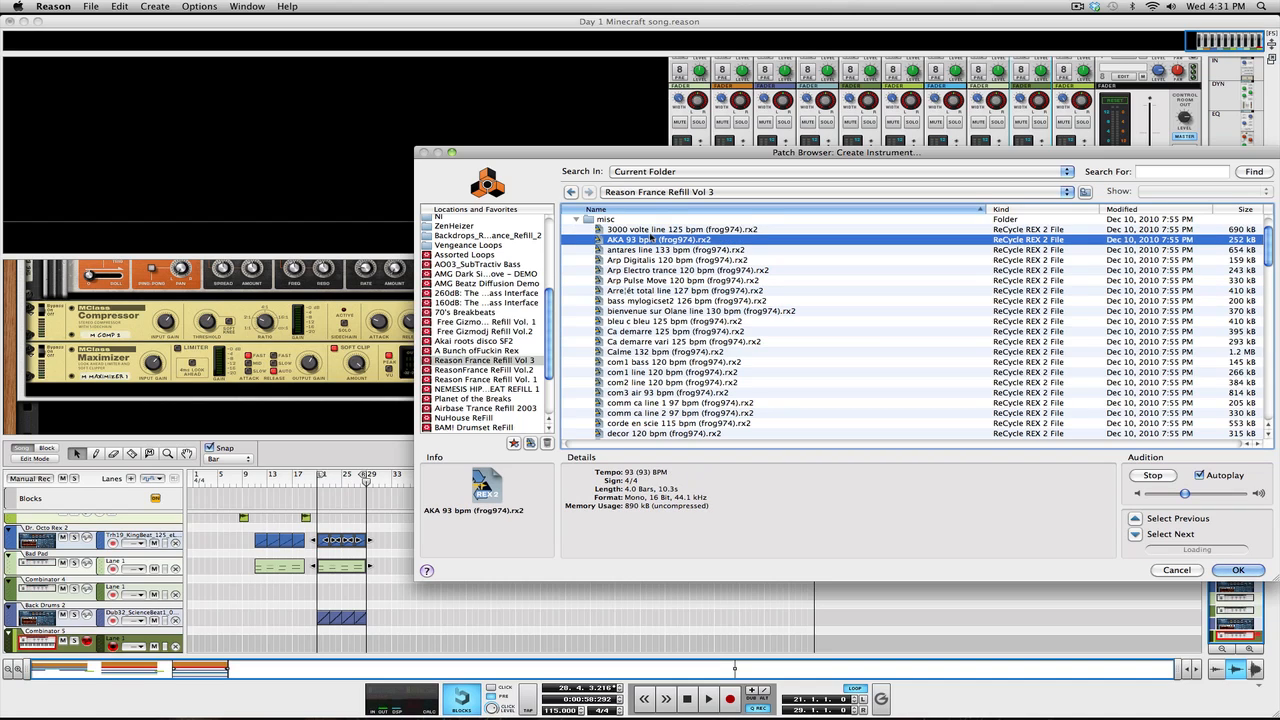
Audition the REX loops in the misc folder one after another, from antares line 133 bpm down to slam 6 theme 105 bpm.
key(Down)
key(Down)
key(Down)
key(Down)
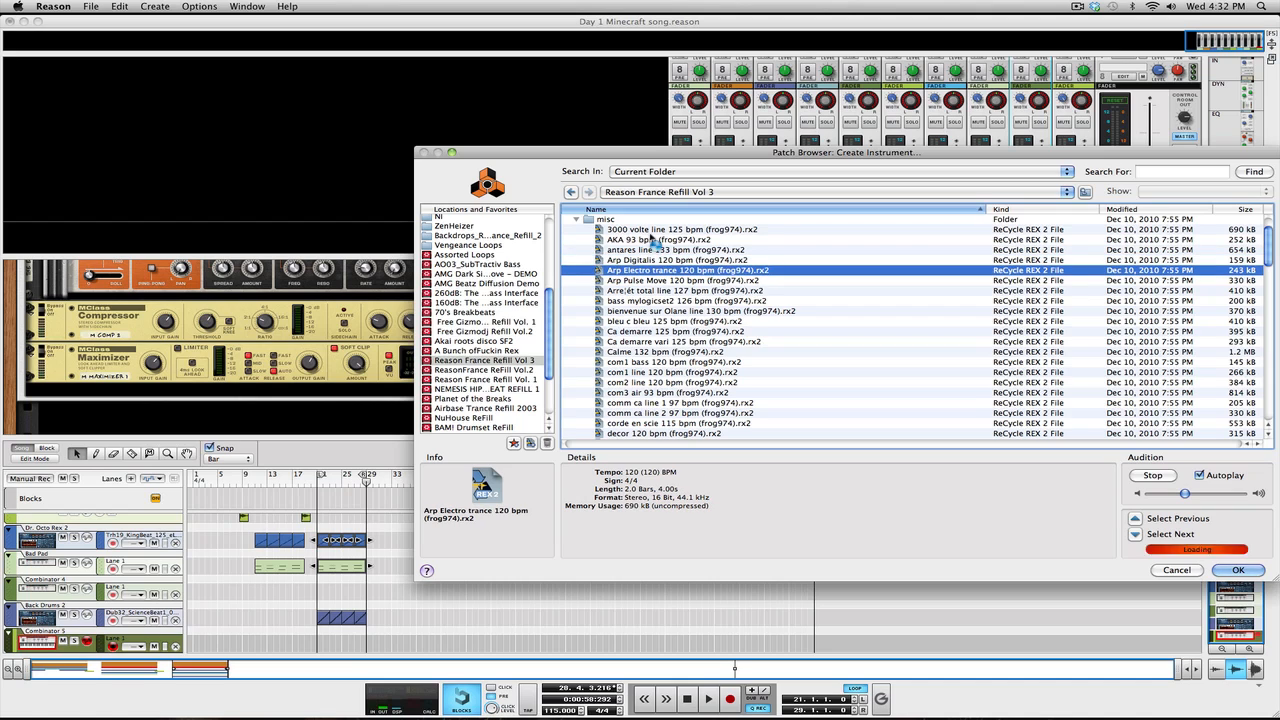
key(Down)
key(Down)
key(Down)
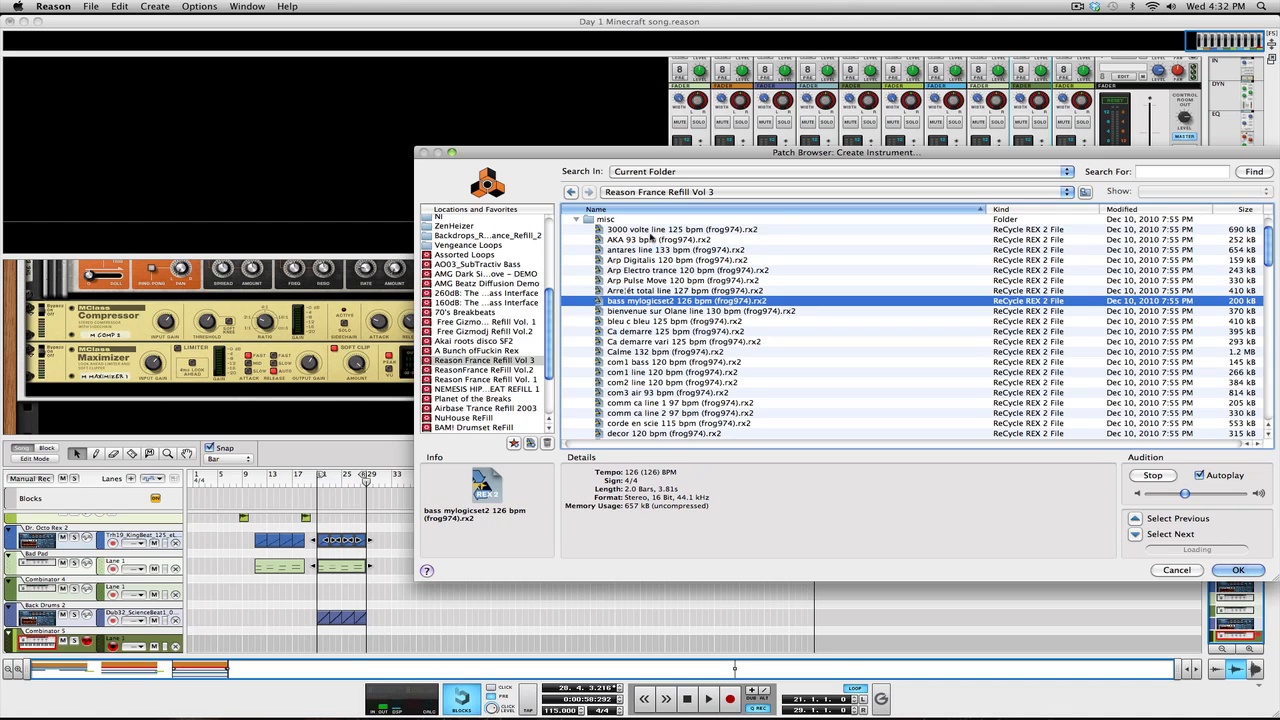
key(Down)
key(Down)
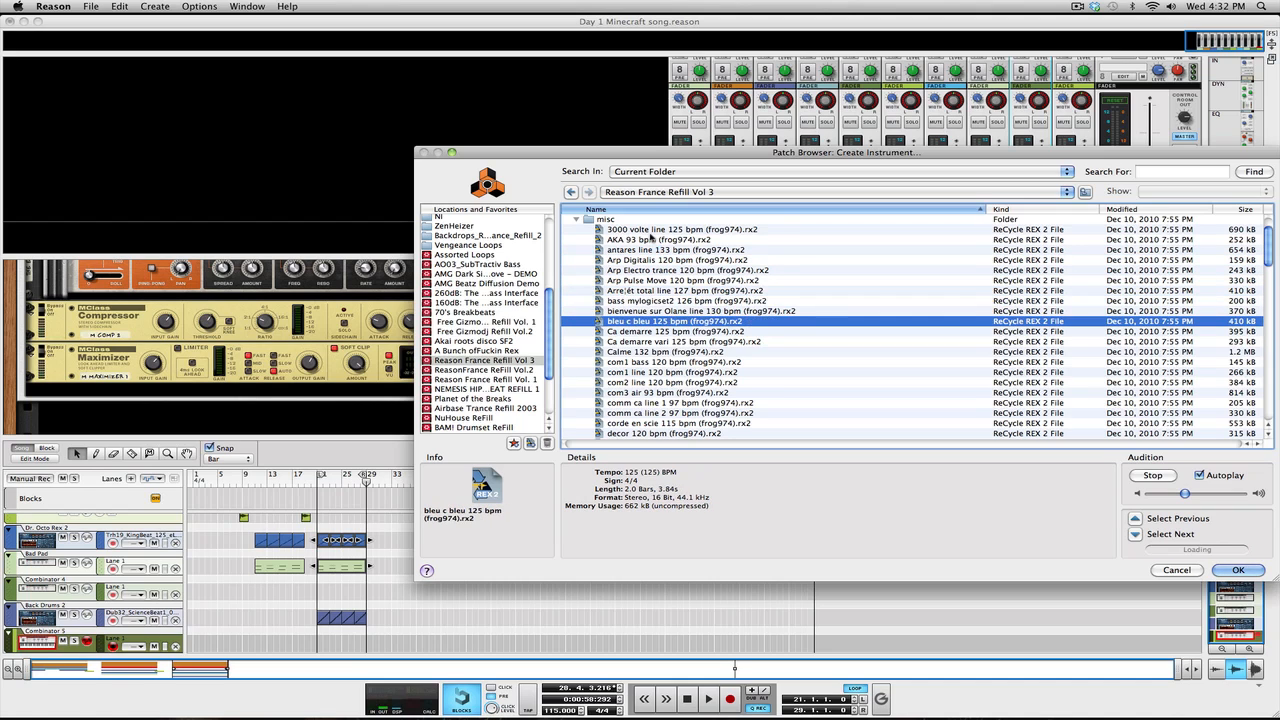
key(Down)
key(Down)
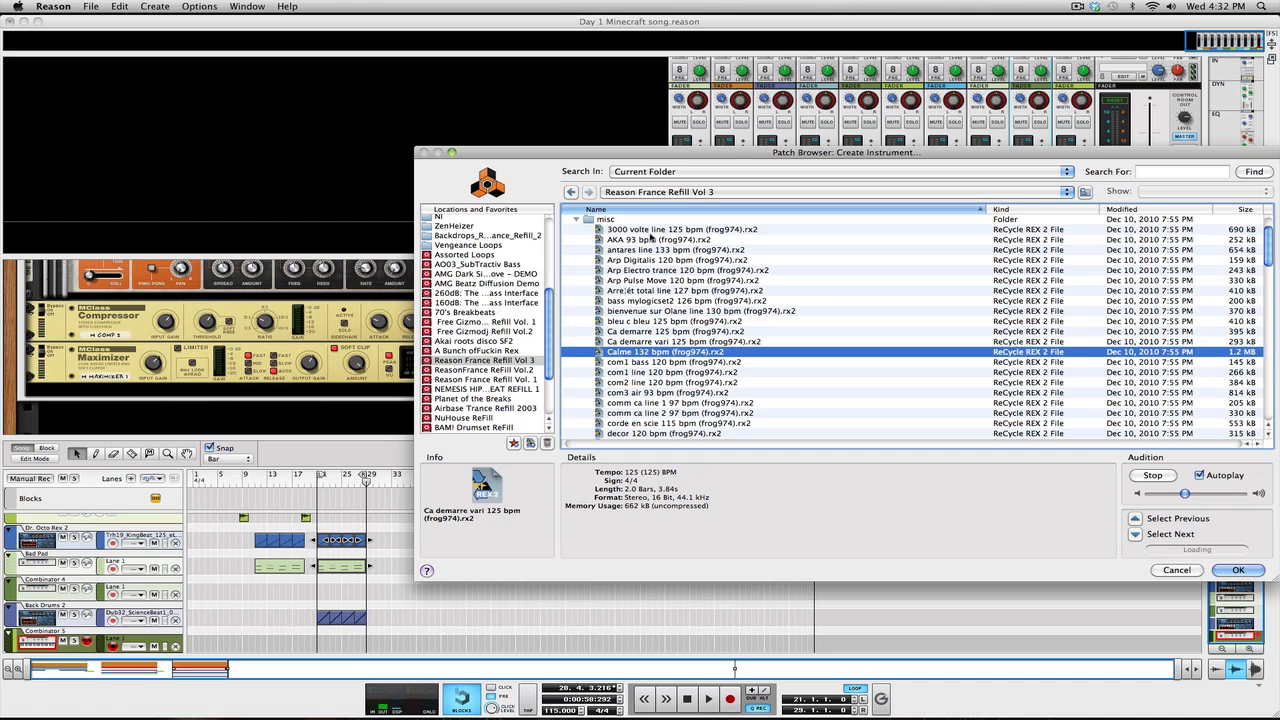
key(Down)
key(Down)
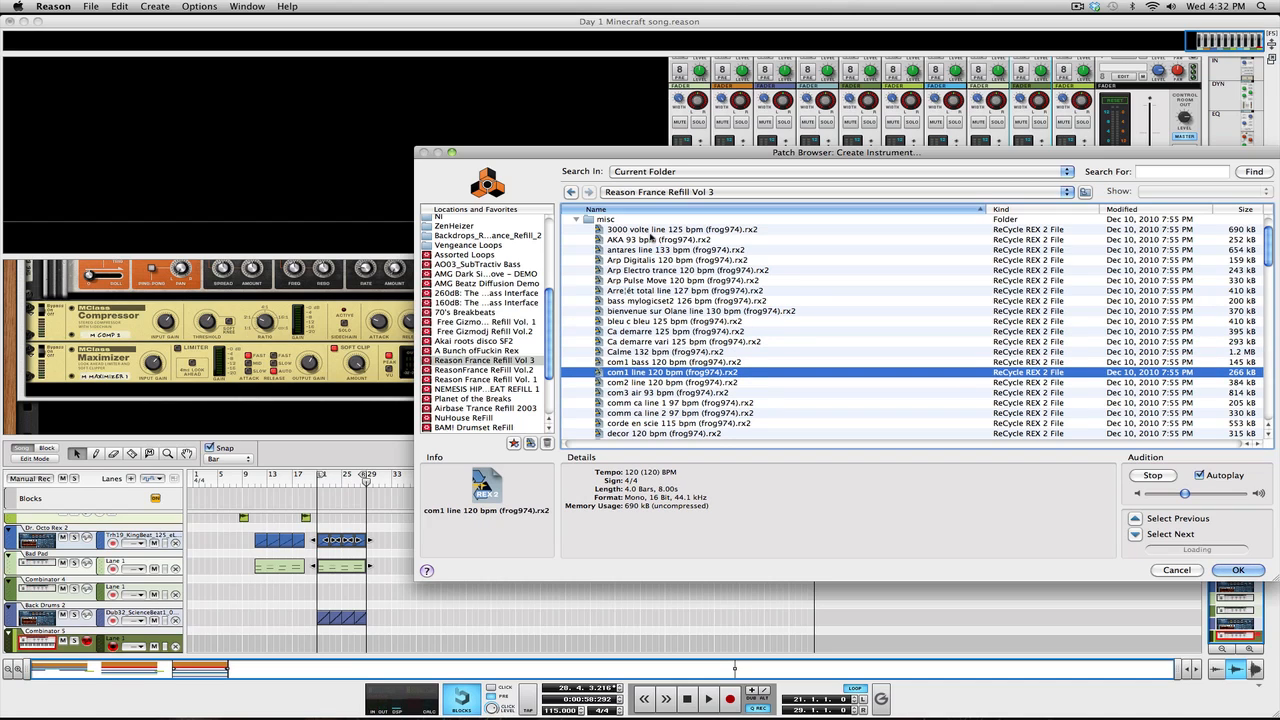
key(Down)
key(Down)
key(Down)
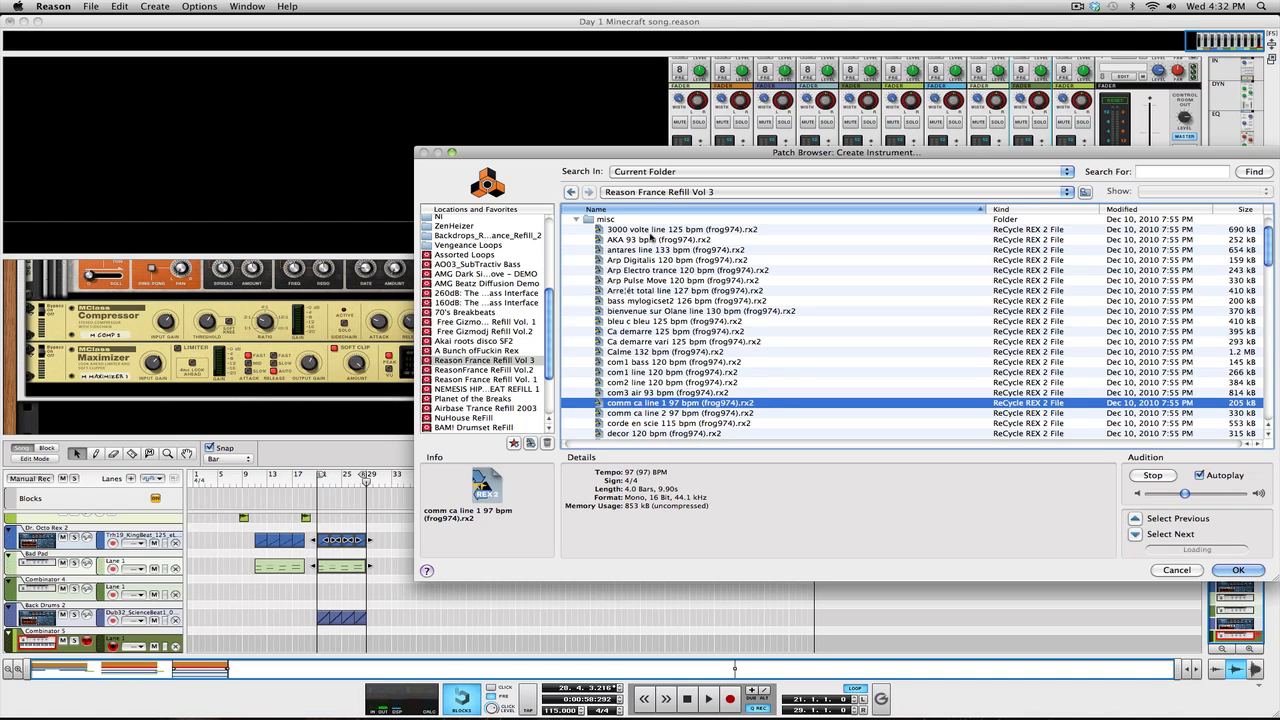
key(Down)
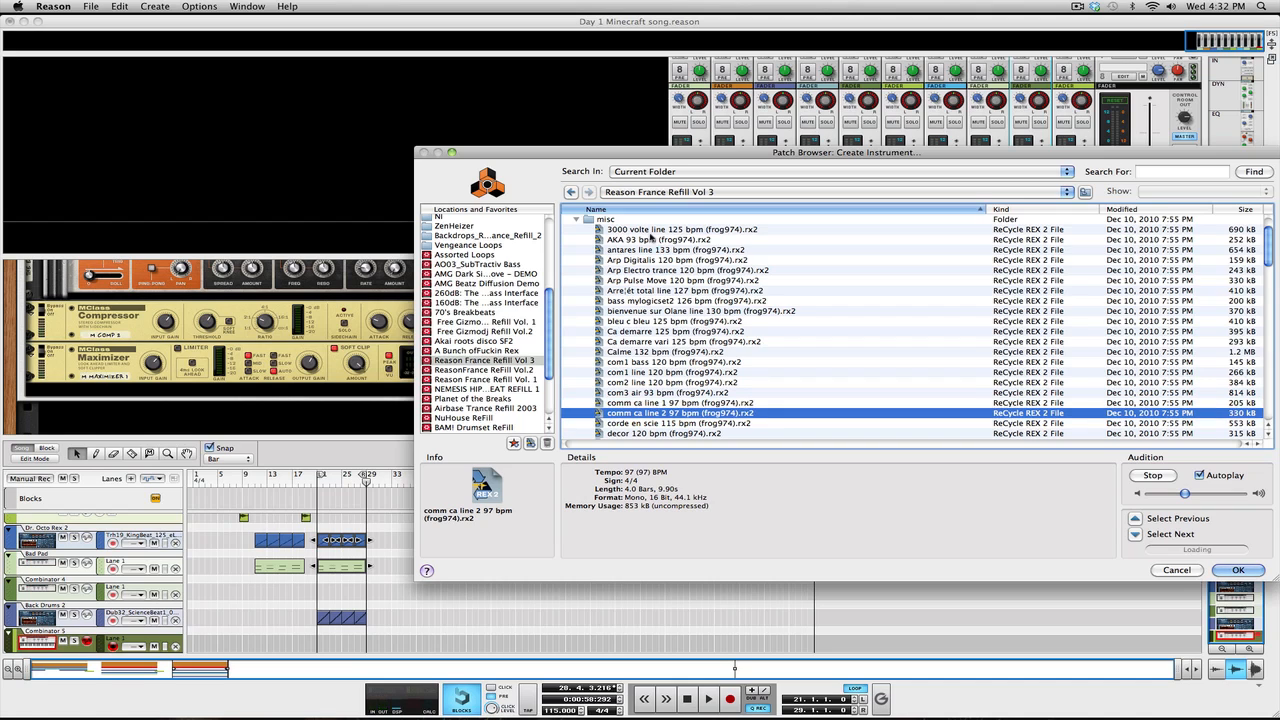
key(Down)
key(Down)
key(Down)
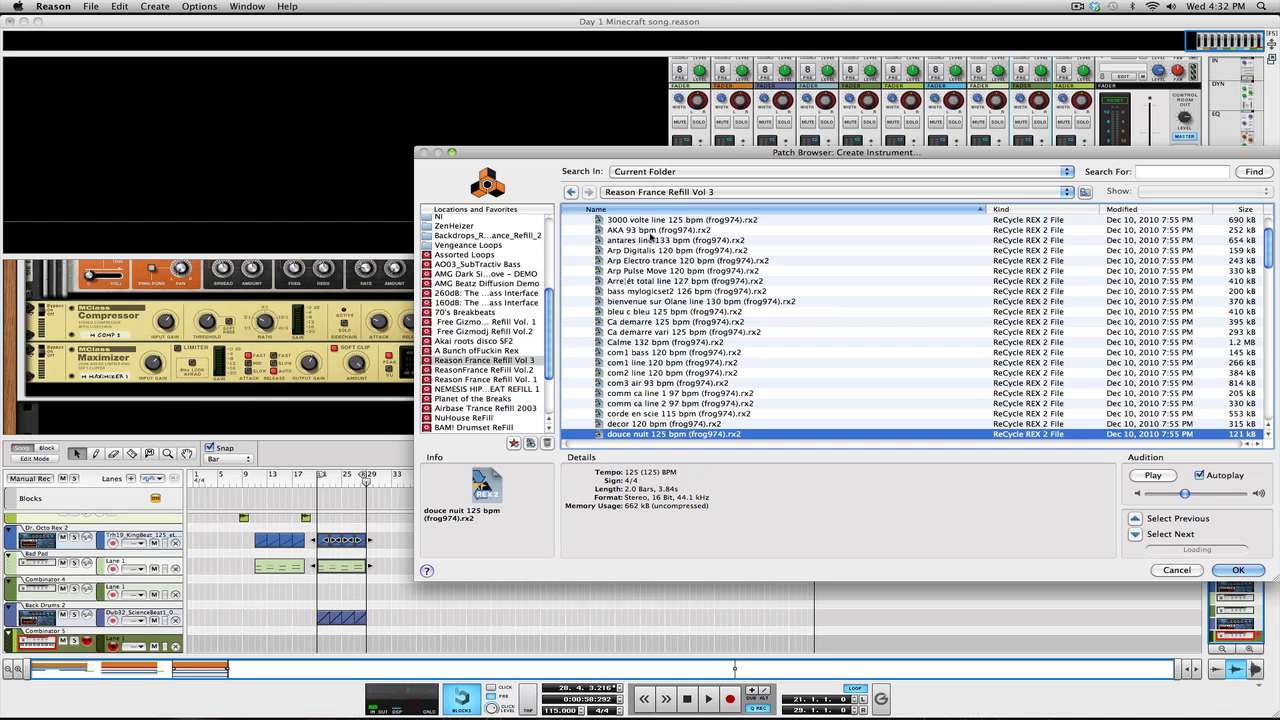
key(Down)
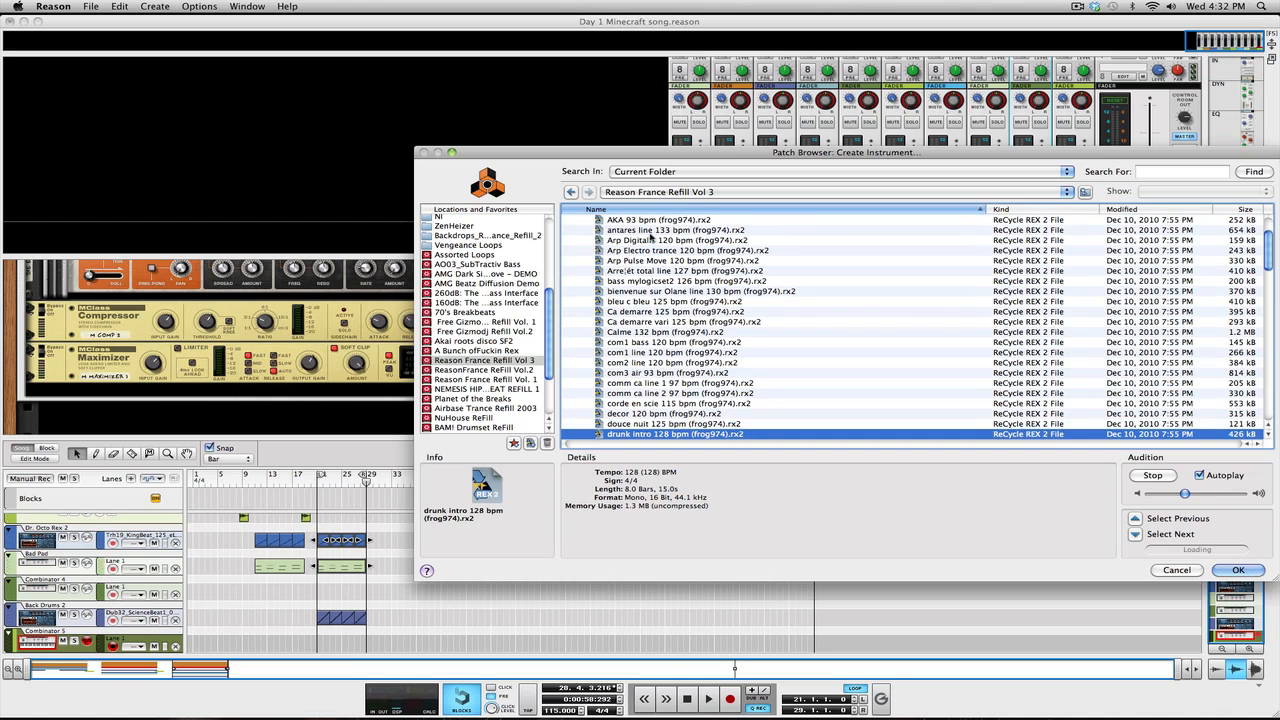
key(Down)
key(Down)
key(Down)
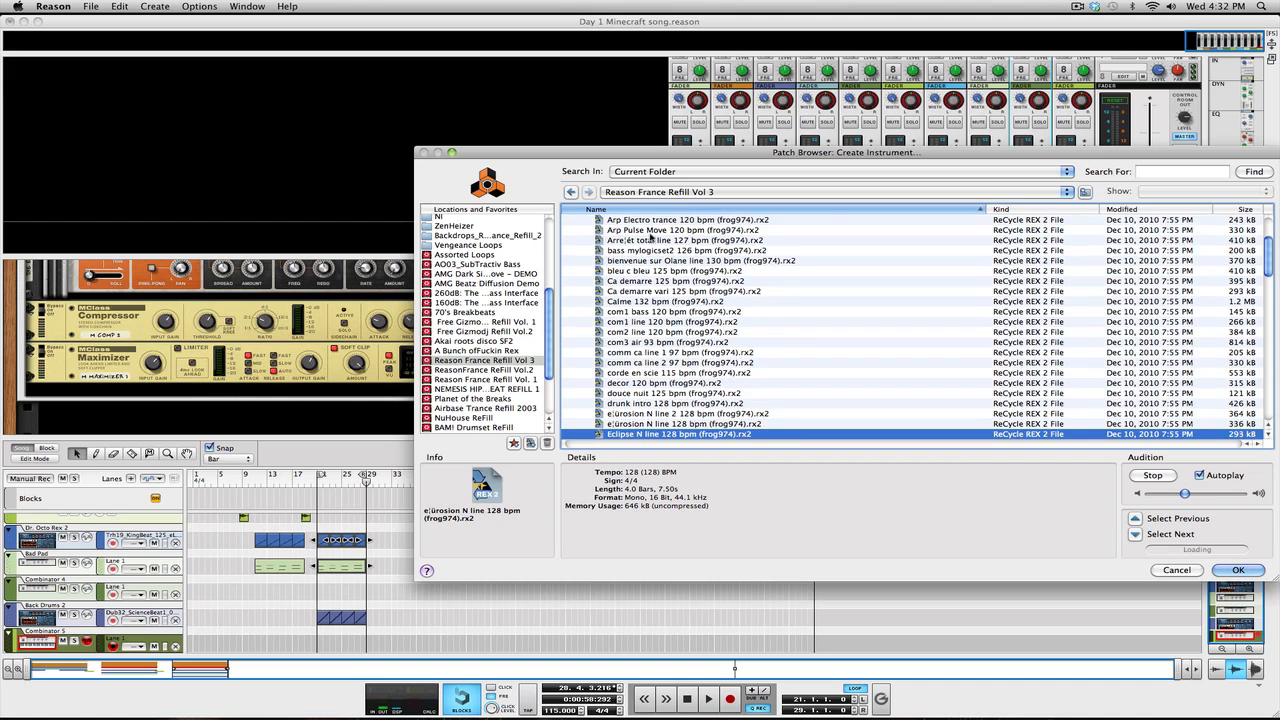
key(Down)
key(Down)
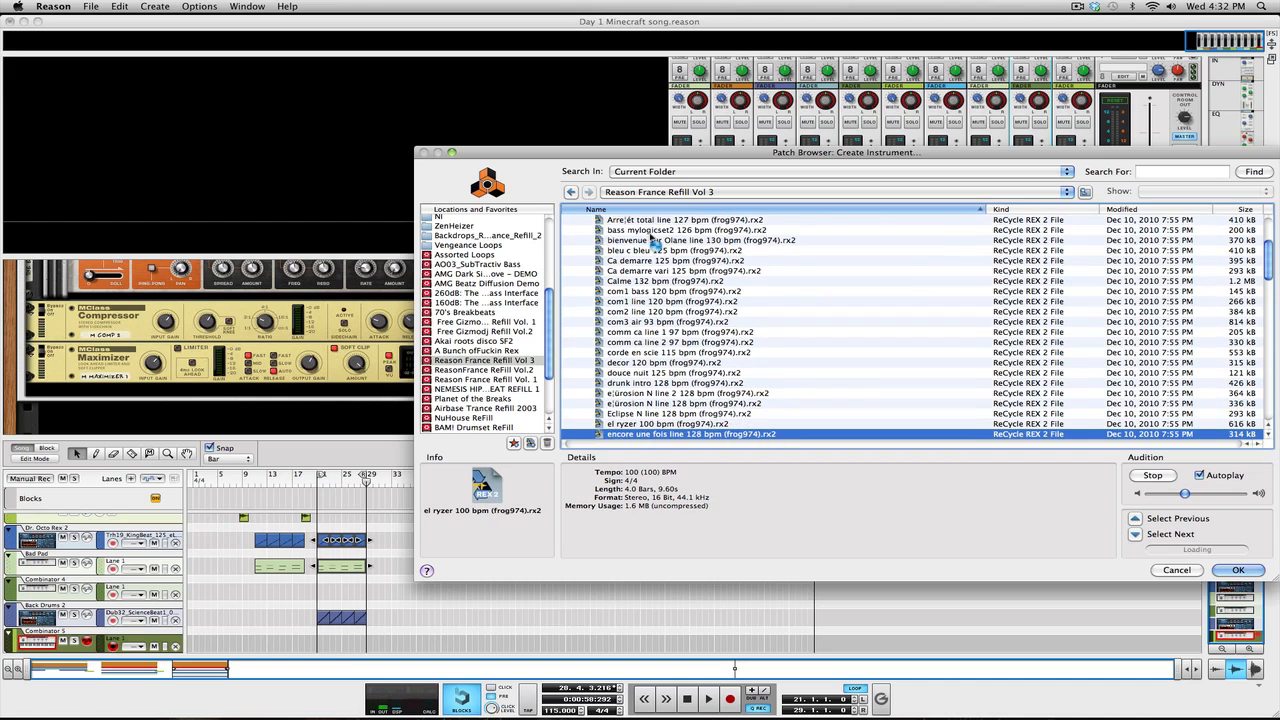
key(Down)
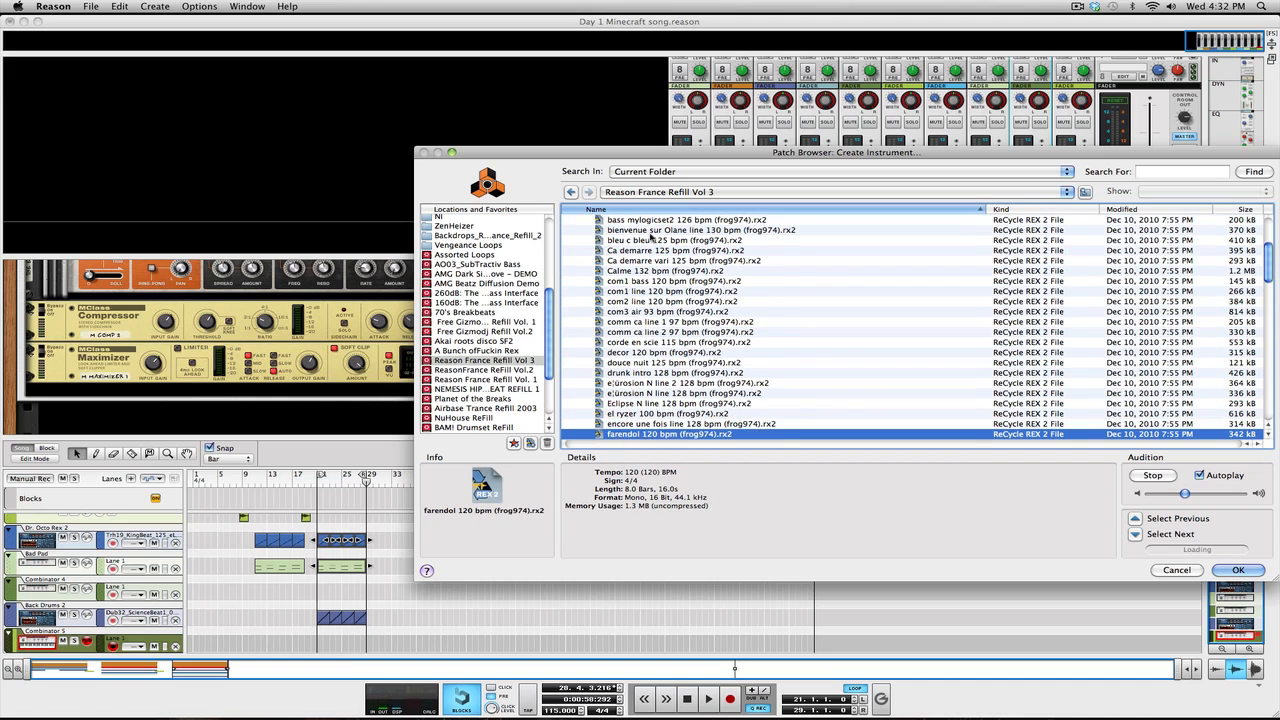
key(Down)
key(Down)
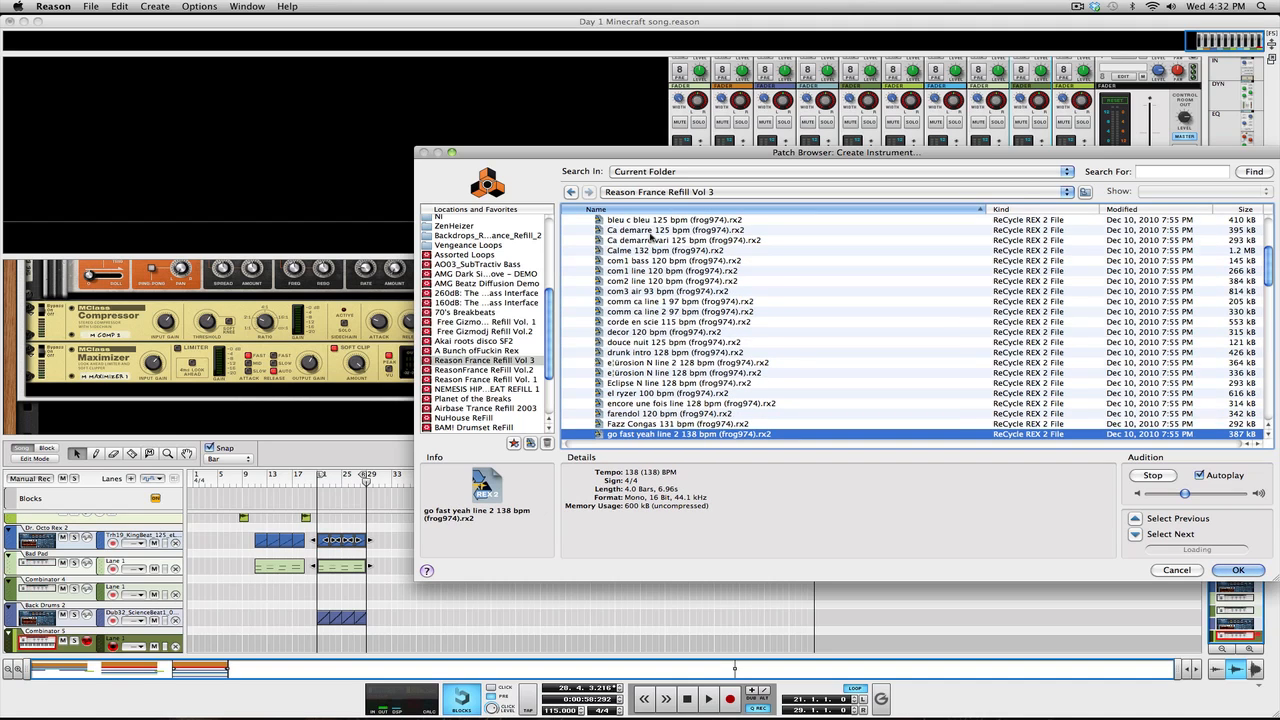
key(Down)
key(Down)
key(Down)
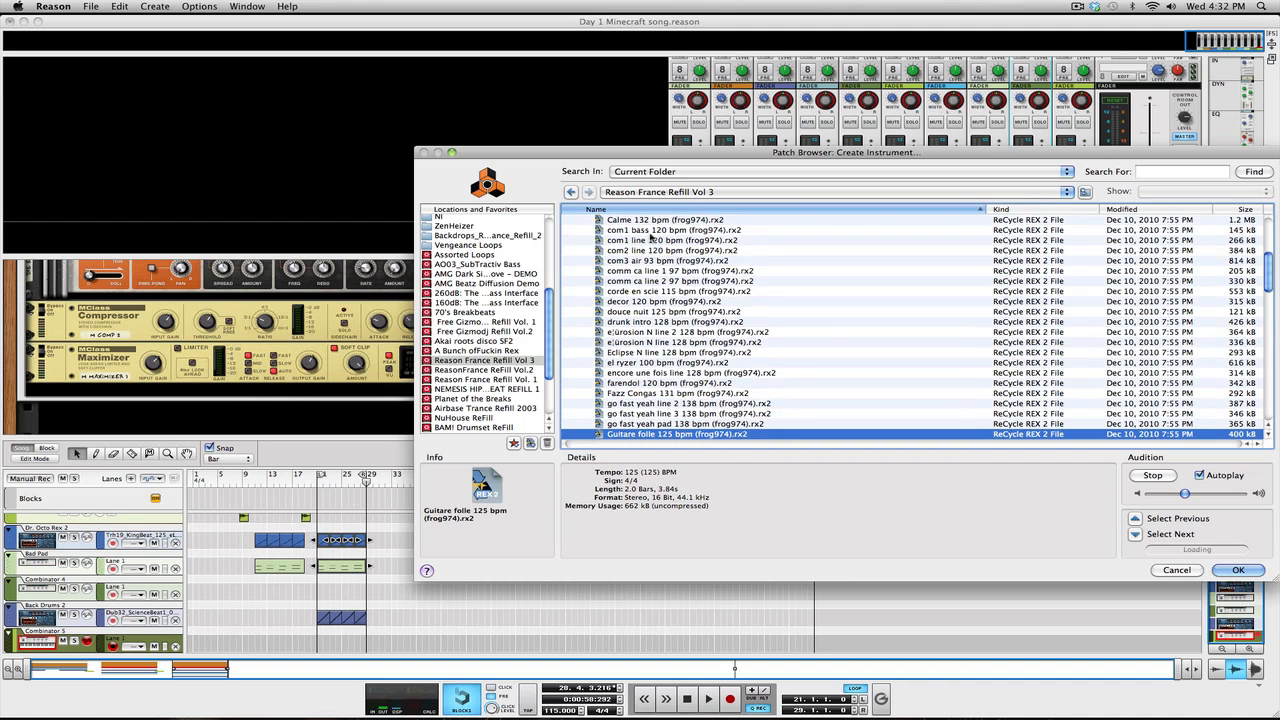
key(Down)
key(Down)
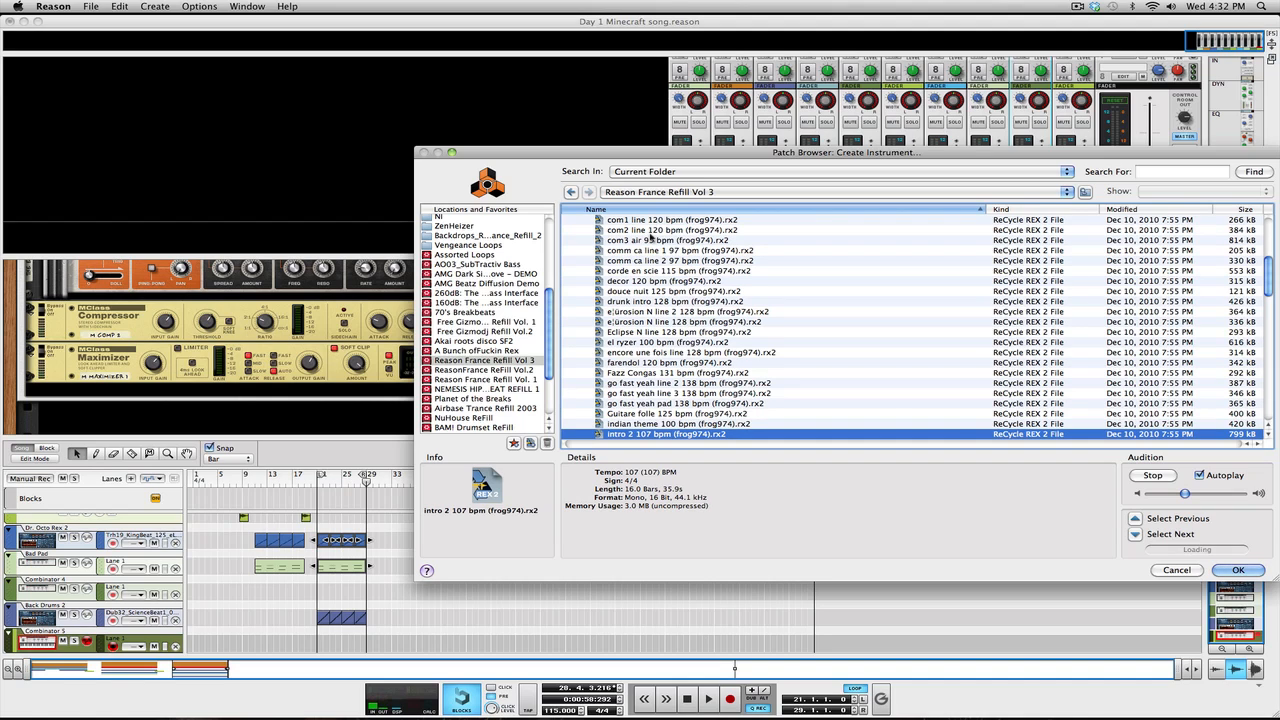
key(Down)
key(Down)
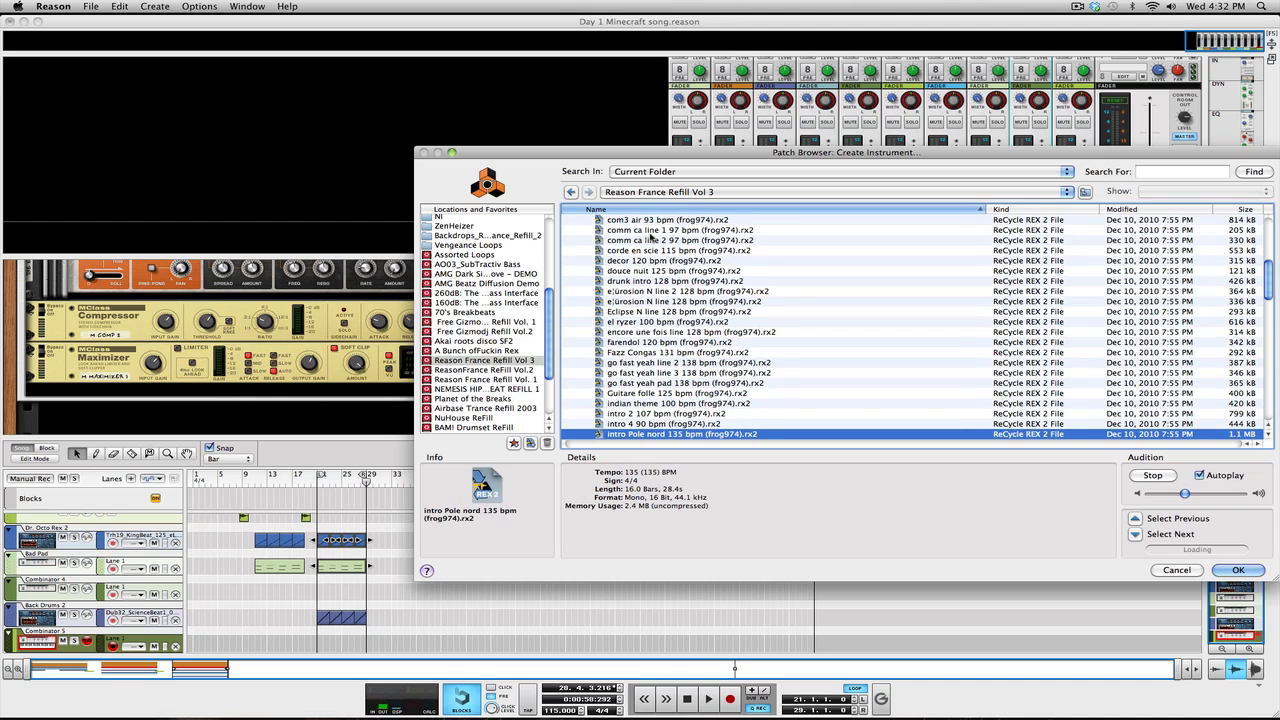
key(Down)
key(Down)
key(Down)
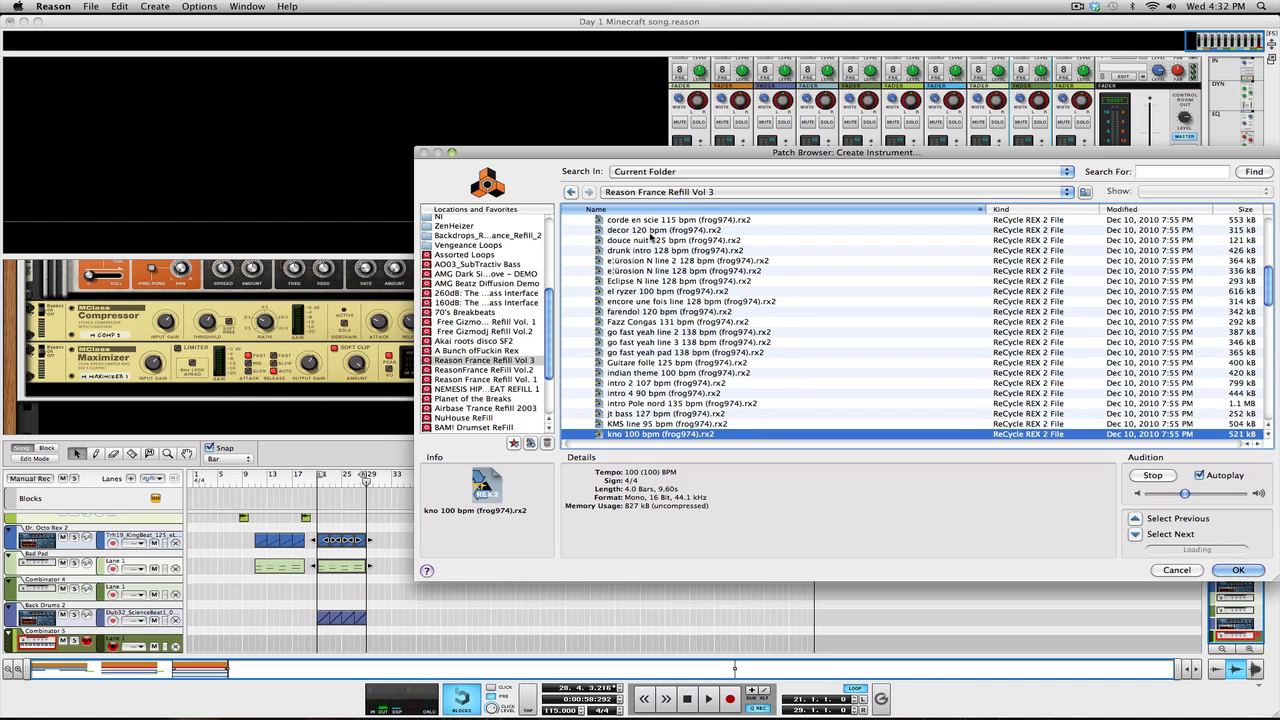
key(Down)
key(Down)
key(Down)
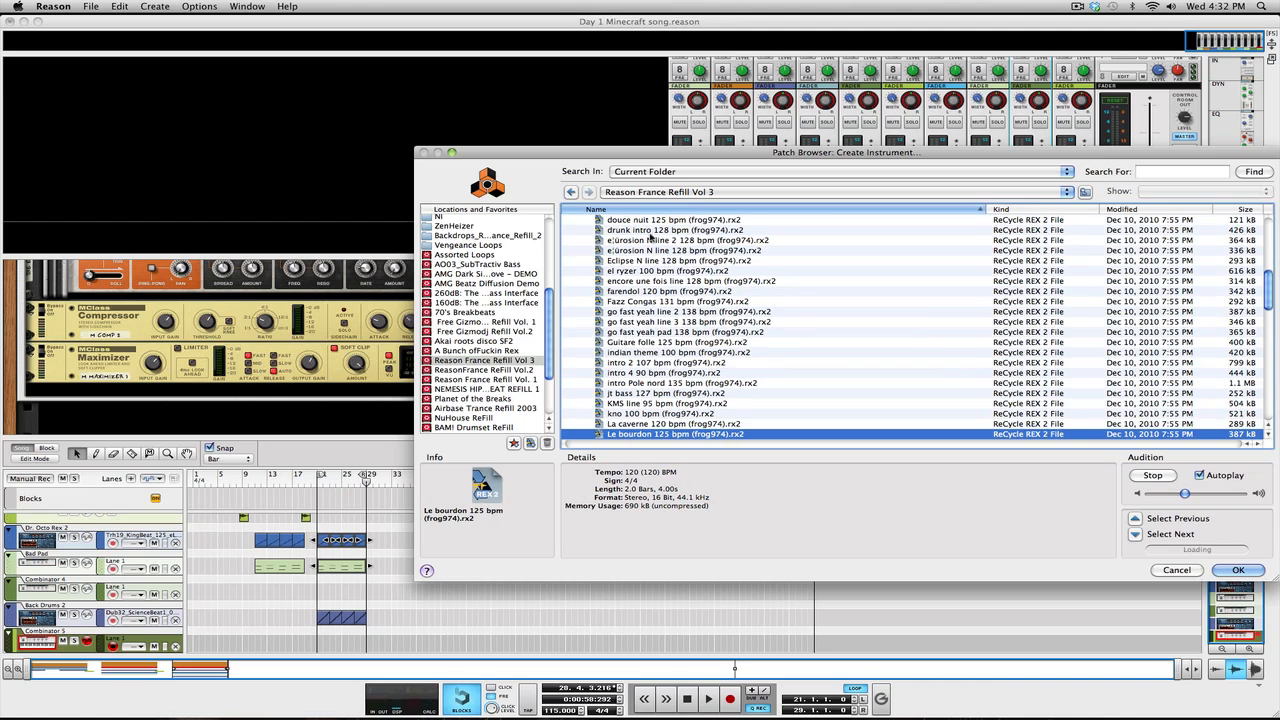
key(Down)
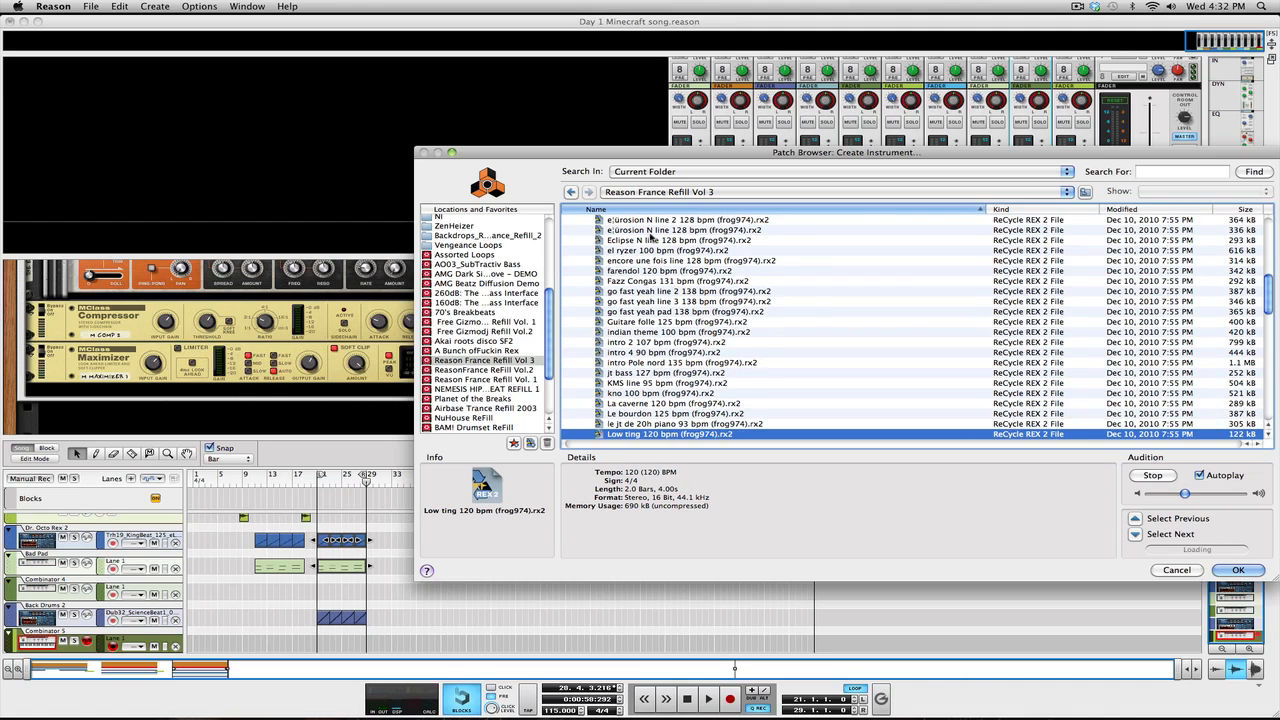
key(Down)
key(Down)
key(Down)
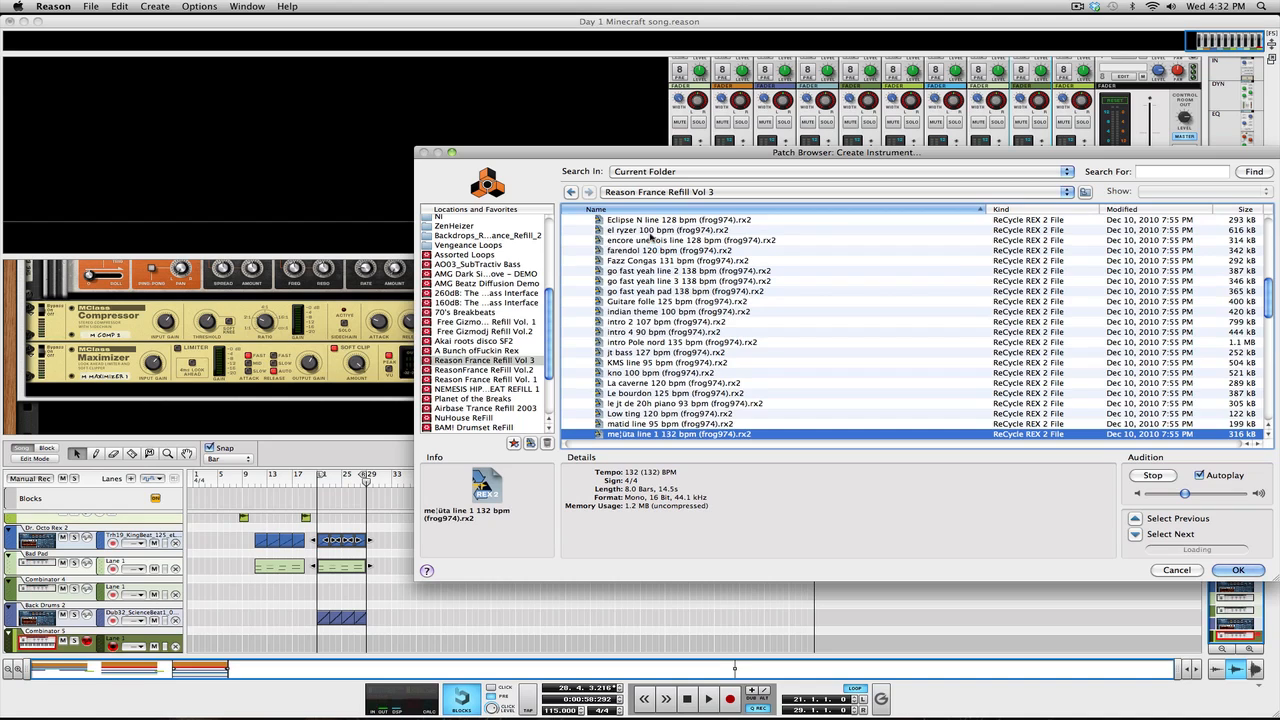
key(Down)
key(Down)
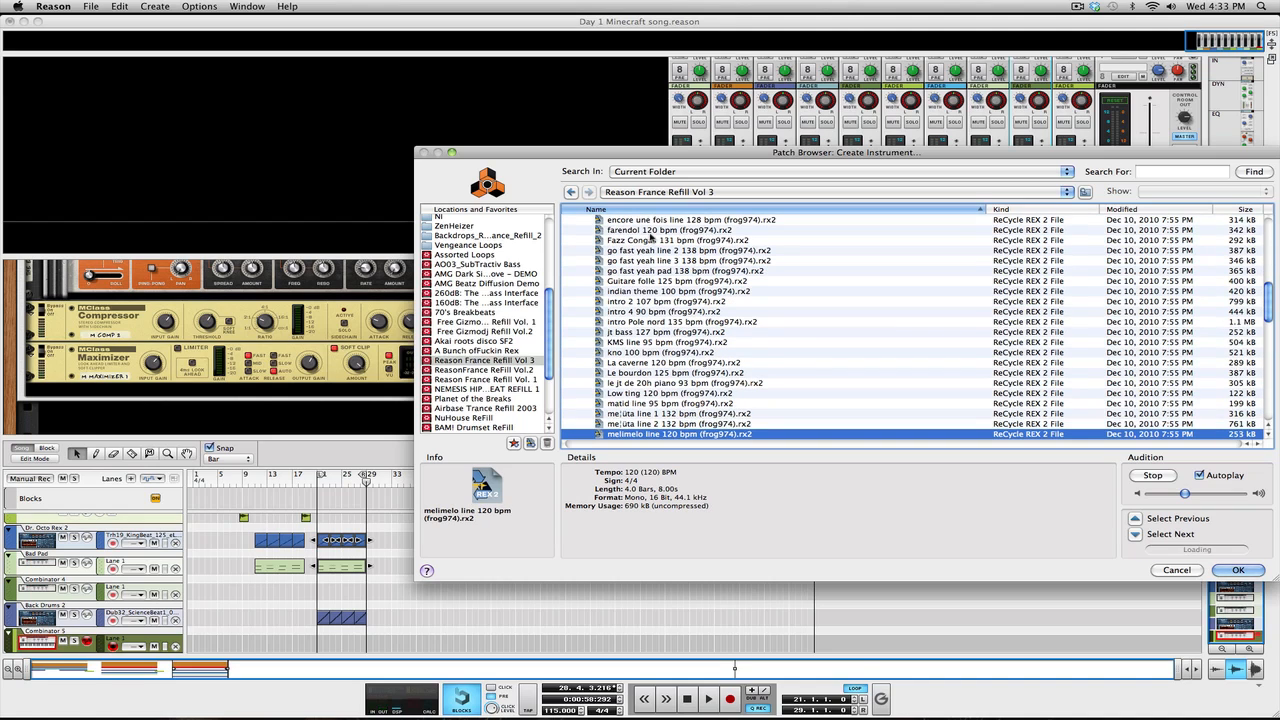
key(Down)
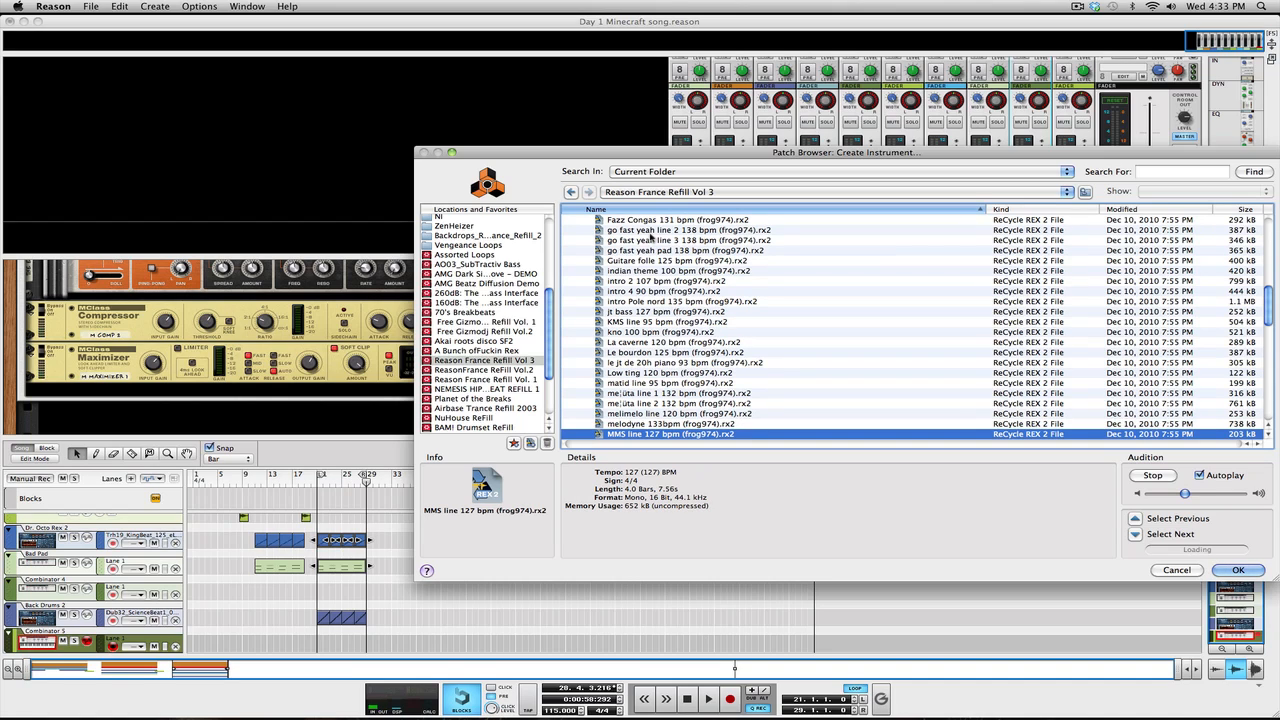
key(Down)
key(Down)
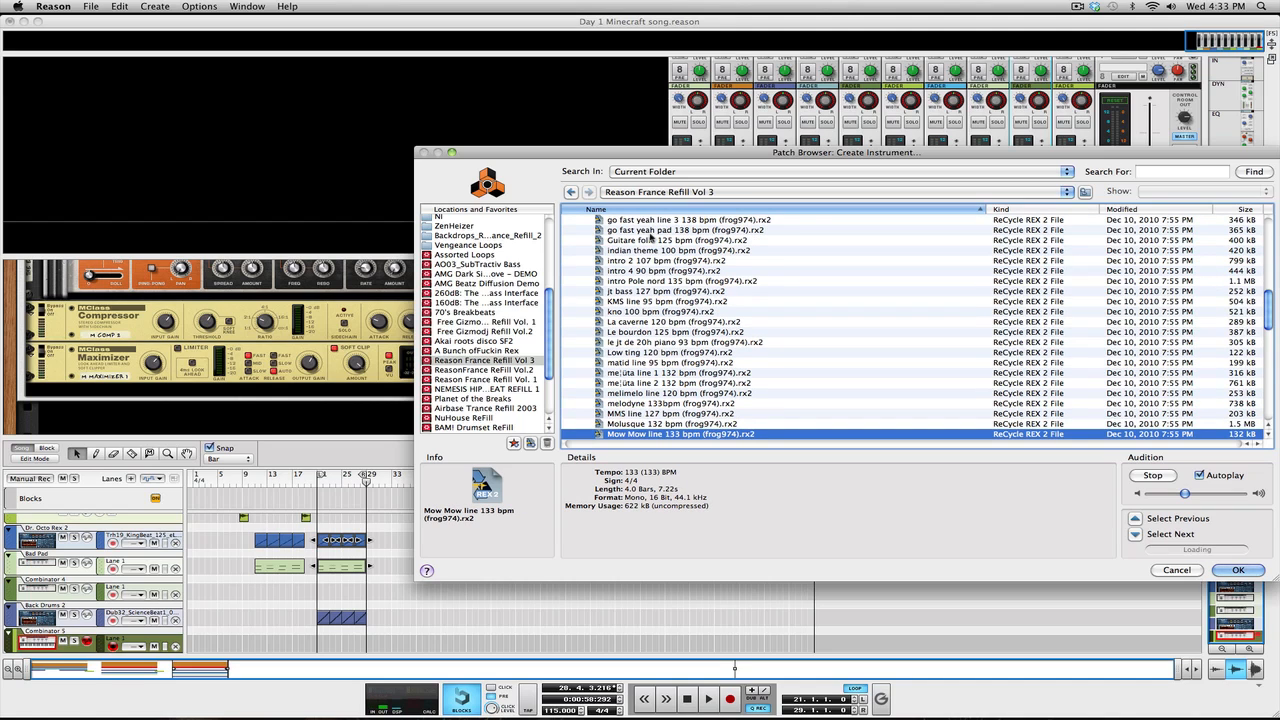
key(Down)
key(Down)
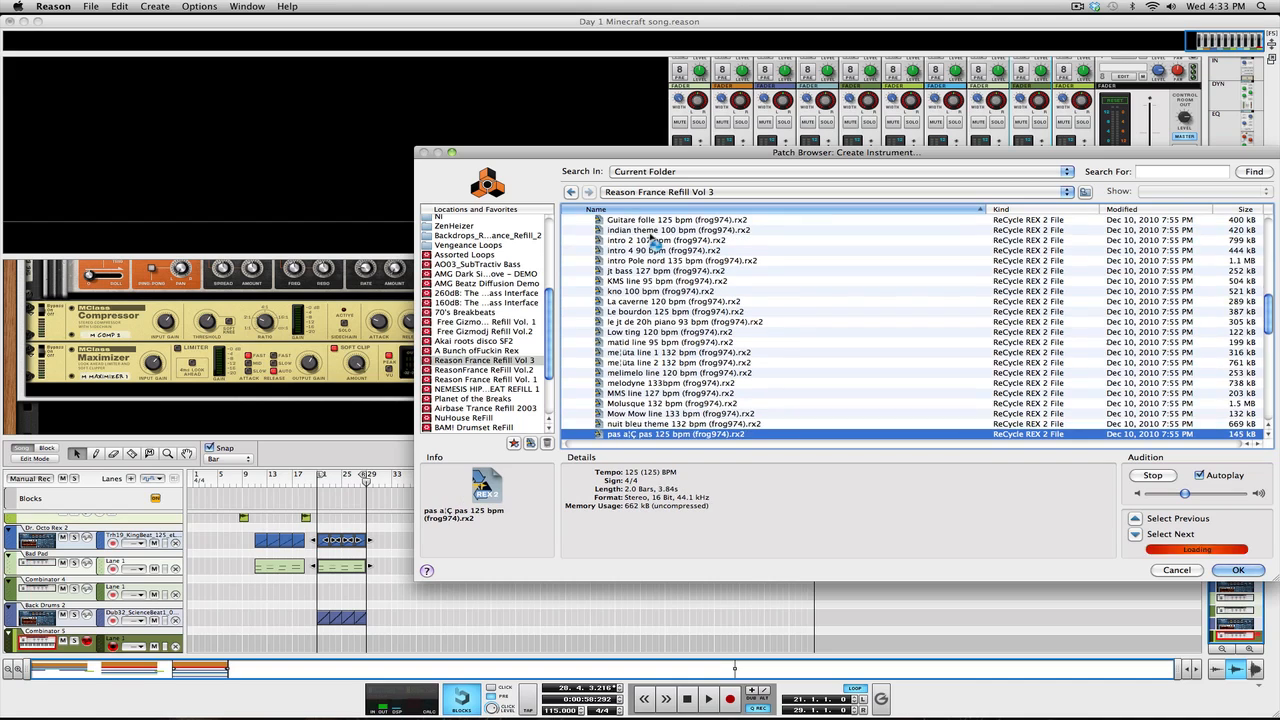
key(Down)
key(Down)
key(Down)
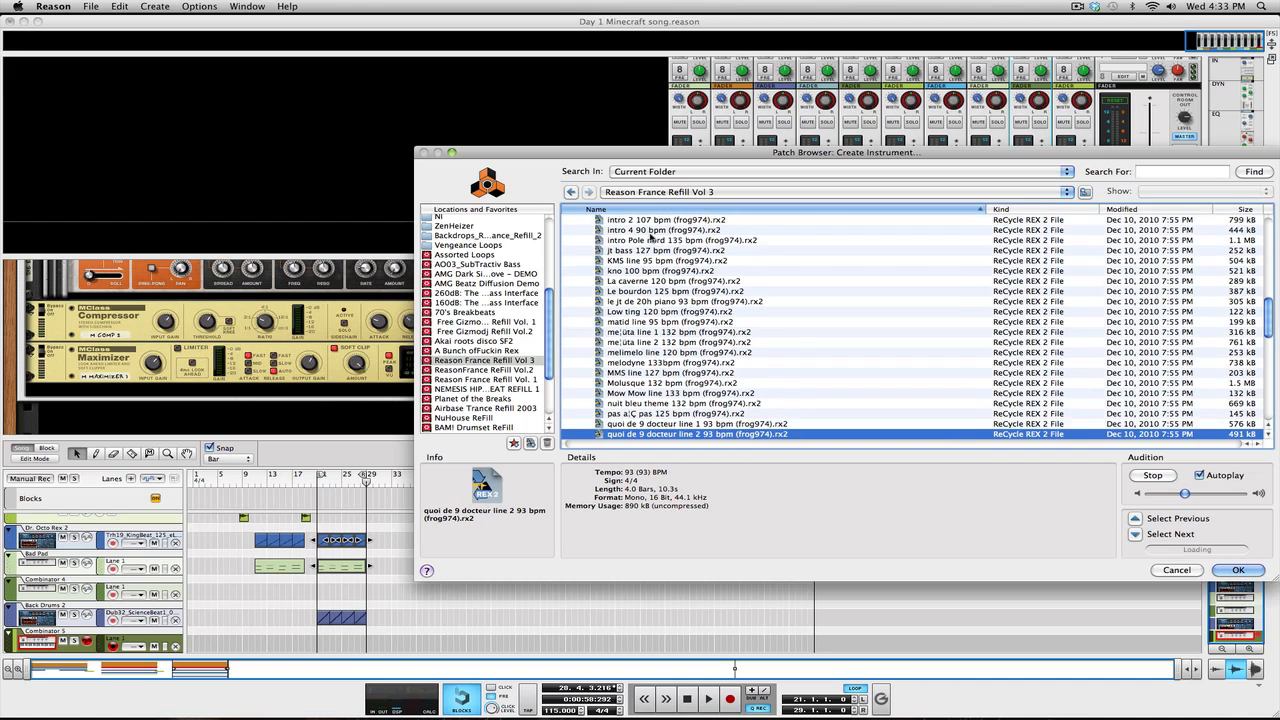
key(Down)
key(Down)
key(Down)
key(Down)
key(Down)
key(Down)
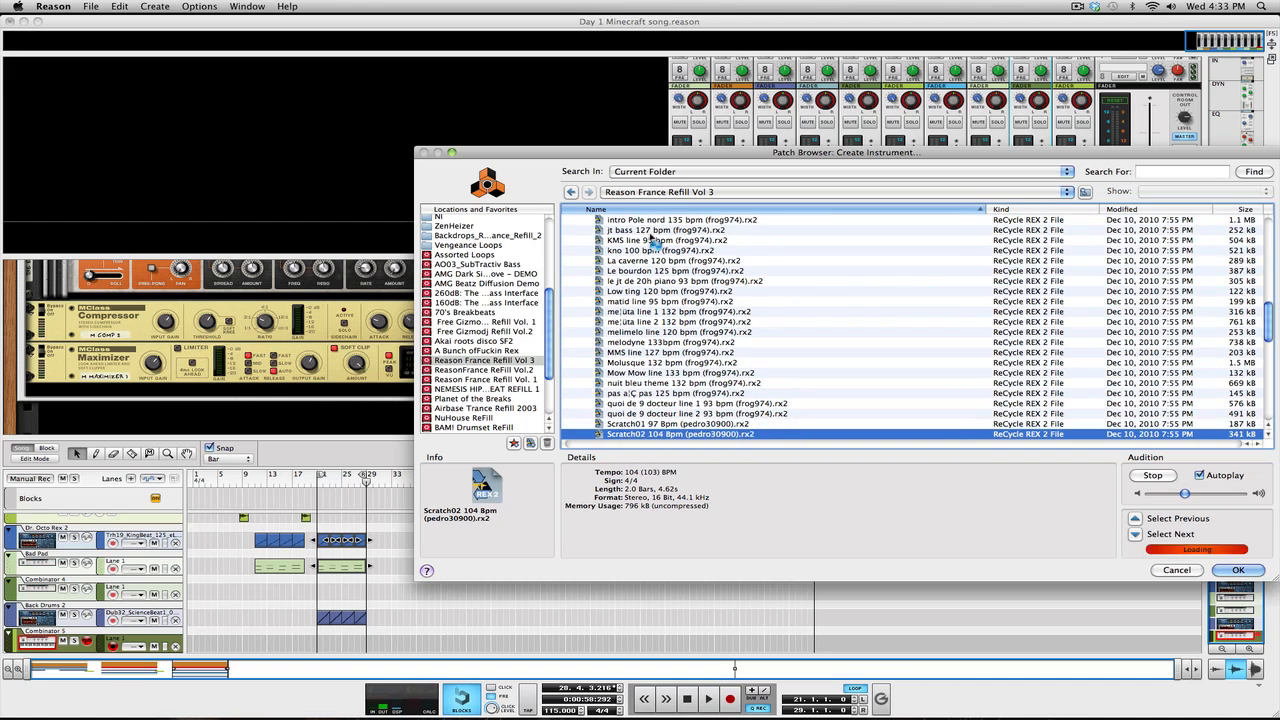
key(Down)
key(Down)
key(Down)
key(Down)
key(Down)
key(Down)
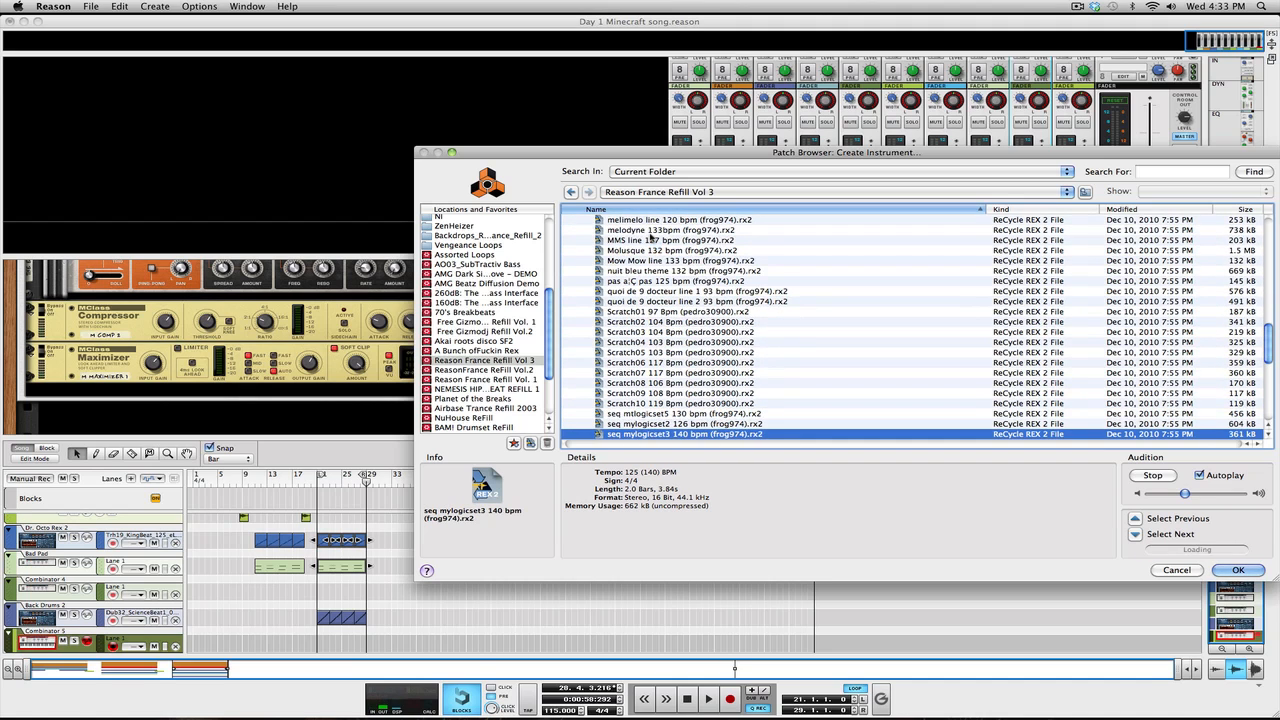
key(Down)
key(Down)
key(Down)
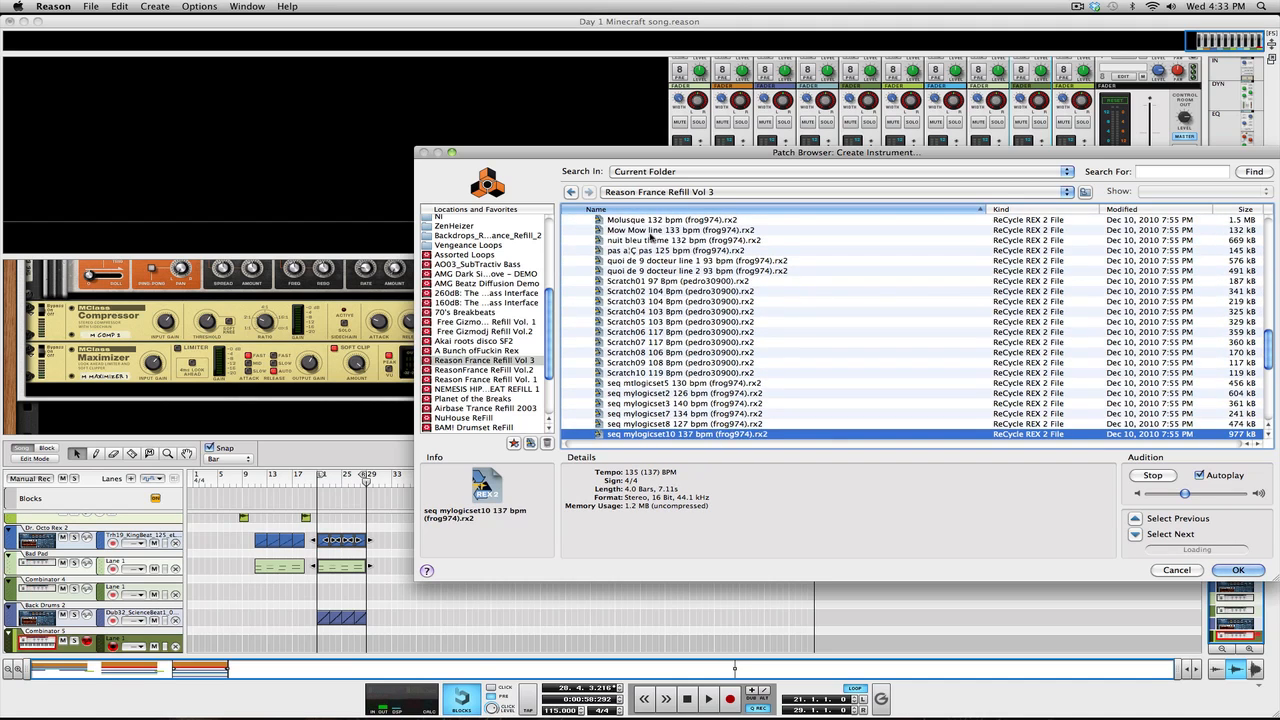
key(Down)
key(Down)
key(Down)
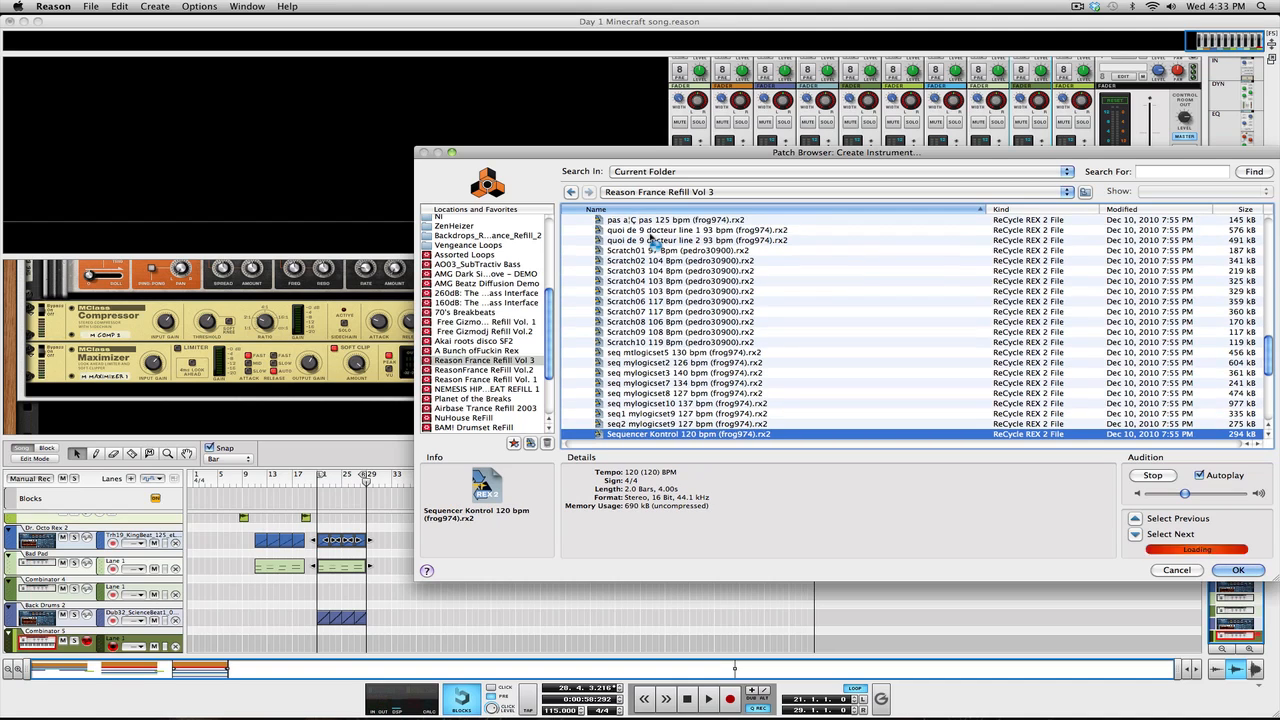
key(Down)
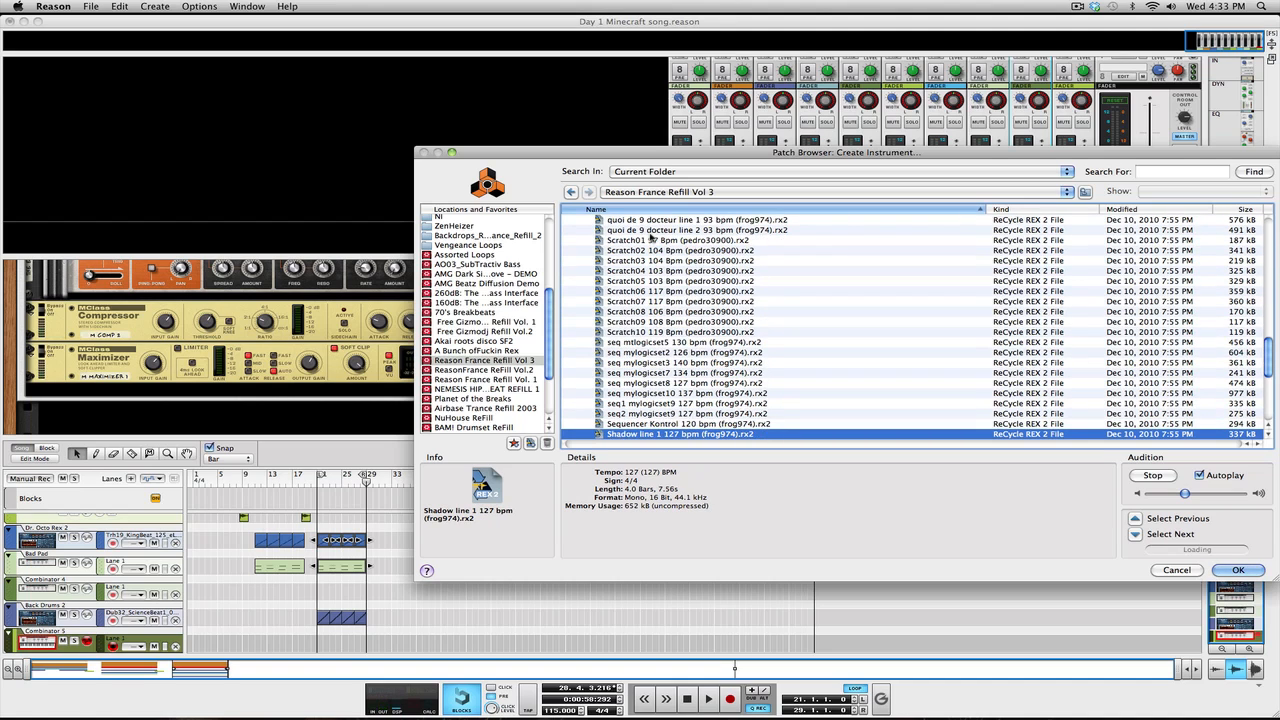
key(Down)
key(Down)
key(Down)
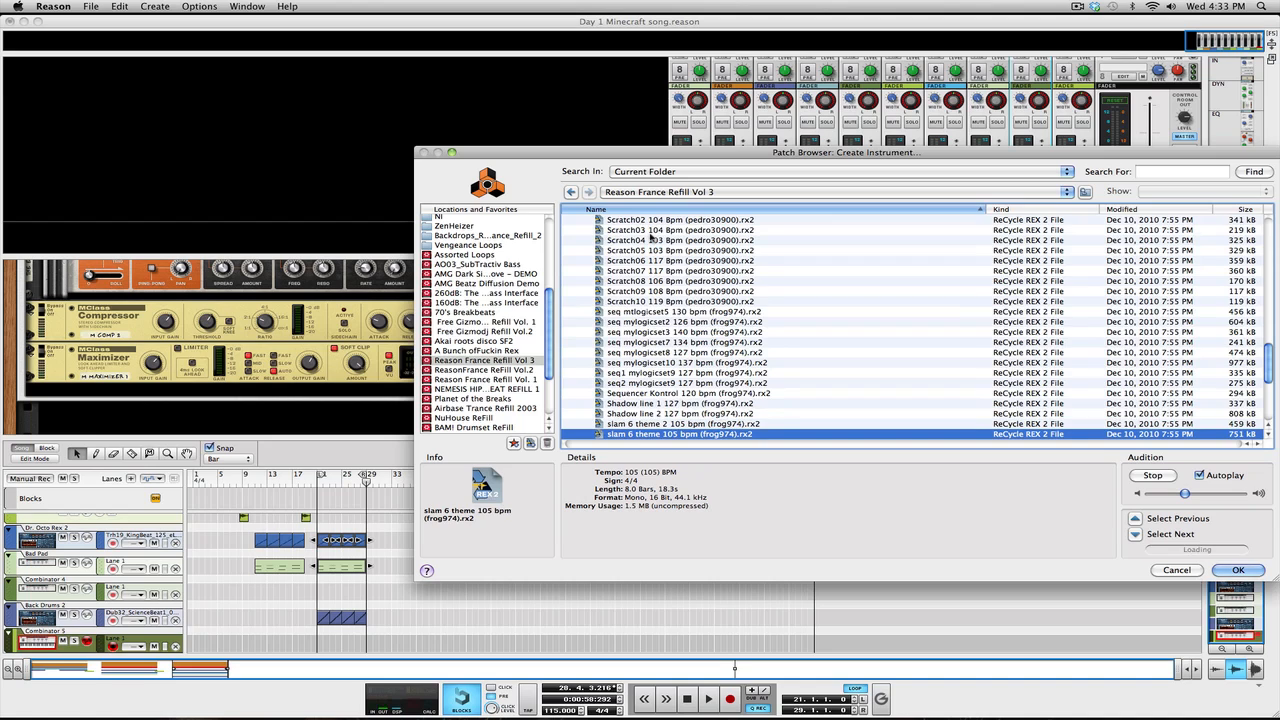
Audition the remaining REX loops in the misc folder and load xilomelo 125 bpm as the instrument.
key(Down)
key(Down)
key(Down)
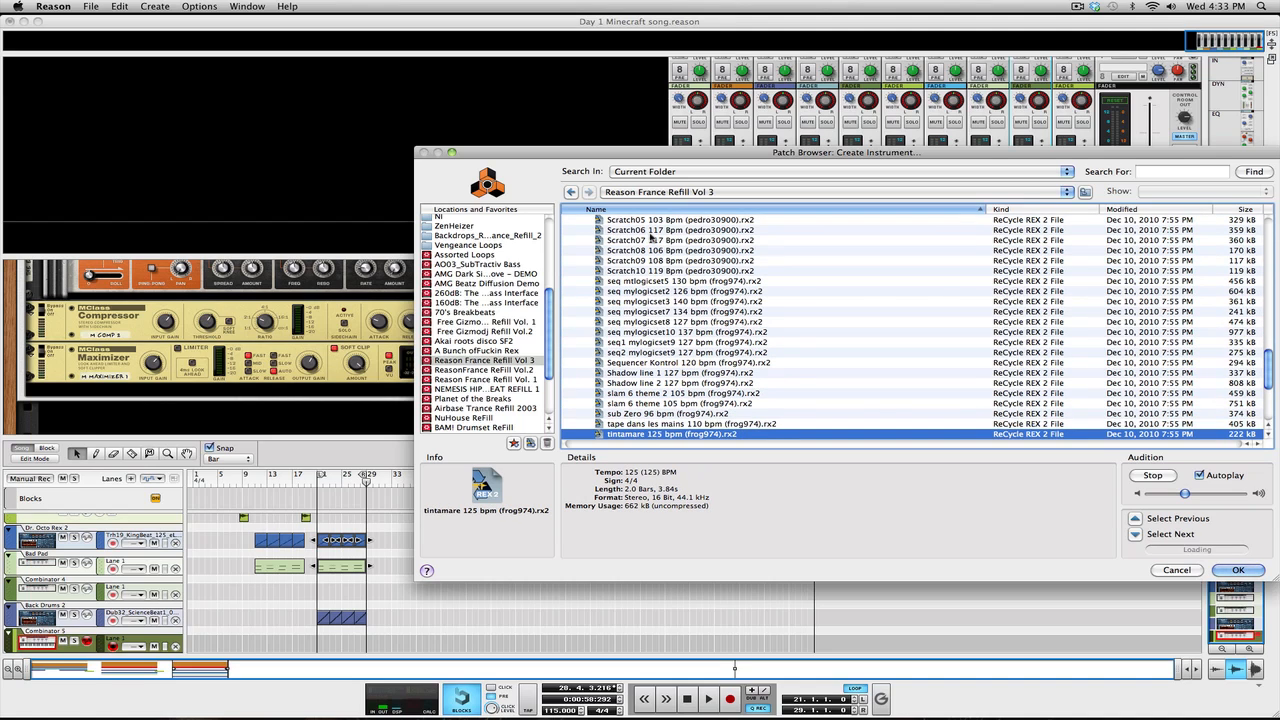
key(Down)
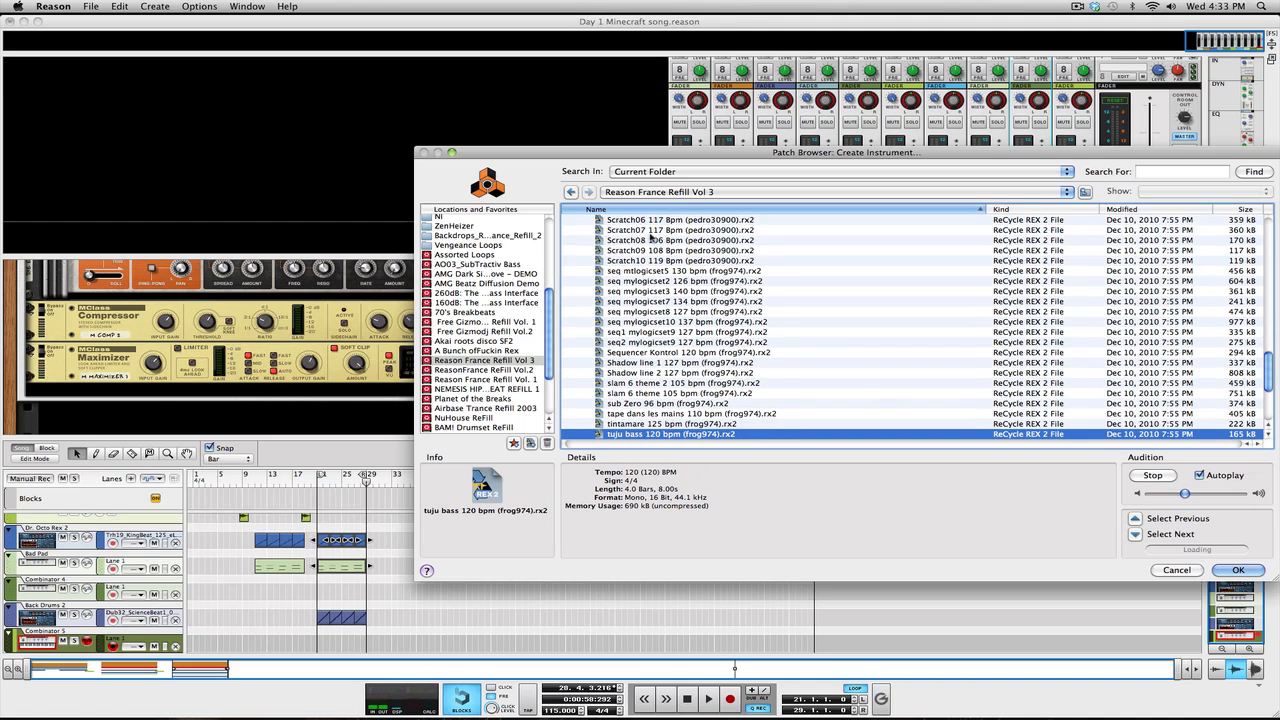
key(Down)
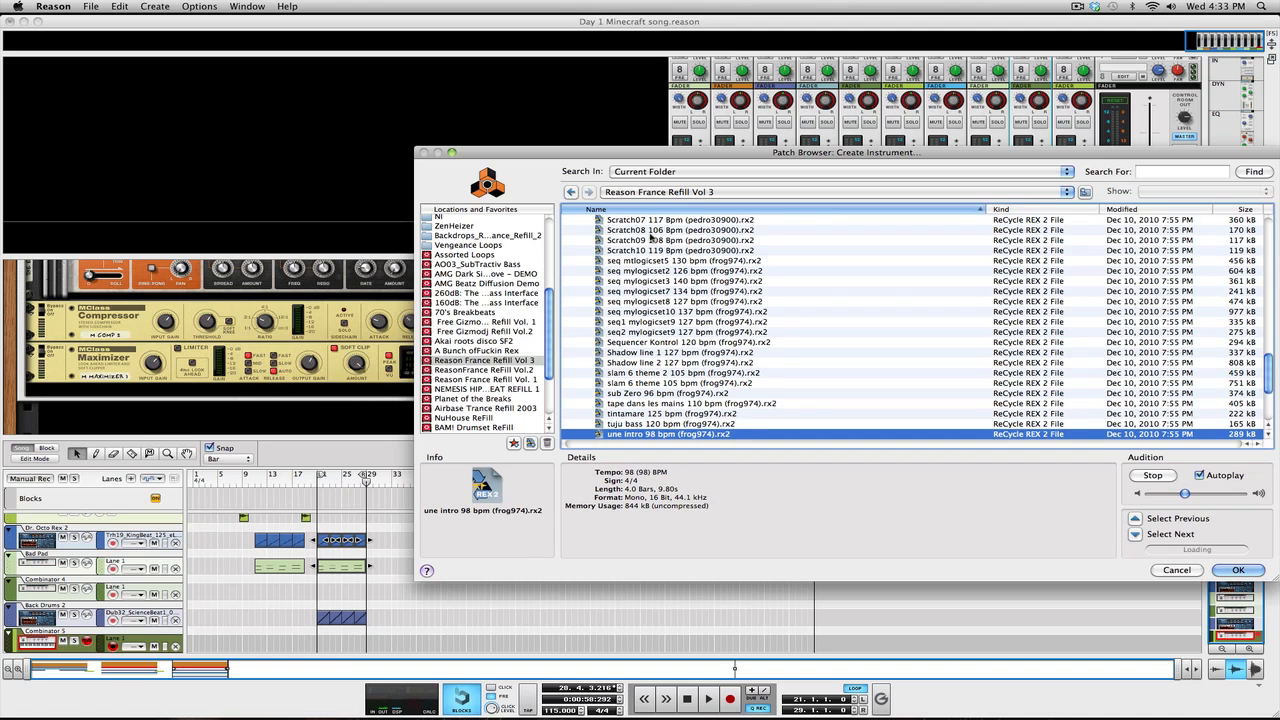
key(Down)
key(Down)
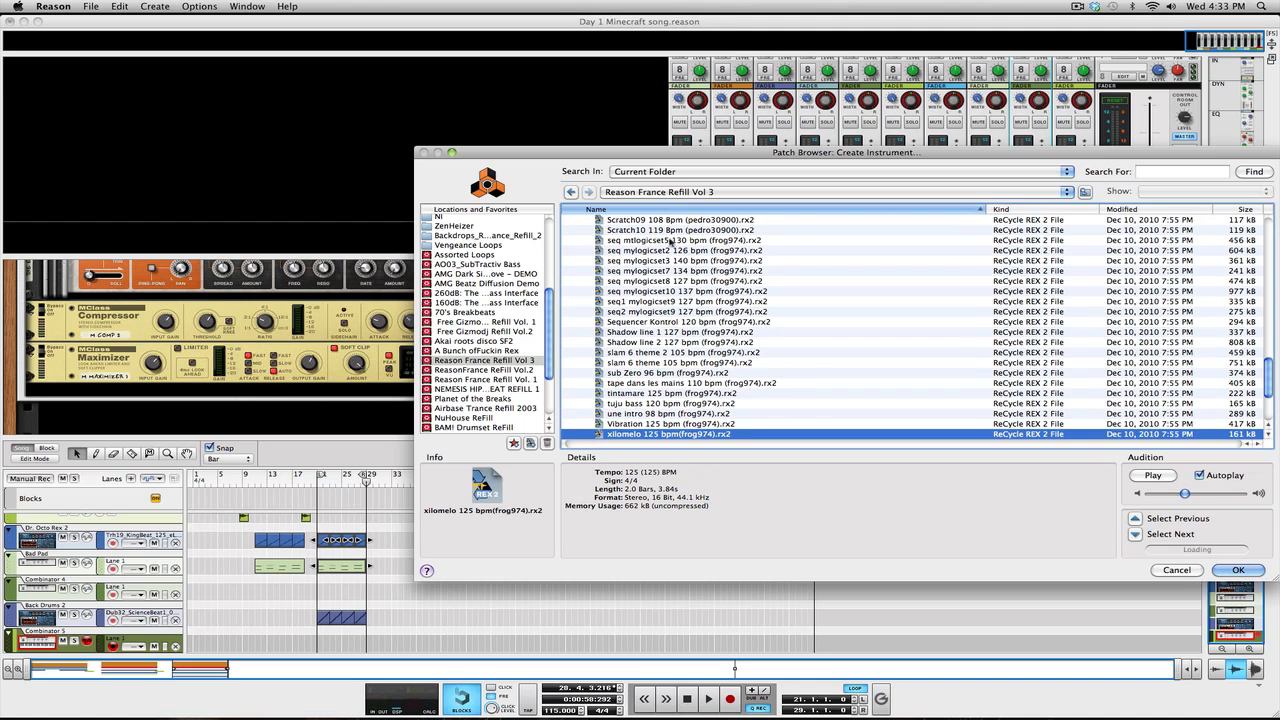
scroll(715, 352, down, 3)
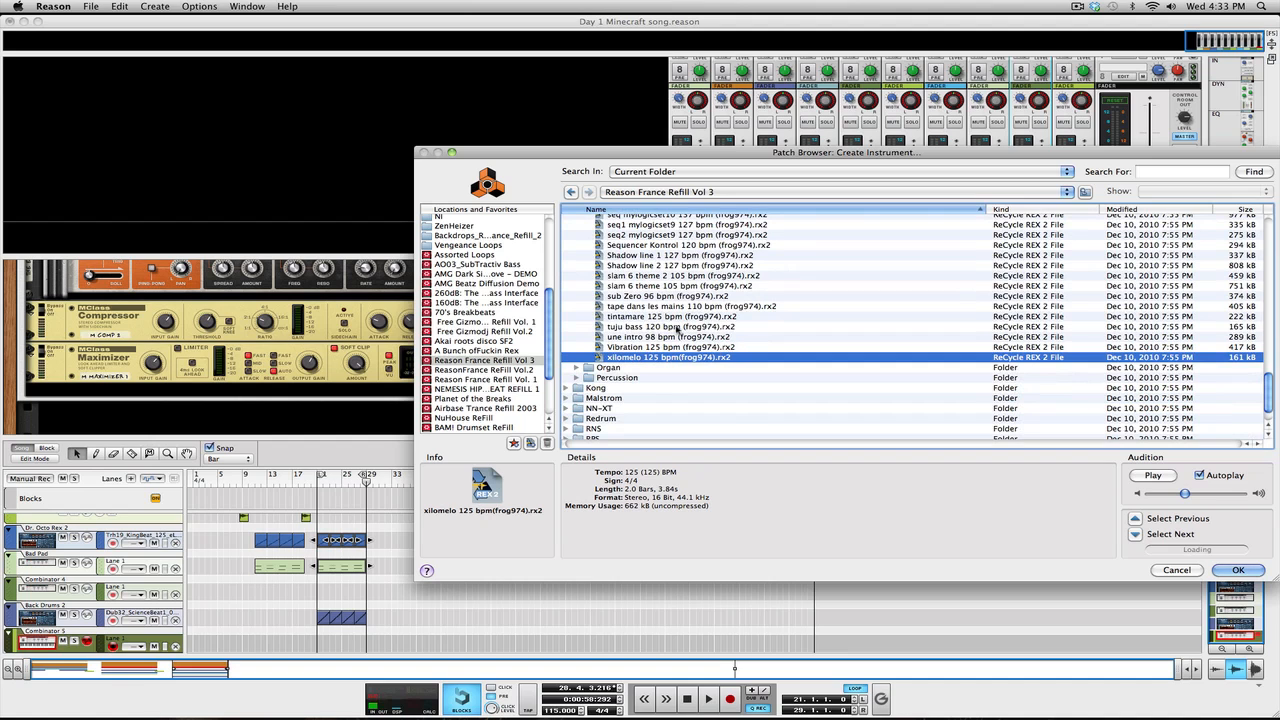
click(1240, 569)
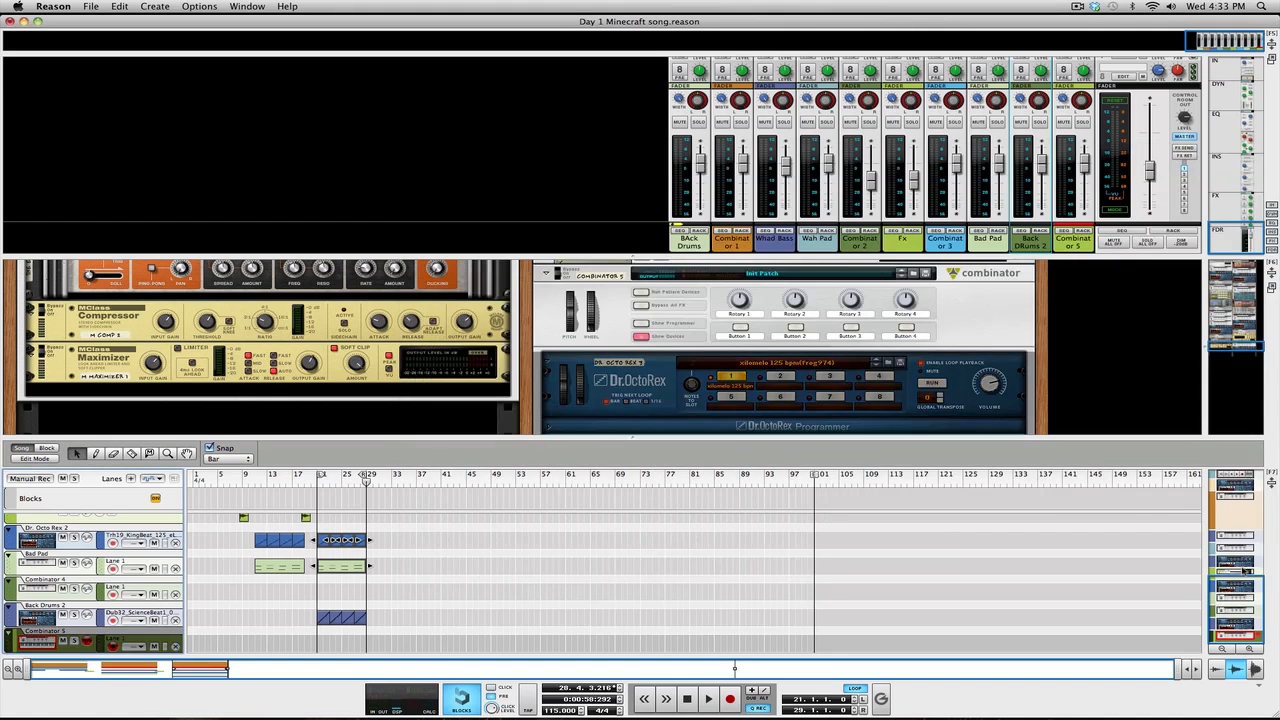
Add an RV7000 Advanced Reverb after the Dr. OctoRex in Combinator 5, adjust its dry/wet mix and enable its EQ.
scroll(658, 340, down, 2)
right_click(658, 316)
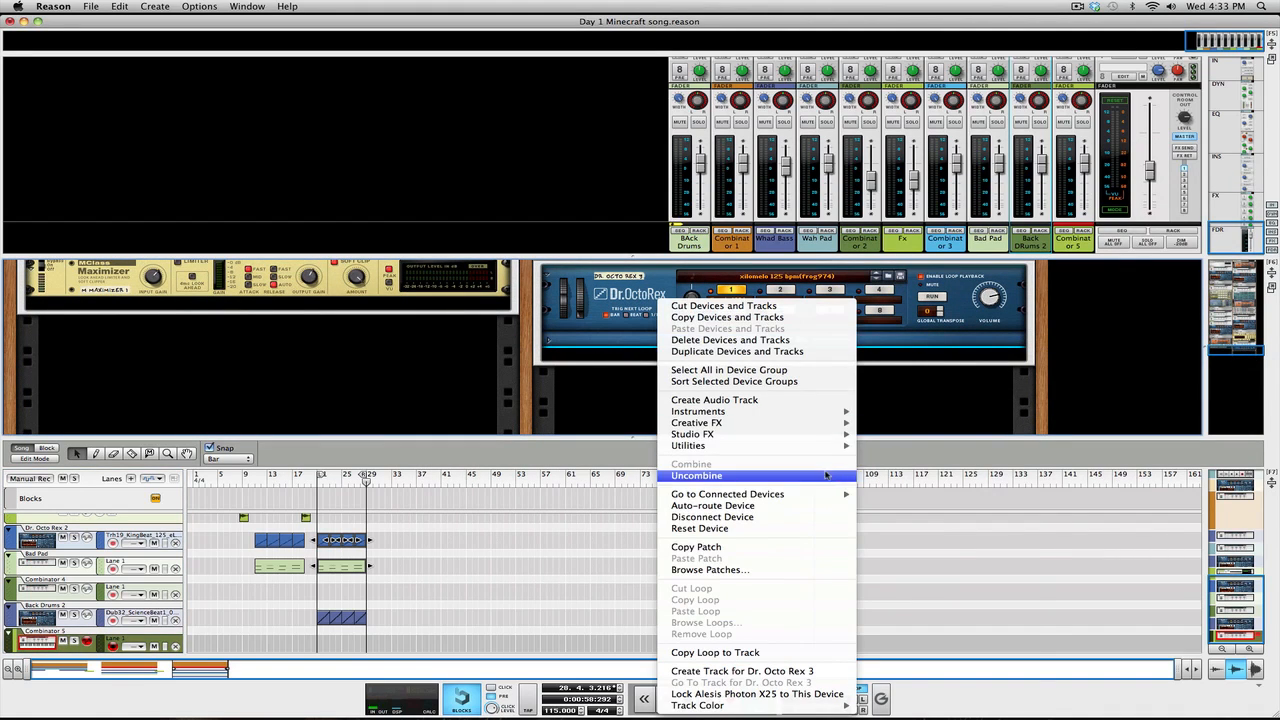
mouse_move(790, 434)
click(968, 454)
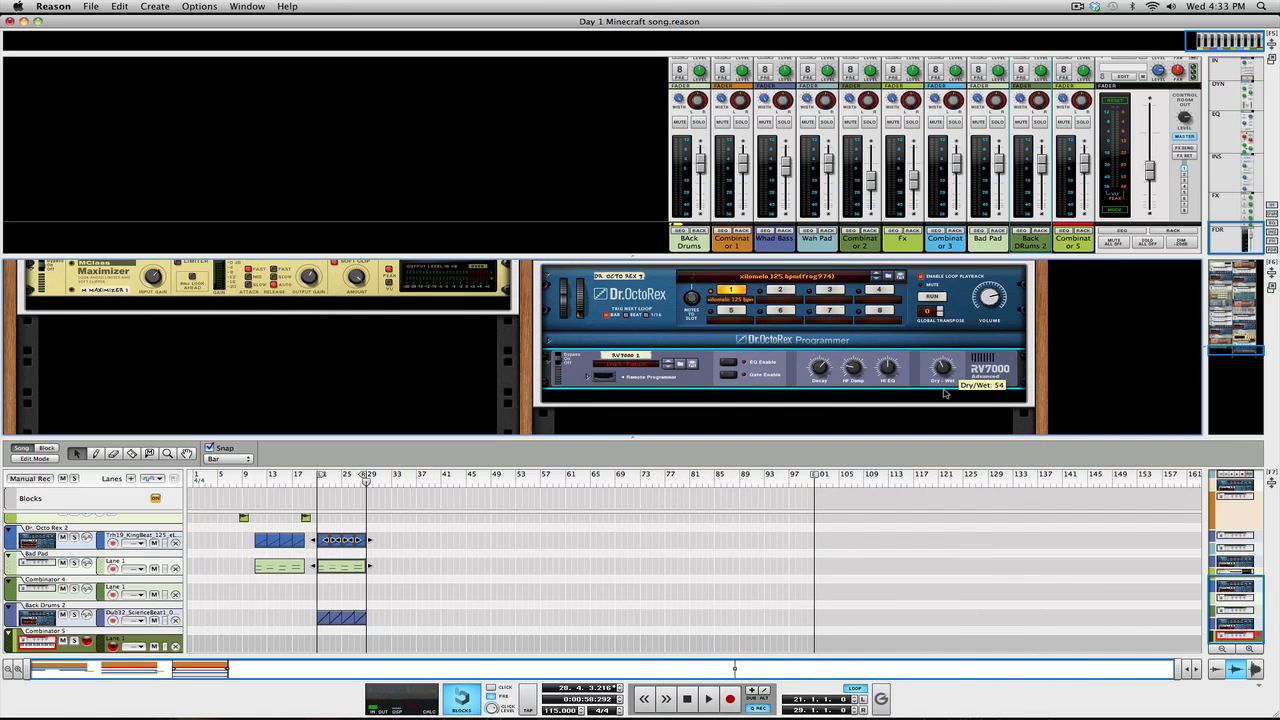
drag(944, 393, 943, 400)
Add a Softube Saturation Knob after the RV7000 reverb with its saturation at 0.7.
right_click(816, 366)
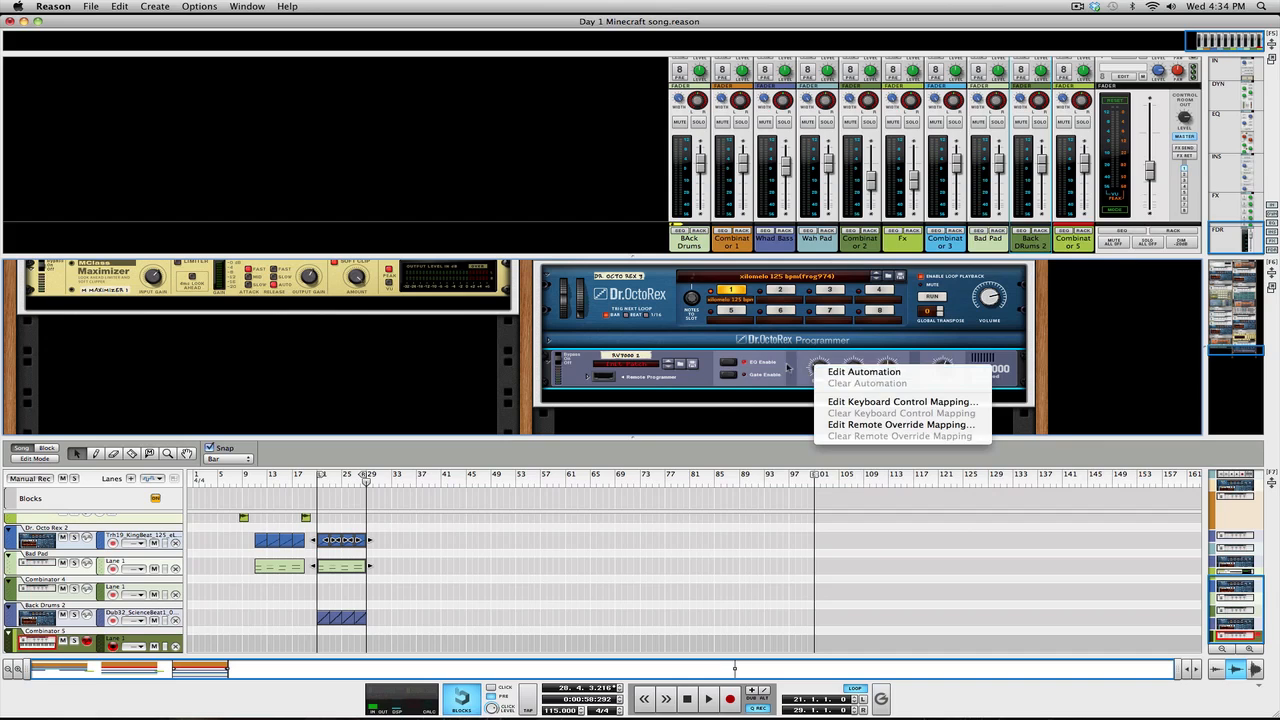
right_click(787, 368)
mouse_move(902, 489)
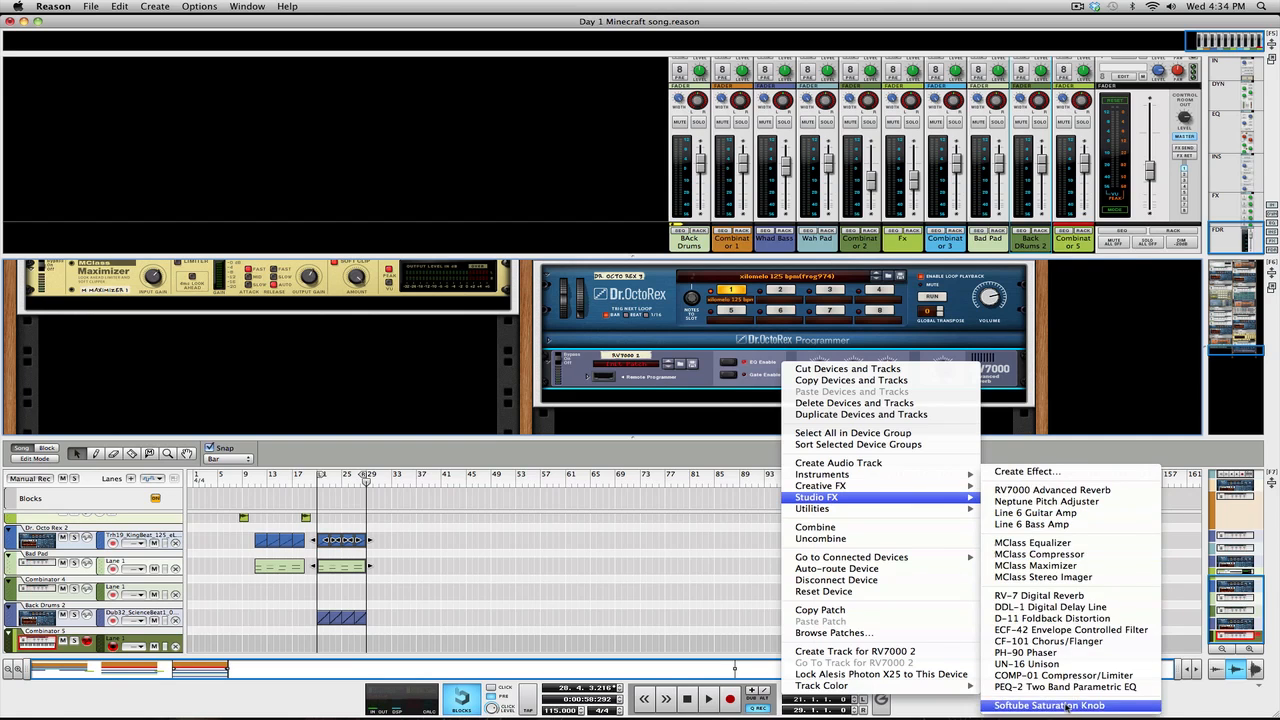
click(1068, 706)
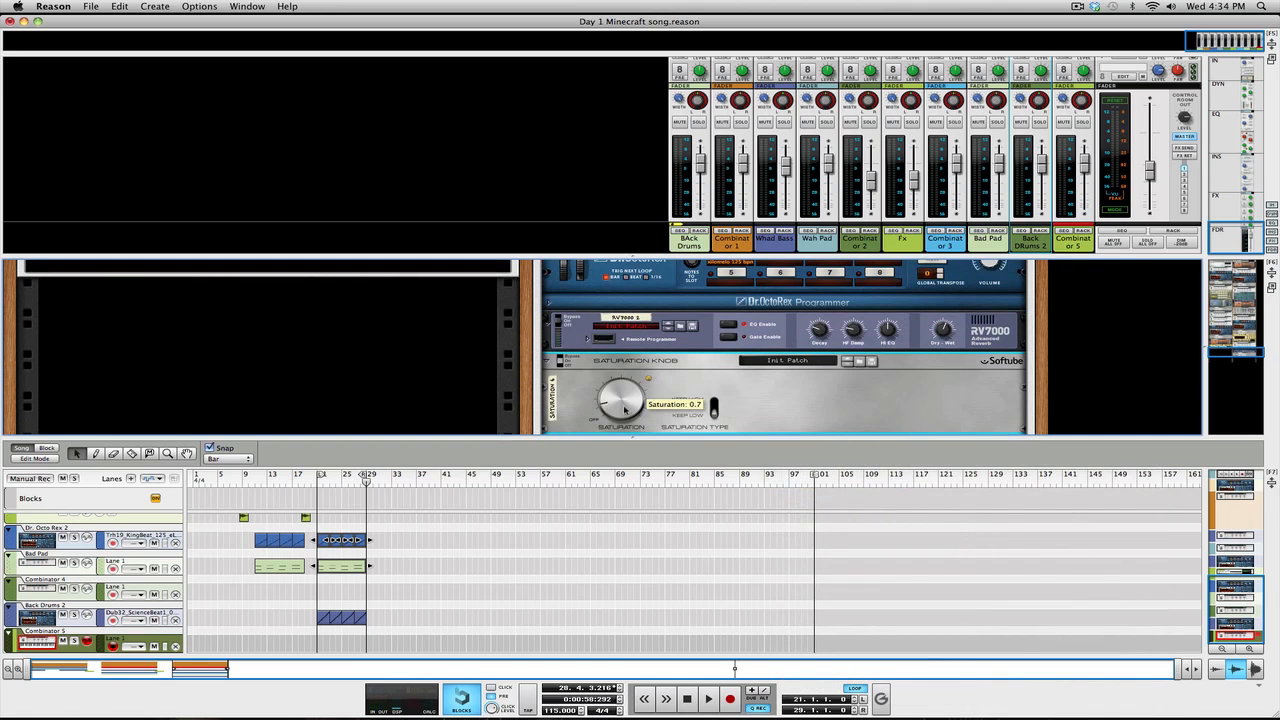
right_click(819, 405)
mouse_move(938, 500)
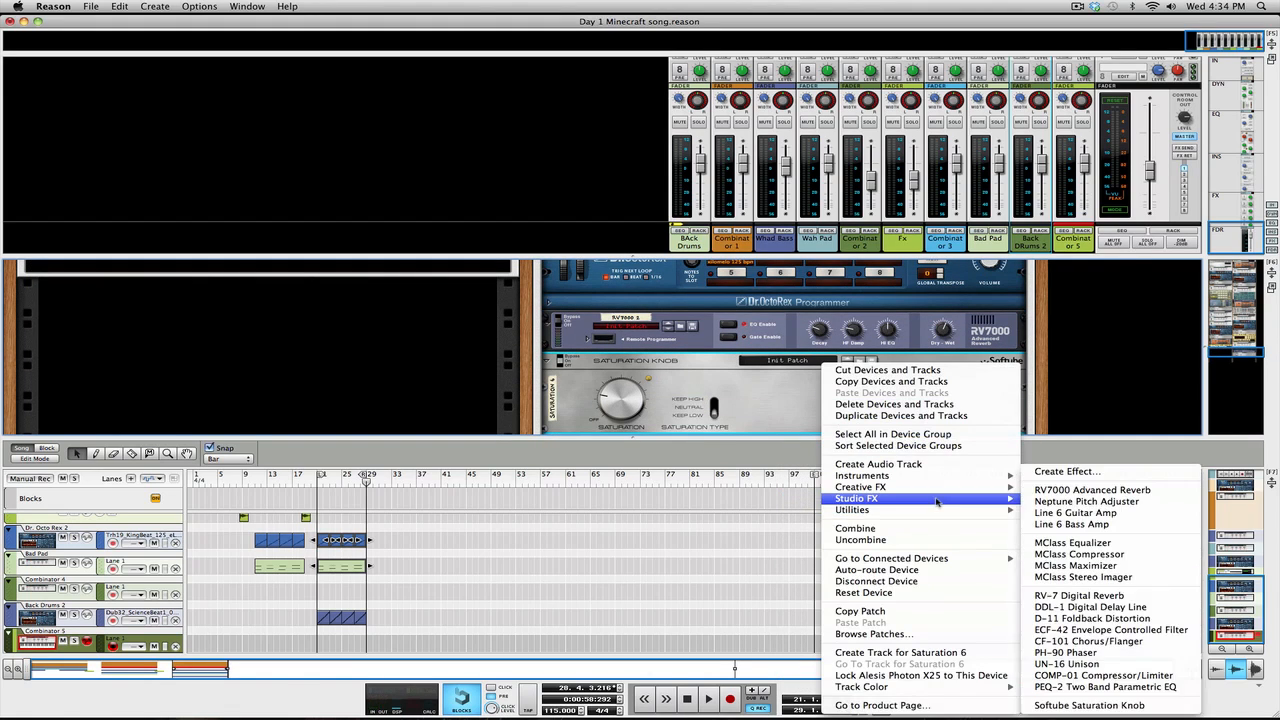
click(1120, 556)
right_click(816, 406)
mouse_move(928, 537)
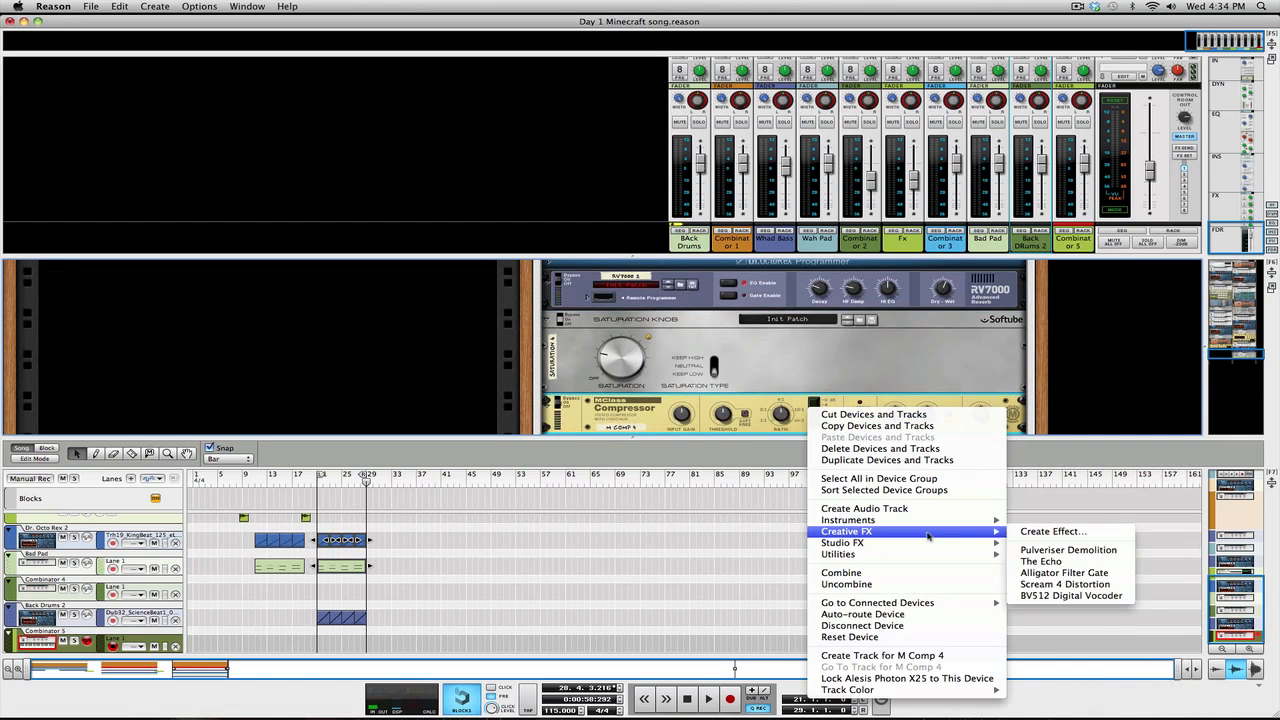
click(857, 403)
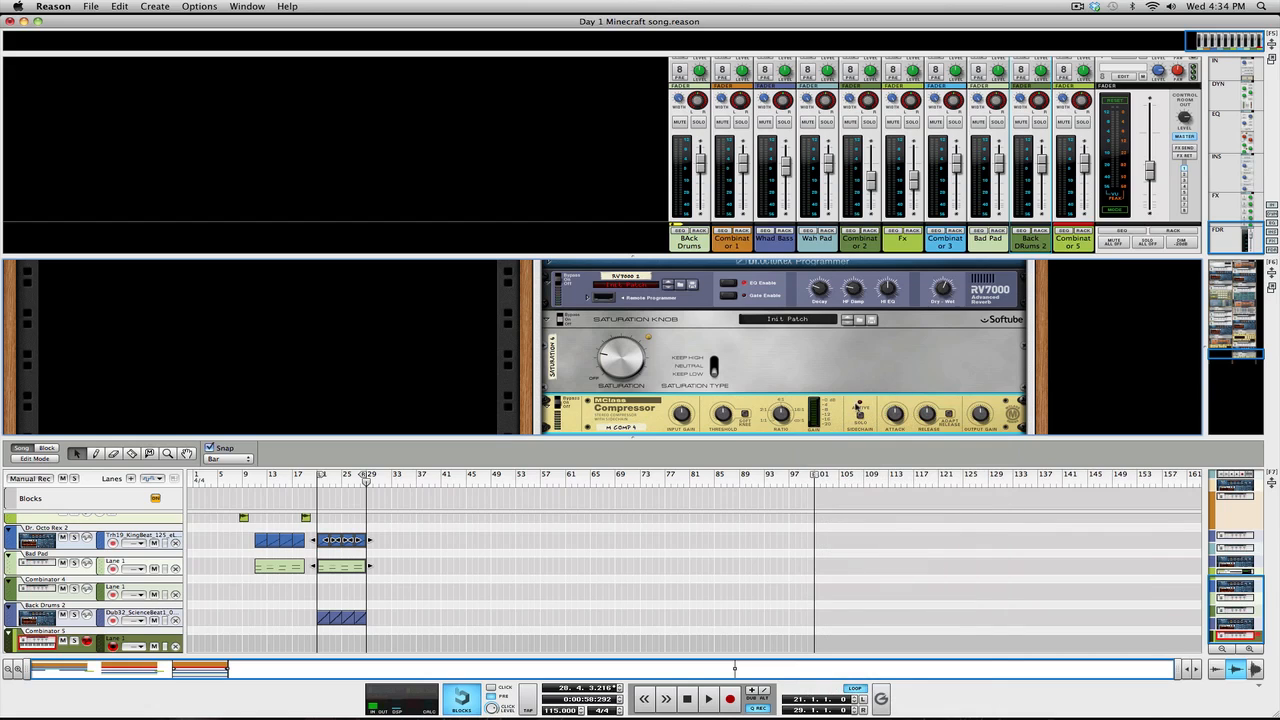
key(Delete)
click(737, 241)
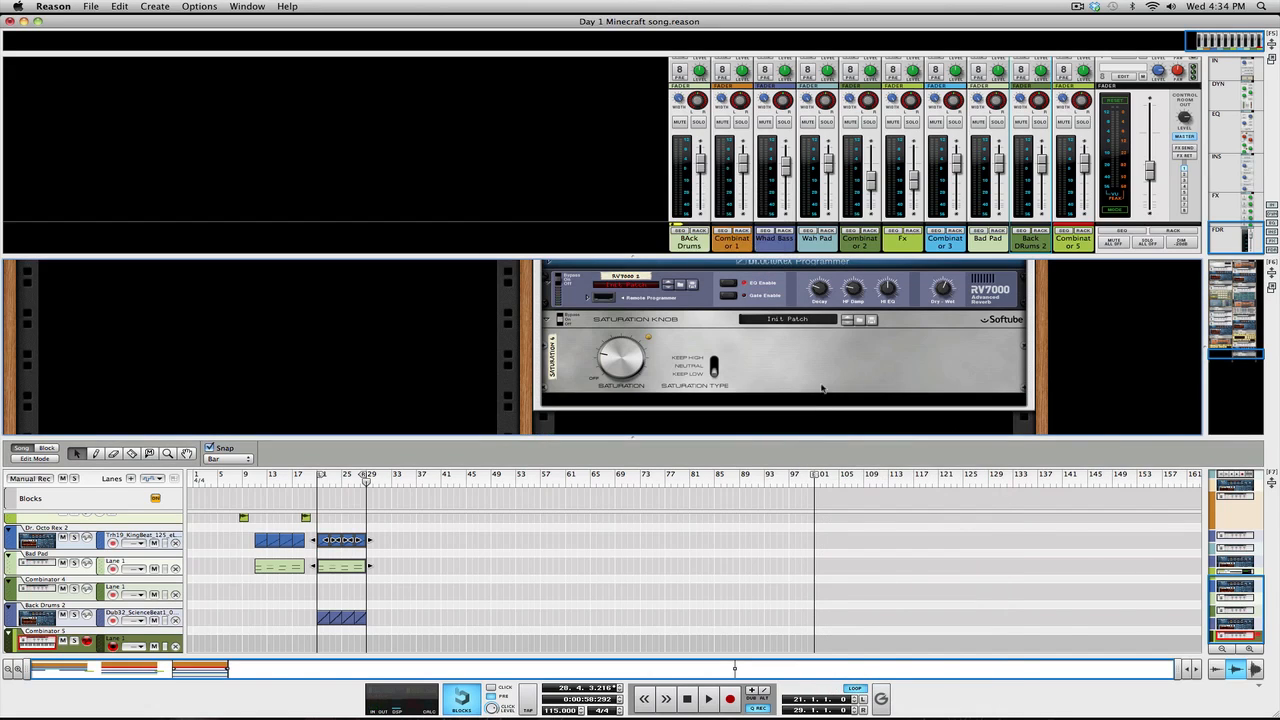
Add an MClass Equalizer after the Saturation Knob.
right_click(822, 388)
mouse_move(925, 487)
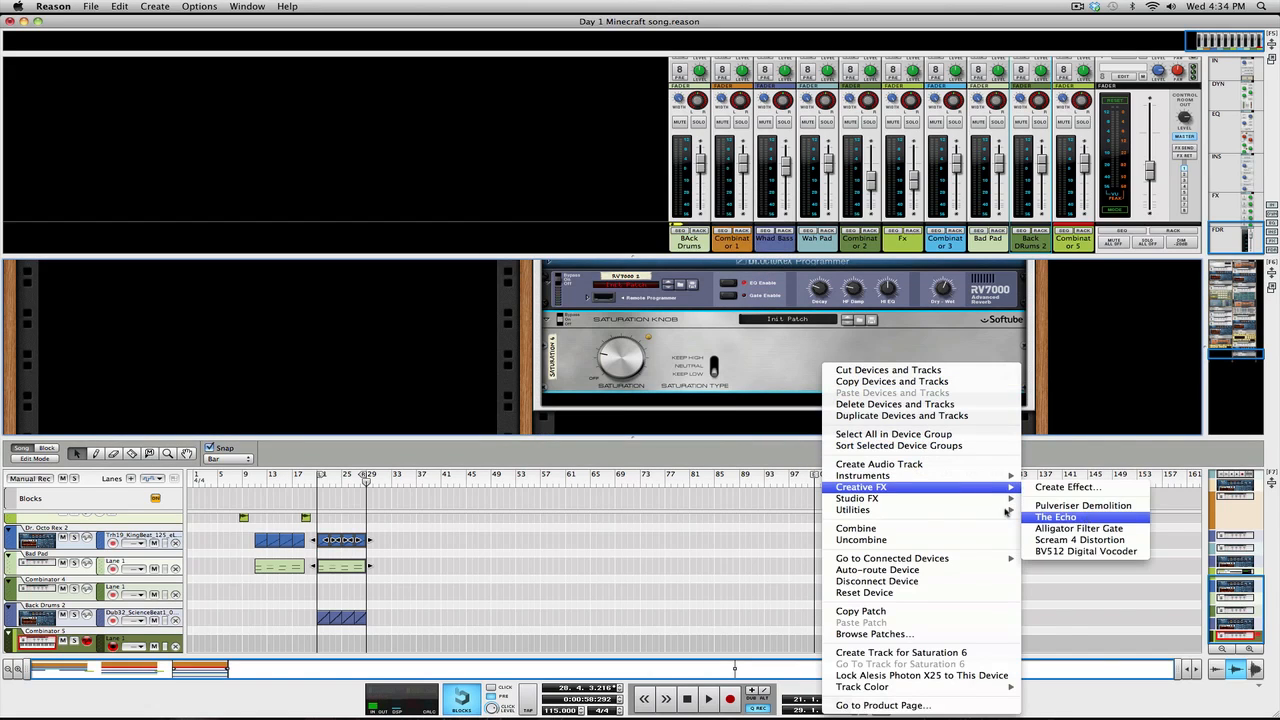
mouse_move(990, 499)
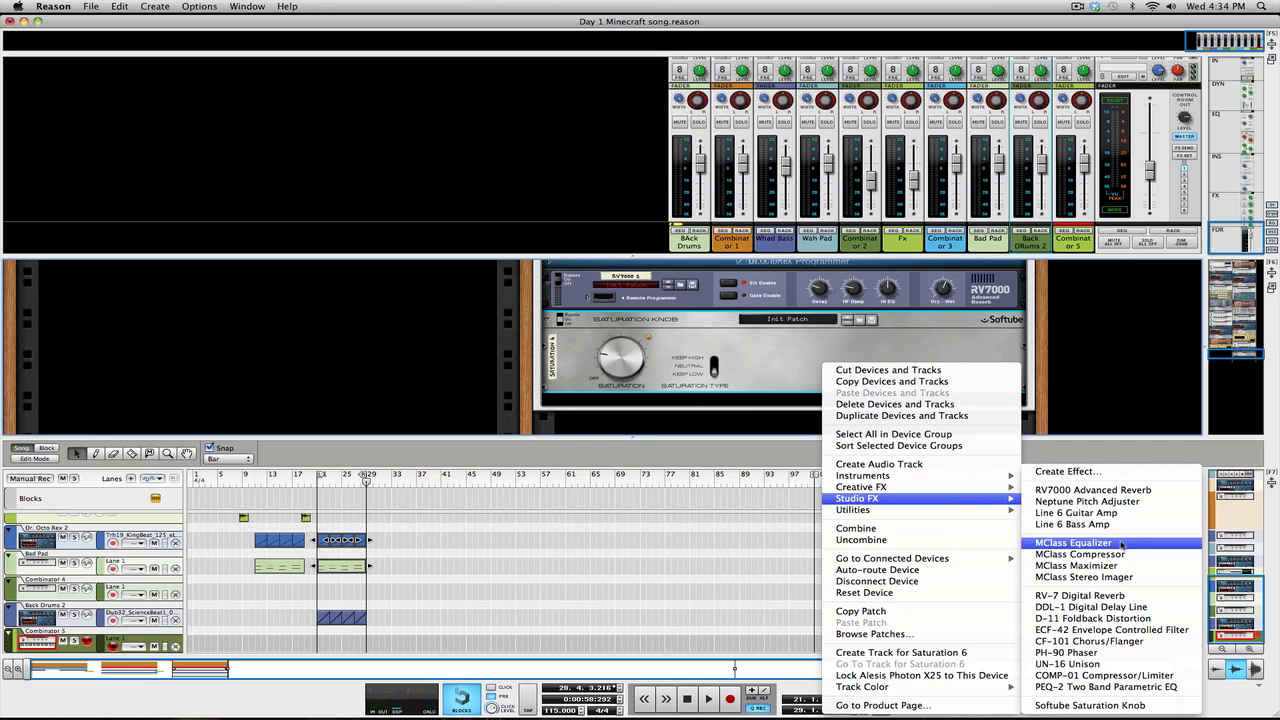
click(1072, 543)
Add The Echo after the MClass Equalizer and set its delay time to 1/4.
right_click(821, 395)
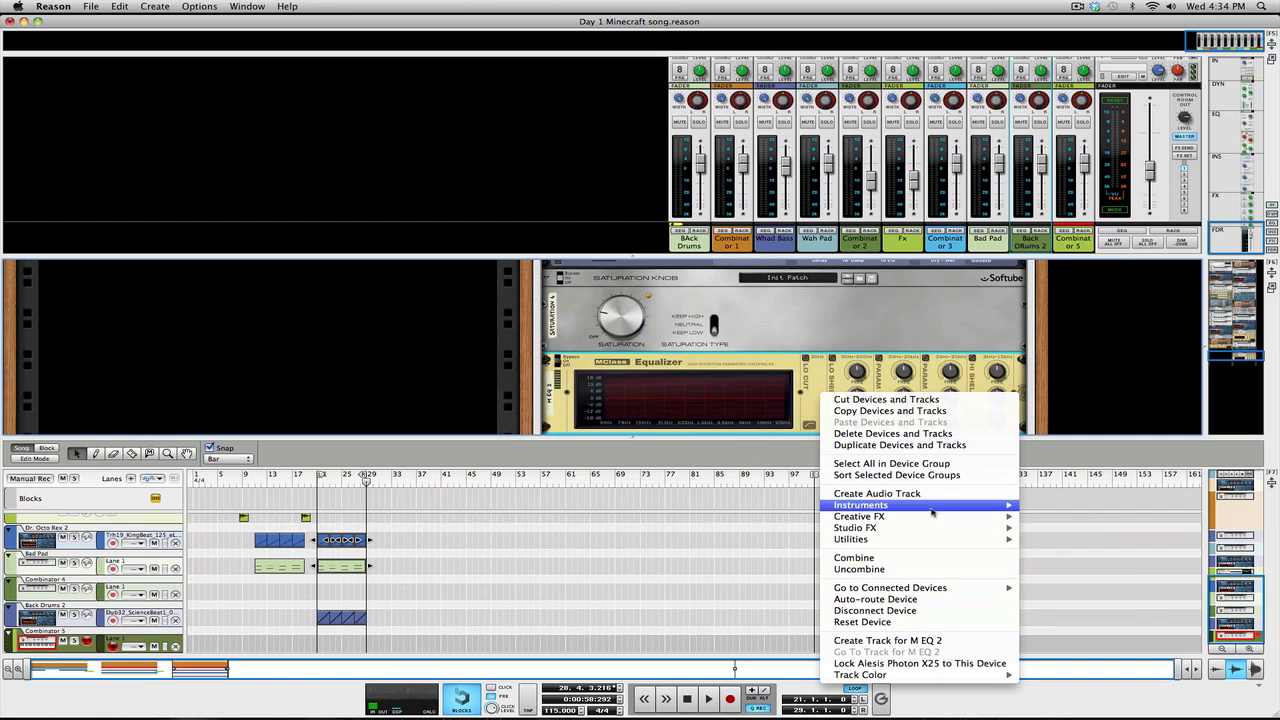
mouse_move(951, 533)
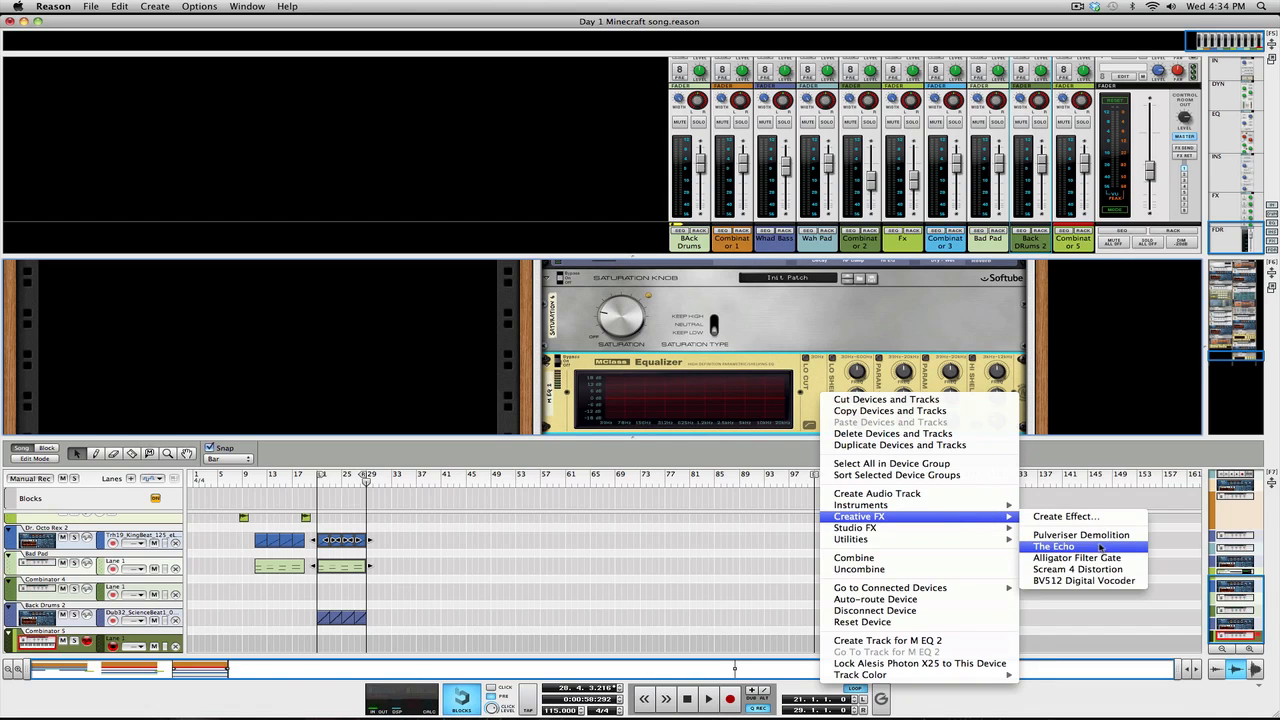
click(1097, 545)
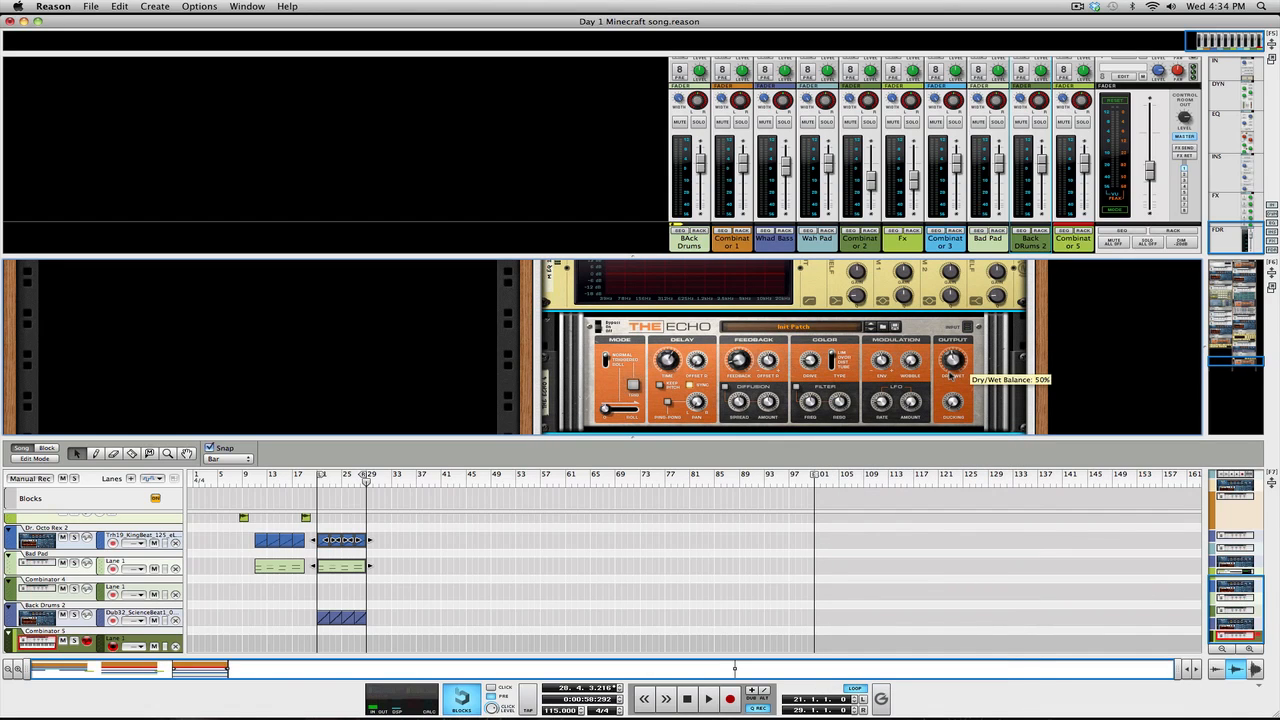
drag(666, 362, 666, 356)
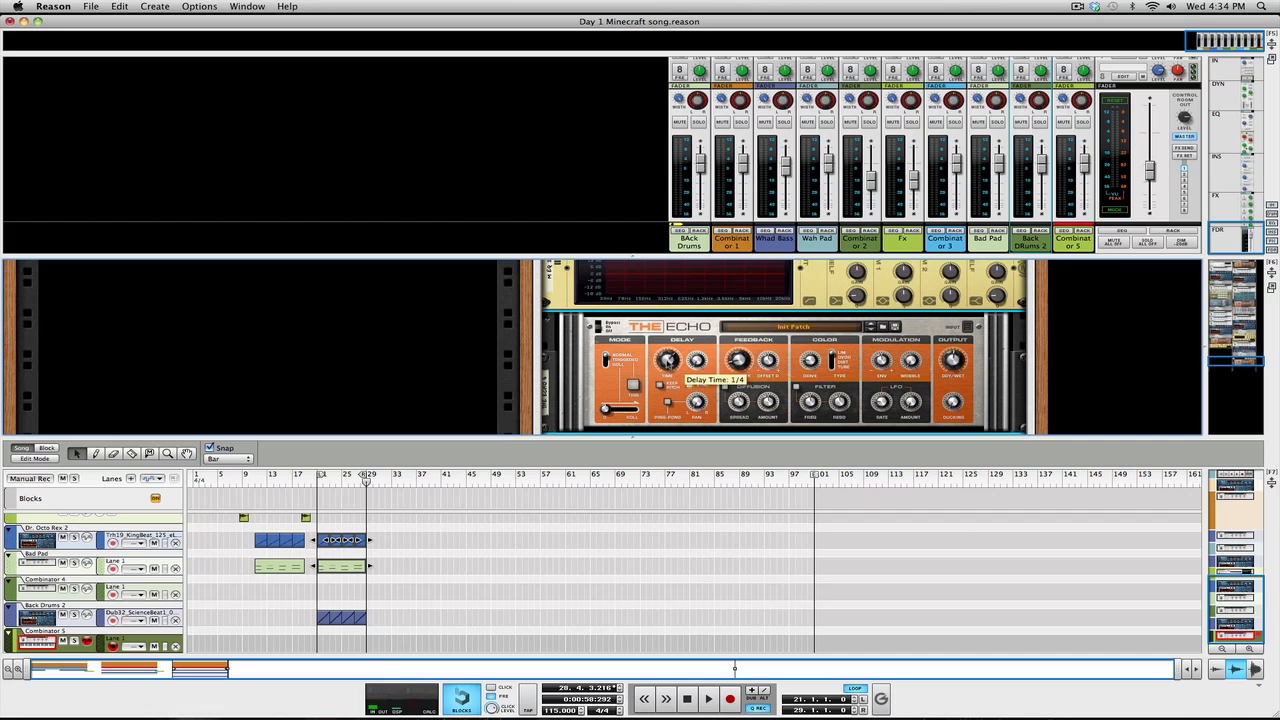
Switch on The Echo's filter and adjust the filter frequency.
mouse_move(746, 363)
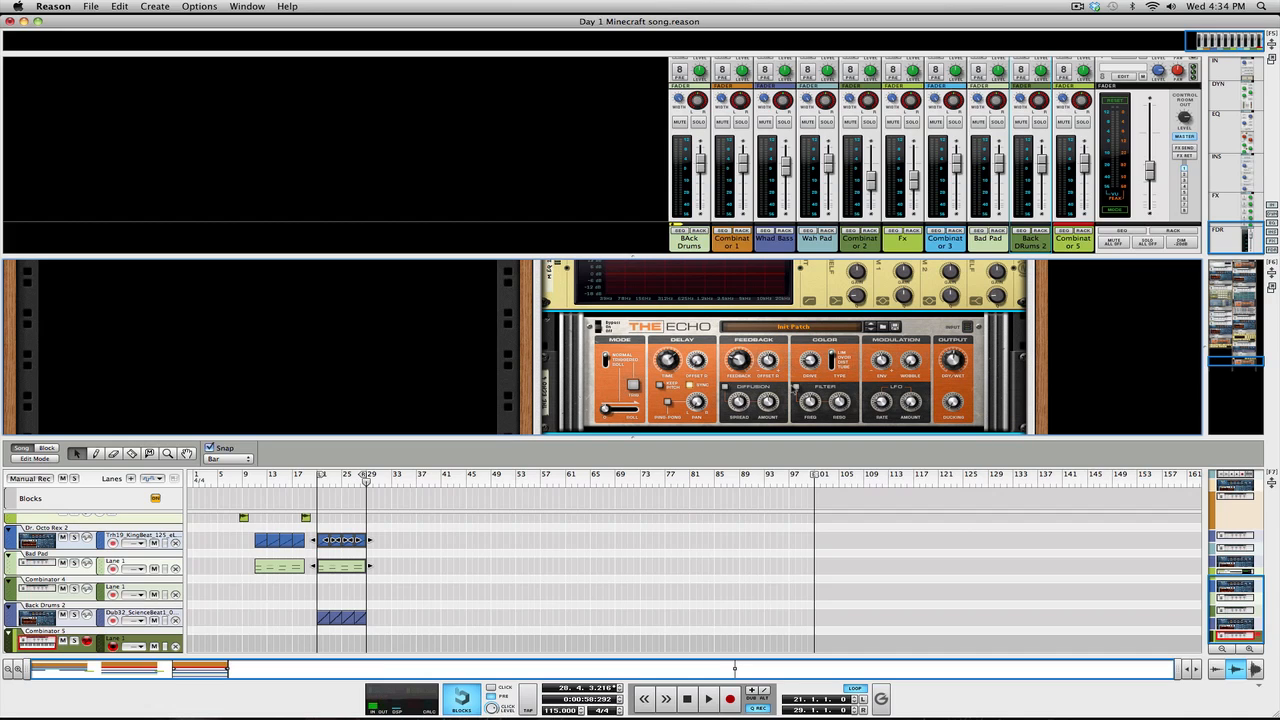
click(796, 387)
mouse_move(810, 402)
drag(810, 402, 810, 392)
Add an MClass Maximizer after The Echo with soft clip on, limiter off and input gain at 1.9 dB.
right_click(950, 380)
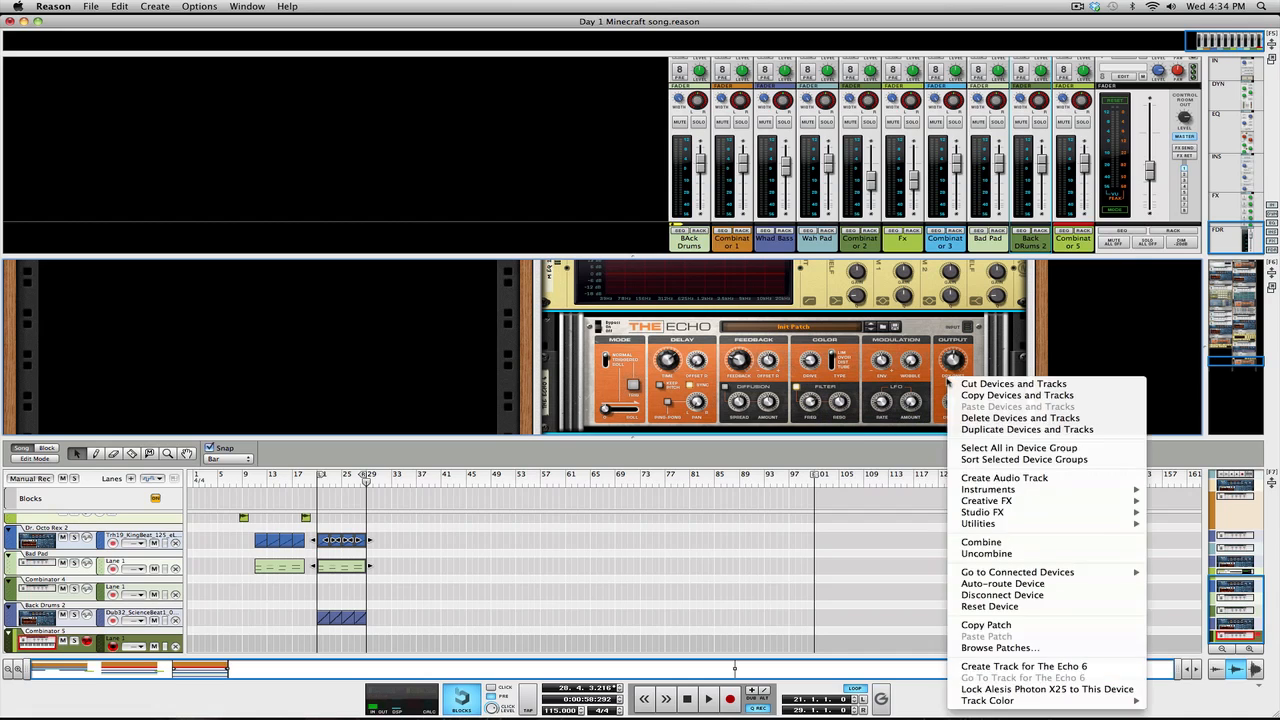
mouse_move(1108, 515)
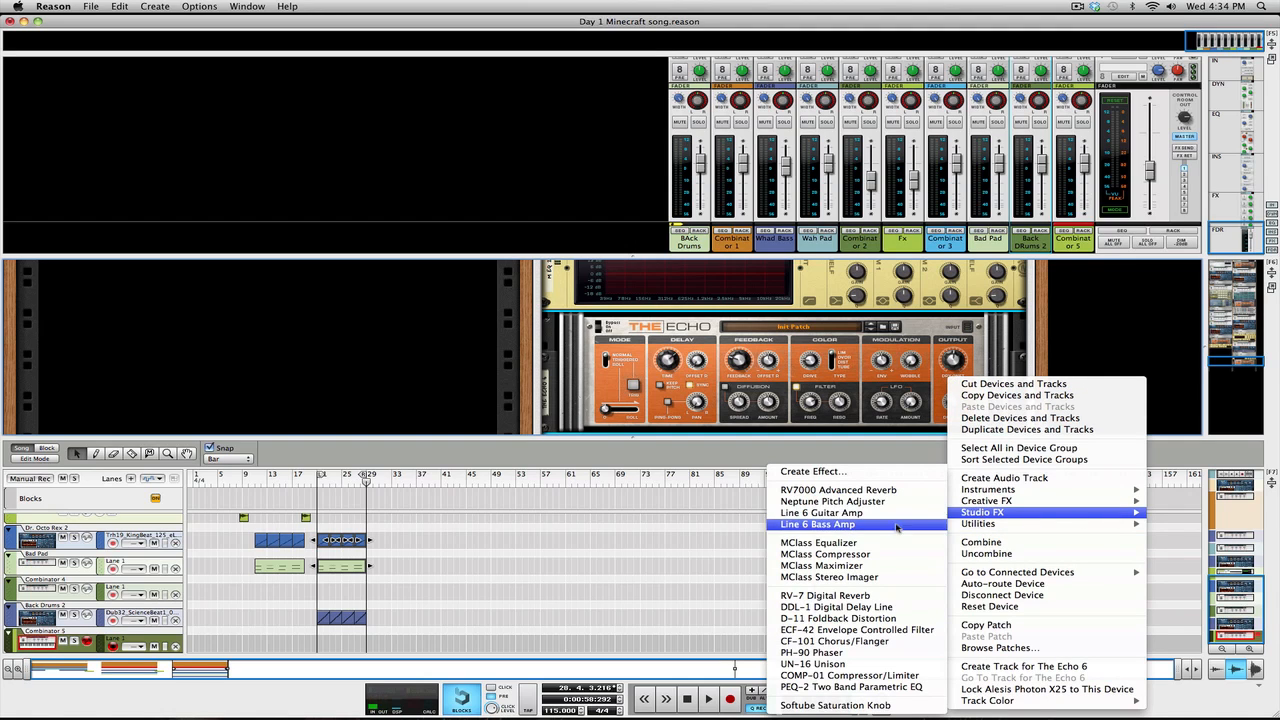
click(884, 566)
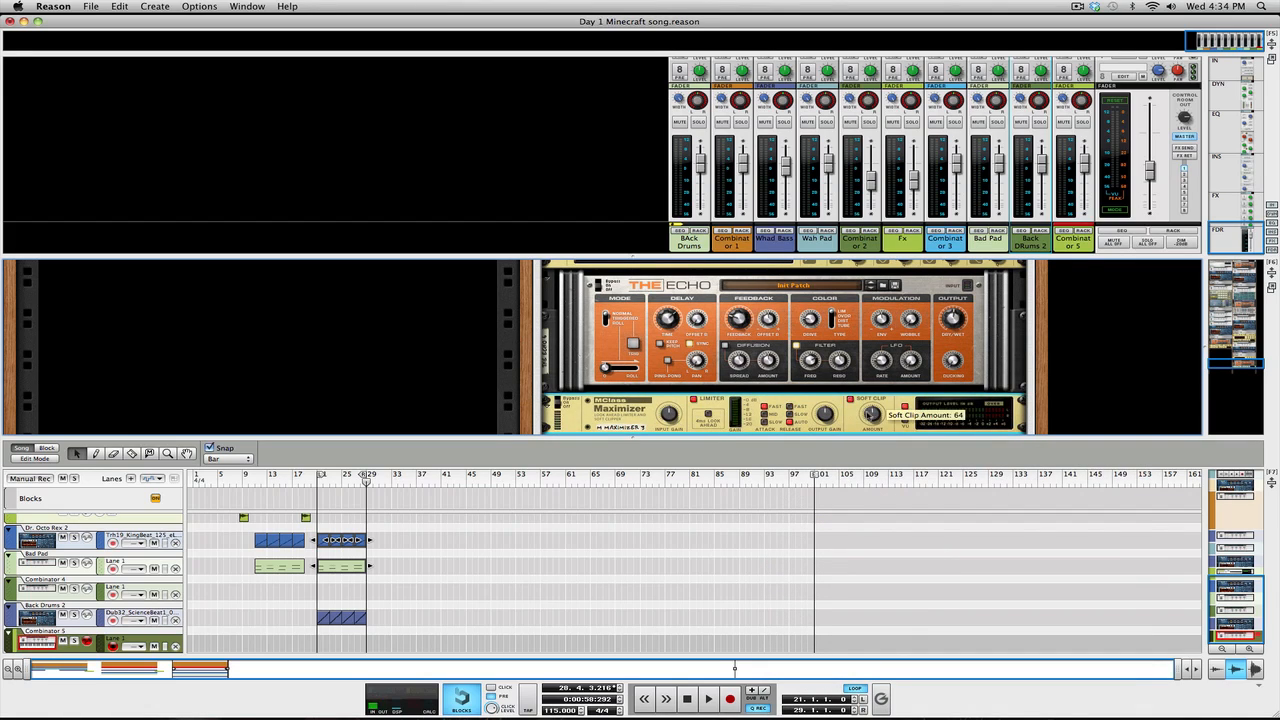
click(693, 401)
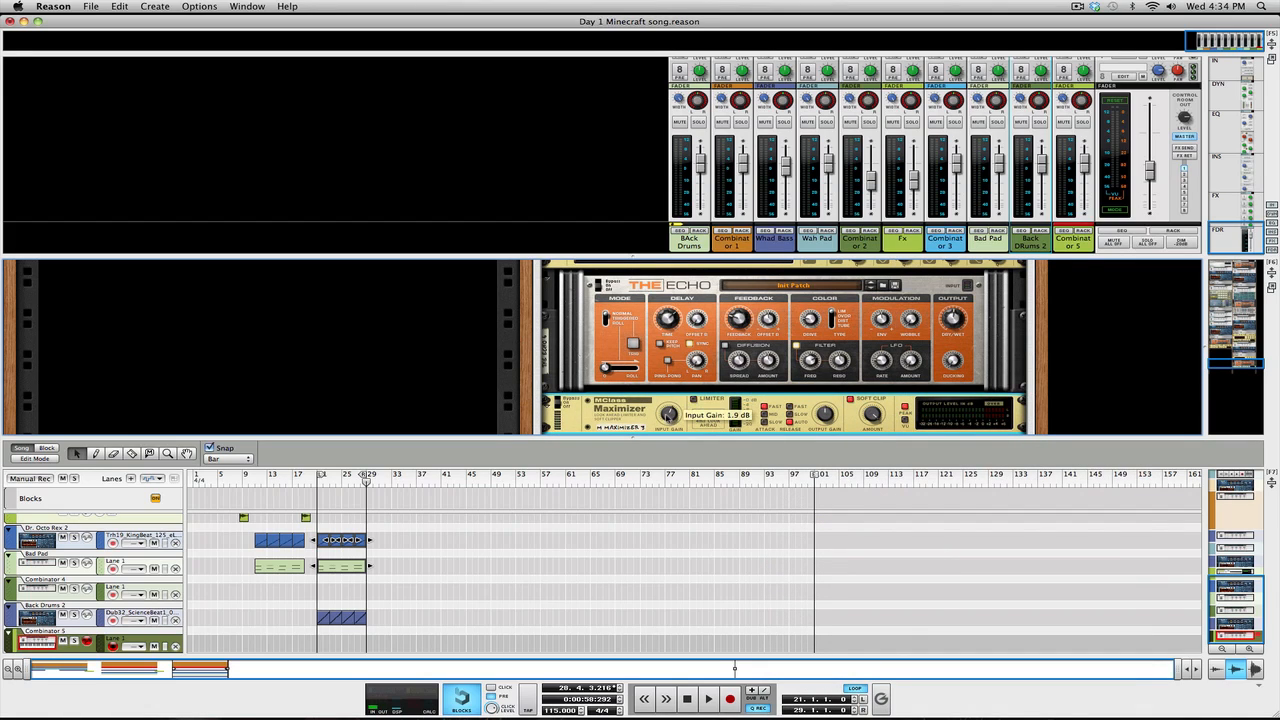
Run the xilomelo loop in the Dr. OctoRex and raise the Saturation Knob to 3.3.
scroll(838, 392, up, 5)
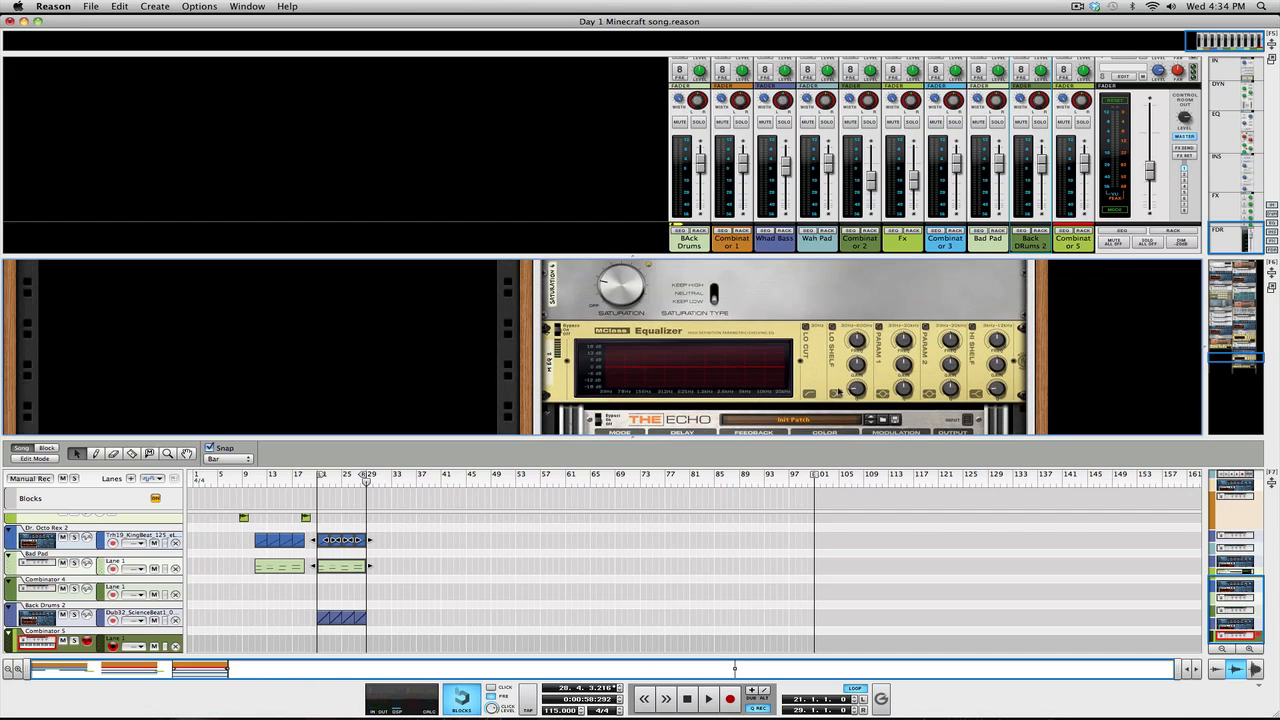
scroll(832, 330, up, 5)
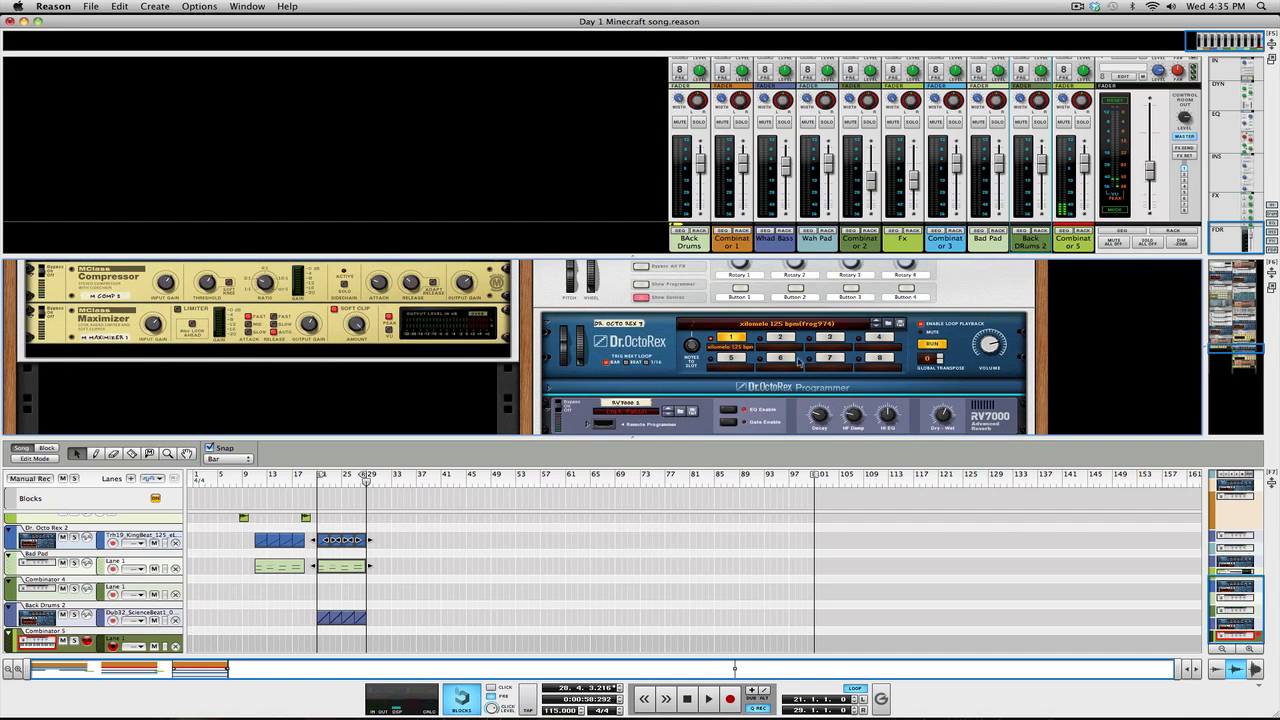
scroll(800, 362, down, 3)
scroll(912, 354, down, 1)
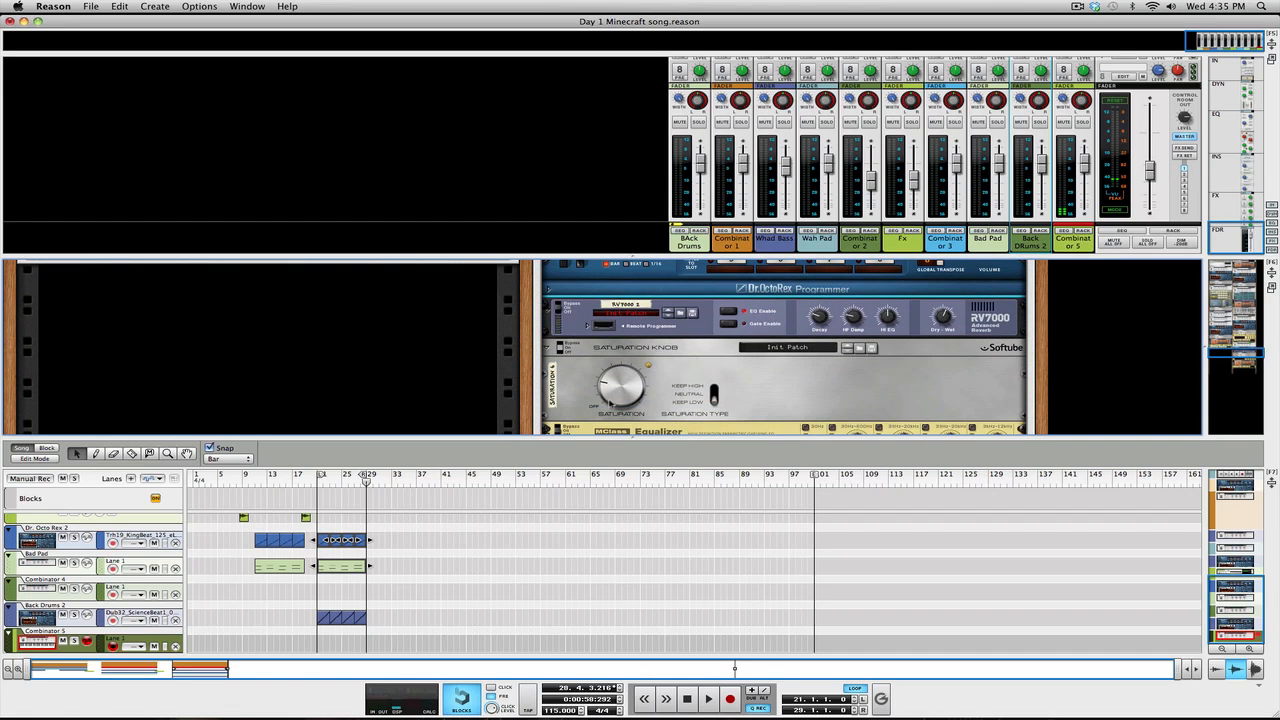
mouse_move(612, 402)
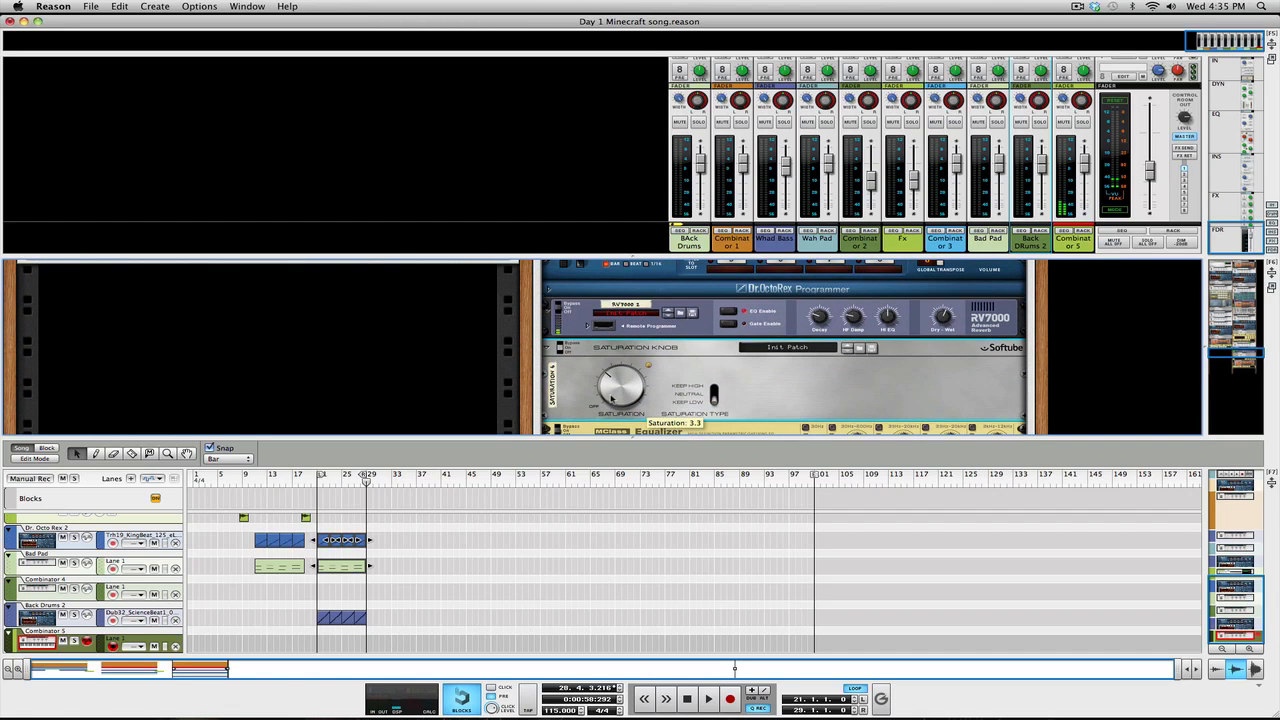
Raise the Saturation Knob to 6.6 and bypass the RV7000 reverb while the loop plays.
scroll(750, 397, down, 8)
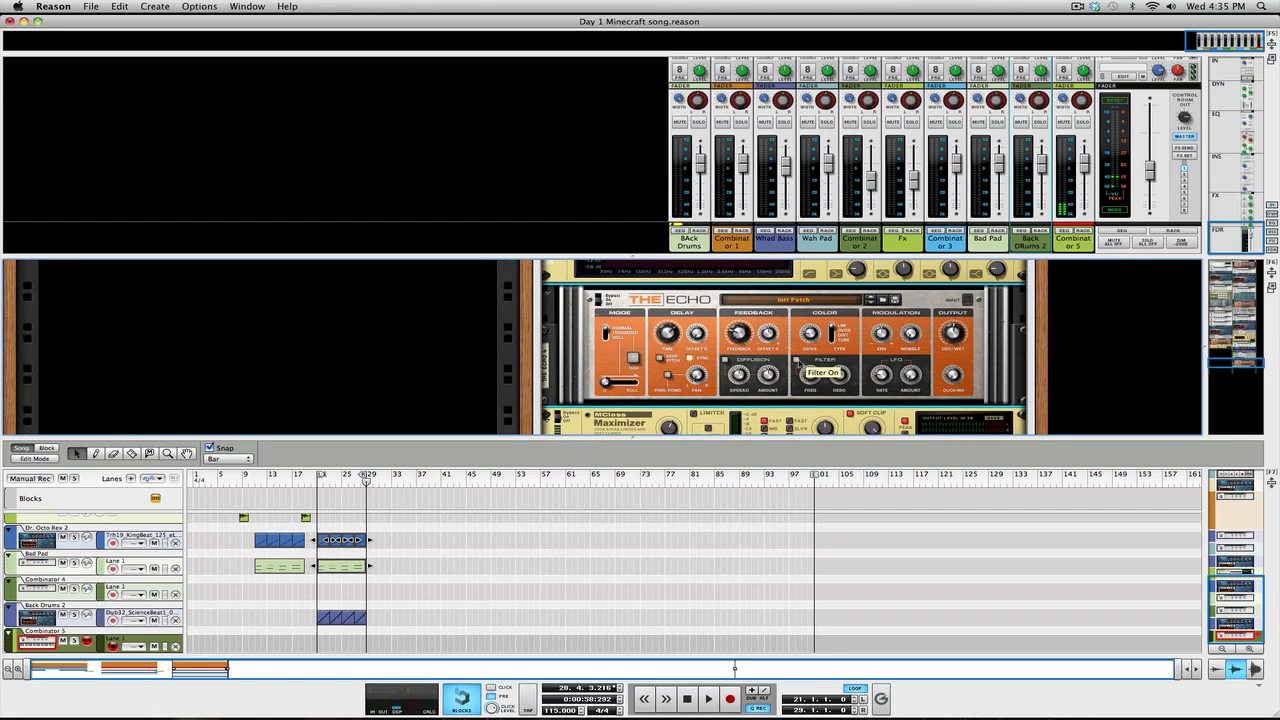
scroll(835, 379, up, 6)
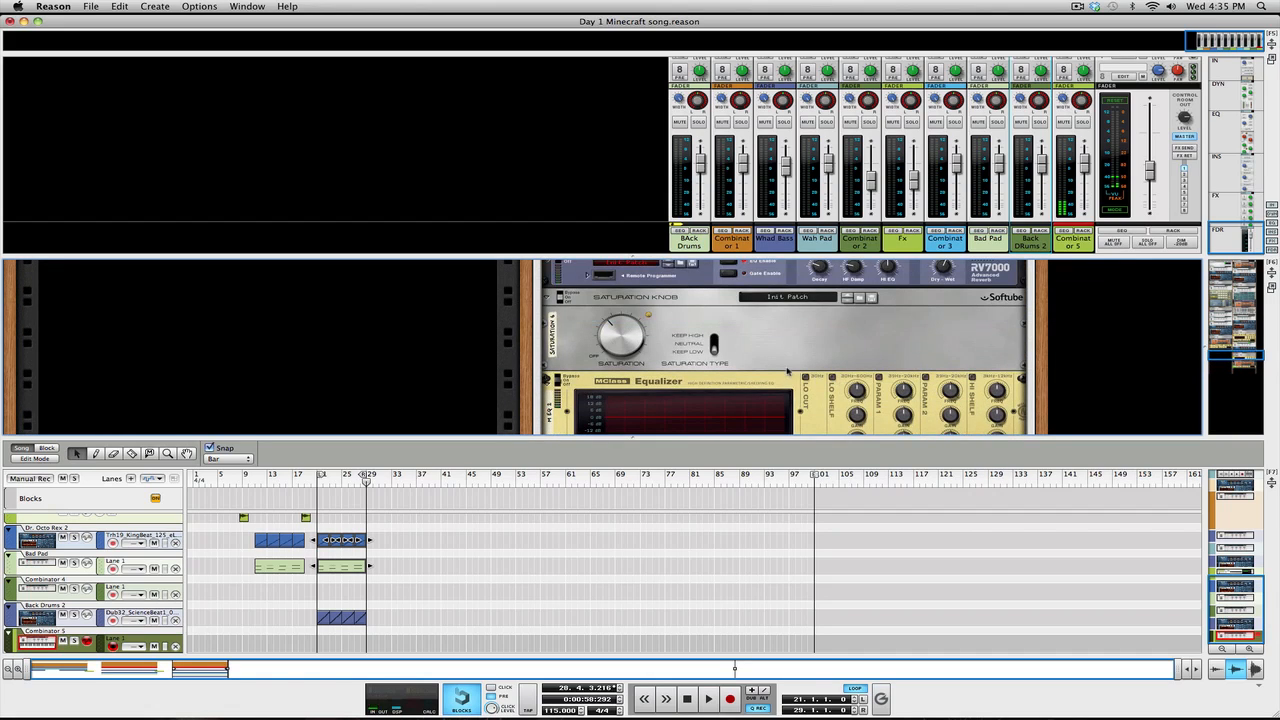
scroll(838, 380, down, 1)
scroll(760, 345, up, 1)
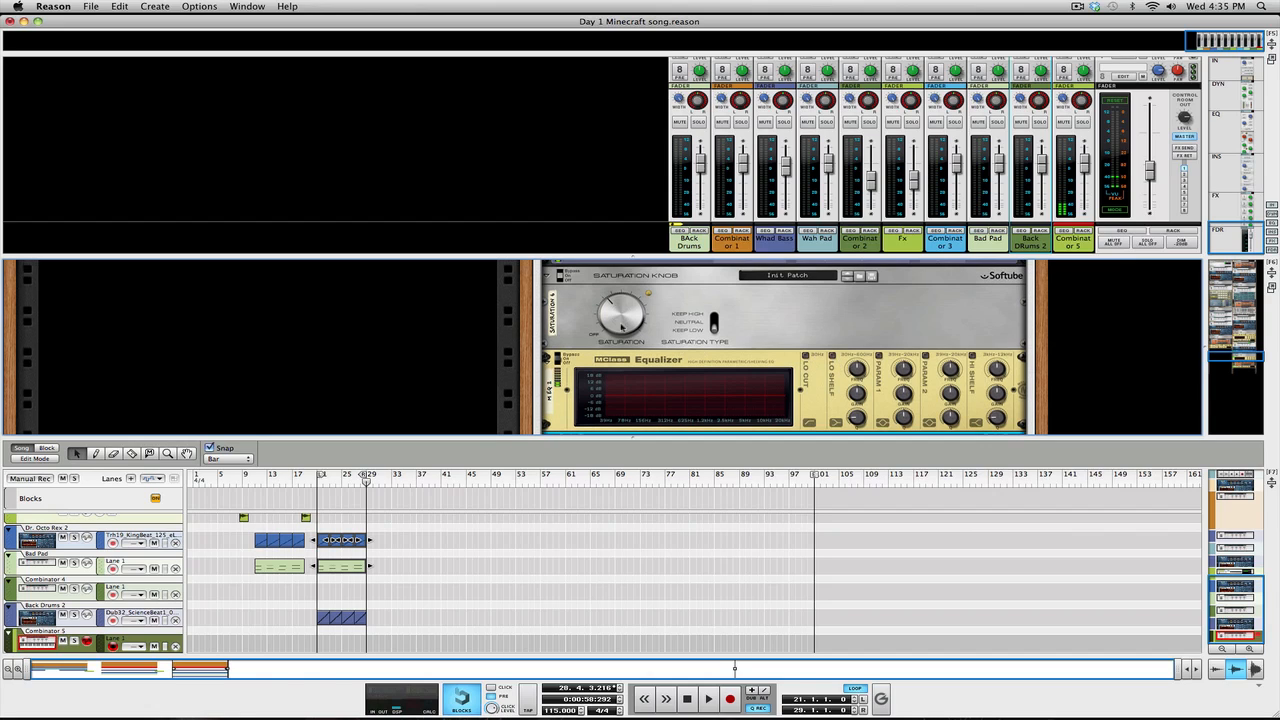
mouse_move(618, 315)
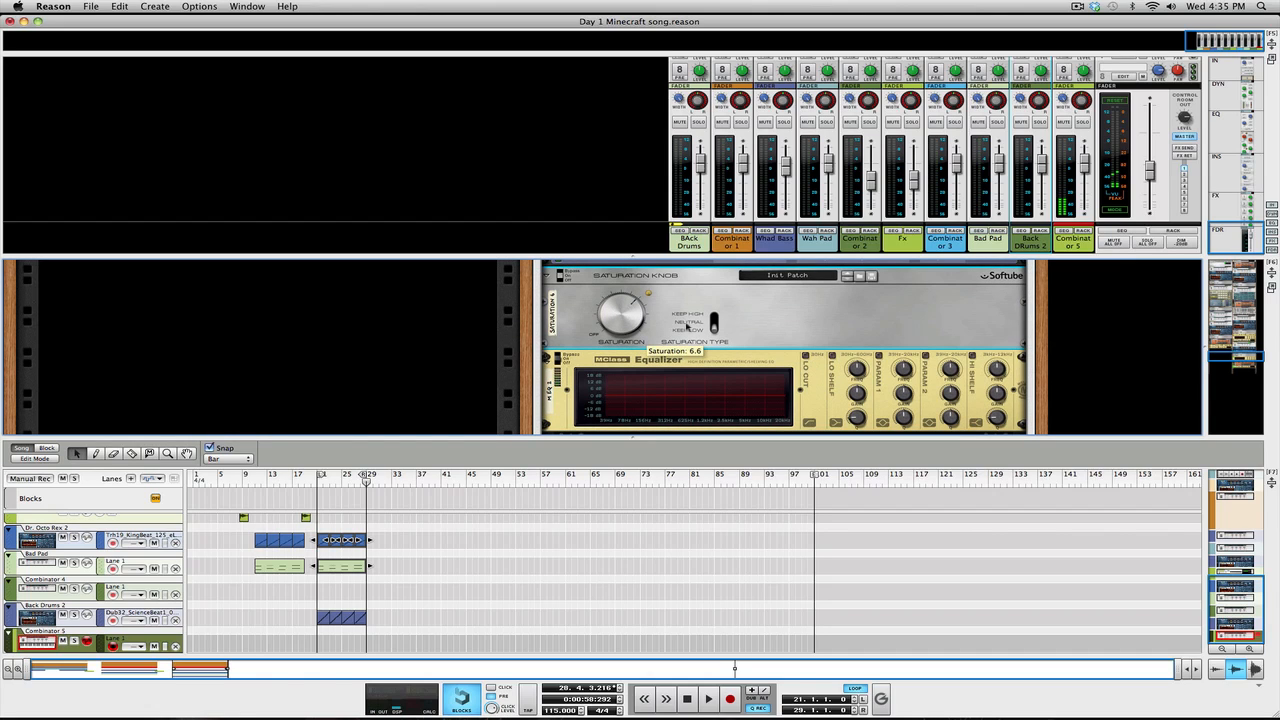
scroll(803, 353, up, 3)
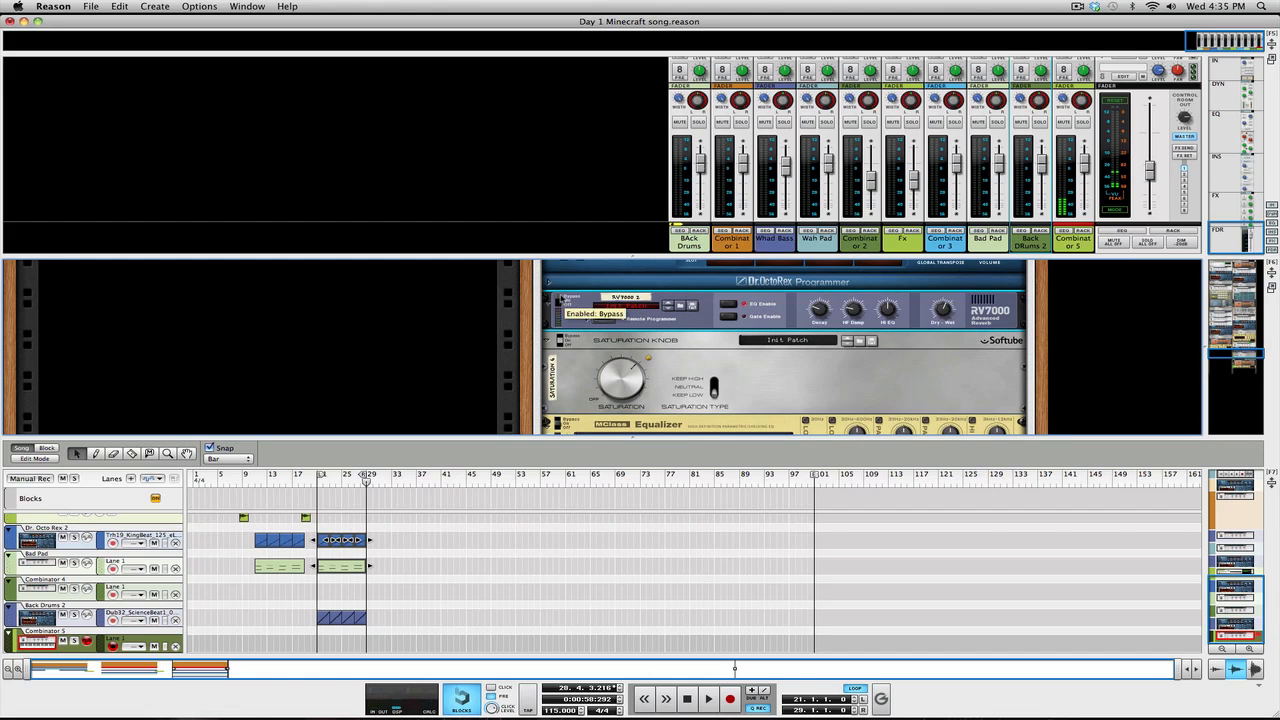
Enable the equalizer's low cut and low shelf, adjust the low shelf, and enable the high shelf with 4.0 dB gain.
scroll(820, 365, down, 4)
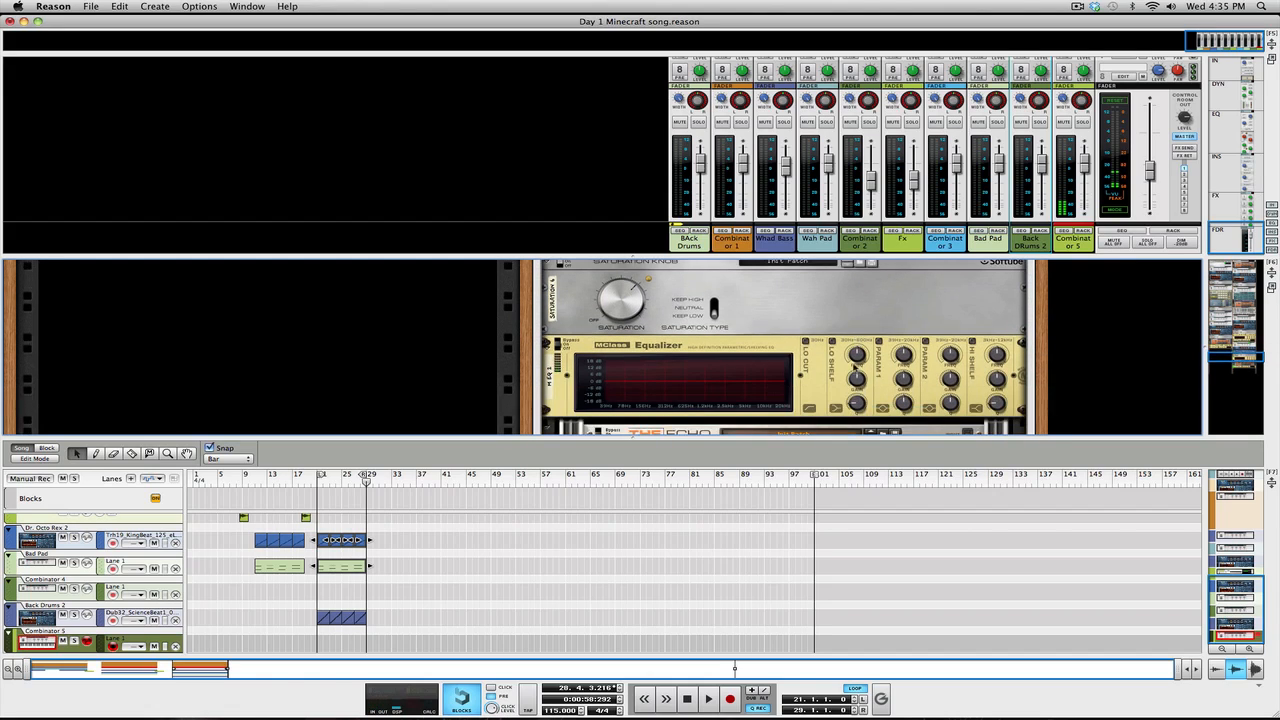
click(805, 342)
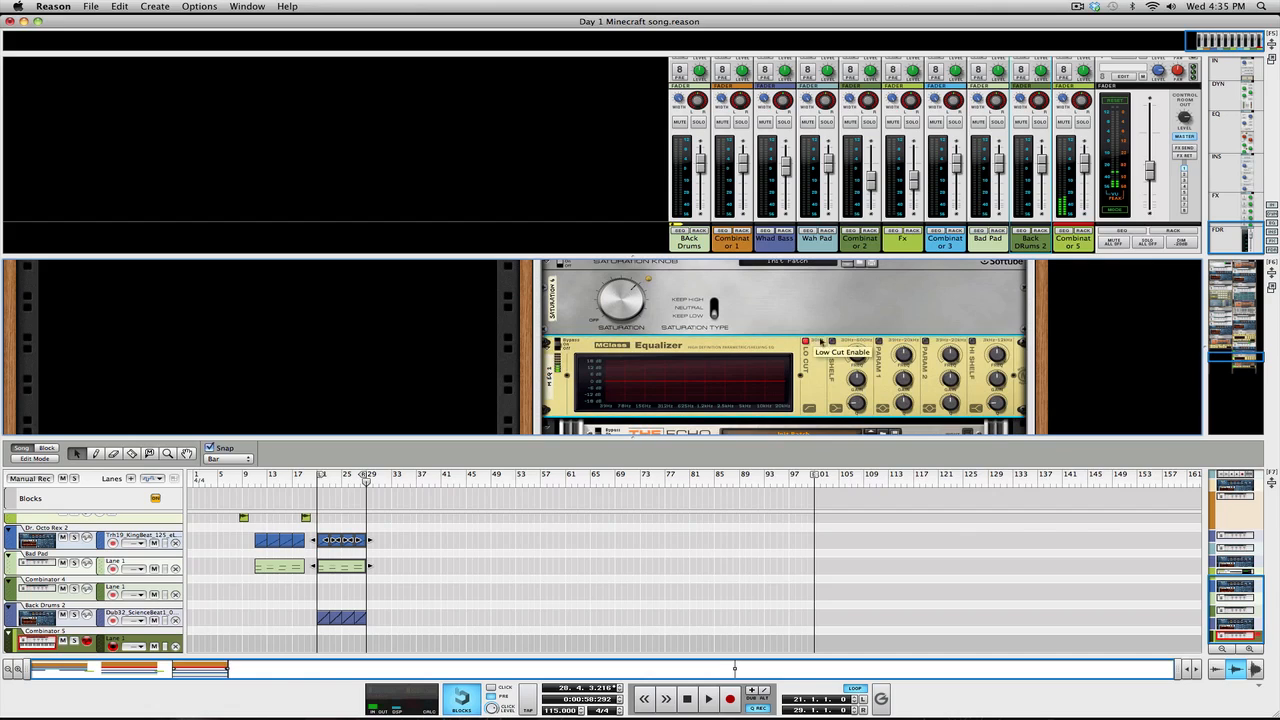
click(832, 342)
drag(858, 356, 870, 473)
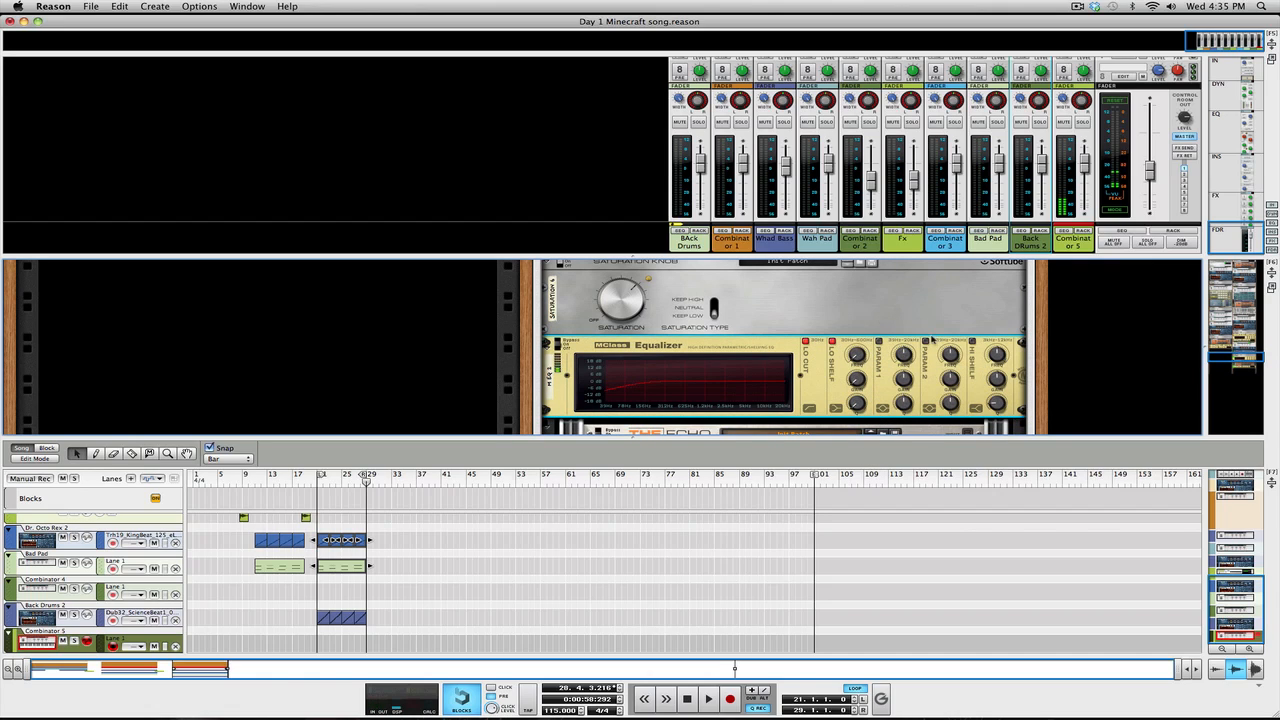
click(974, 342)
mouse_move(995, 354)
mouse_down()
mouse_move(992, 407)
mouse_move(996, 379)
mouse_up()
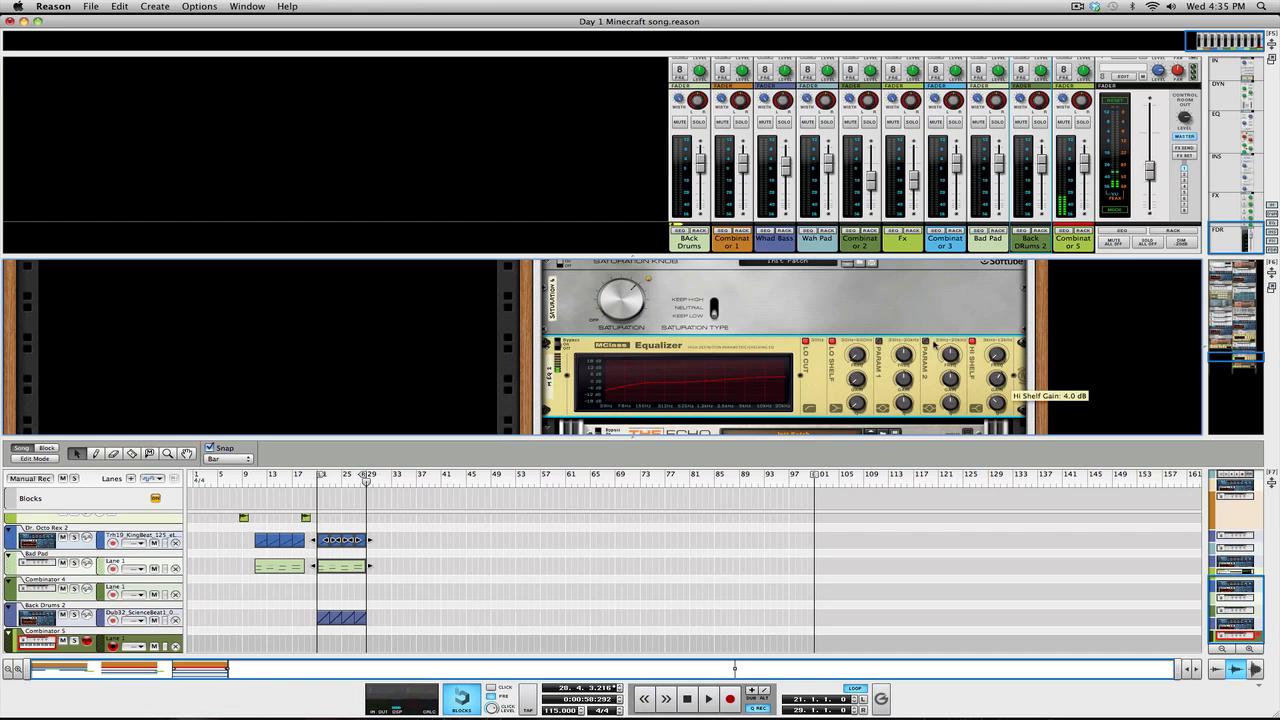
Enable the equalizer's parametric 2 band with 6.9 dB gain and its parametric 1 band at 6.190 kHz, adjusting the parametric 2 frequency.
drag(952, 354, 956, 363)
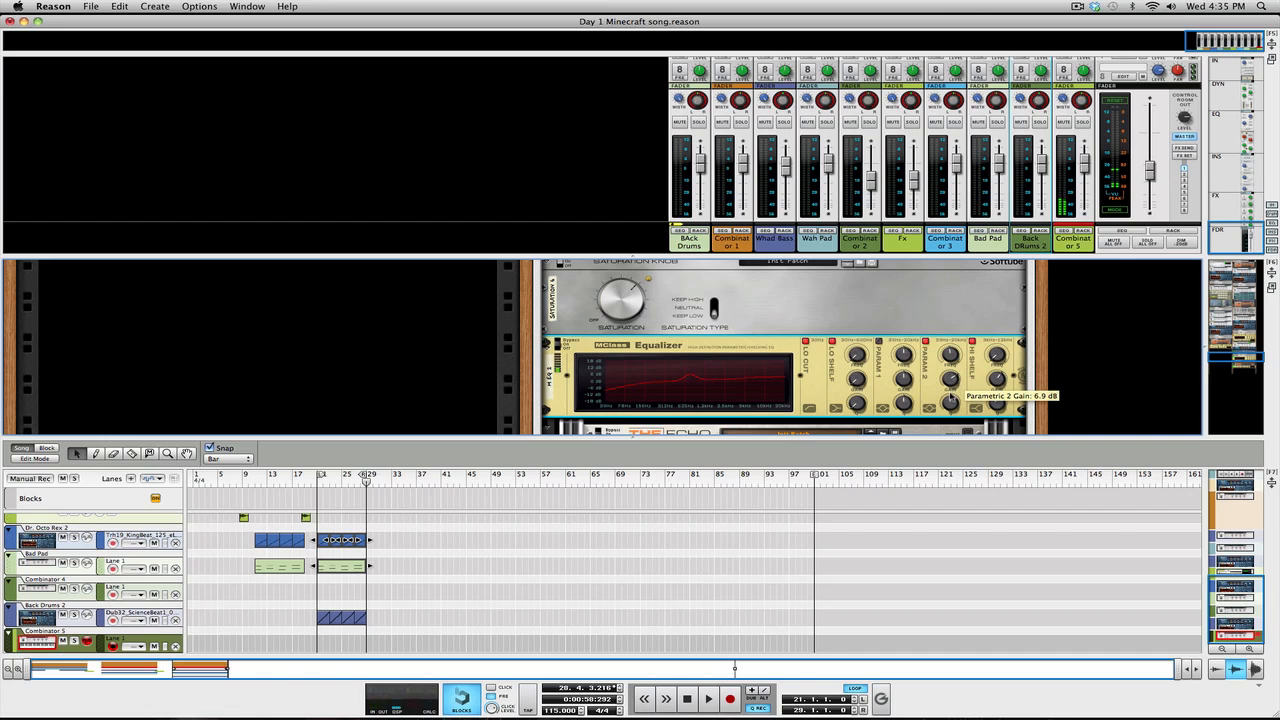
drag(950, 357, 949, 352)
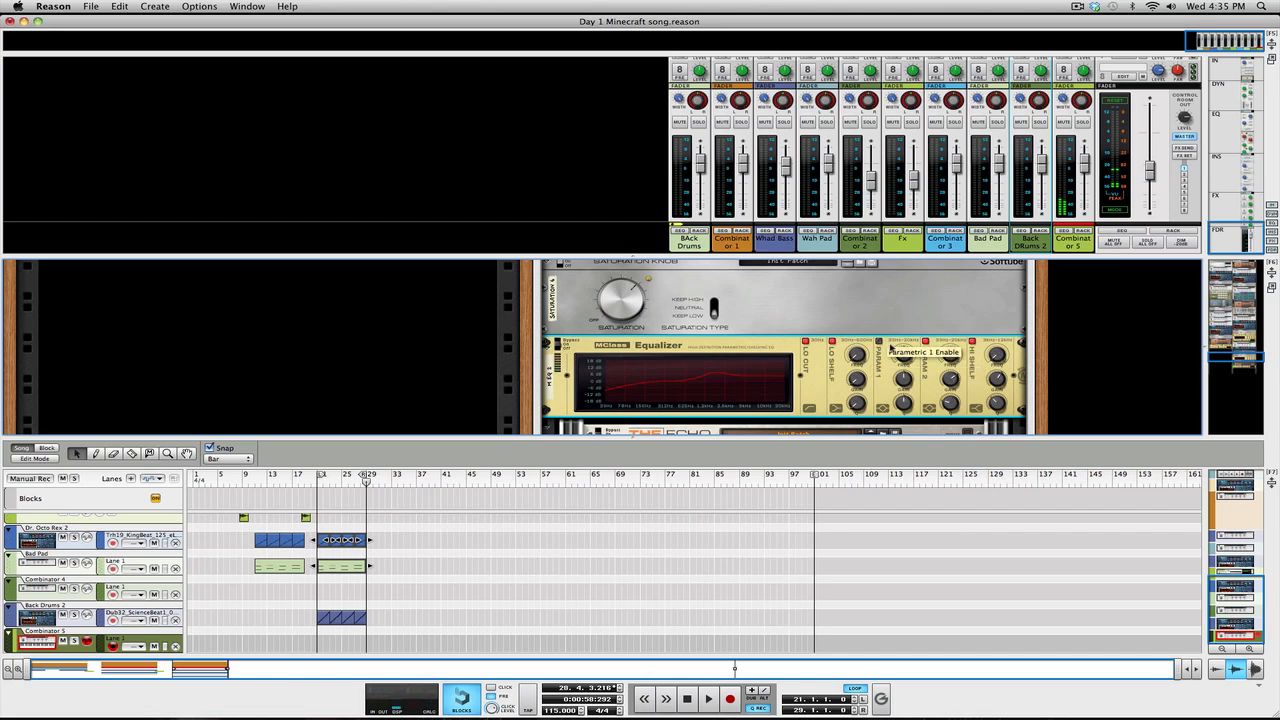
click(879, 341)
drag(902, 356, 902, 352)
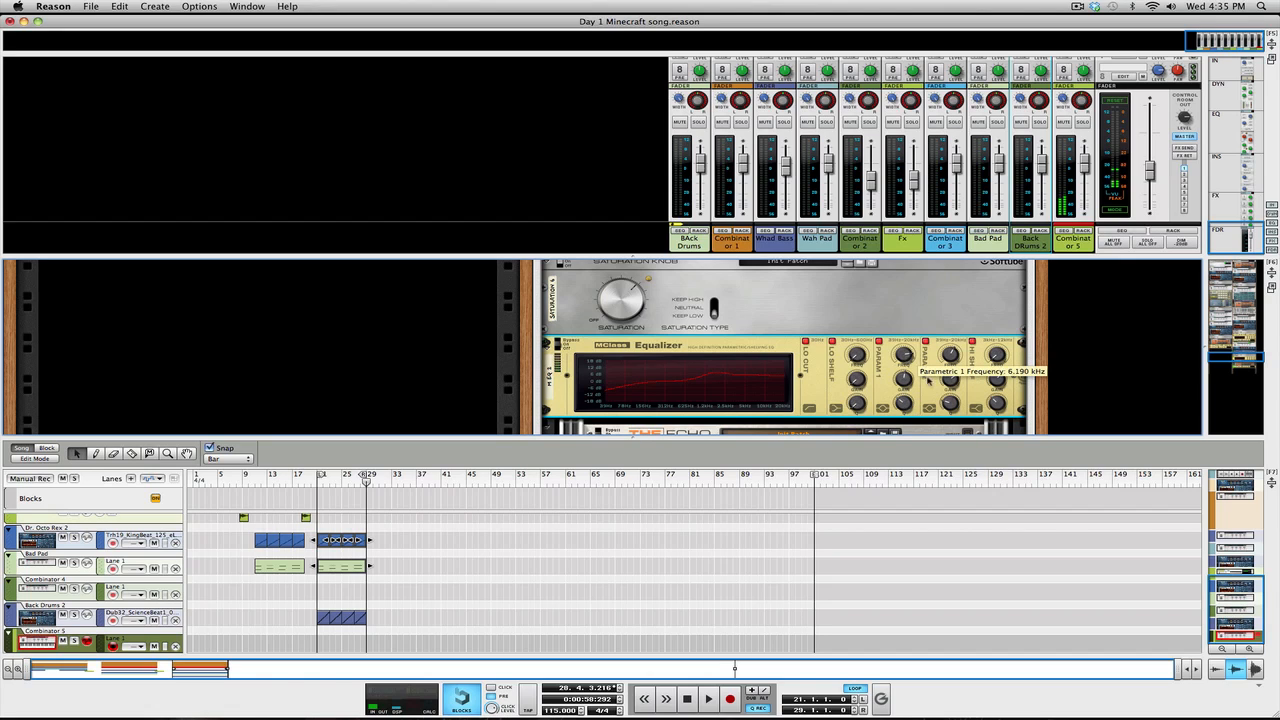
Raise the Maximizer's input gain to 11.8 dB and set its output gain to 4.9 dB.
scroll(928, 378, down, 10)
scroll(909, 373, up, 3)
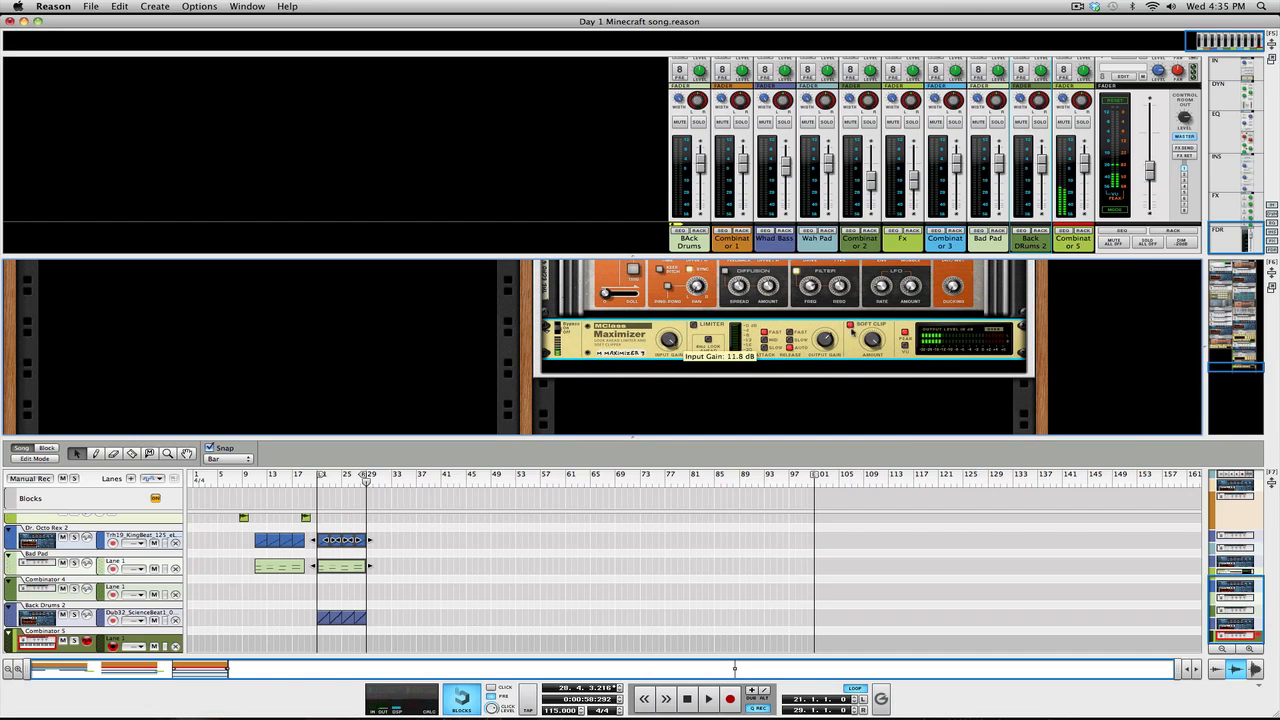
drag(826, 340, 826, 337)
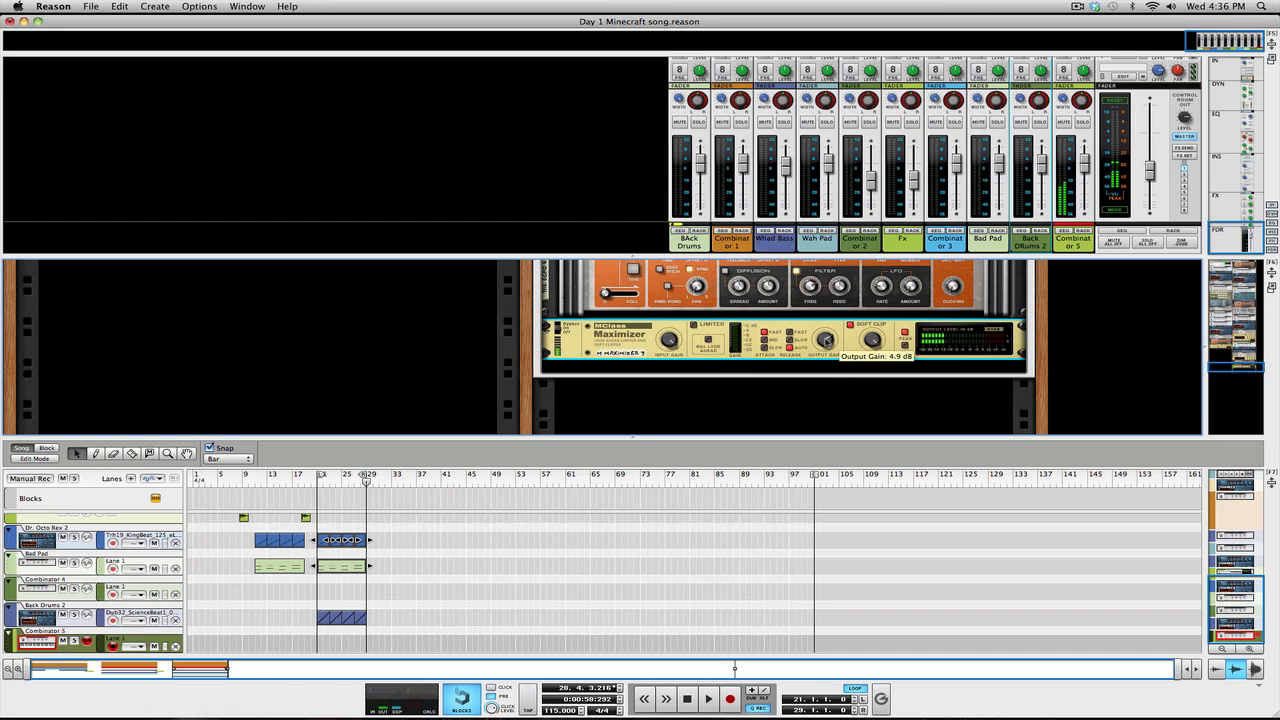
scroll(826, 340, down, 5)
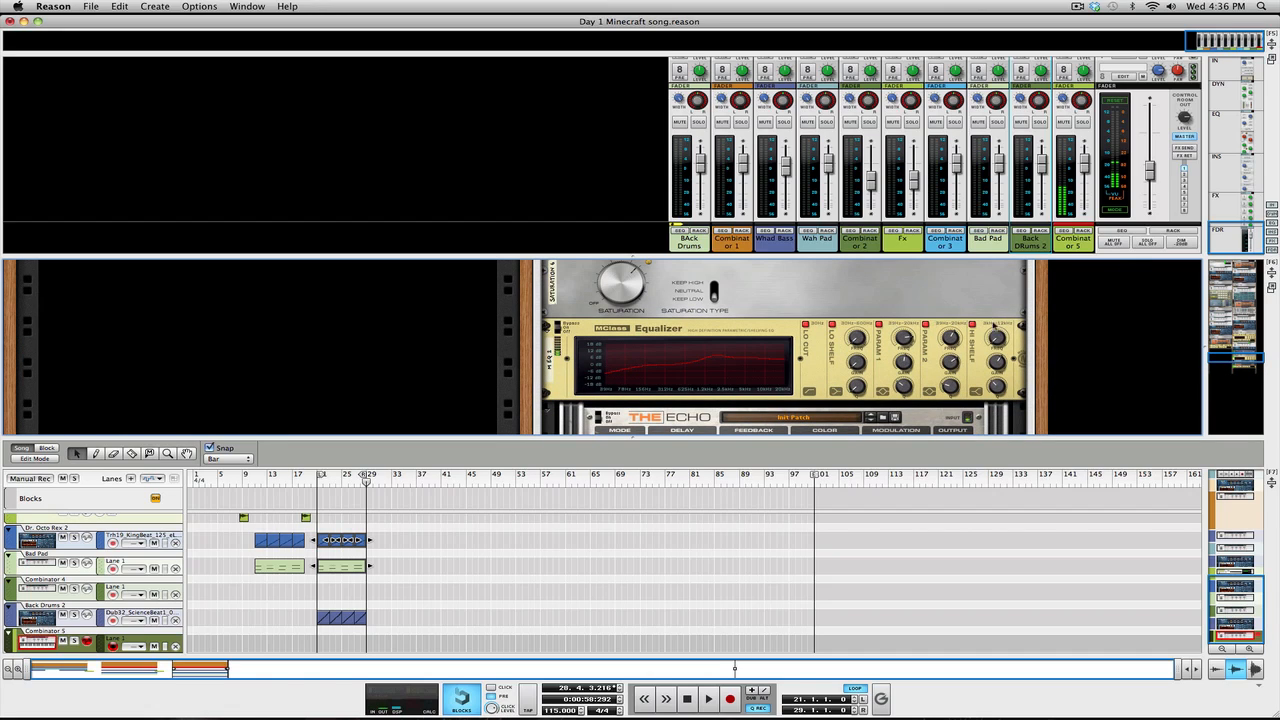
click(972, 325)
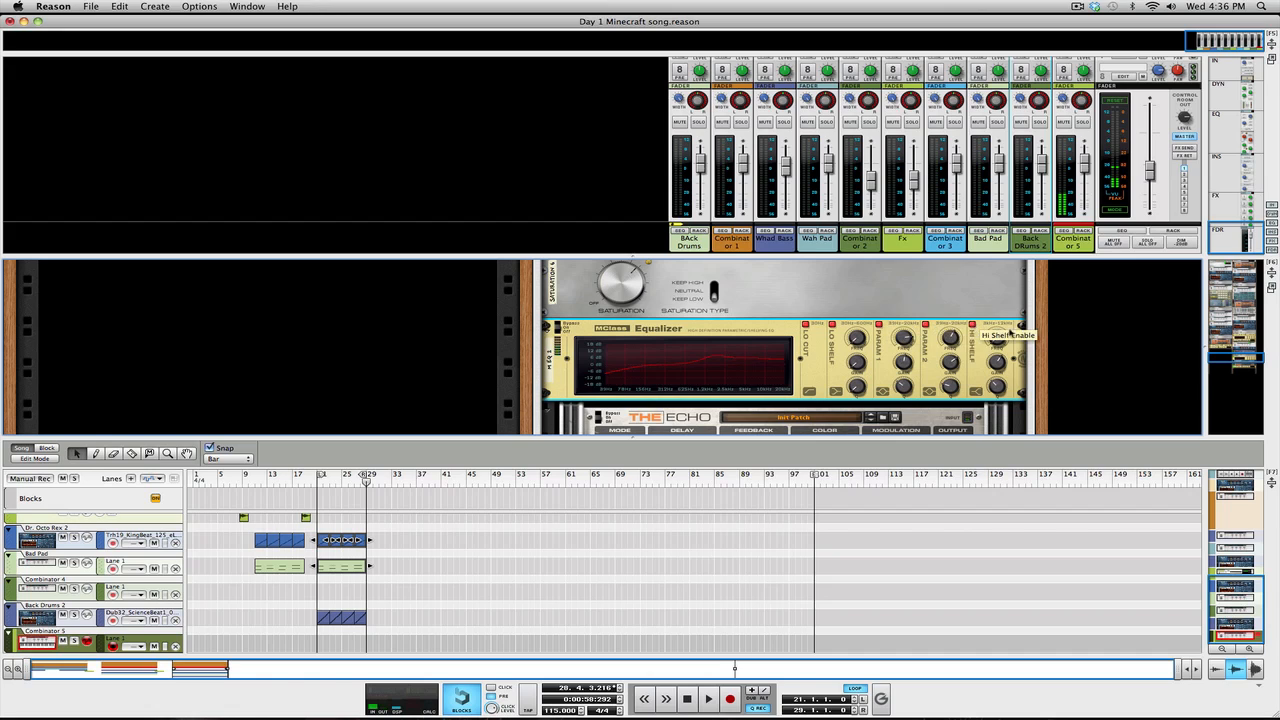
Unfold the Dr. OctoRex programmer and copy the xilomelo loop to its sequencer track between bars 21 and 29.
scroll(970, 348, up, 3)
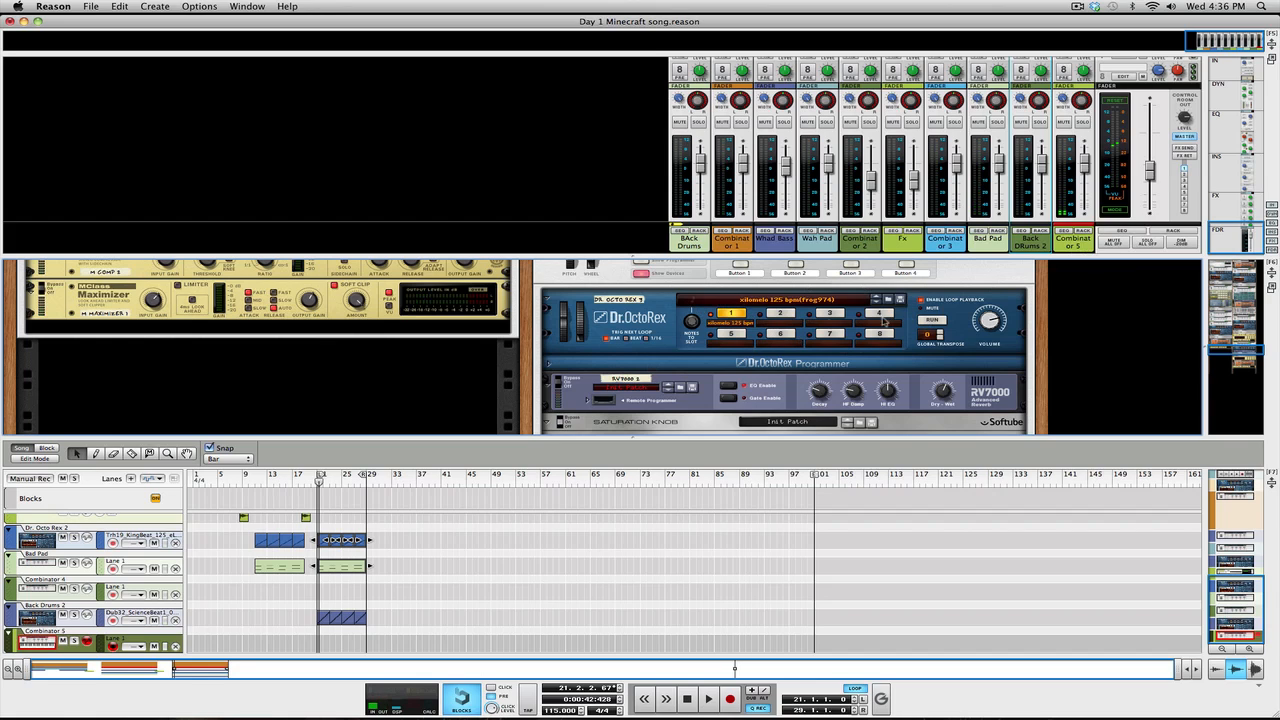
click(550, 364)
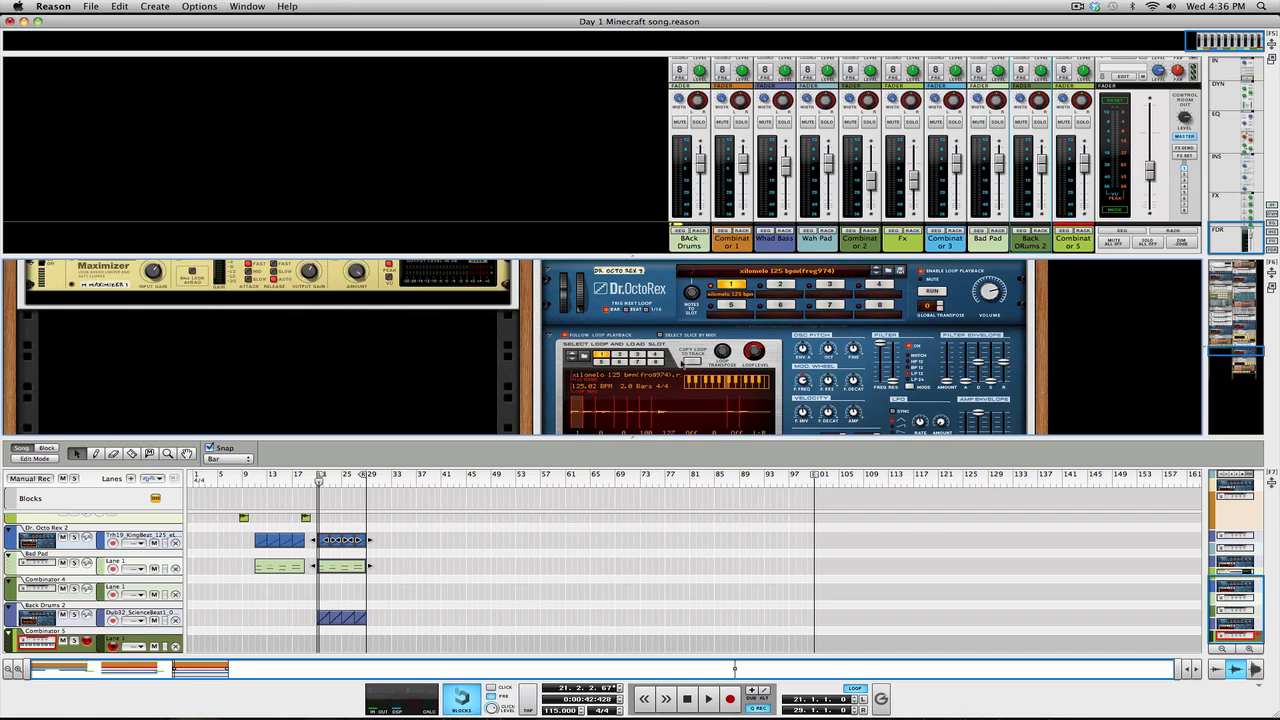
click(690, 362)
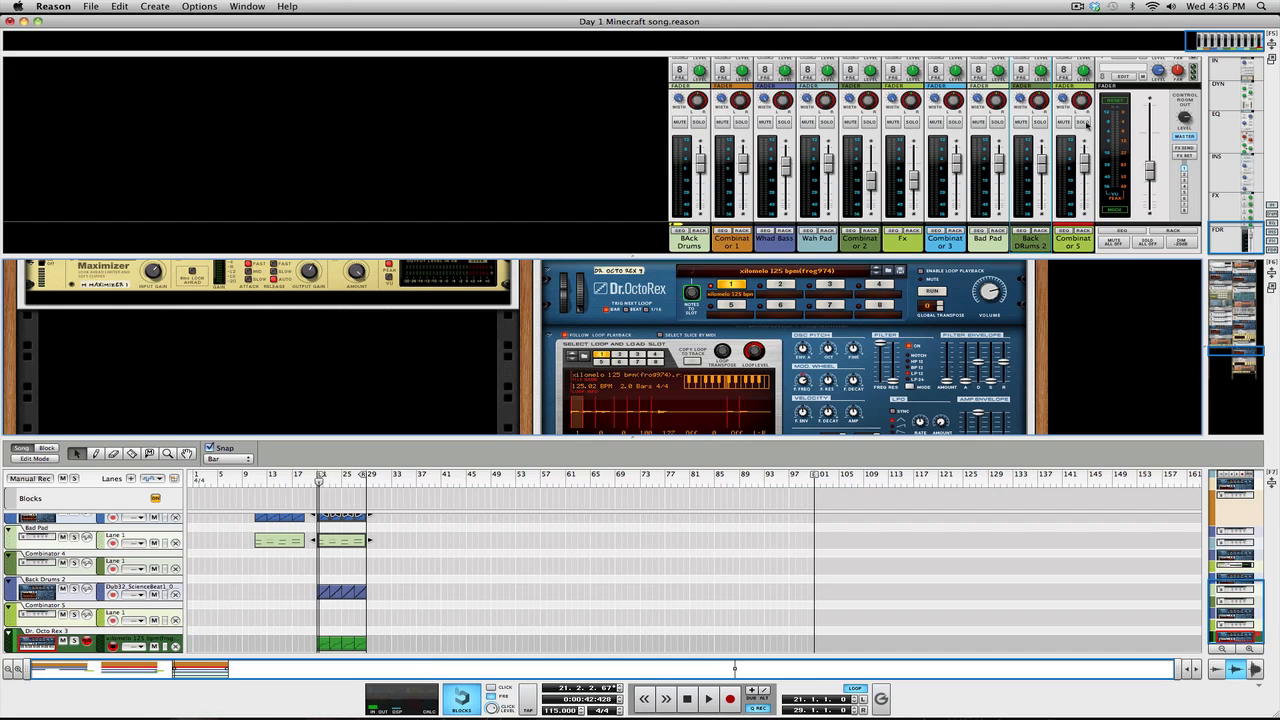
Enlarge the mixer, solo the Combinator 5 channel and enable its high-pass filter at 187.1 Hz while the loop plays.
drag(1056, 257, 1056, 660)
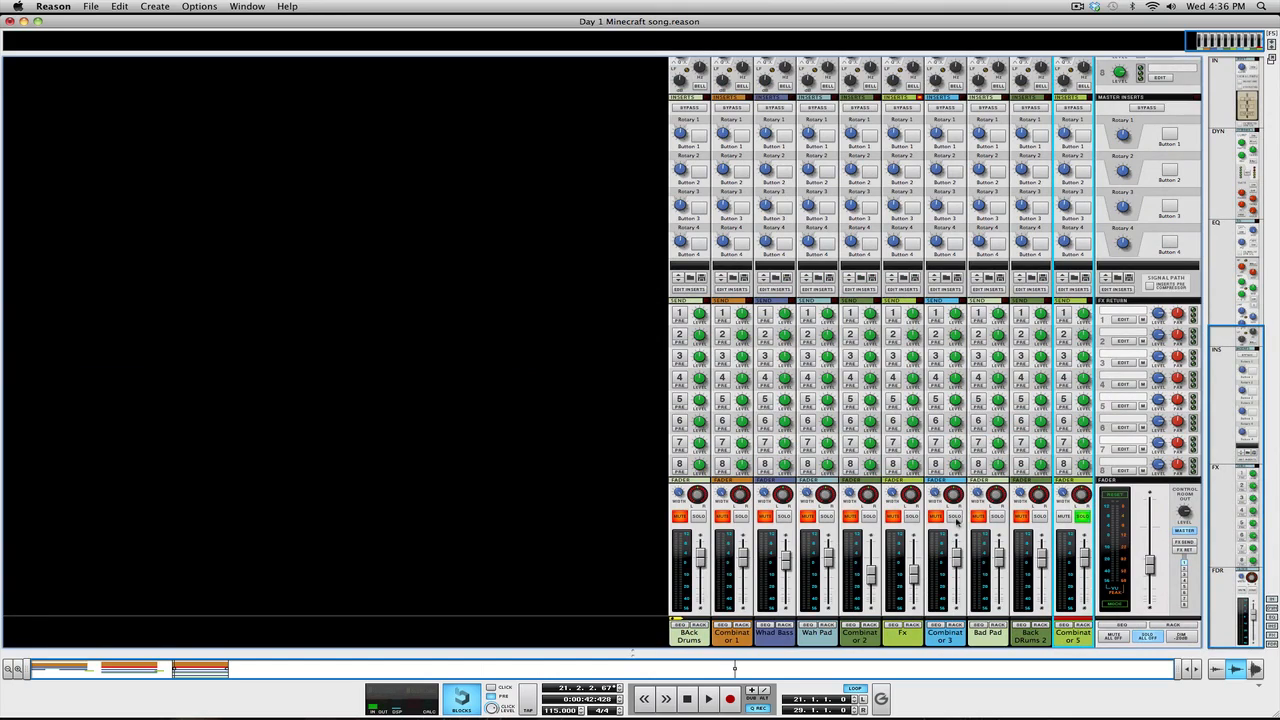
key(space)
scroll(1073, 455, up, 15)
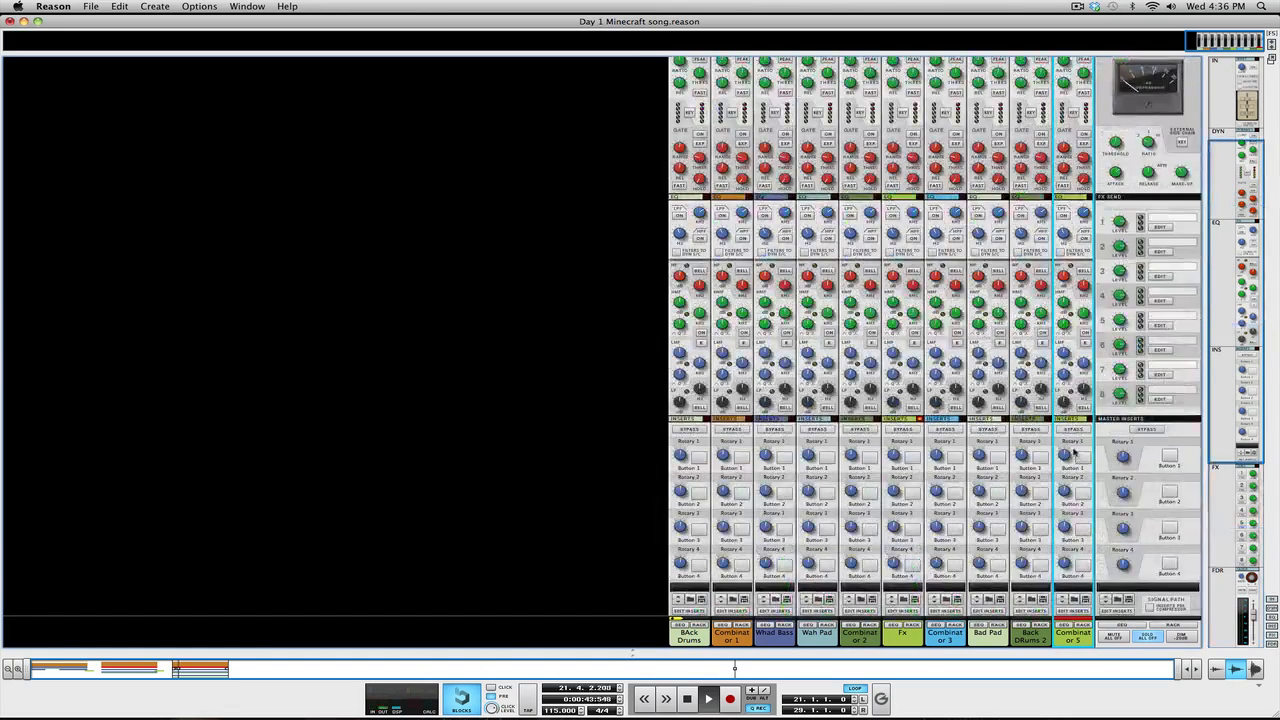
key(space)
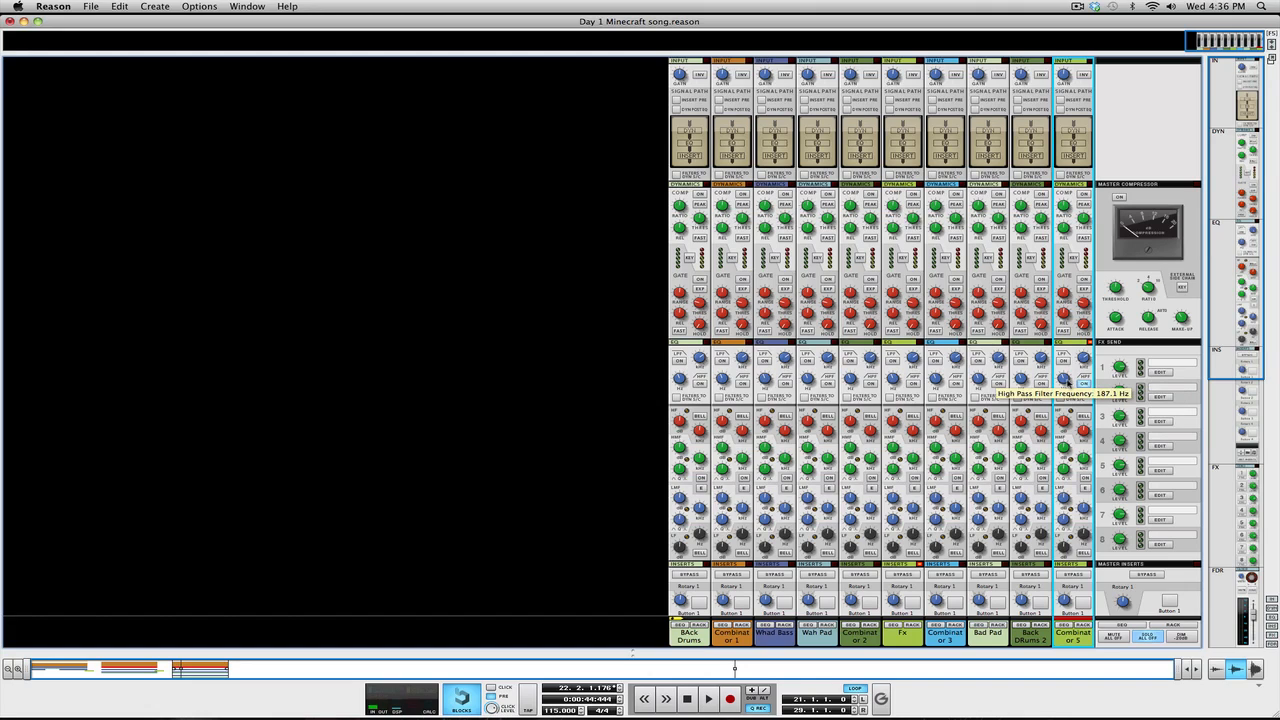
key(space)
Raise Combinator 5's high-pass frequency to 4.00 kHz, and enable its low-pass filter and the filters-to-dynamics sidechain option.
drag(1066, 377, 1138, 373)
click(1065, 361)
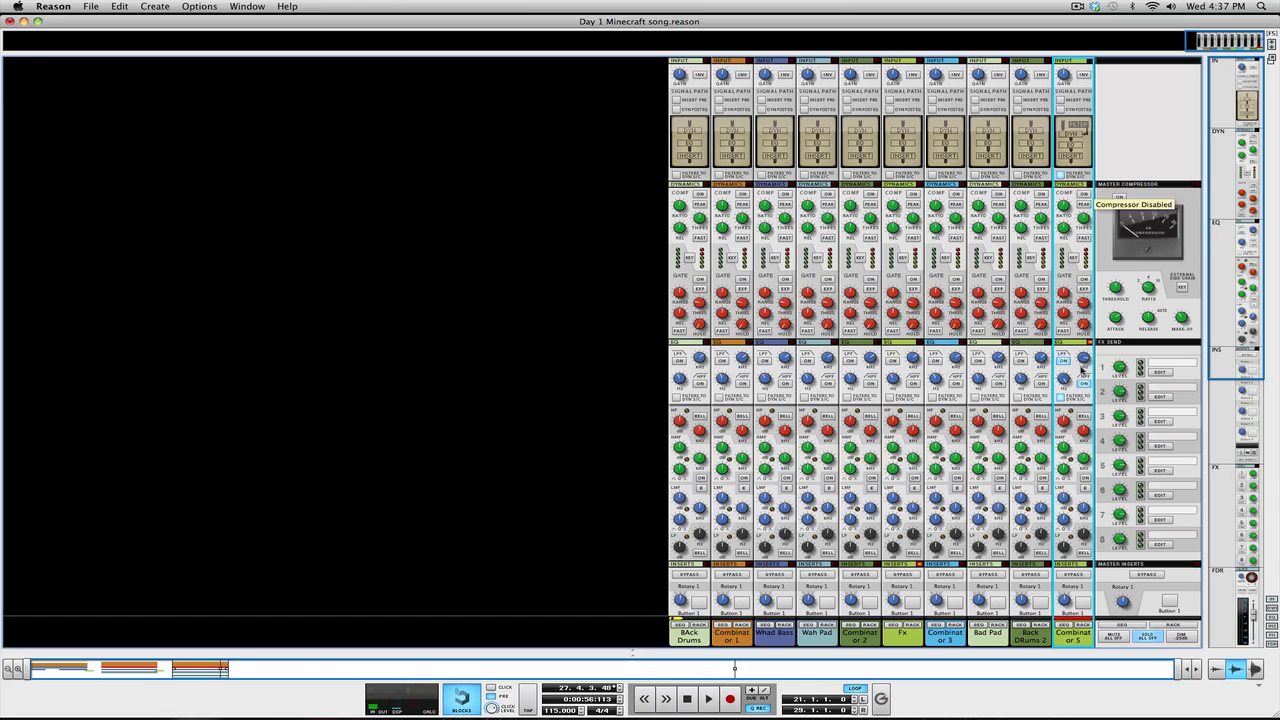
scroll(1080, 408, down, 10)
scroll(1079, 405, down, 1)
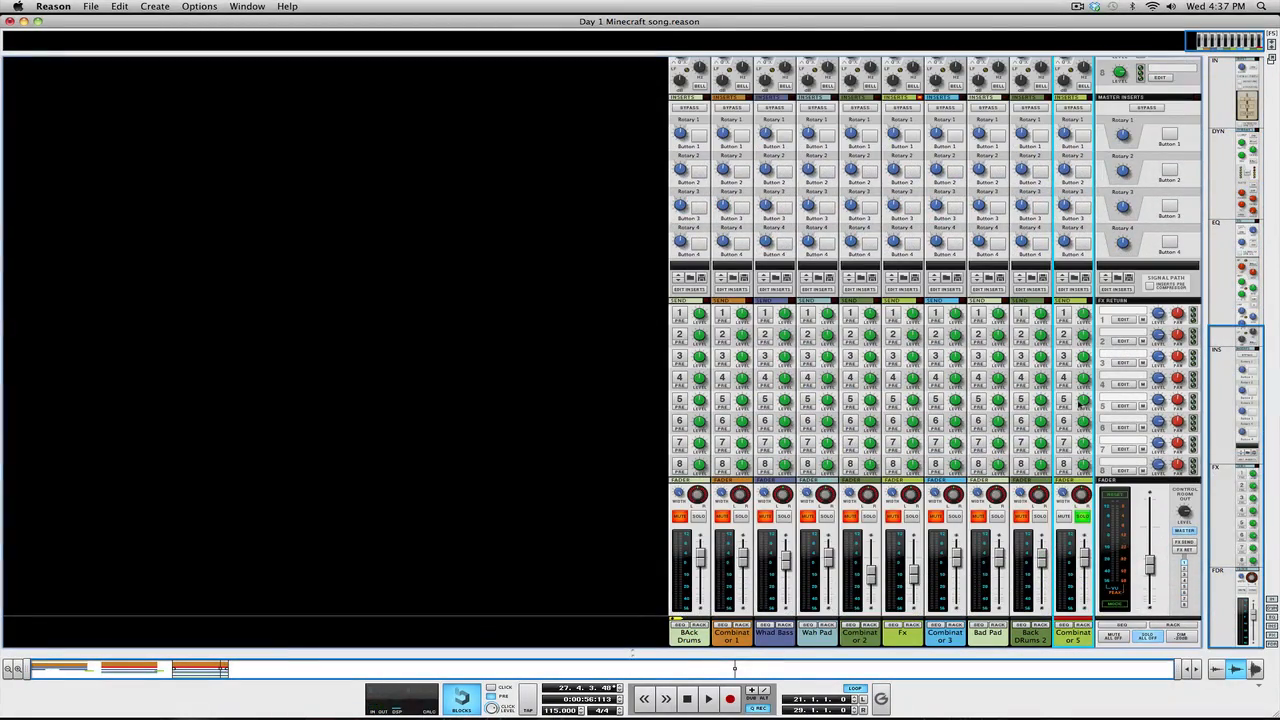
Play the soloed loop while lowering Combinator 5's high-pass frequency to 20.0 Hz and adjusting its low-pass frequency.
key(space)
scroll(1080, 504, up, 11)
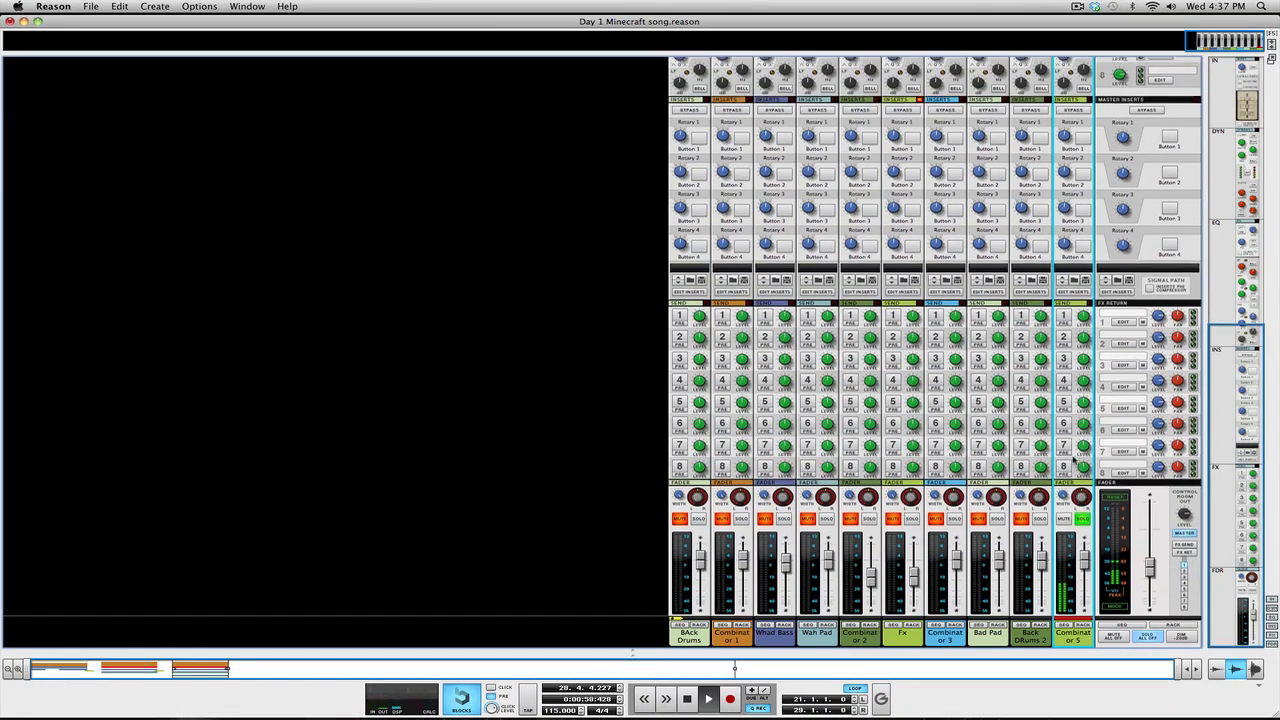
mouse_move(1064, 380)
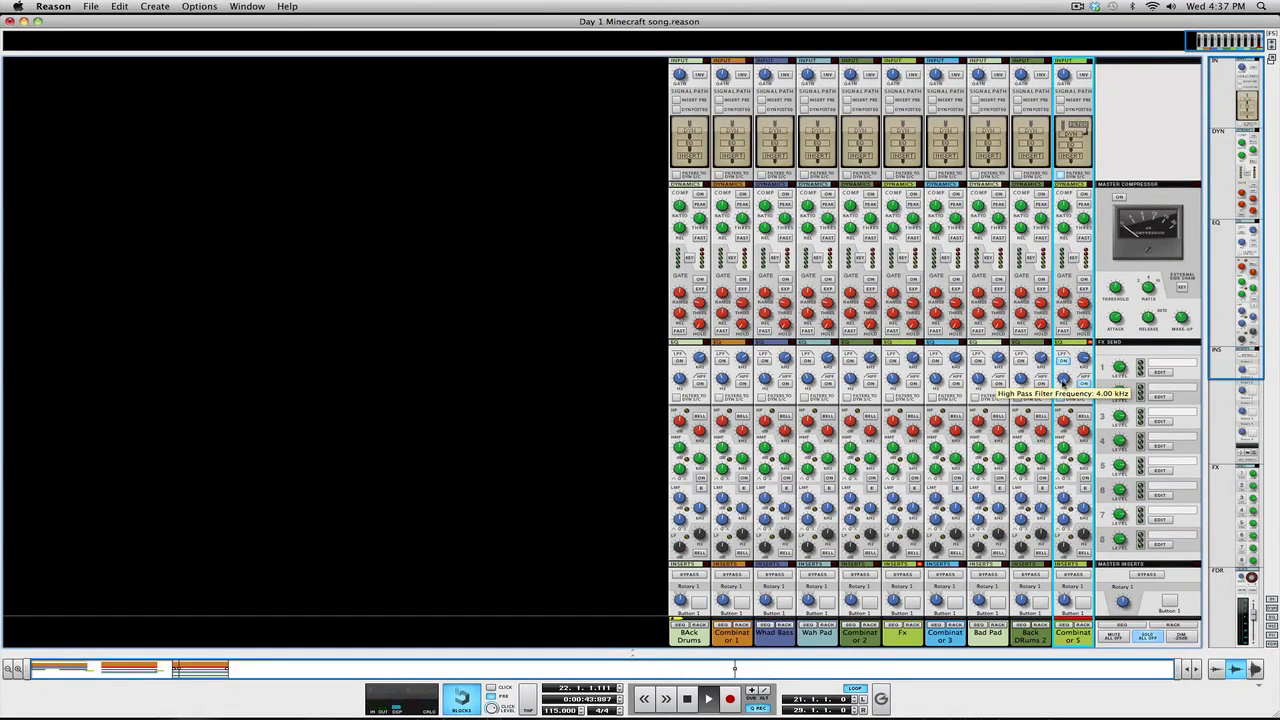
mouse_move(1085, 360)
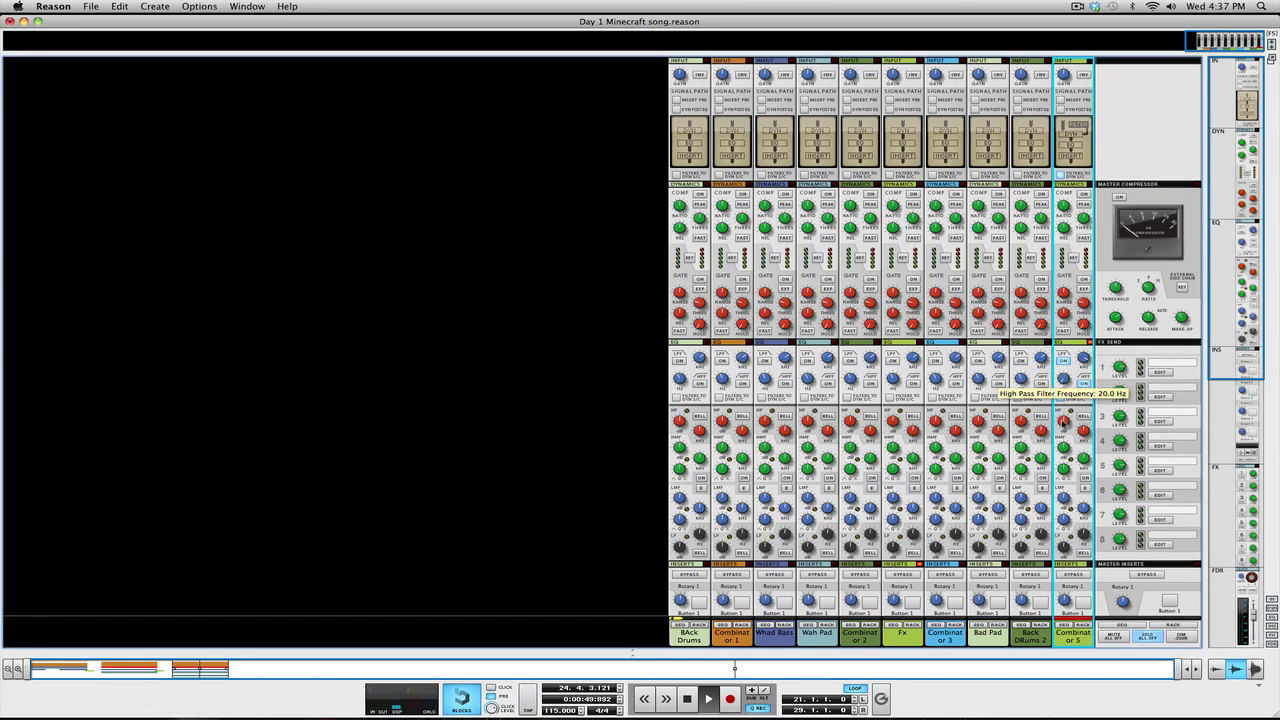
drag(1082, 362, 1084, 368)
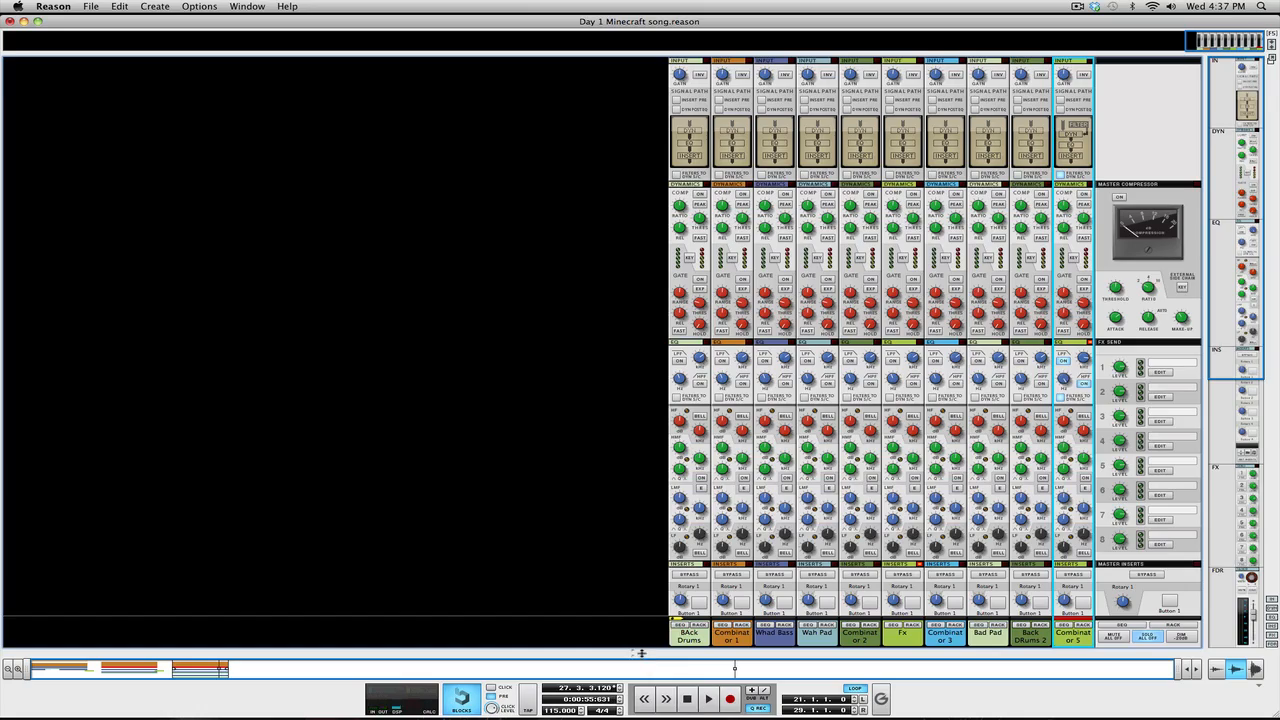
Bring the rack and sequencer back into view and add a BV512 Digital Vocoder after the Combinator's MClass Maximizer.
drag(642, 654, 743, 427)
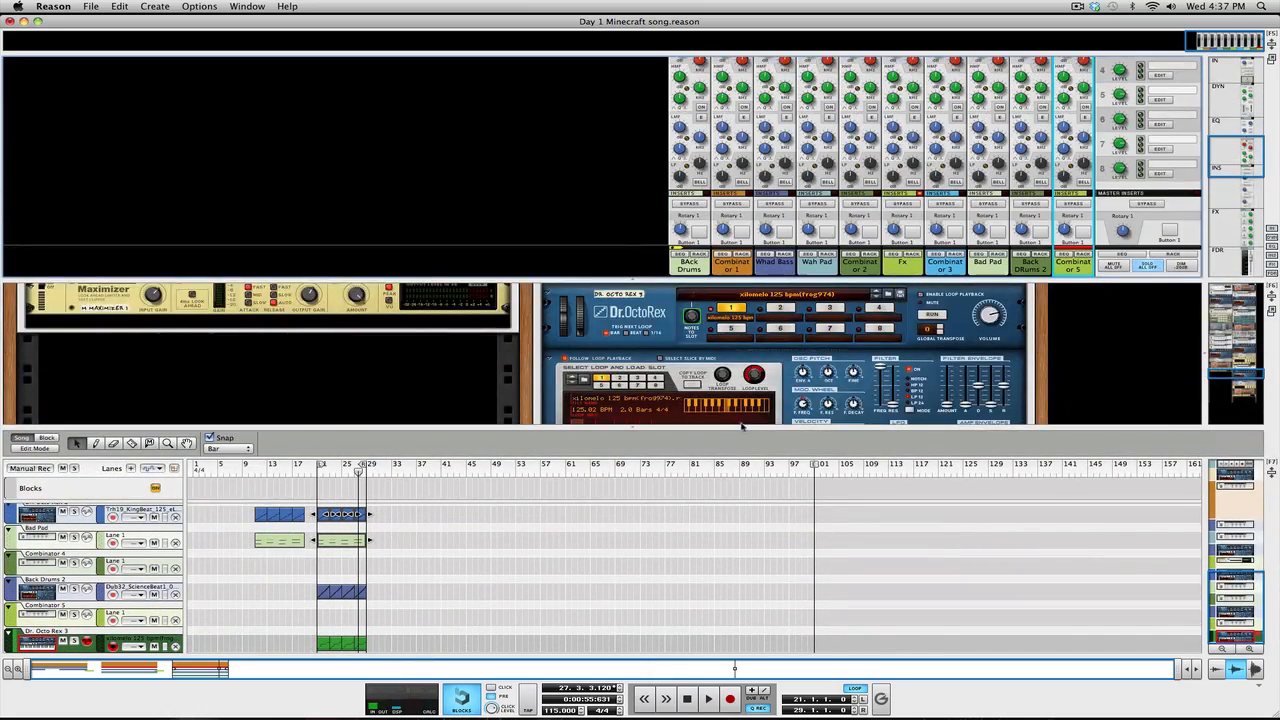
scroll(711, 378, down, 4)
scroll(711, 378, down, 3)
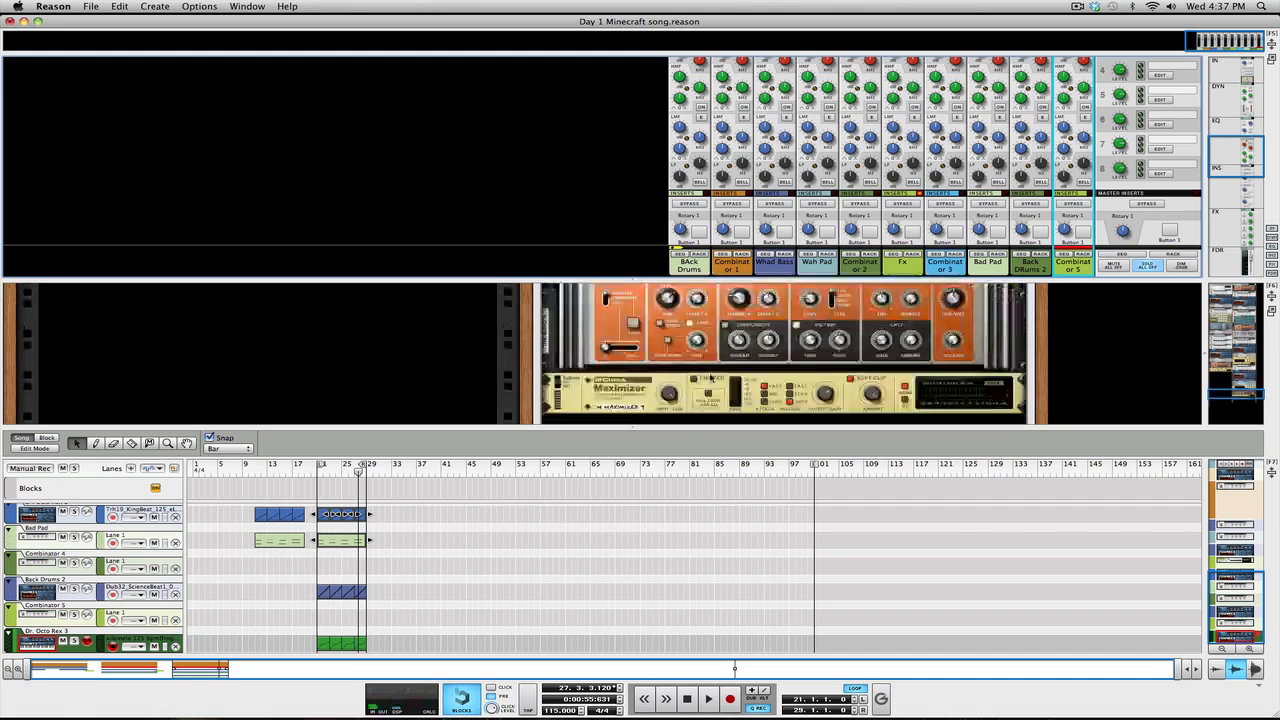
right_click(712, 396)
mouse_move(832, 510)
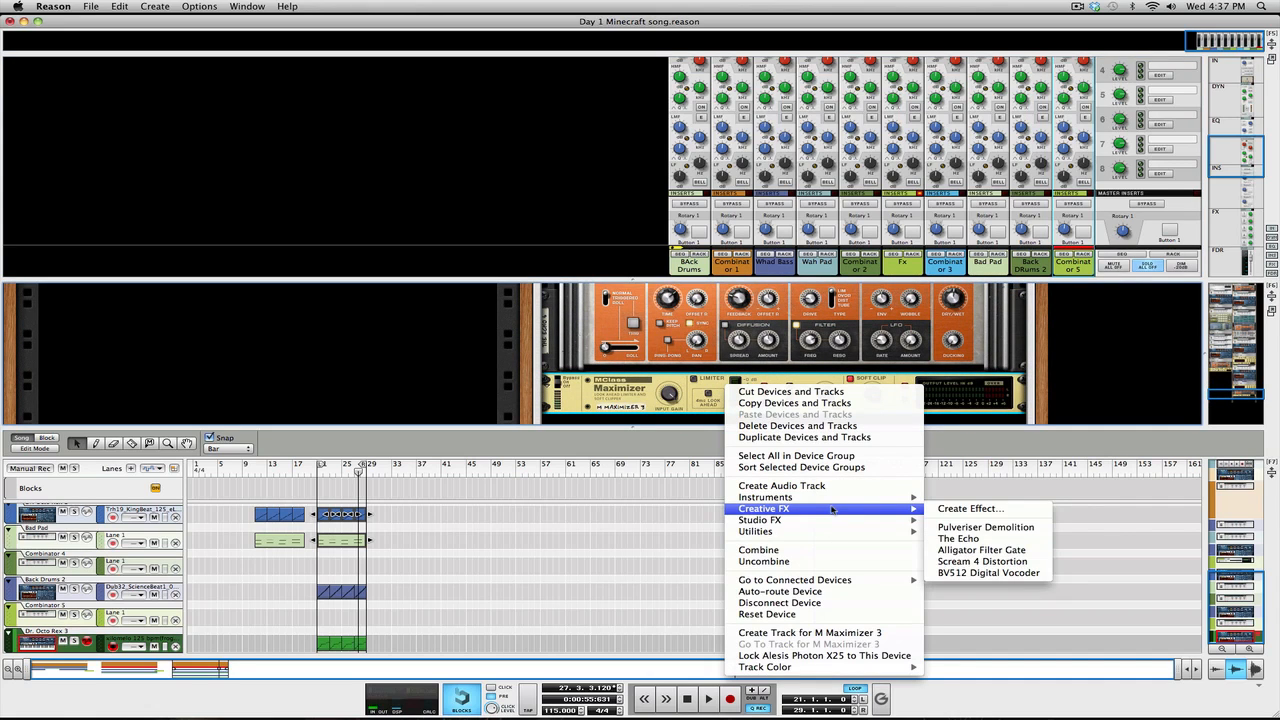
mouse_move(824, 534)
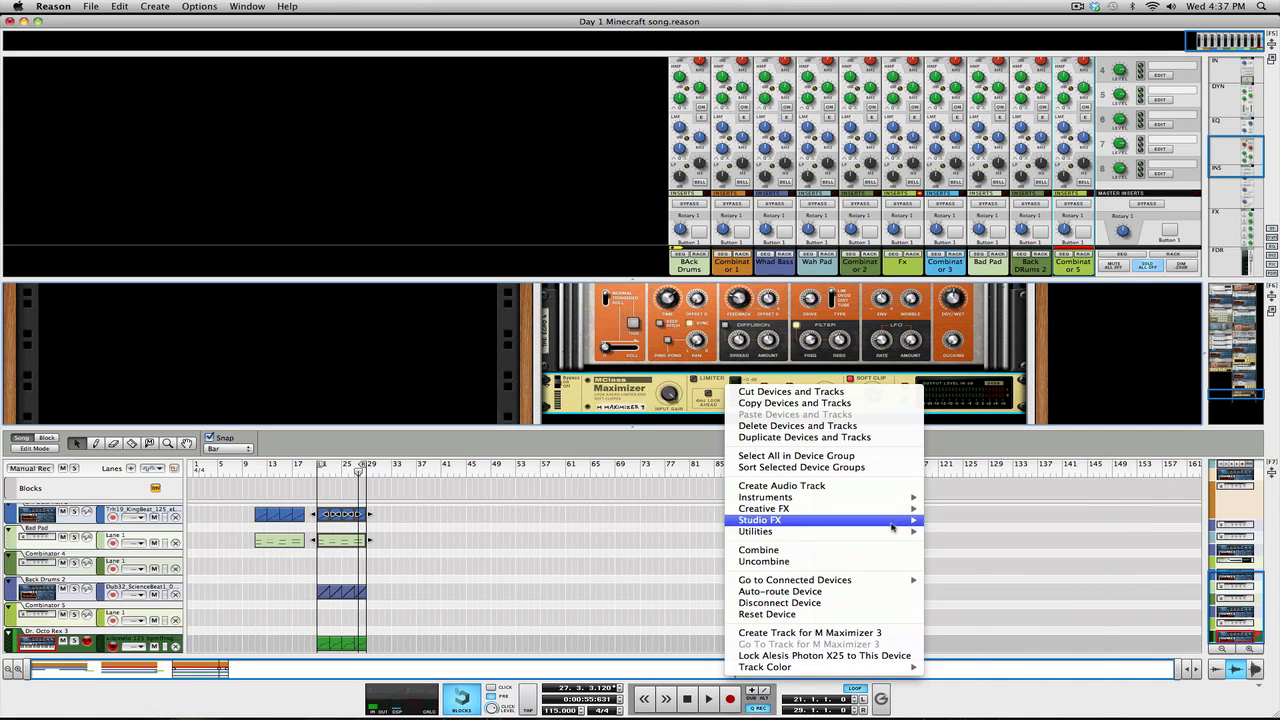
mouse_move(889, 515)
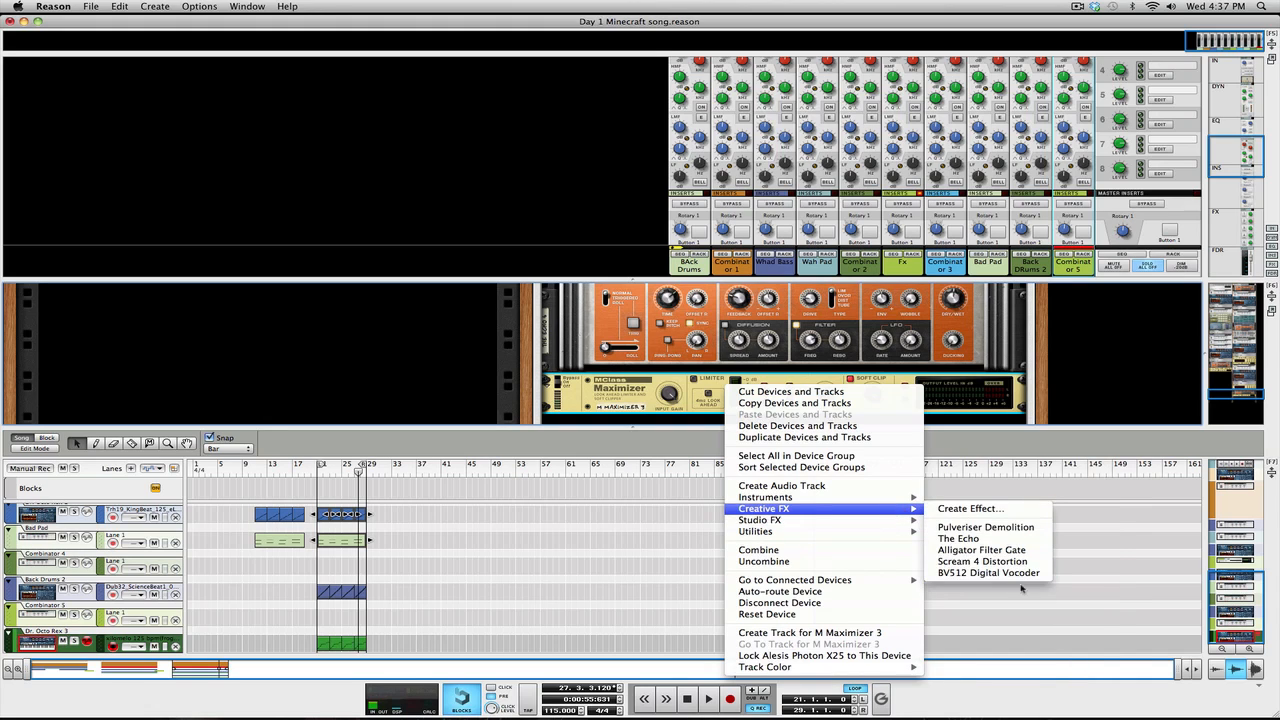
click(985, 573)
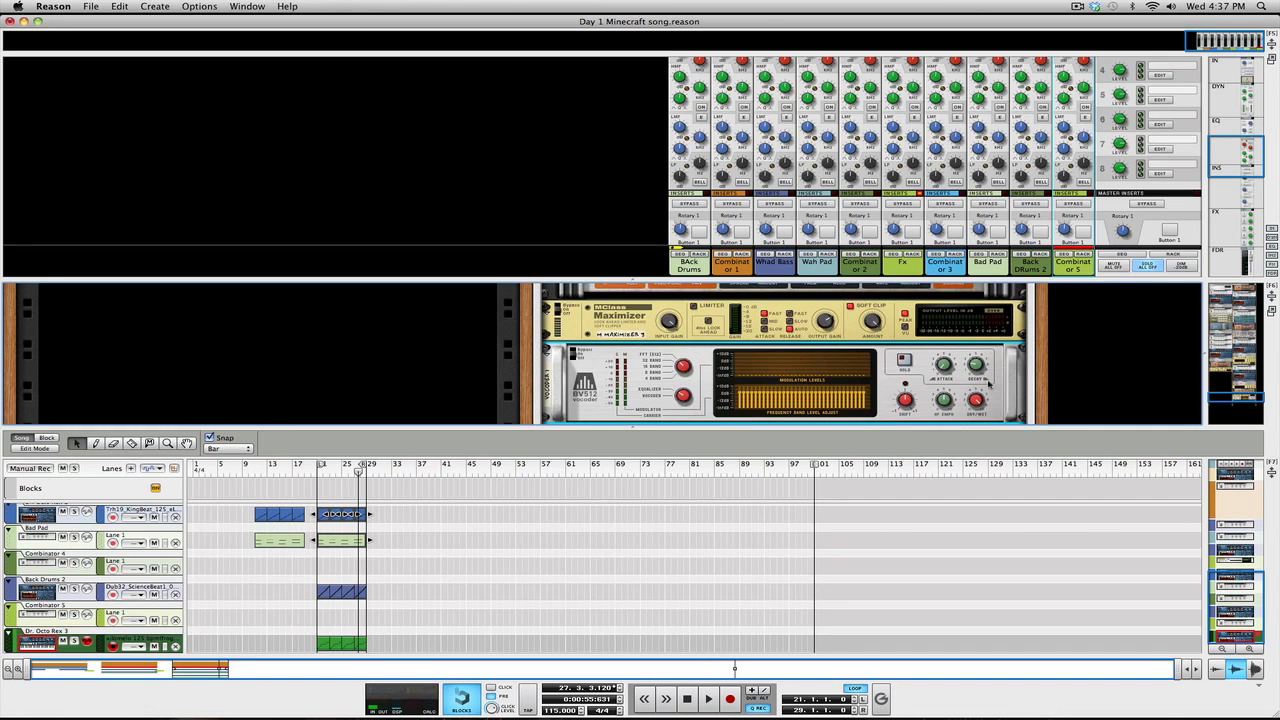
Play the loop while adjusting the vocoder's Shift, and set its Dry/Wet to 99.
key(space)
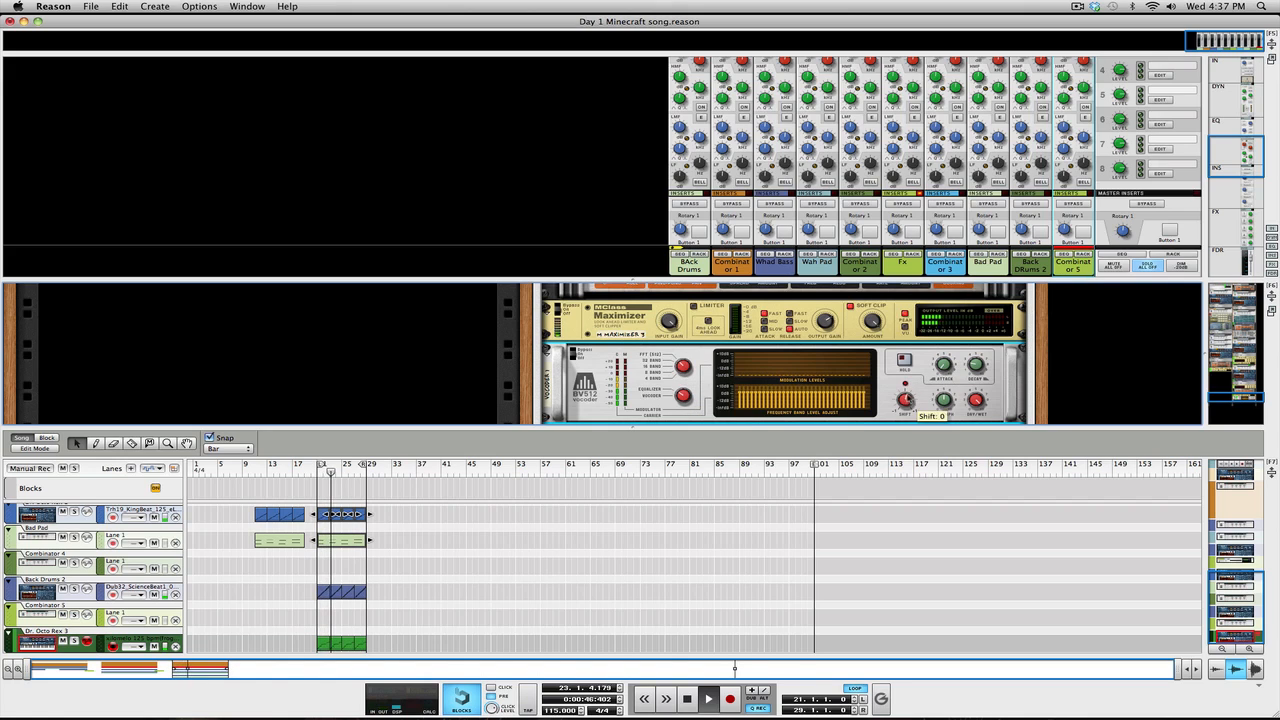
drag(906, 385, 908, 424)
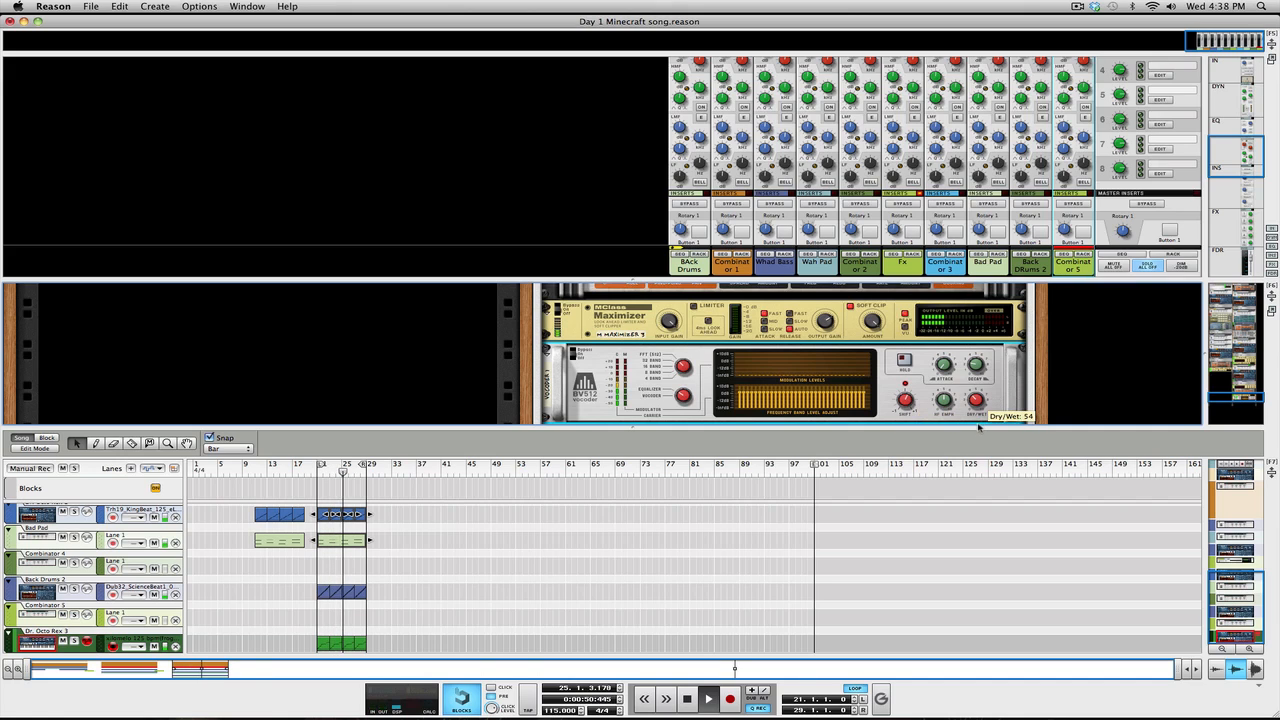
drag(976, 400, 980, 430)
key(space)
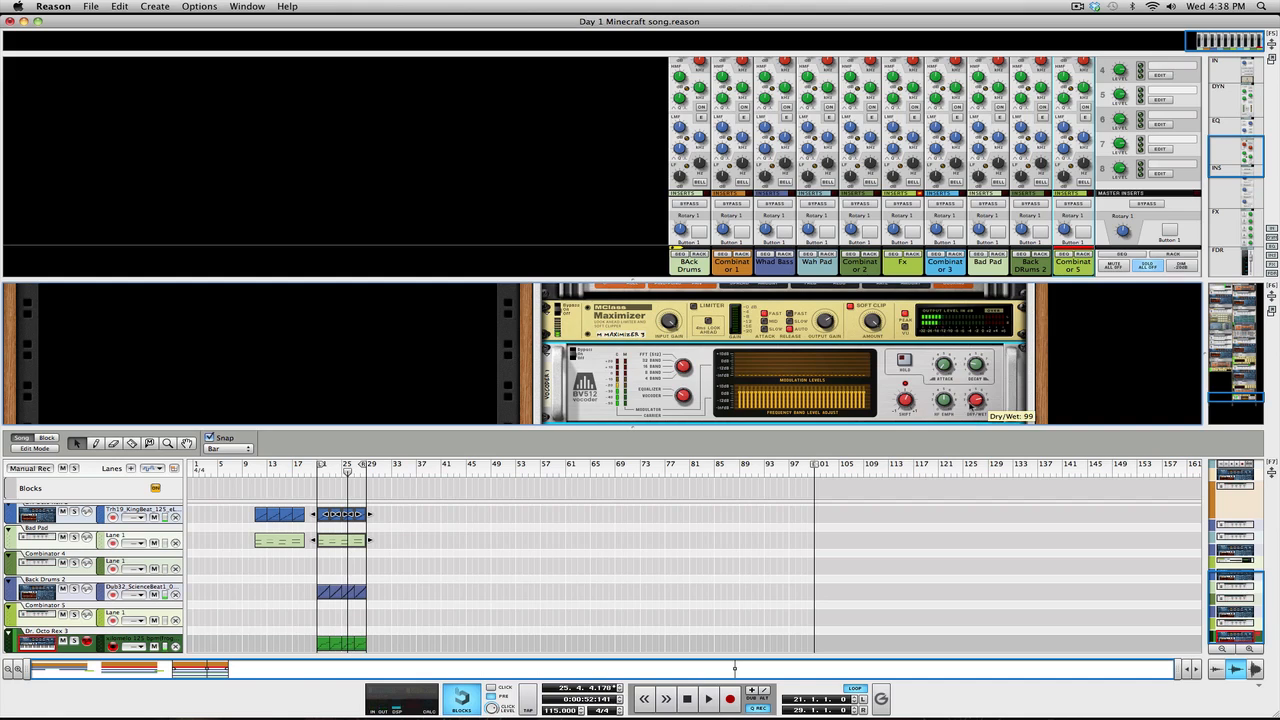
Try to patch the Dr. OctoRex's main output to the vocoder's modulator input at the rear of the rack, and play the loop.
key(Tab)
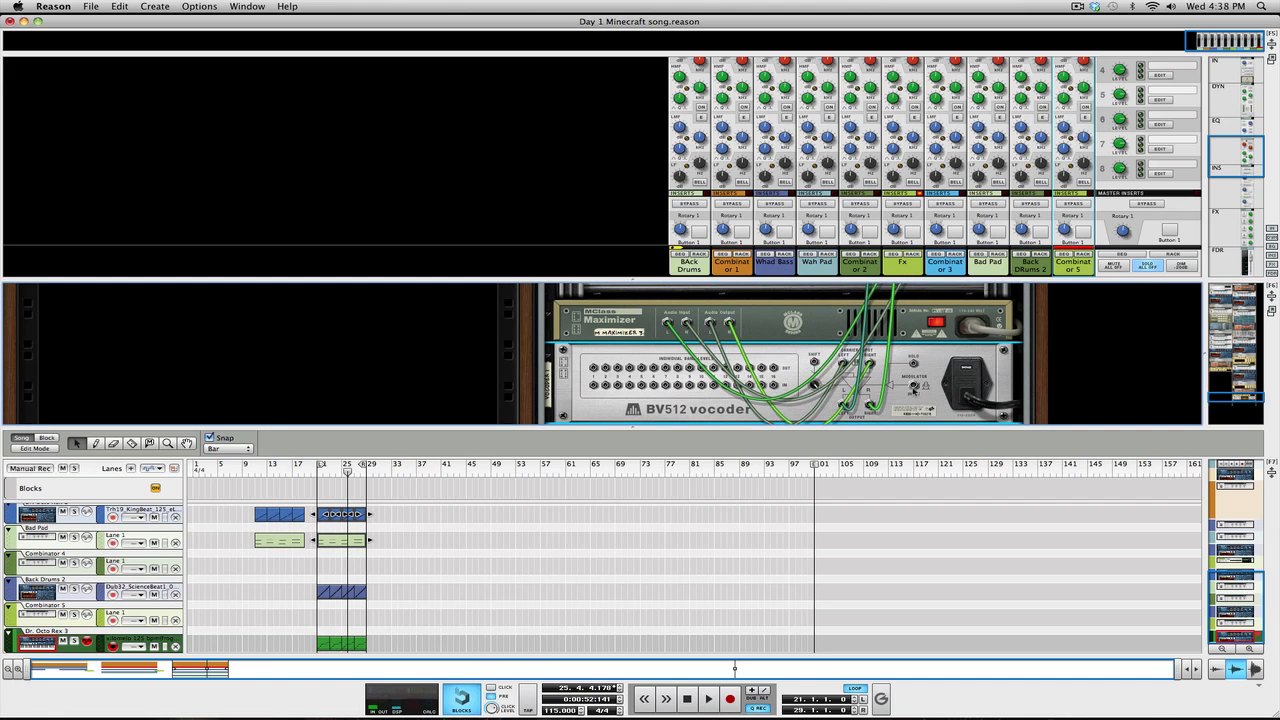
scroll(913, 390, up, 10)
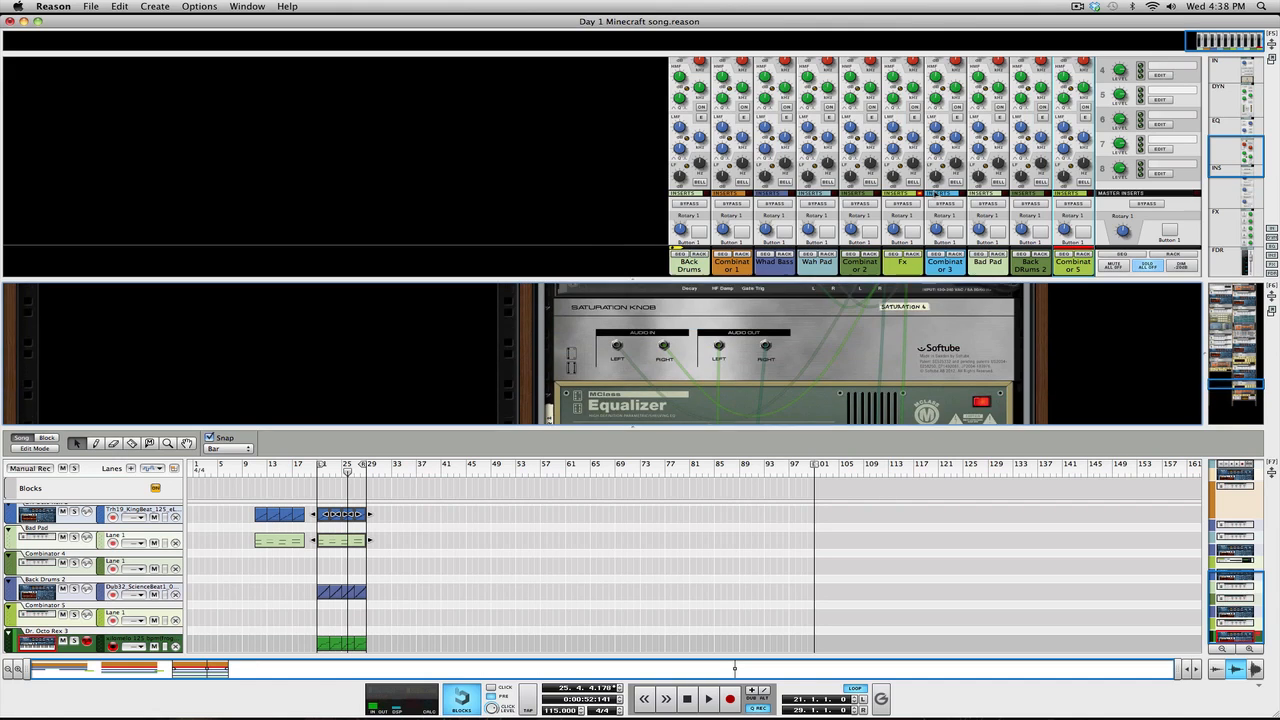
key(Tab)
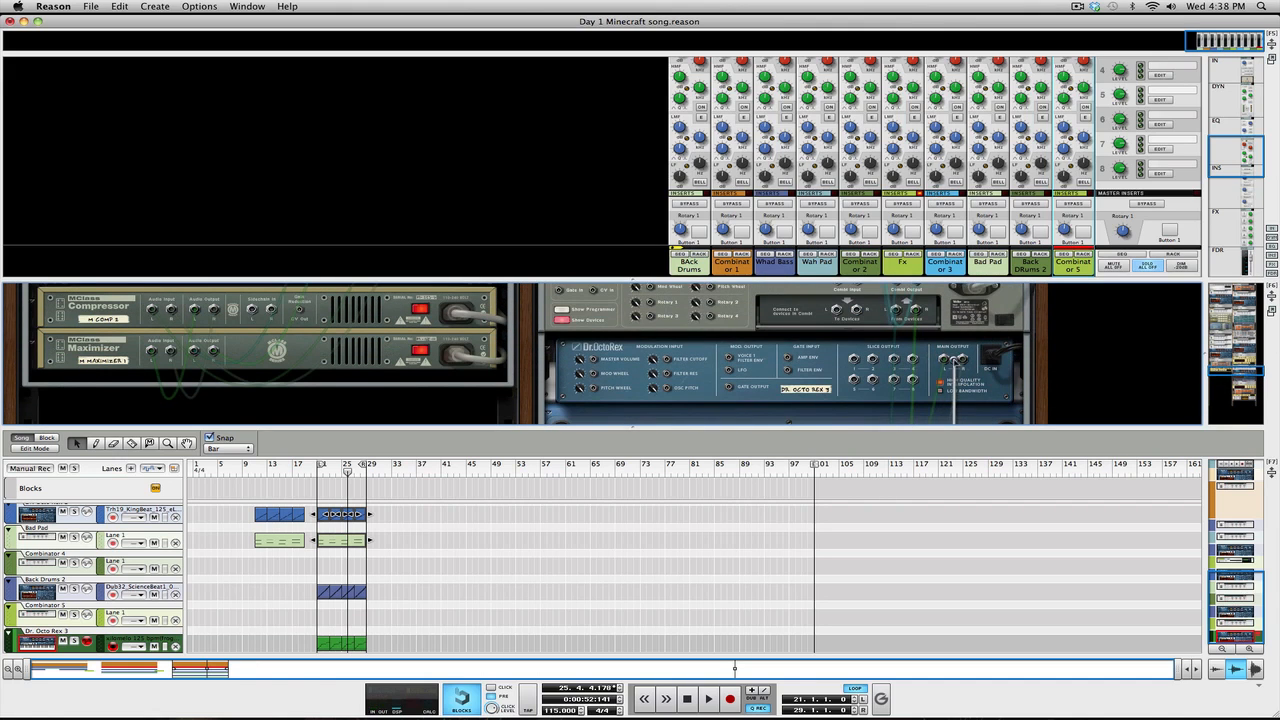
drag(954, 361, 944, 360)
scroll(911, 364, down, 10)
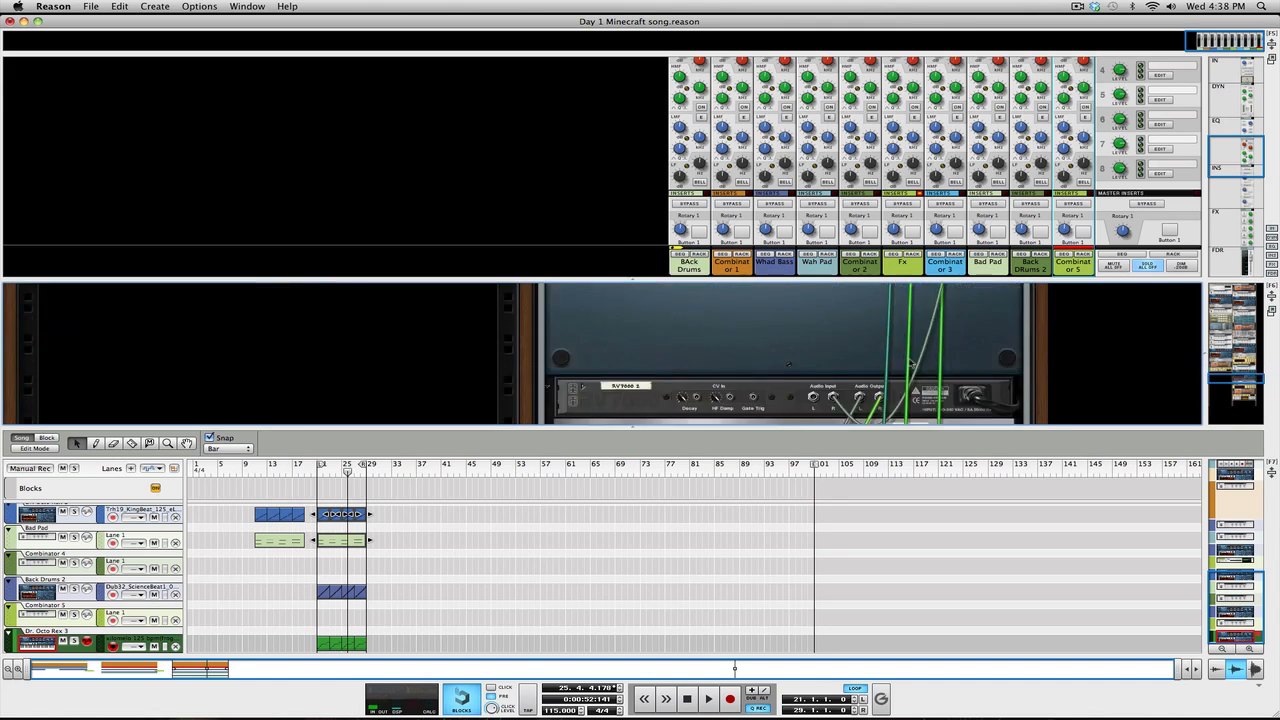
key(Tab)
scroll(911, 364, down, 5)
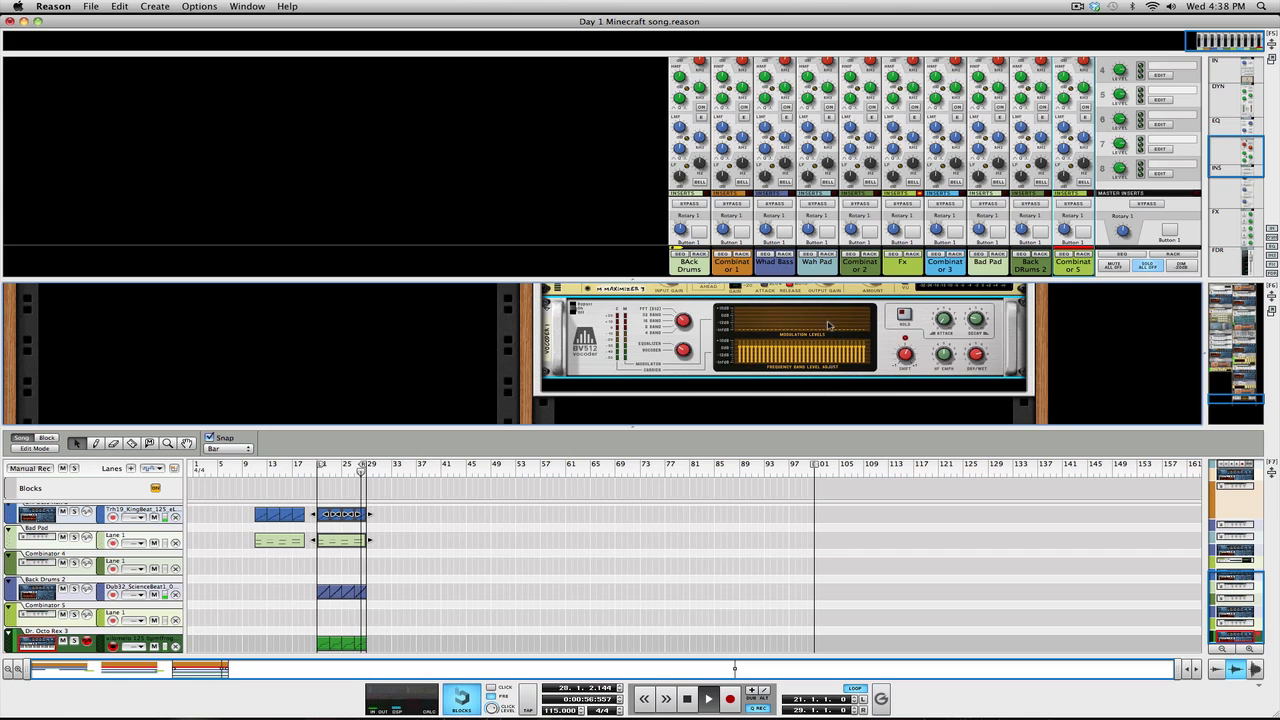
Try rerouting the Dr. OctoRex's main output cable to the vocoder's carrier input.
key(Tab)
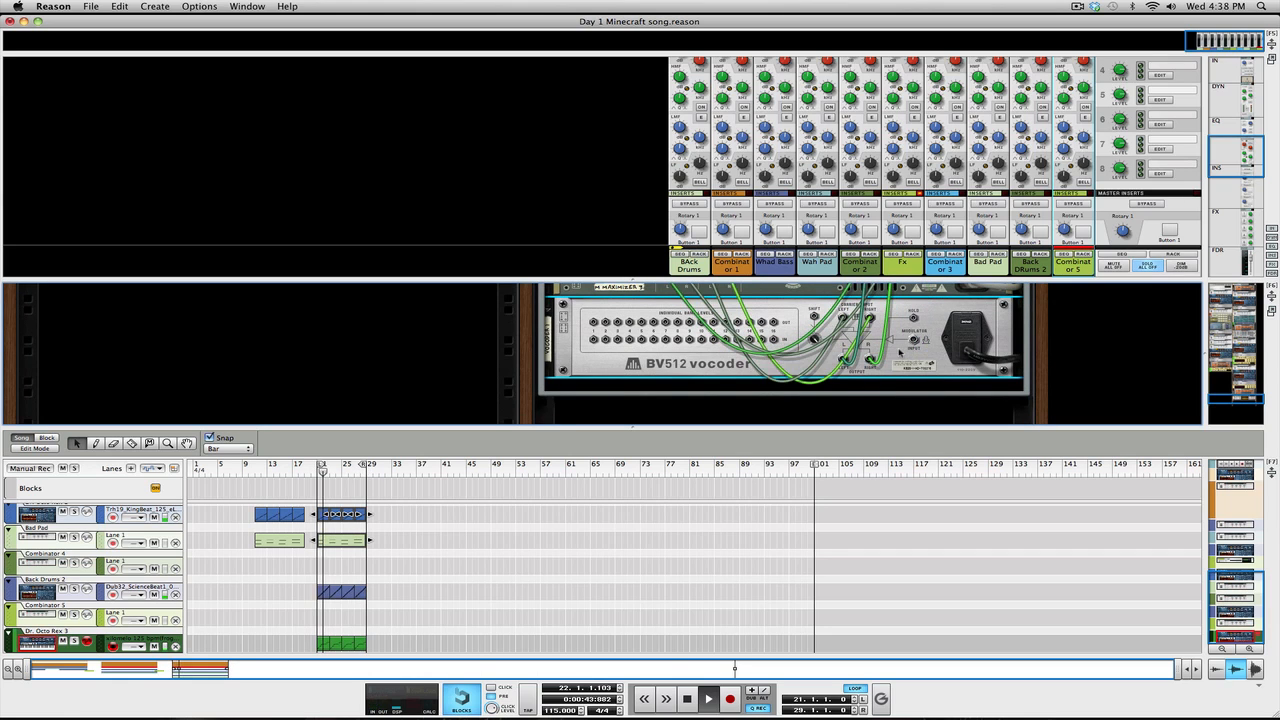
scroll(899, 352, up, 6)
scroll(899, 354, down, 3)
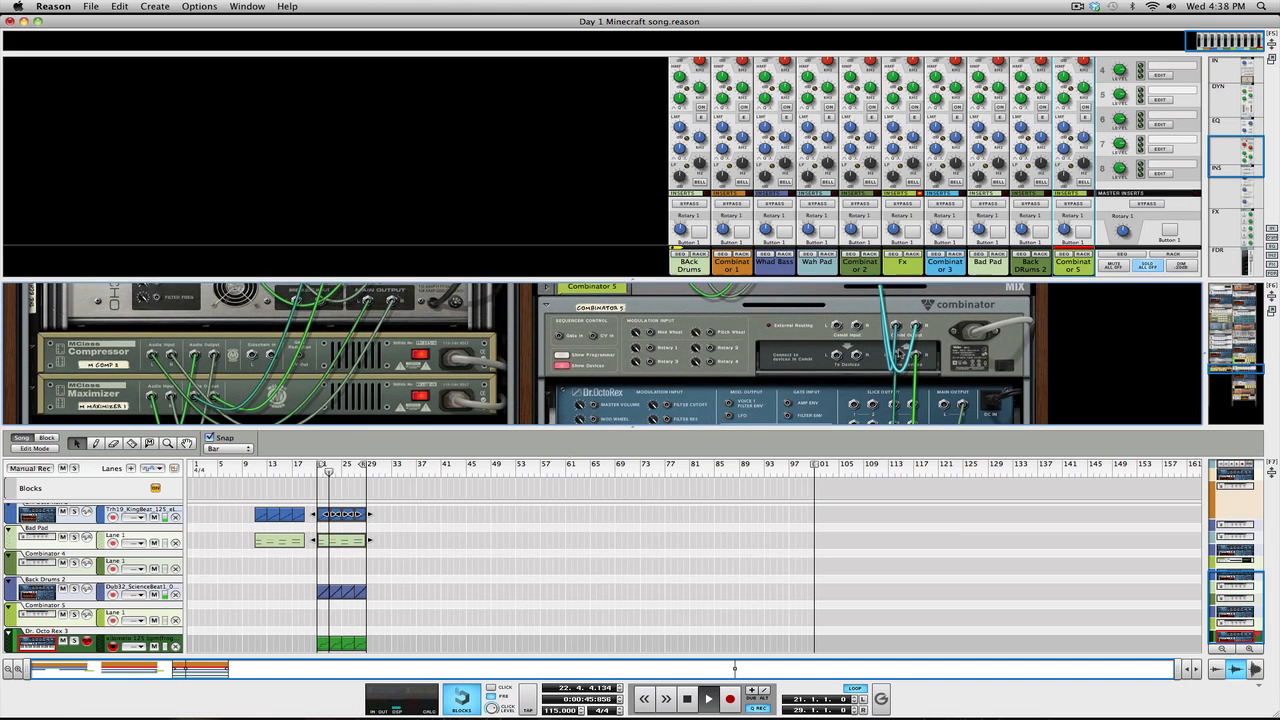
drag(945, 394, 838, 370)
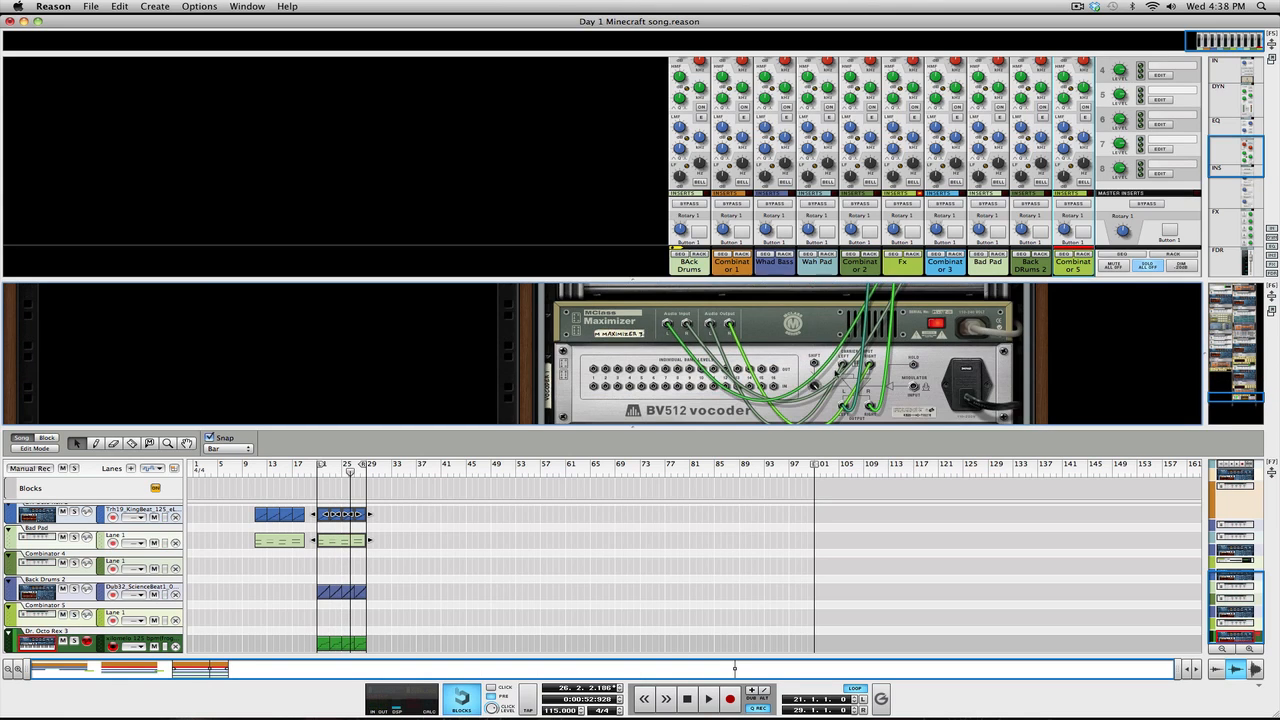
Delete the BV512 vocoder from the Combinator and return to the front view of the rack.
click(781, 359)
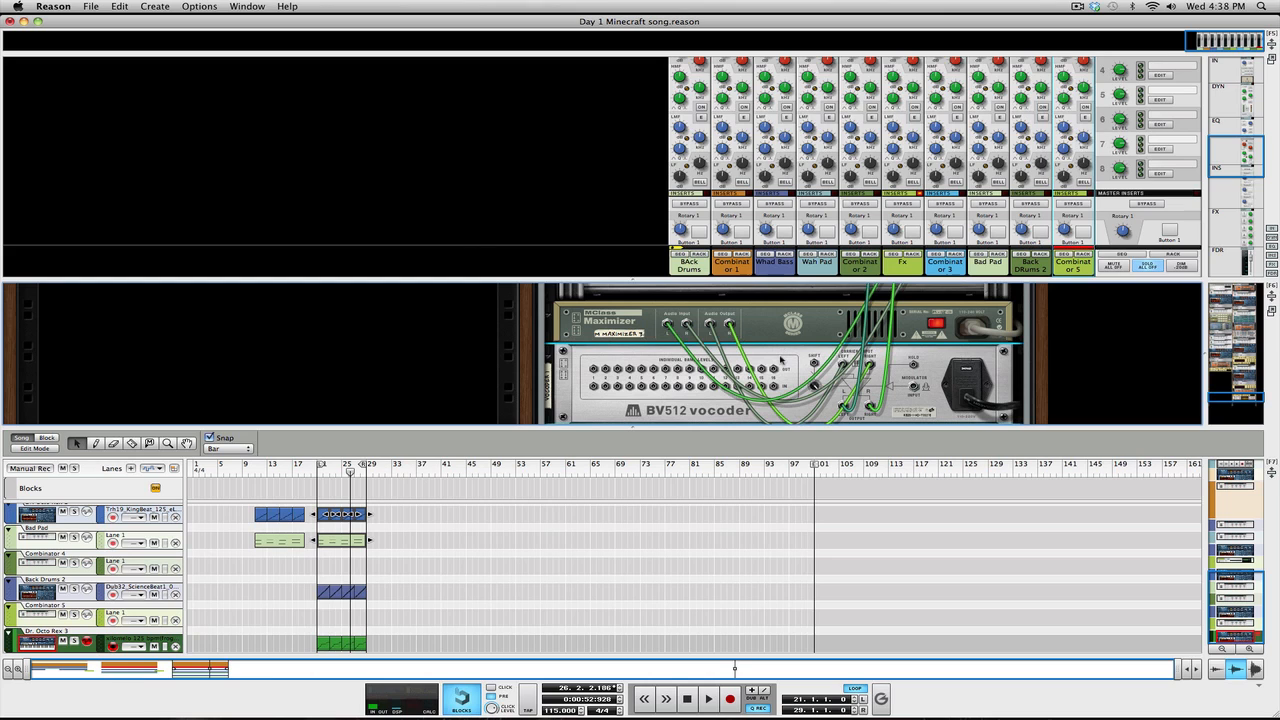
key(Delete)
click(740, 245)
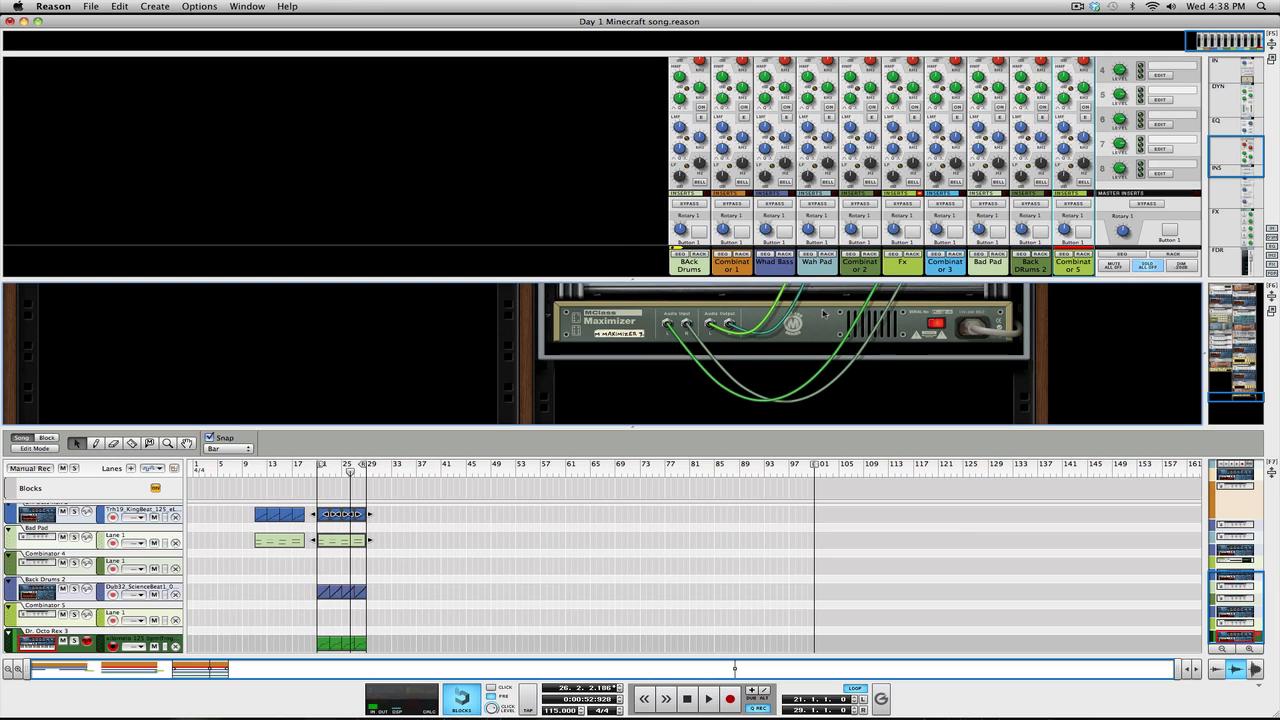
key(Tab)
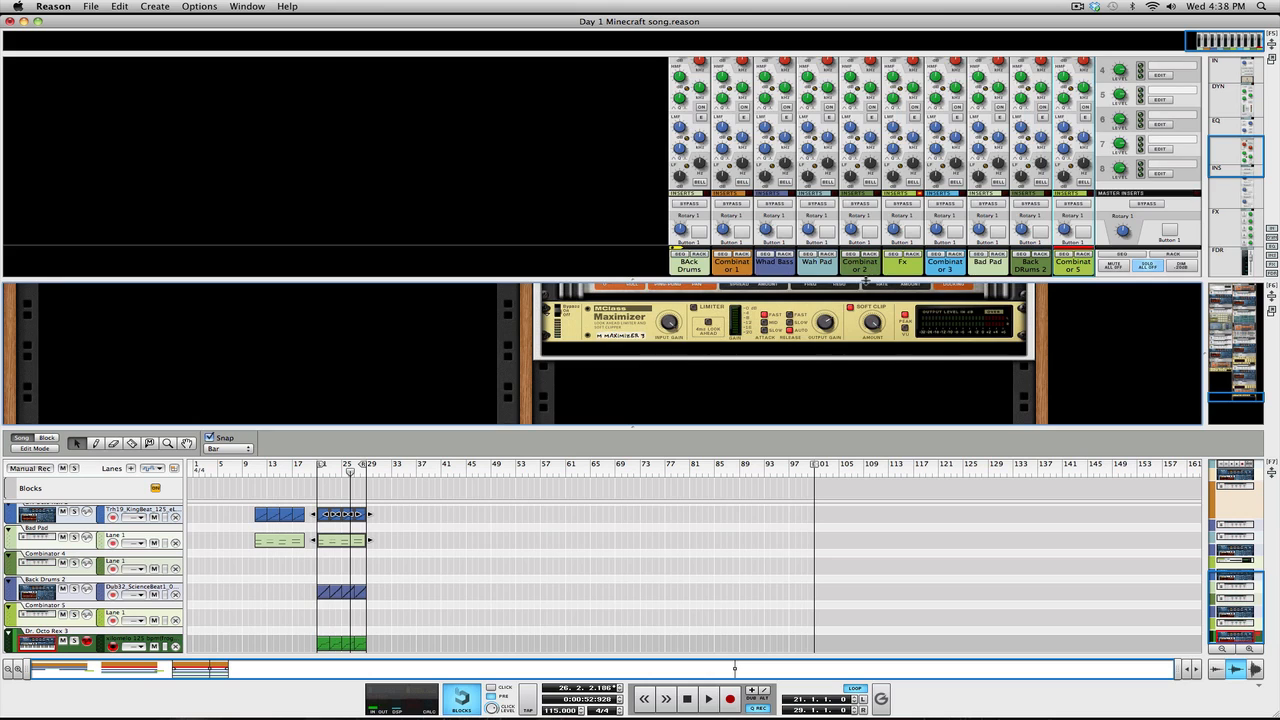
Enlarge the mixer and play the loop while raising Combinator 5's high-pass frequency to 1.37 kHz and adjusting its low-pass frequency.
drag(866, 282, 884, 344)
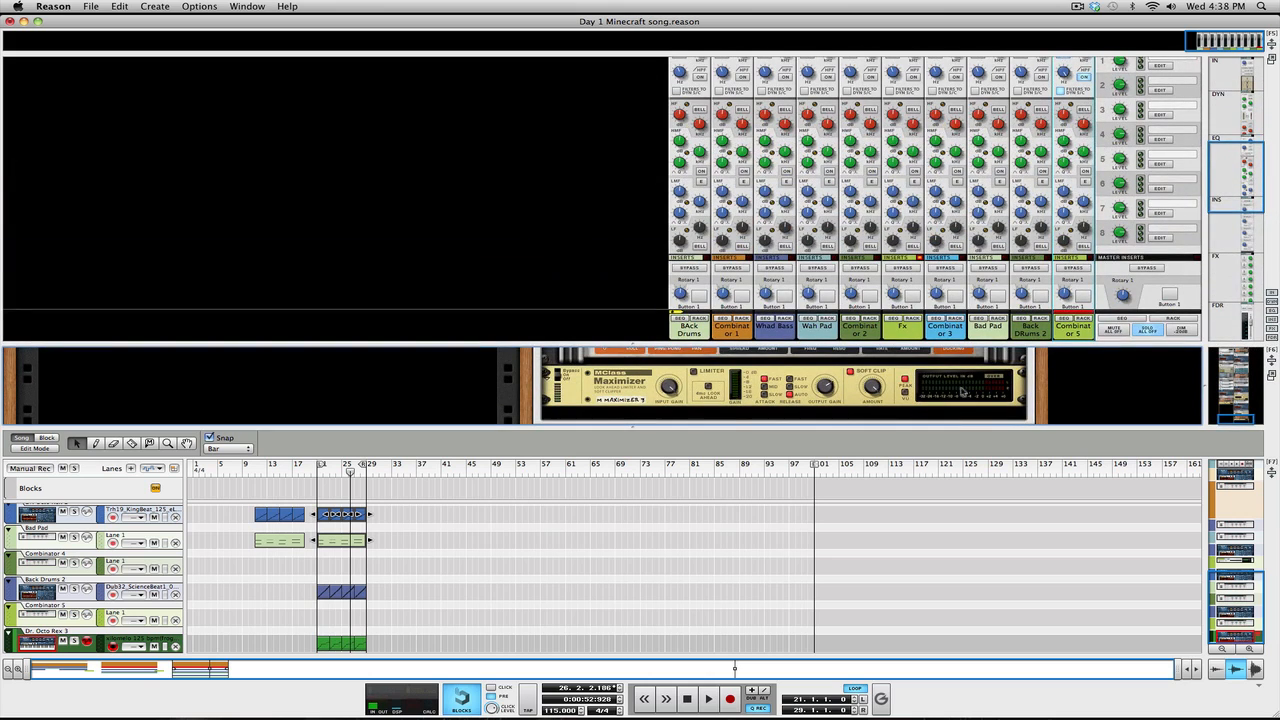
scroll(1070, 238, up, 5)
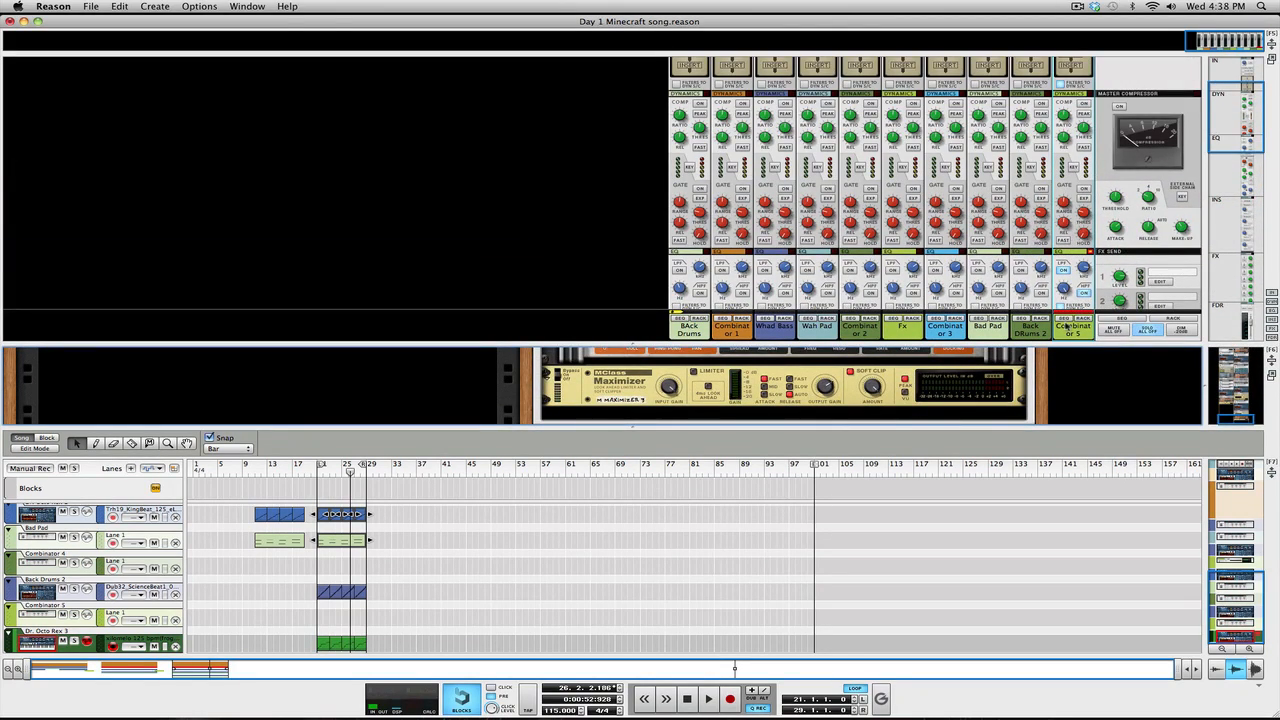
scroll(1079, 279, down, 1)
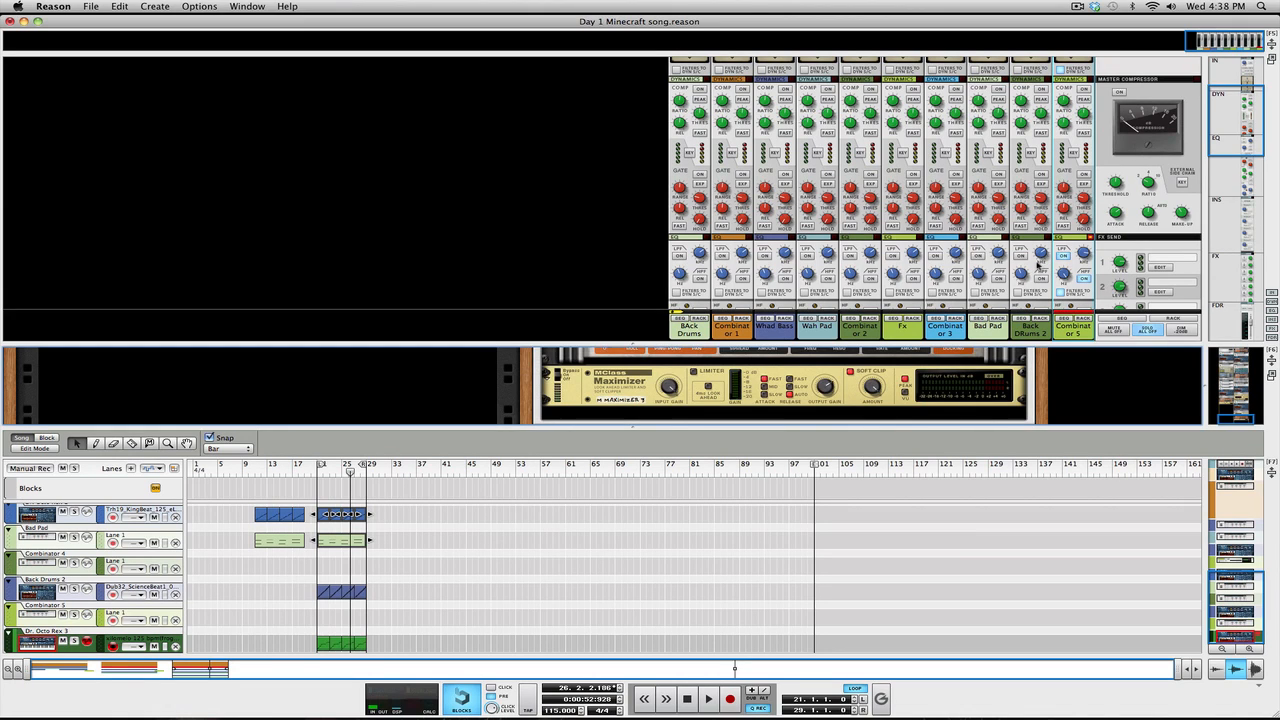
key(space)
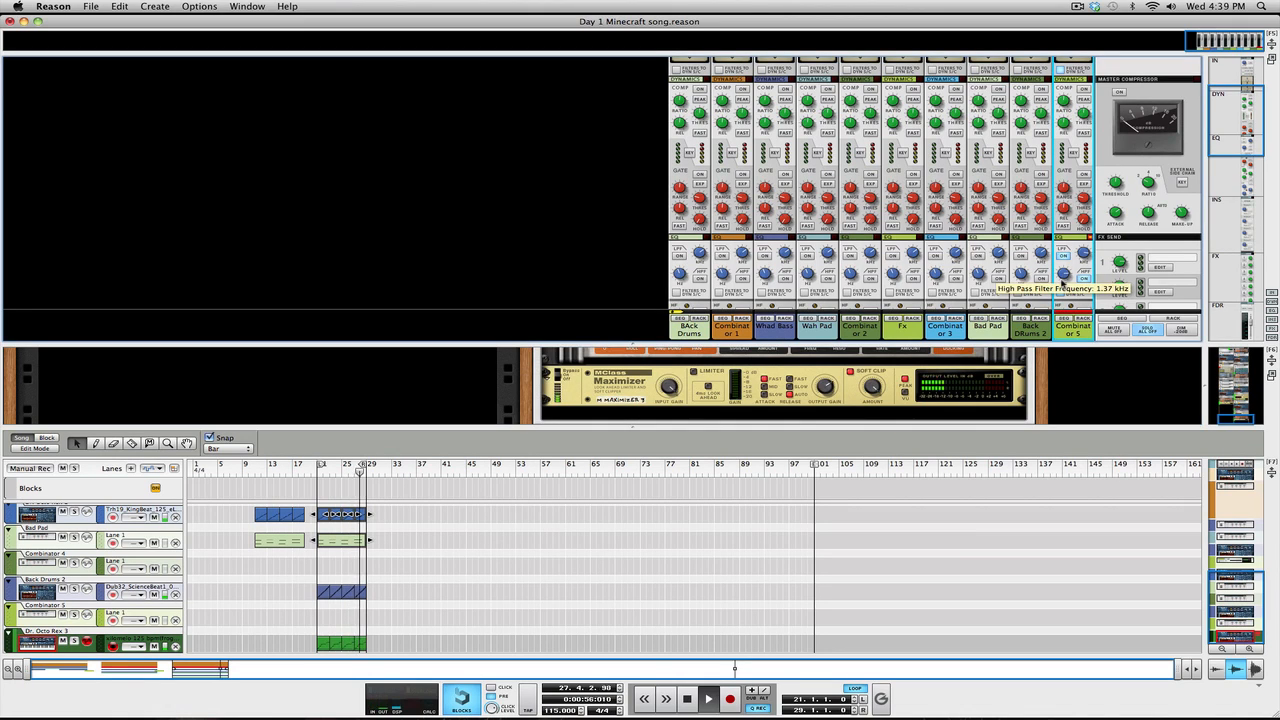
mouse_move(1084, 252)
mouse_down()
mouse_move(1086, 237)
mouse_move(1084, 262)
mouse_up()
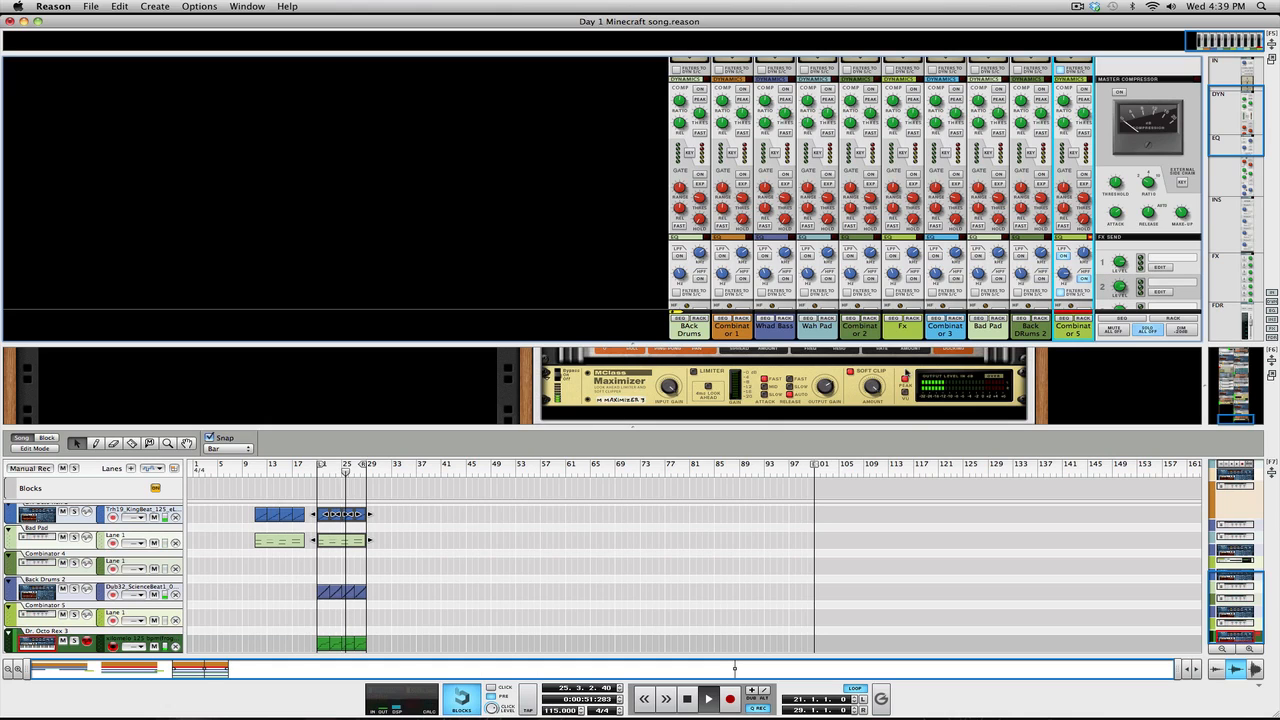
Play the loop while setting the high shelf gain of the Combinator's MClass Equalizer to -4.0 dB.
scroll(907, 372, down, 3)
scroll(906, 372, down, 5)
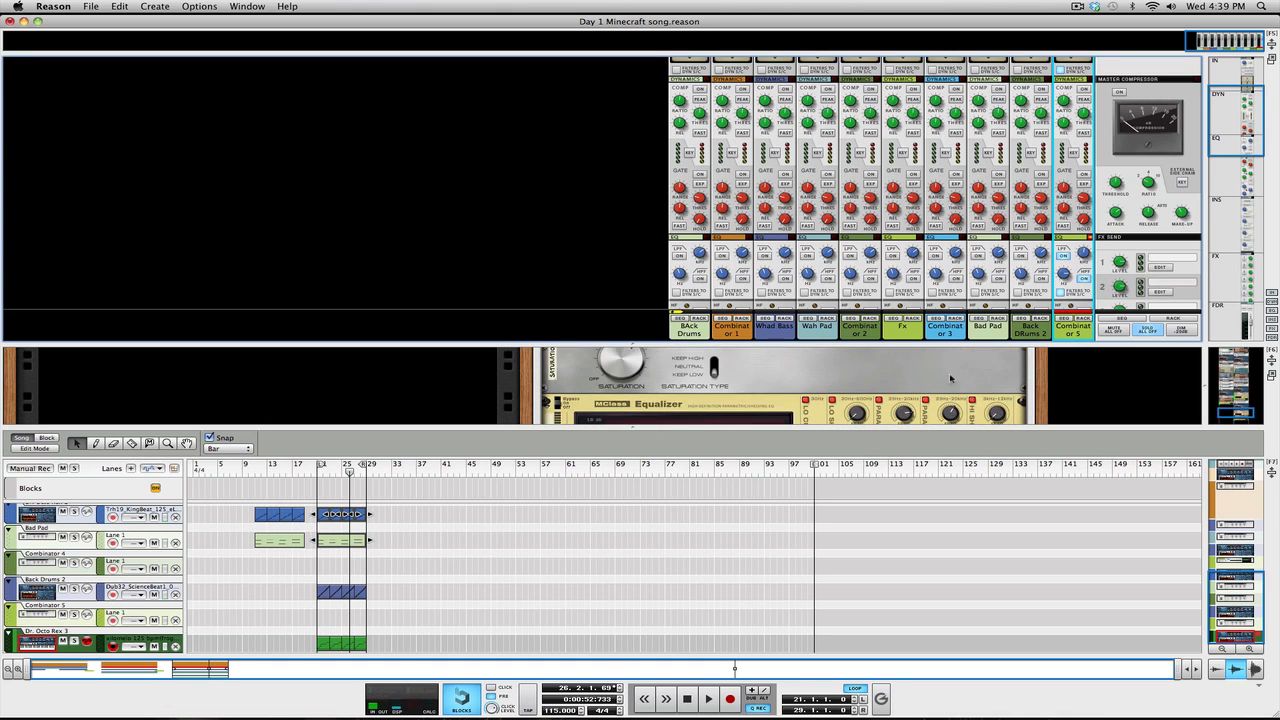
scroll(972, 377, down, 2)
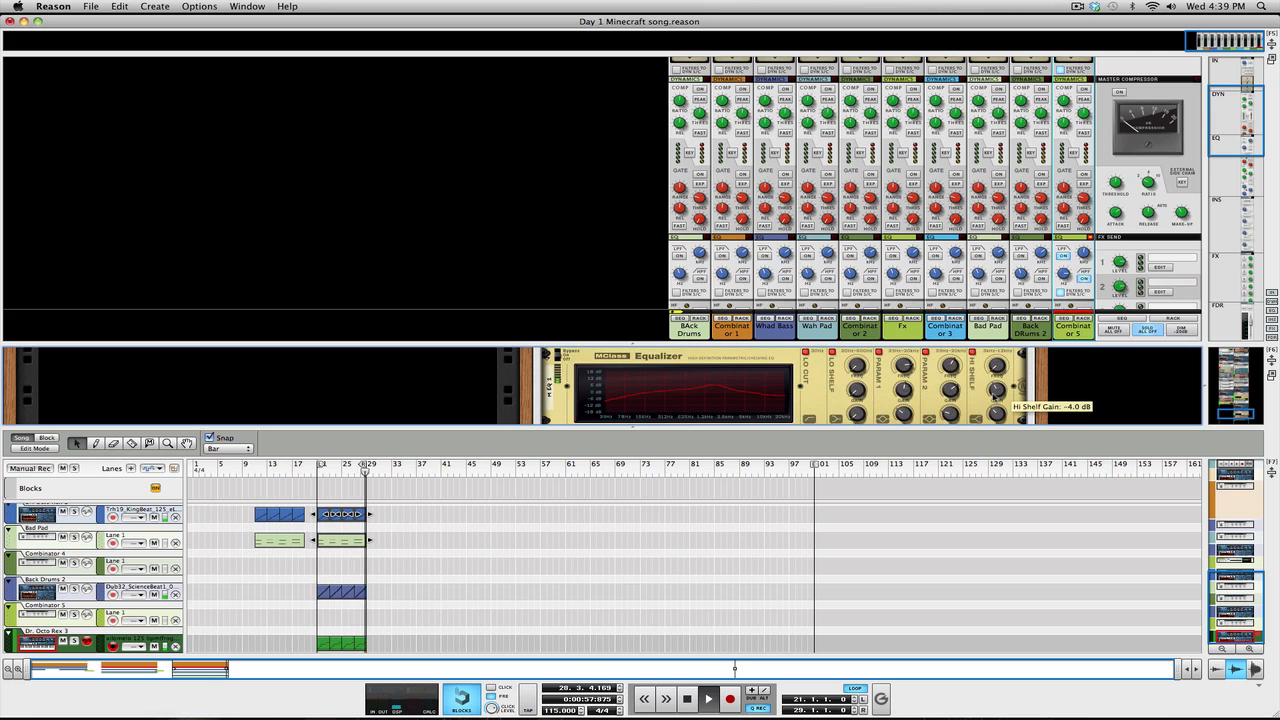
scroll(950, 390, down, 1)
scroll(948, 388, down, 2)
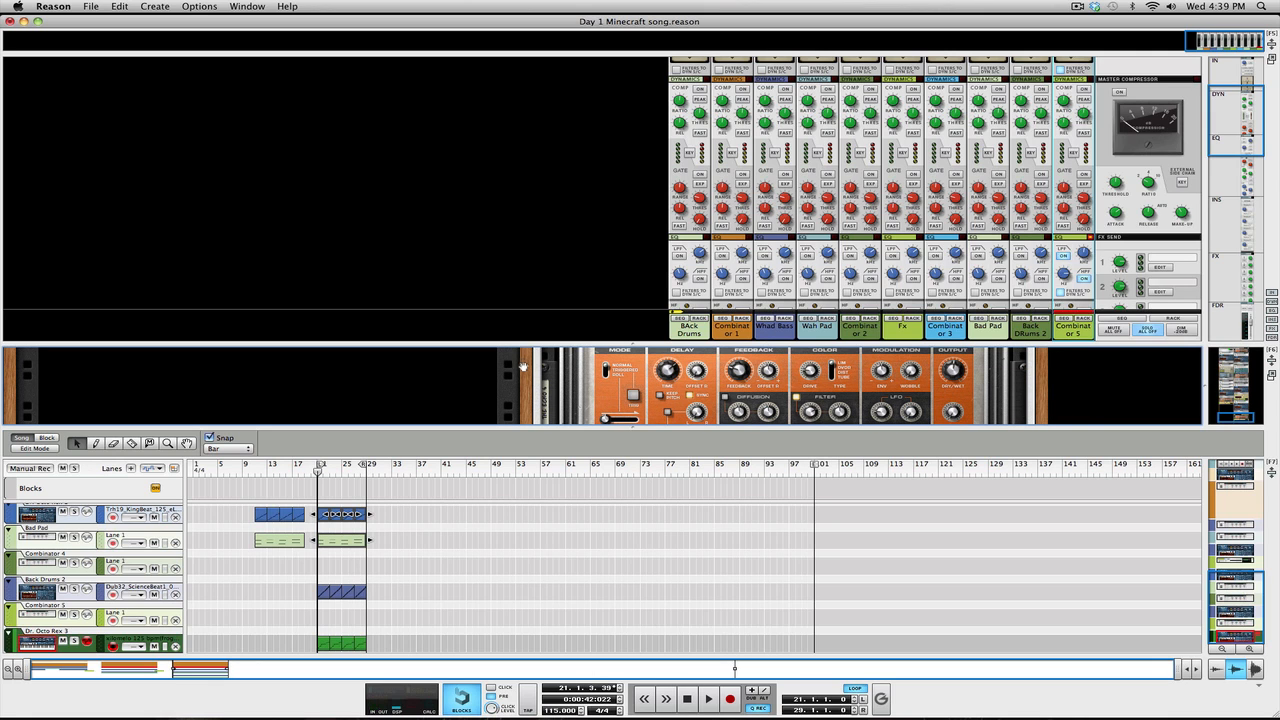
Hide the rack and set the Combinator 5 channel's input gain to 4.00 dB while playing the loop.
key(F6)
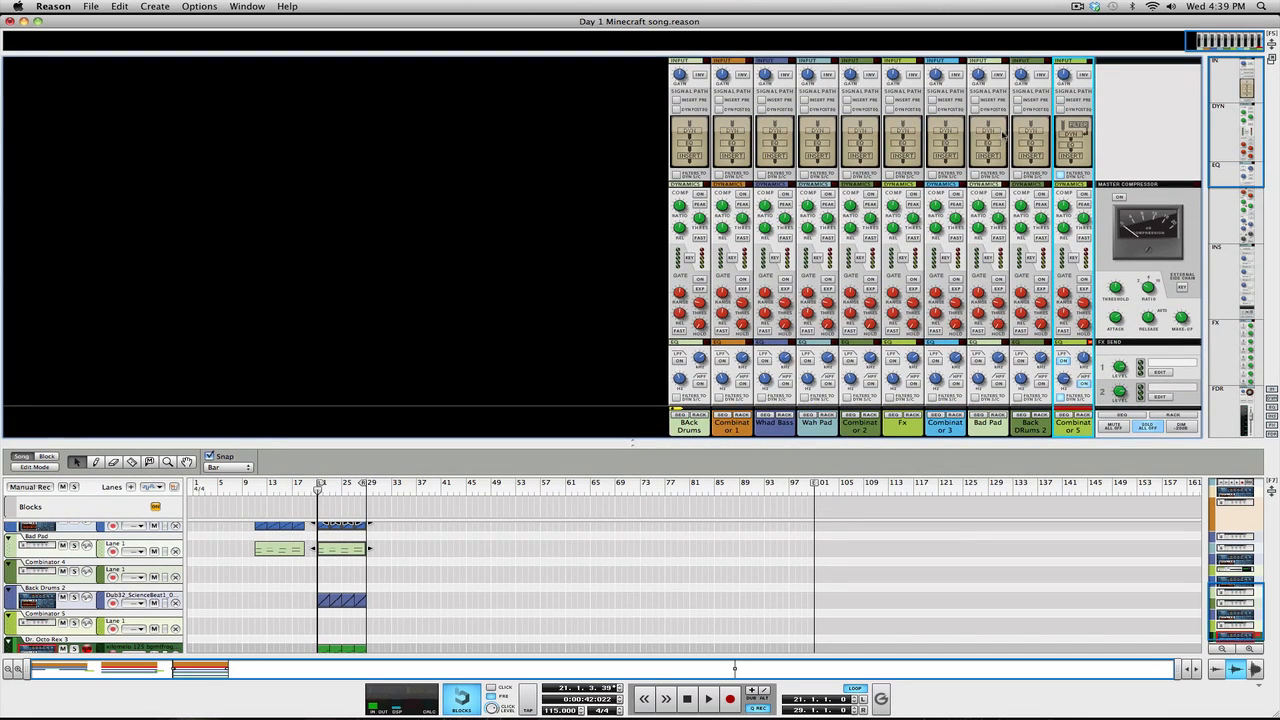
key(space)
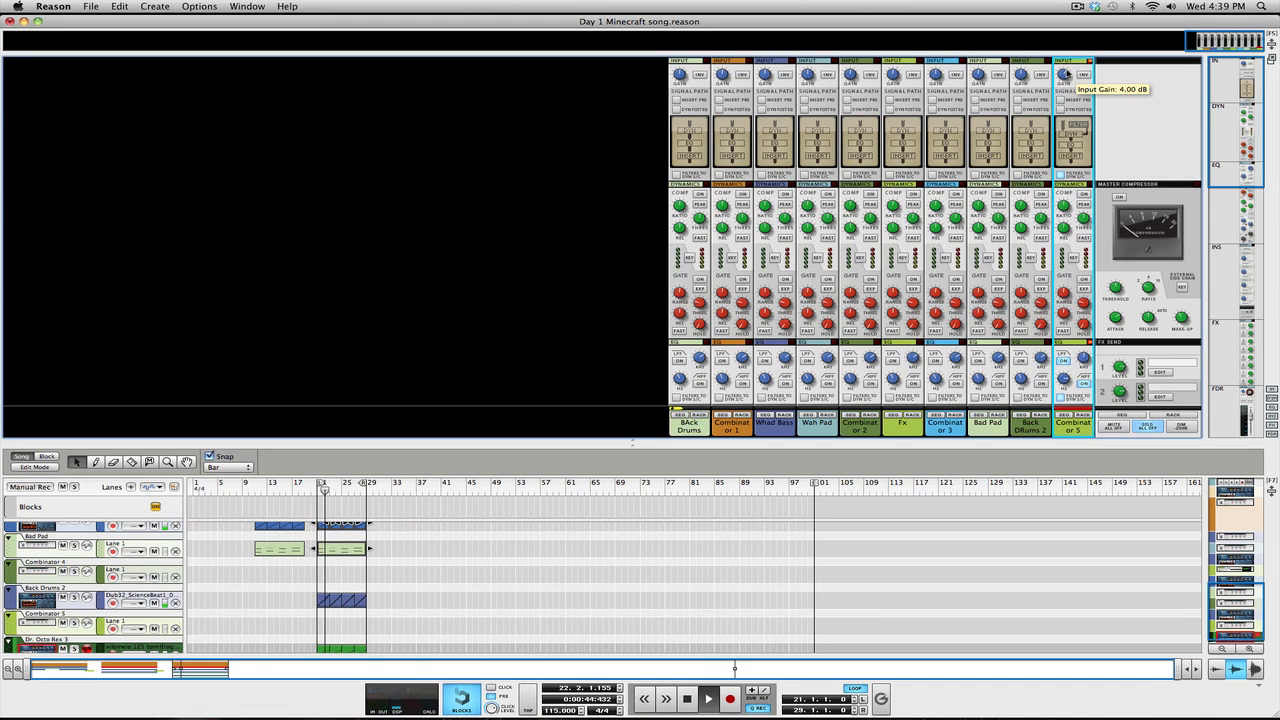
key(space)
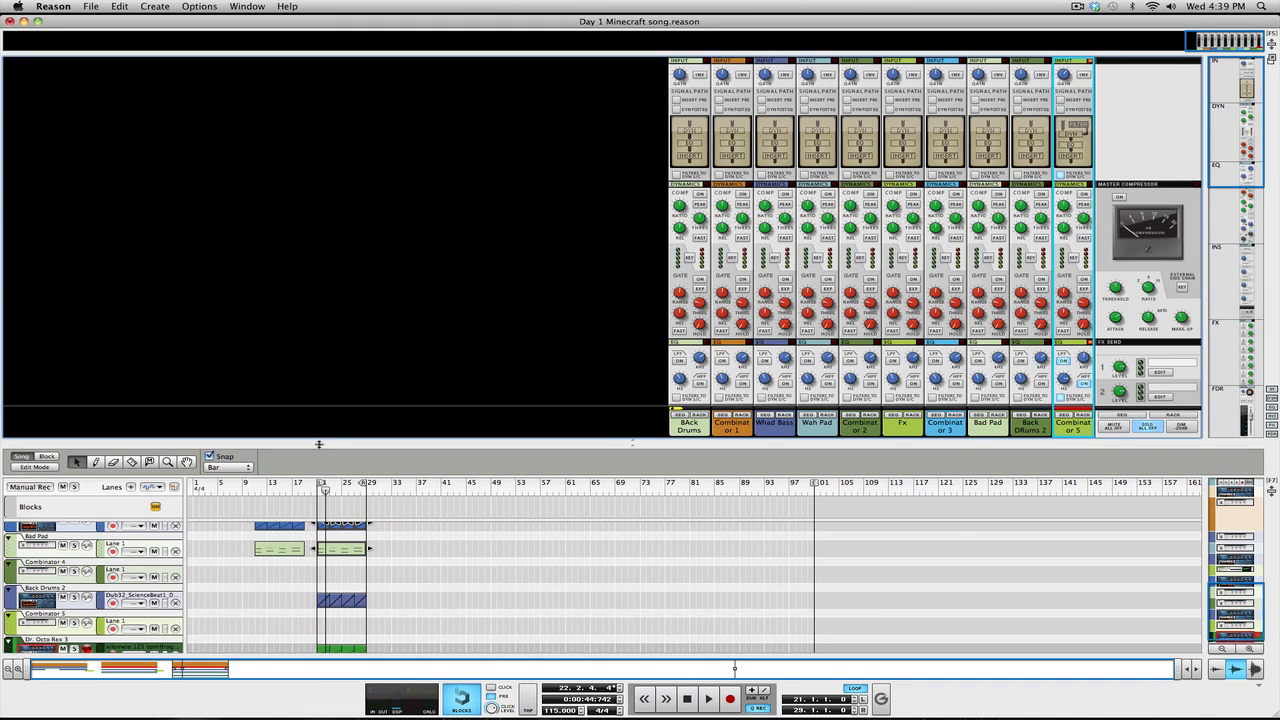
Enlarge the sequencer and rename the Dr. Octo Rex 3 track to Music Loop.
drag(319, 444, 340, 146)
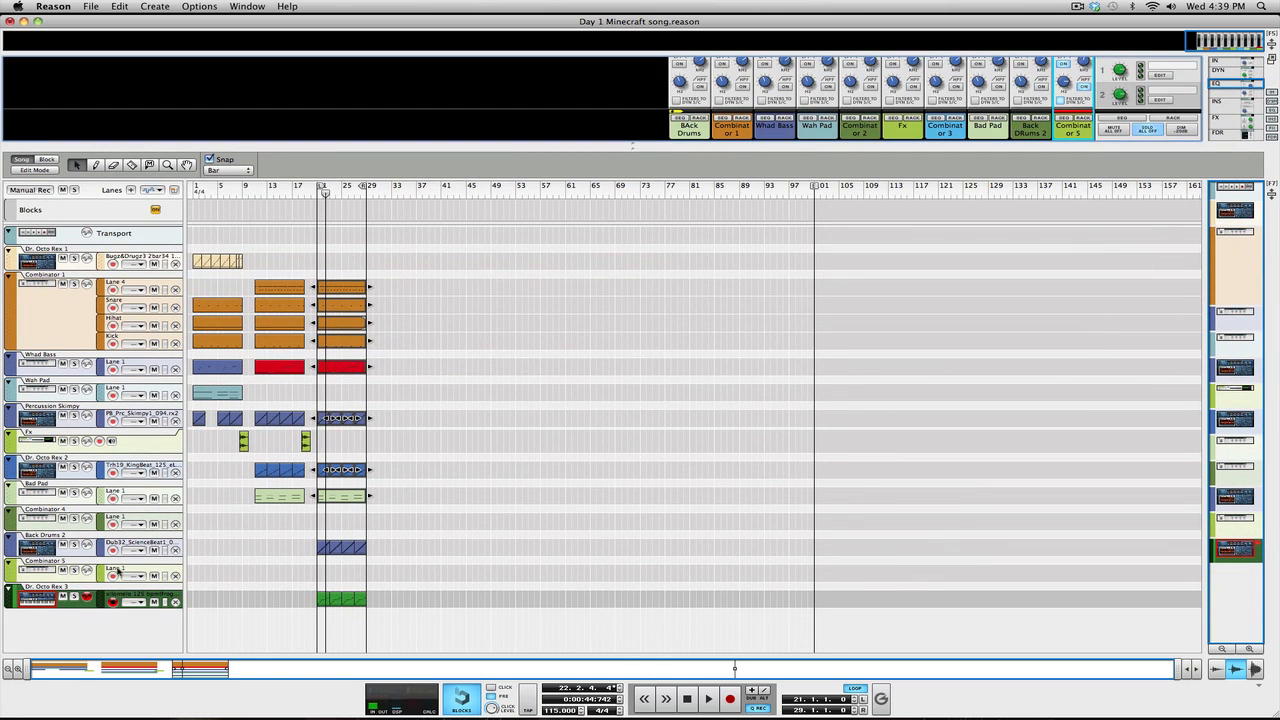
double_click(45, 587)
text(Mus)
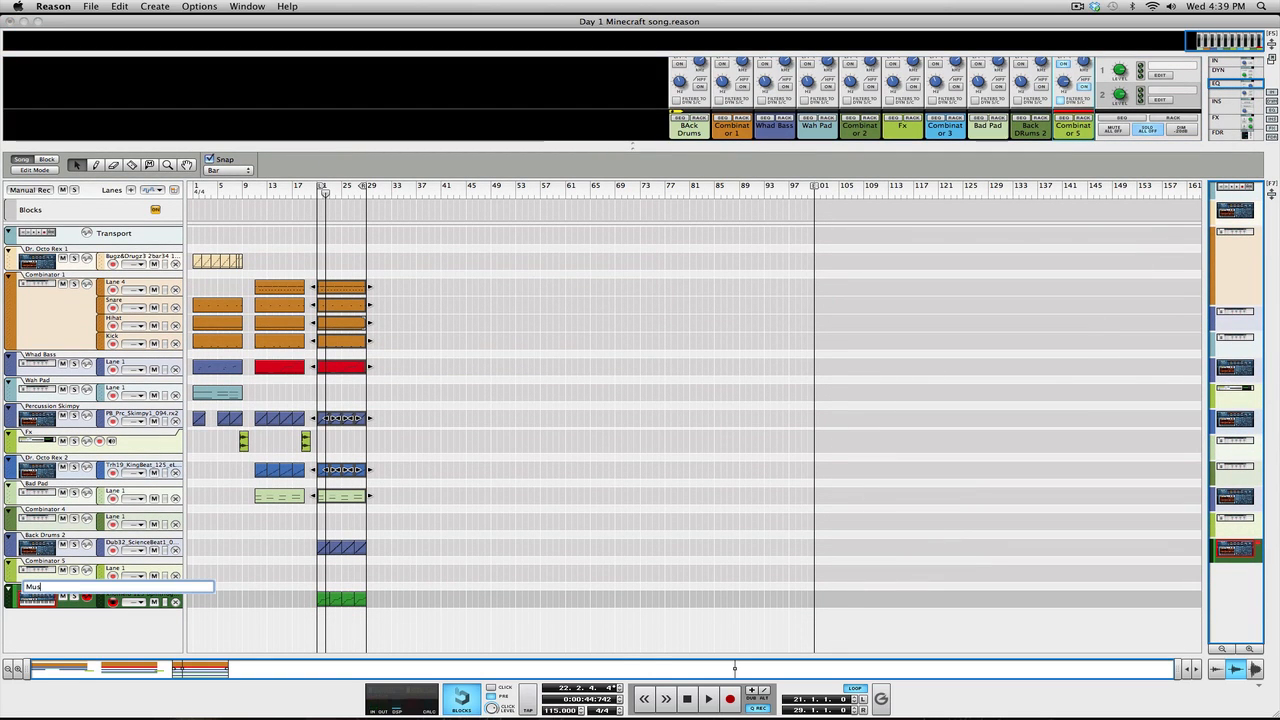
text(ic Loop)
key(Return)
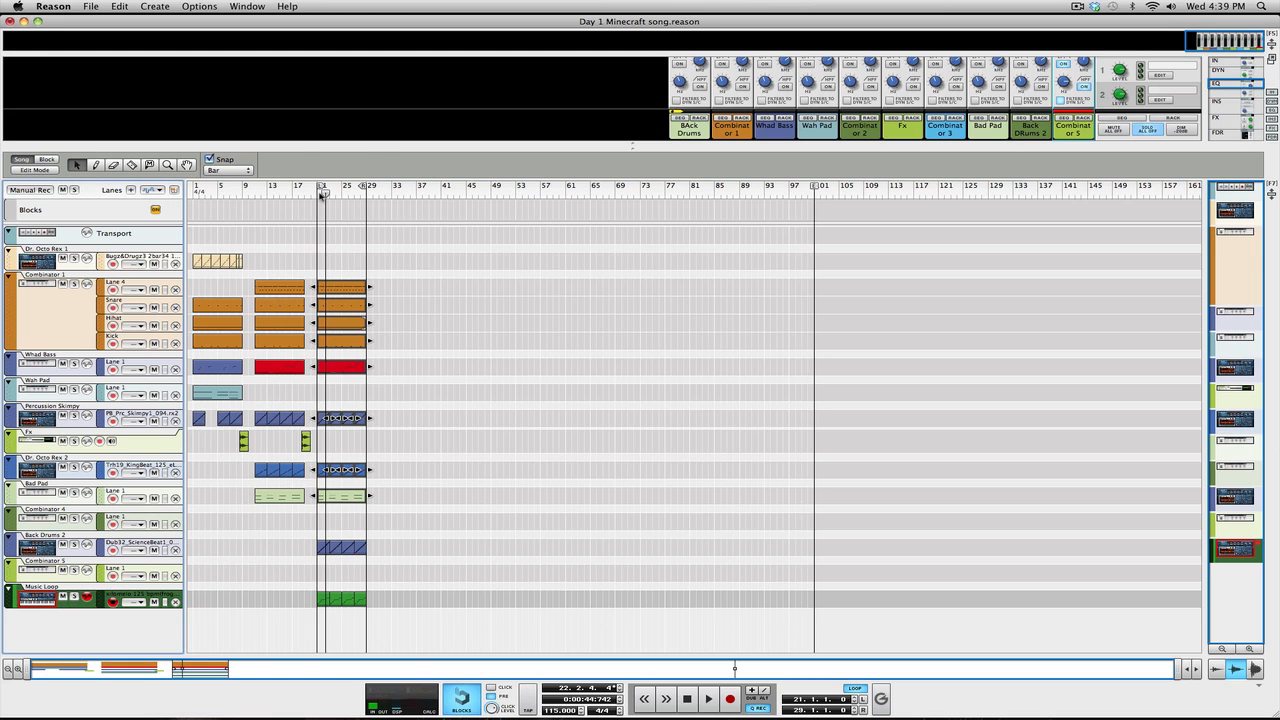
Turn off the solo on the Combinator 5 channel and play the full mix from bar 21.
click(319, 193)
scroll(1060, 100, down, 5)
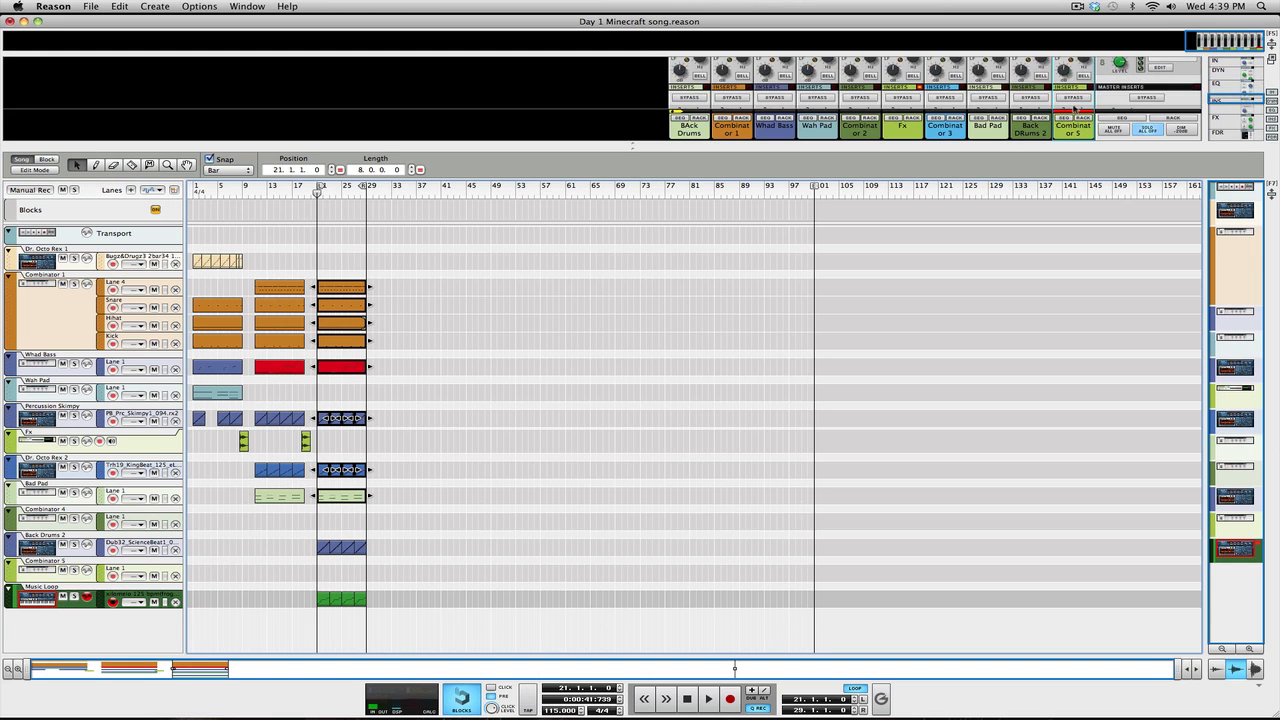
scroll(1073, 103, down, 3)
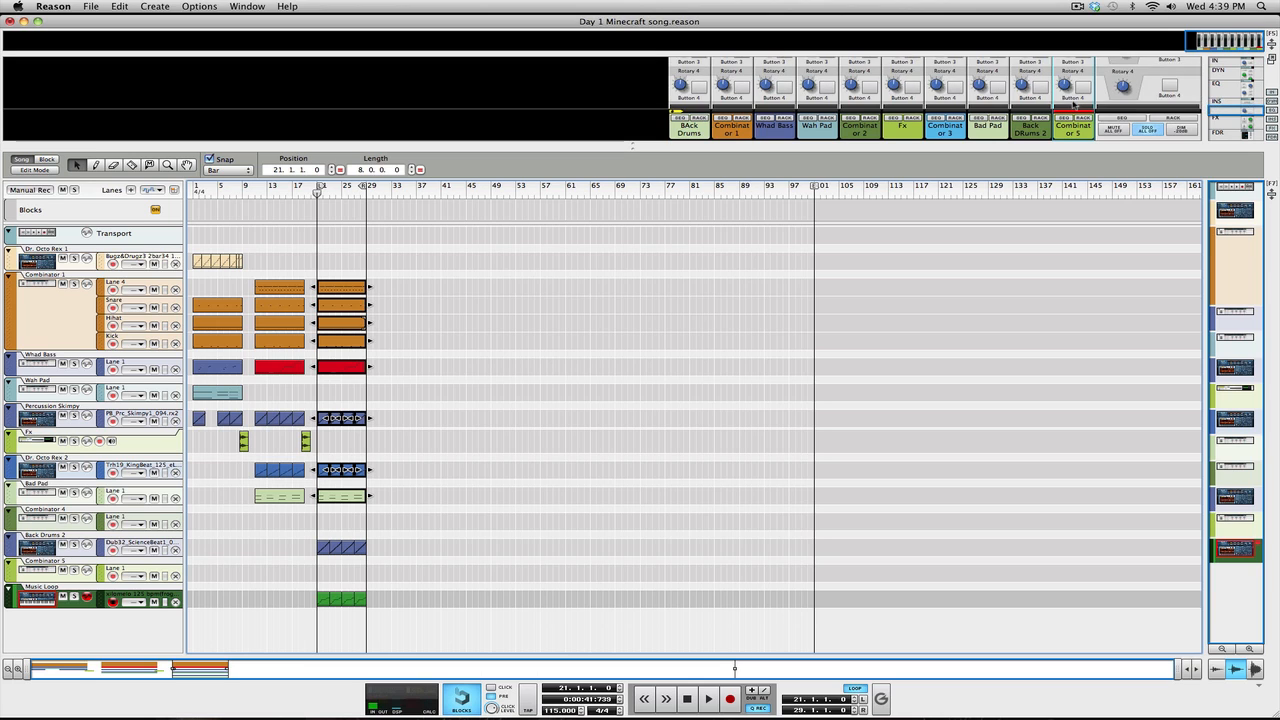
scroll(1078, 78, down, 4)
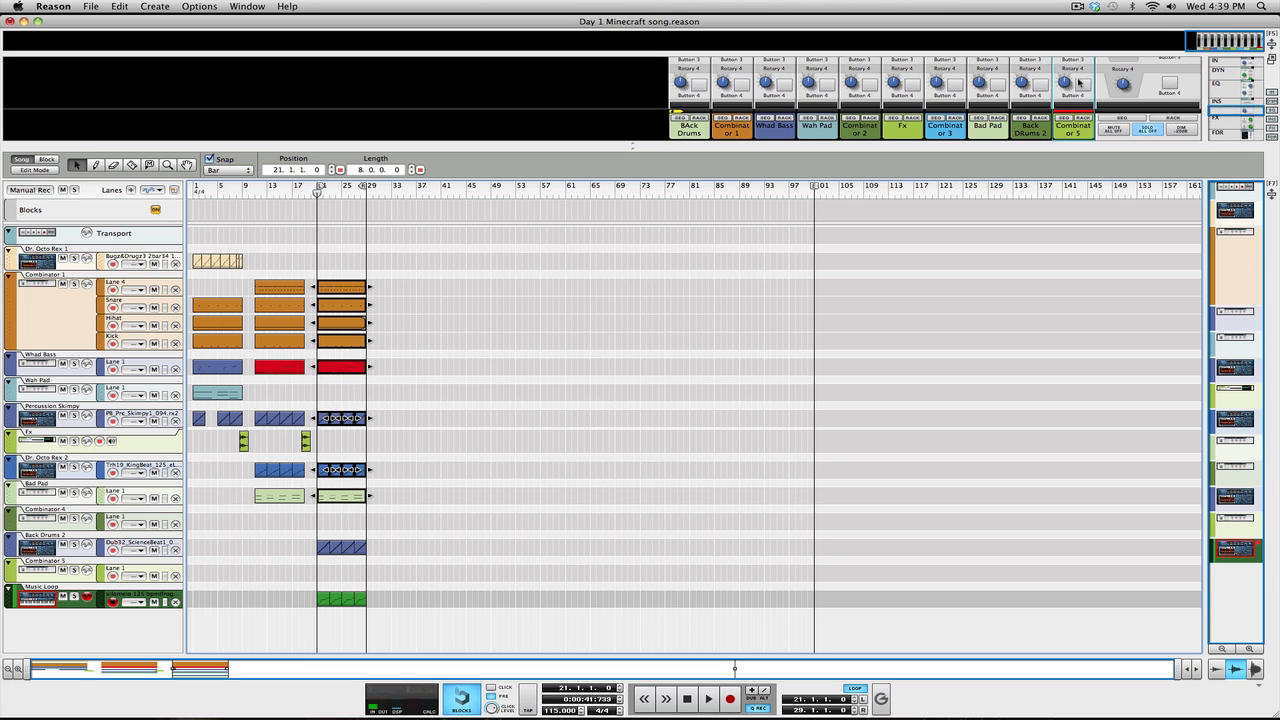
scroll(1078, 84, down, 6)
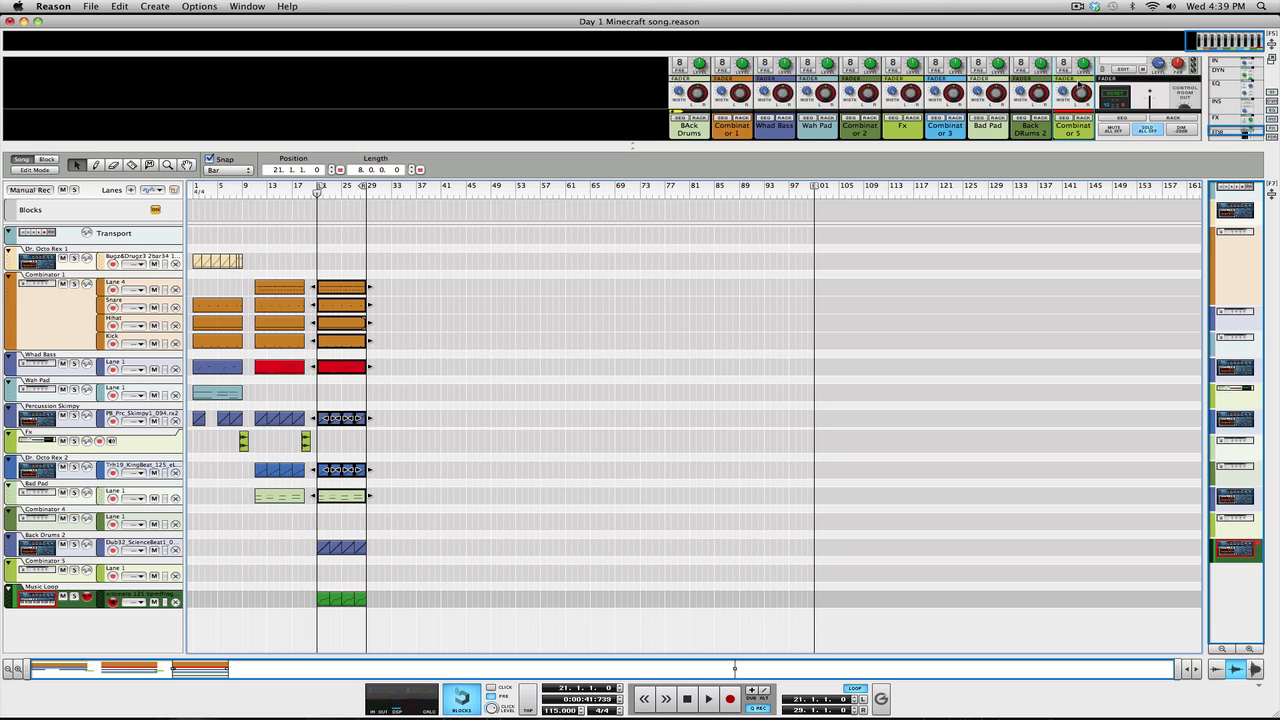
scroll(1078, 84, up, 2)
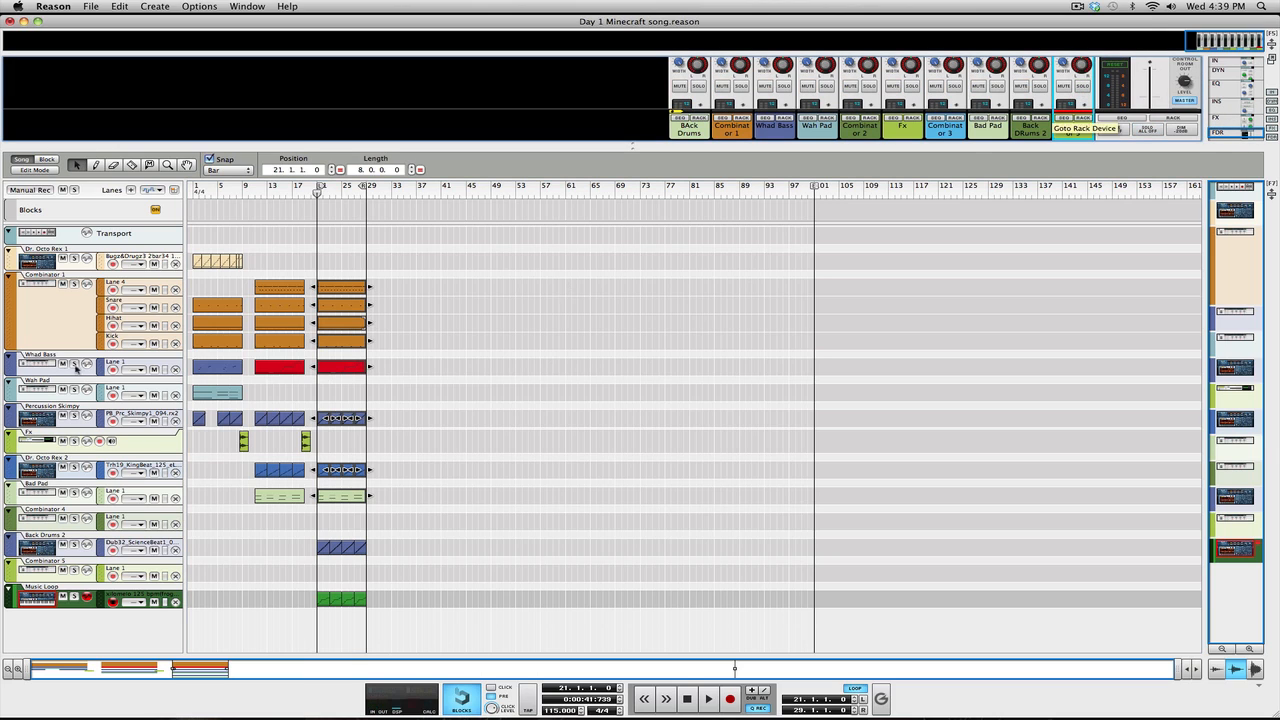
key(space)
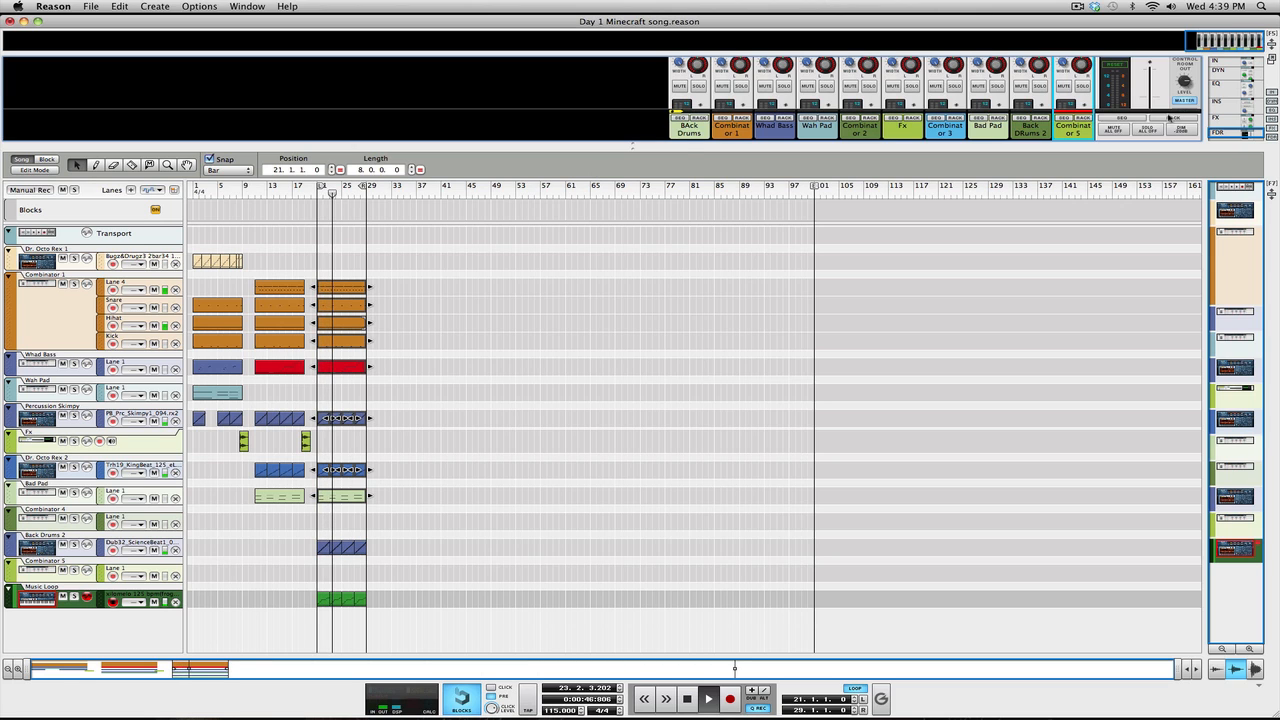
Enlarge the mixer, delete the Music Loop clips at bars 23 and 27, and play the section from bar 21.
drag(1072, 144, 1071, 329)
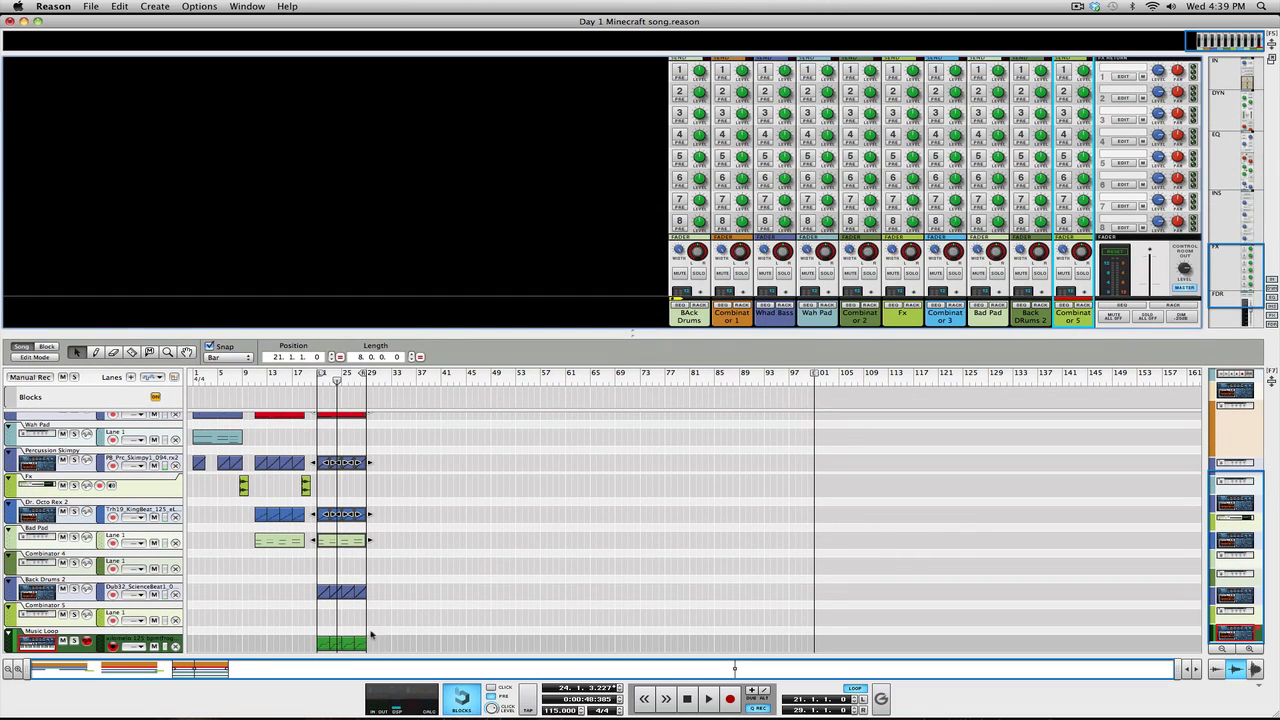
click(342, 642)
click(339, 644)
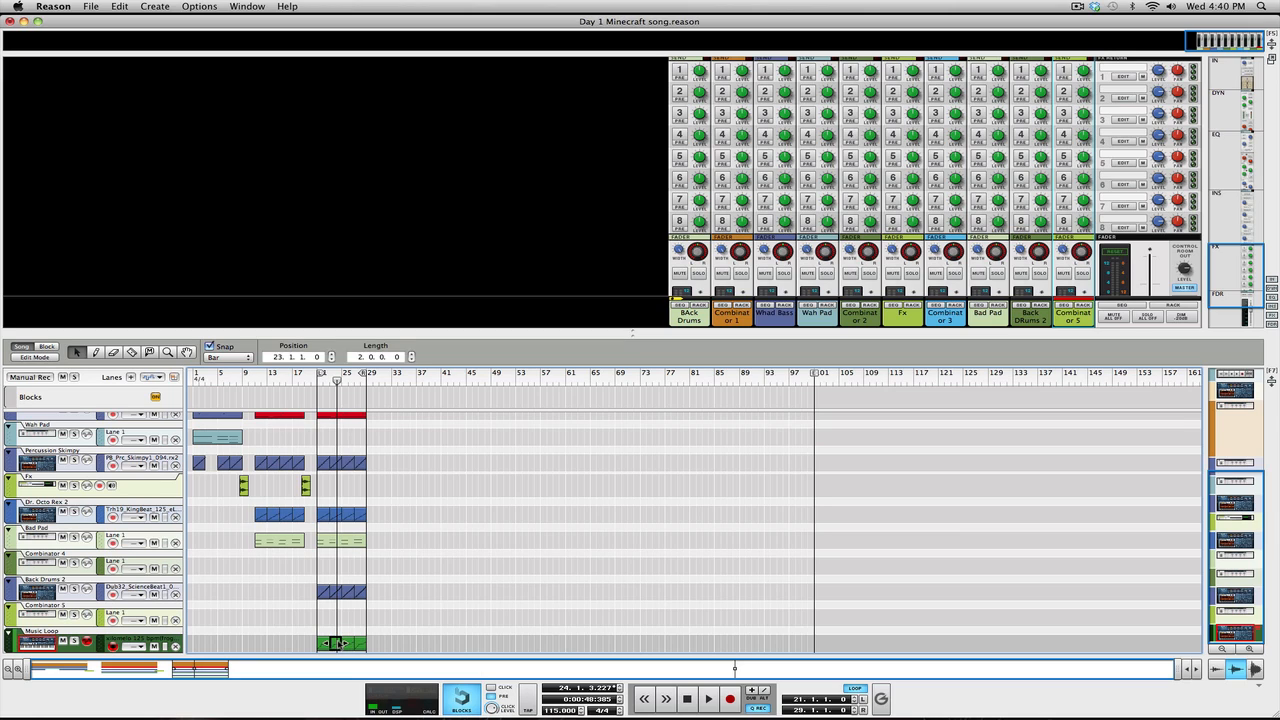
key(Delete)
click(363, 642)
key(Delete)
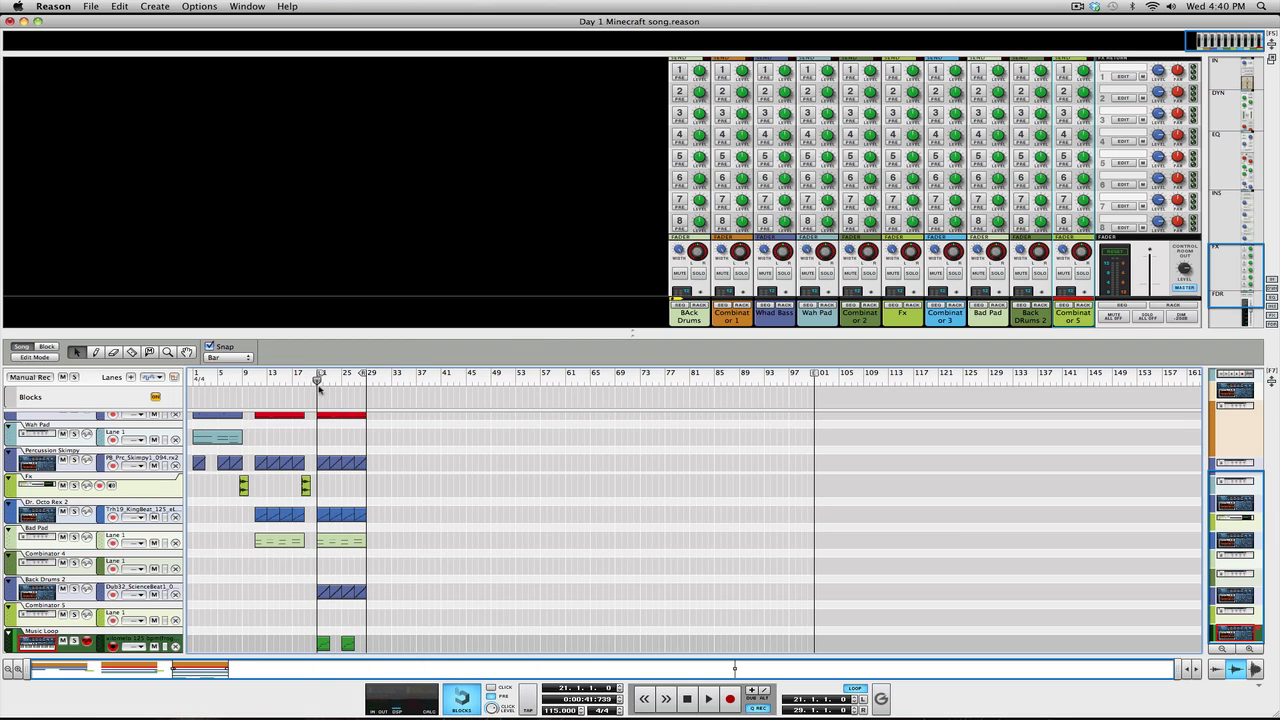
key(space)
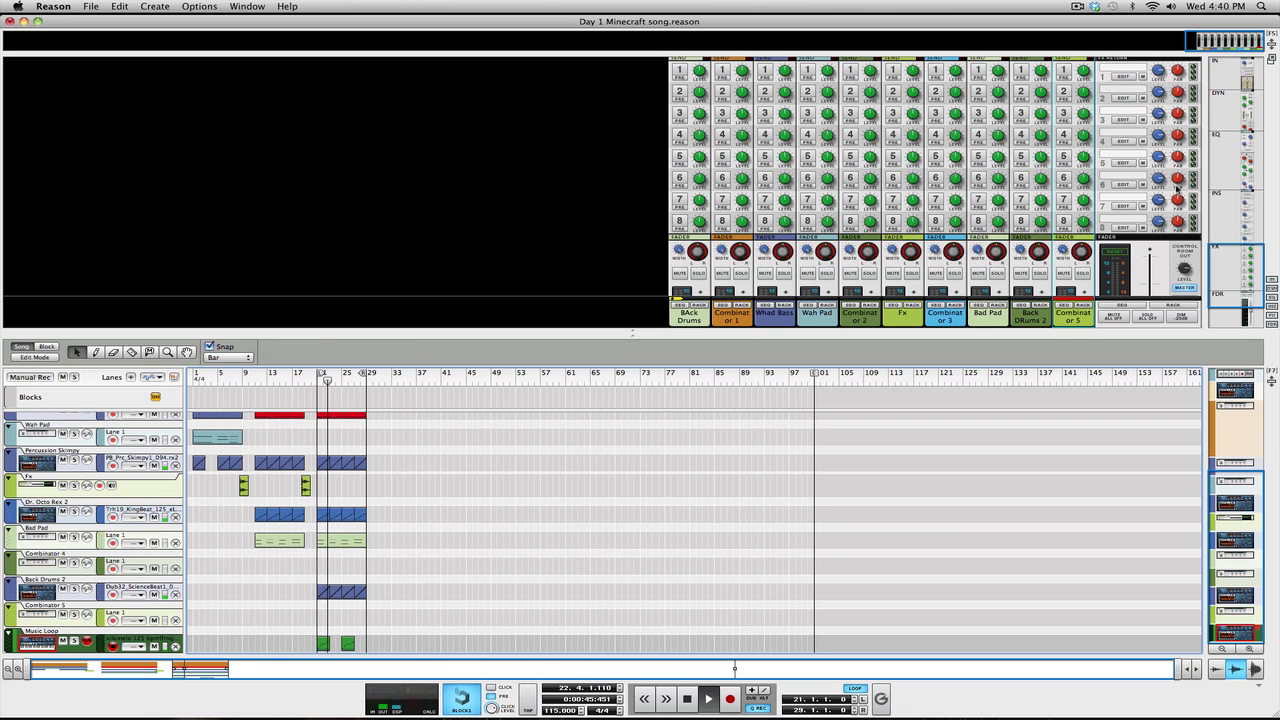
Lower the Combinator 5 channel's fader slightly while the section plays.
scroll(1068, 212, down, 3)
drag(1082, 237, 1085, 248)
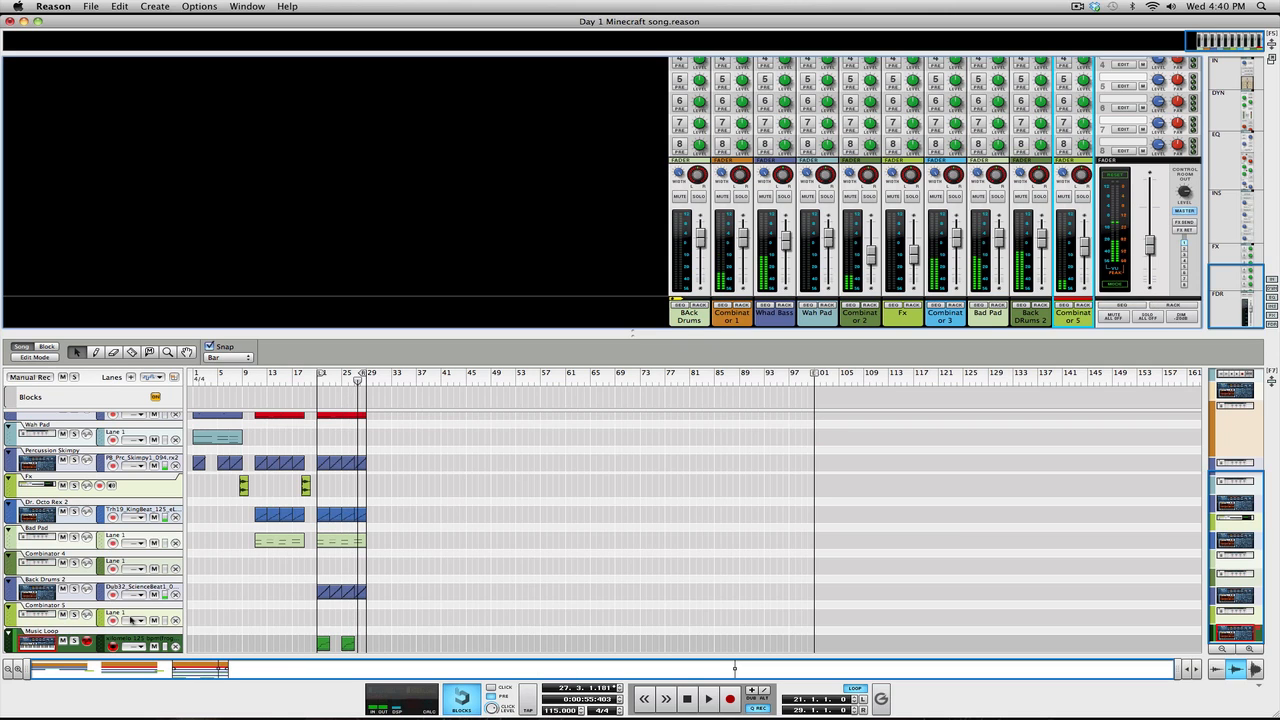
Delete the empty Combinator 5 and Combinator 4 tracks from the sequencer without deleting their devices.
right_click(89, 626)
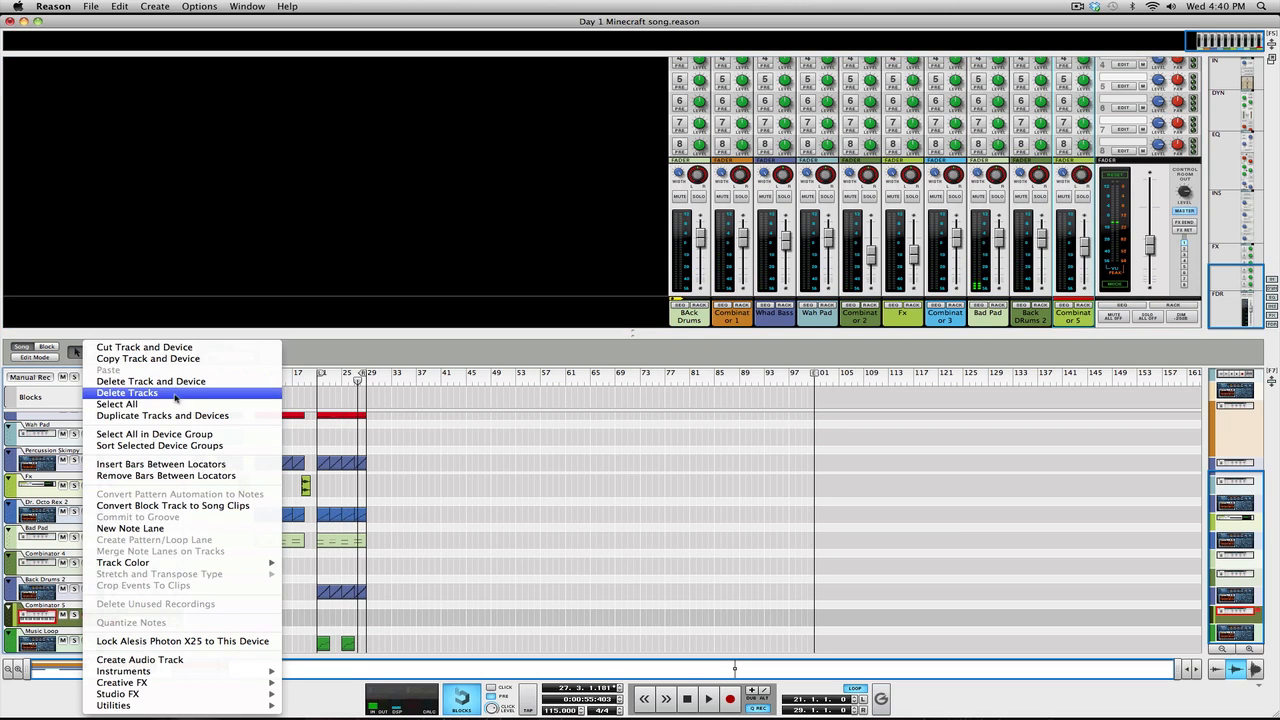
key(Escape)
right_click(79, 594)
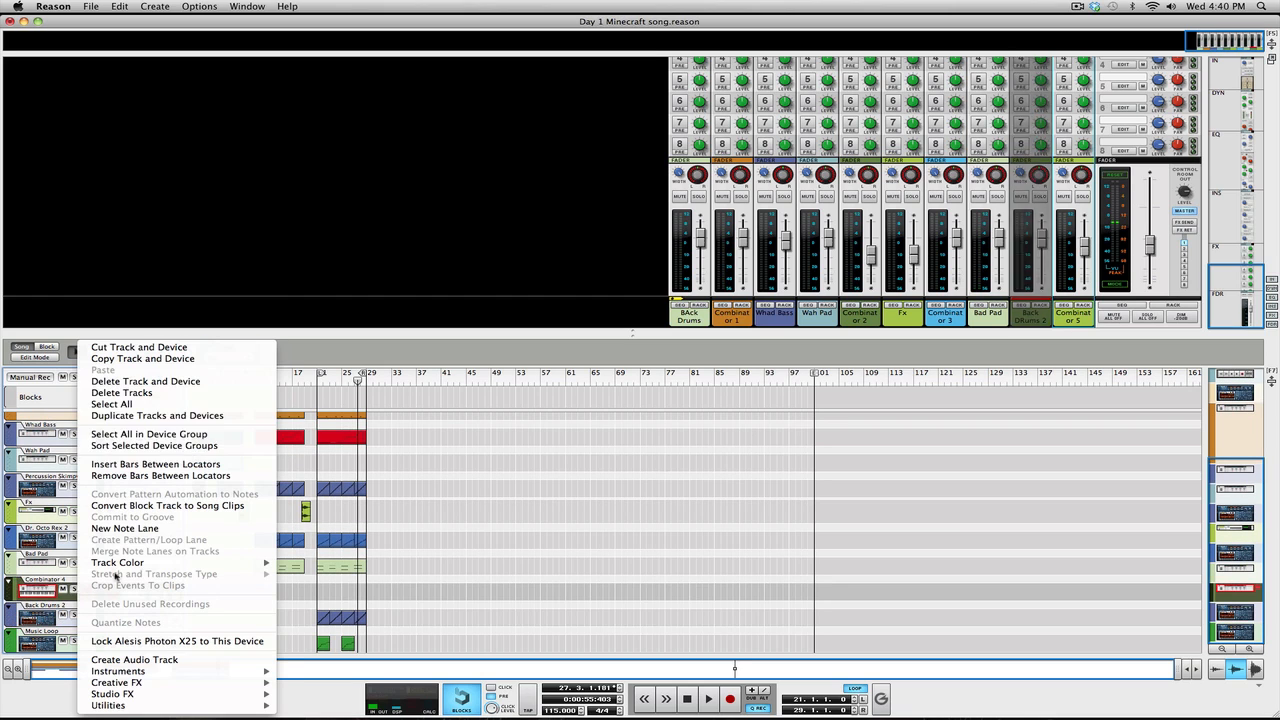
click(183, 392)
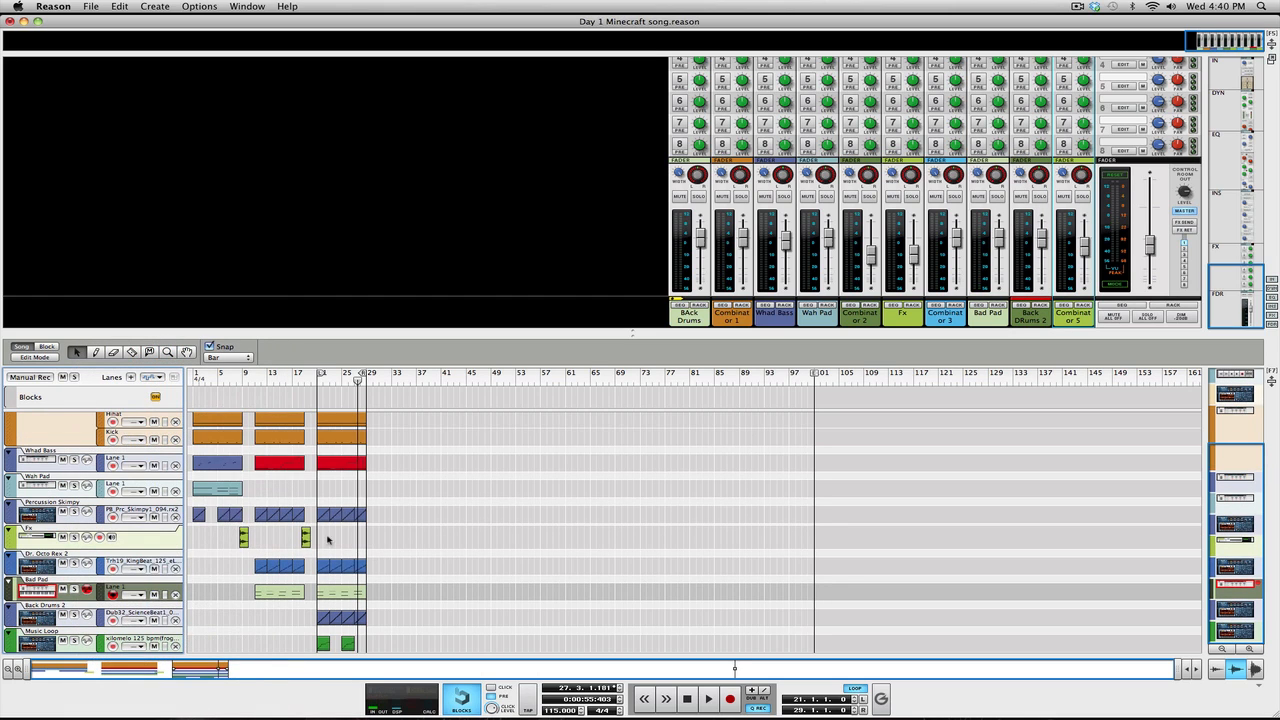
Return the song position to bar 1, lower the master fader, and play the whole song from the start.
scroll(327, 540, up, 3)
scroll(347, 527, down, 3)
drag(249, 378, 106, 381)
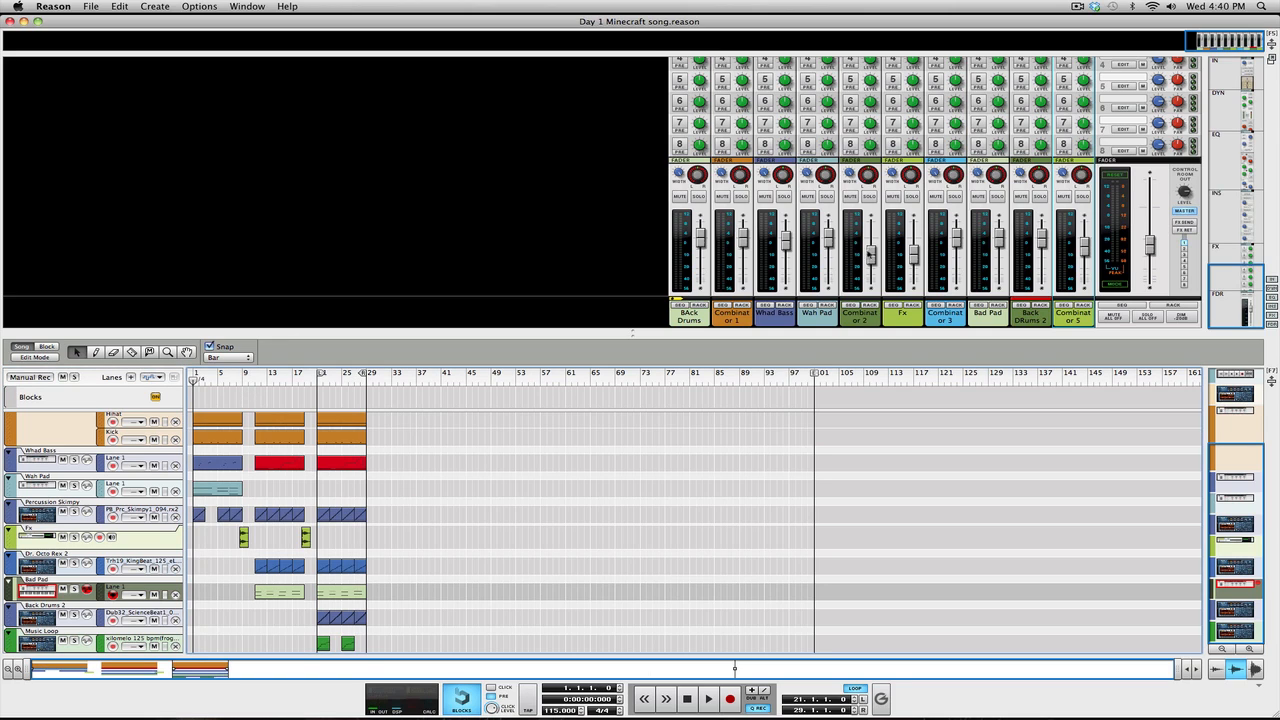
drag(1149, 247, 1149, 259)
key(space)
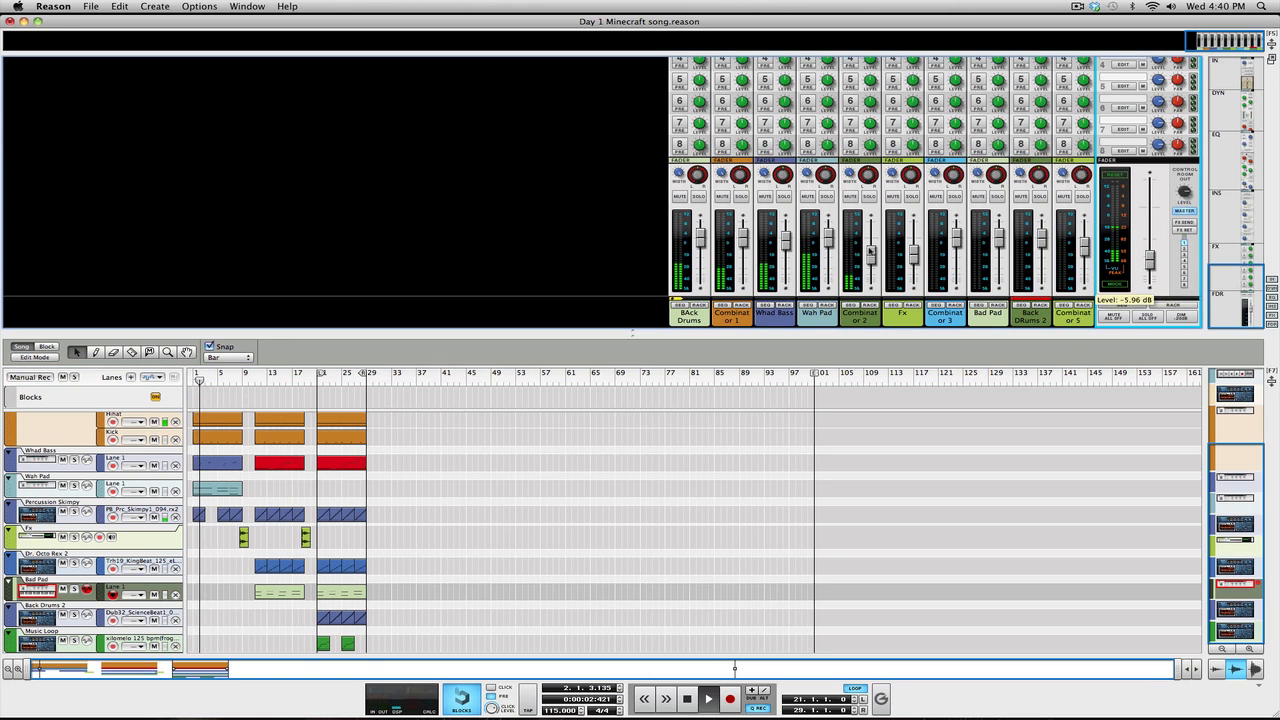
Lower the Wah Pad channel's fader slightly and raise the master level to -18.35 dB during playback.
drag(828, 236, 828, 248)
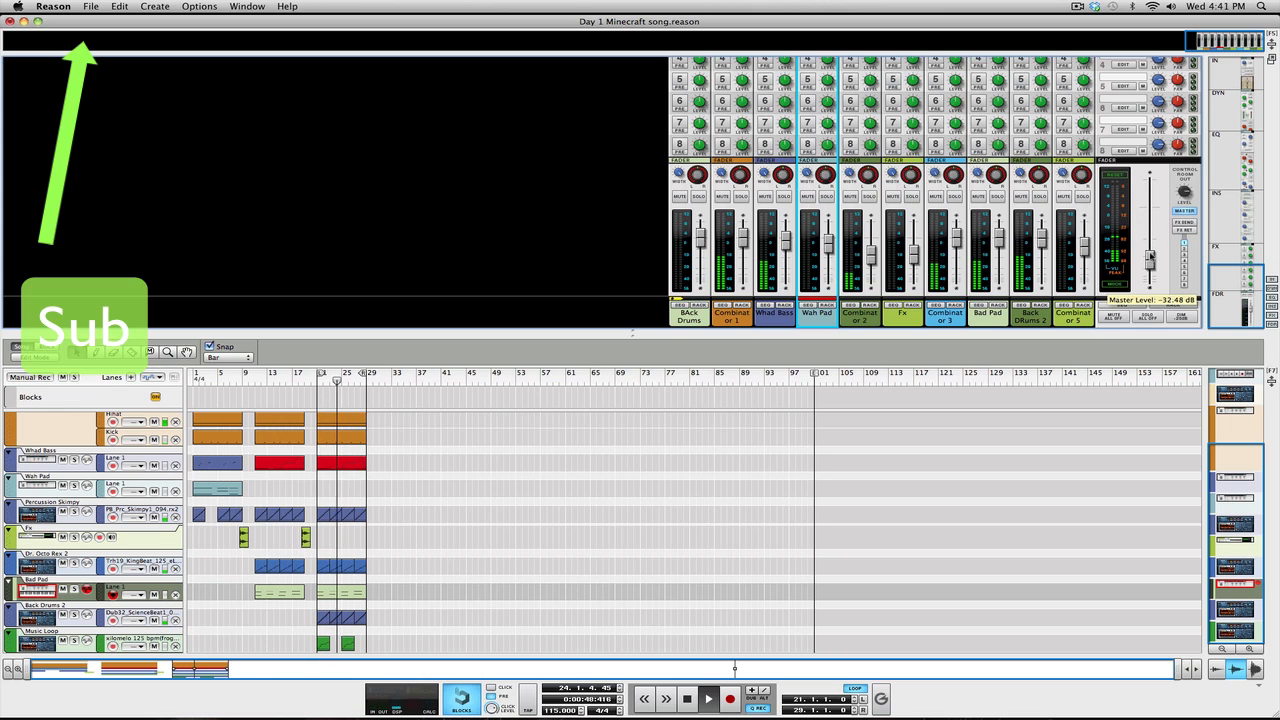
drag(1150, 258, 1151, 241)
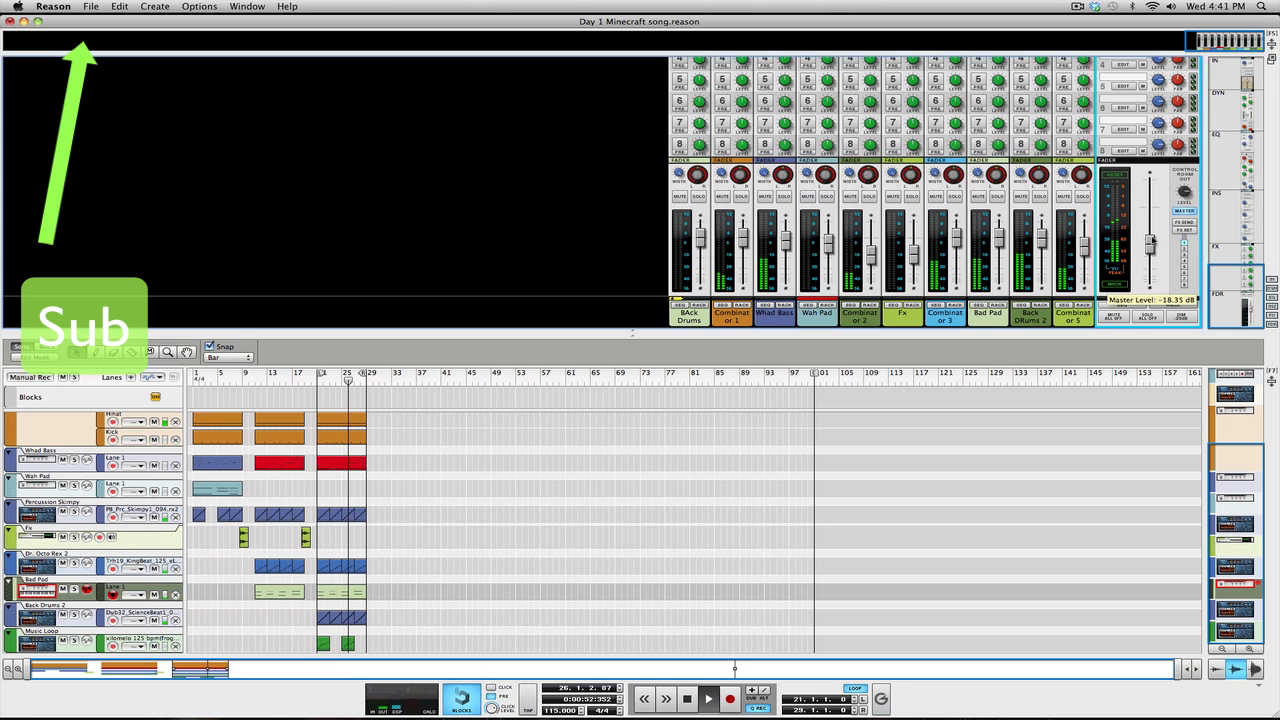